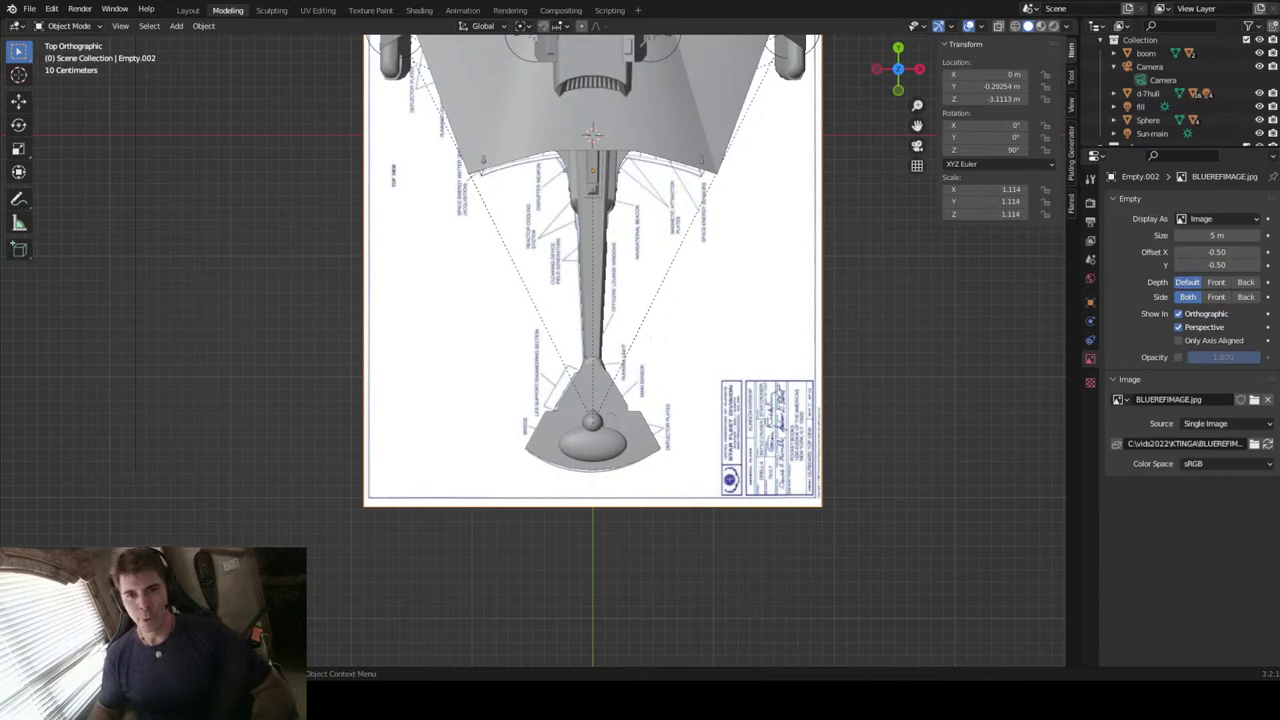
Step: Examine the ship model together with the blueprint and photo reference images placed around it
{"action": "middle_click_drag", "start_coordinate": [838, 500], "coordinate": [723, 439]}
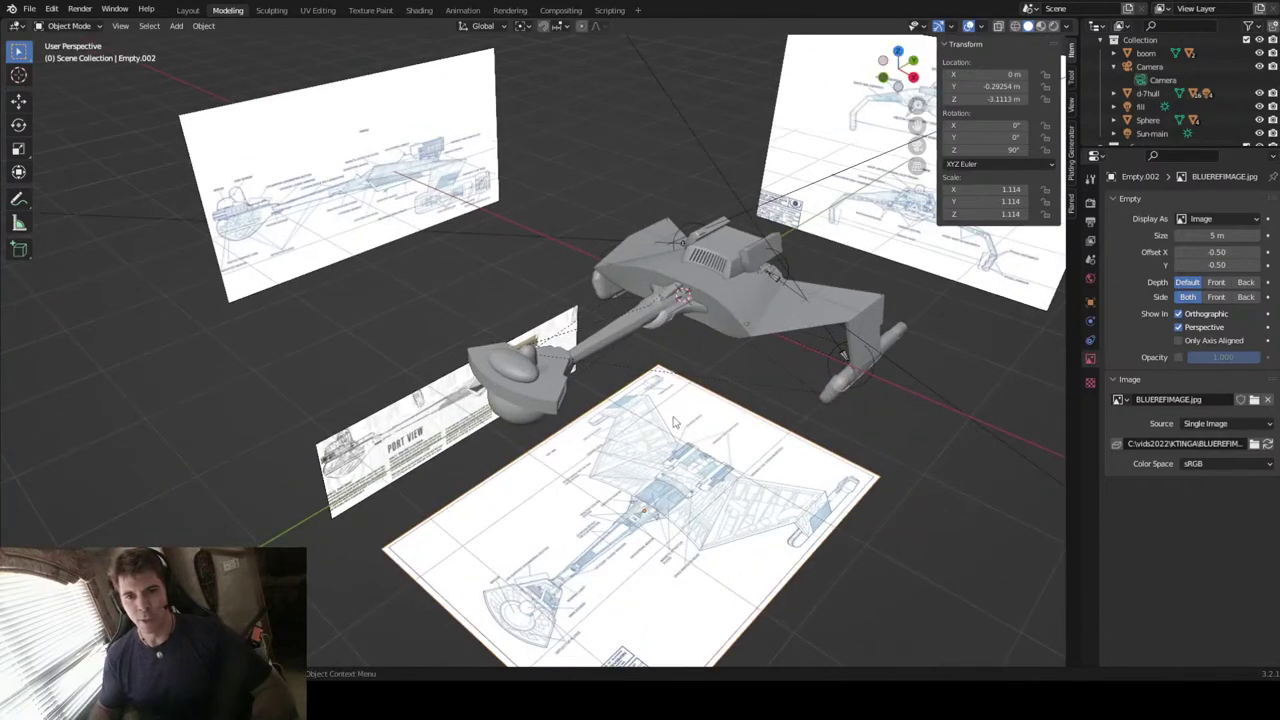
{"action": "scroll", "coordinate": [670, 425], "scroll_direction": "up", "scroll_amount": 1}
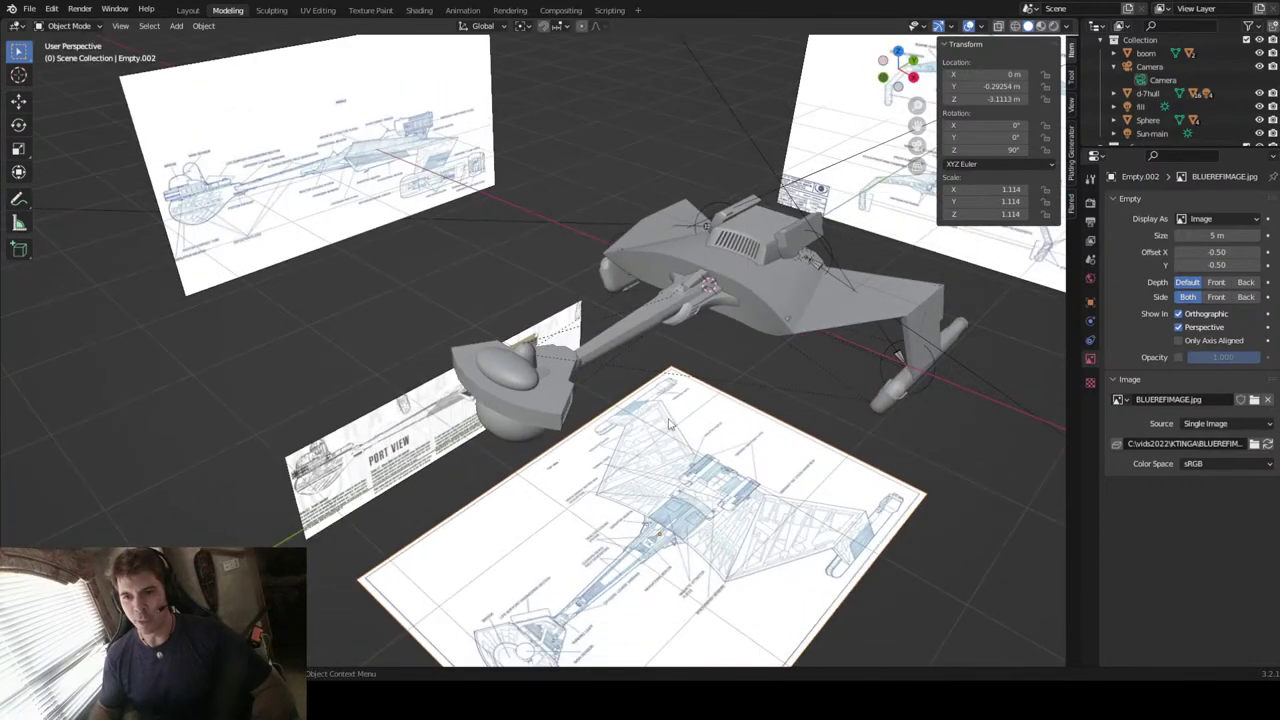
{"action": "middle_click_drag", "start_coordinate": [606, 477], "coordinate": [577, 466]}
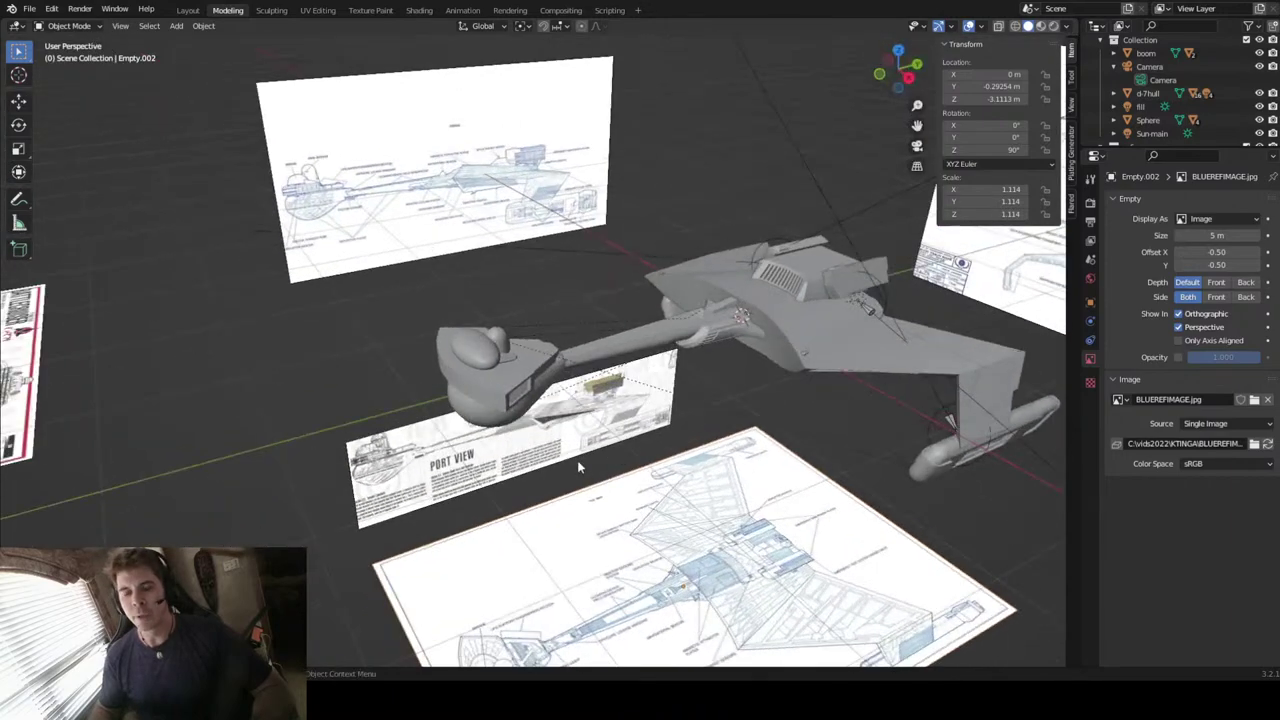
{"action": "scroll", "coordinate": [577, 466], "scroll_direction": "down", "scroll_amount": 5}
{"action": "left_click", "coordinate": [577, 466]}
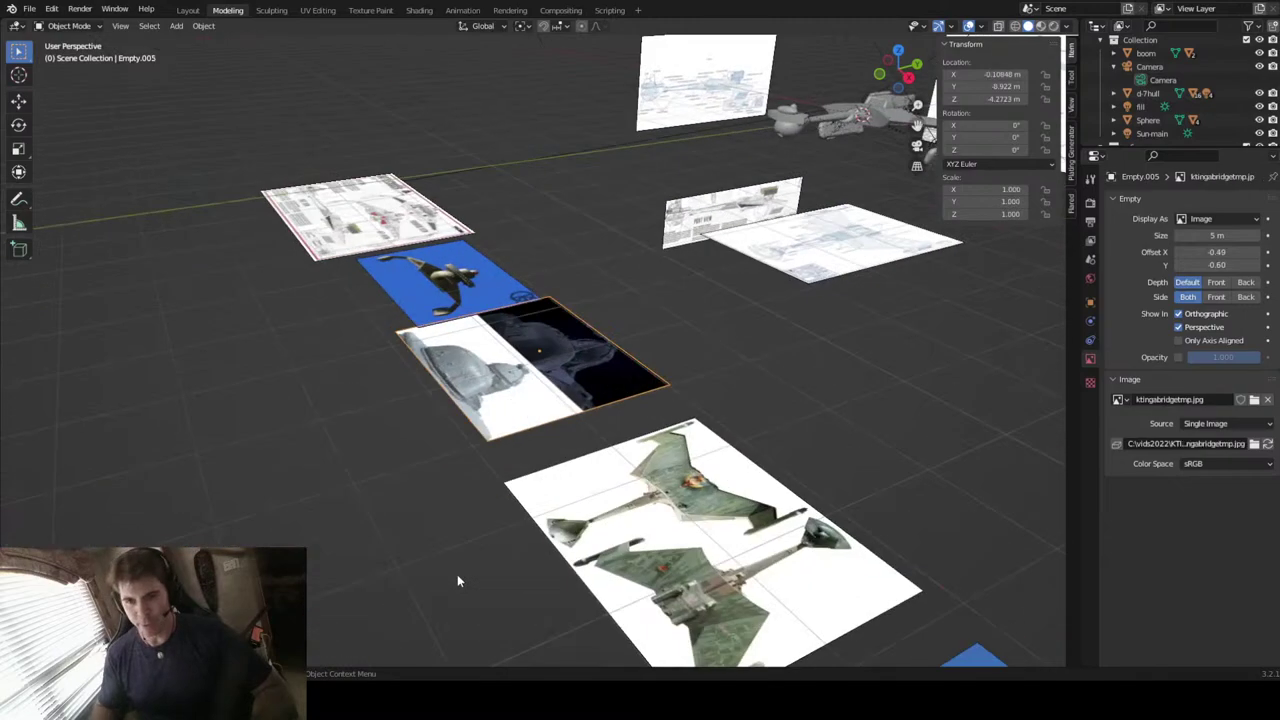
{"action": "scroll", "coordinate": [769, 596], "scroll_direction": "down", "scroll_amount": 3}
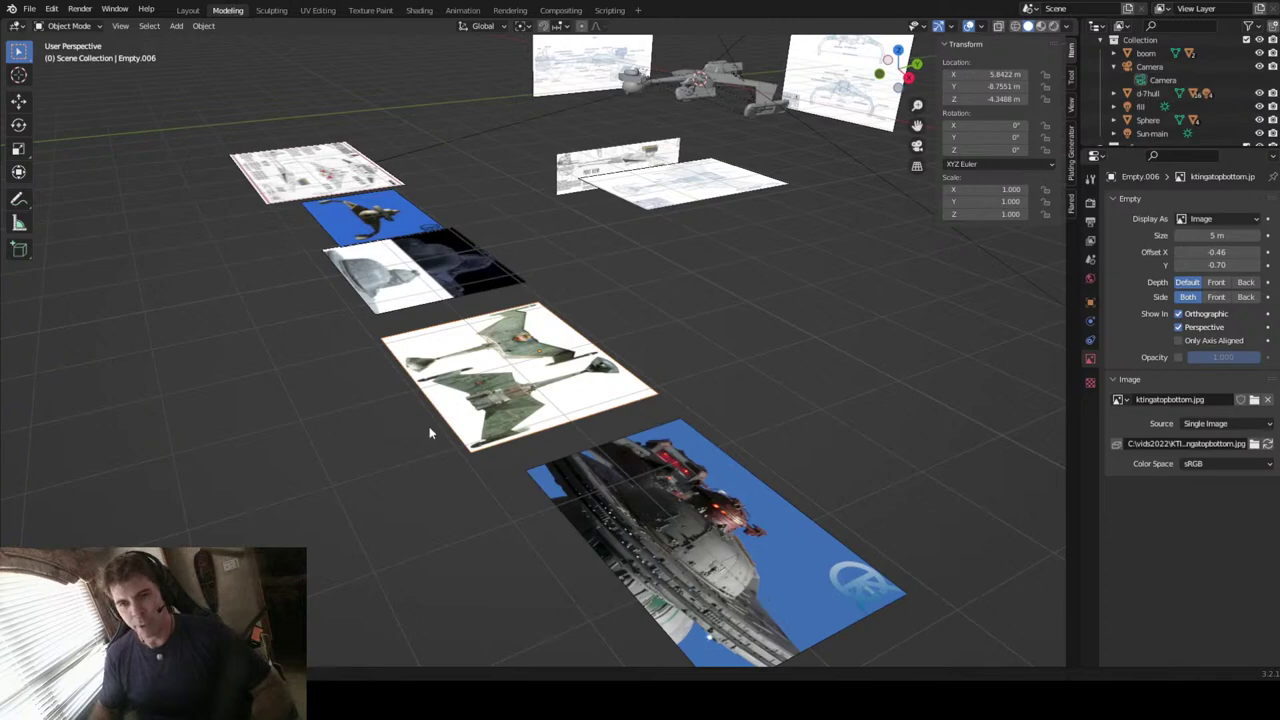
Step: Inspect the ktingatopbottom.jpg reference photo showing the ship from above and below
{"action": "middle_click_drag", "start_coordinate": [429, 426], "coordinate": [512, 442]}
{"action": "scroll", "coordinate": [540, 448], "scroll_direction": "up", "scroll_amount": 4}
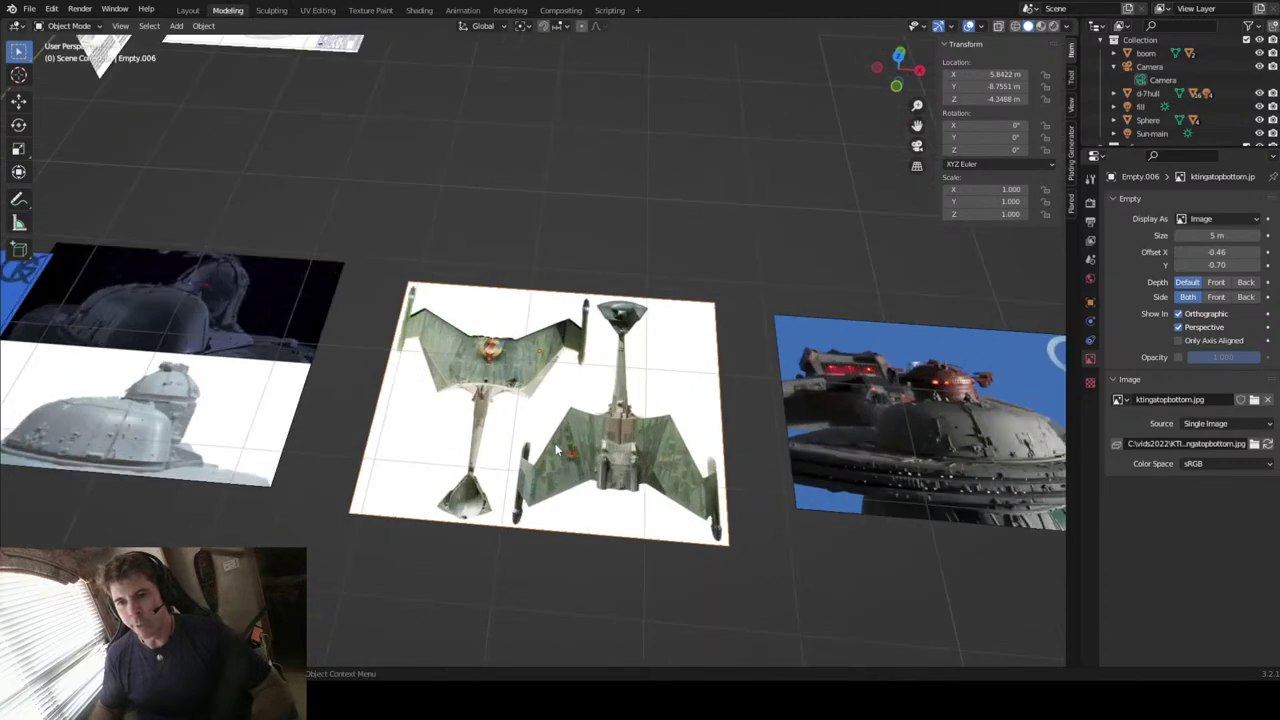
{"action": "scroll", "coordinate": [556, 449], "scroll_direction": "up", "scroll_amount": 6}
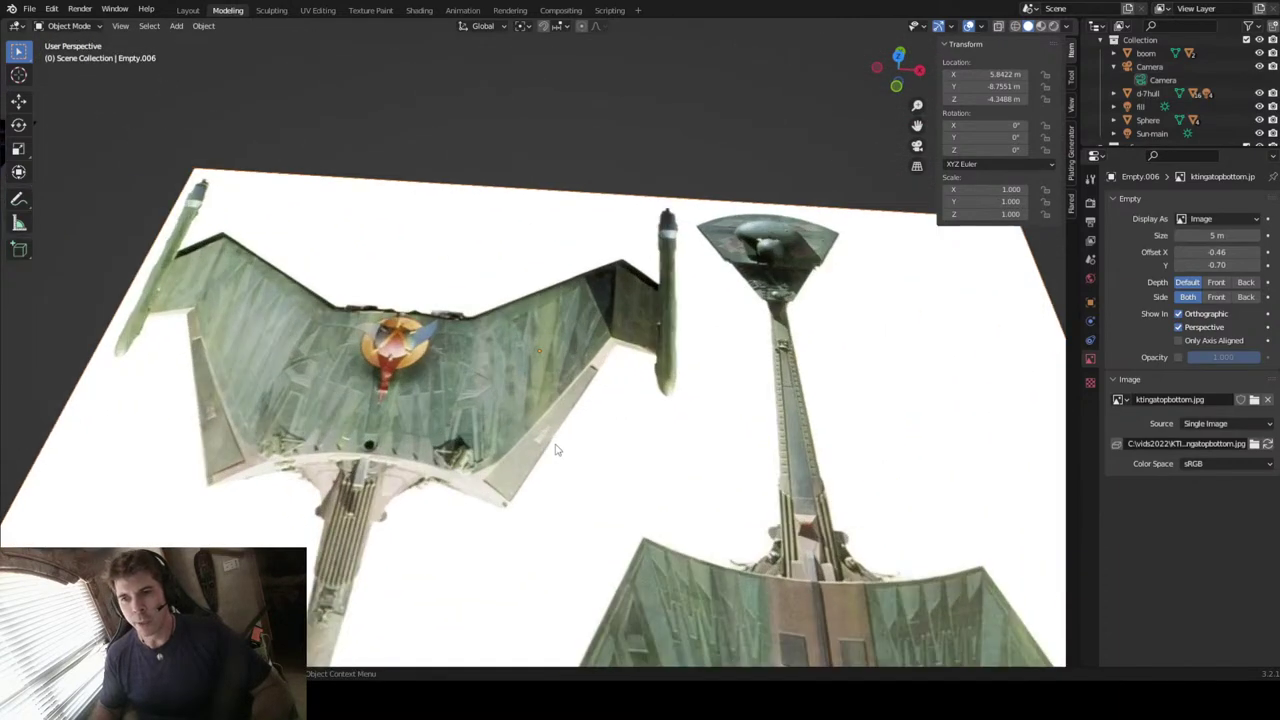
{"action": "scroll", "coordinate": [556, 449], "scroll_direction": "down", "scroll_amount": 3}
{"action": "scroll", "coordinate": [556, 449], "scroll_direction": "down", "scroll_amount": 3}
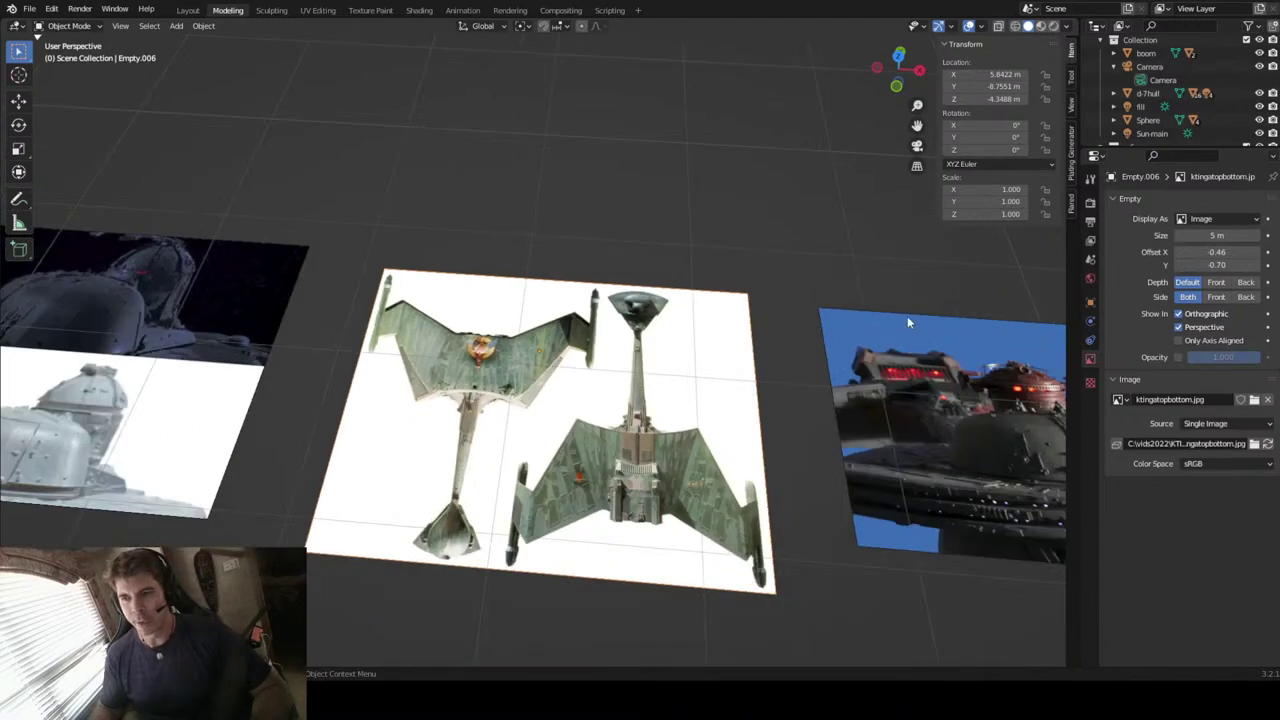
Step: Inspect the head-on reference ktingaheadon.jpg and the REF2.jpg multi-view sheet beside it
{"action": "left_click_drag", "start_coordinate": [917, 125], "coordinate": [695, 40]}
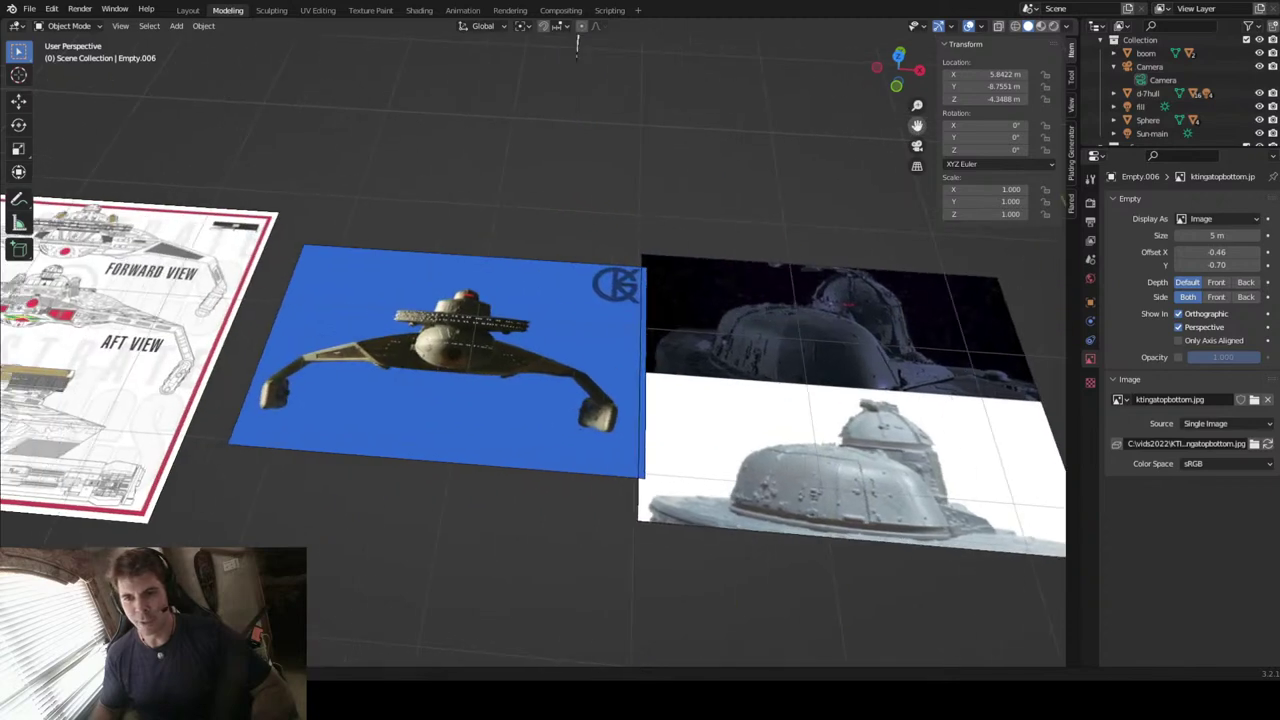
{"action": "left_click", "coordinate": [459, 435]}
{"action": "scroll", "coordinate": [459, 435], "scroll_direction": "up", "scroll_amount": 3}
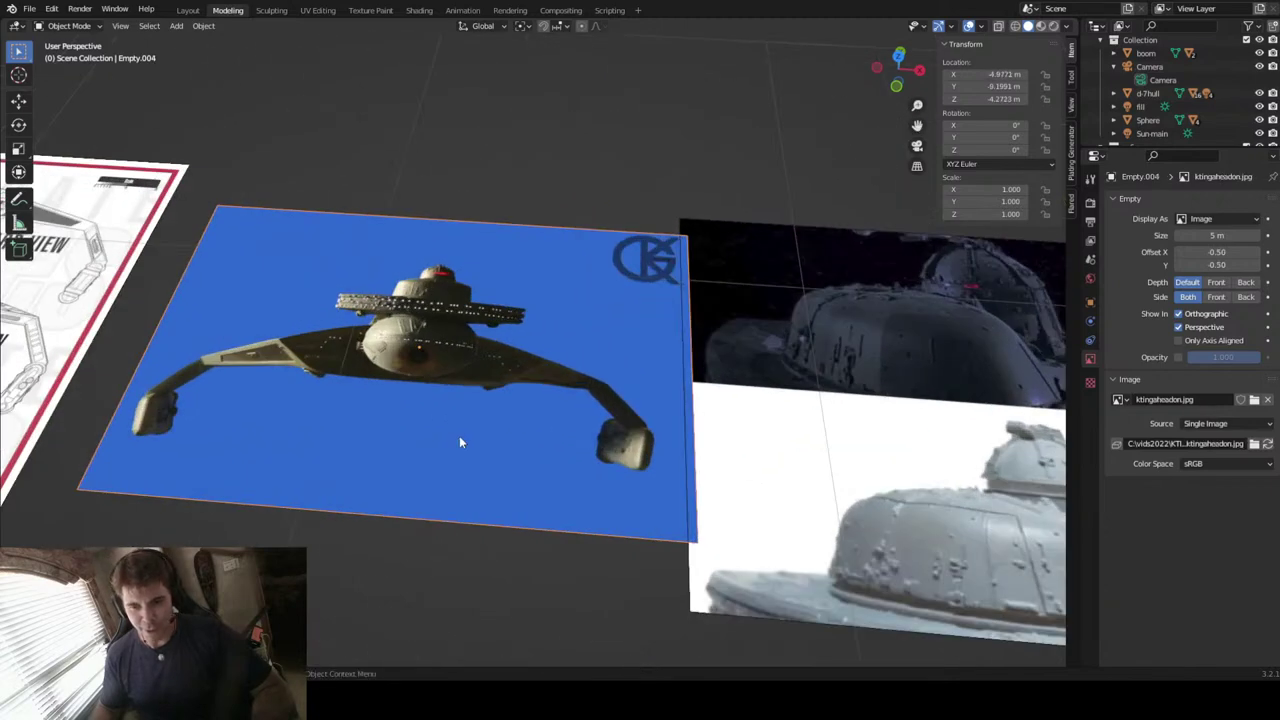
{"action": "scroll", "coordinate": [459, 441], "scroll_direction": "down", "scroll_amount": 5}
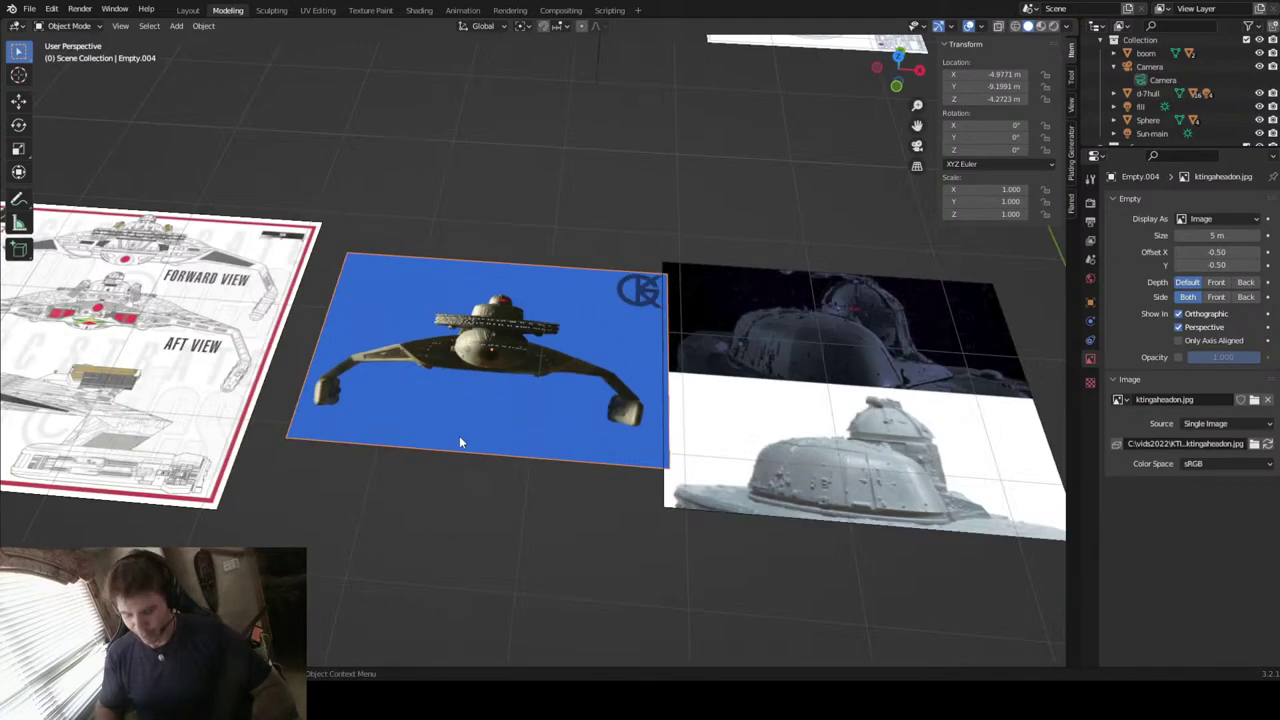
{"action": "left_click", "coordinate": [420, 420]}
{"action": "middle_click_drag", "start_coordinate": [653, 469], "coordinate": [565, 477]}
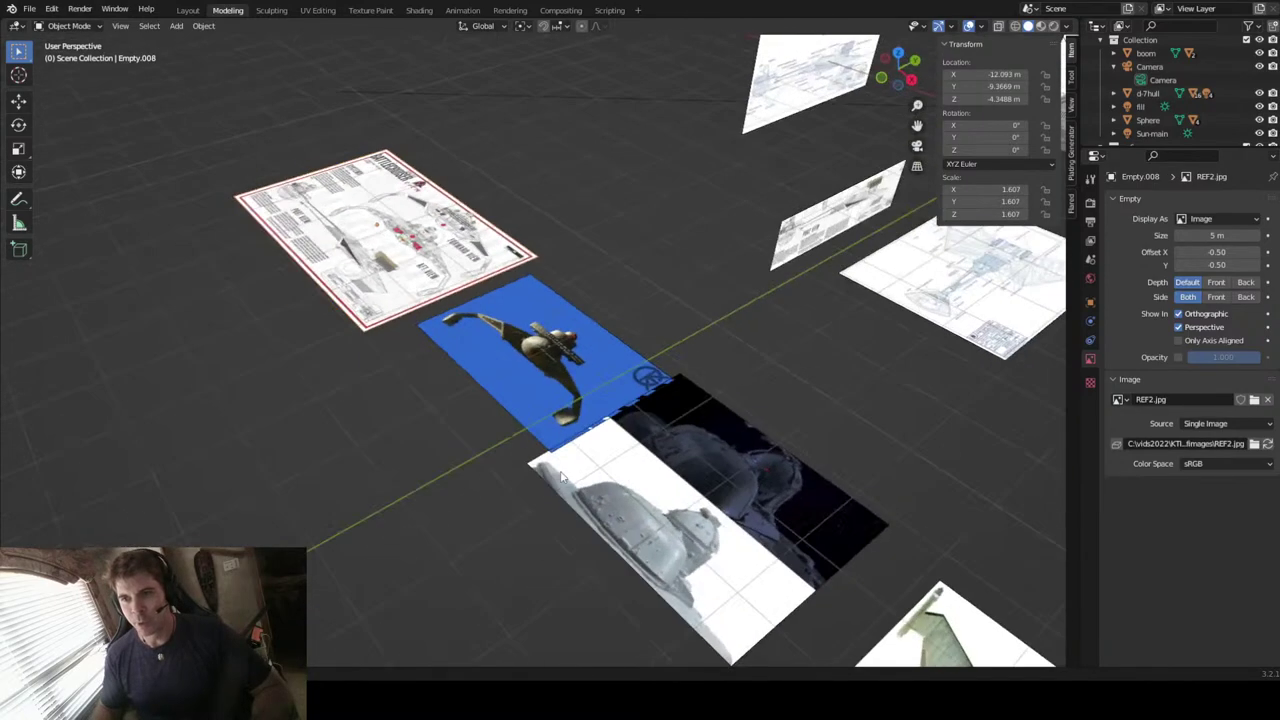
Step: Return to the ship model and show it in Material Preview shading
{"action": "left_click_drag", "start_coordinate": [917, 125], "coordinate": [718, 293]}
{"action": "scroll", "coordinate": [710, 300], "scroll_direction": "up", "scroll_amount": 5}
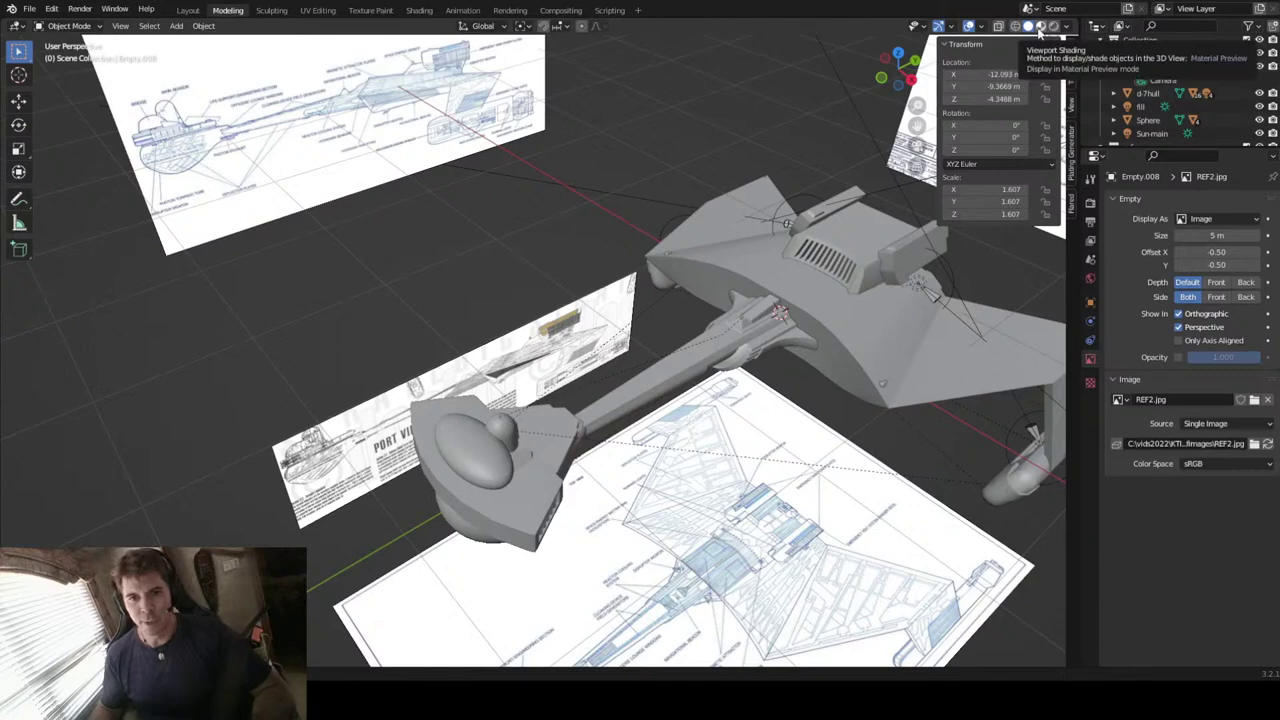
{"action": "left_click", "coordinate": [1040, 27]}
{"action": "middle_click_drag", "start_coordinate": [641, 456], "coordinate": [672, 383]}
Step: Select the ship's head section and examine its textured surfaces up close and from a distance
{"action": "left_click", "coordinate": [613, 395]}
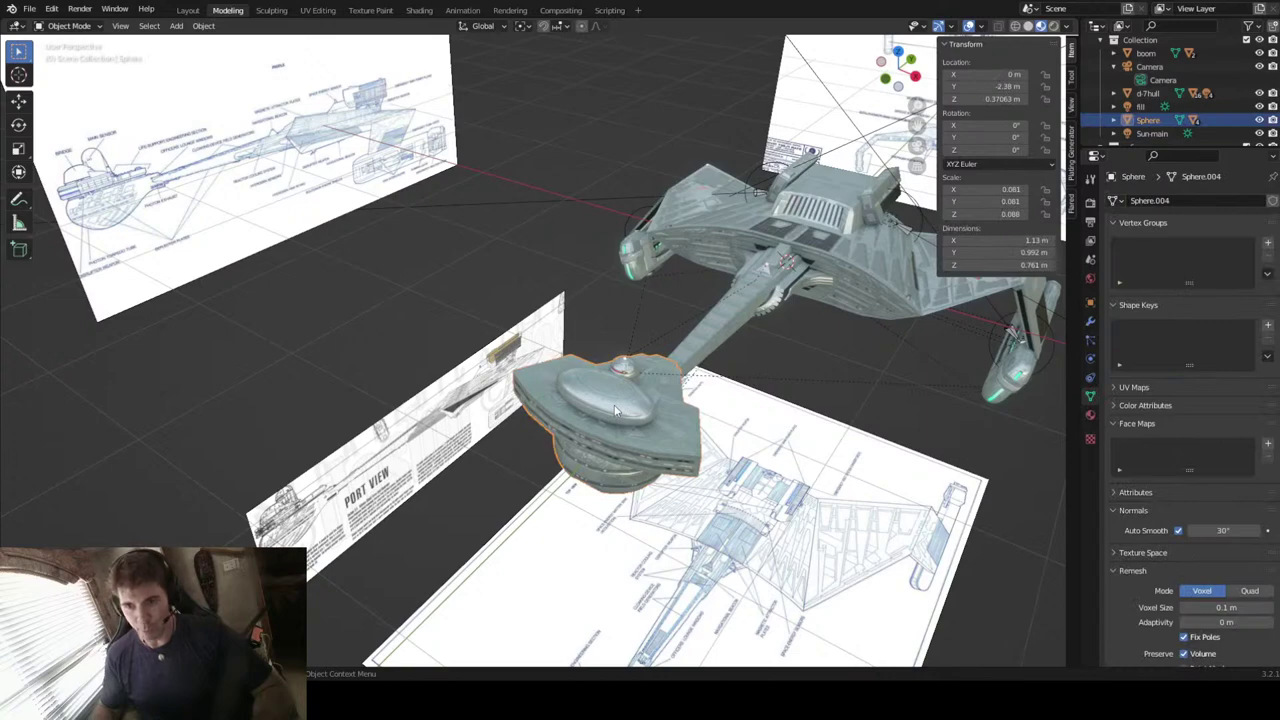
{"action": "scroll", "coordinate": [615, 410], "scroll_direction": "down", "scroll_amount": 2}
{"action": "scroll", "coordinate": [615, 410], "scroll_direction": "up", "scroll_amount": 4}
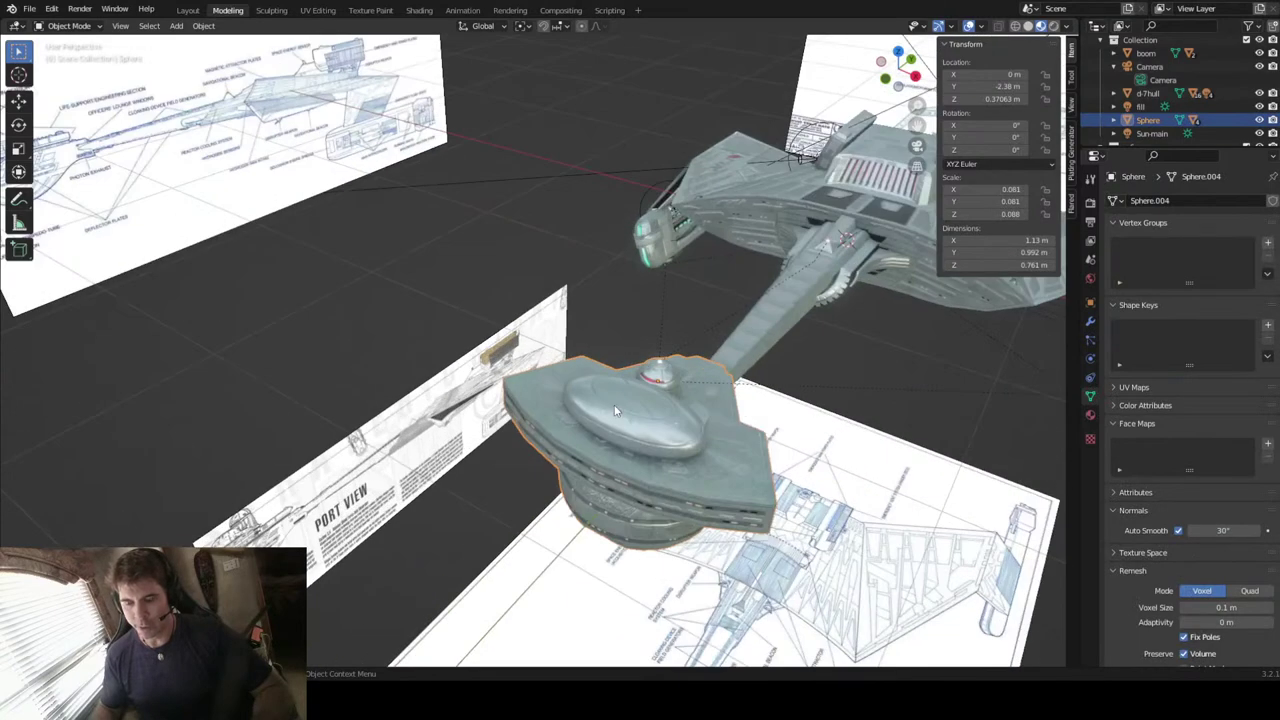
{"action": "scroll", "coordinate": [615, 410], "scroll_direction": "up", "scroll_amount": 2}
{"action": "mouse_move", "coordinate": [614, 410]}
{"action": "middle_mouse_down"}
{"action": "mouse_move", "coordinate": [624, 392]}
{"action": "mouse_move", "coordinate": [618, 403]}
{"action": "middle_mouse_up"}
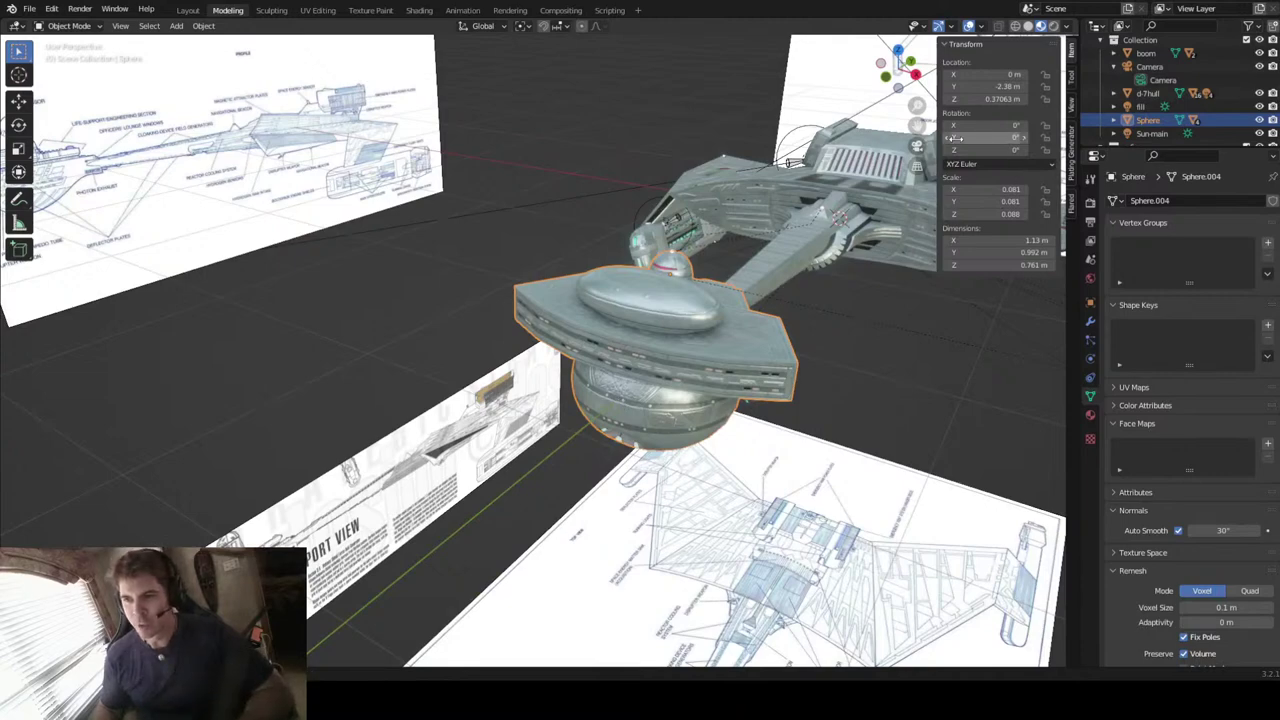
{"action": "middle_click_drag", "start_coordinate": [890, 160], "coordinate": [815, 207]}
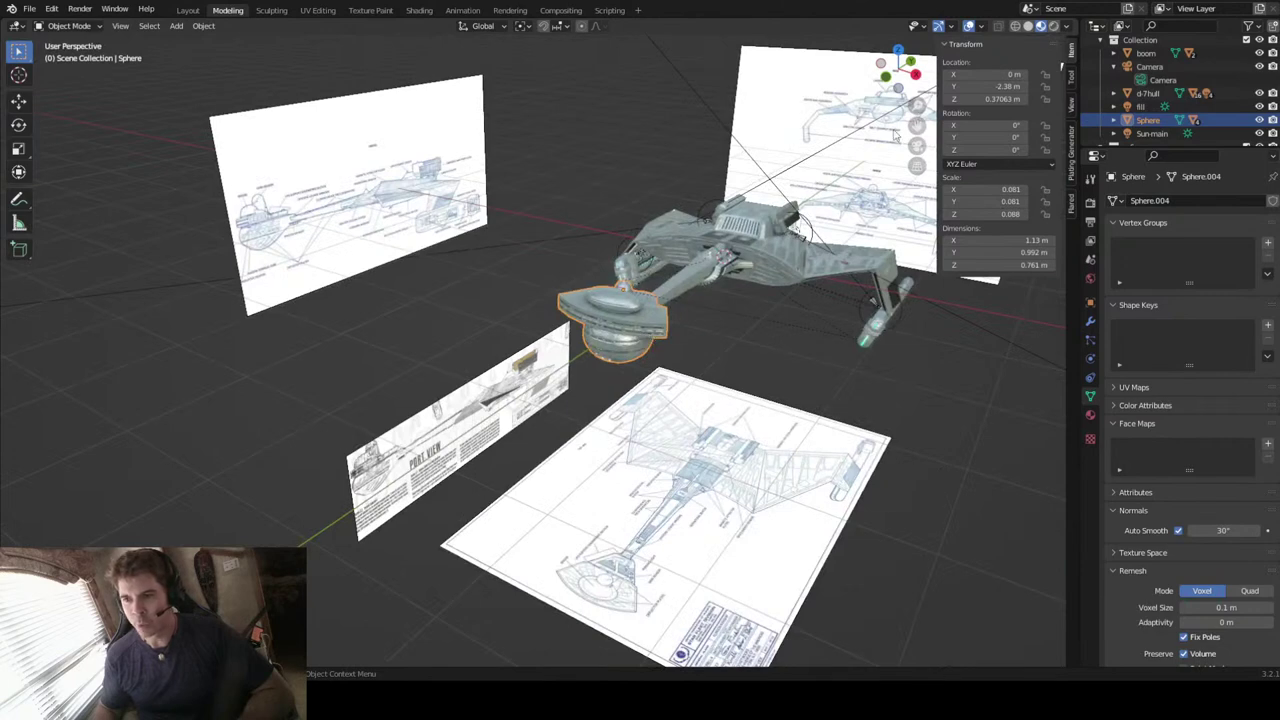
{"action": "middle_click_drag", "start_coordinate": [660, 326], "coordinate": [705, 313]}
Step: Select the bridge reference image ktingabridgetmp.jpg and study its dome shapes
{"action": "scroll", "coordinate": [705, 313], "scroll_direction": "down", "scroll_amount": 4}
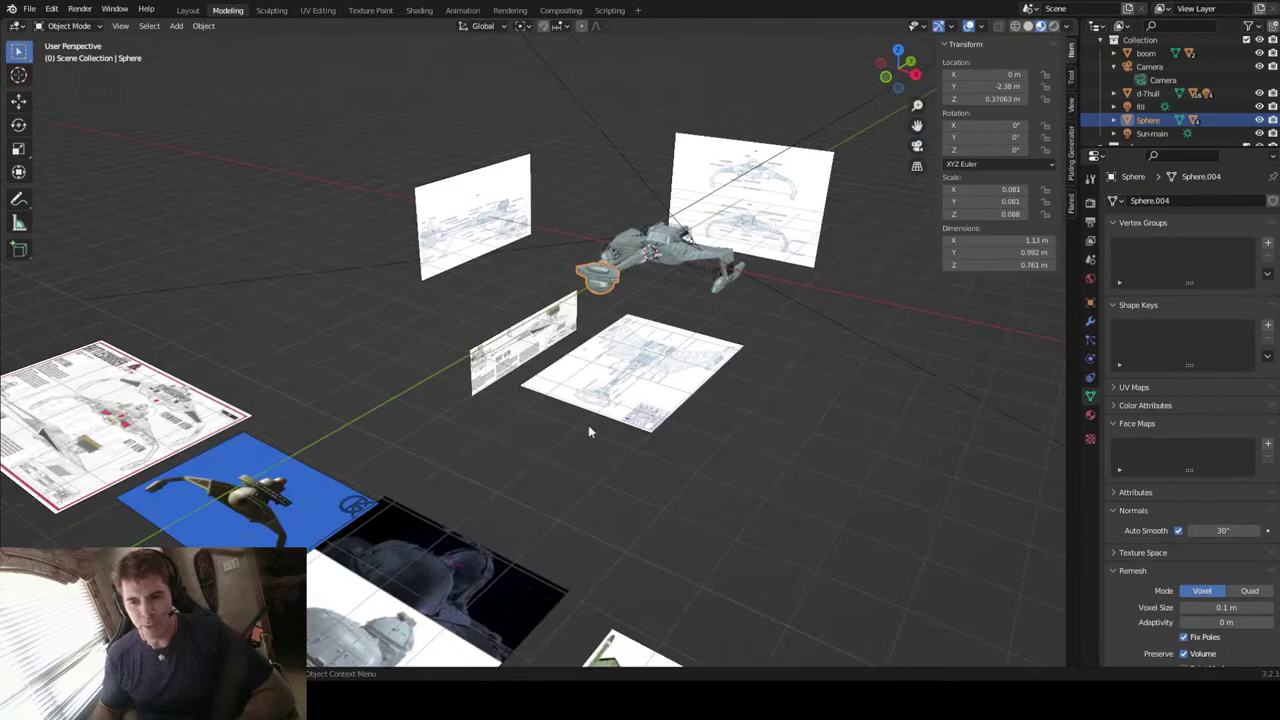
{"action": "left_click", "coordinate": [380, 618]}
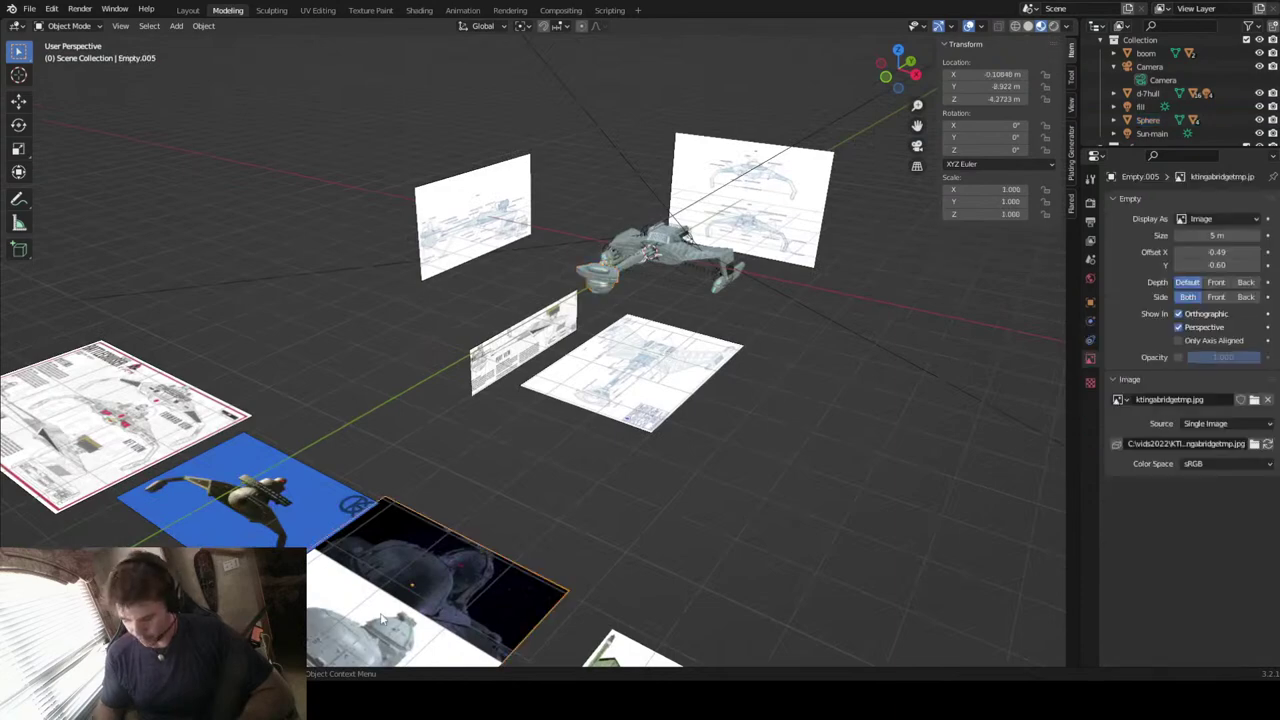
{"action": "middle_click_drag", "start_coordinate": [380, 618], "coordinate": [381, 613]}
{"action": "middle_click_drag", "start_coordinate": [453, 550], "coordinate": [643, 479]}
{"action": "scroll", "coordinate": [595, 430], "scroll_direction": "up", "scroll_amount": 4}
{"action": "scroll", "coordinate": [643, 479], "scroll_direction": "down", "scroll_amount": 3}
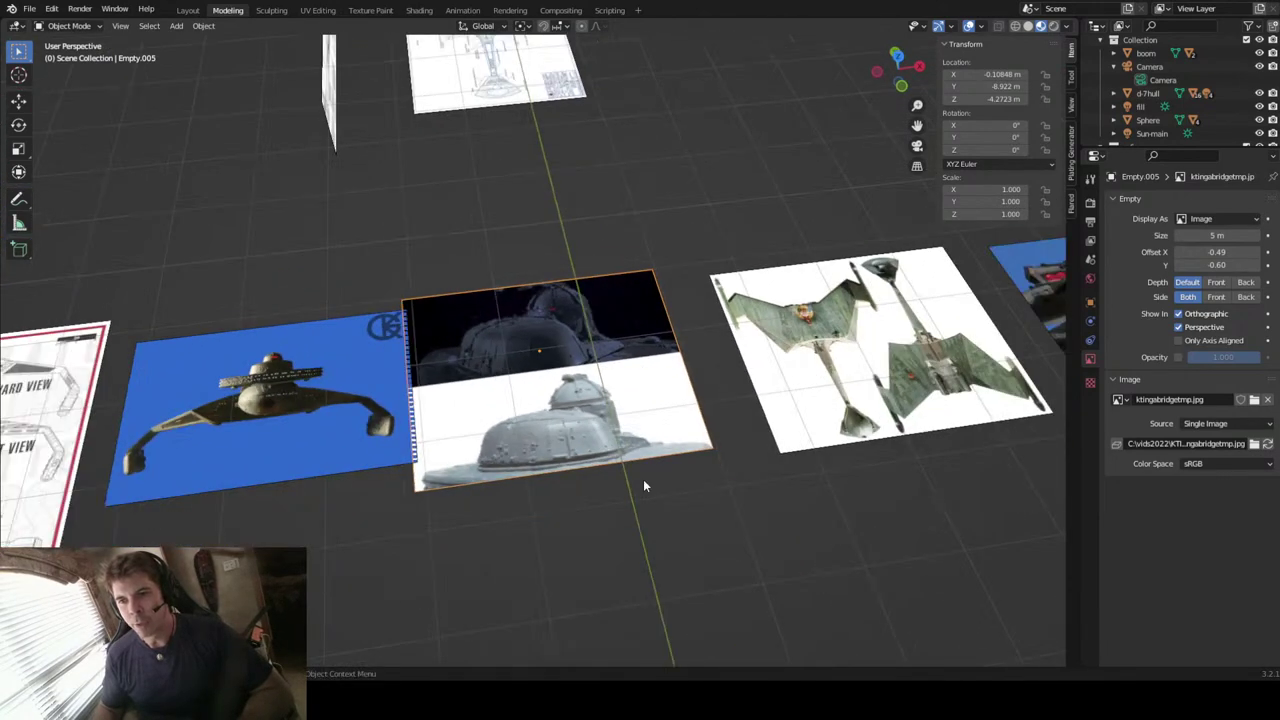
Step: Frame the head-on reference image ktingaheadon.jpg and compare it with the neighbouring references
{"action": "left_click", "coordinate": [345, 413]}
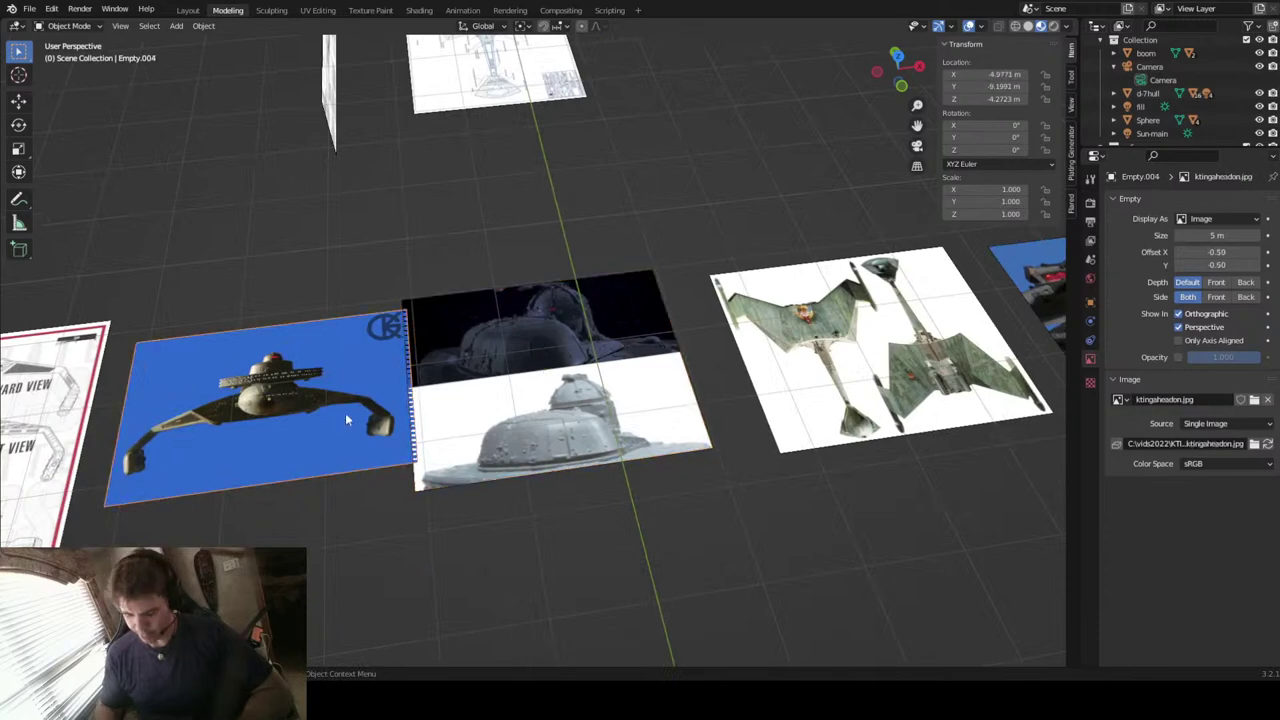
{"action": "key", "text": "KP_Decimal"}
{"action": "scroll", "coordinate": [345, 413], "scroll_direction": "up", "scroll_amount": 2}
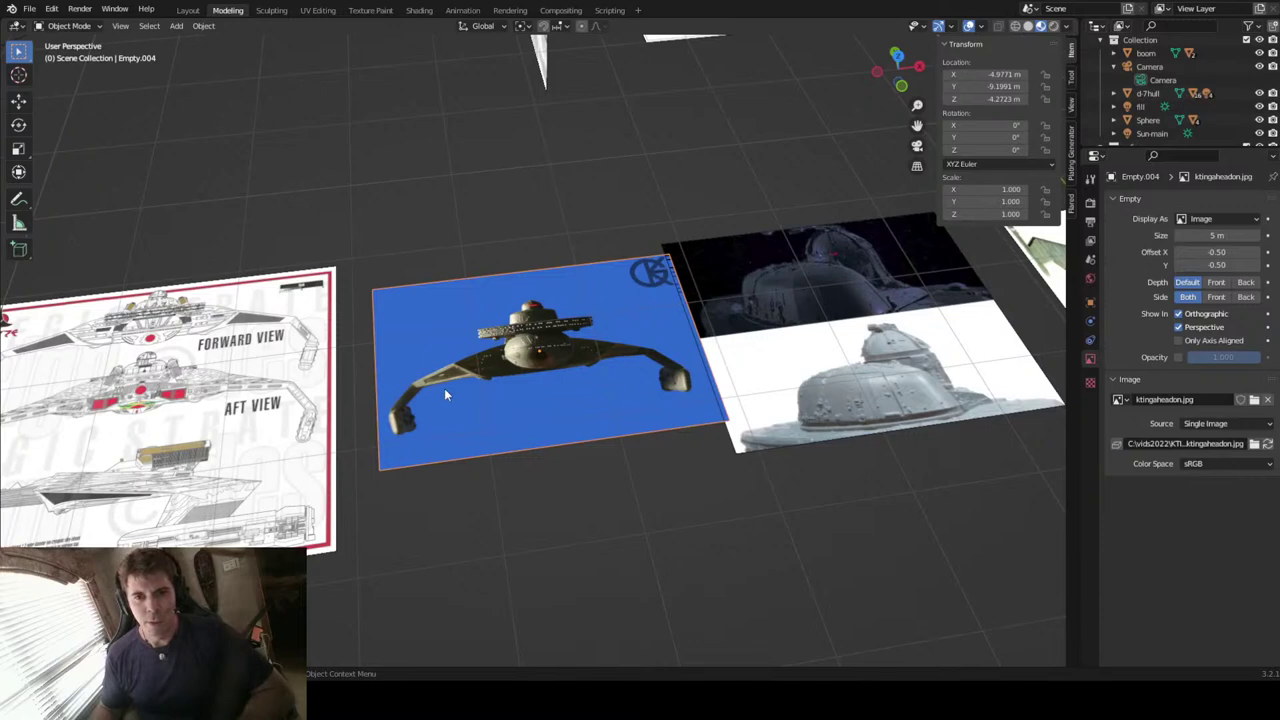
{"action": "middle_click_drag", "start_coordinate": [630, 400], "coordinate": [588, 346]}
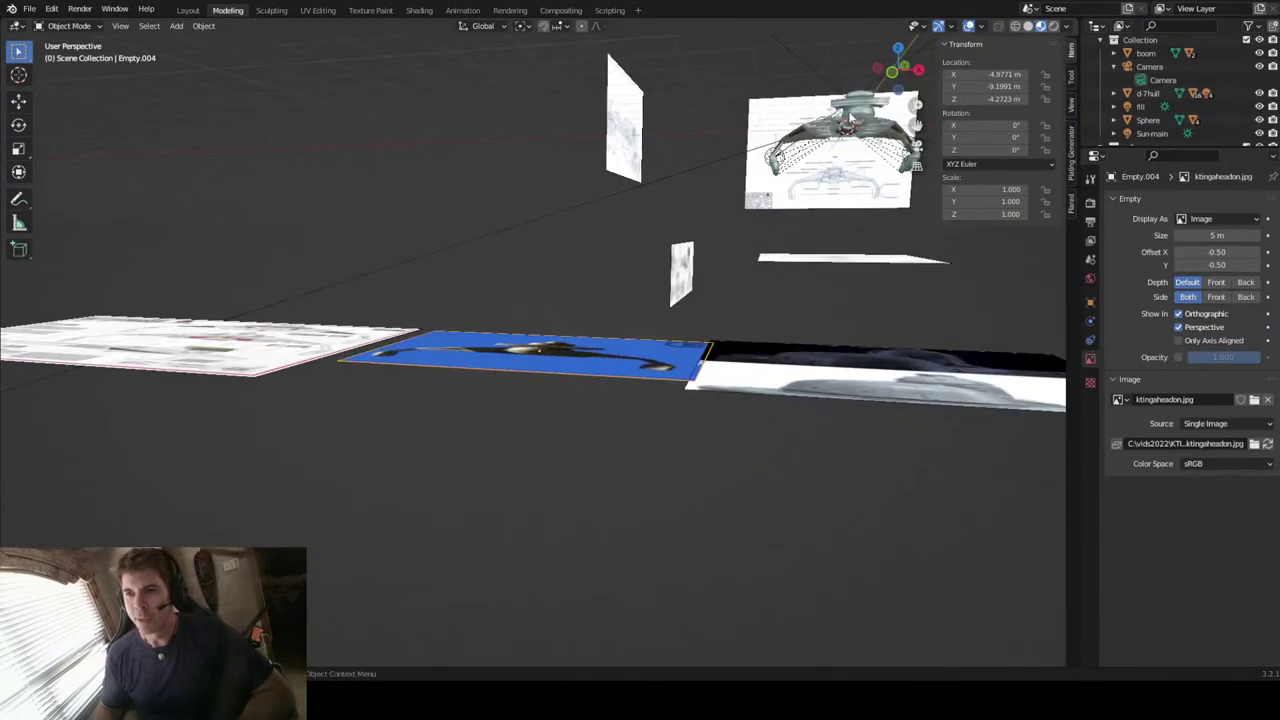
Step: Frame the ship's head section and examine it from the front, side and rear
{"action": "left_click", "coordinate": [858, 118]}
{"action": "key", "text": "KP_Decimal"}
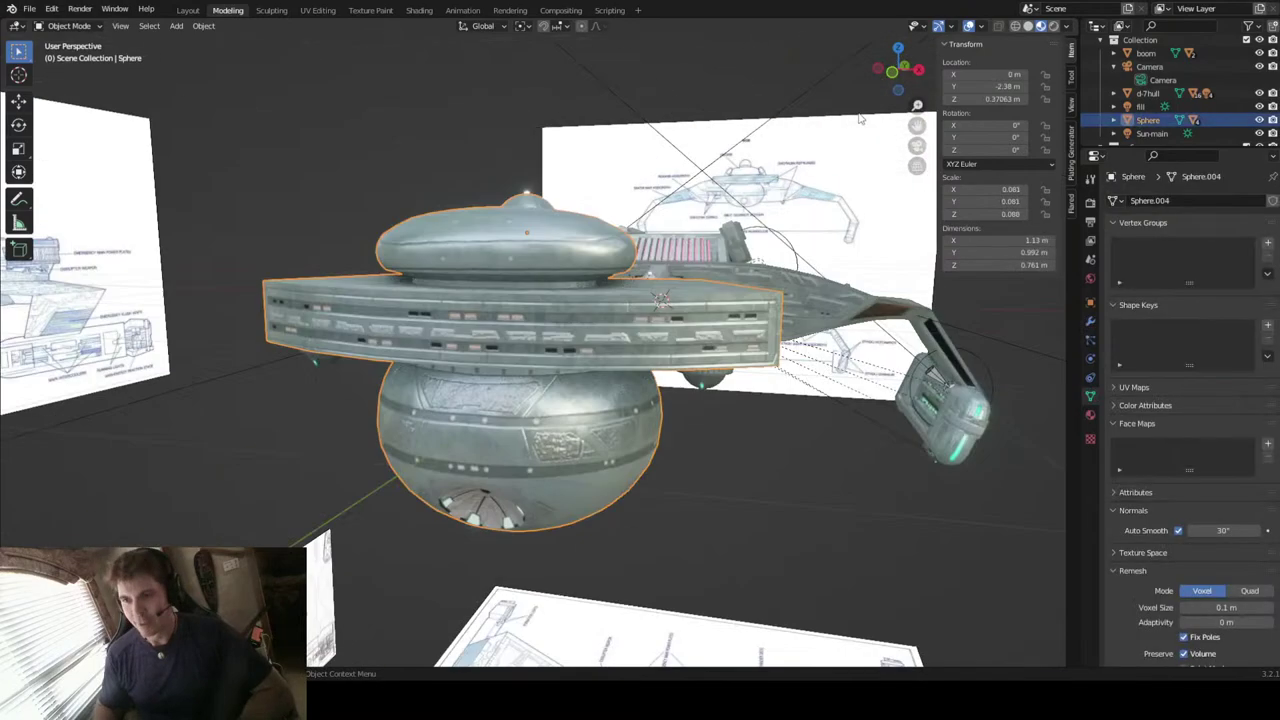
{"action": "middle_click_drag", "start_coordinate": [797, 243], "coordinate": [779, 265]}
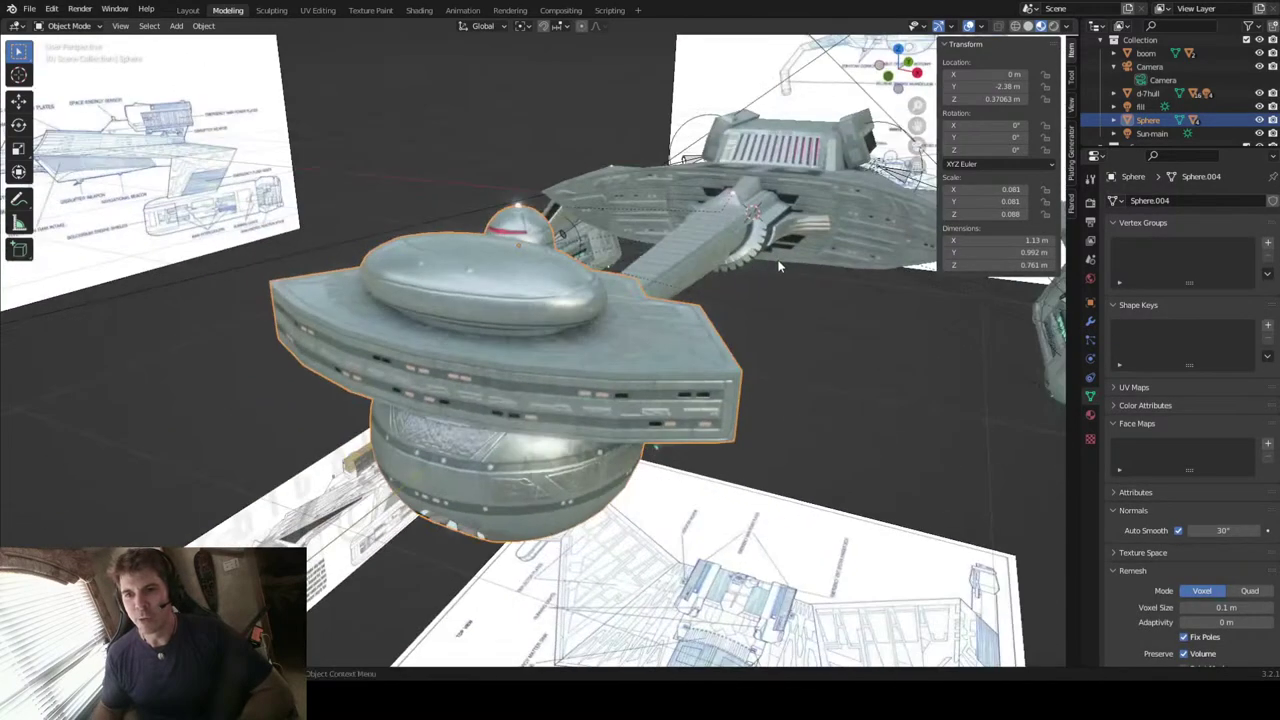
{"action": "middle_click_drag", "start_coordinate": [655, 335], "coordinate": [509, 364]}
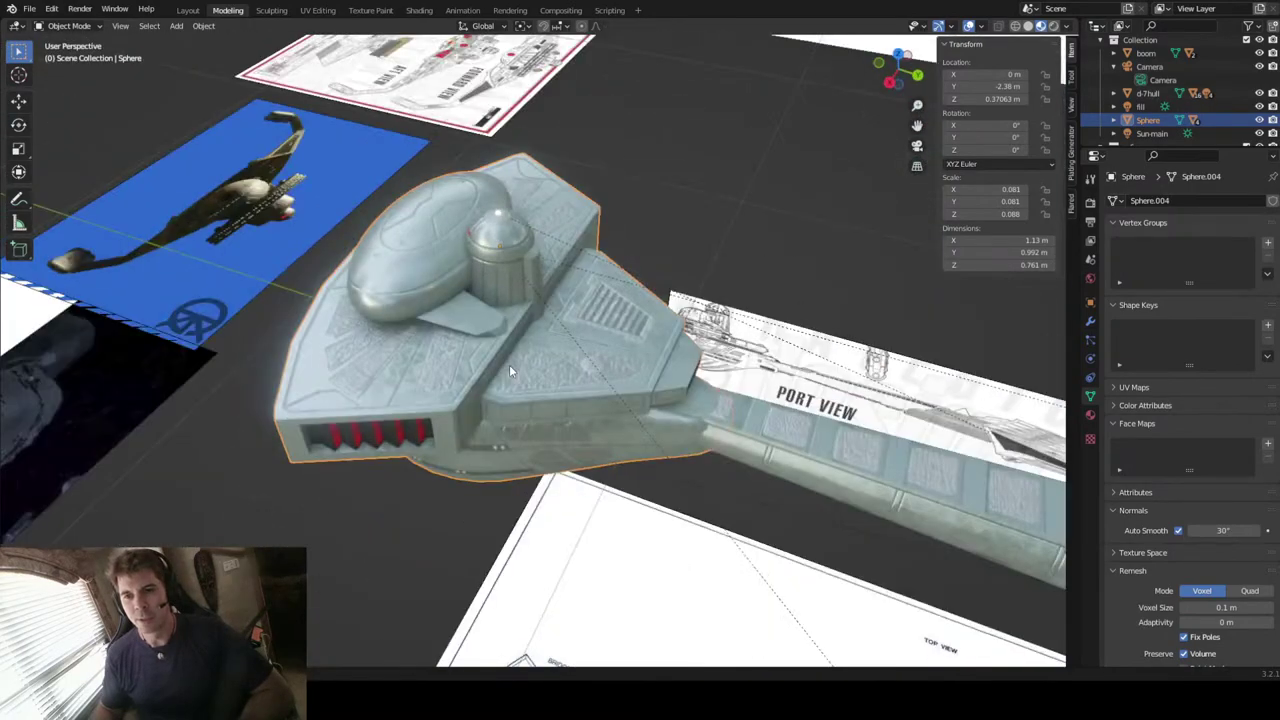
Step: Compare the head section with the profile blueprint in Right Orthographic view, using Solid shading with X-ray on
{"action": "left_click", "coordinate": [898, 80]}
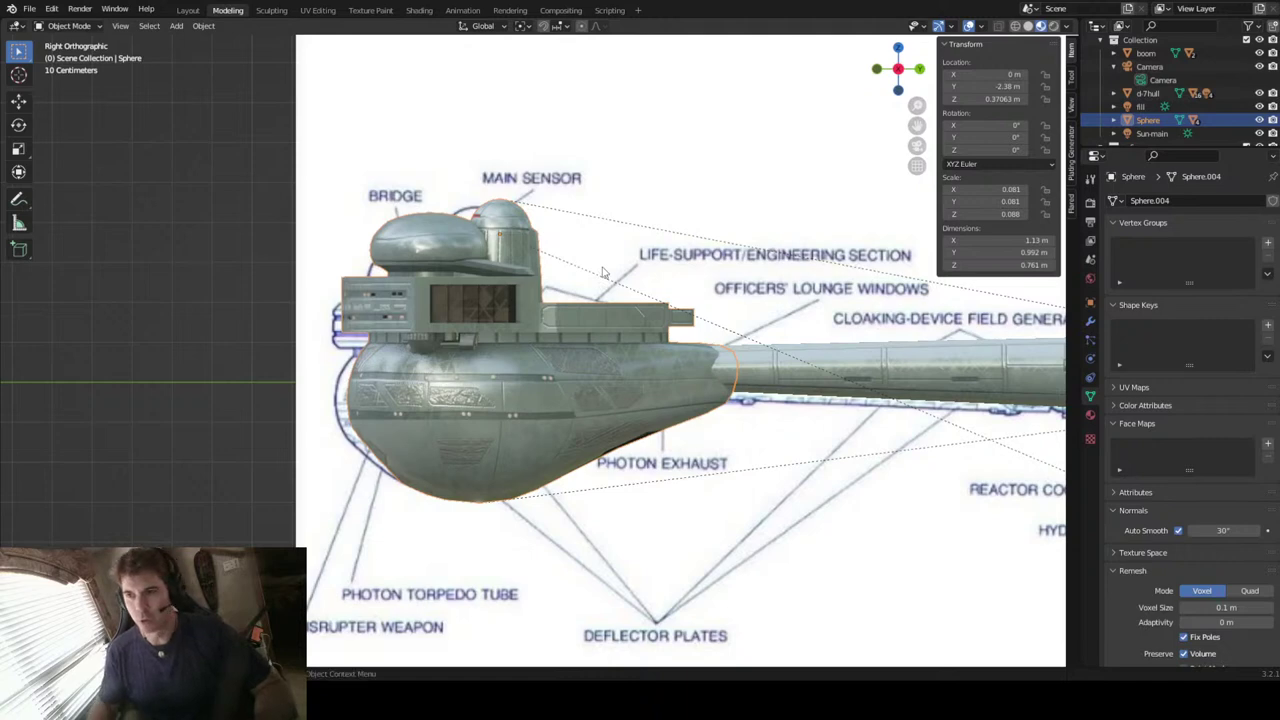
{"action": "left_click", "coordinate": [1028, 26]}
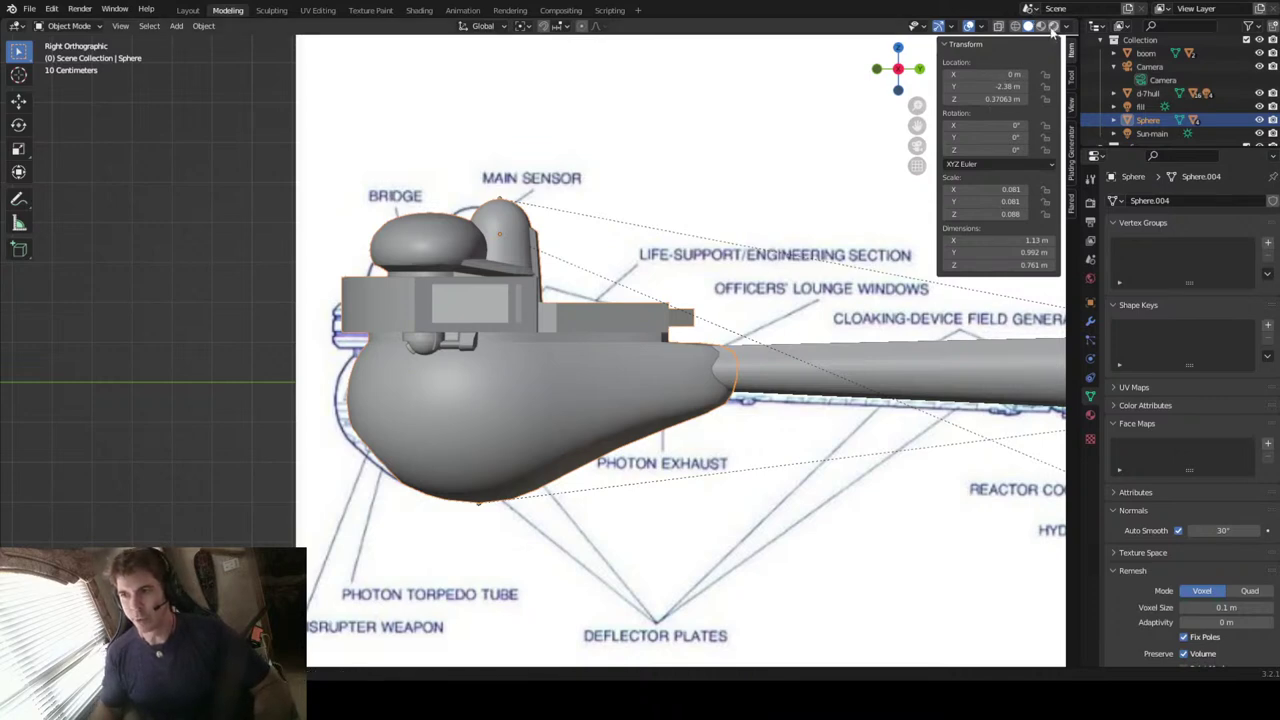
{"action": "left_click", "coordinate": [1040, 26]}
{"action": "left_click", "coordinate": [1028, 26]}
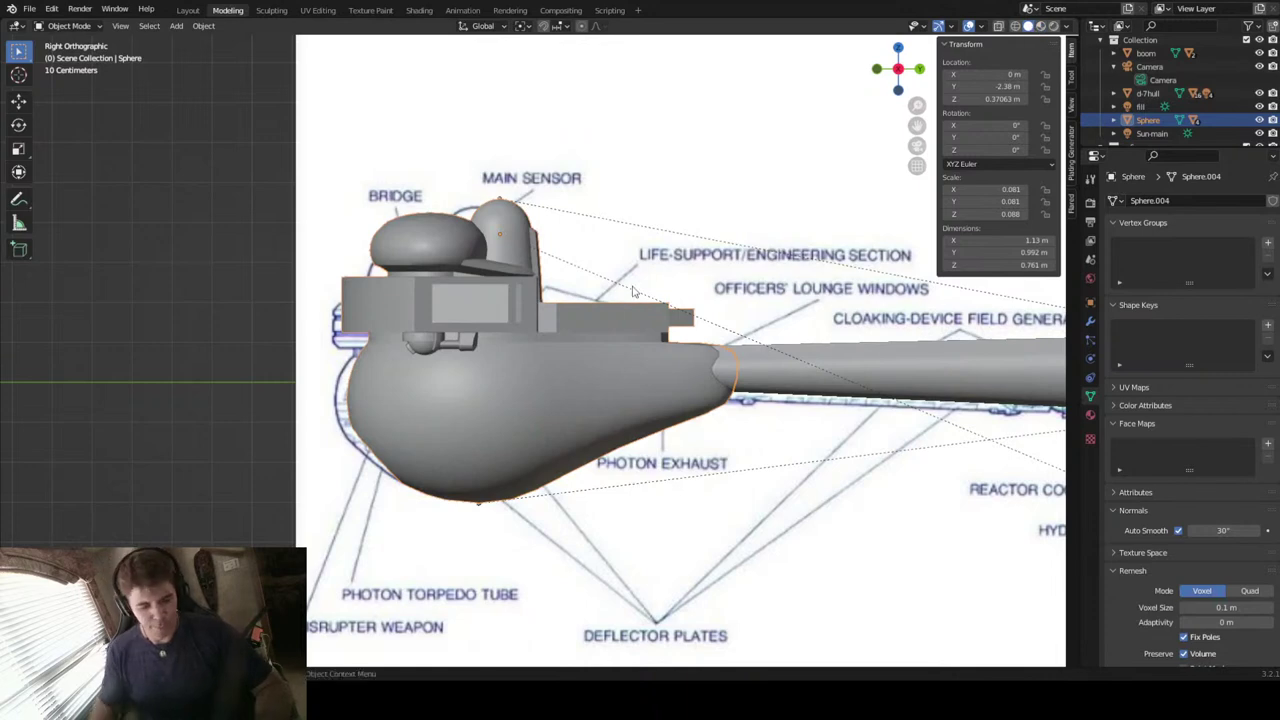
{"action": "key", "text": "alt+z"}
{"action": "scroll", "coordinate": [632, 291], "scroll_direction": "down", "scroll_amount": 2}
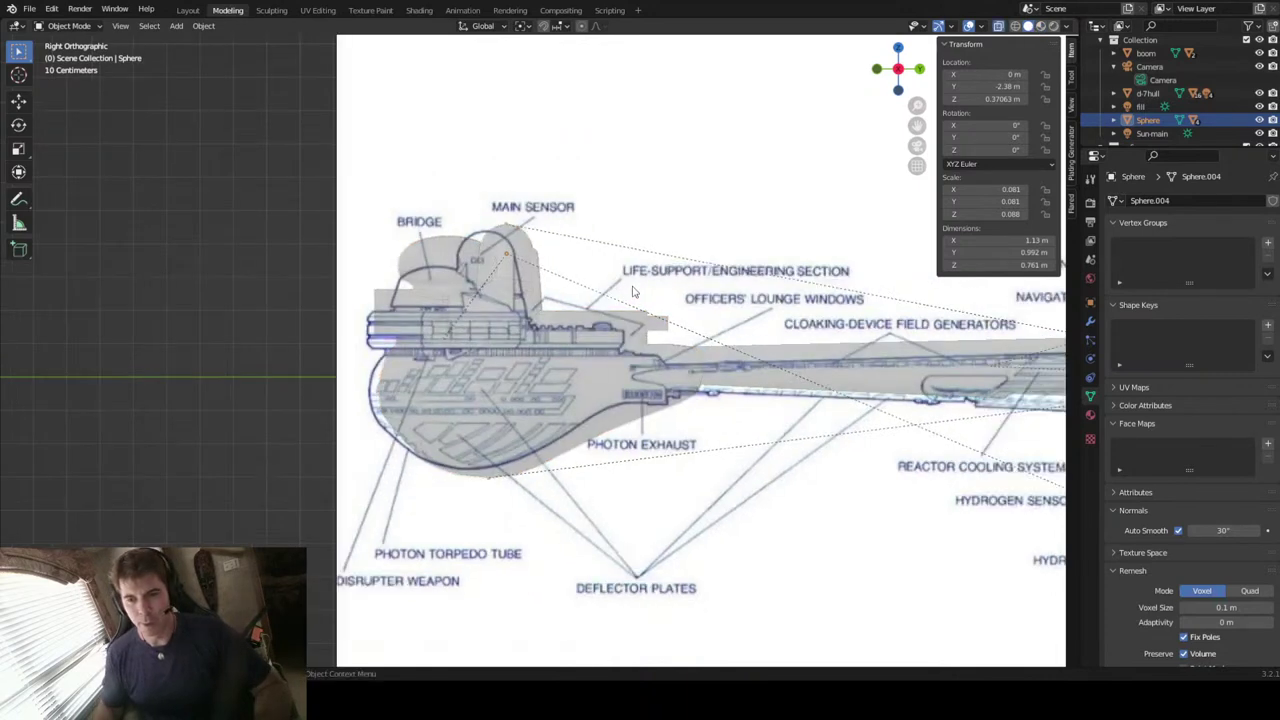
{"action": "scroll", "coordinate": [632, 291], "scroll_direction": "up", "scroll_amount": 2}
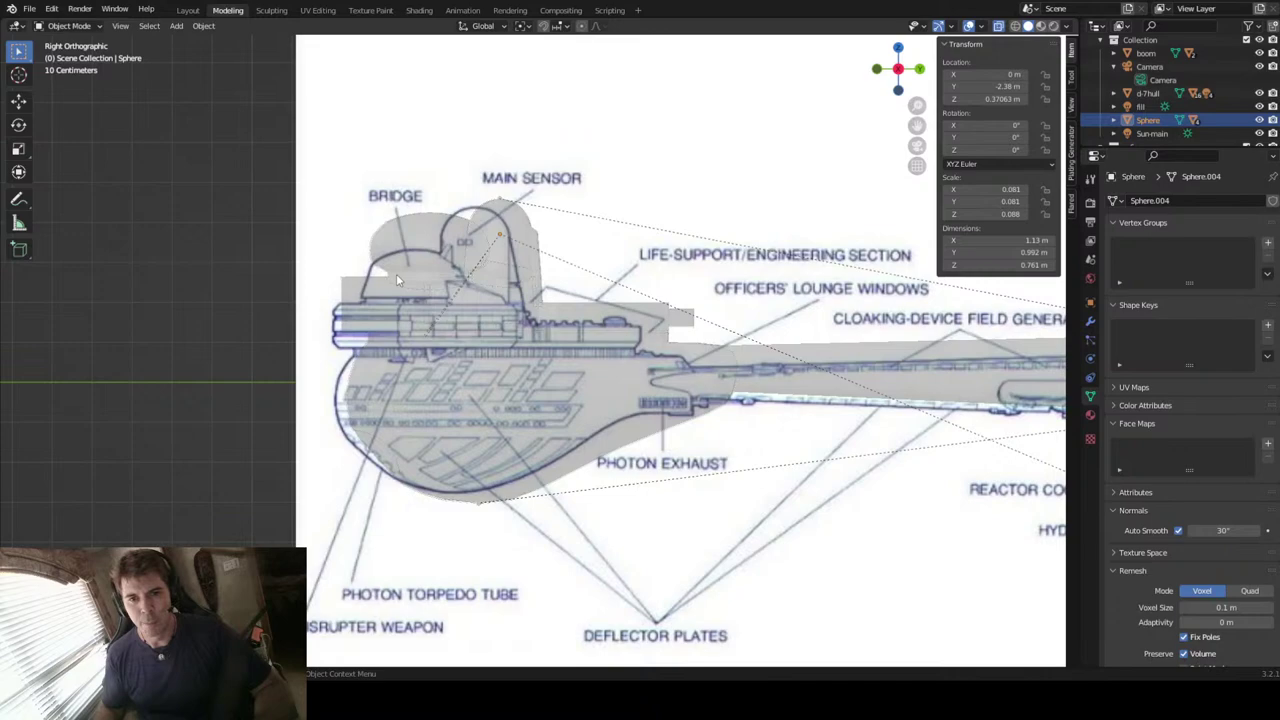
Step: Turn X-ray off and examine the solid bridge and main sensor against the blueprint in Right Orthographic view
{"action": "middle_click_drag", "start_coordinate": [479, 350], "coordinate": [491, 265]}
{"action": "scroll", "coordinate": [543, 370], "scroll_direction": "up", "scroll_amount": 2}
{"action": "key", "text": "alt+z"}
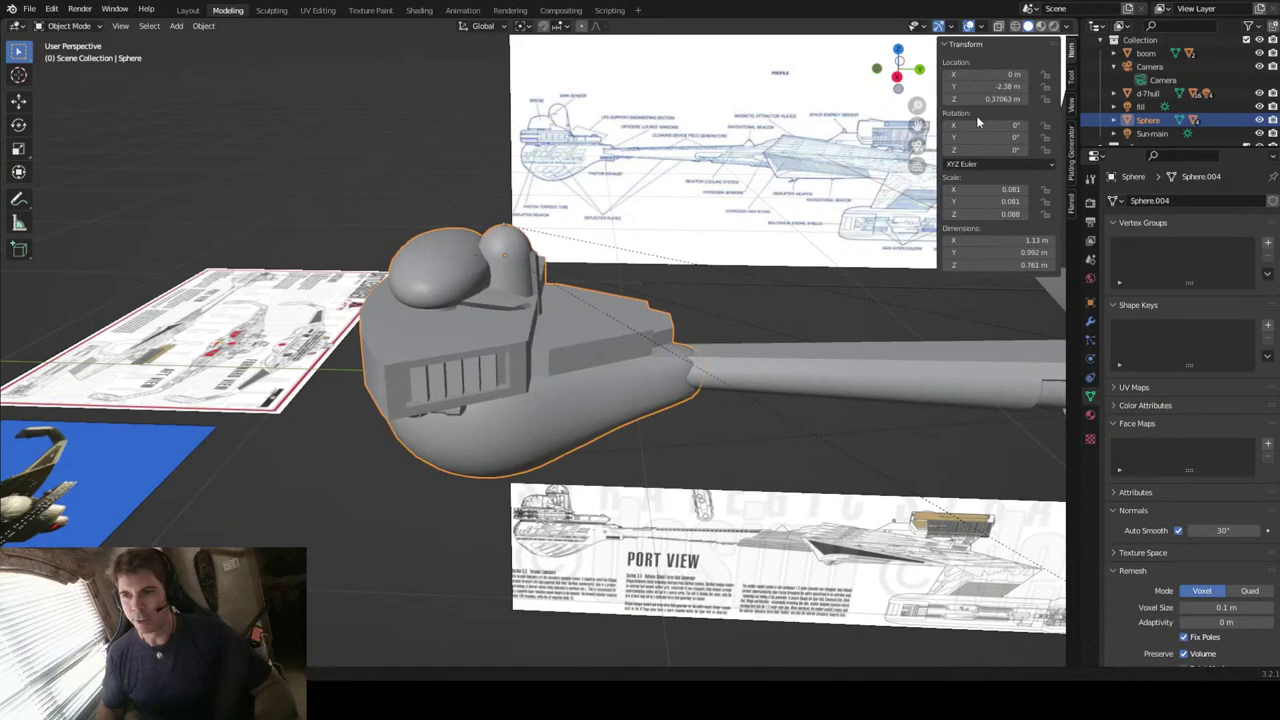
{"action": "left_click", "coordinate": [892, 87]}
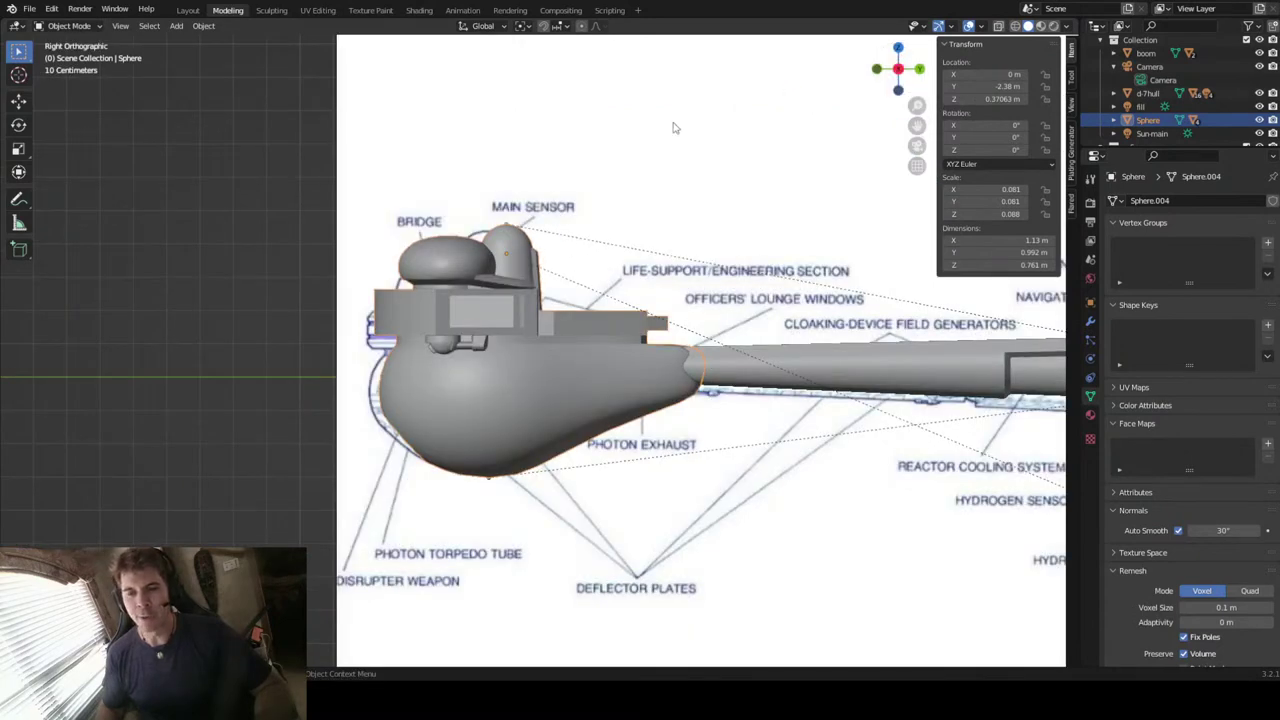
{"action": "scroll", "coordinate": [674, 126], "scroll_direction": "up", "scroll_amount": 1}
{"action": "scroll", "coordinate": [674, 126], "scroll_direction": "up", "scroll_amount": 2}
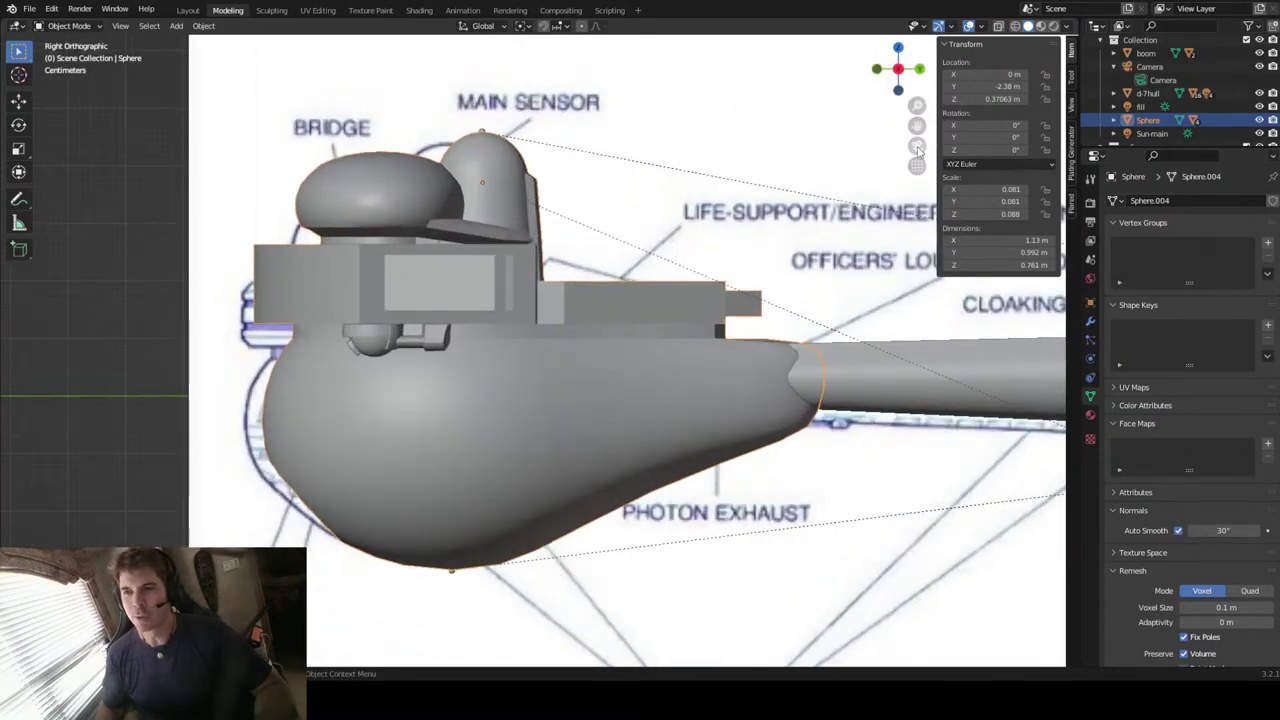
{"action": "middle_click_drag", "start_coordinate": [674, 126], "coordinate": [862, 162], "text": "shift"}
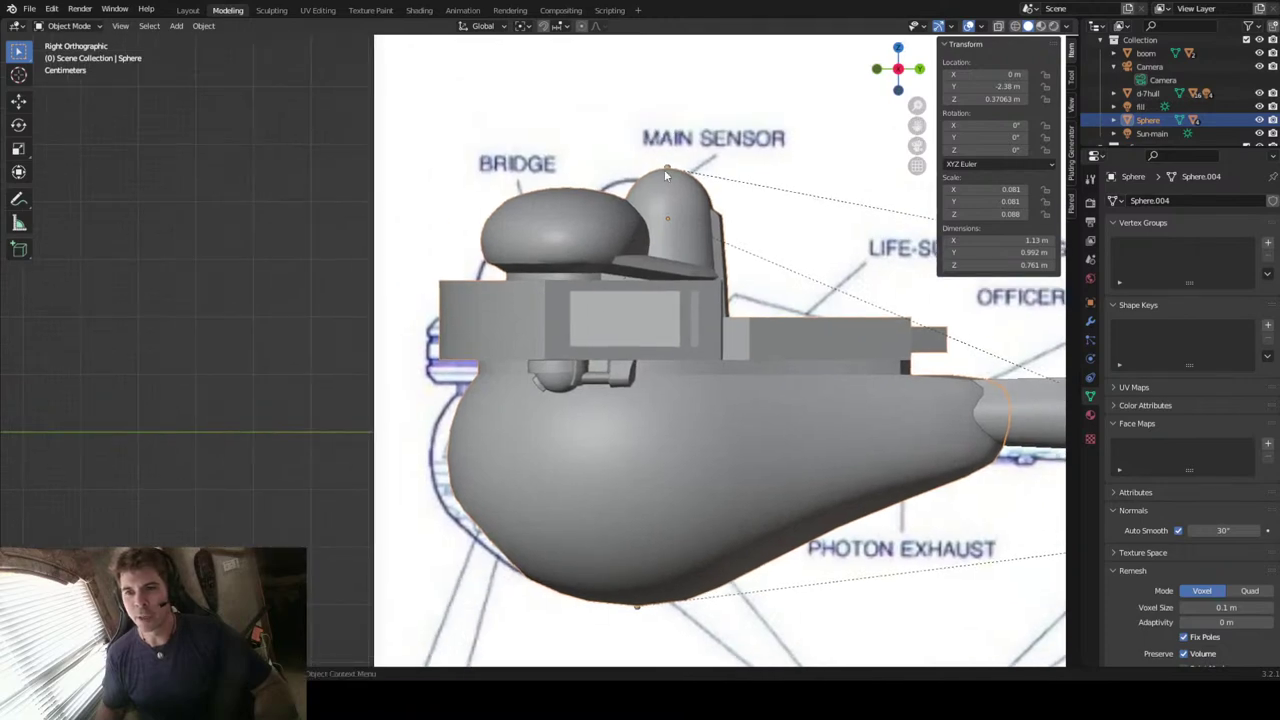
Step: Compare the head section with the top-view blueprint in Top Orthographic view with X-ray on
{"action": "scroll", "coordinate": [665, 175], "scroll_direction": "up", "scroll_amount": 1}
{"action": "middle_click_drag", "start_coordinate": [593, 232], "coordinate": [697, 215]}
{"action": "left_click", "coordinate": [898, 50]}
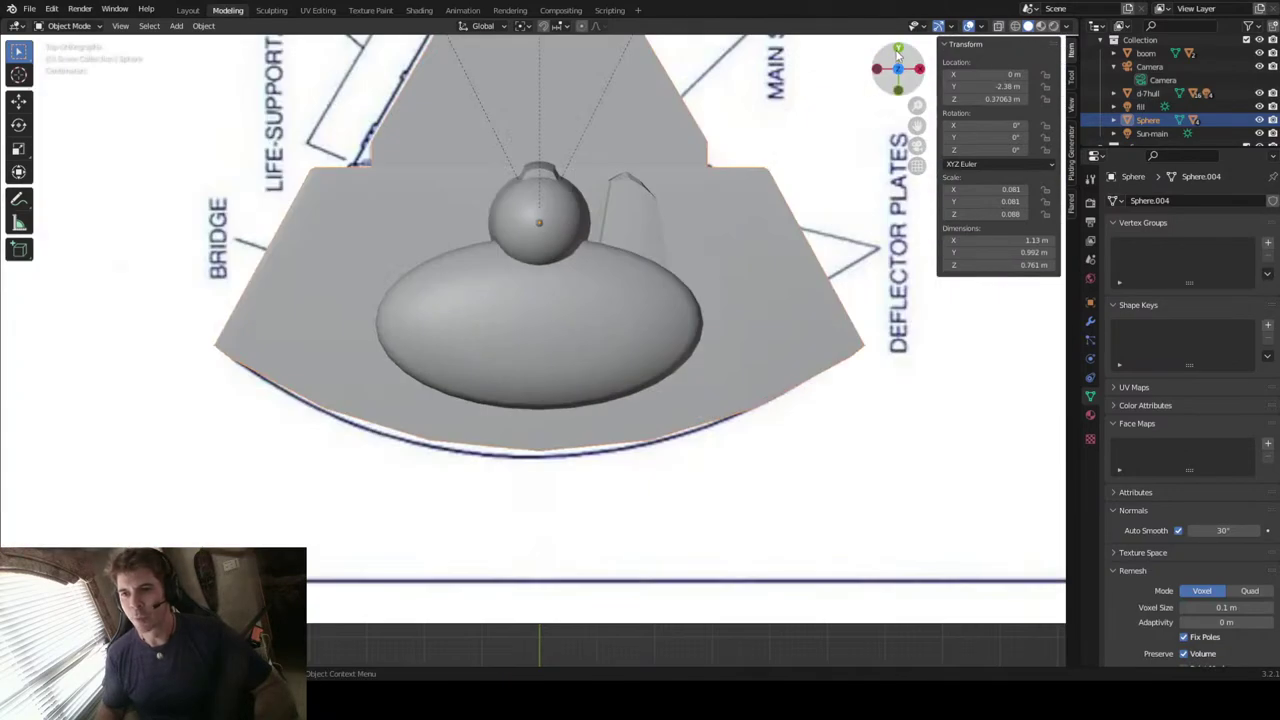
{"action": "key", "text": "ctrl+space"}
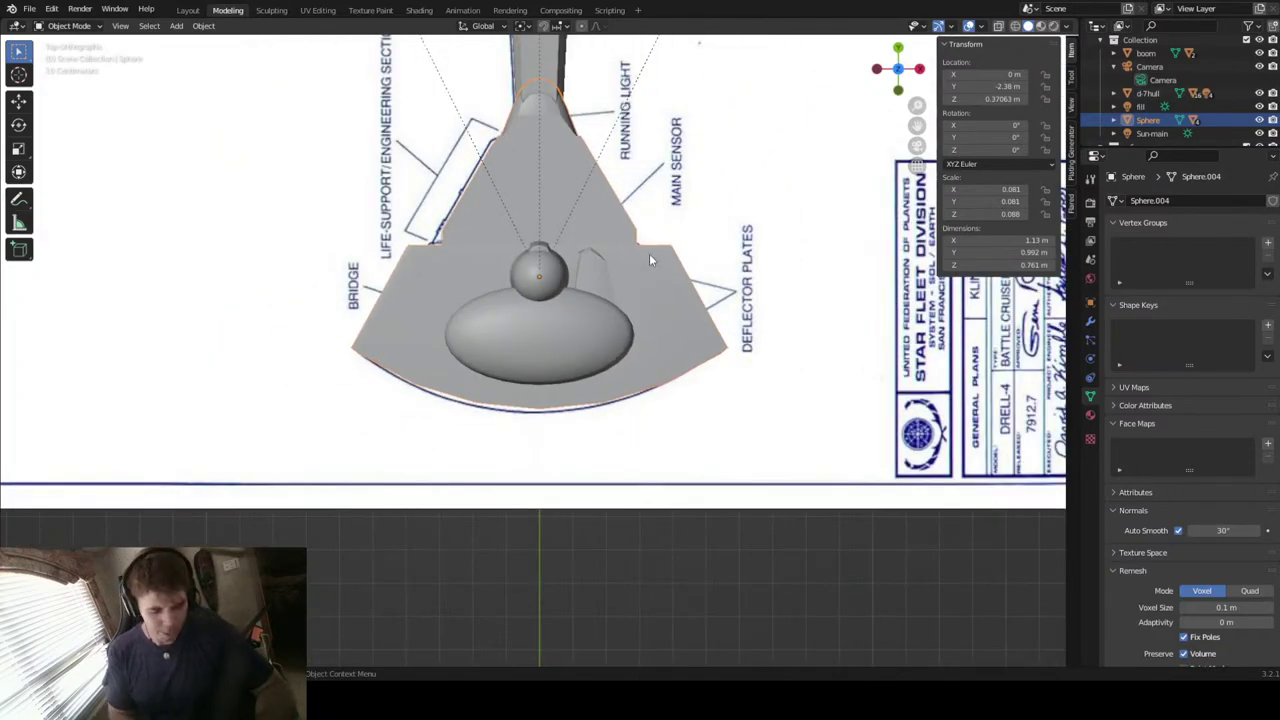
{"action": "key", "text": "alt+z"}
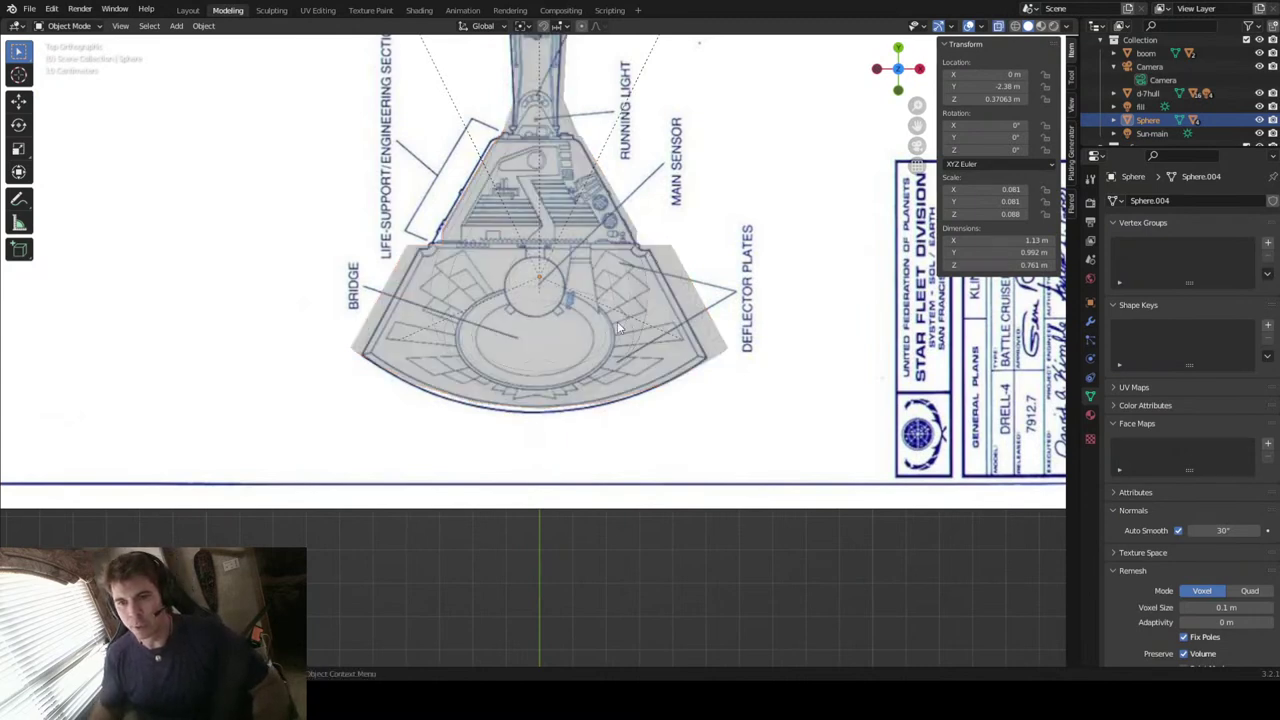
Step: Put the Sphere object in Edit Mode and compare its mesh with the blueprints in Top and Front Orthographic views
{"action": "key", "text": "Tab"}
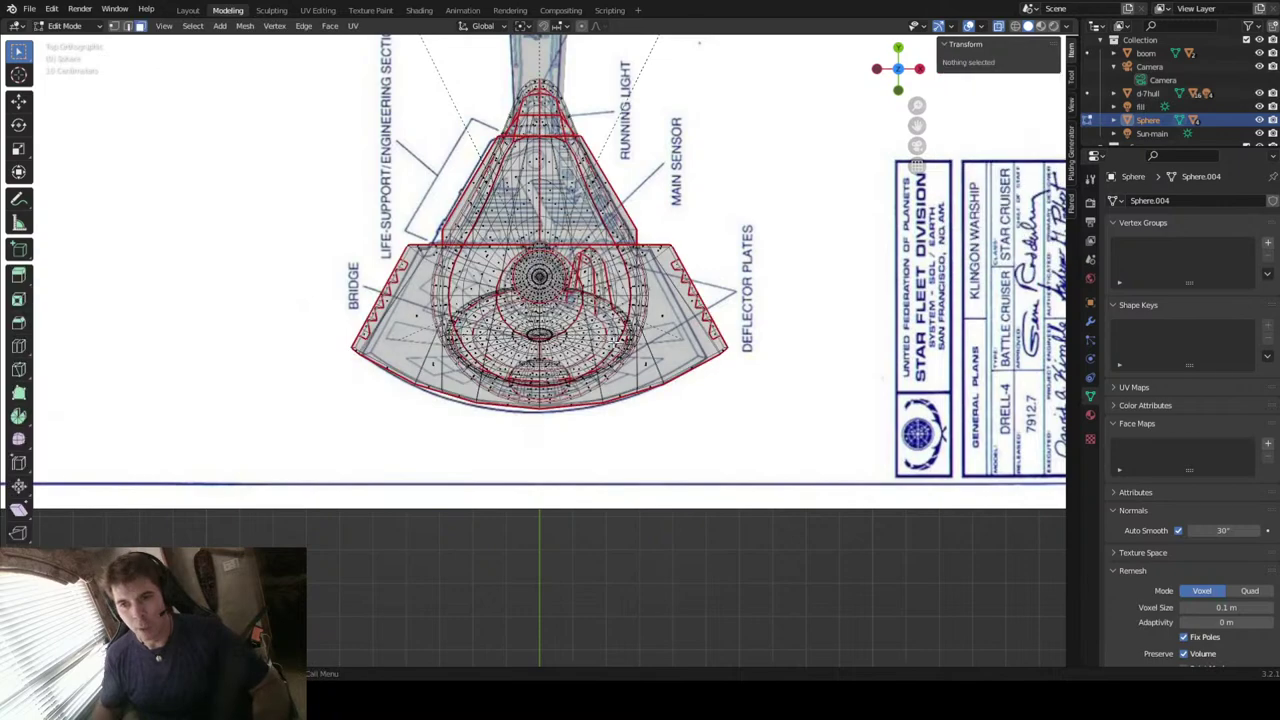
{"action": "scroll", "coordinate": [612, 340], "scroll_direction": "down", "scroll_amount": 1}
{"action": "middle_click_drag", "start_coordinate": [664, 363], "coordinate": [780, 280]}
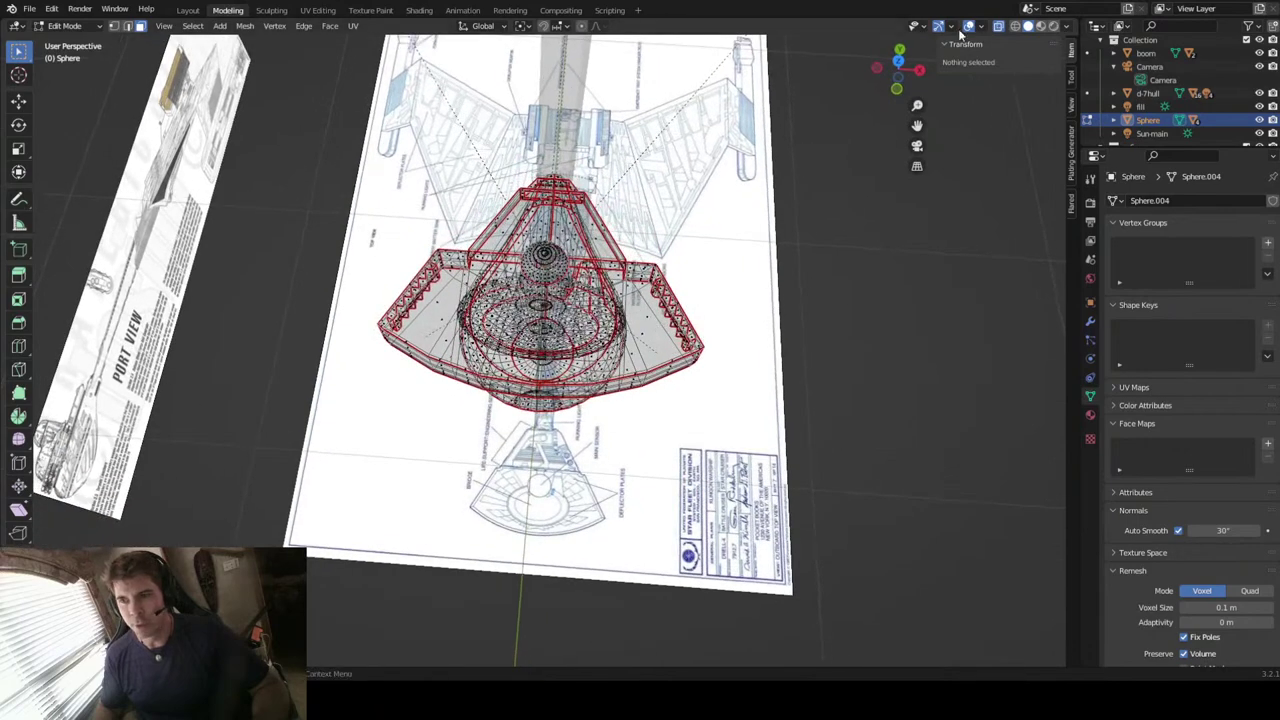
{"action": "left_click", "coordinate": [900, 62]}
{"action": "scroll", "coordinate": [708, 234], "scroll_direction": "up", "scroll_amount": 5}
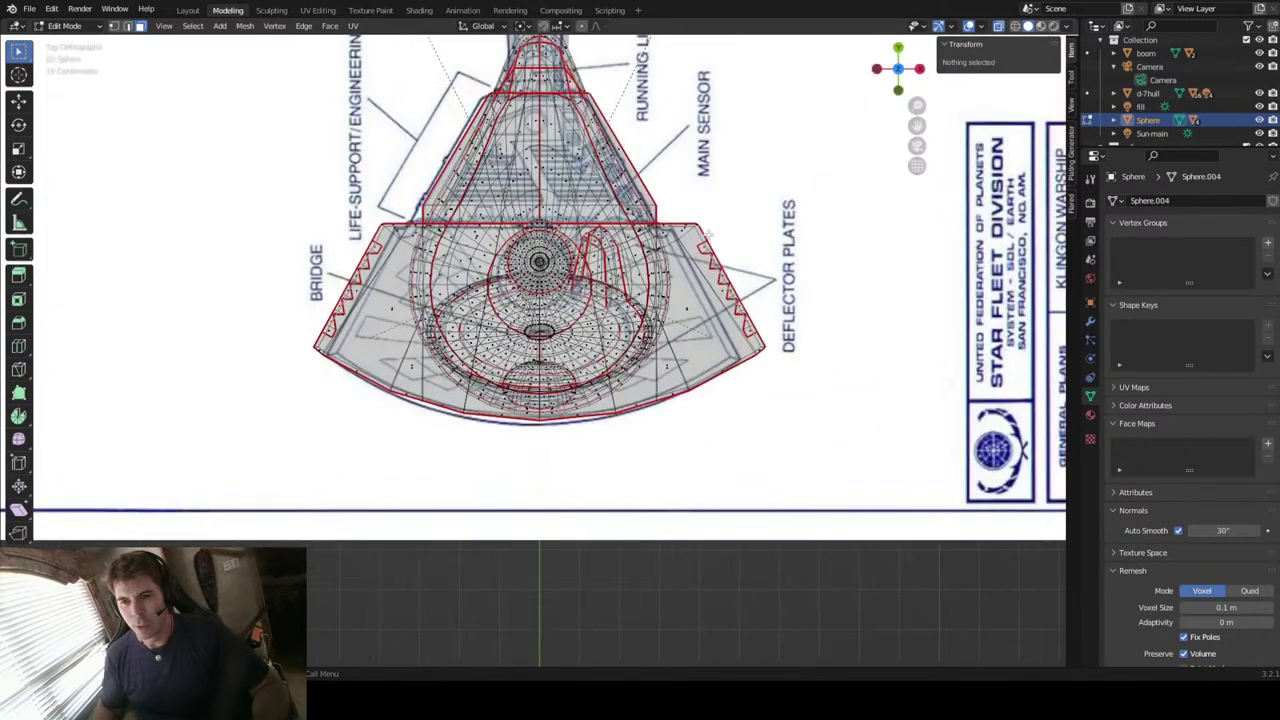
{"action": "scroll", "coordinate": [708, 234], "scroll_direction": "up", "scroll_amount": 1}
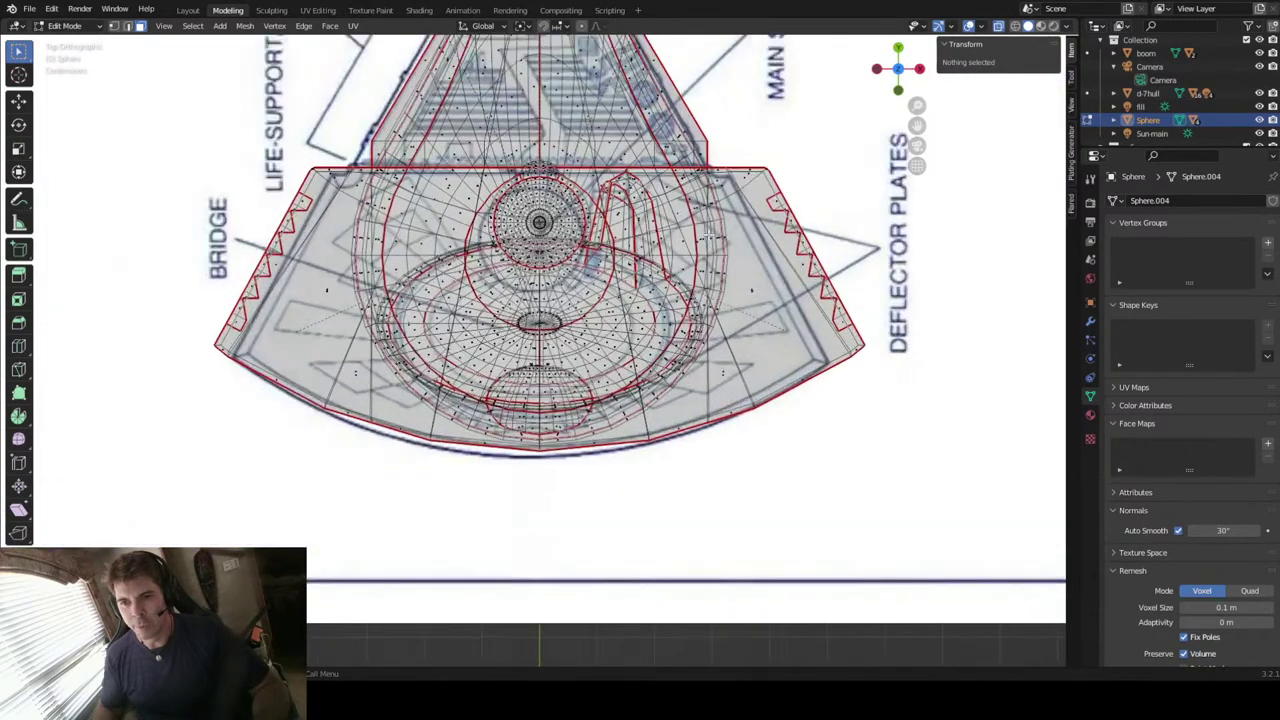
{"action": "left_click", "coordinate": [898, 91]}
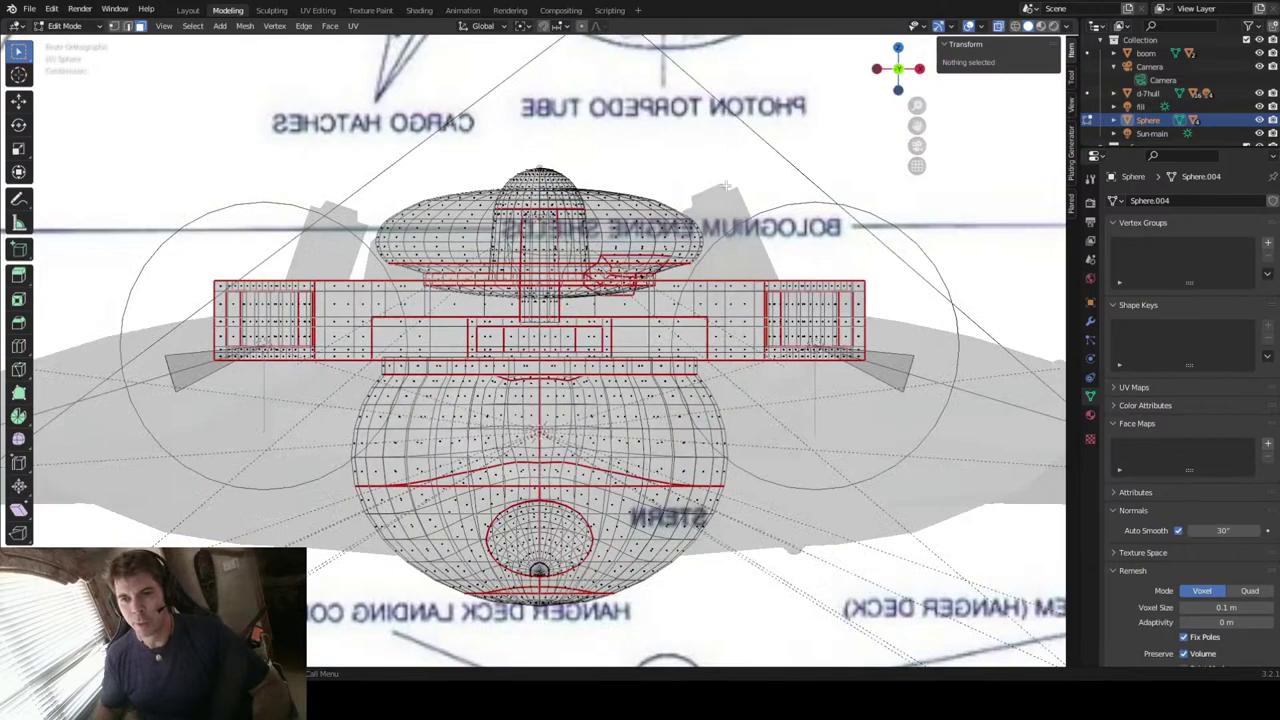
Step: Select all linked faces of the flattened bridge dome on top of the head section
{"action": "middle_click_drag", "start_coordinate": [737, 197], "coordinate": [845, 227]}
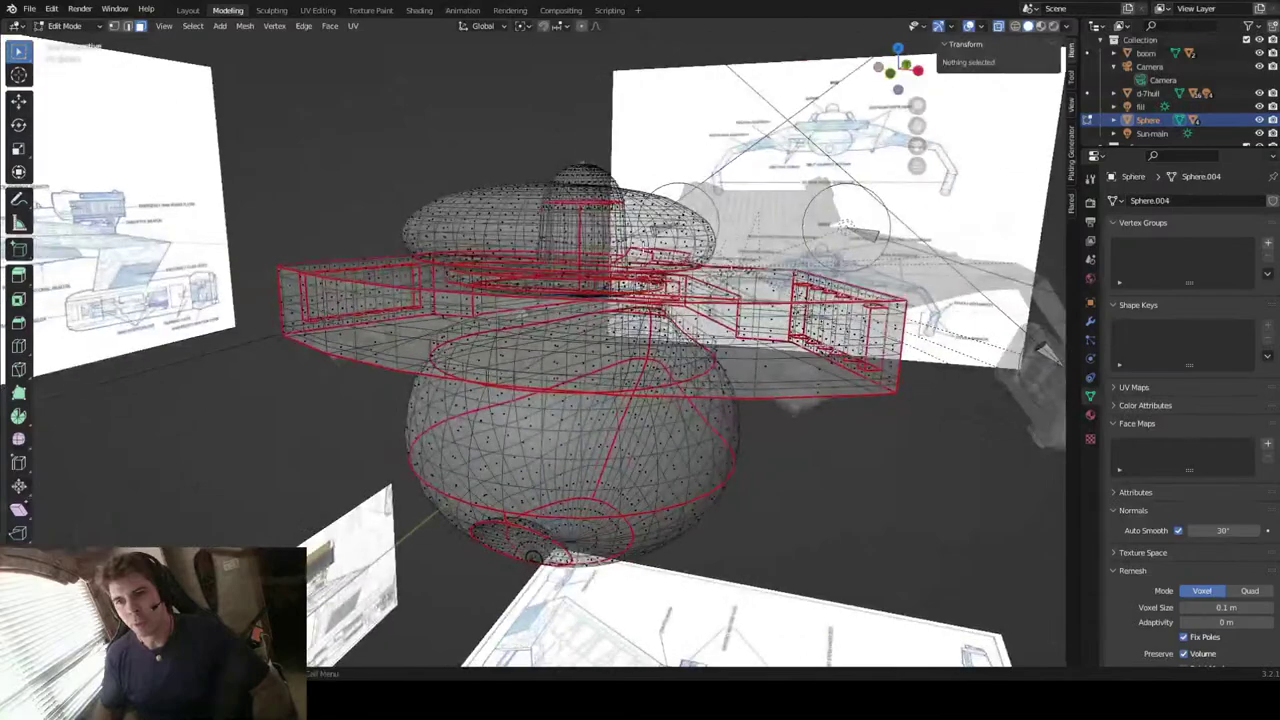
{"action": "left_click", "coordinate": [585, 218]}
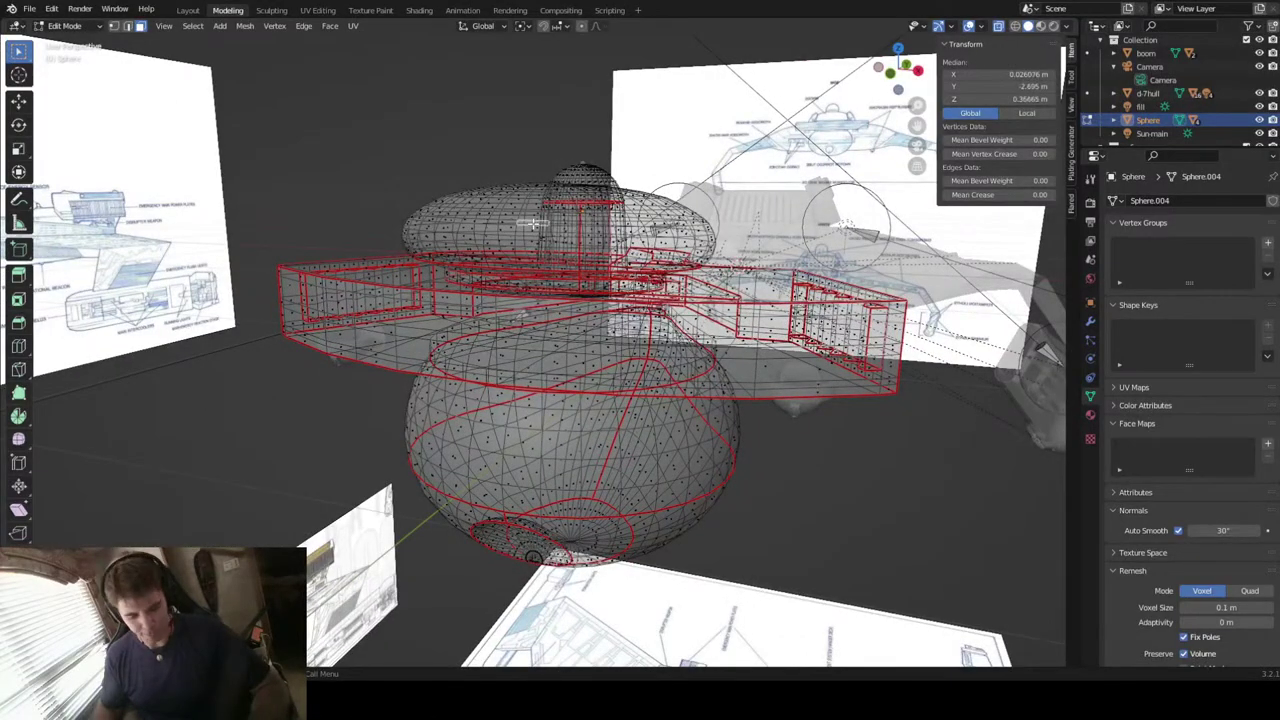
{"action": "key", "text": "l"}
{"action": "middle_click_drag", "start_coordinate": [533, 222], "coordinate": [730, 185]}
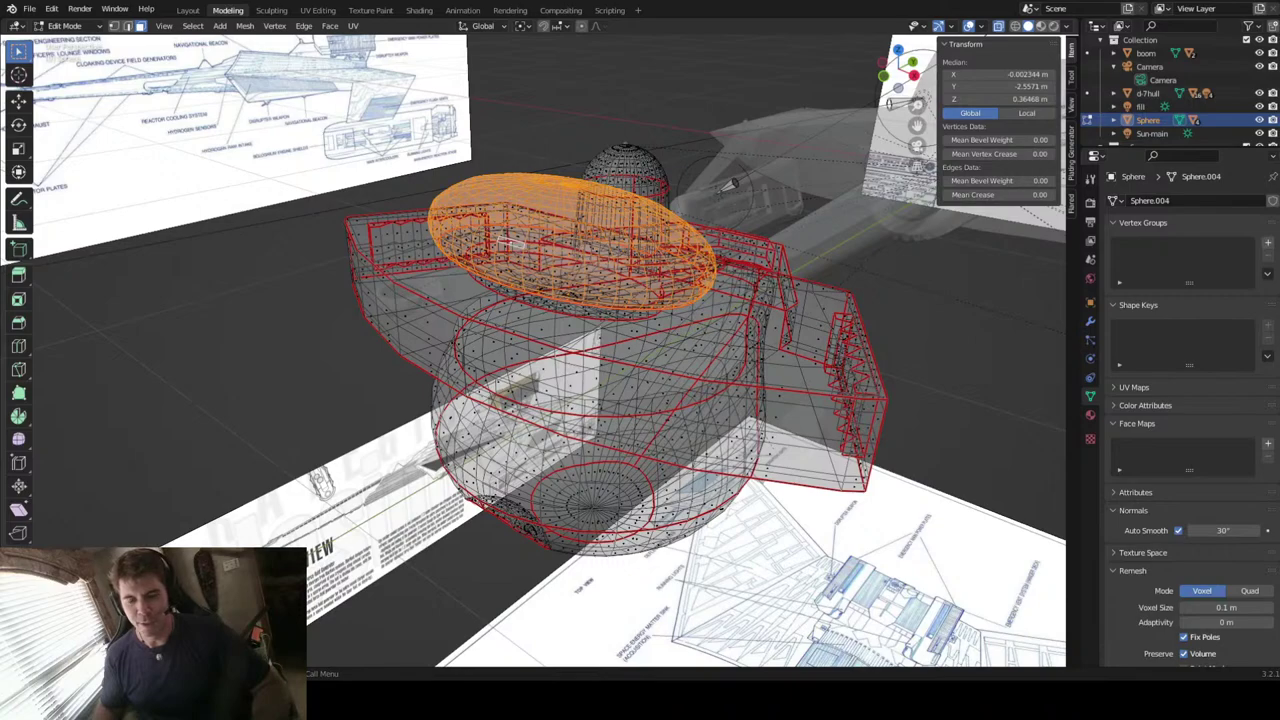
{"action": "middle_click_drag", "start_coordinate": [627, 332], "coordinate": [613, 261]}
{"action": "scroll", "coordinate": [628, 285], "scroll_direction": "up", "scroll_amount": 4}
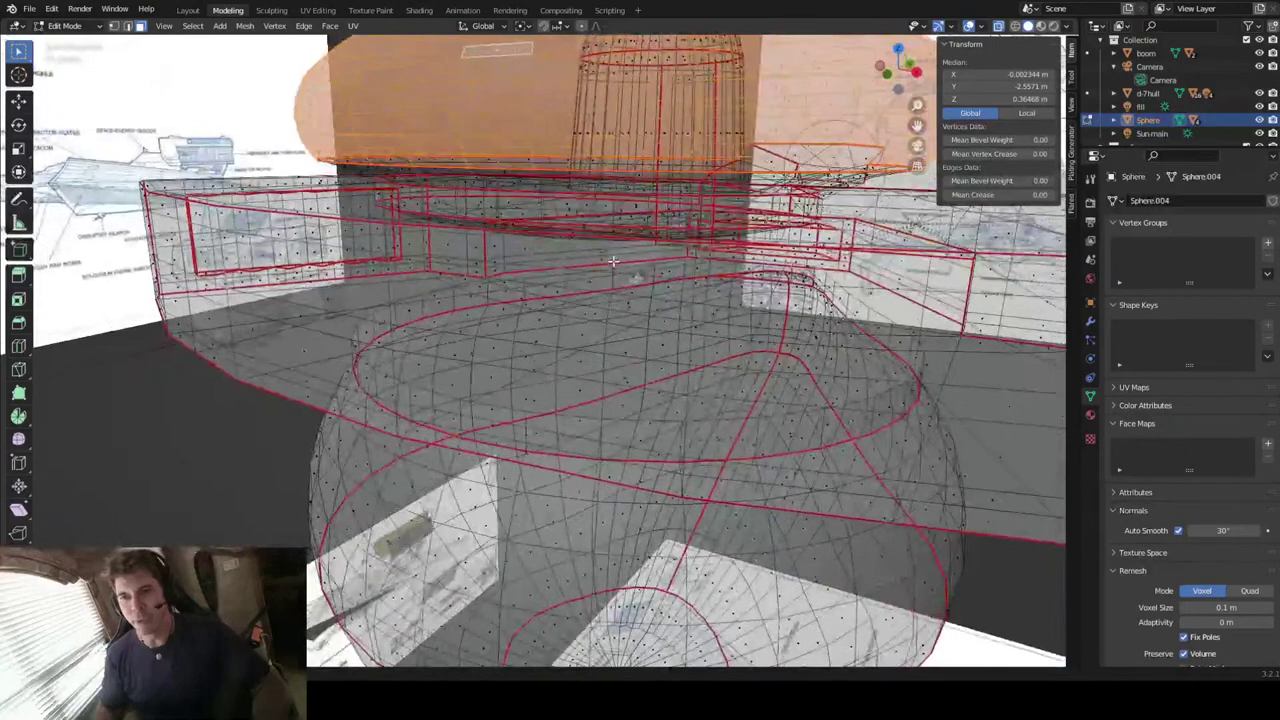
Step: Turn X-ray off and add the sloped face ring beneath the bridge dome to the selection
{"action": "key", "text": "alt+z"}
{"action": "scroll", "coordinate": [613, 261], "scroll_direction": "down", "scroll_amount": 5}
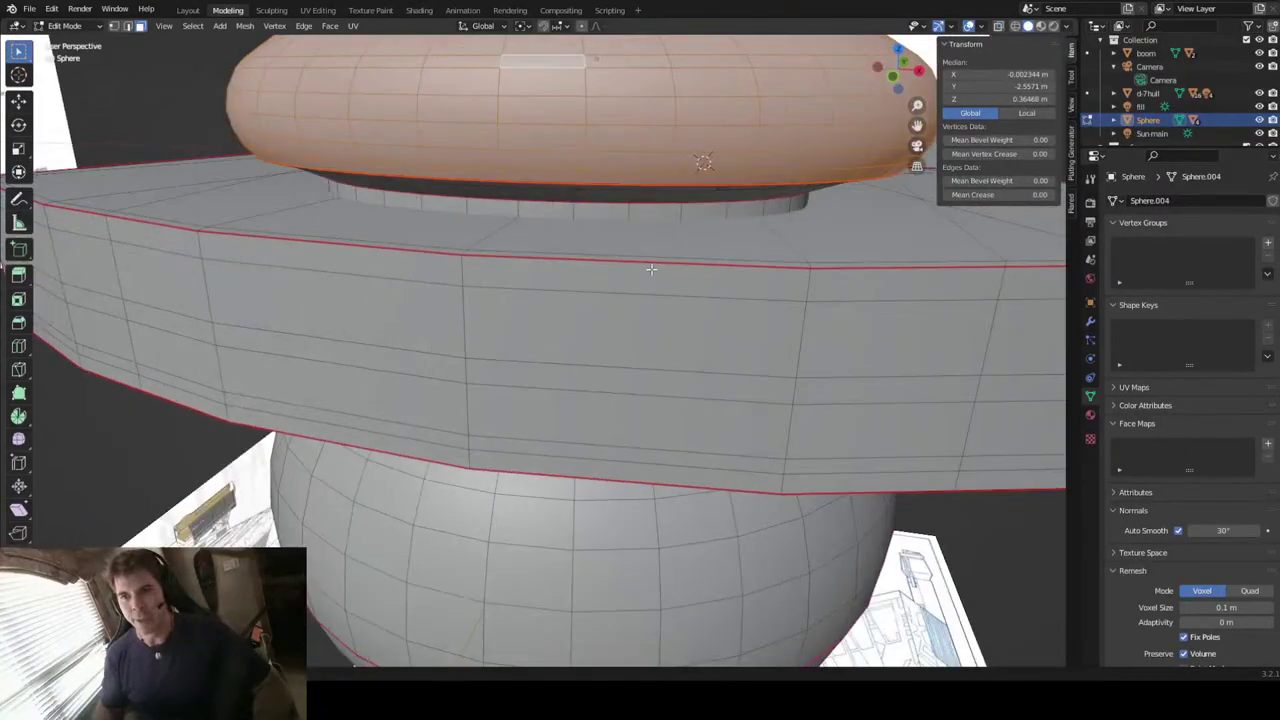
{"action": "mouse_move", "coordinate": [640, 272]}
{"action": "middle_mouse_down"}
{"action": "mouse_move", "coordinate": [667, 285]}
{"action": "mouse_move", "coordinate": [612, 310]}
{"action": "mouse_move", "coordinate": [615, 270]}
{"action": "mouse_move", "coordinate": [571, 283]}
{"action": "mouse_move", "coordinate": [592, 219]}
{"action": "mouse_move", "coordinate": [602, 226]}
{"action": "middle_mouse_up"}
{"action": "scroll", "coordinate": [592, 219], "scroll_direction": "up", "scroll_amount": 5}
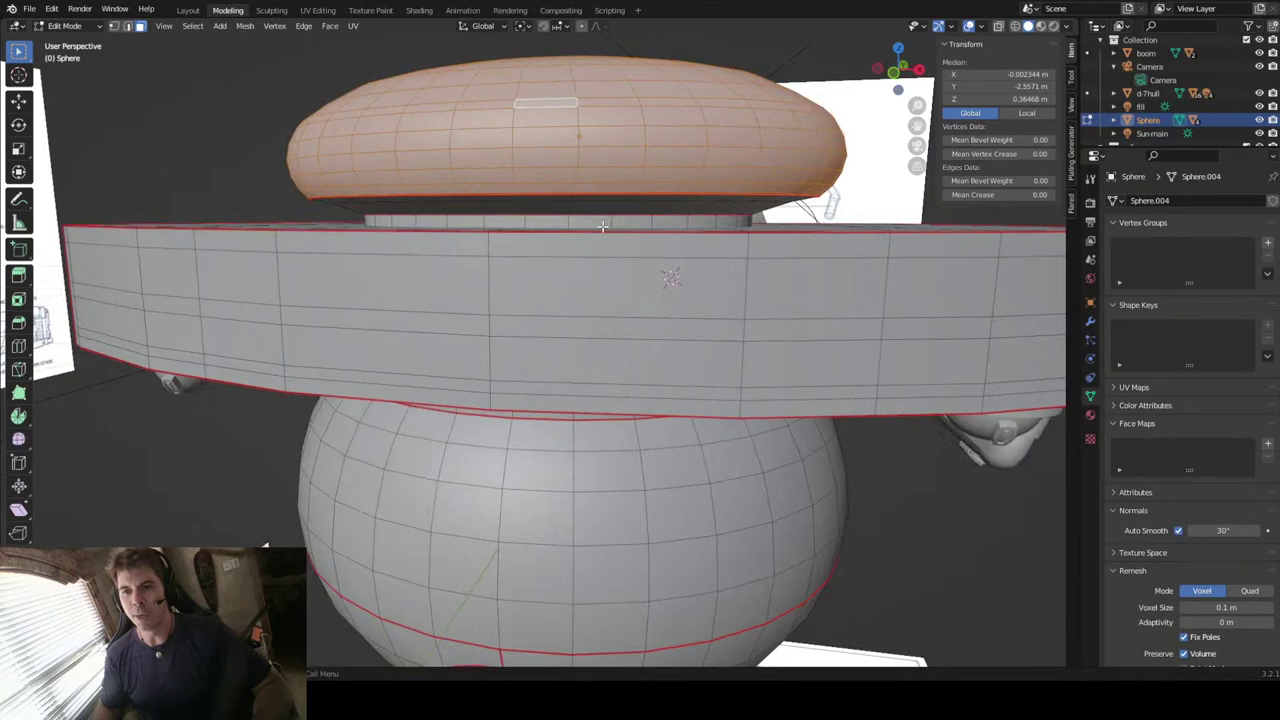
{"action": "left_click", "coordinate": [594, 200], "text": "alt+shift"}
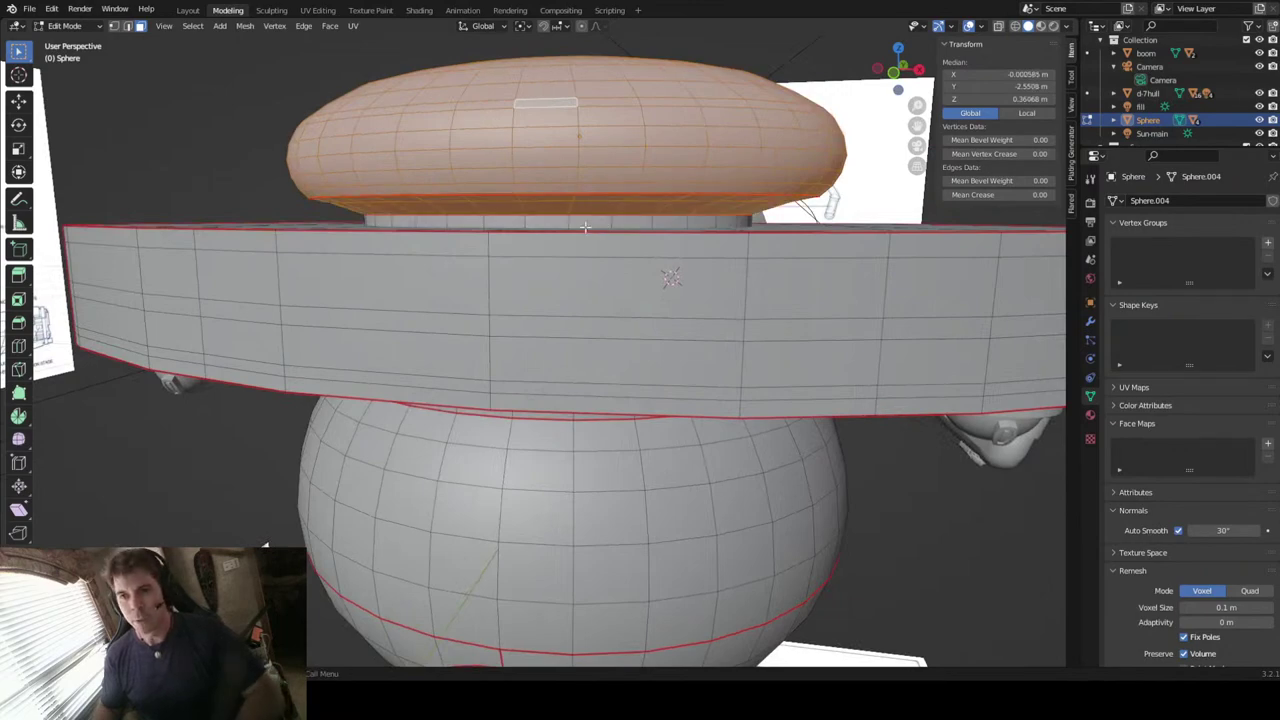
Step: Add the main sensor's dome, its cylindrical wall, the rear support and the neighbouring wedge to the selection
{"action": "middle_click_drag", "start_coordinate": [678, 266], "coordinate": [770, 337]}
{"action": "scroll", "coordinate": [713, 295], "scroll_direction": "up", "scroll_amount": 3}
{"action": "key", "text": "l"}
{"action": "key", "text": "l"}
{"action": "key", "text": "l"}
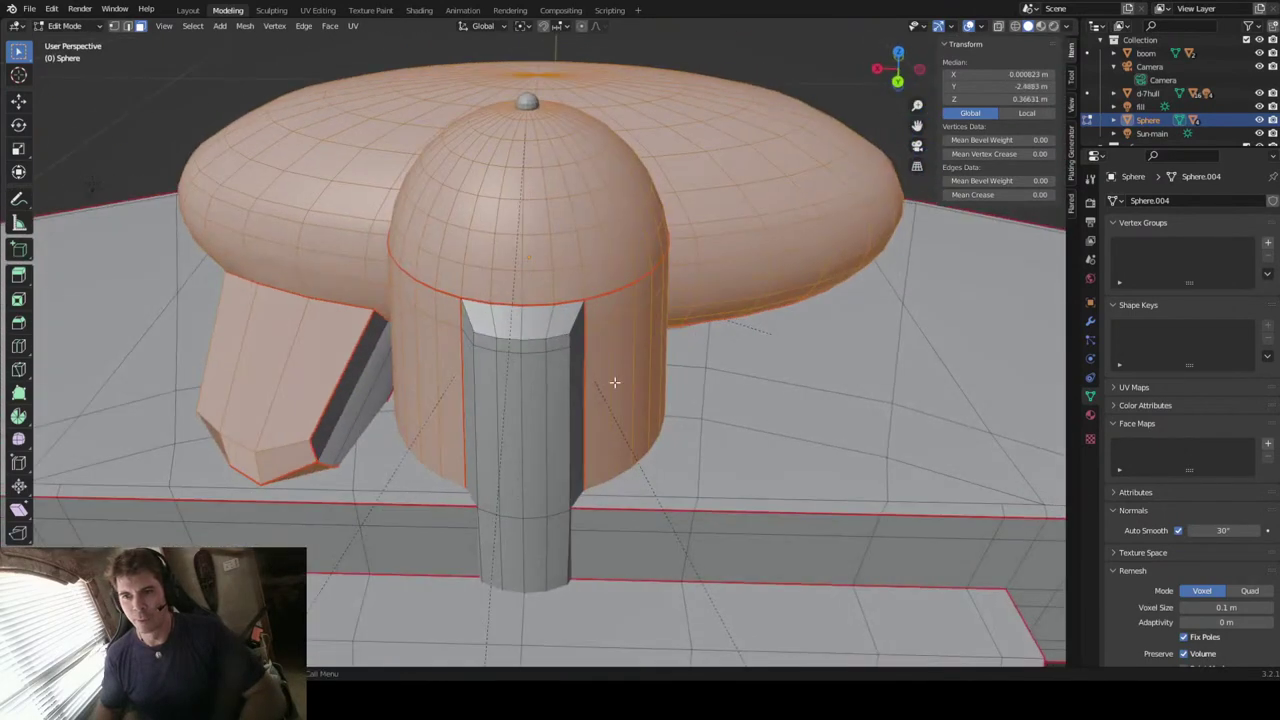
{"action": "key", "text": "l"}
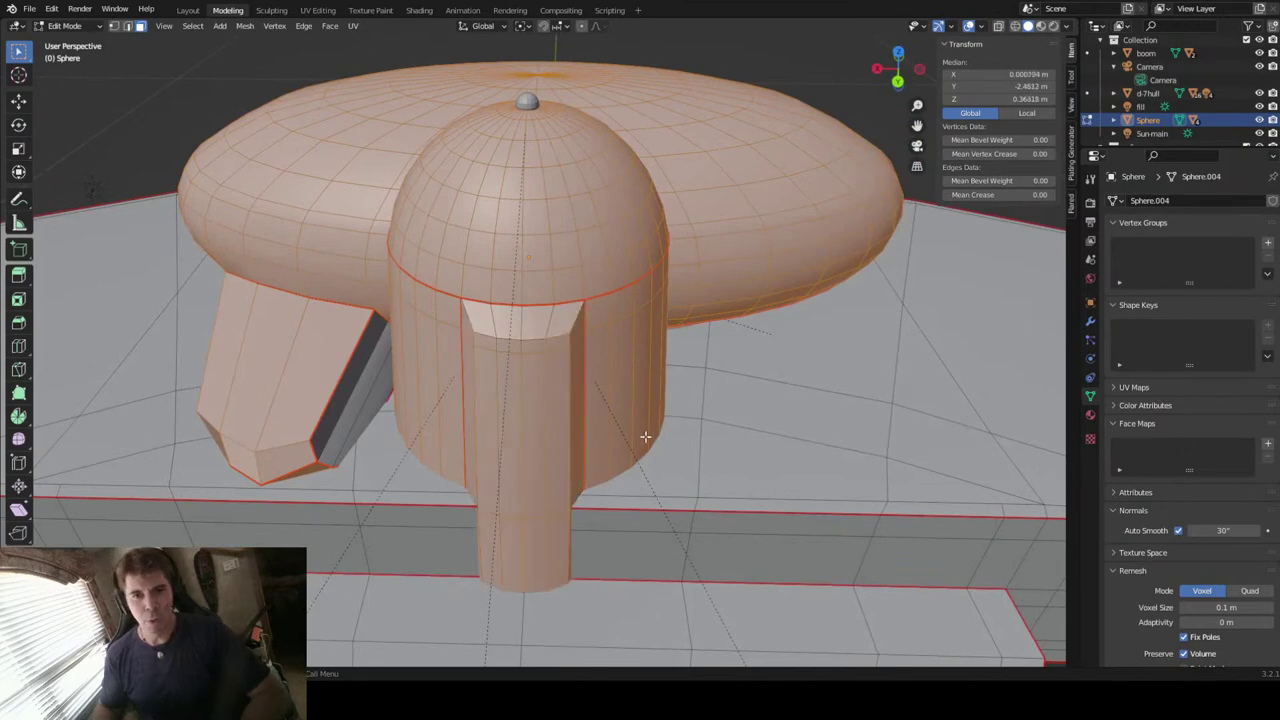
Step: Examine from below, with X-ray on, how the selected bridge and main sensor parts extend inside the hull
{"action": "middle_click_drag", "start_coordinate": [645, 437], "coordinate": [653, 376]}
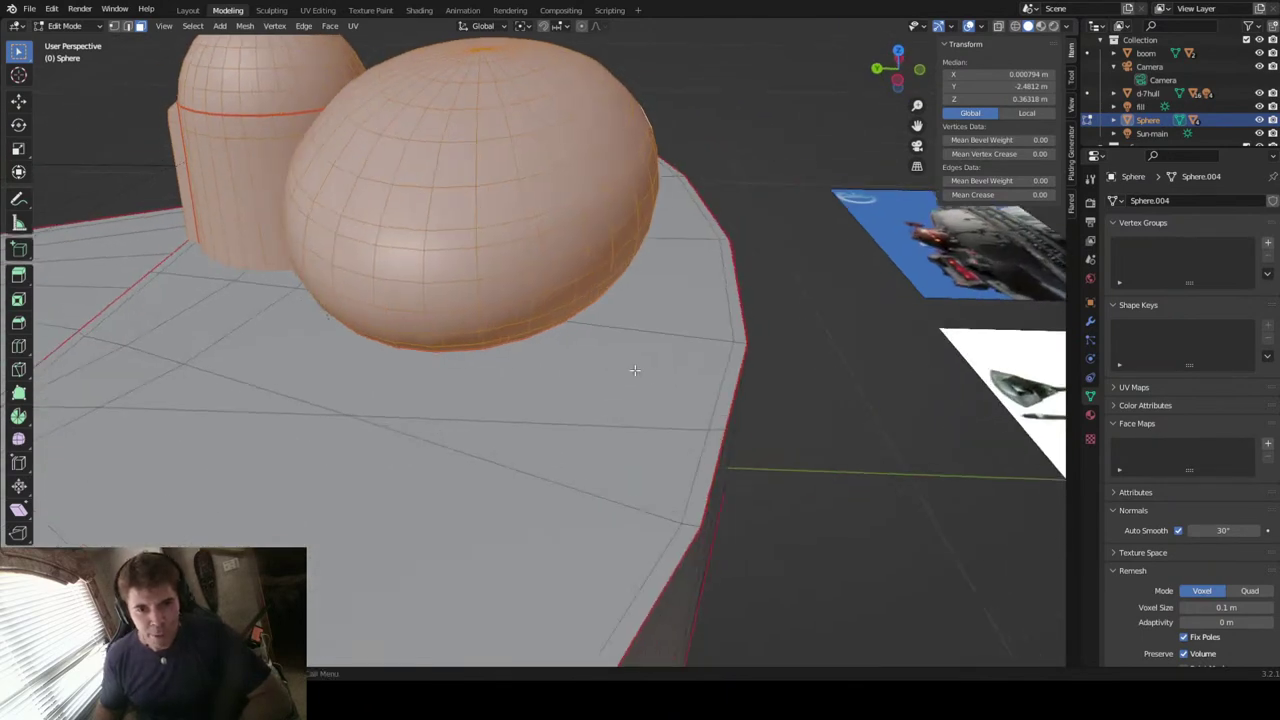
{"action": "middle_click_drag", "start_coordinate": [643, 367], "coordinate": [600, 294]}
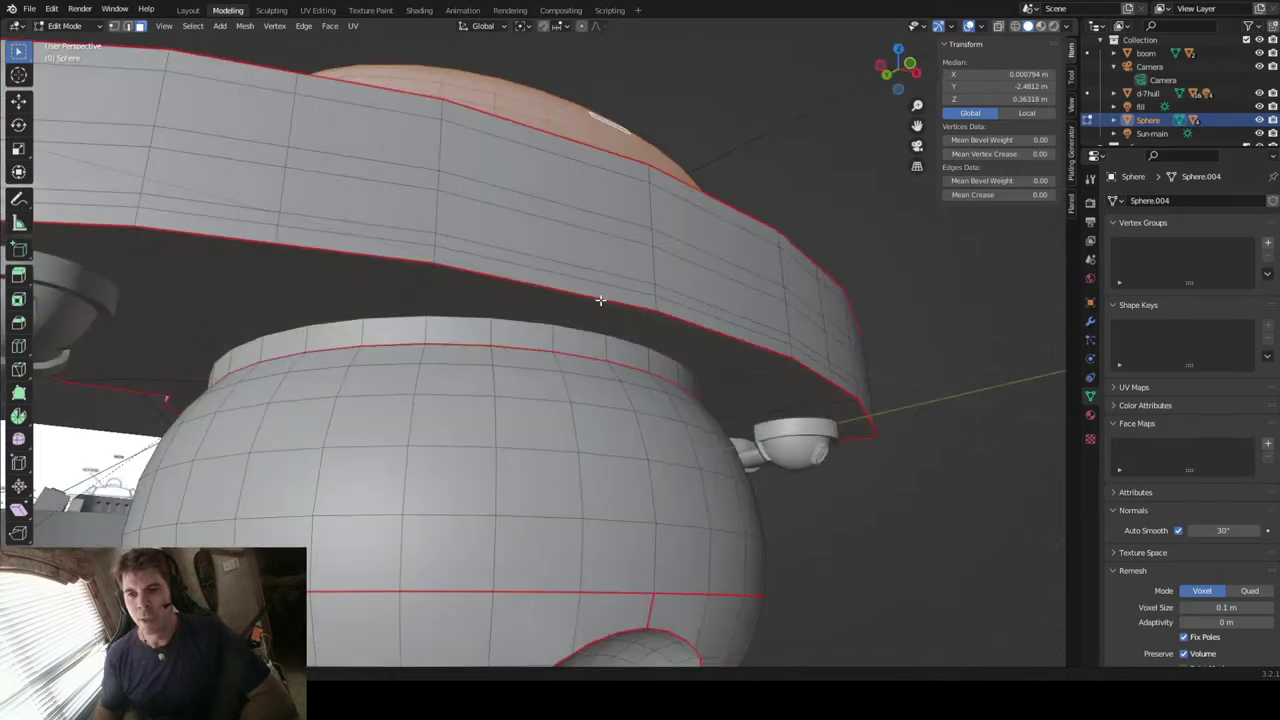
{"action": "scroll", "coordinate": [543, 300], "scroll_direction": "up", "scroll_amount": 10}
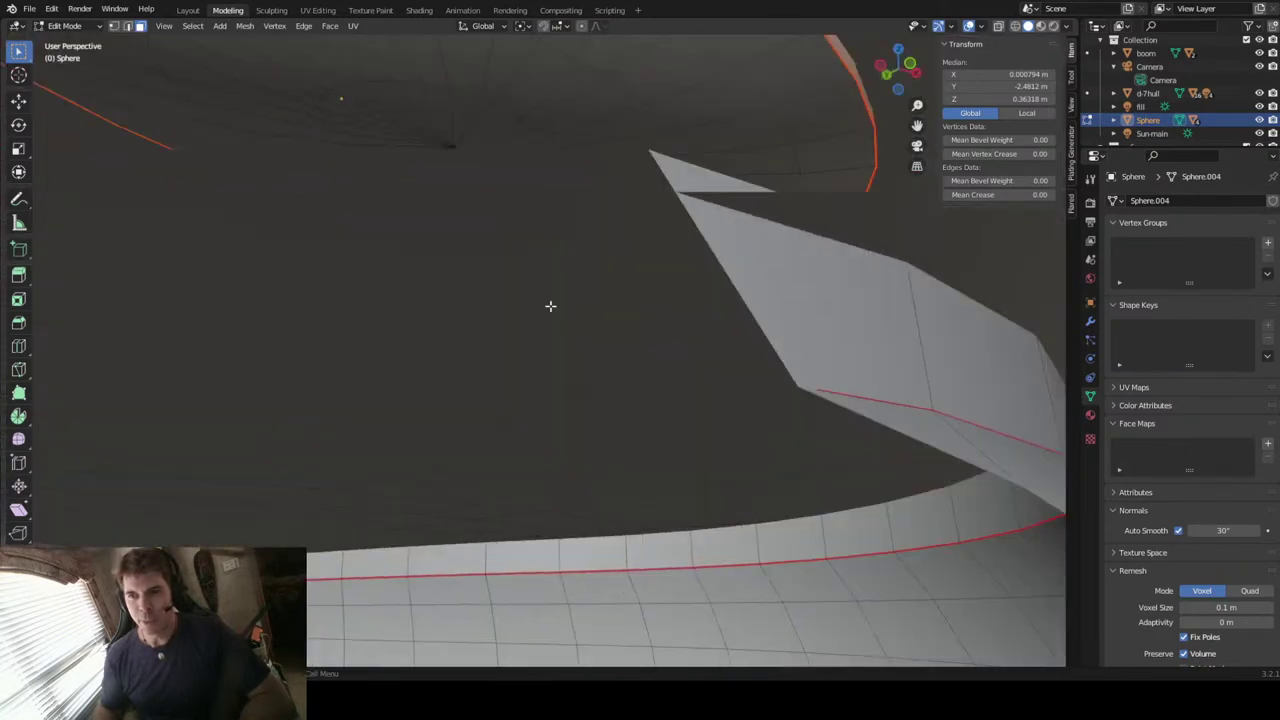
{"action": "key", "text": "alt+z"}
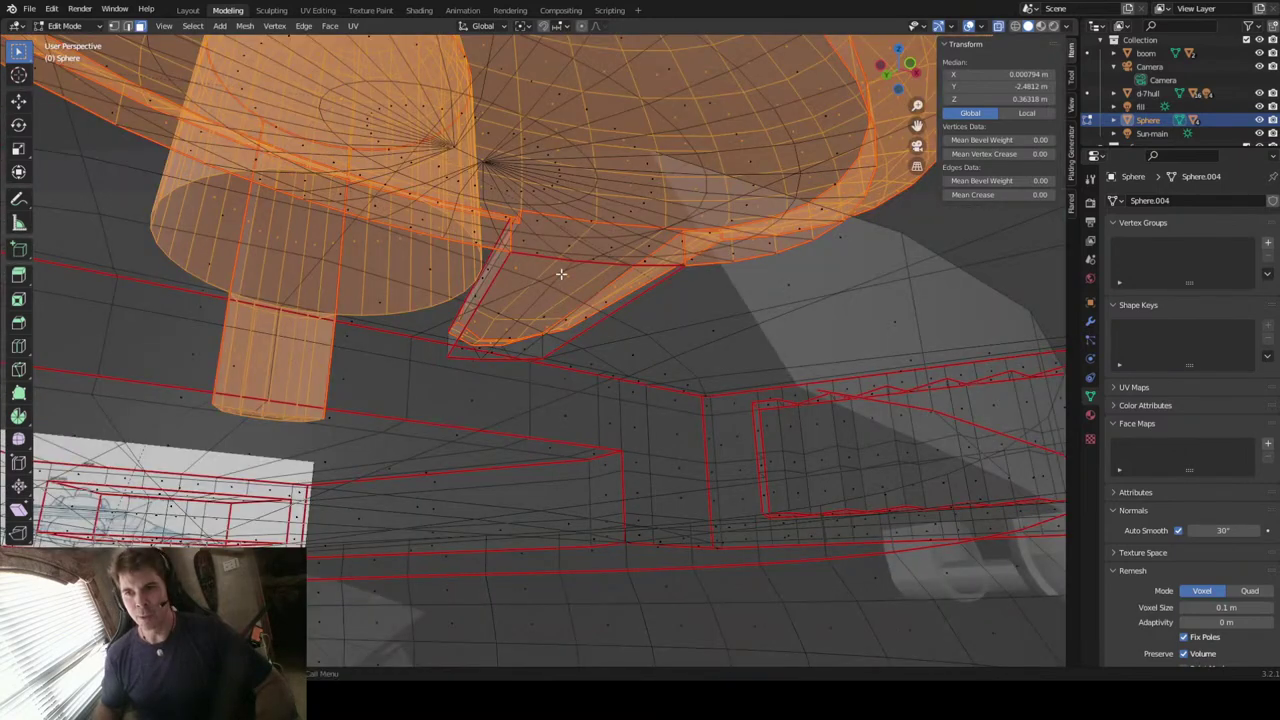
{"action": "scroll", "coordinate": [560, 225], "scroll_direction": "up", "scroll_amount": 3}
{"action": "middle_click_drag", "start_coordinate": [563, 227], "coordinate": [523, 194]}
{"action": "scroll", "coordinate": [527, 197], "scroll_direction": "up", "scroll_amount": 3}
{"action": "scroll", "coordinate": [527, 197], "scroll_direction": "up", "scroll_amount": 2}
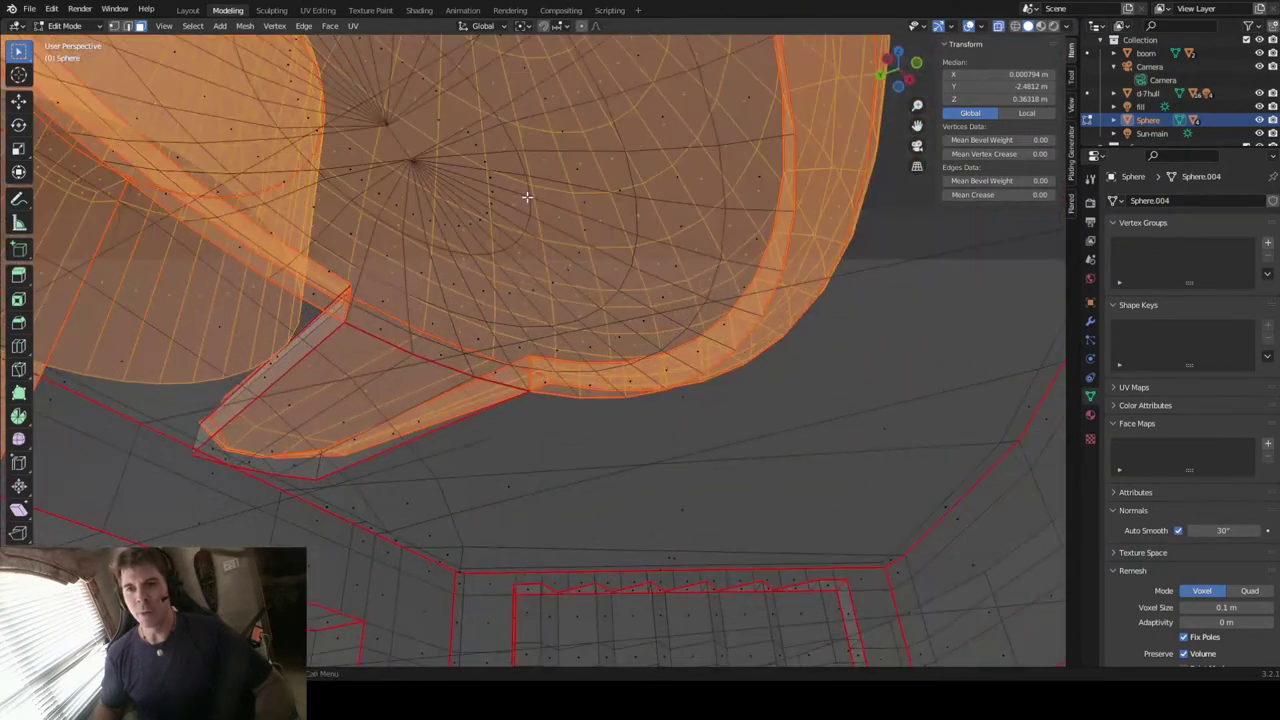
{"action": "middle_click_drag", "start_coordinate": [546, 236], "coordinate": [489, 253]}
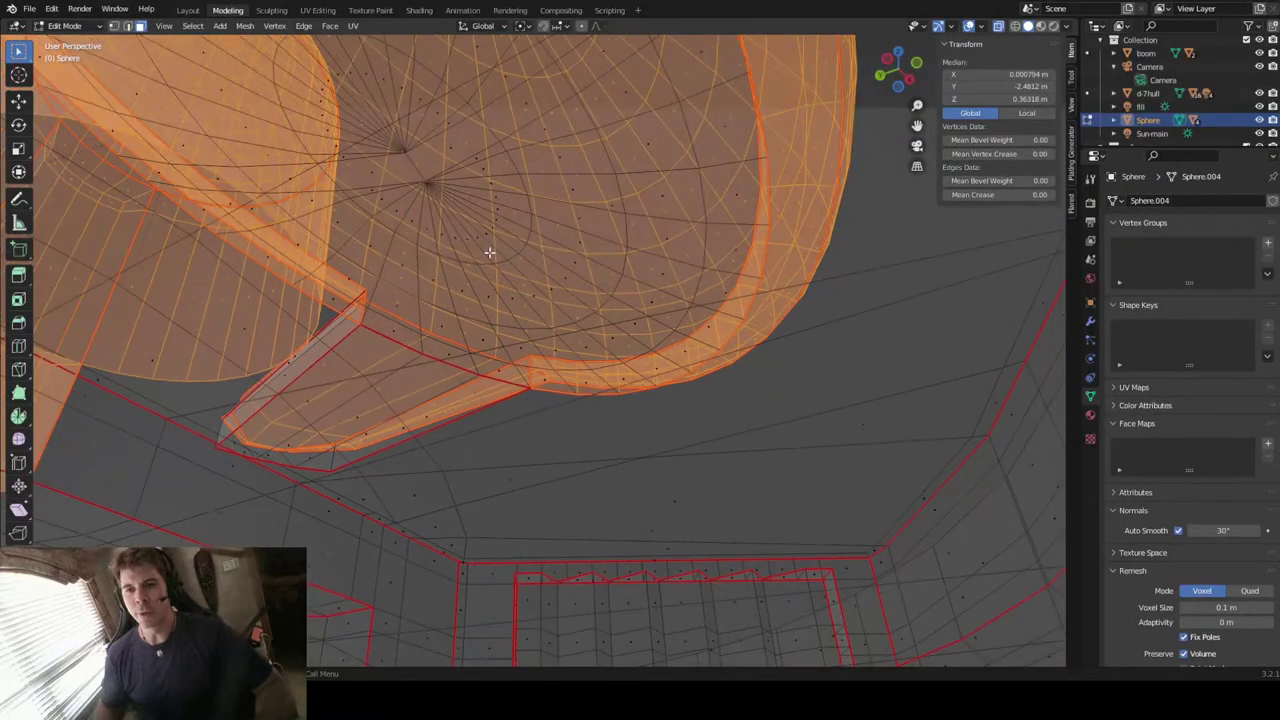
{"action": "middle_click_drag", "start_coordinate": [685, 275], "coordinate": [626, 218]}
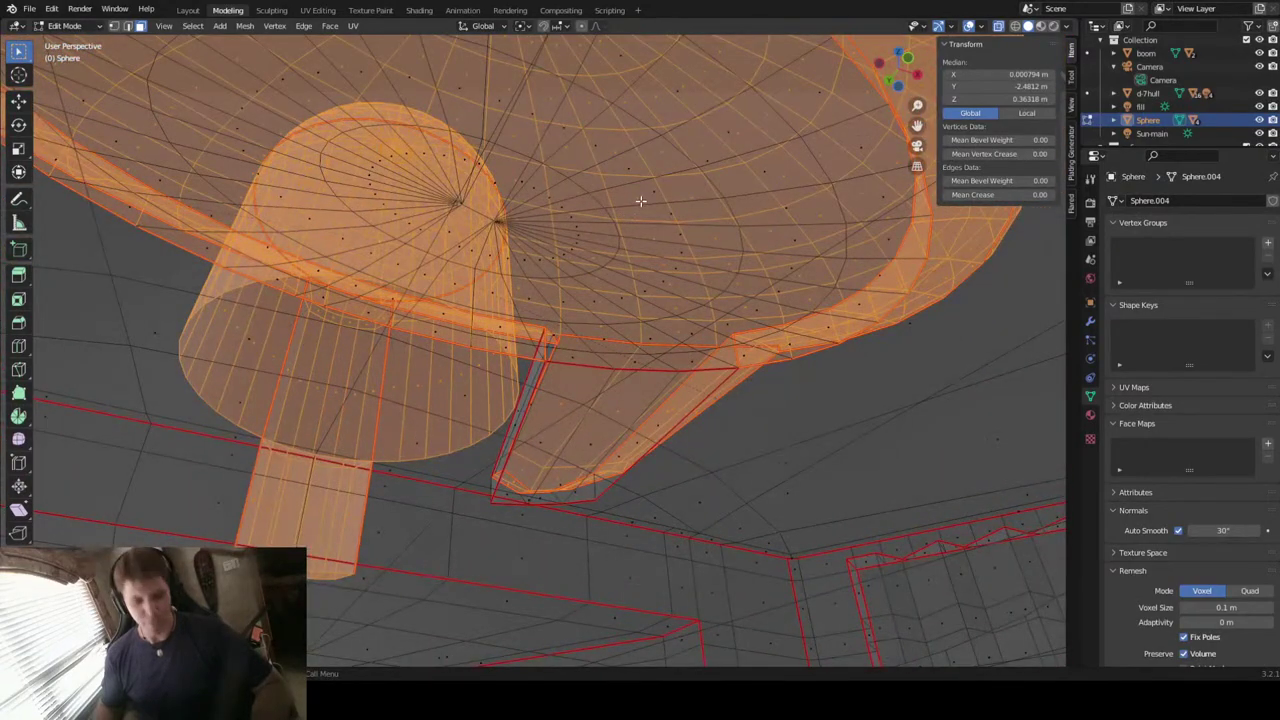
{"action": "middle_click_drag", "start_coordinate": [658, 267], "coordinate": [743, 317]}
{"action": "scroll", "coordinate": [448, 182], "scroll_direction": "up", "scroll_amount": 4}
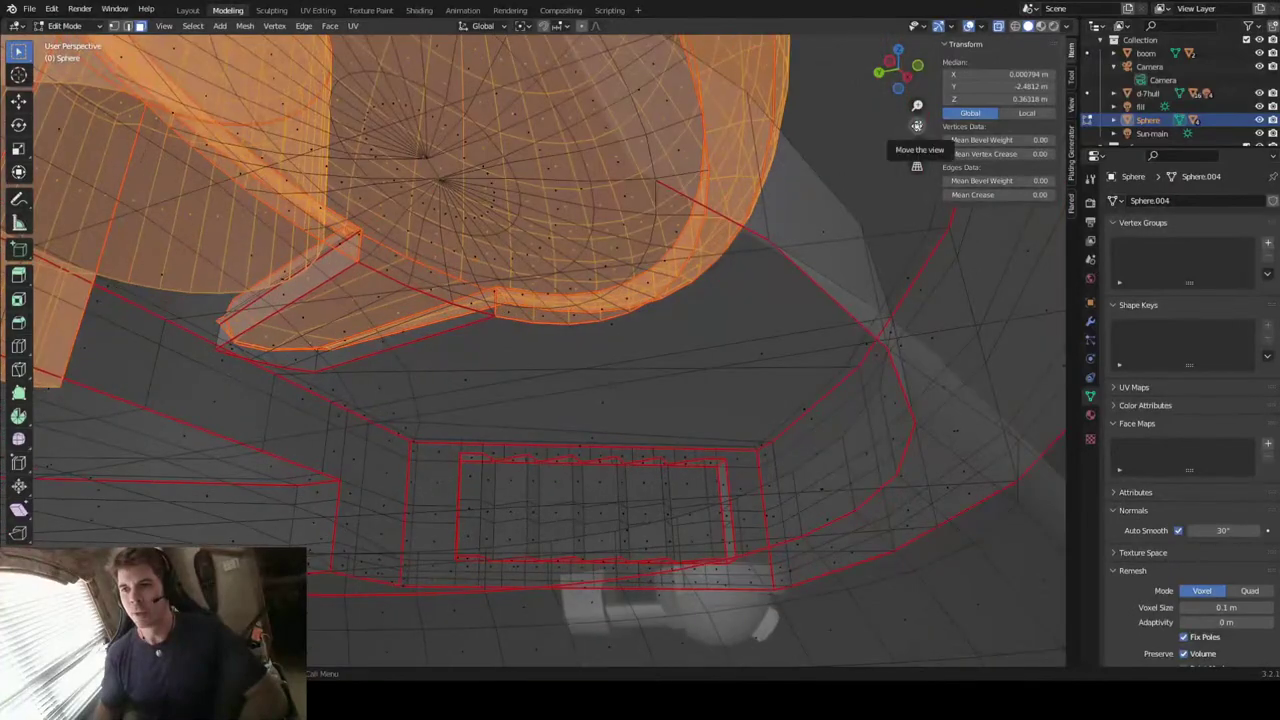
{"action": "left_click_drag", "start_coordinate": [916, 126], "coordinate": [960, 220]}
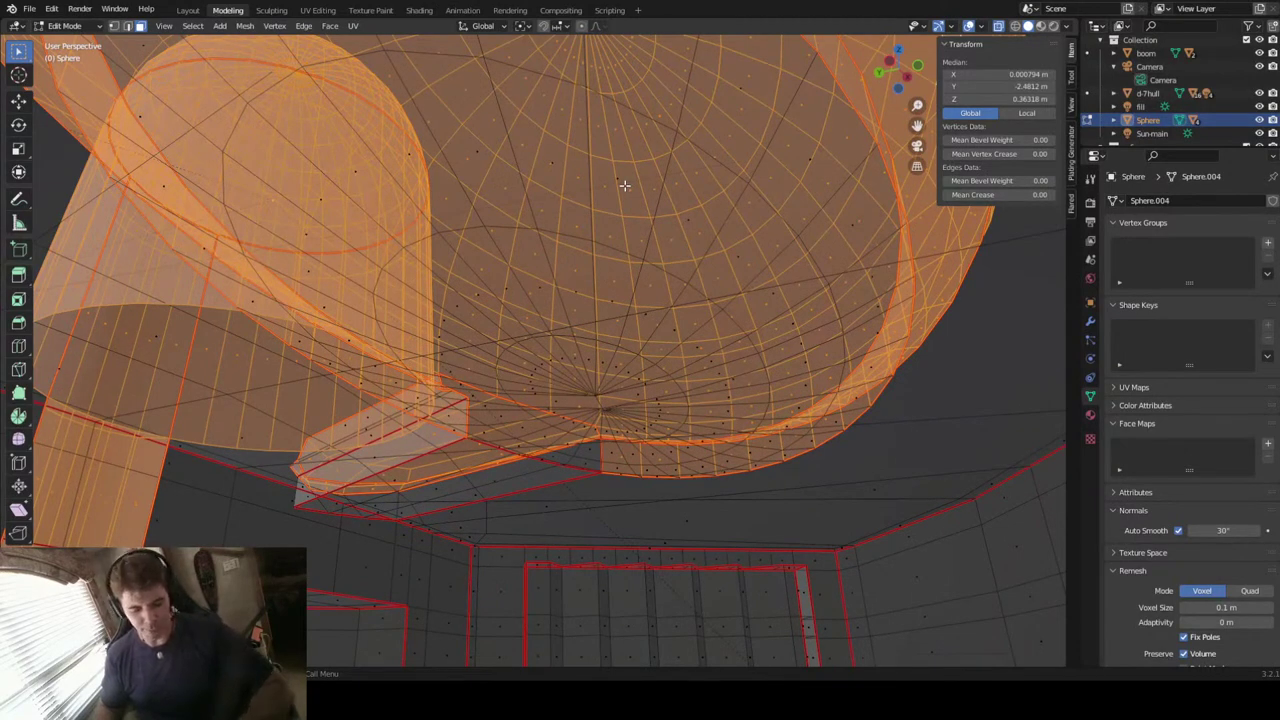
Step: Turn X-ray off, add the bridge's round base to the selection, and delete all selected bridge and main sensor faces
{"action": "key", "text": "alt+a"}
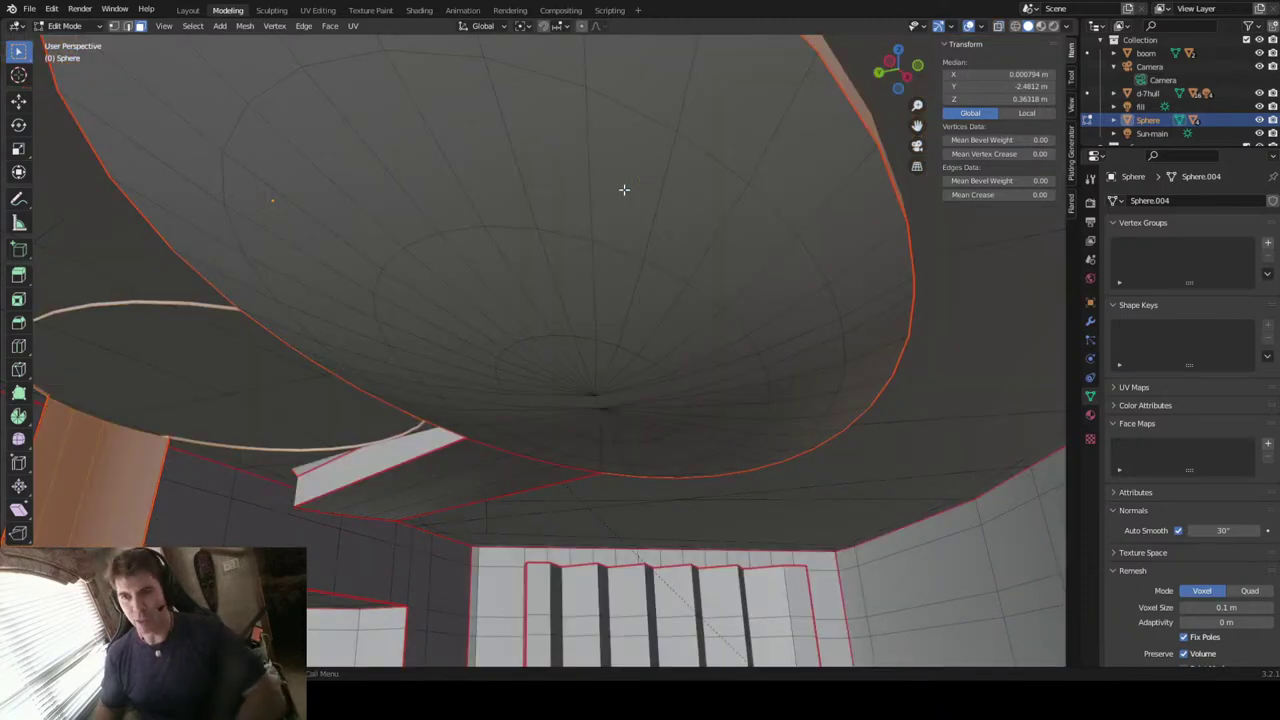
{"action": "key", "text": "l"}
{"action": "middle_click_drag", "start_coordinate": [624, 189], "coordinate": [600, 217]}
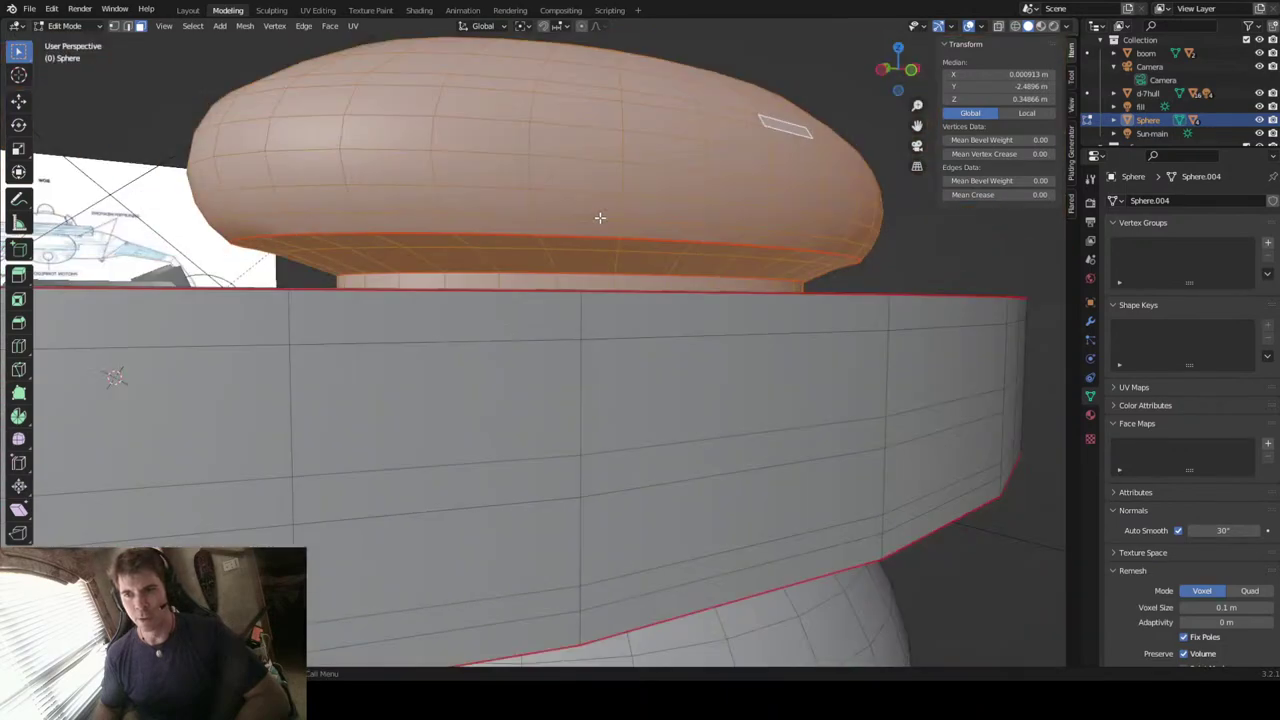
{"action": "middle_click_drag", "start_coordinate": [712, 207], "coordinate": [800, 191]}
{"action": "scroll", "coordinate": [701, 299], "scroll_direction": "up", "scroll_amount": 5}
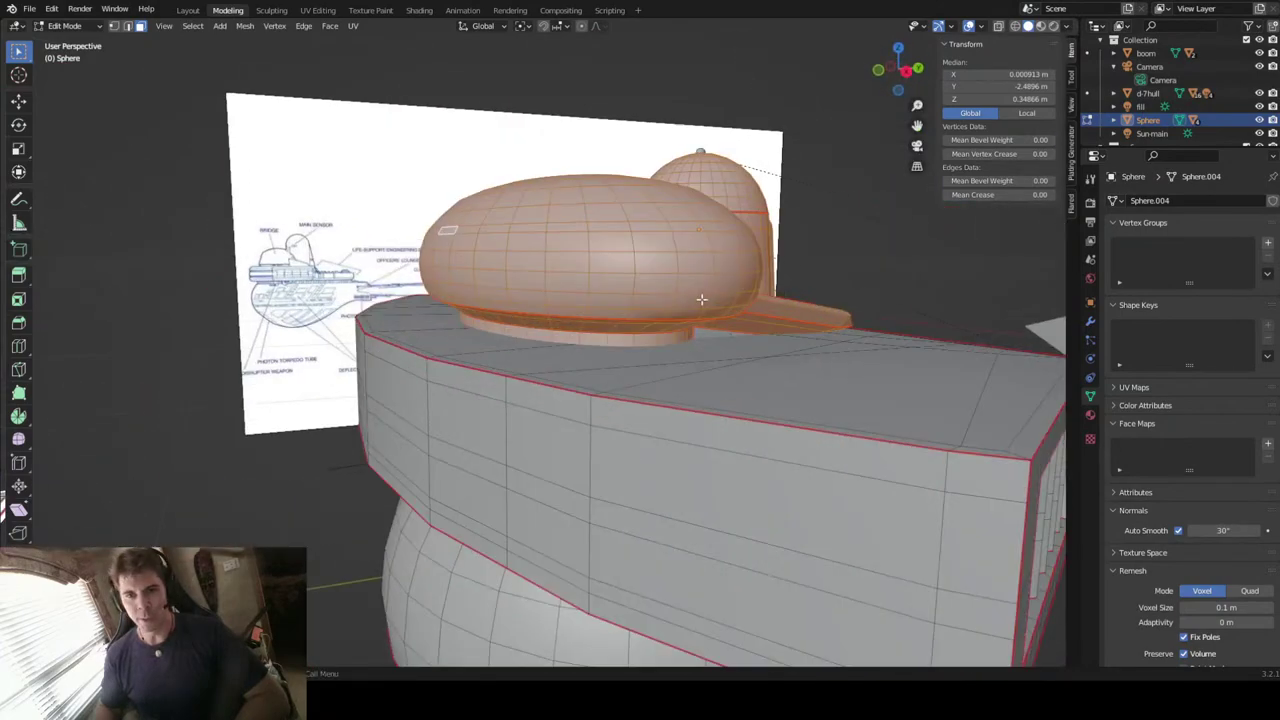
{"action": "scroll", "coordinate": [701, 299], "scroll_direction": "up", "scroll_amount": 6}
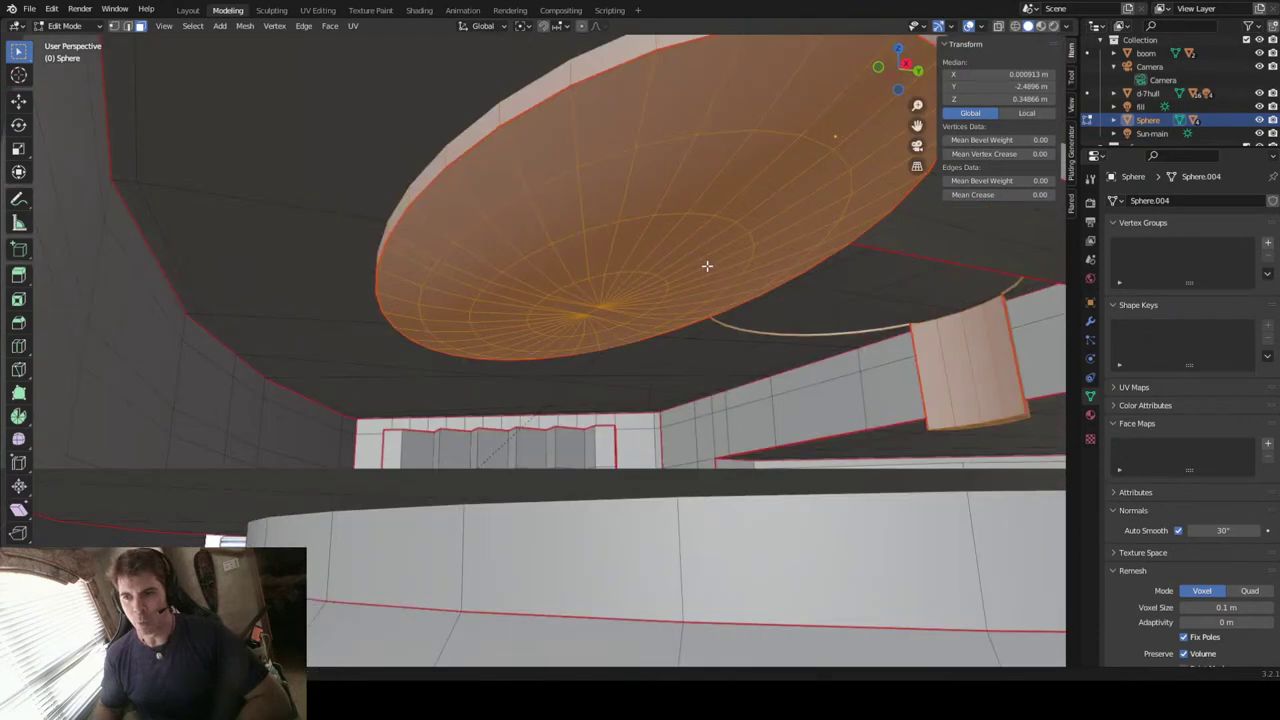
{"action": "middle_click_drag", "start_coordinate": [707, 266], "coordinate": [672, 288]}
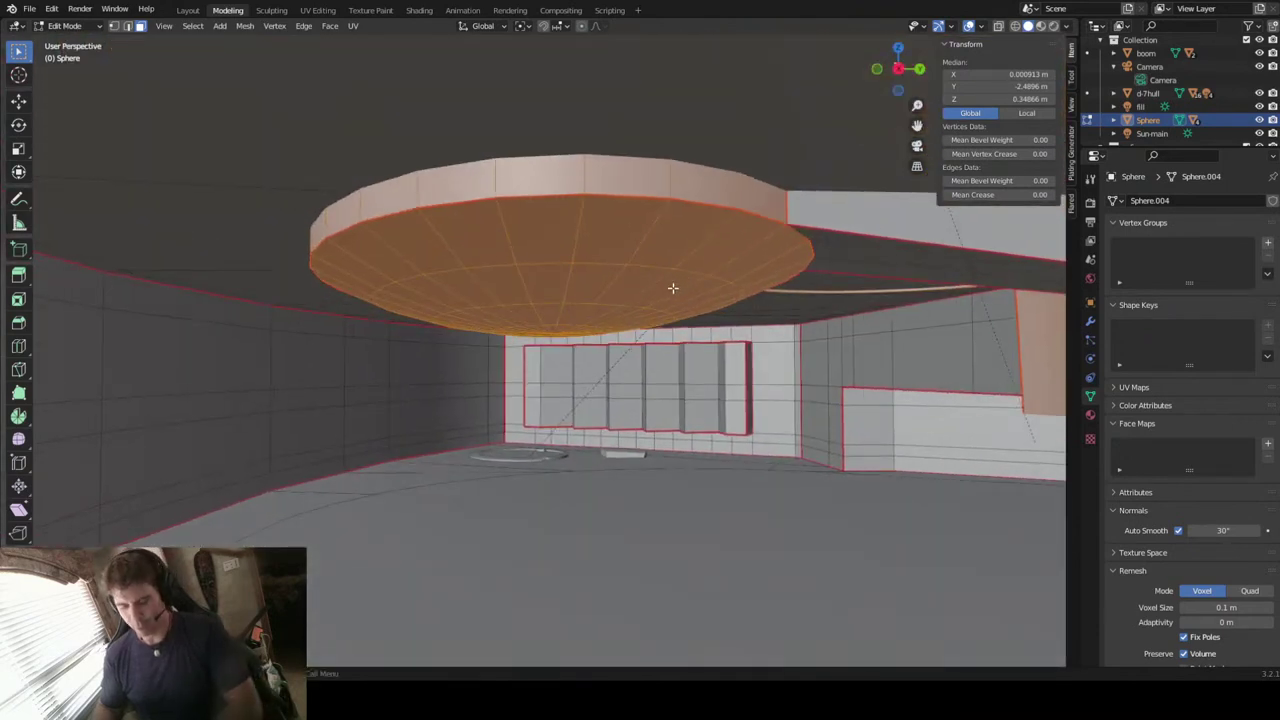
{"action": "key", "text": "x"}
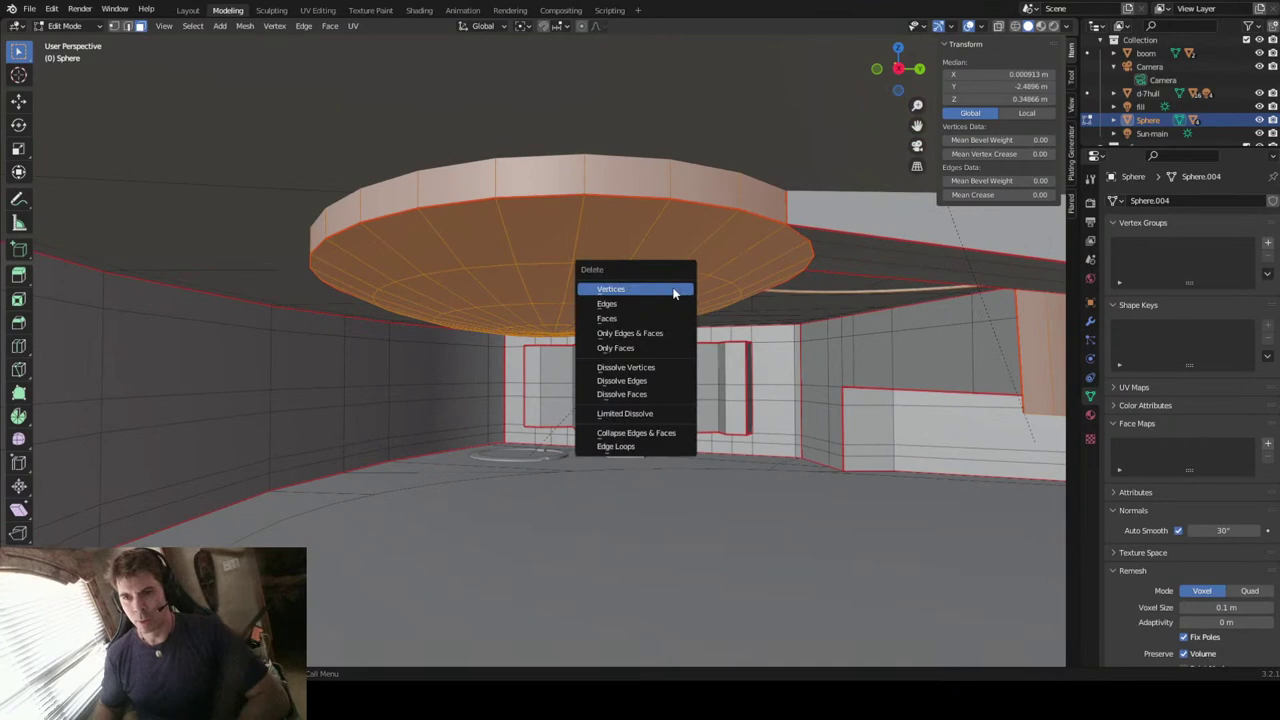
{"action": "left_click", "coordinate": [633, 320]}
{"action": "middle_click_drag", "start_coordinate": [648, 247], "coordinate": [685, 260]}
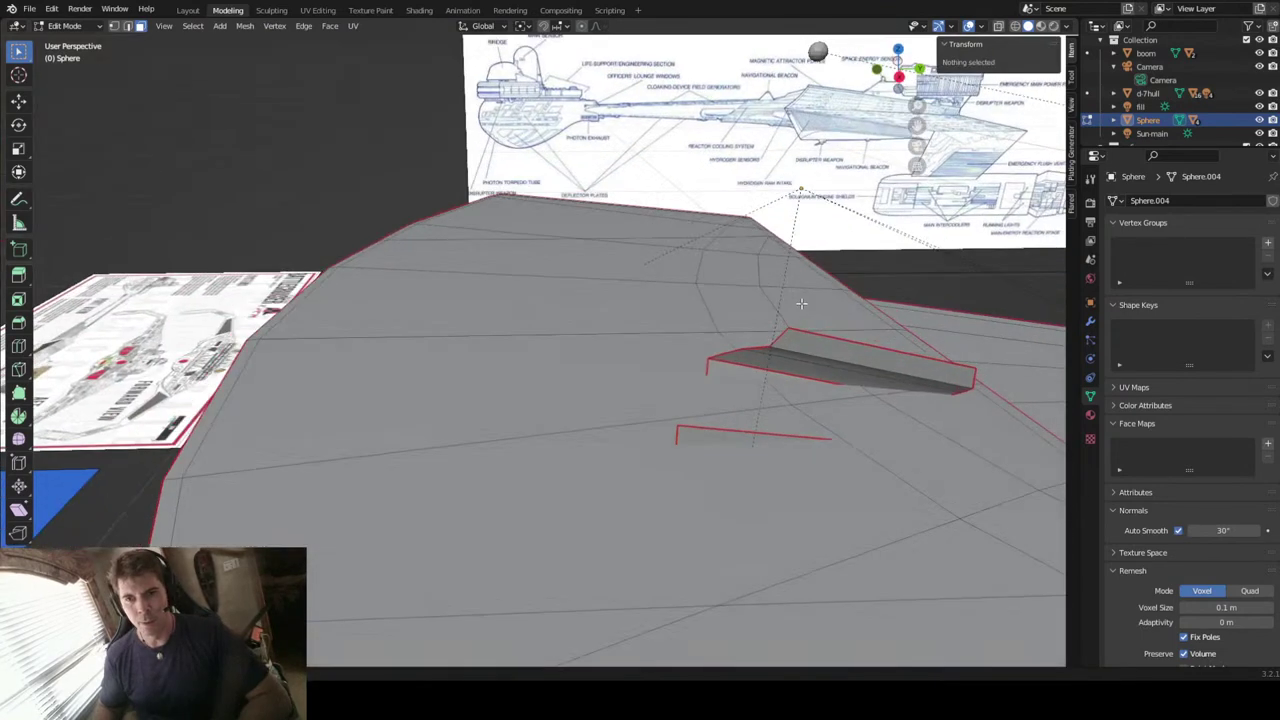
{"action": "scroll", "coordinate": [685, 260], "scroll_direction": "down", "scroll_amount": 2}
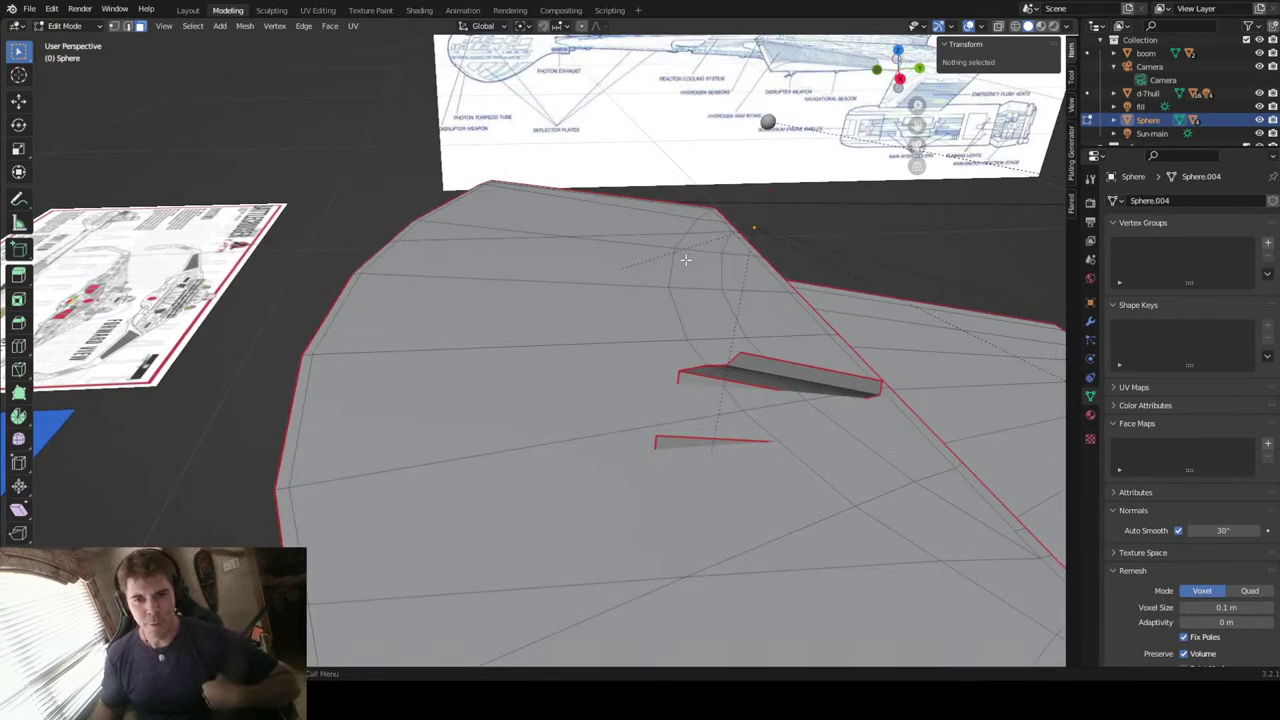
{"action": "mouse_move", "coordinate": [682, 264]}
{"action": "middle_mouse_down"}
{"action": "mouse_move", "coordinate": [757, 266]}
{"action": "mouse_move", "coordinate": [697, 281]}
{"action": "middle_mouse_up"}
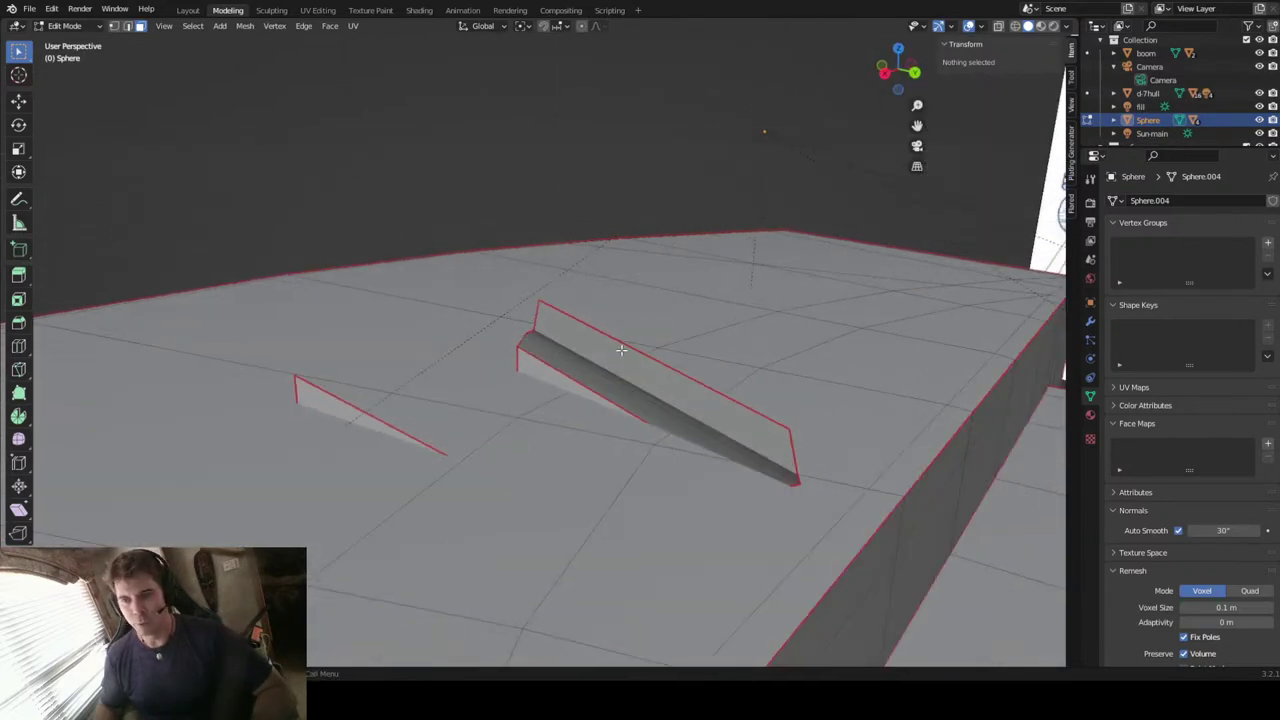
Step: Select the leftover slanted slivers protruding through the head's top surface and delete their faces
{"action": "key", "text": "l"}
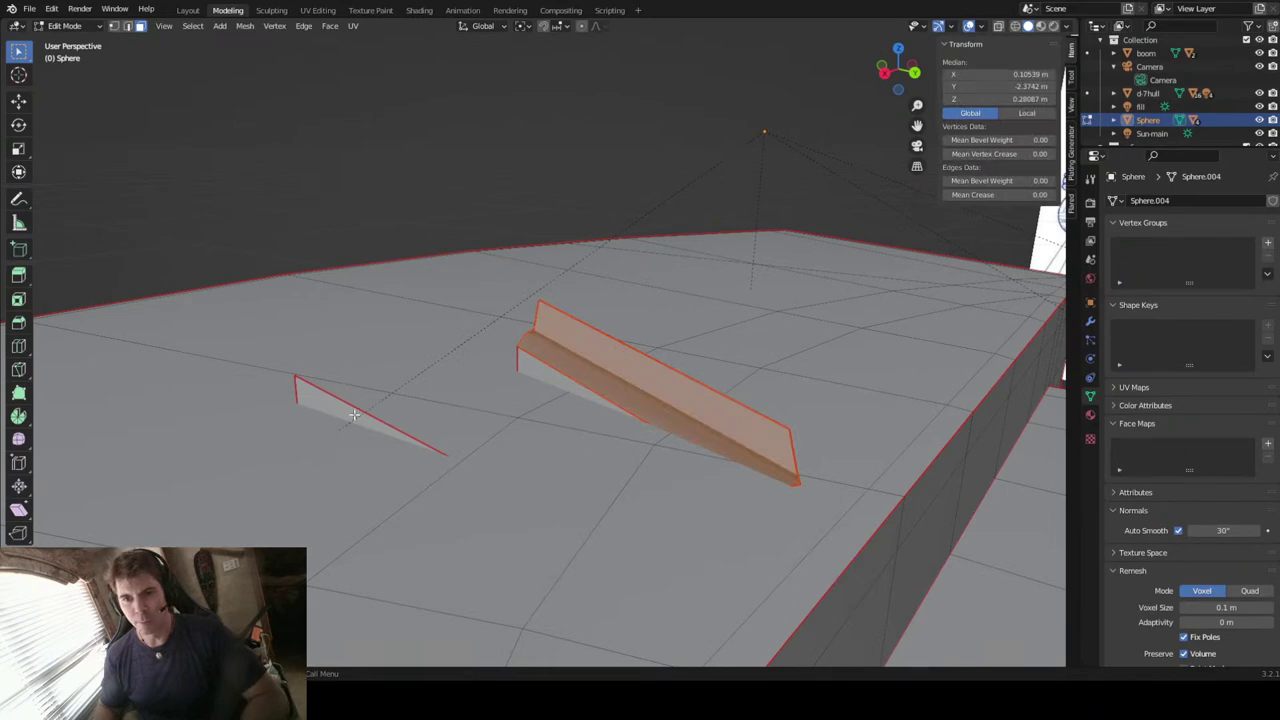
{"action": "middle_click_drag", "start_coordinate": [510, 376], "coordinate": [549, 269]}
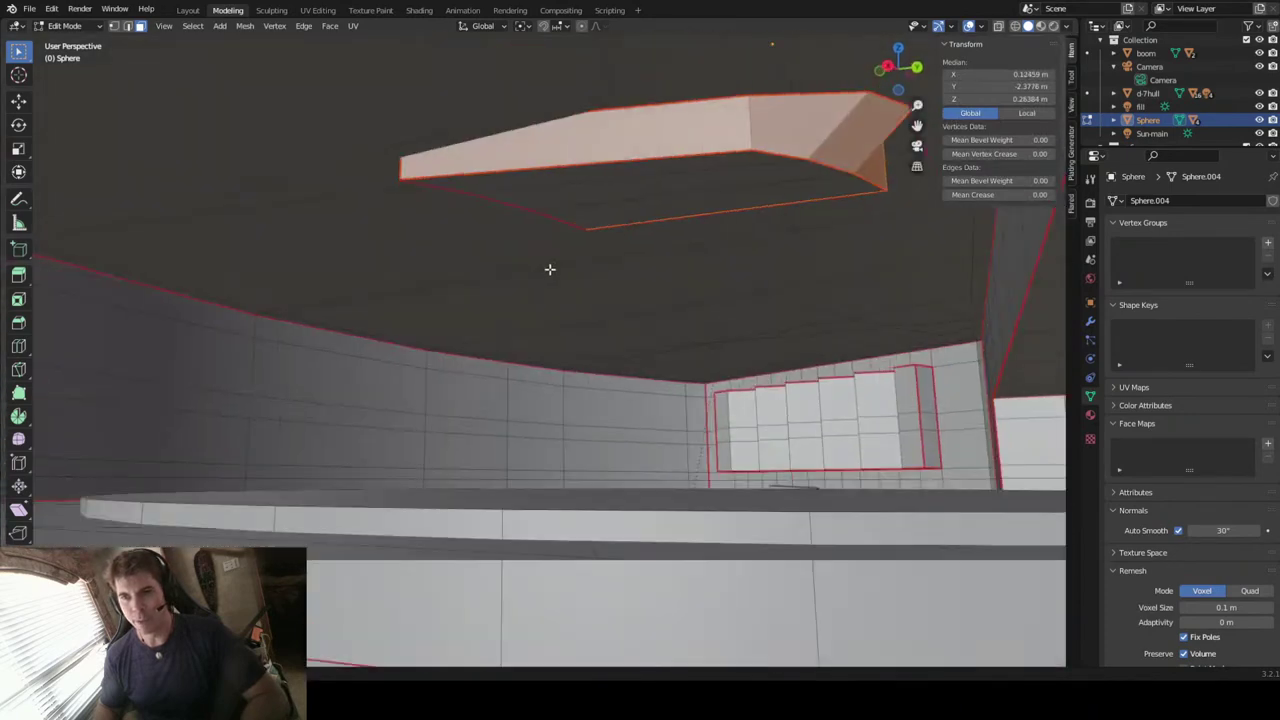
{"action": "middle_click_drag", "start_coordinate": [737, 209], "coordinate": [723, 285]}
{"action": "key", "text": "x"}
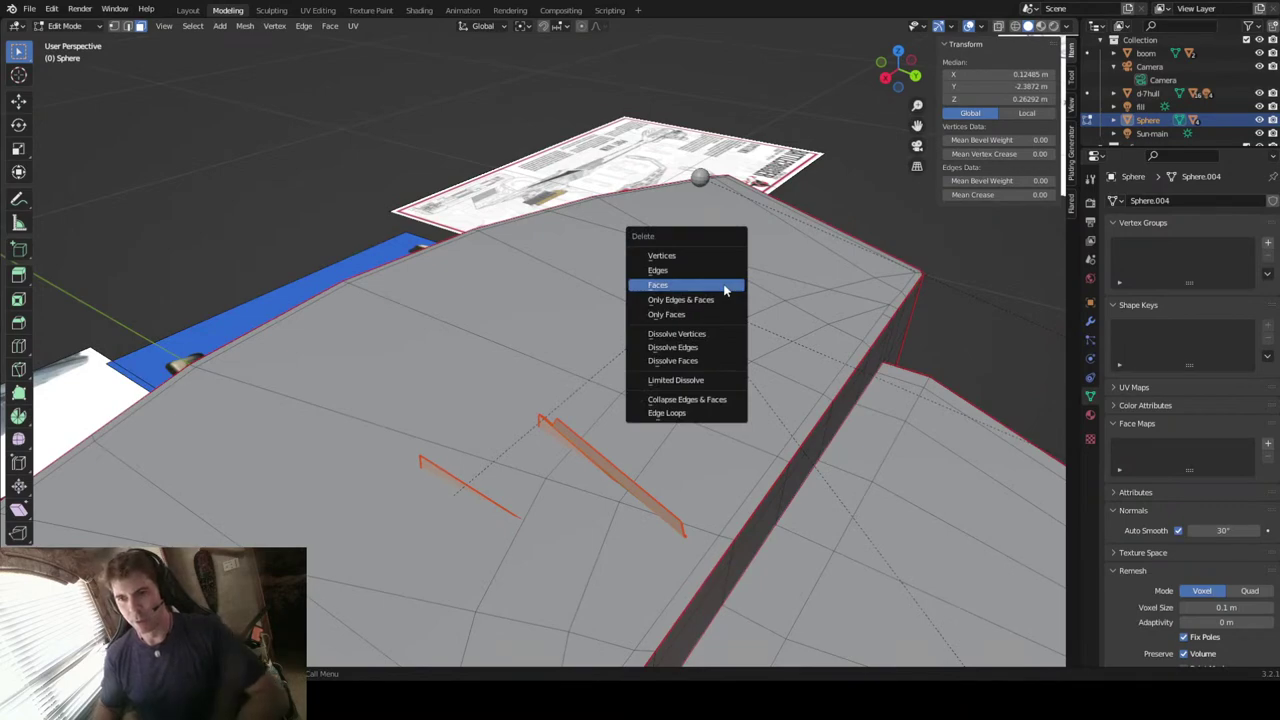
{"action": "left_click", "coordinate": [720, 287]}
Step: Return to Object Mode and compare the head's outline with the top-view blueprint using X-ray
{"action": "scroll", "coordinate": [719, 287], "scroll_direction": "down", "scroll_amount": 5}
{"action": "middle_click_drag", "start_coordinate": [719, 287], "coordinate": [696, 335]}
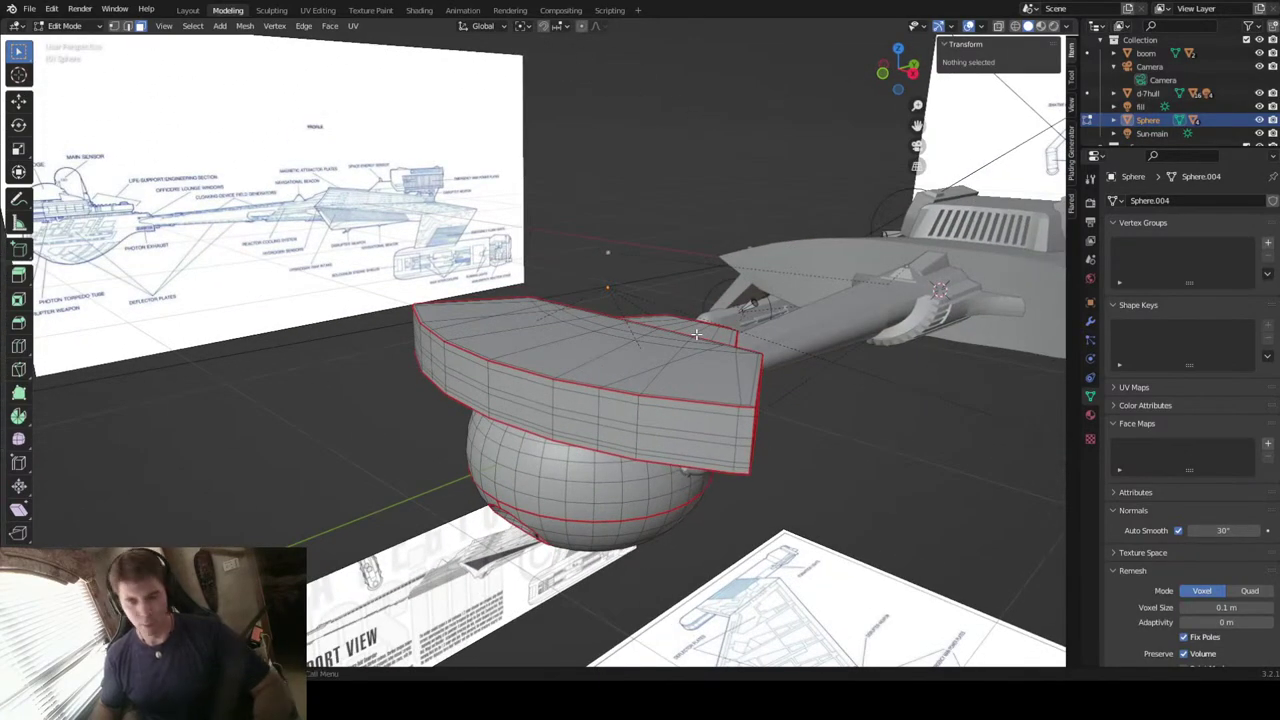
{"action": "middle_click_drag", "start_coordinate": [696, 335], "coordinate": [744, 343]}
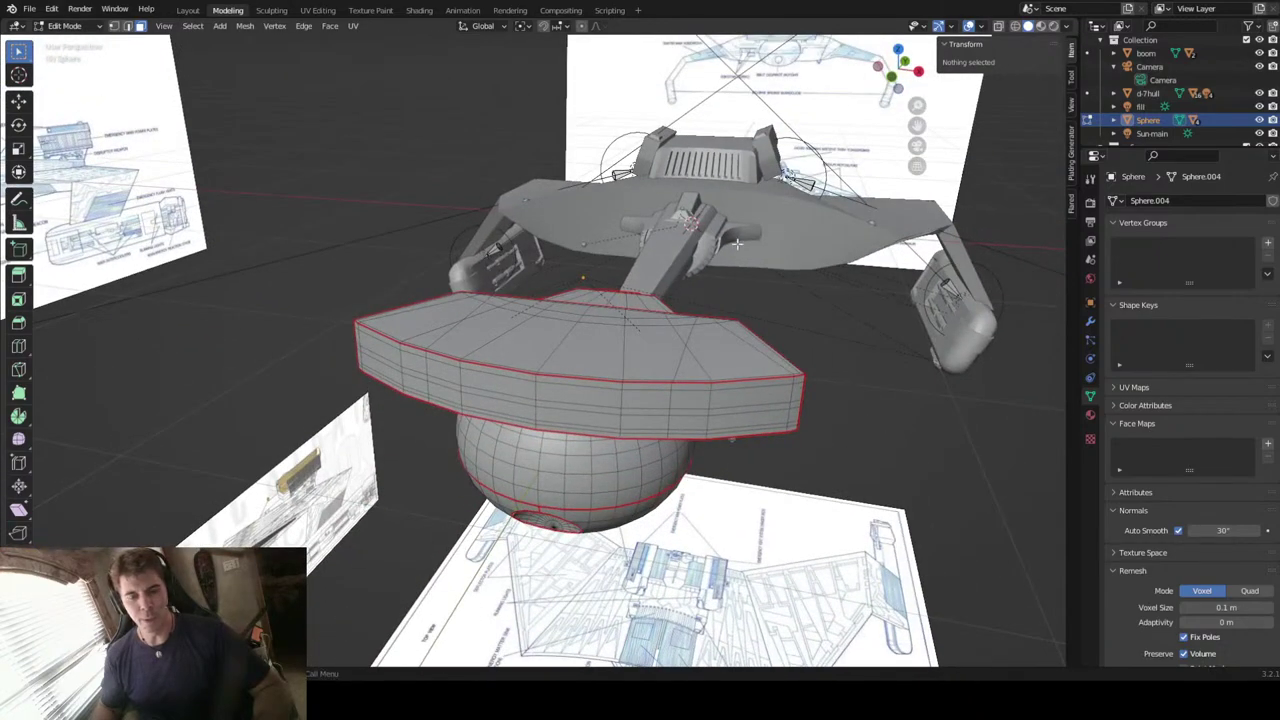
{"action": "middle_click_drag", "start_coordinate": [737, 243], "coordinate": [725, 282]}
{"action": "key", "text": "Tab"}
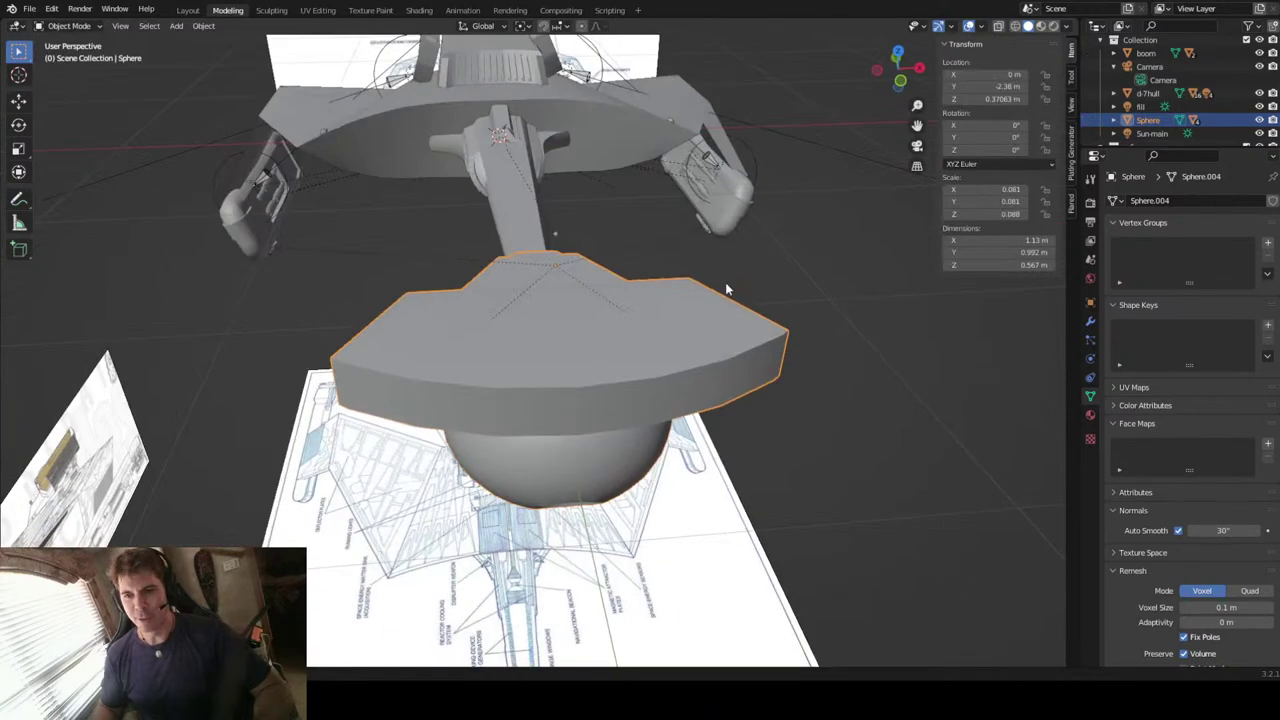
{"action": "left_click", "coordinate": [900, 50]}
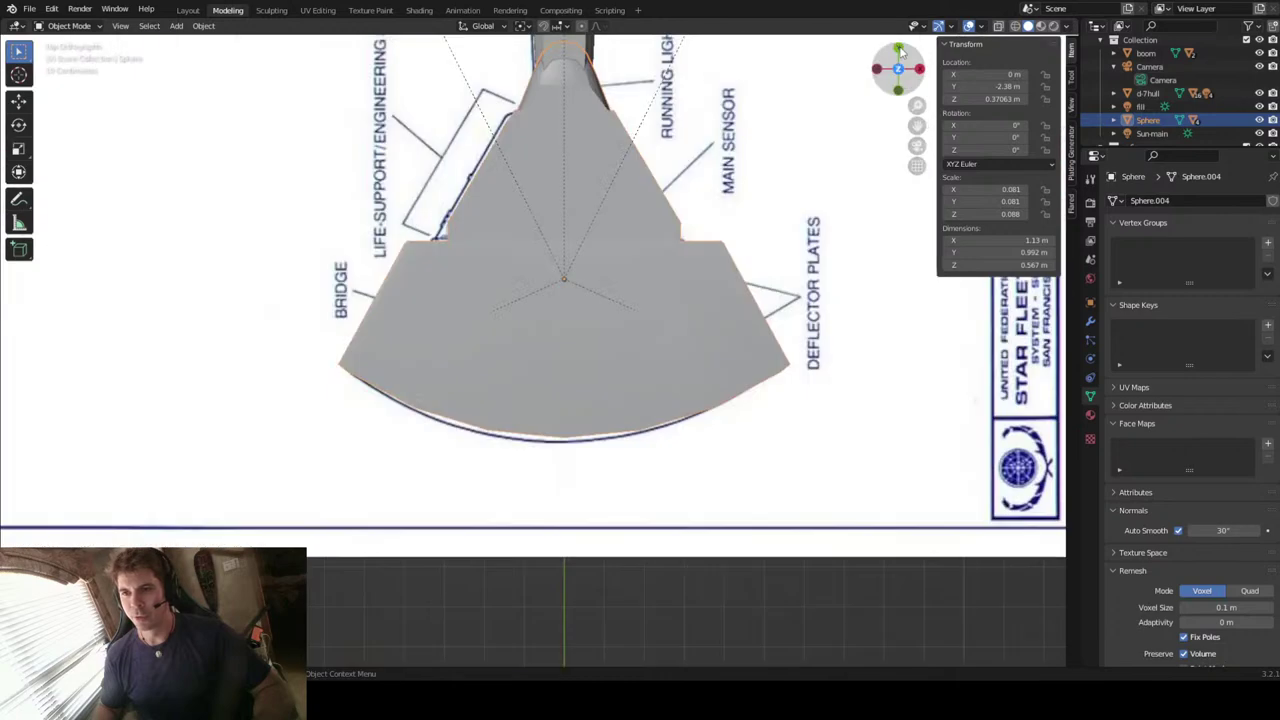
{"action": "scroll", "coordinate": [471, 302], "scroll_direction": "down", "scroll_amount": 2}
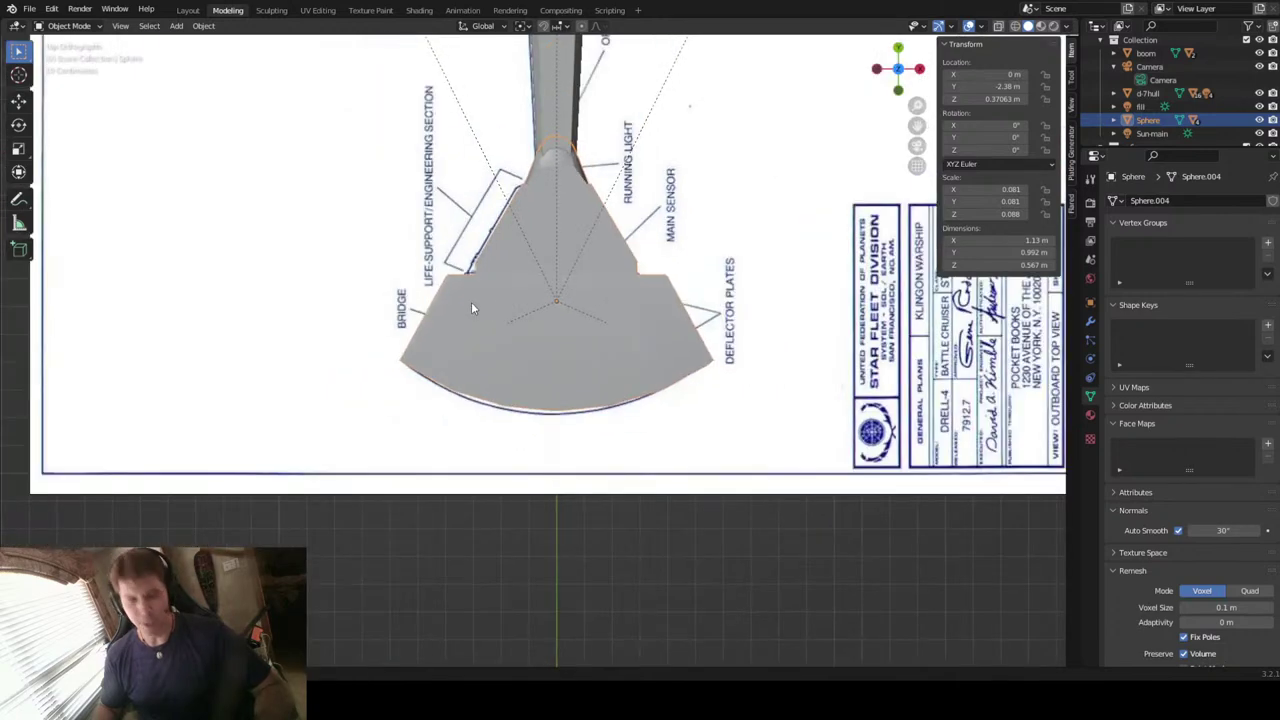
{"action": "key", "text": "alt+z"}
{"action": "scroll", "coordinate": [471, 301], "scroll_direction": "down", "scroll_amount": 1}
{"action": "scroll", "coordinate": [471, 301], "scroll_direction": "up", "scroll_amount": 4}
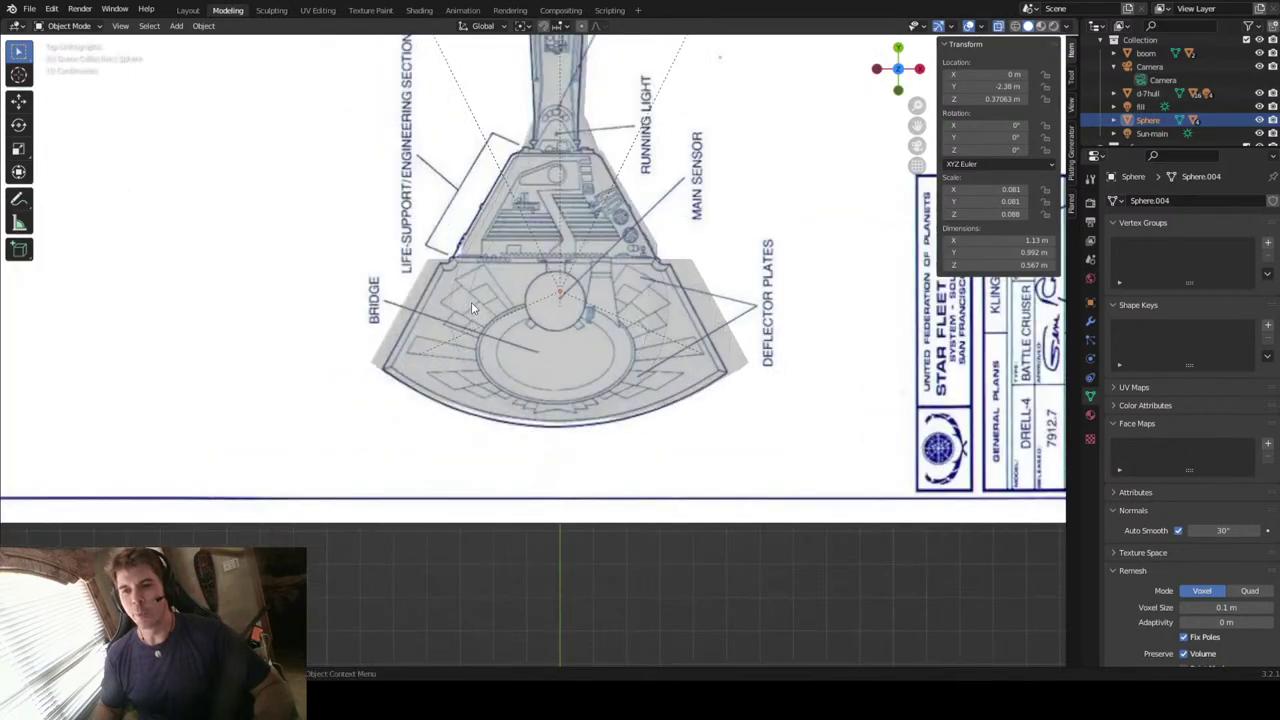
{"action": "scroll", "coordinate": [473, 307], "scroll_direction": "down", "scroll_amount": 1}
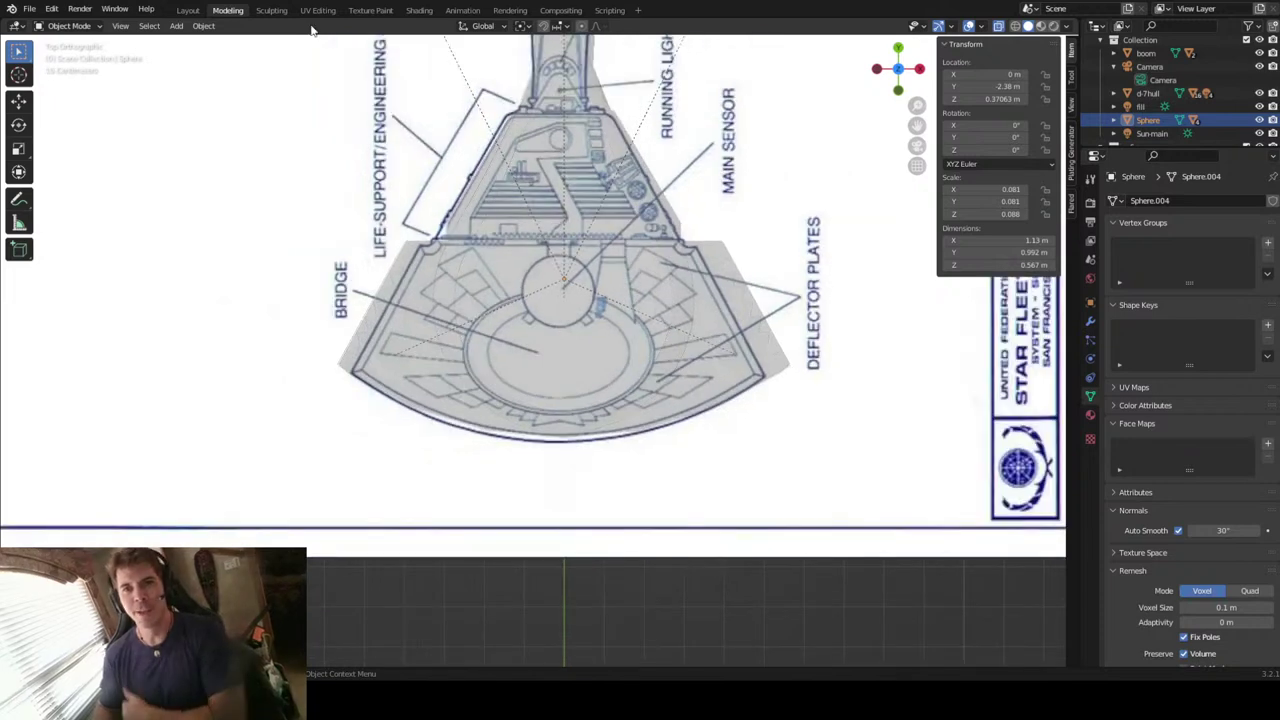
Step: Check the bridge and main sensor on the bow and profile blueprints, and return to the top view
{"action": "left_click", "coordinate": [184, 28]}
{"action": "mouse_move", "coordinate": [200, 41]}
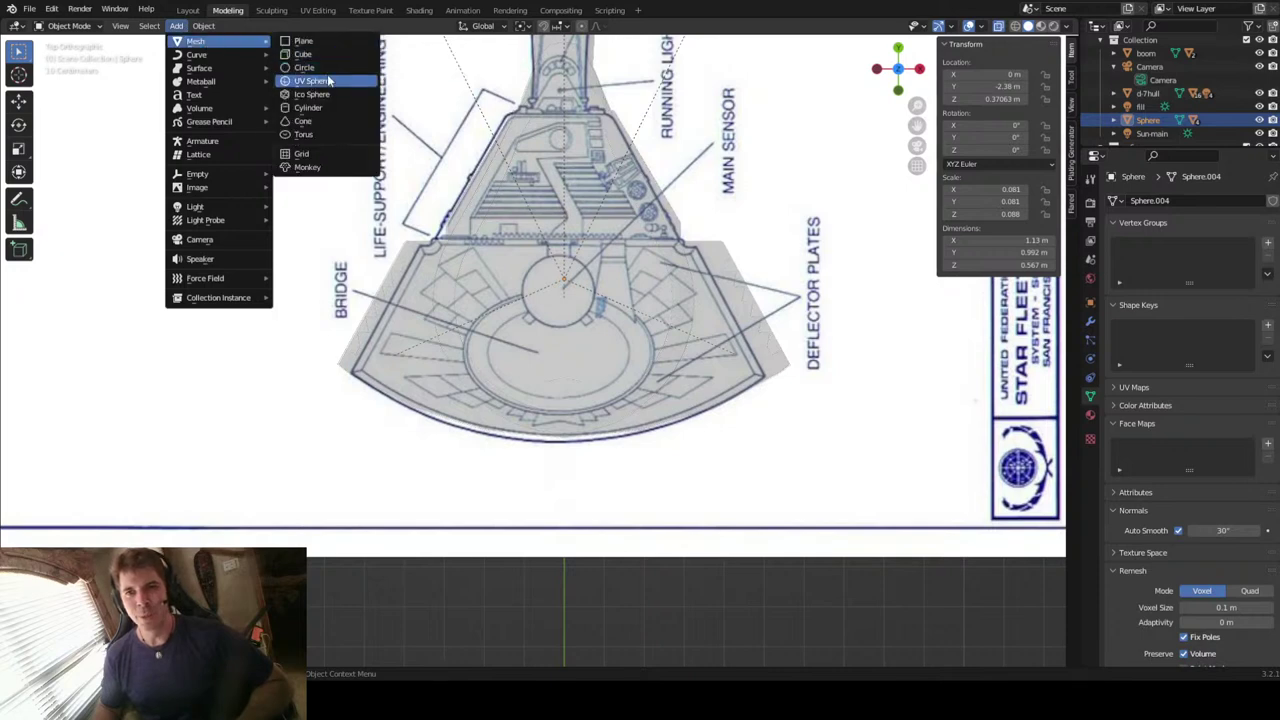
{"action": "scroll", "coordinate": [600, 365], "scroll_direction": "down", "scroll_amount": 5}
{"action": "middle_click_drag", "start_coordinate": [635, 357], "coordinate": [560, 240]}
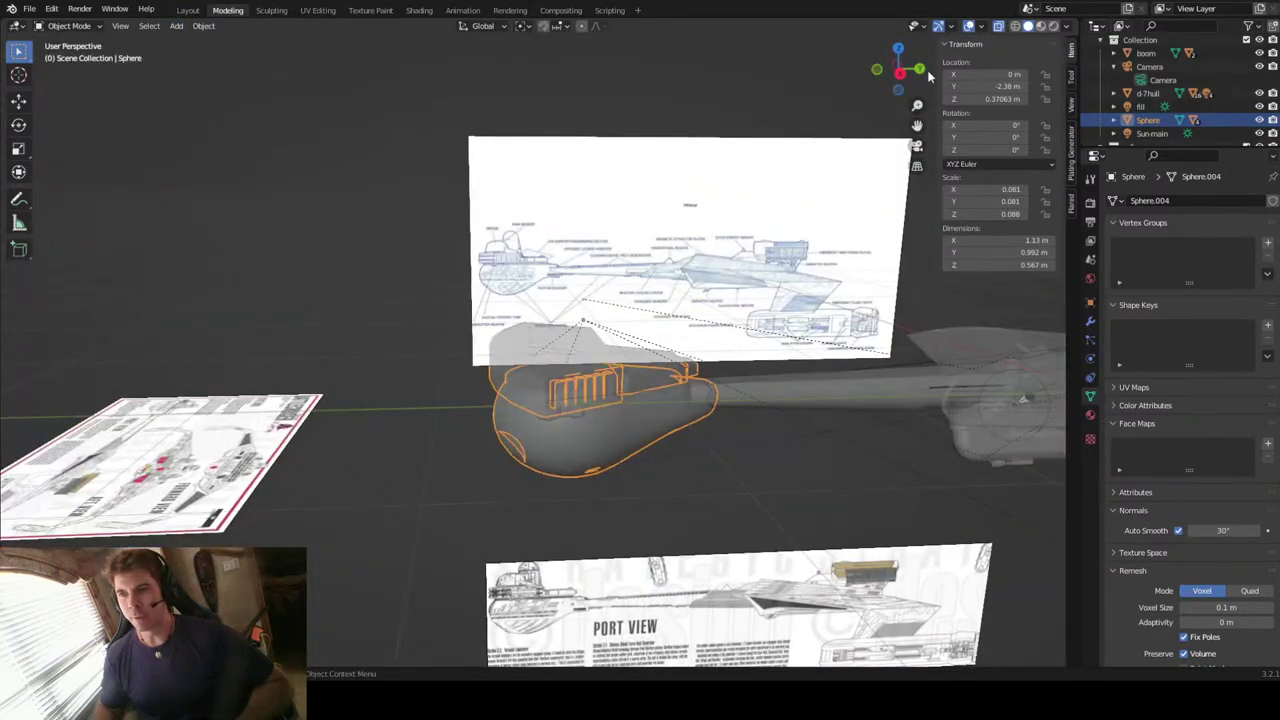
{"action": "left_click", "coordinate": [877, 72]}
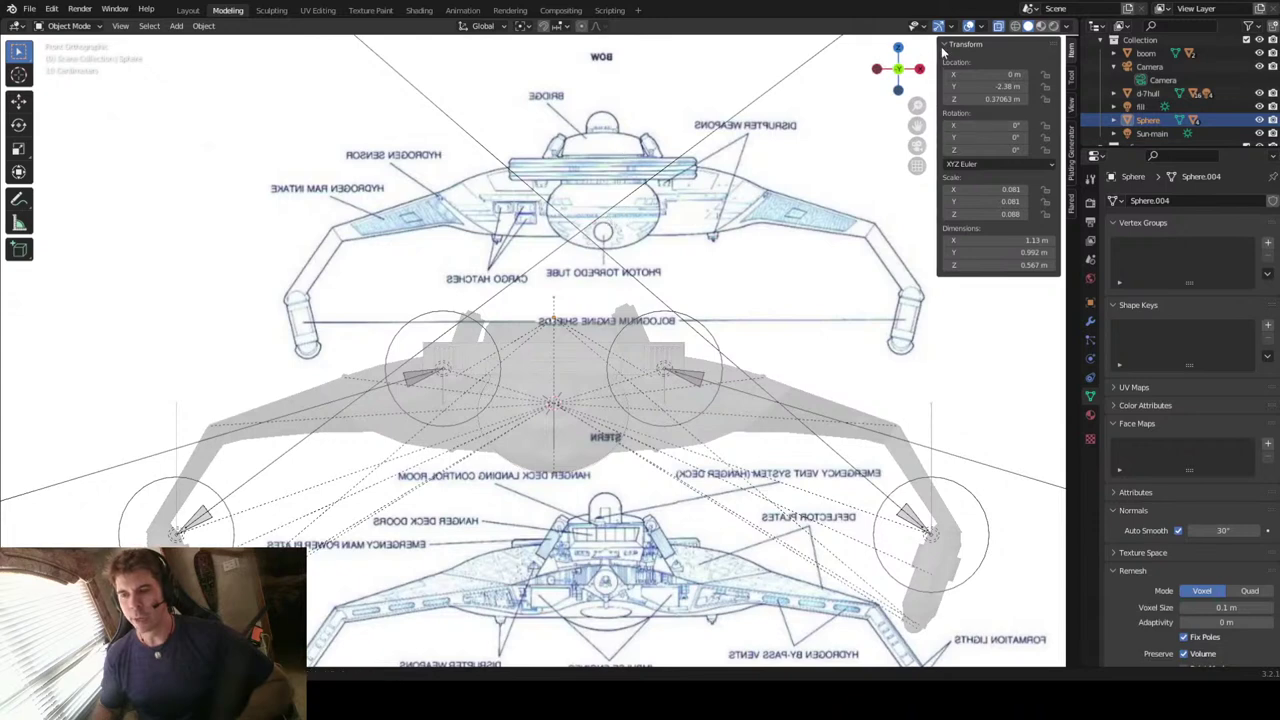
{"action": "left_click", "coordinate": [878, 72]}
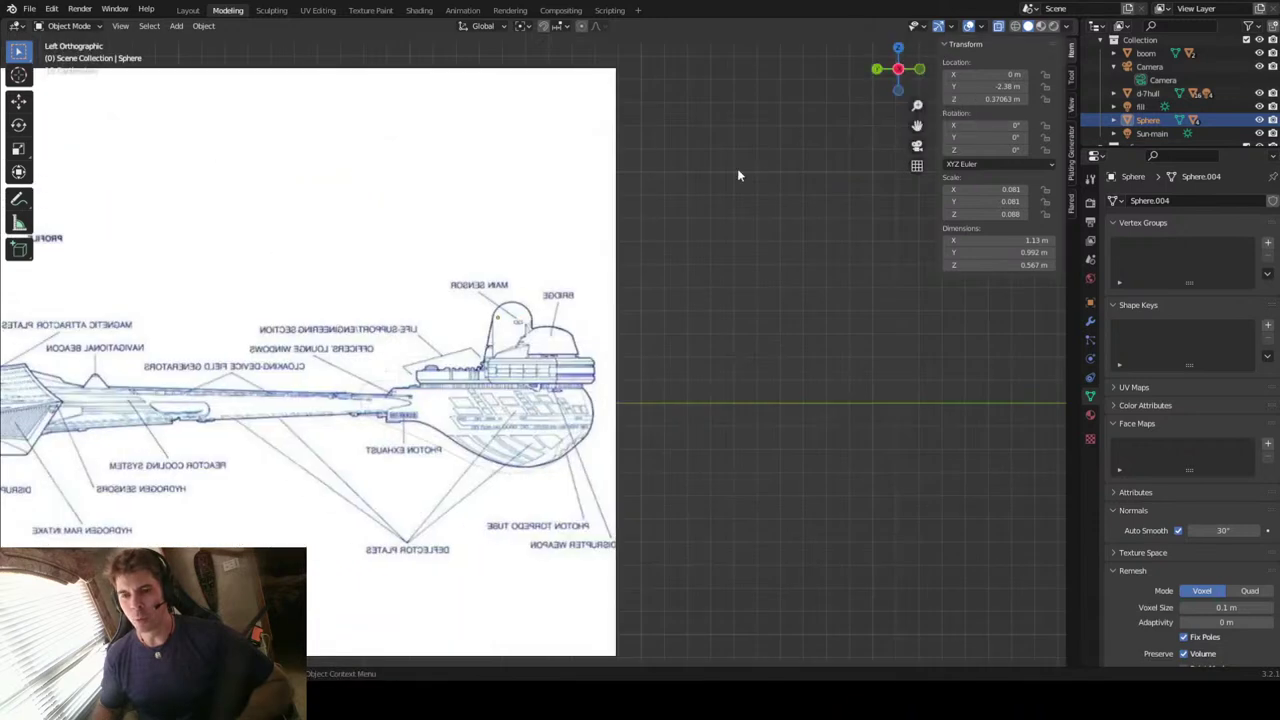
{"action": "scroll", "coordinate": [585, 305], "scroll_direction": "up", "scroll_amount": 2}
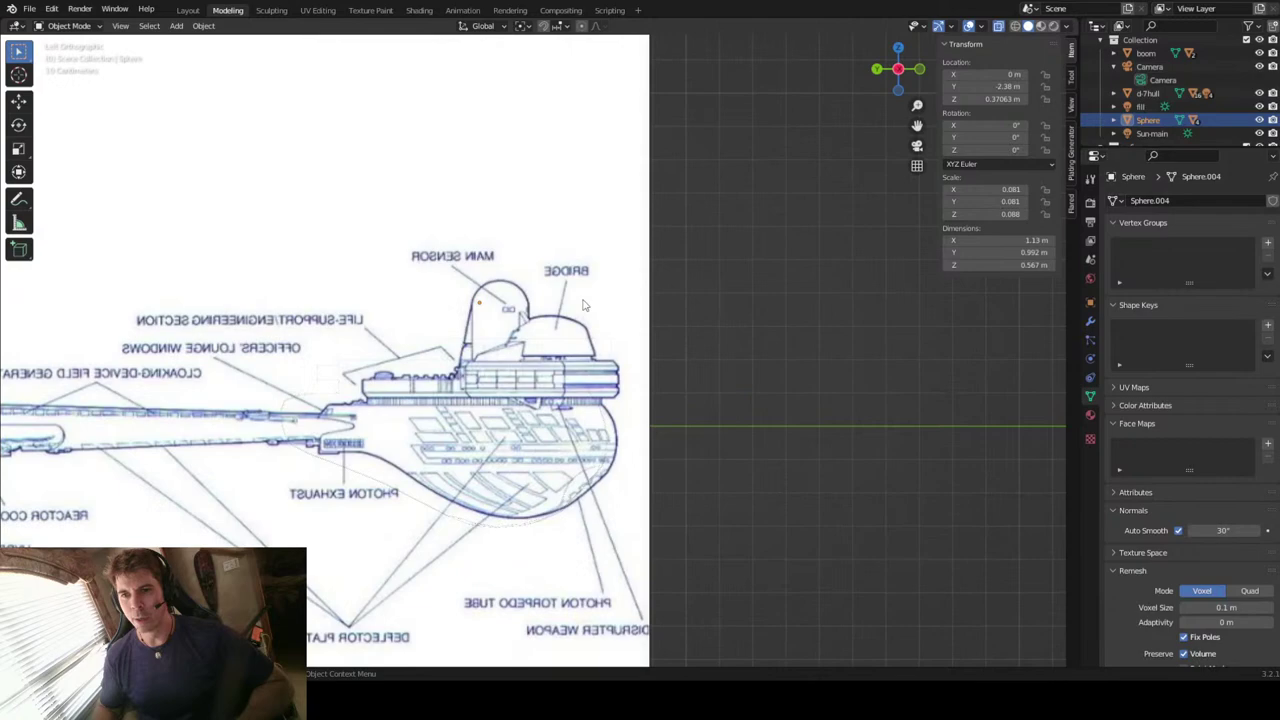
{"action": "left_click", "coordinate": [878, 72]}
{"action": "middle_click_drag", "start_coordinate": [525, 250], "coordinate": [643, 288]}
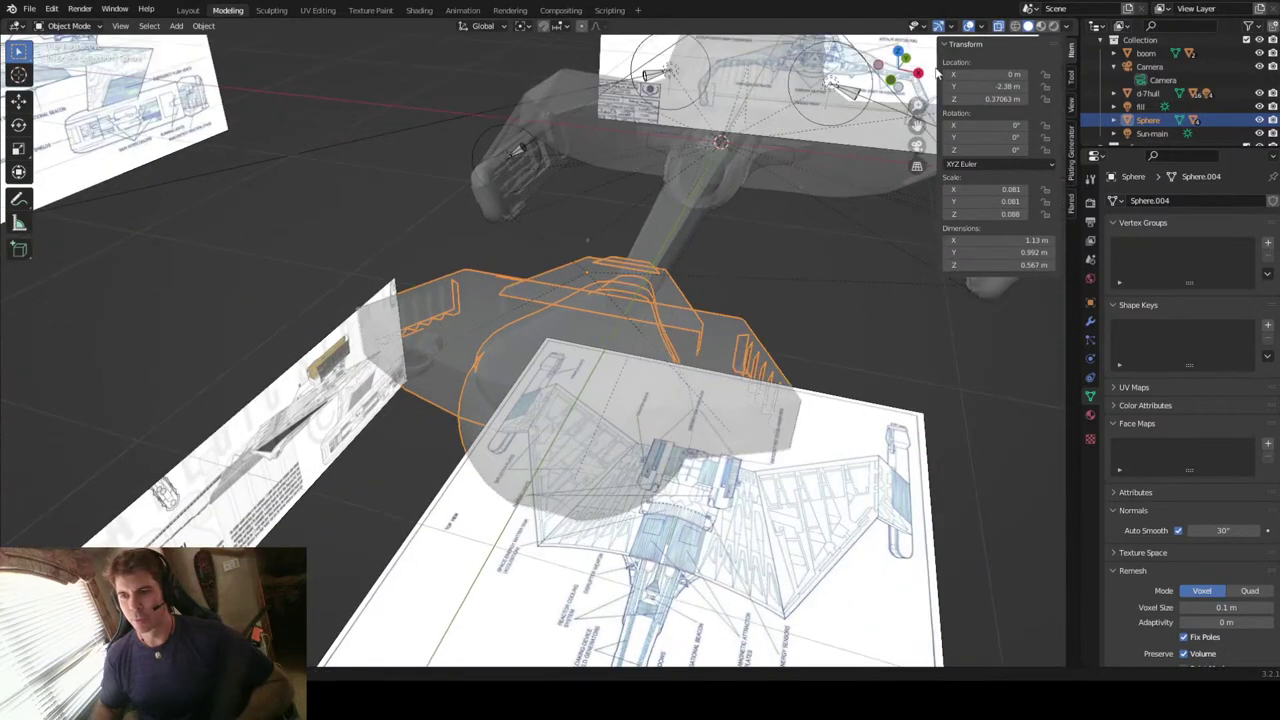
{"action": "left_click", "coordinate": [898, 50]}
{"action": "scroll", "coordinate": [663, 265], "scroll_direction": "down", "scroll_amount": 1}
{"action": "scroll", "coordinate": [663, 265], "scroll_direction": "down", "scroll_amount": 1}
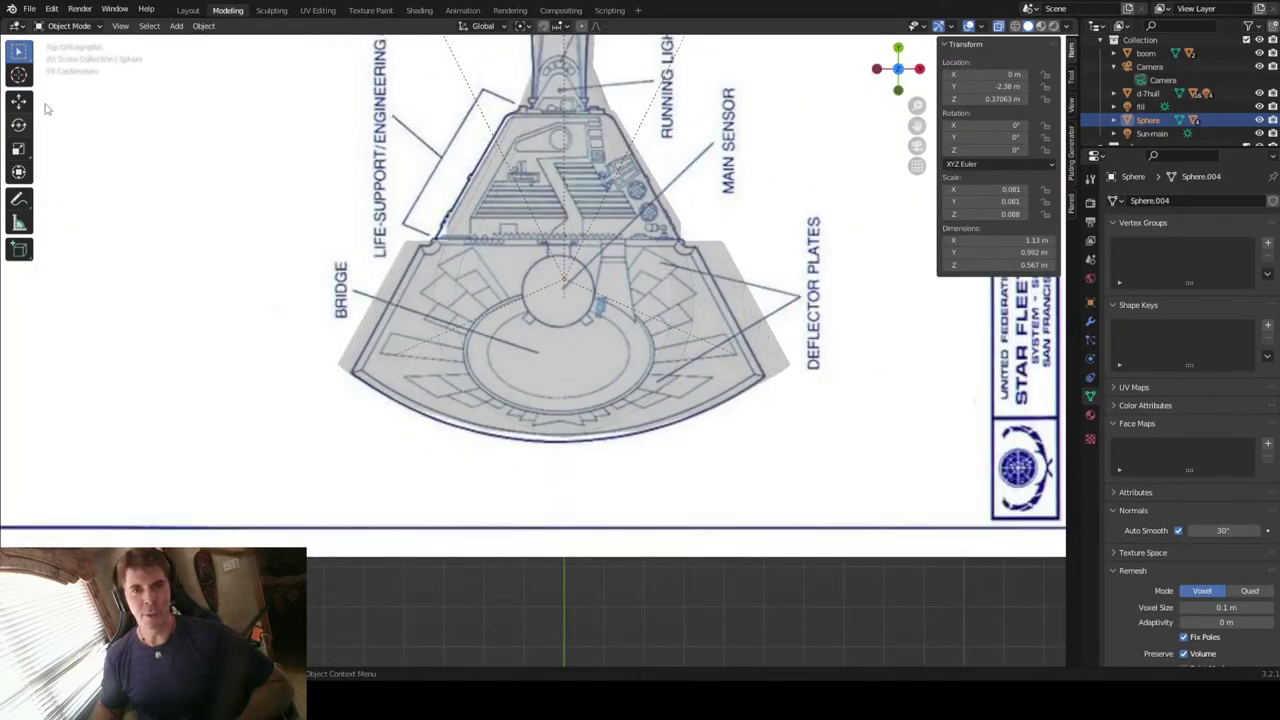
{"action": "left_click", "coordinate": [176, 26]}
{"action": "mouse_move", "coordinate": [231, 47]}
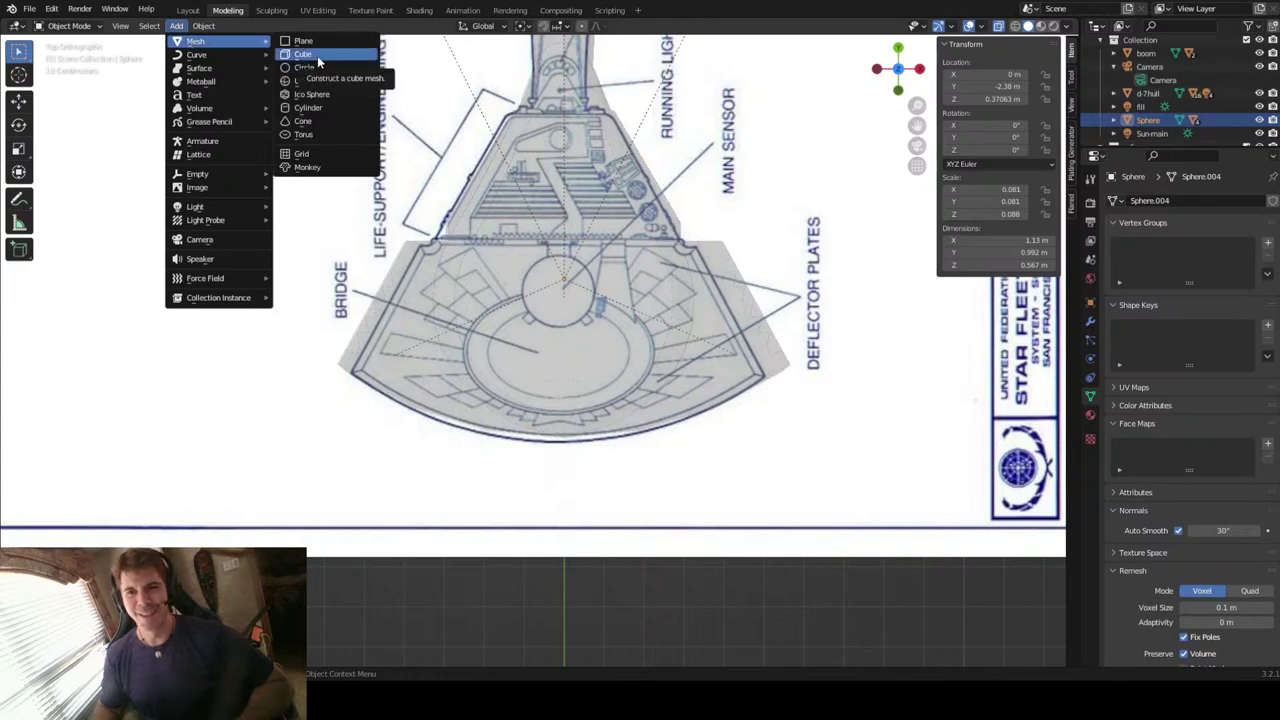
{"action": "left_click", "coordinate": [511, 390]}
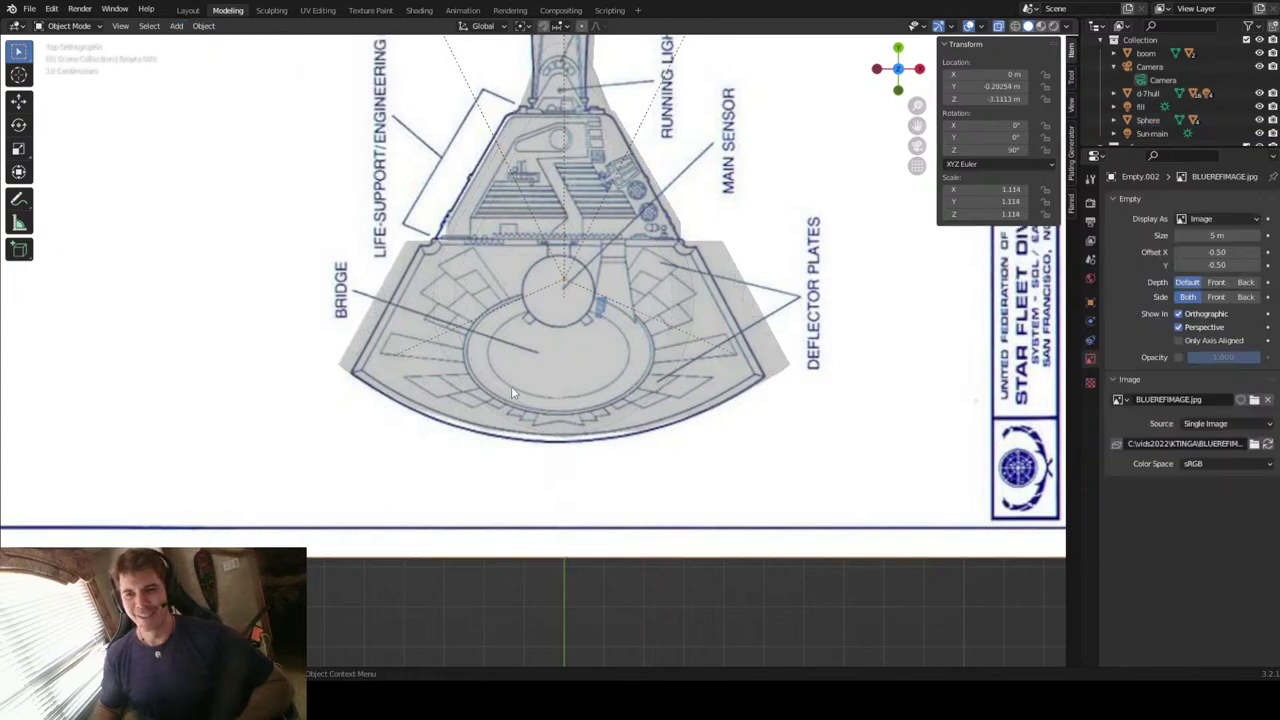
Step: Select the head object and snap the 3D cursor to it
{"action": "scroll", "coordinate": [511, 386], "scroll_direction": "down", "scroll_amount": 3}
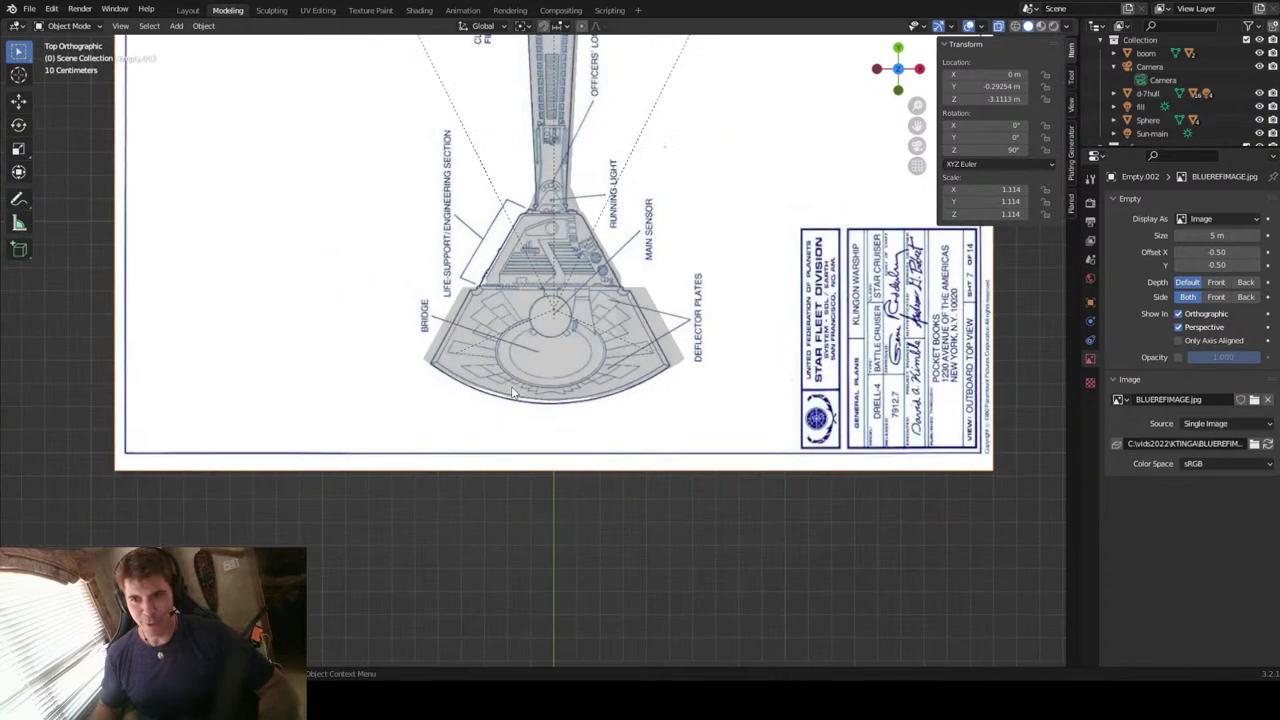
{"action": "left_click", "coordinate": [563, 328]}
{"action": "middle_click_drag", "start_coordinate": [659, 515], "coordinate": [659, 420]}
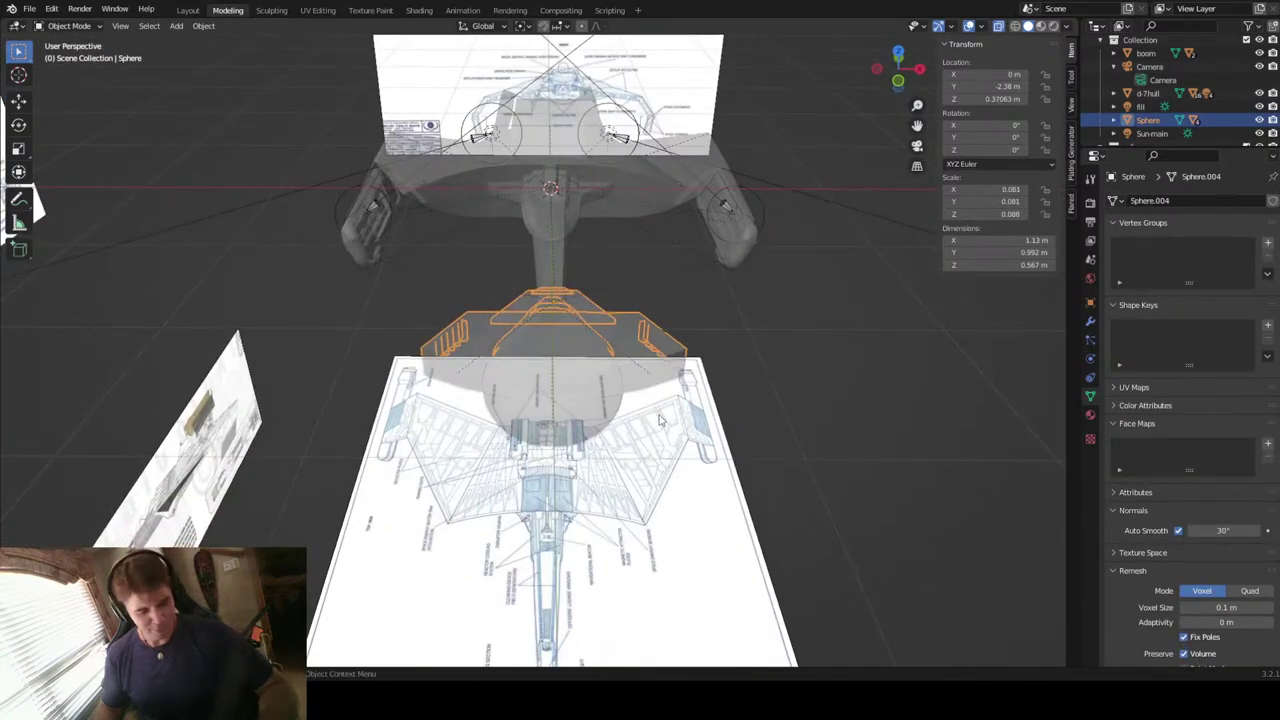
{"action": "key", "text": "shift+s"}
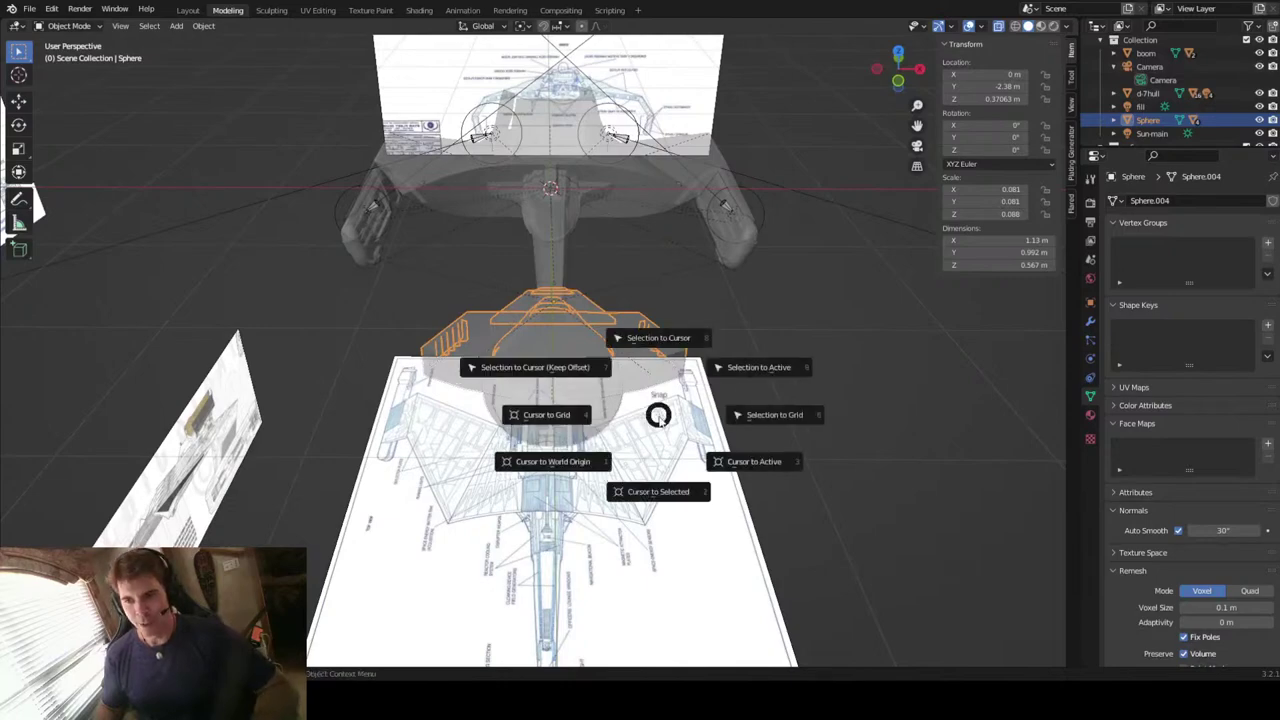
{"action": "left_click", "coordinate": [646, 491]}
Step: Add a cube at the 3D cursor and scale it uniformly down to about 0.38 m per side
{"action": "middle_click_drag", "start_coordinate": [646, 491], "coordinate": [562, 413]}
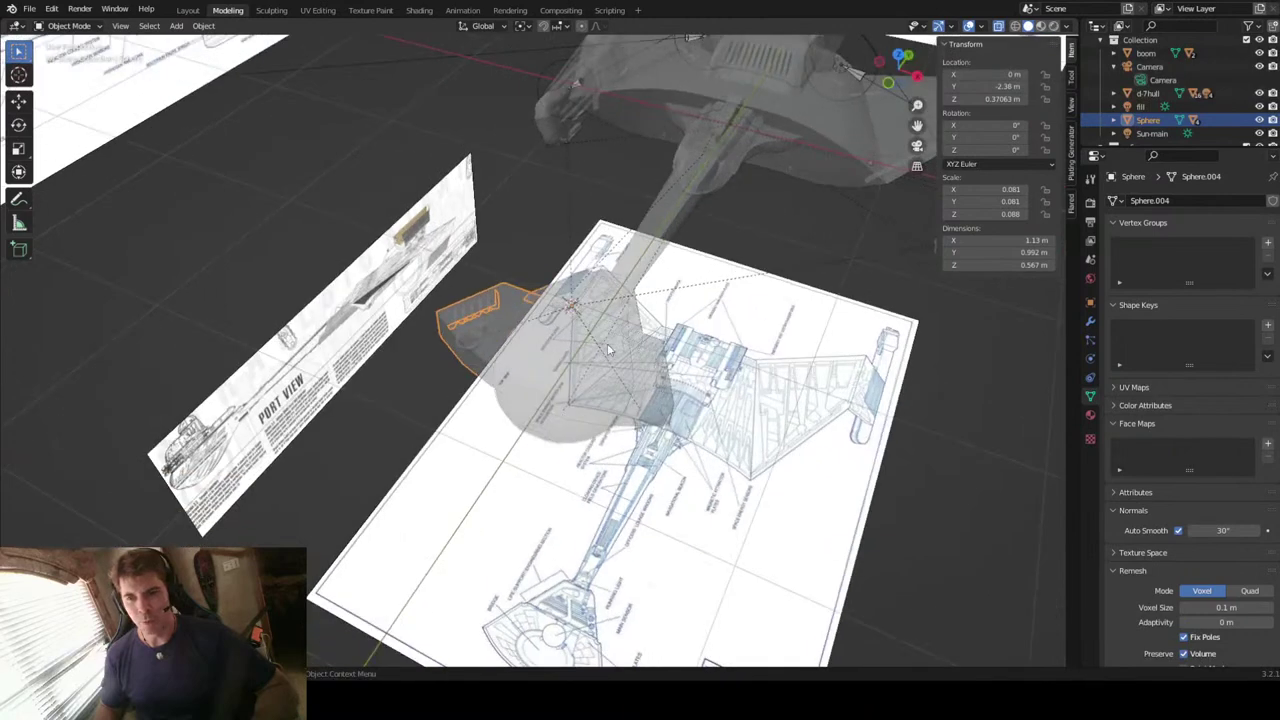
{"action": "middle_click_drag", "start_coordinate": [608, 351], "coordinate": [607, 349]}
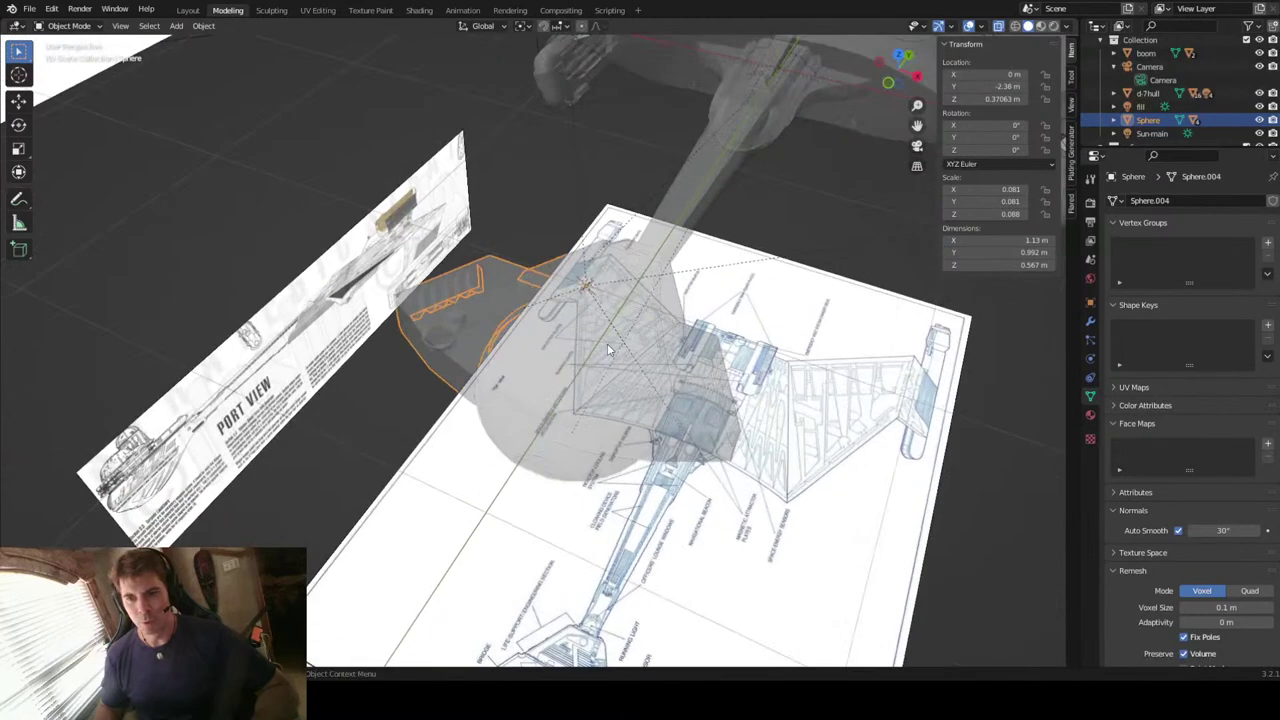
{"action": "left_click", "coordinate": [176, 26]}
{"action": "mouse_move", "coordinate": [190, 42]}
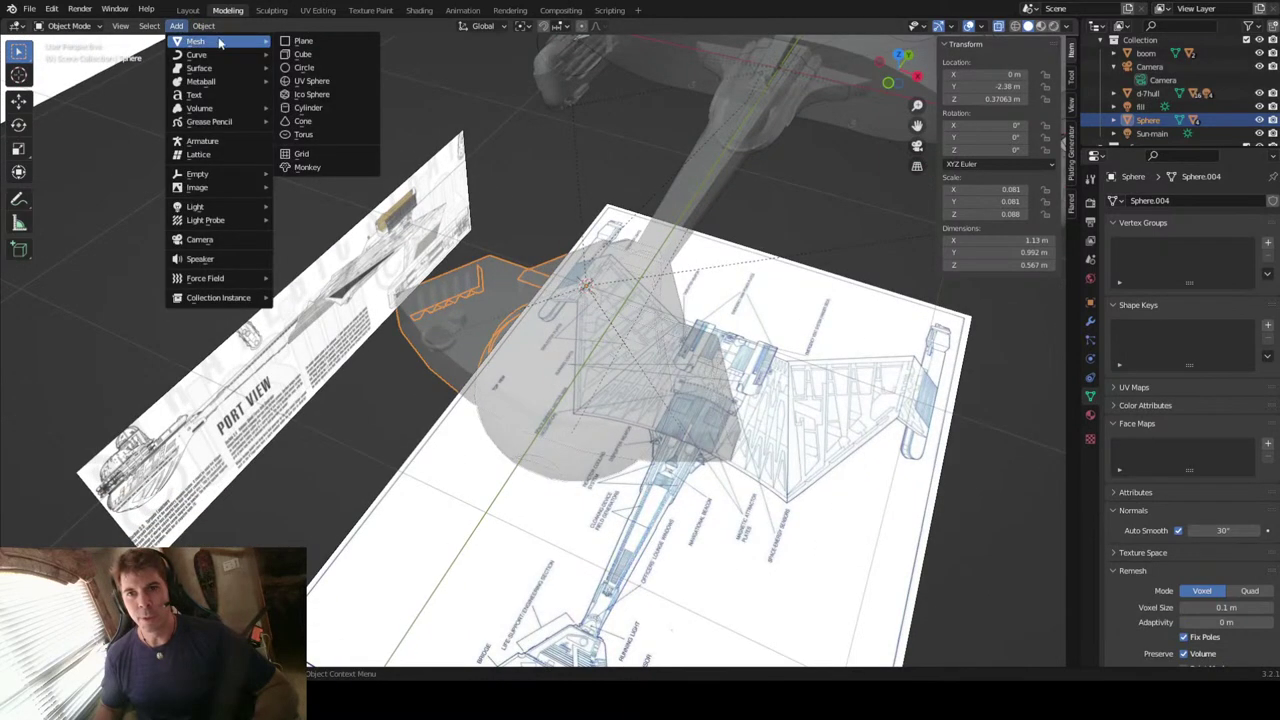
{"action": "left_click", "coordinate": [319, 51]}
{"action": "scroll", "coordinate": [664, 196], "scroll_direction": "down", "scroll_amount": 3}
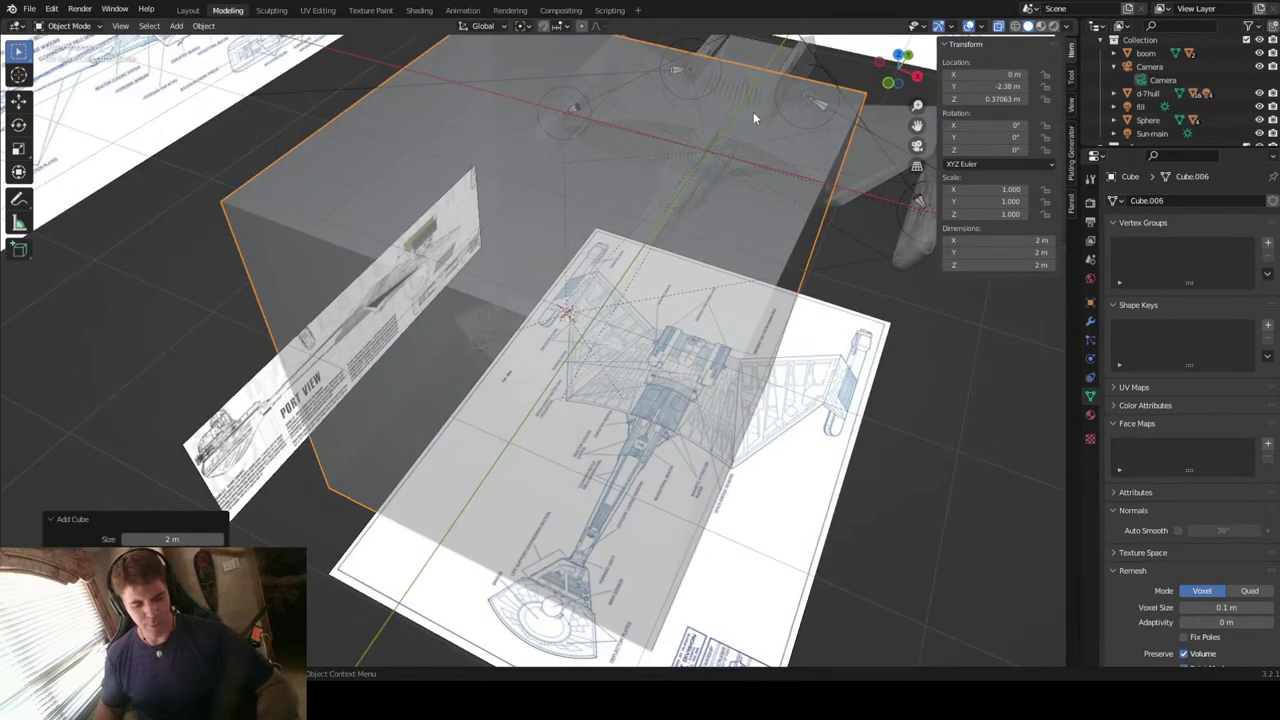
{"action": "key", "text": "s"}
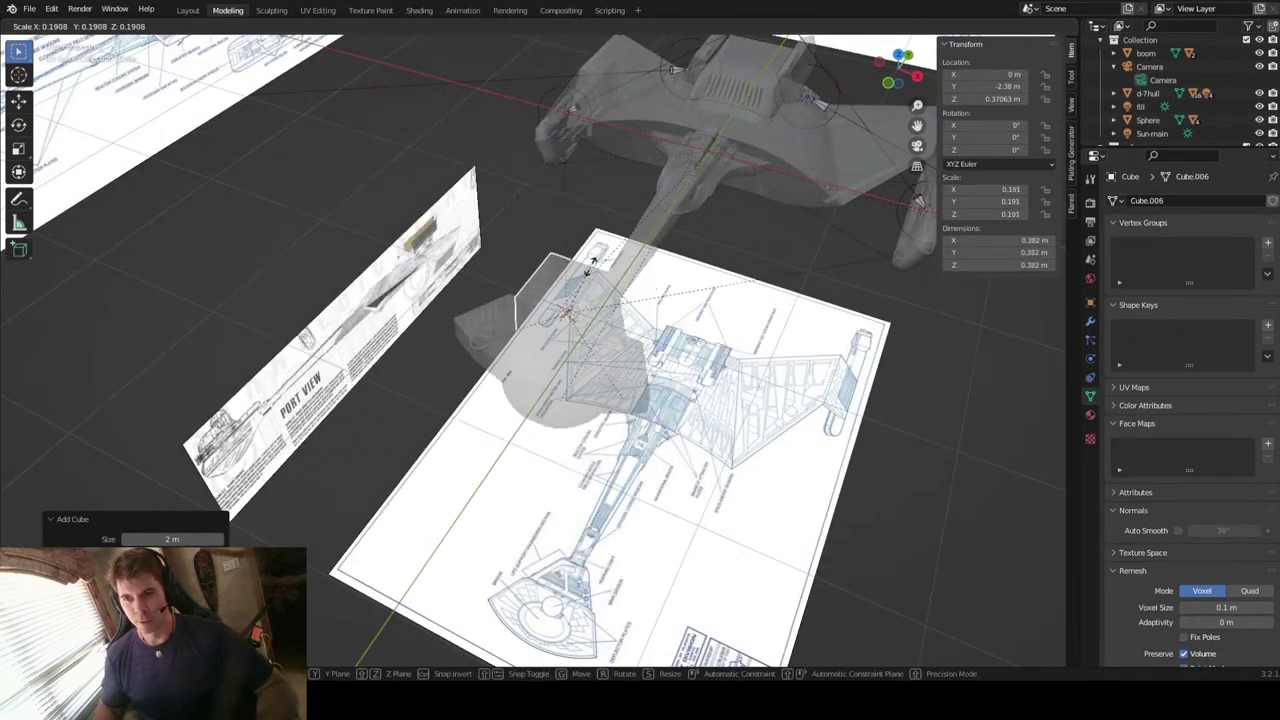
{"action": "left_click", "coordinate": [634, 283]}
Step: Turn X-ray off and move the cube forward along the Y axis to about -2.486 m
{"action": "key", "text": "alt+z"}
{"action": "scroll", "coordinate": [625, 284], "scroll_direction": "up", "scroll_amount": 4}
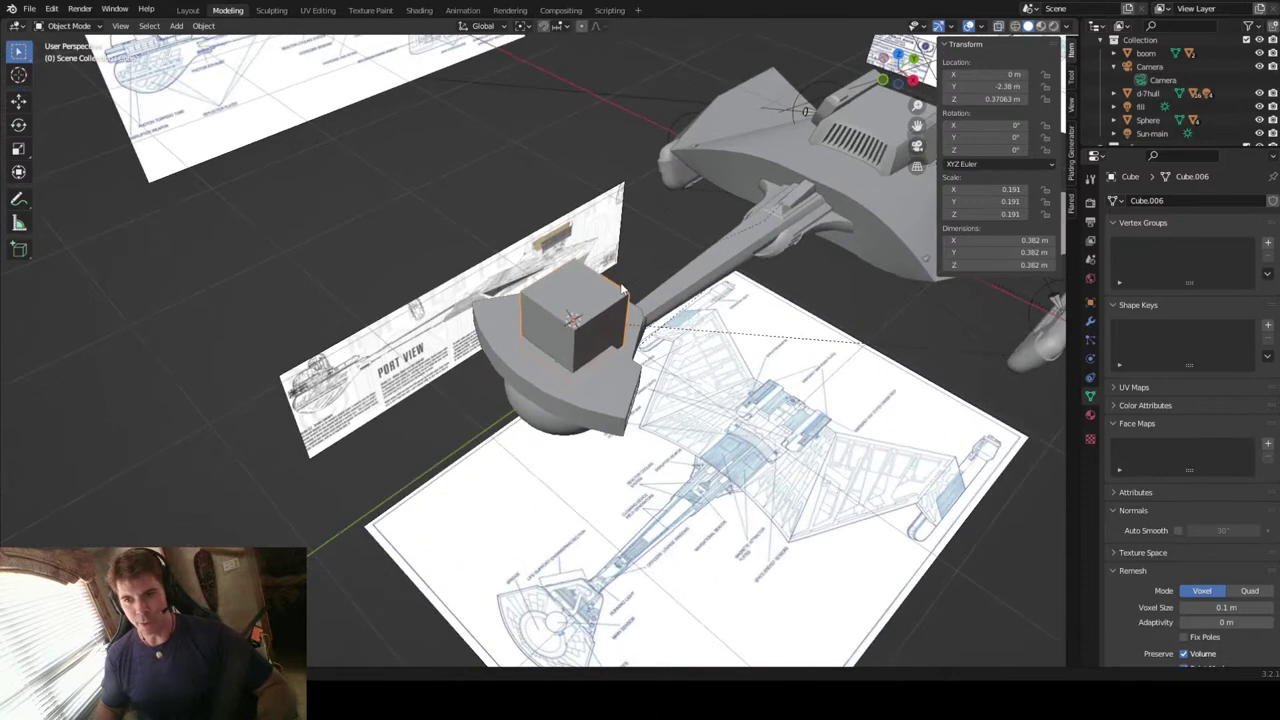
{"action": "middle_click_drag", "start_coordinate": [675, 244], "coordinate": [631, 241]}
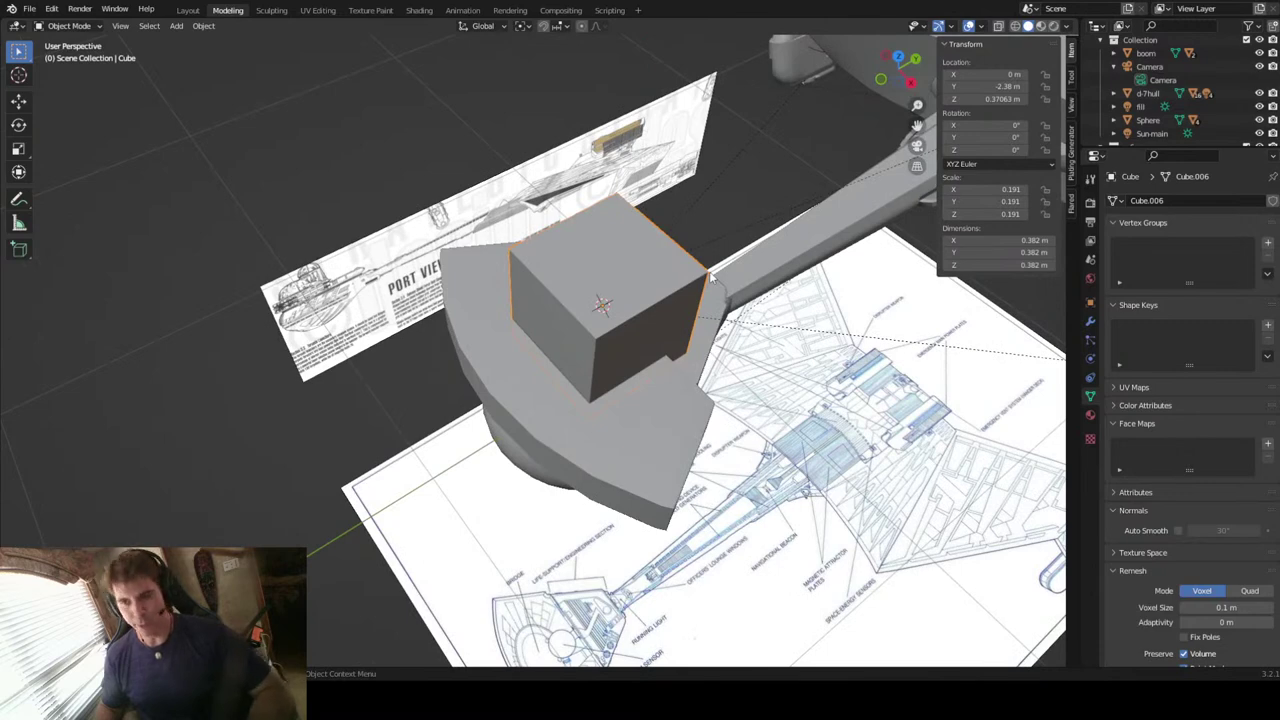
{"action": "key", "text": "g"}
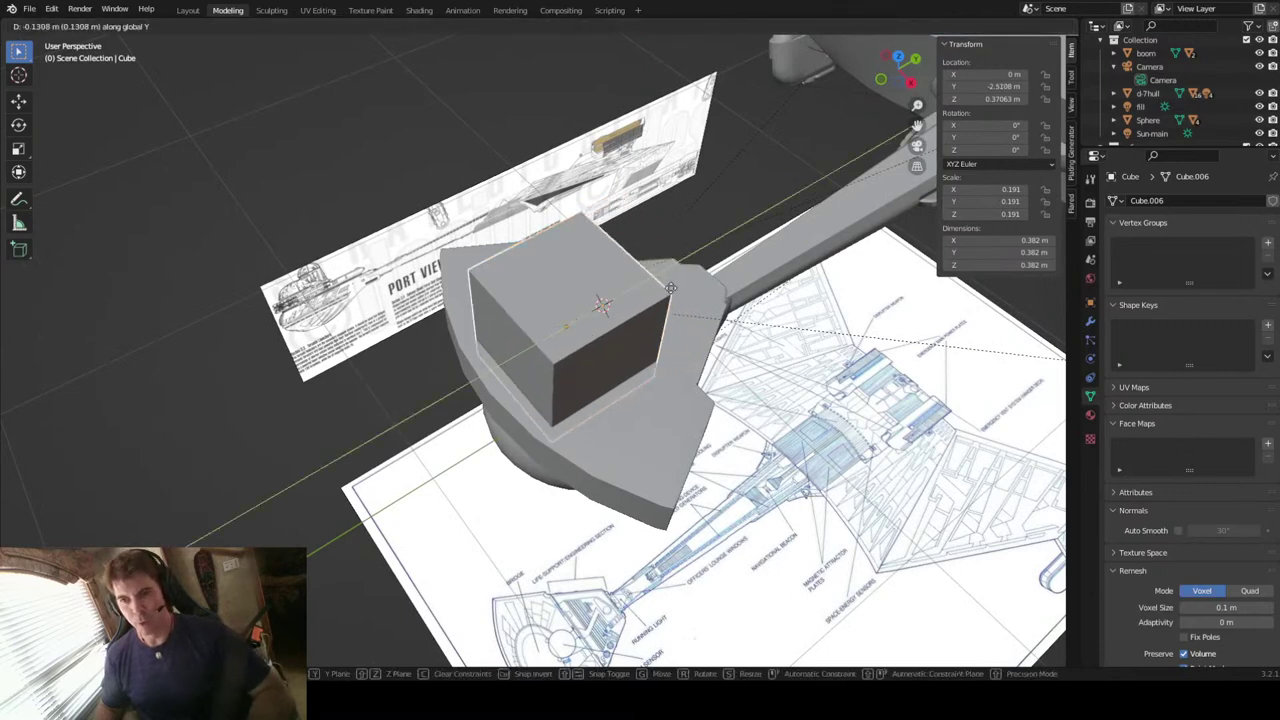
{"action": "left_click", "coordinate": [679, 291]}
Step: From the right side view, scale the cube along Z down to a height of about 0.295 m
{"action": "middle_click_drag", "start_coordinate": [679, 291], "coordinate": [658, 236]}
{"action": "scroll", "coordinate": [693, 239], "scroll_direction": "up", "scroll_amount": 3}
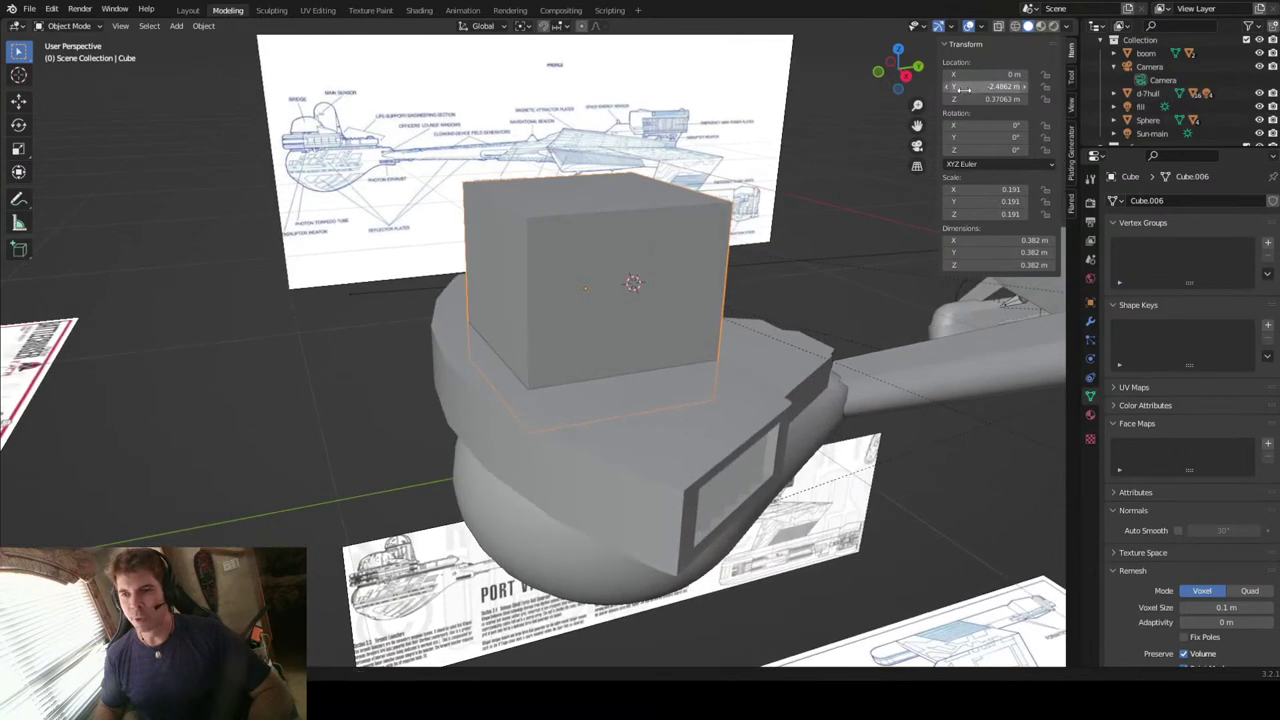
{"action": "left_click", "coordinate": [906, 76]}
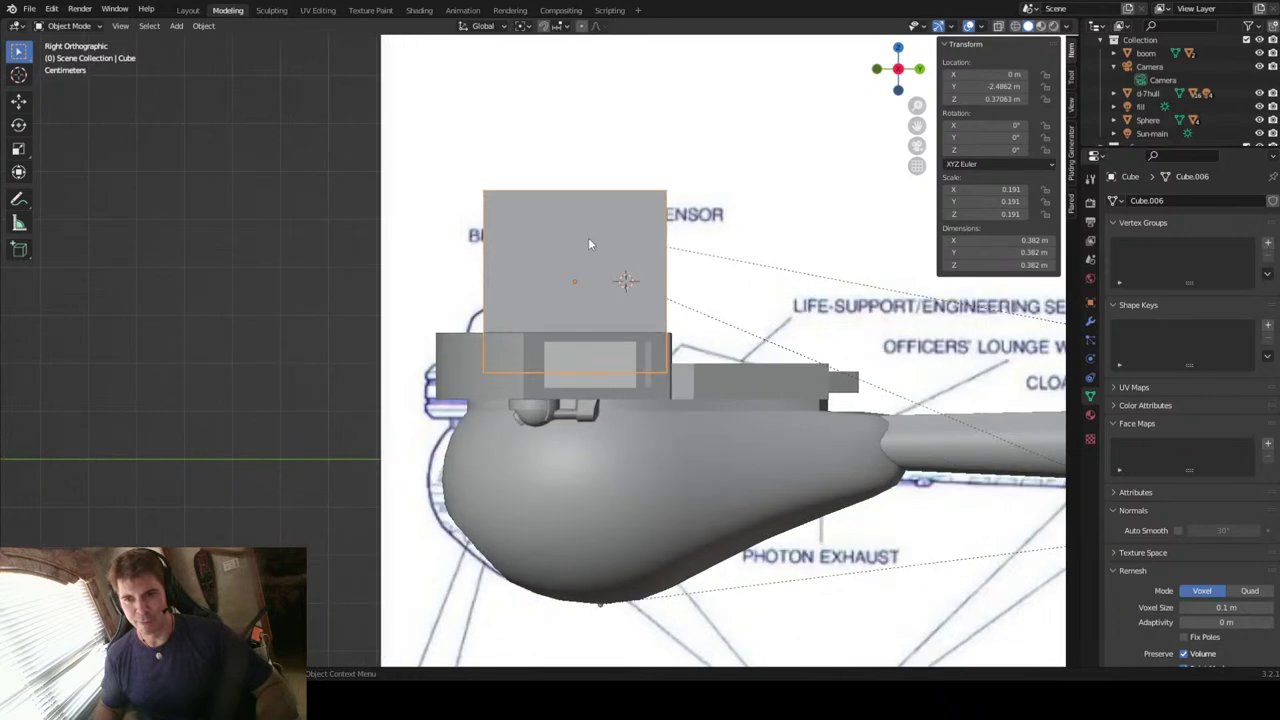
{"action": "key", "text": "s"}
{"action": "key", "text": "z"}
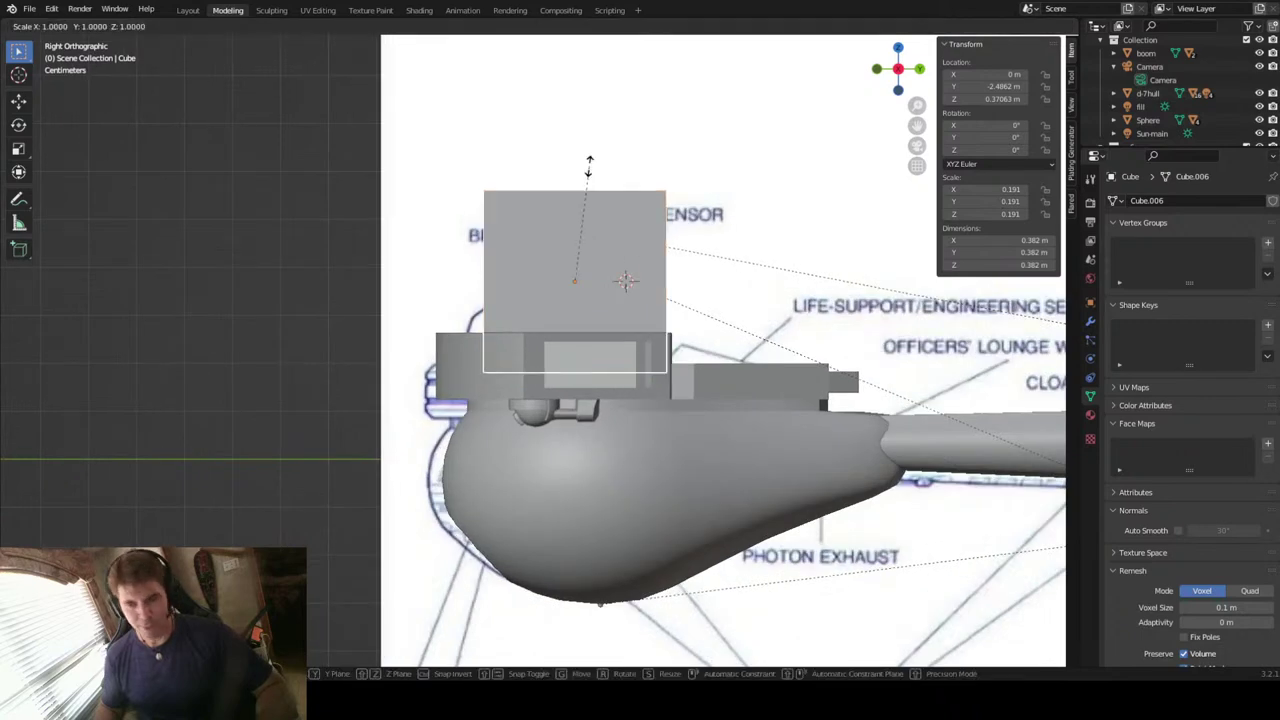
{"action": "left_click", "coordinate": [578, 197]}
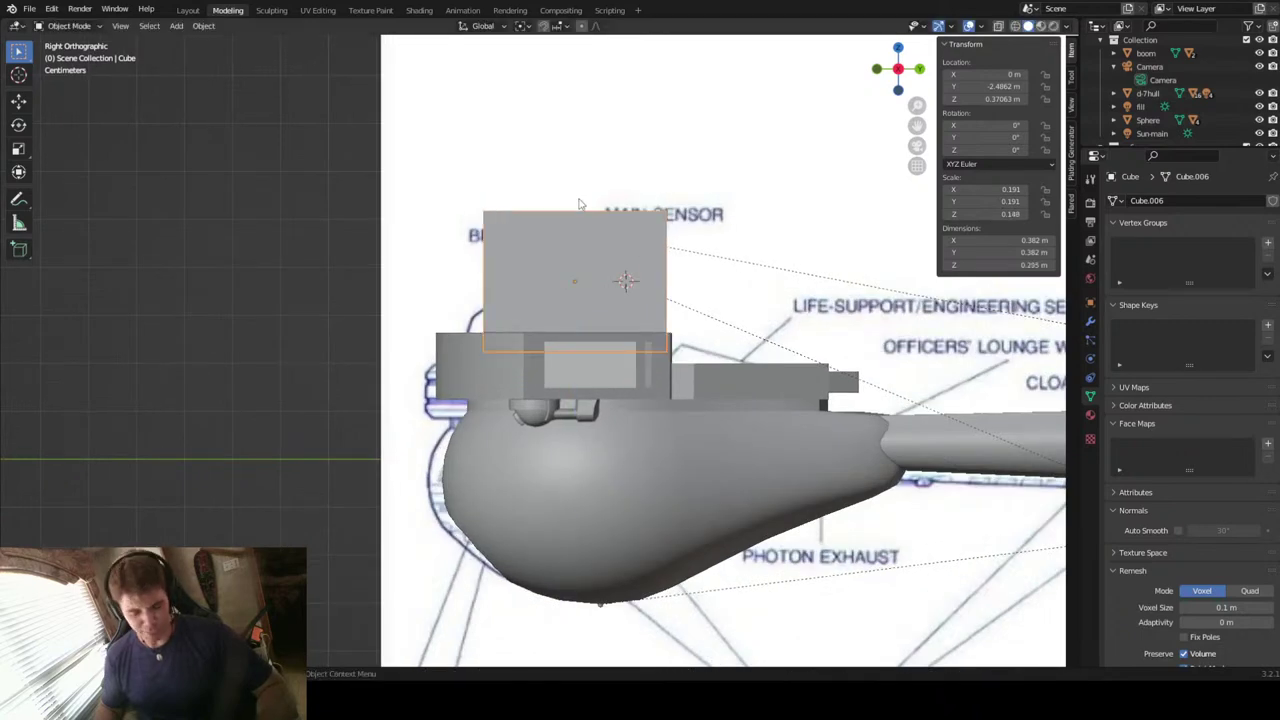
Step: Flatten the cube to about 0.181 m high and move it onto the front of the head, about Y -2.580 m, Z 0.350 m
{"action": "key", "text": "g"}
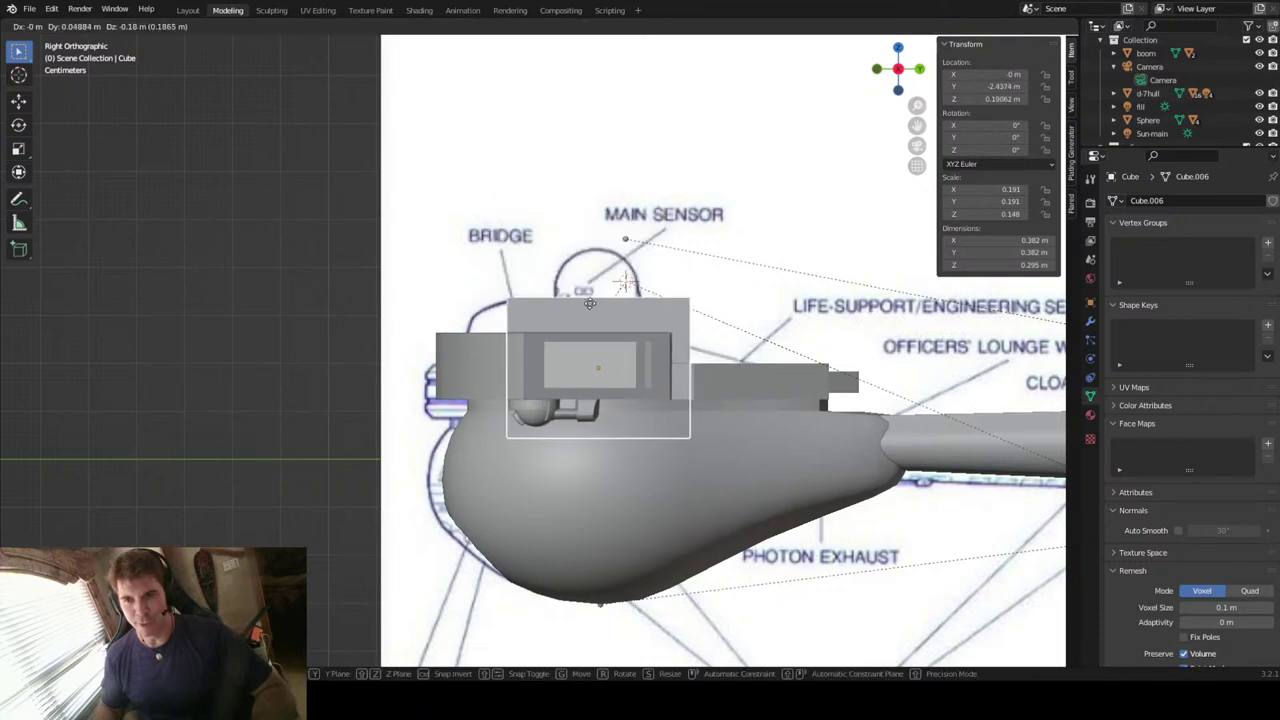
{"action": "left_click", "coordinate": [543, 207]}
{"action": "key", "text": "s"}
{"action": "key", "text": "z"}
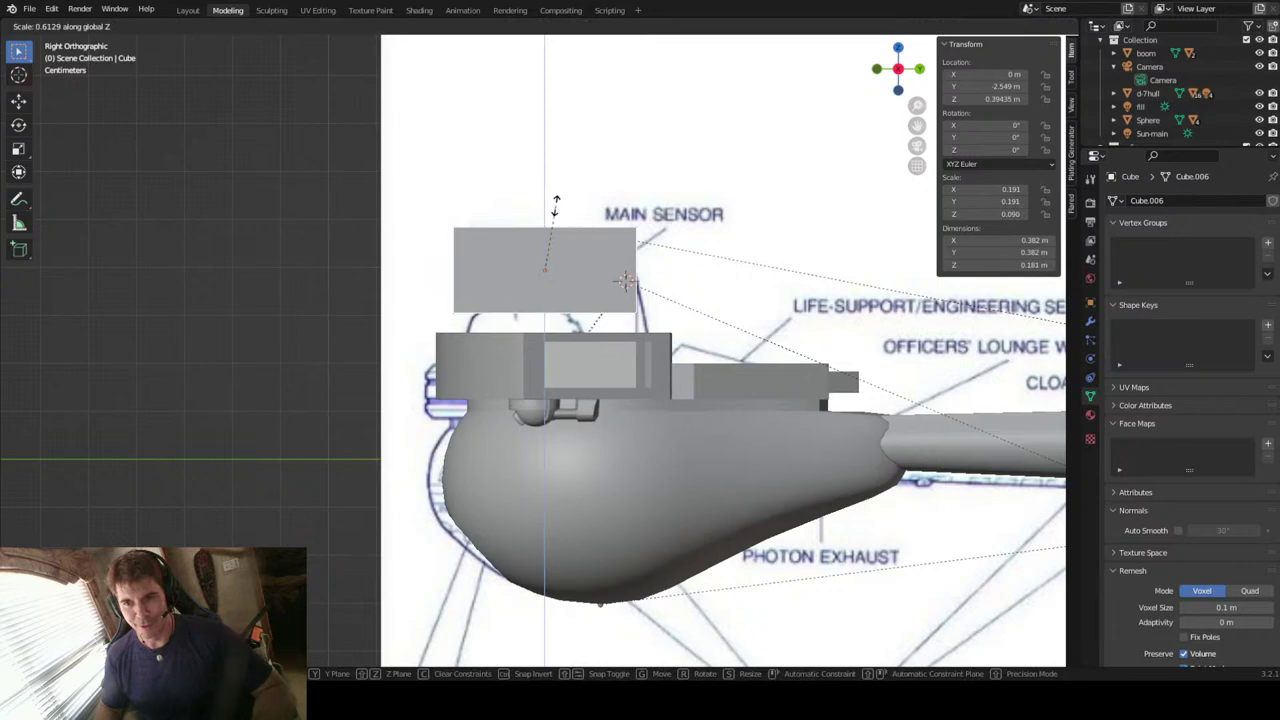
{"action": "left_click", "coordinate": [557, 211]}
{"action": "key", "text": "g"}
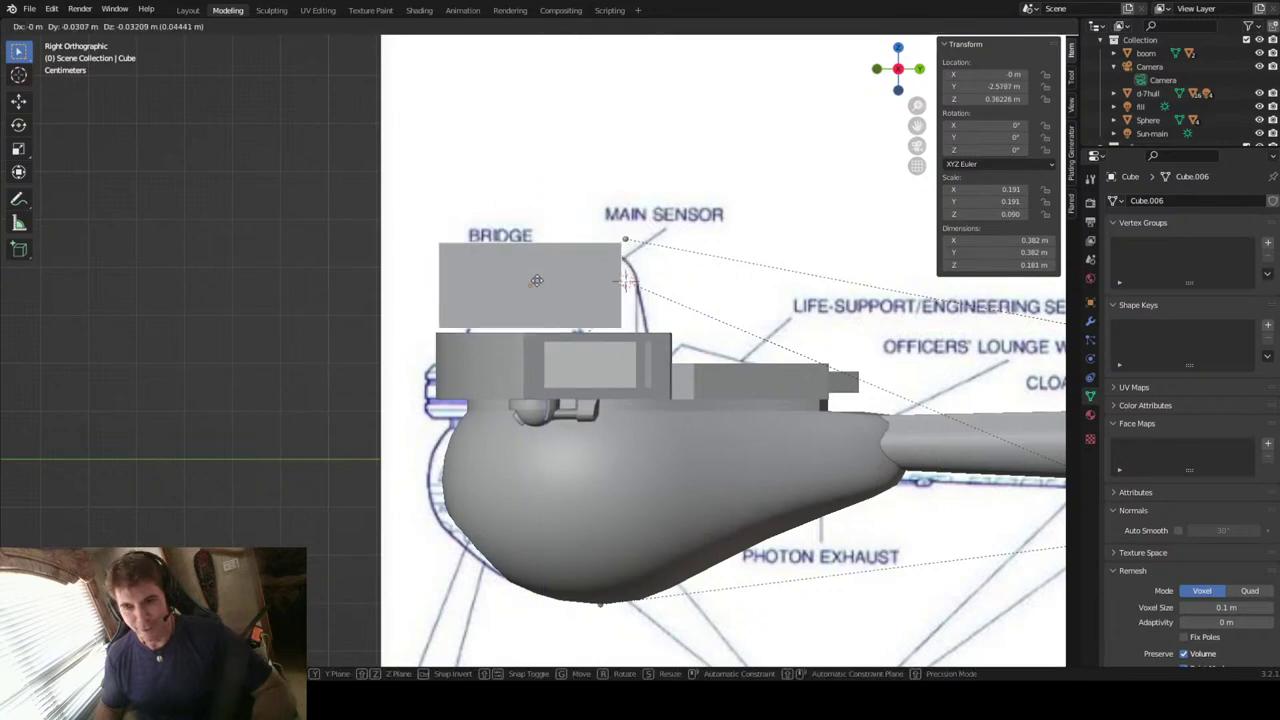
{"action": "left_click", "coordinate": [537, 289]}
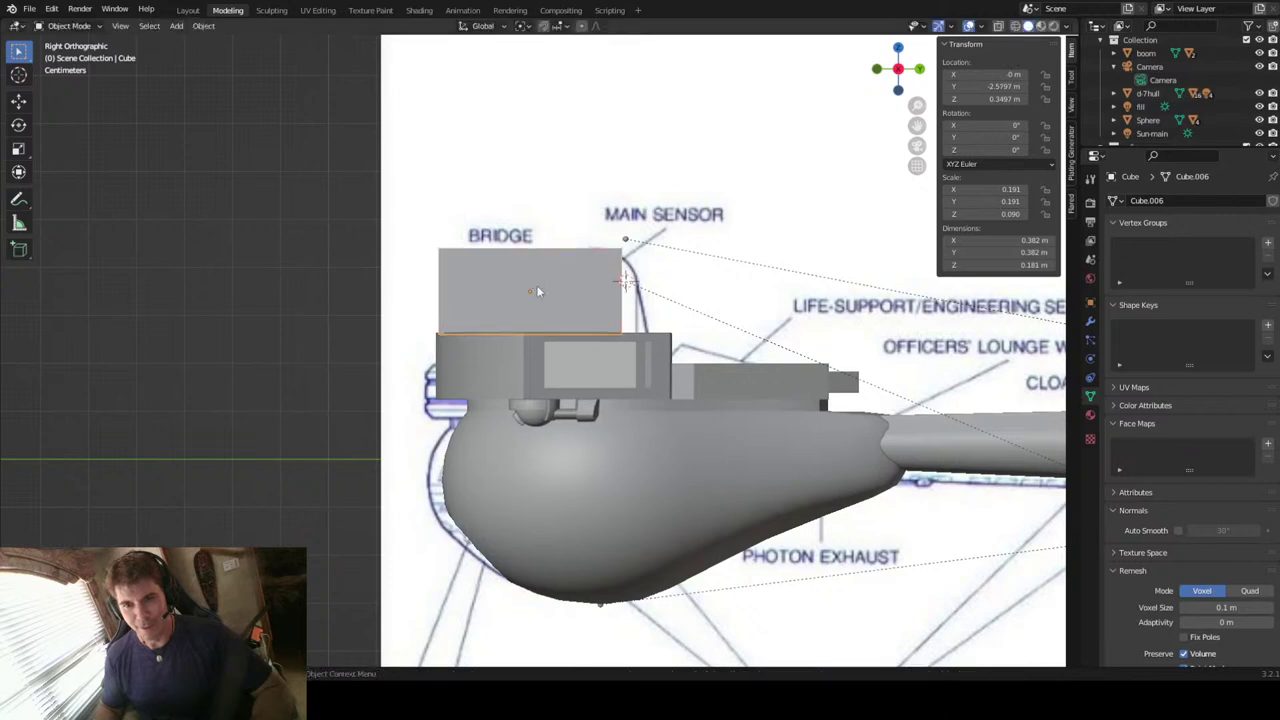
Step: Reduce the cube's height to about 0.161 m and move it back and down to about Y -2.554 m, Z 0.333 m
{"action": "scroll", "coordinate": [534, 267], "scroll_direction": "up", "scroll_amount": 1}
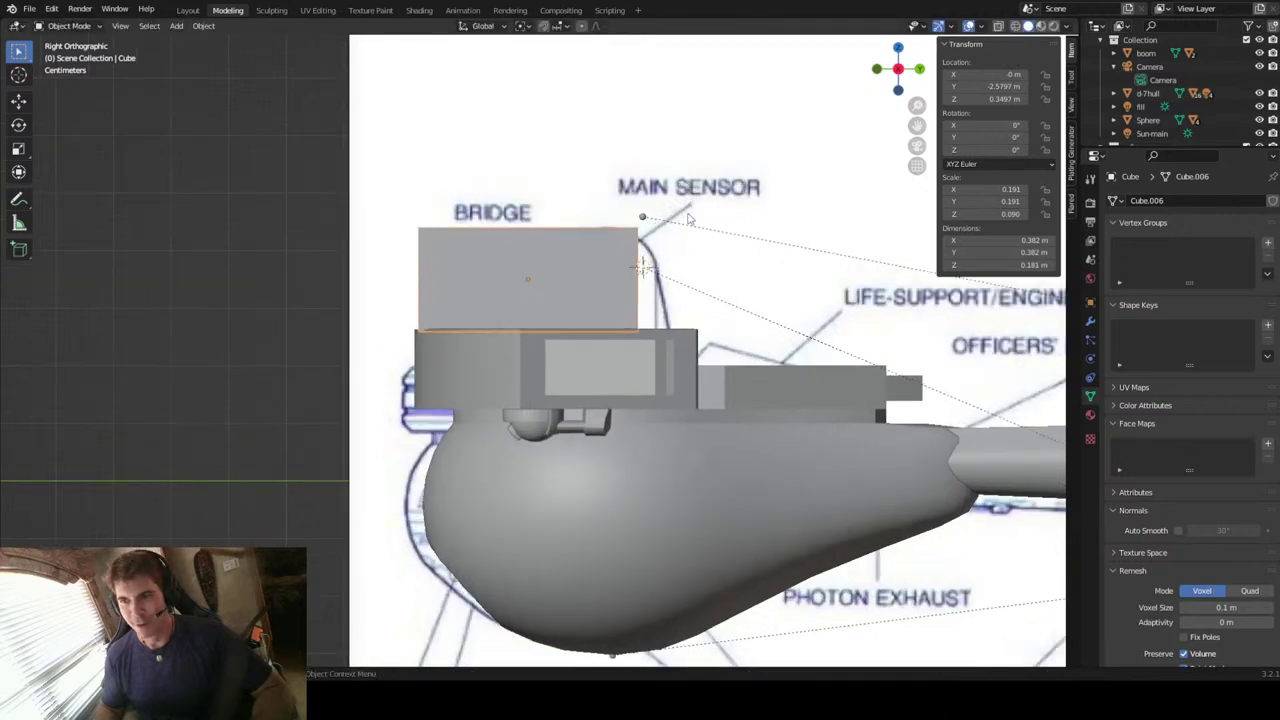
{"action": "key", "text": "g"}
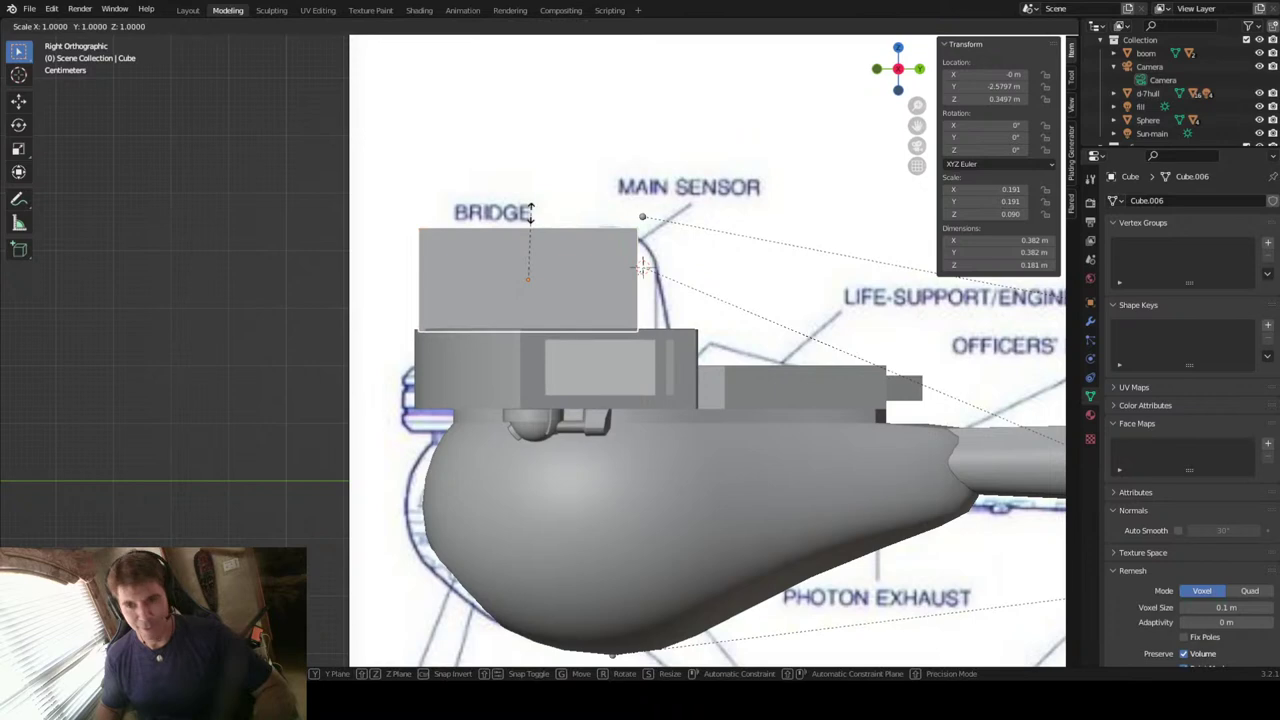
{"action": "left_click", "coordinate": [539, 277]}
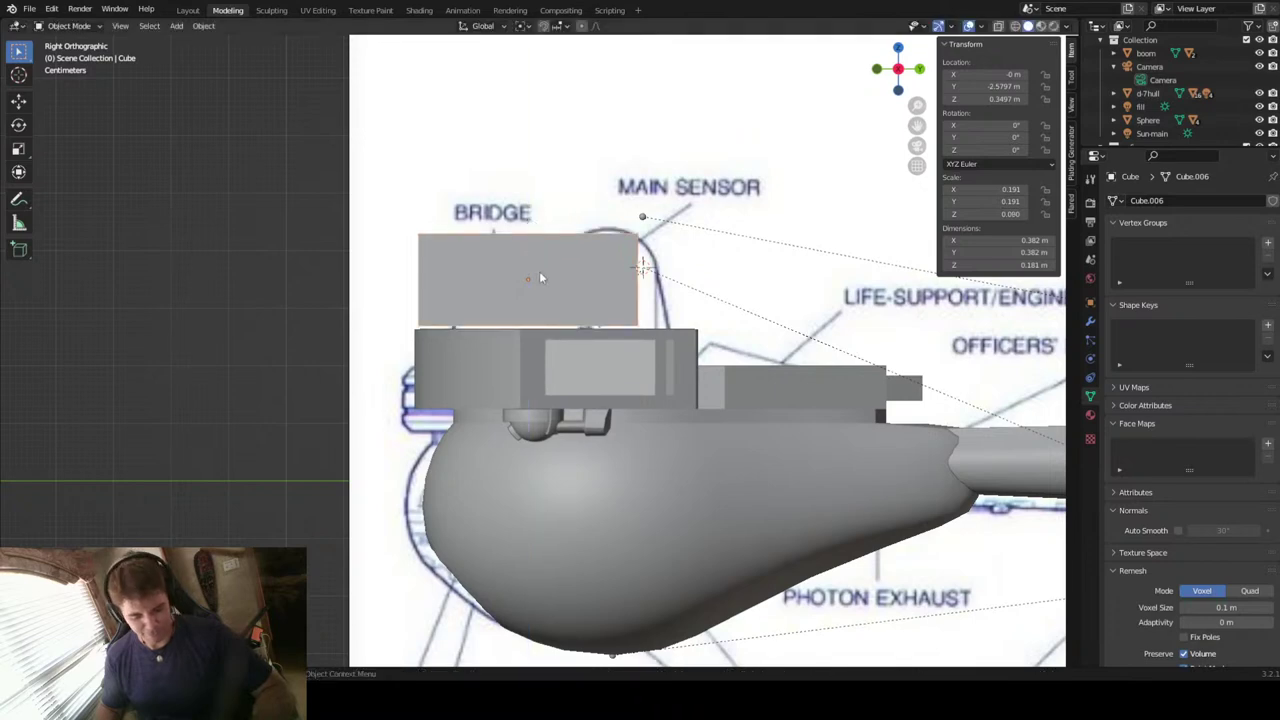
{"action": "key", "text": "g"}
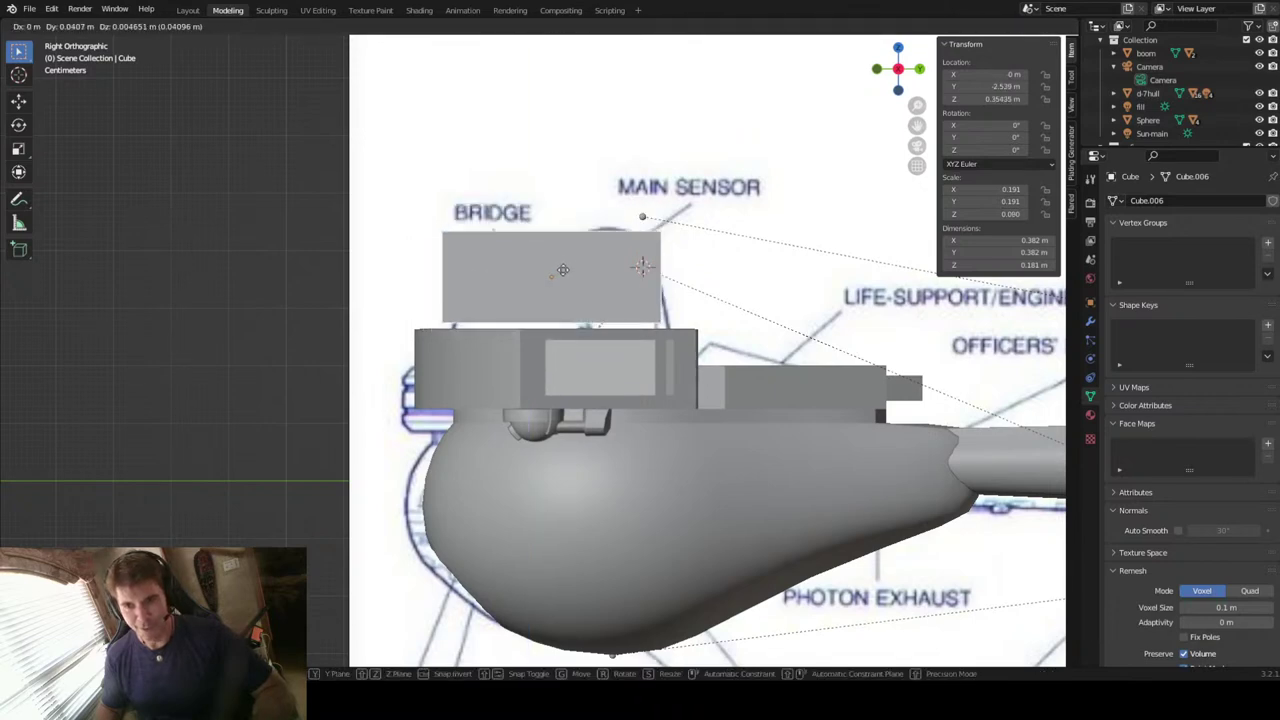
{"action": "left_click", "coordinate": [556, 282]}
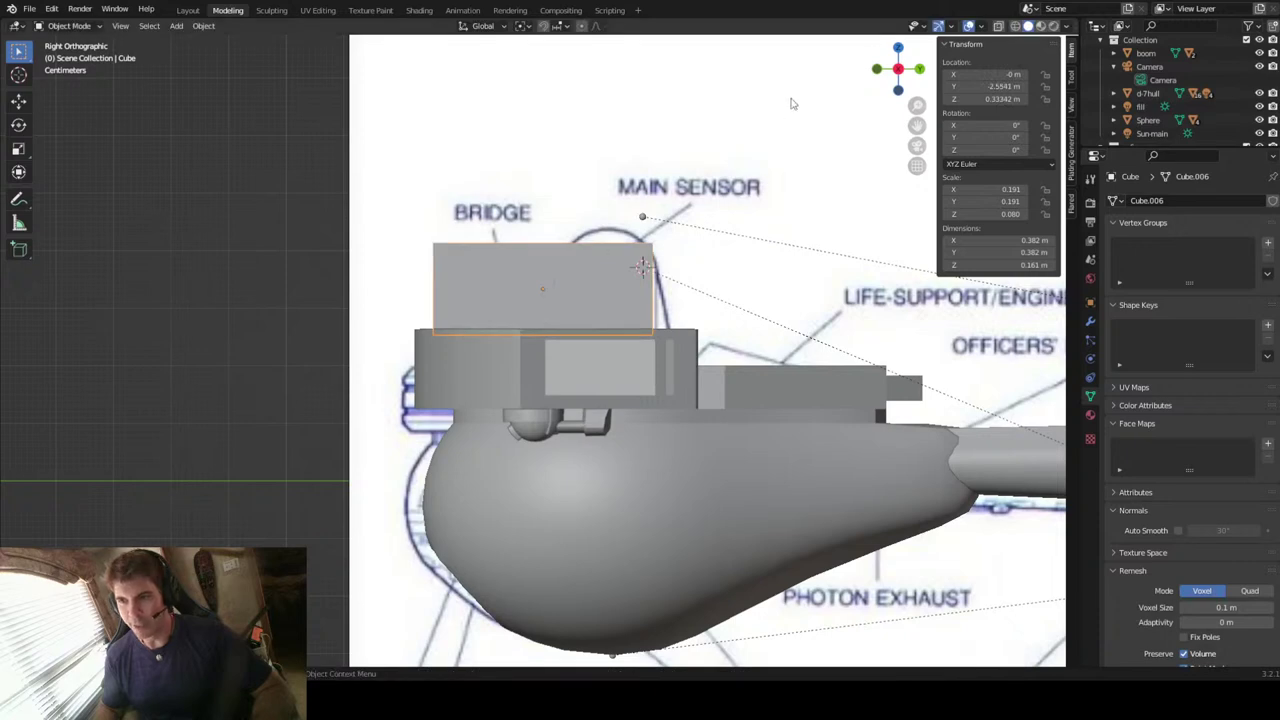
Step: Turn X-ray on and, in Edit Mode, scale the cube's mesh along Y to about 0.85 of its length
{"action": "left_click", "coordinate": [898, 48]}
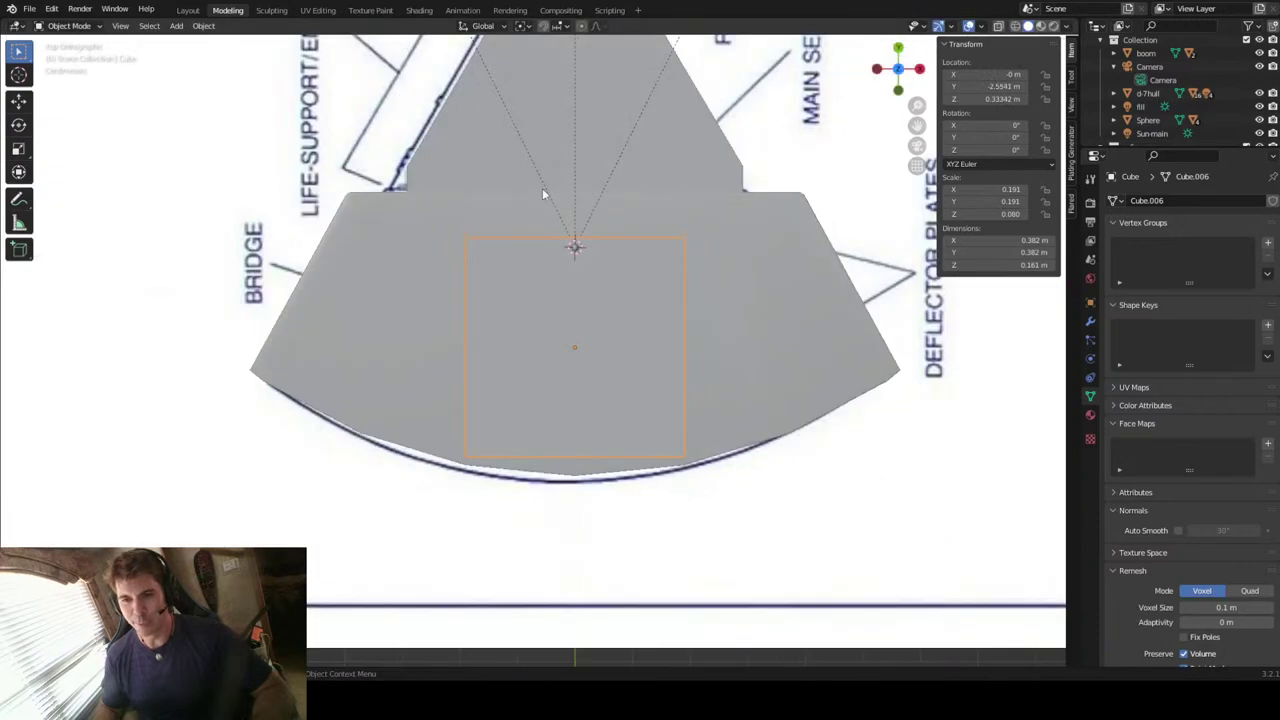
{"action": "key", "text": "alt+z"}
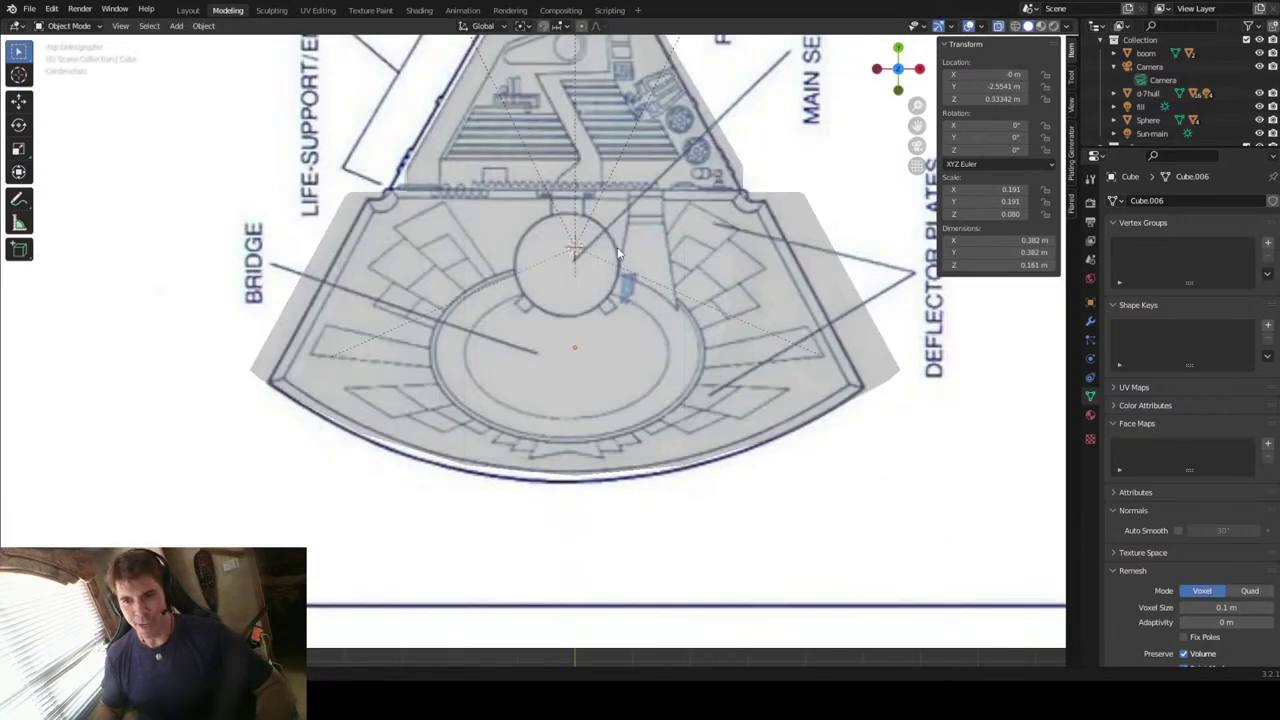
{"action": "middle_click_drag", "start_coordinate": [679, 280], "coordinate": [611, 236]}
{"action": "key", "text": "Tab"}
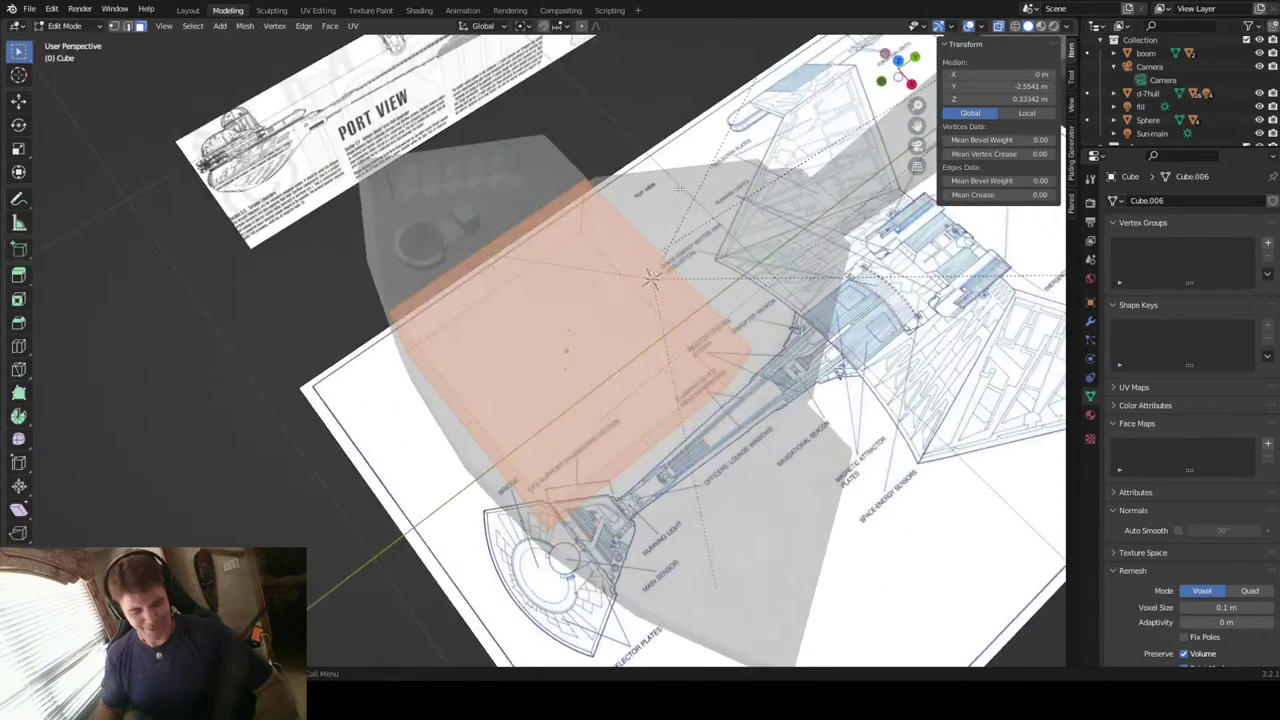
{"action": "key", "text": "s"}
{"action": "key", "text": "y"}
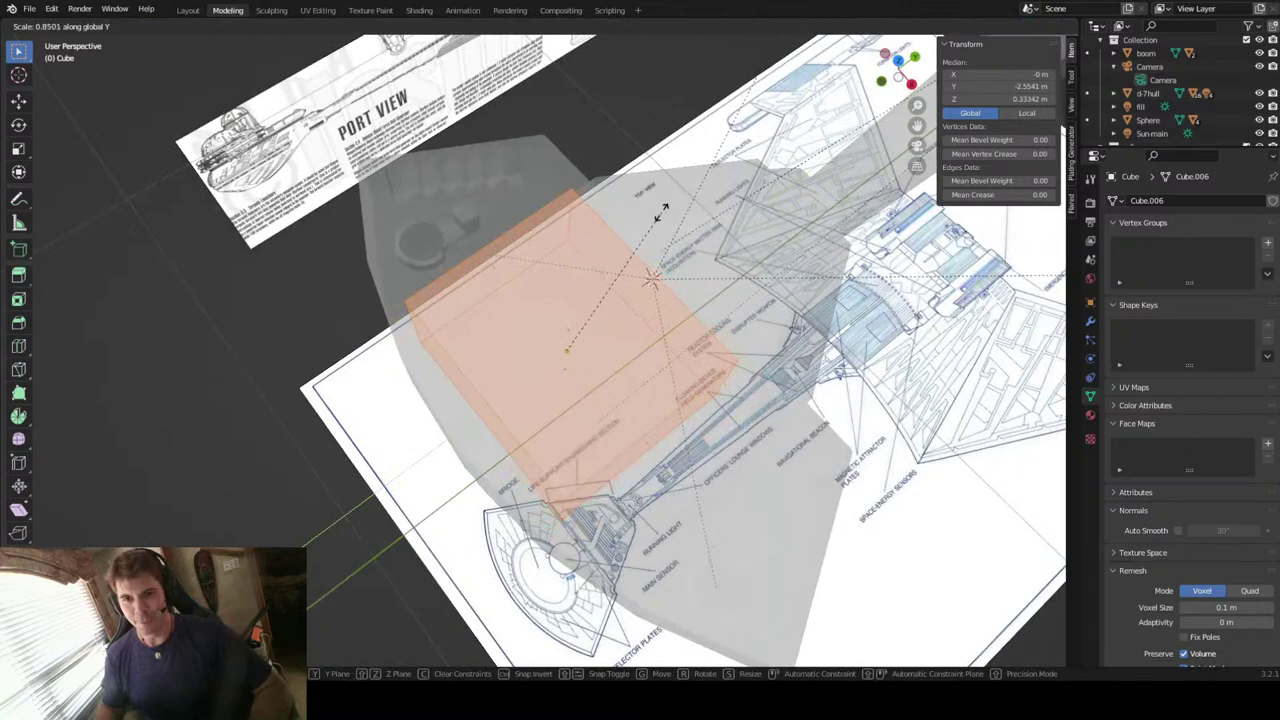
{"action": "left_click", "coordinate": [660, 212]}
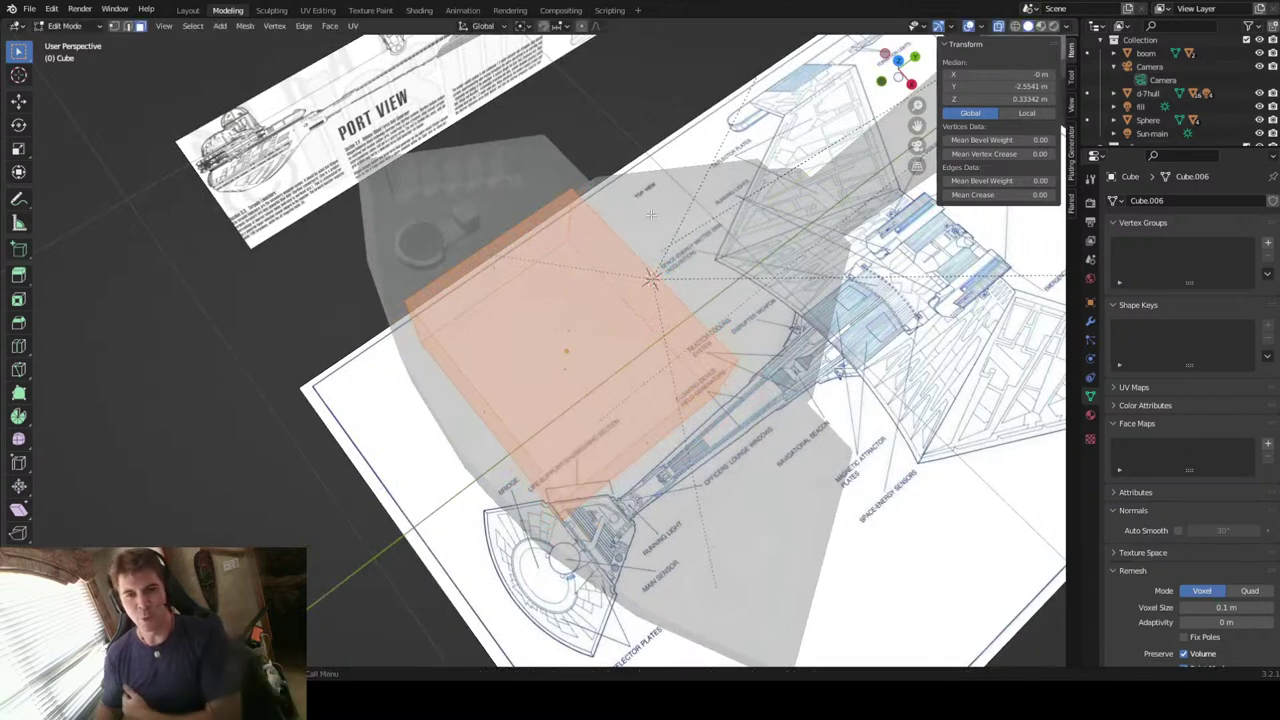
Step: From the top view, add one lengthwise loop cut through the cube's centre and three evenly spaced crosswise loop cuts, and clear the selection
{"action": "middle_click_drag", "start_coordinate": [651, 215], "coordinate": [590, 300]}
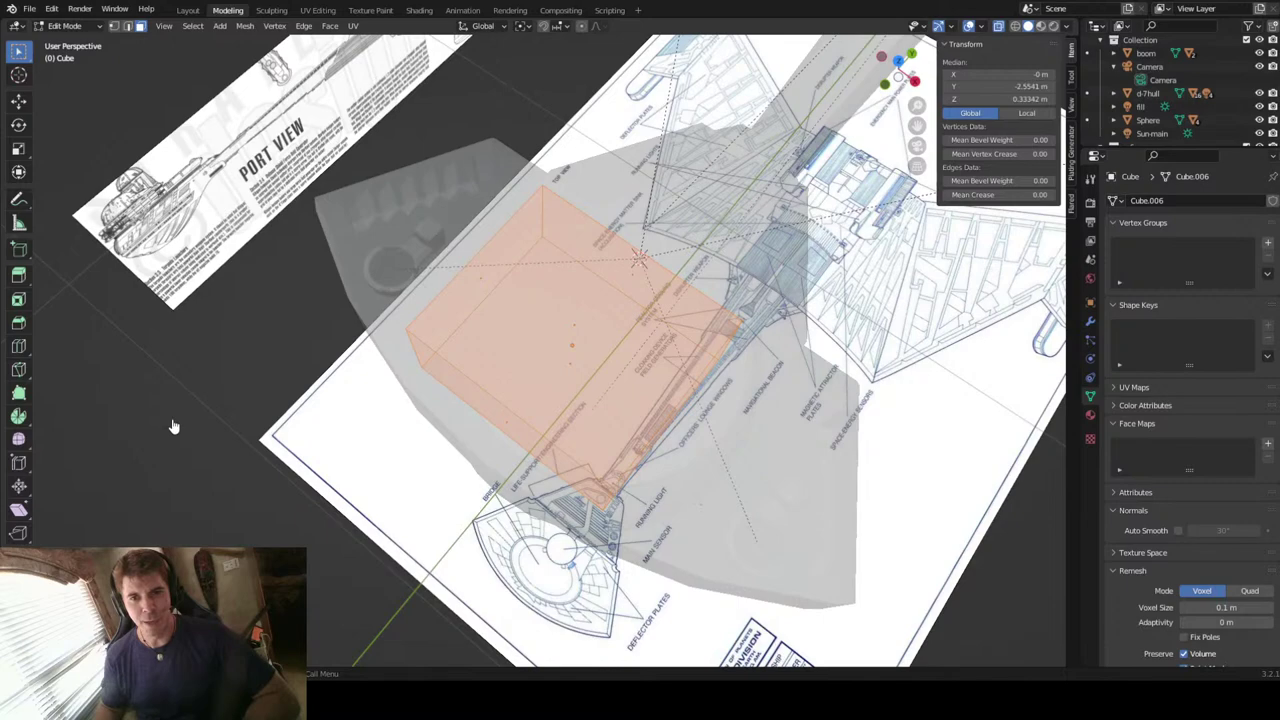
{"action": "middle_click_drag", "start_coordinate": [568, 358], "coordinate": [695, 272]}
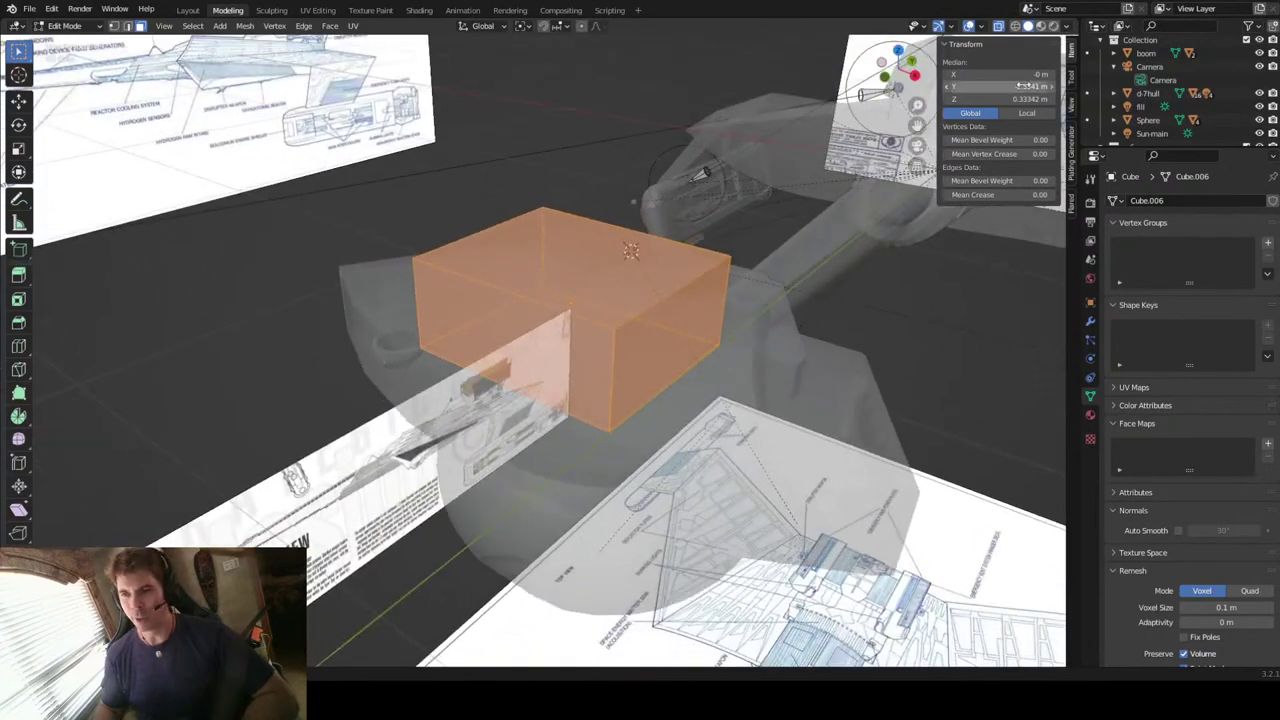
{"action": "left_click", "coordinate": [898, 50]}
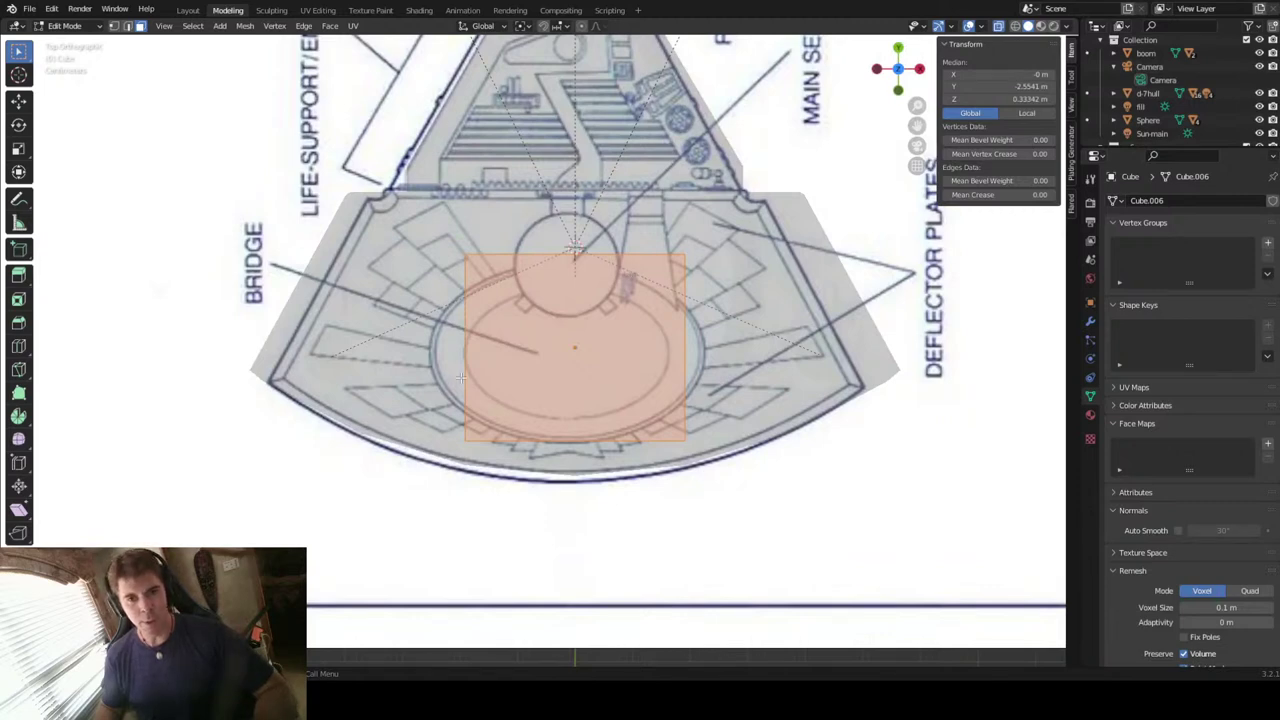
{"action": "left_click", "coordinate": [18, 346]}
{"action": "left_click", "coordinate": [685, 307]}
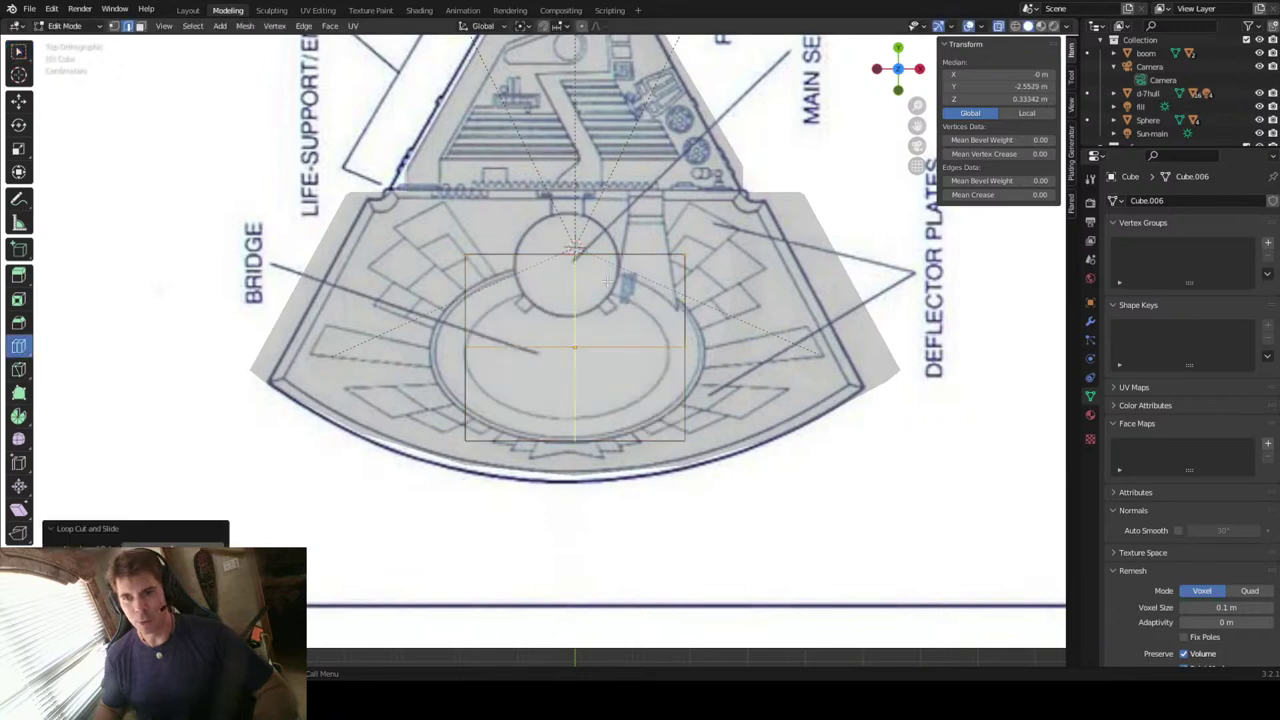
{"action": "left_click", "coordinate": [491, 301]}
{"action": "left_click", "coordinate": [512, 406]}
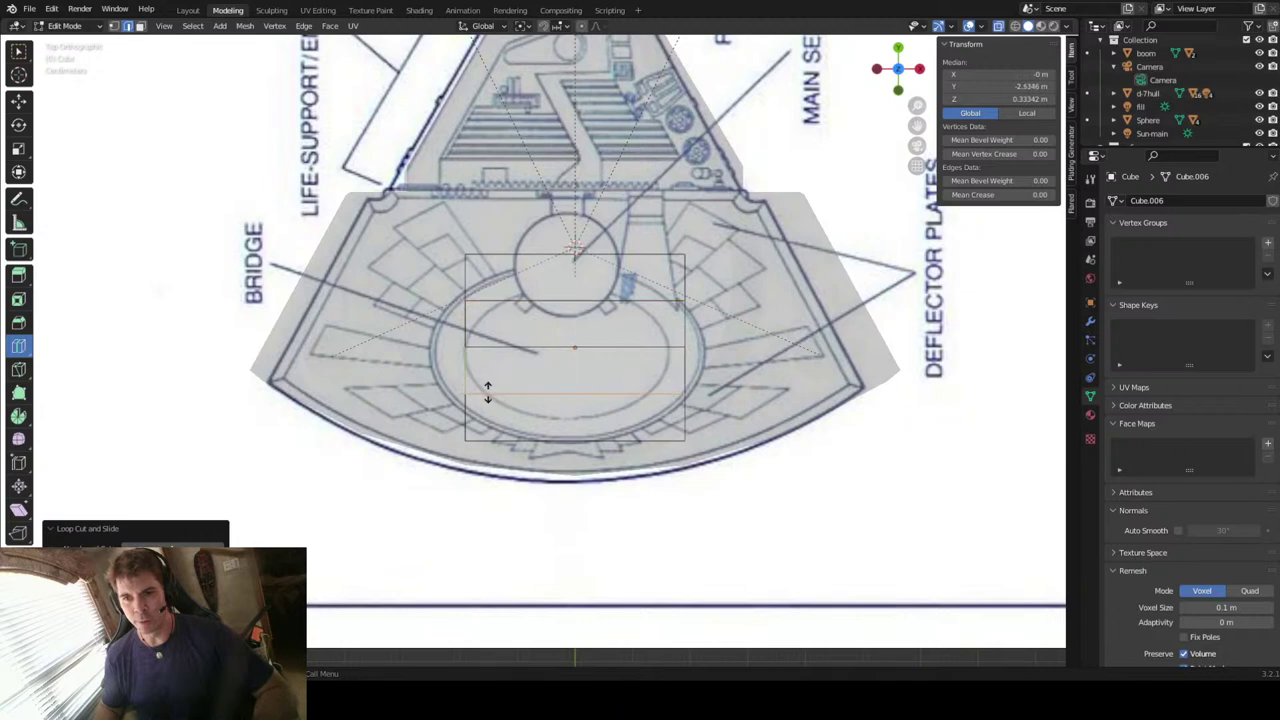
{"action": "left_click", "coordinate": [534, 418]}
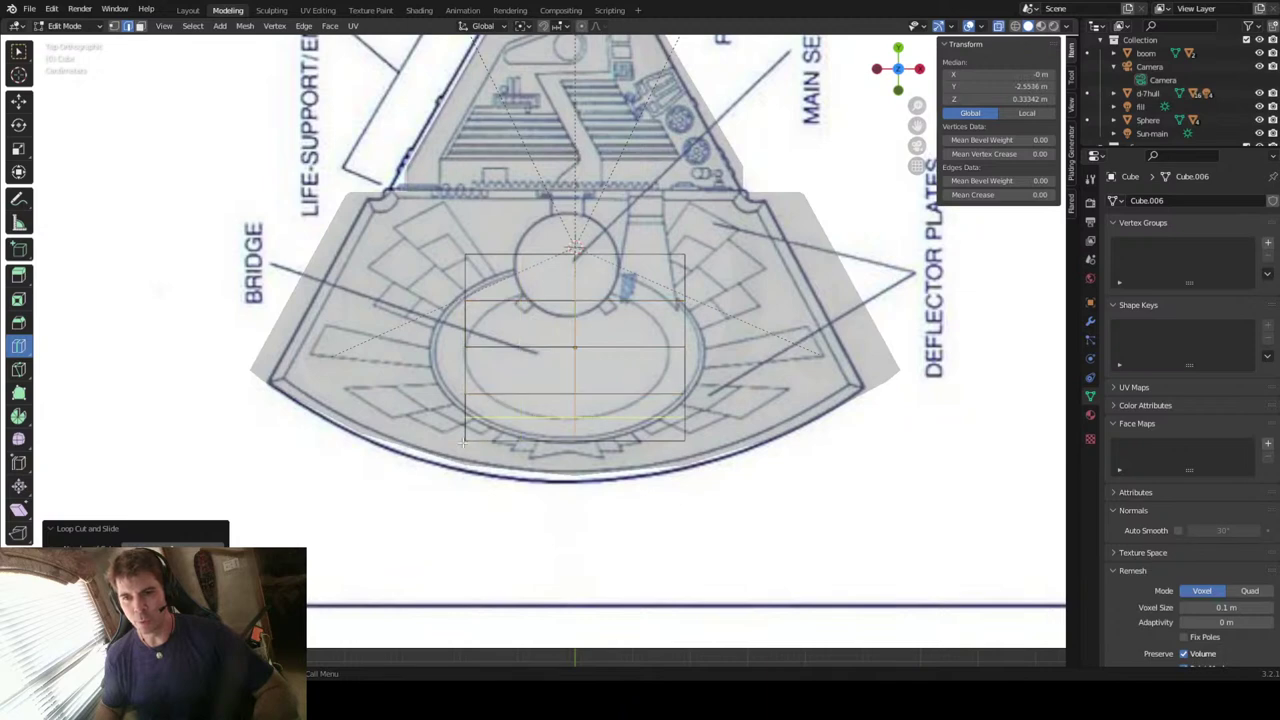
{"action": "key", "text": "alt+a"}
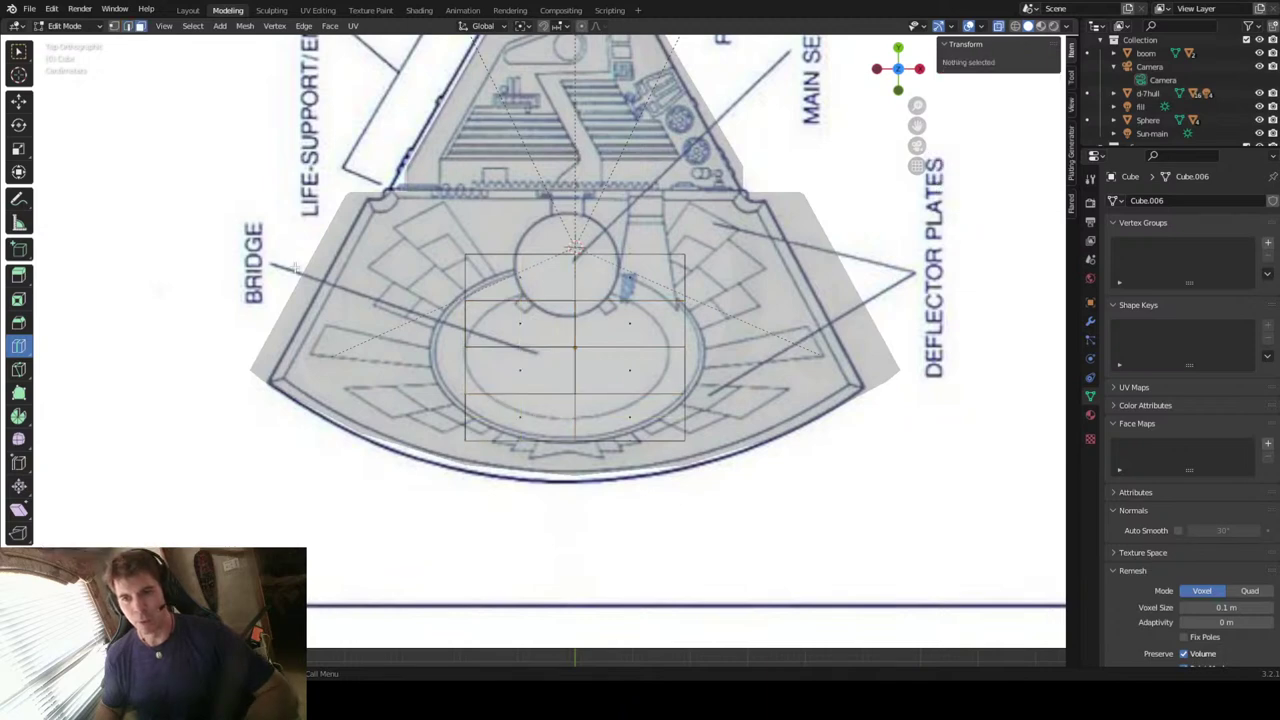
Step: Box-select all faces of the cube's half on the negative X side and delete them
{"action": "left_click", "coordinate": [18, 50]}
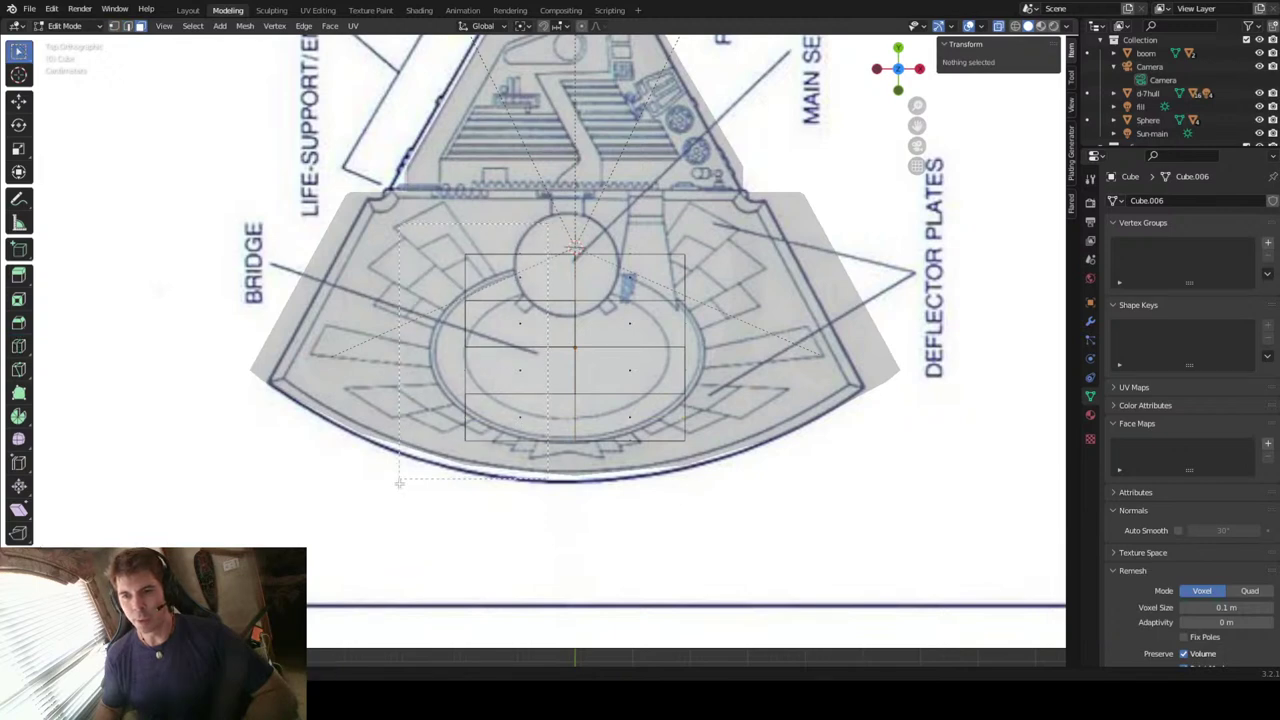
{"action": "left_click_drag", "start_coordinate": [548, 224], "coordinate": [441, 453]}
{"action": "key", "text": "x"}
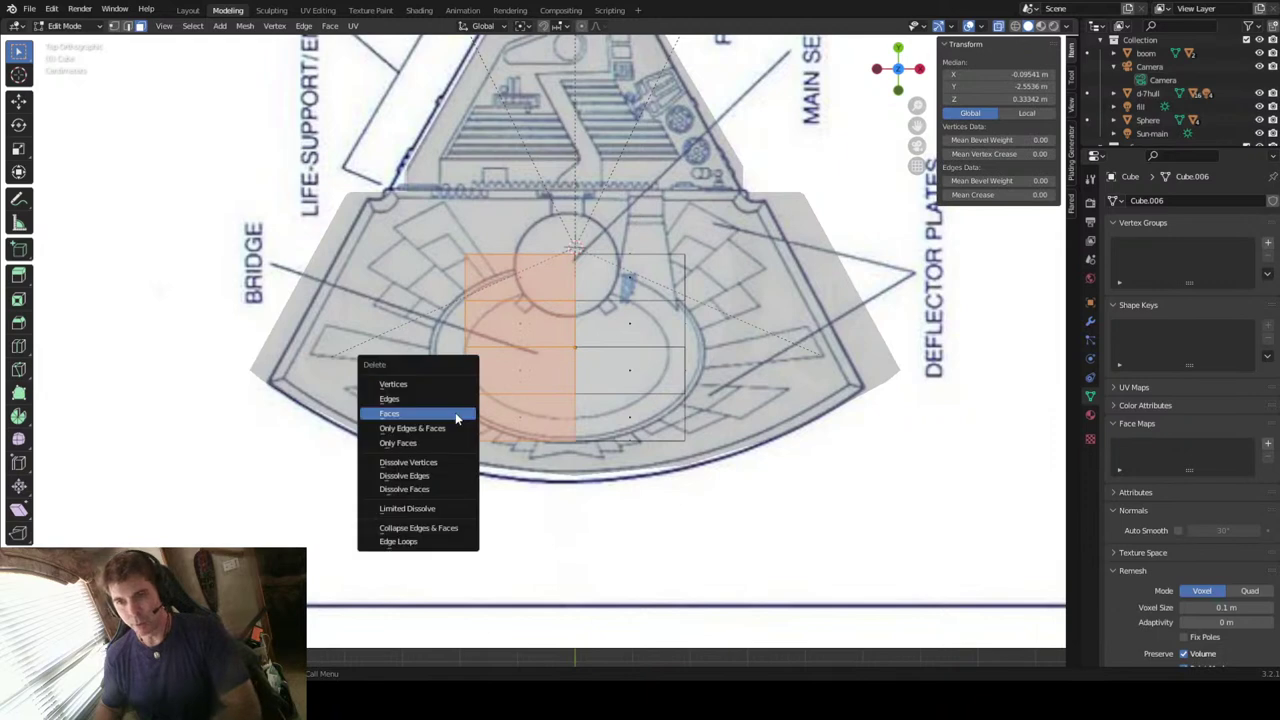
{"action": "left_click", "coordinate": [455, 414]}
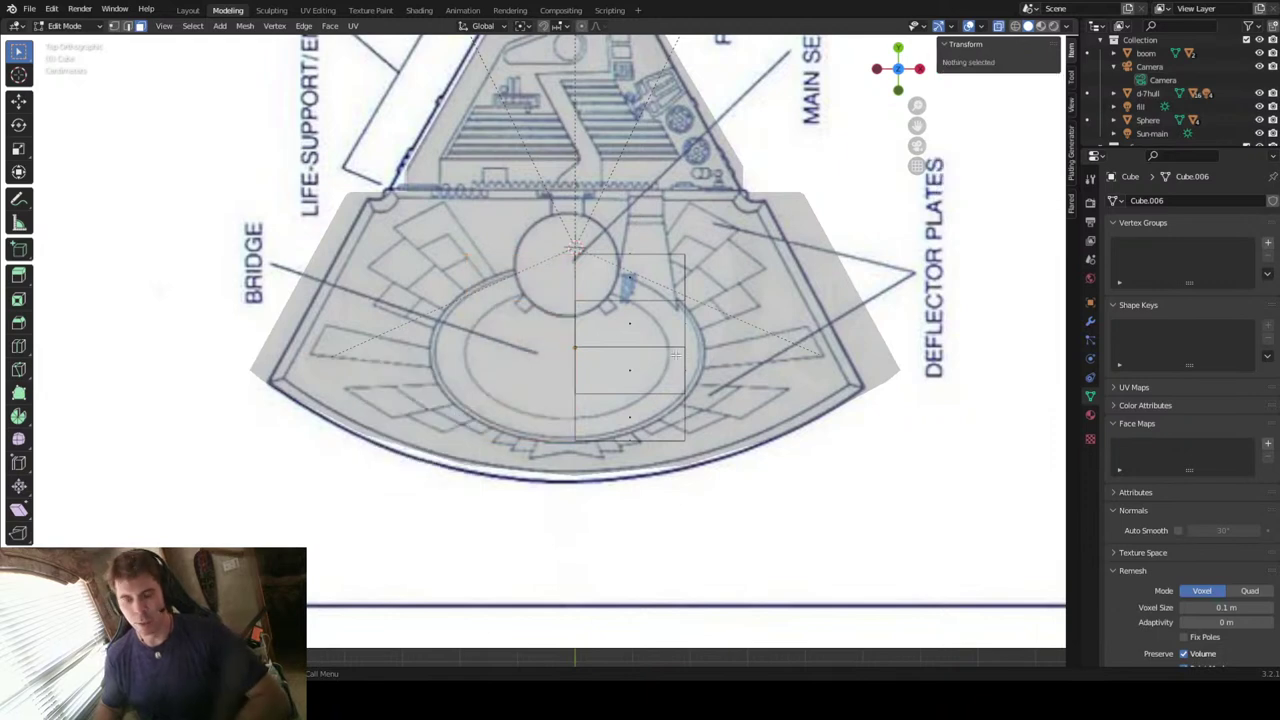
Step: Add a Mirror modifier on the X axis to the half cube, and turn X-ray off
{"action": "left_click", "coordinate": [1090, 320]}
{"action": "left_click", "coordinate": [1180, 201]}
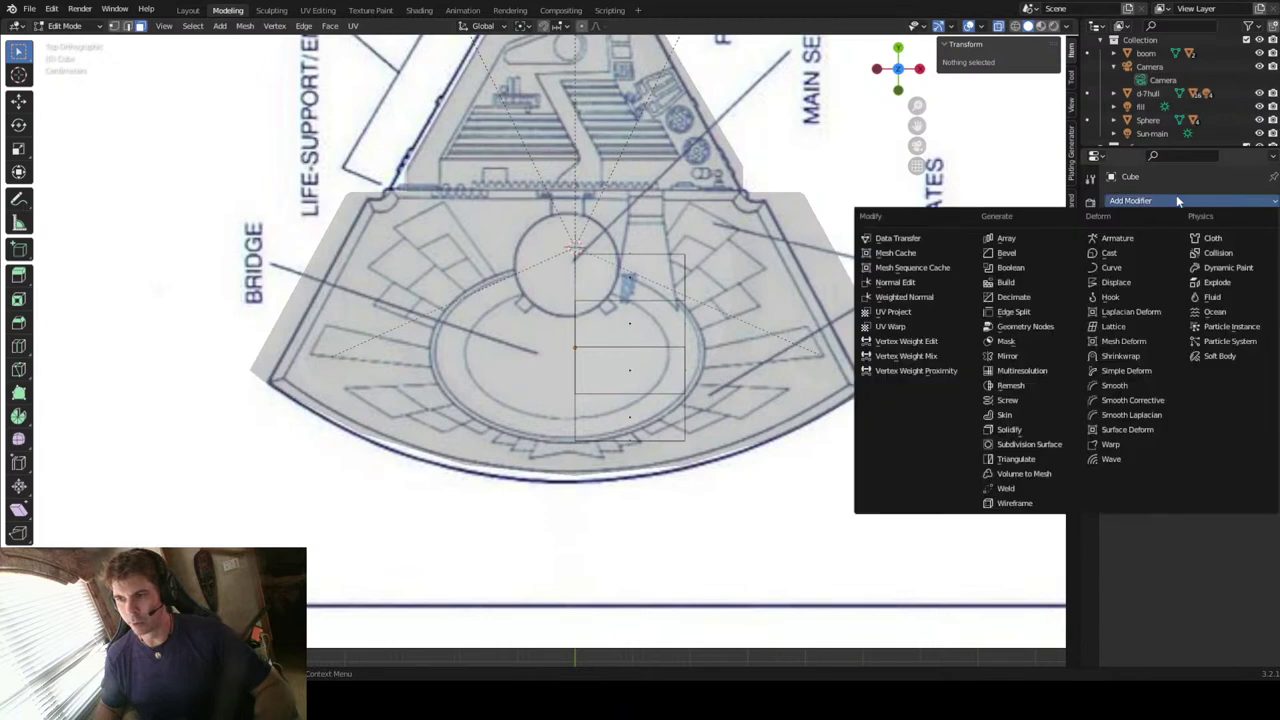
{"action": "left_click", "coordinate": [1008, 356]}
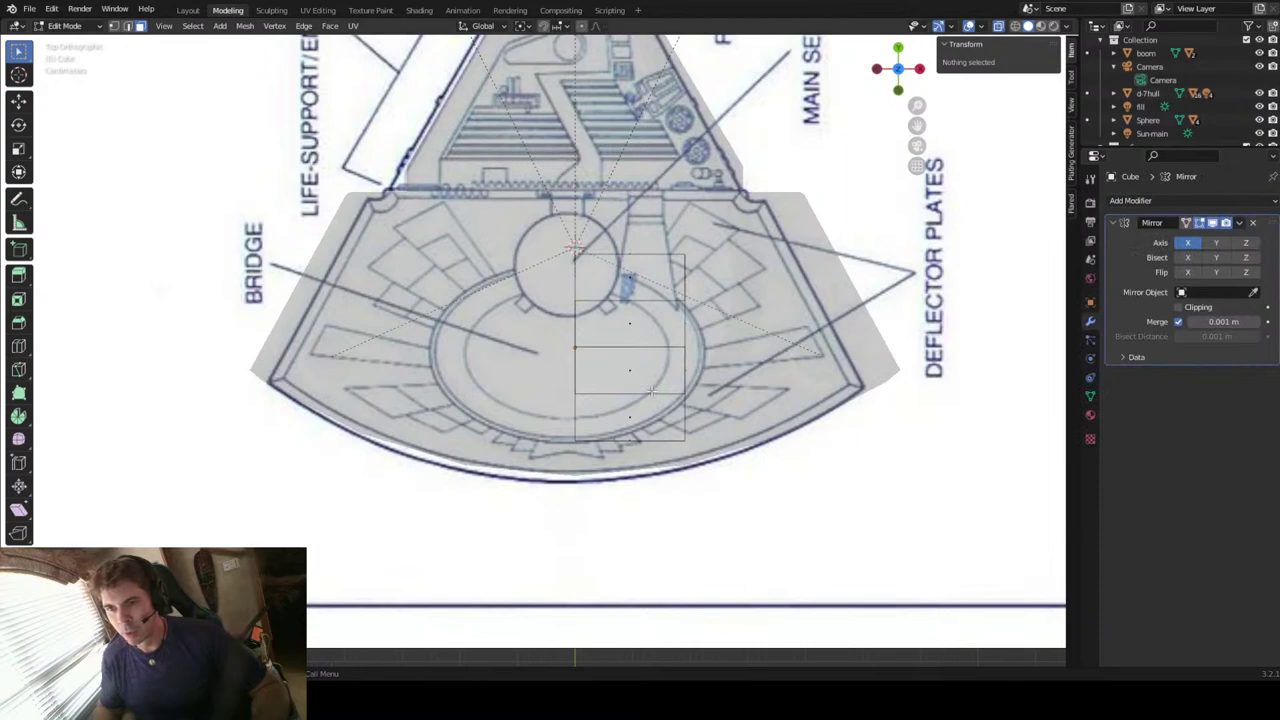
{"action": "mouse_move", "coordinate": [734, 466]}
{"action": "middle_mouse_down"}
{"action": "mouse_move", "coordinate": [731, 392]}
{"action": "mouse_move", "coordinate": [704, 371]}
{"action": "mouse_move", "coordinate": [689, 382]}
{"action": "middle_mouse_up"}
{"action": "key", "text": "alt+z"}
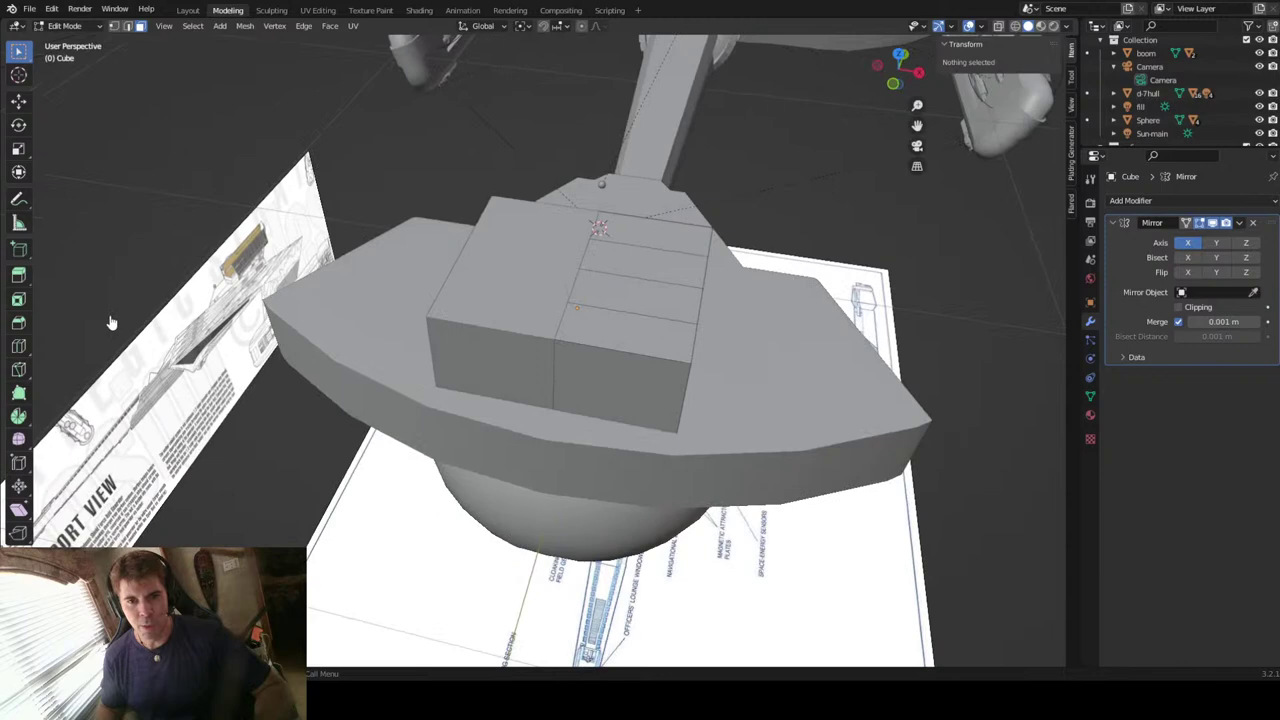
Step: Add a lengthwise loop cut through the middle of the remaining cube half, and return to the top view
{"action": "middle_click_drag", "start_coordinate": [540, 354], "coordinate": [510, 351]}
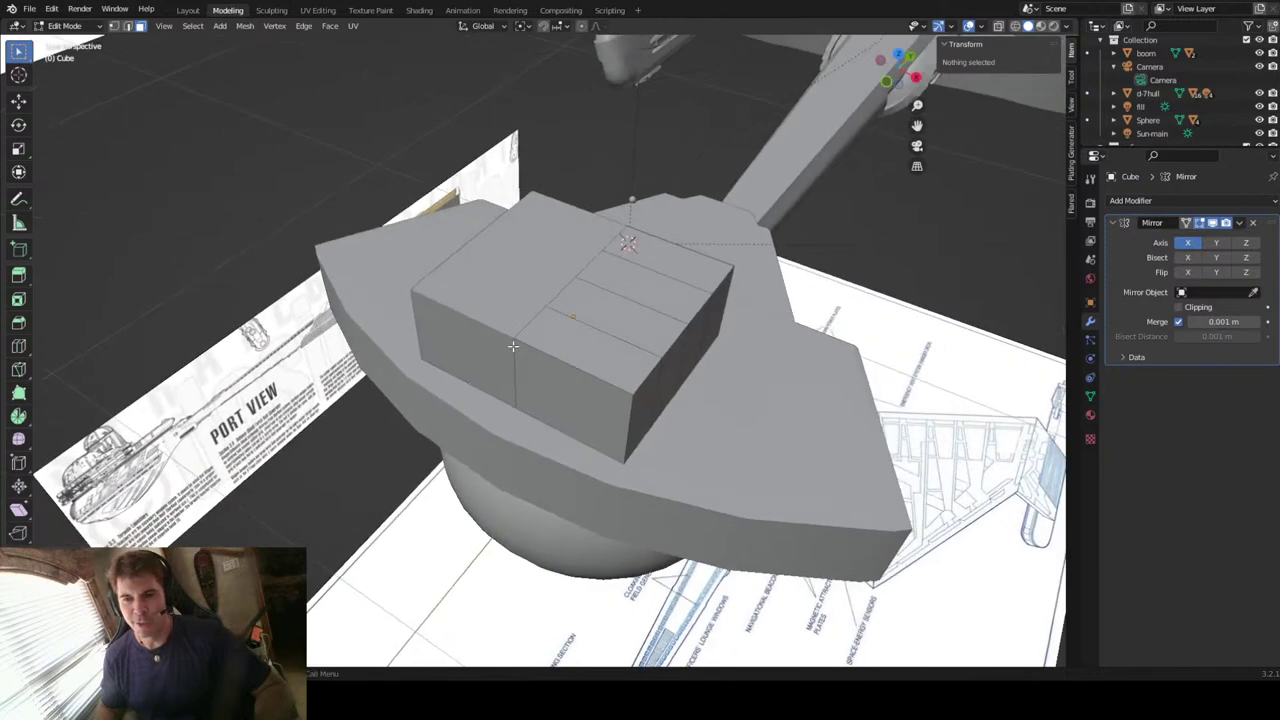
{"action": "left_click", "coordinate": [18, 345]}
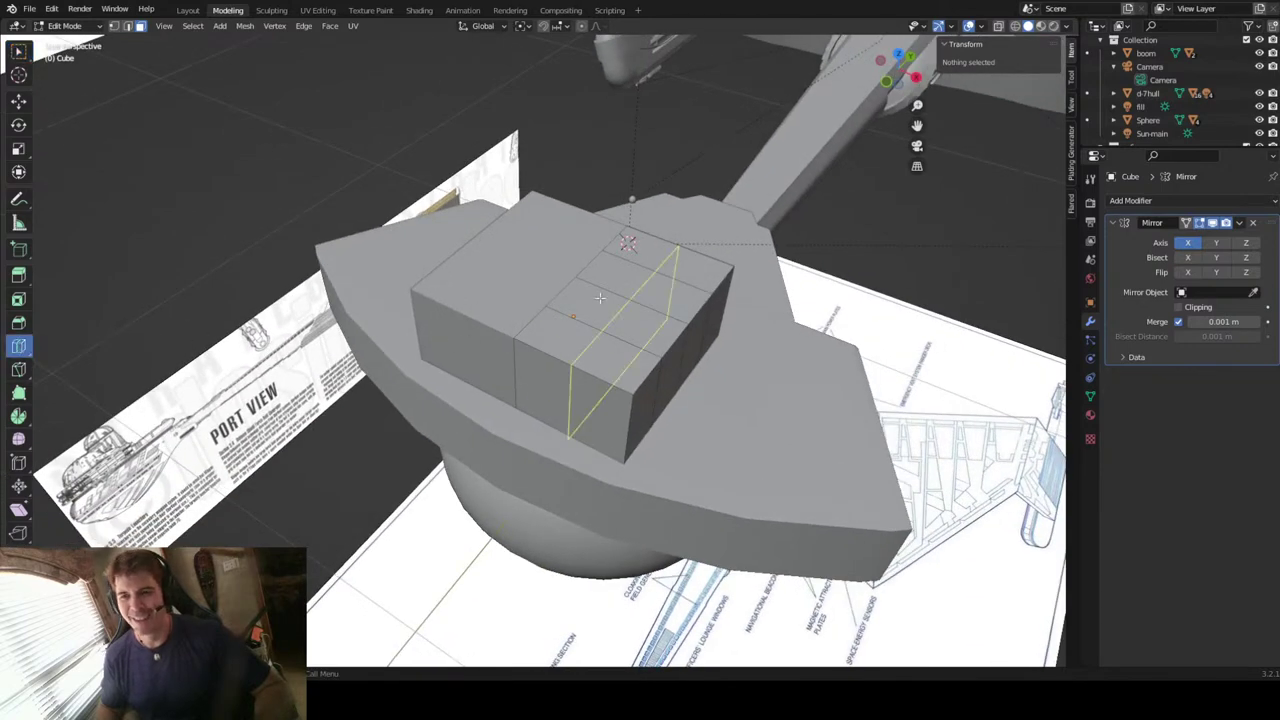
{"action": "left_click", "coordinate": [611, 291]}
{"action": "middle_click_drag", "start_coordinate": [796, 407], "coordinate": [757, 385]}
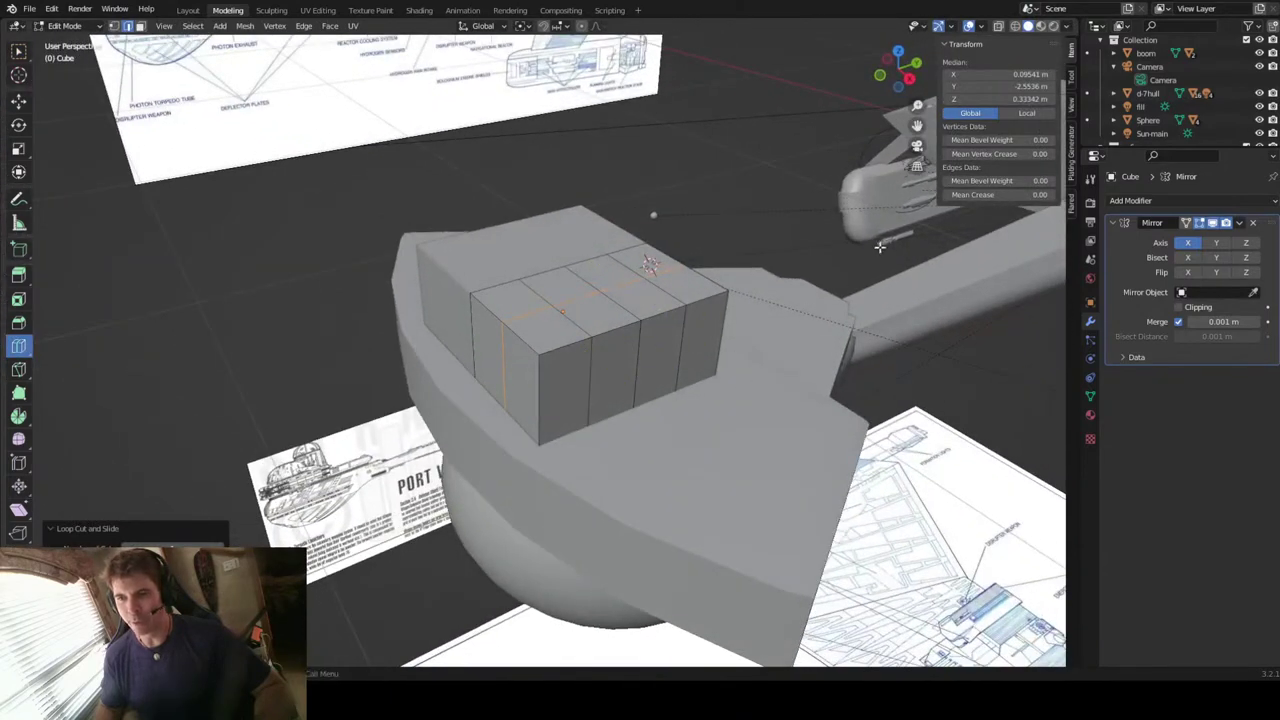
{"action": "left_click", "coordinate": [899, 52]}
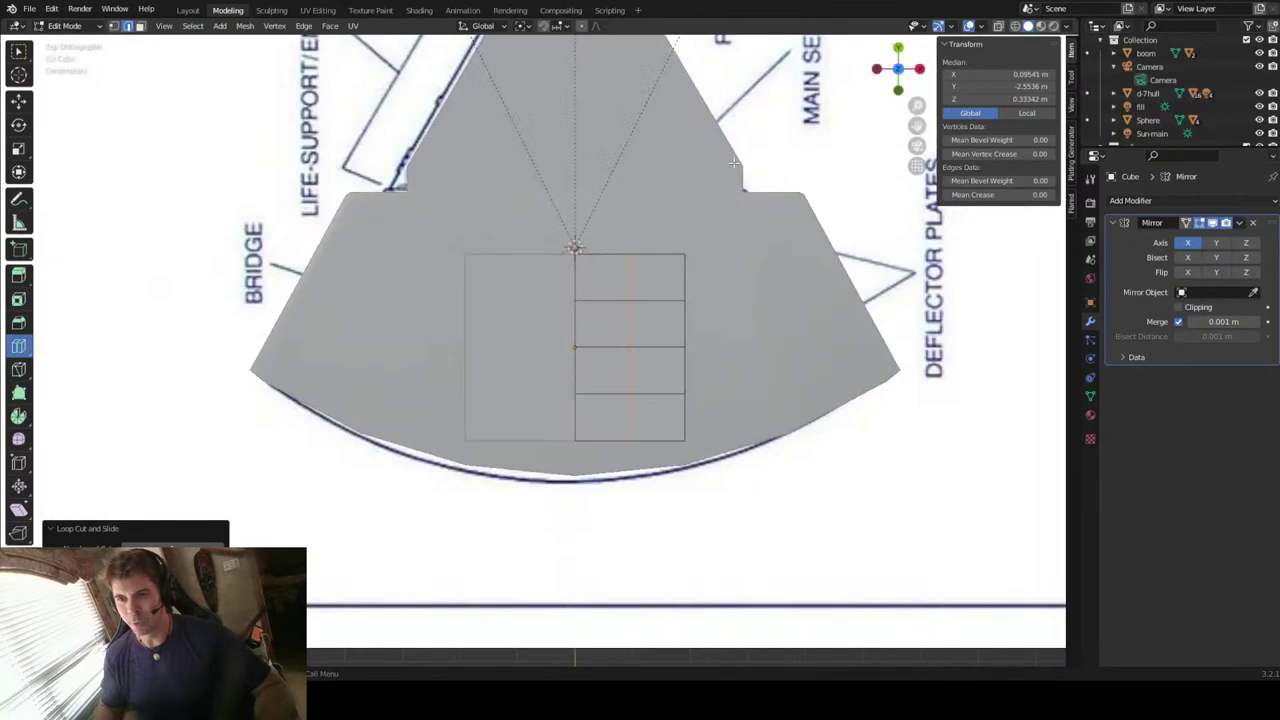
Step: With X-ray on, select the three middle vertices of the cube's outer side and move them outward about 0.029 m along X
{"action": "key", "text": "alt+z"}
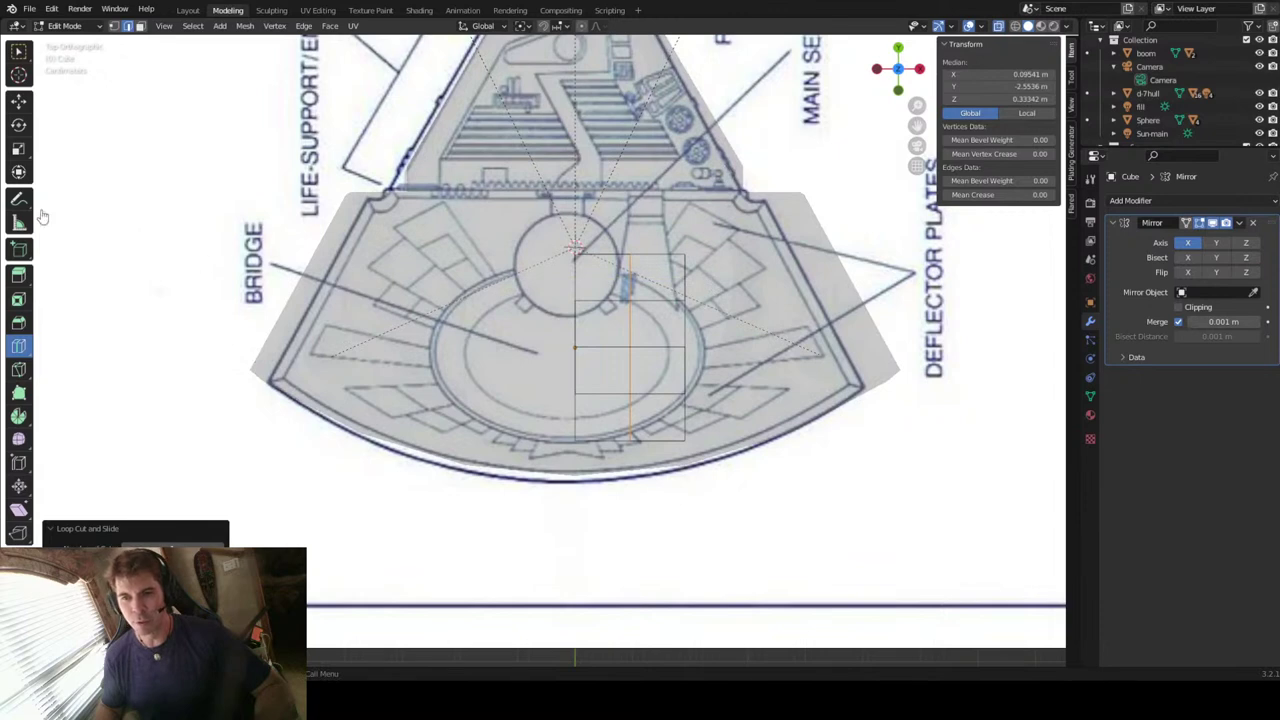
{"action": "left_click", "coordinate": [20, 53]}
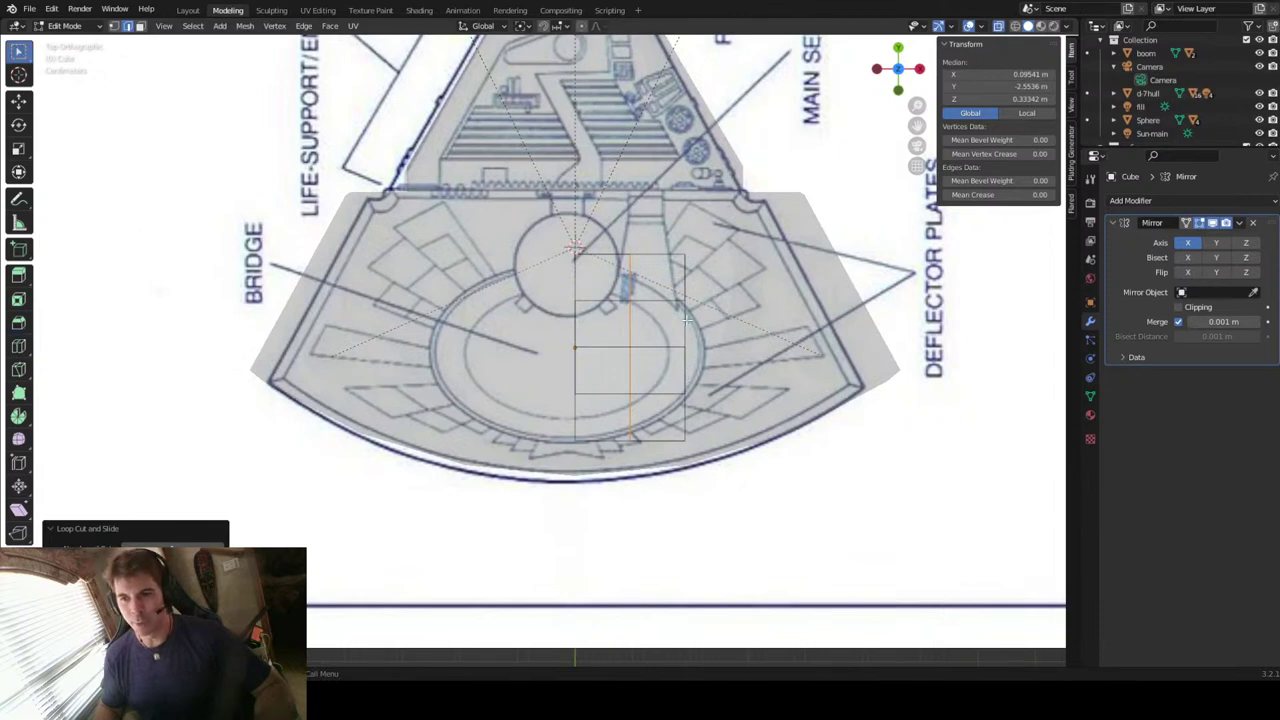
{"action": "left_click", "coordinate": [727, 275]}
{"action": "left_click_drag", "start_coordinate": [707, 306], "coordinate": [683, 324]}
{"action": "left_click_drag", "start_coordinate": [663, 393], "coordinate": [663, 395]}
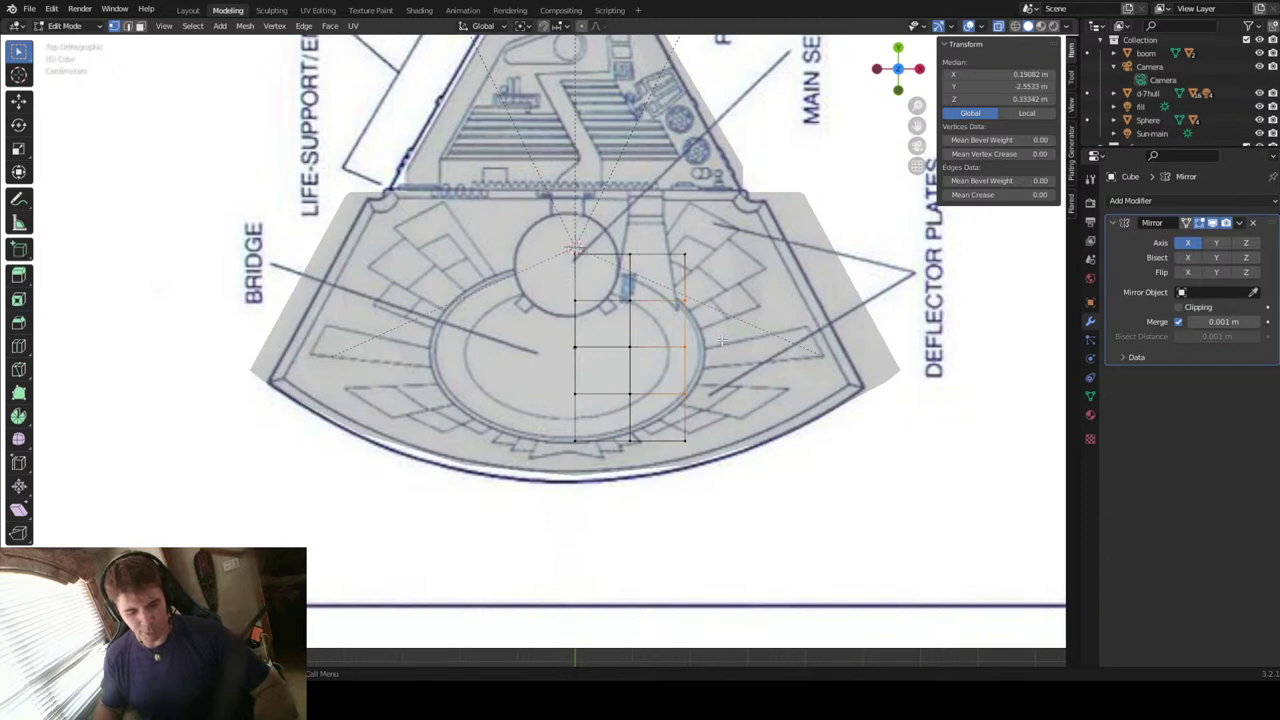
{"action": "key", "text": "g"}
{"action": "key", "text": "x"}
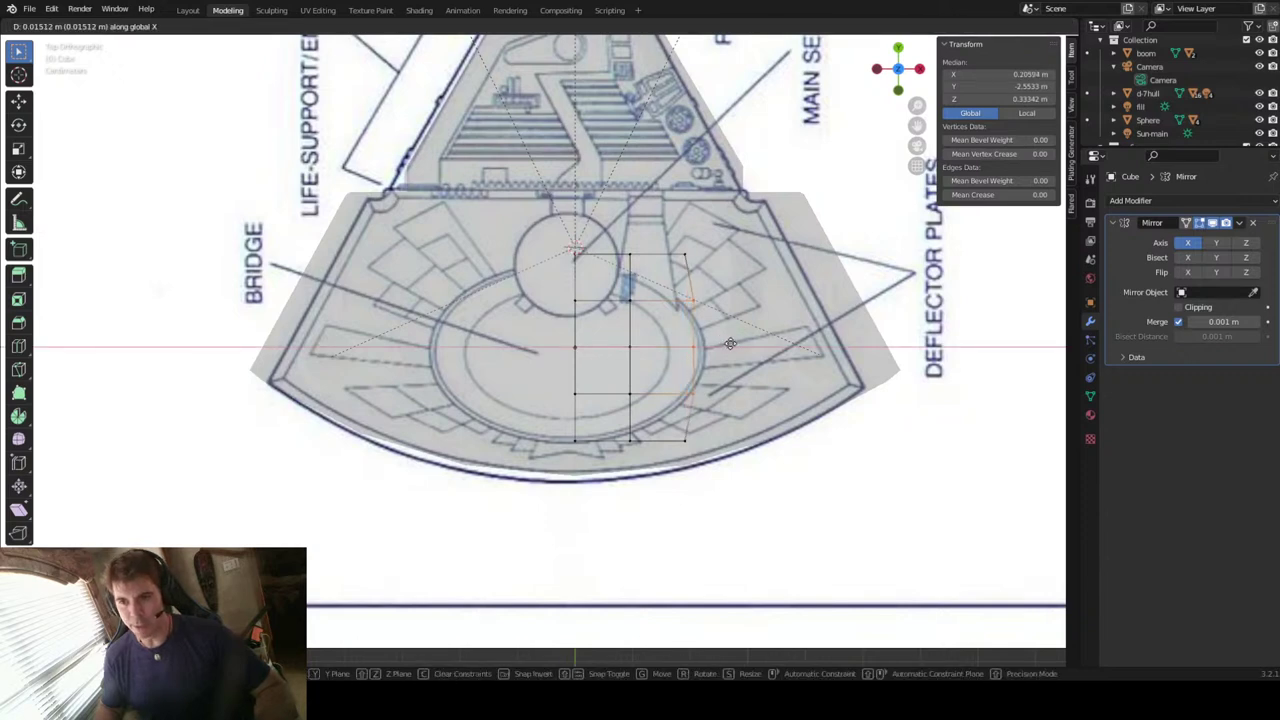
{"action": "left_click", "coordinate": [738, 346]}
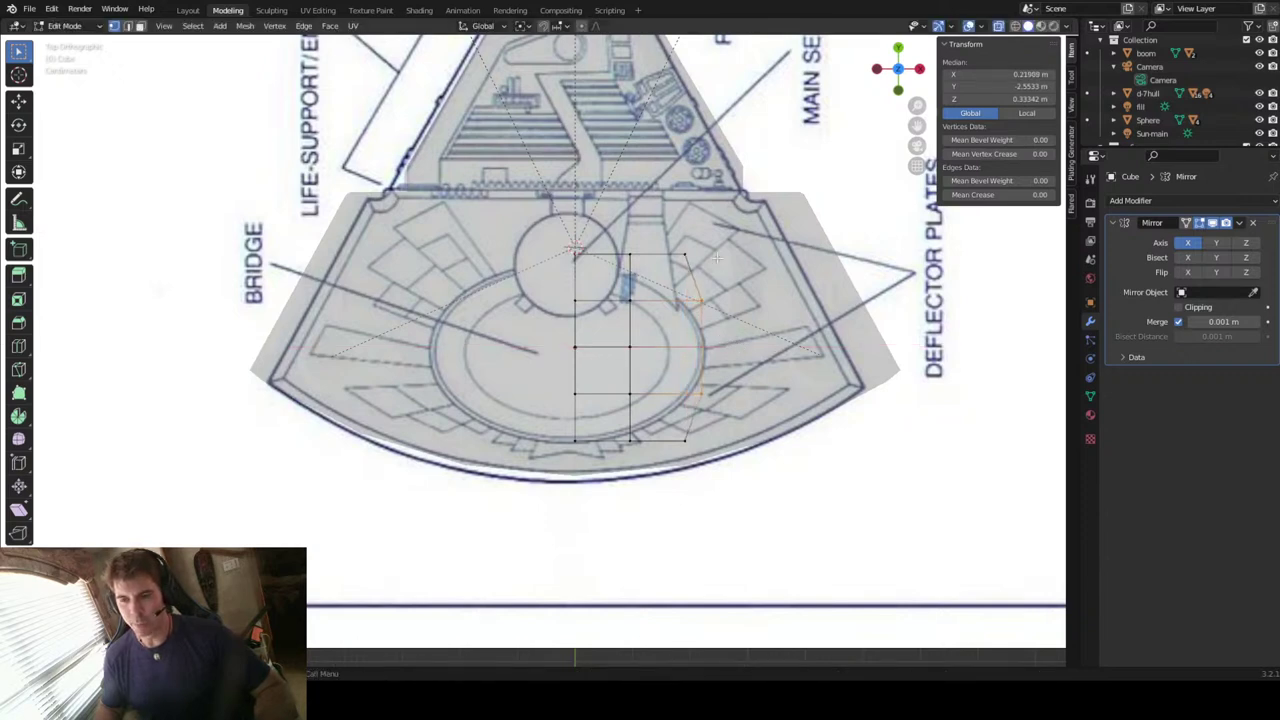
Step: Move only the central vertex of the outer side outward about 0.005 m along X to follow the bridge outline
{"action": "left_click_drag", "start_coordinate": [716, 233], "coordinate": [562, 276]}
{"action": "left_click", "coordinate": [738, 340]}
{"action": "key", "text": "g"}
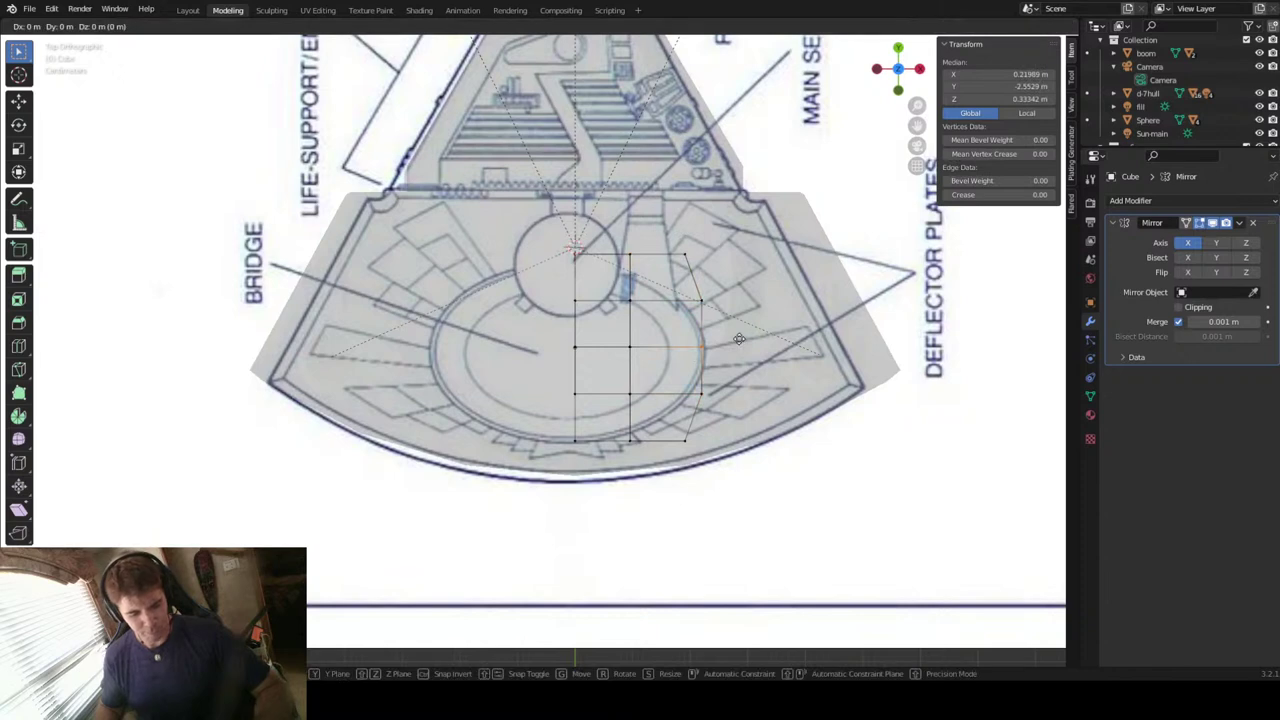
{"action": "key", "text": "x"}
{"action": "left_click", "coordinate": [742, 341]}
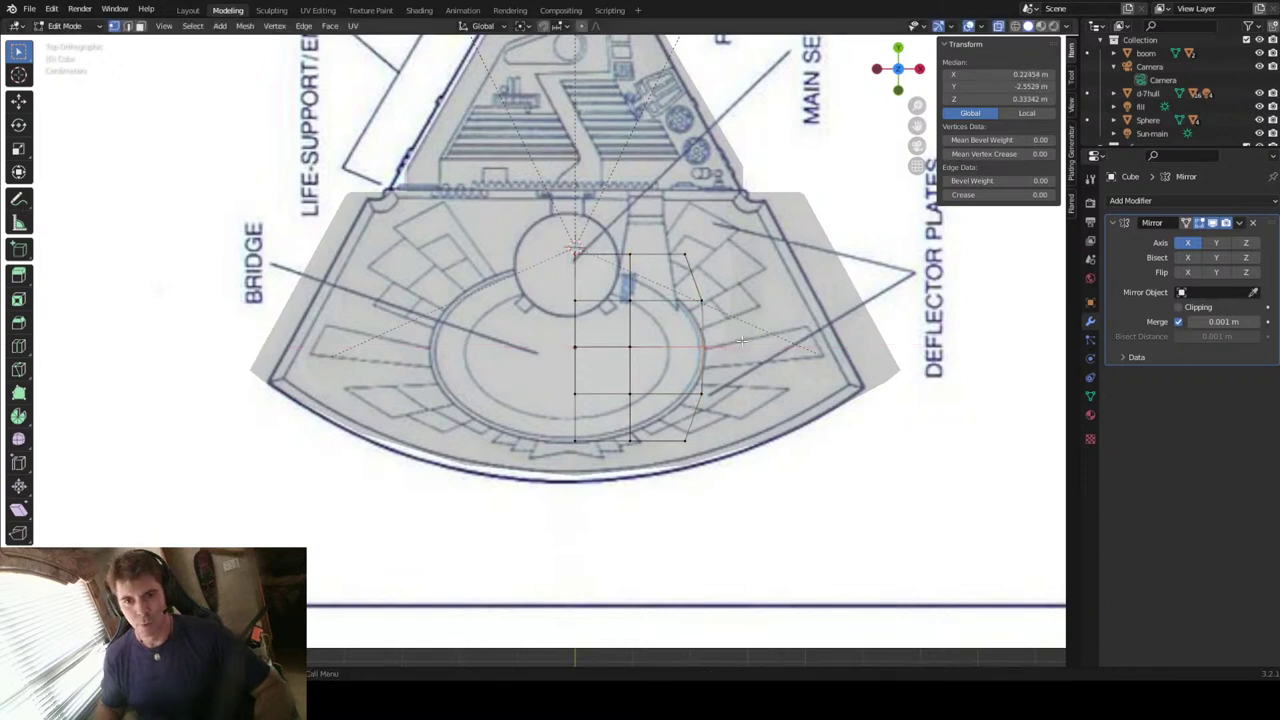
Step: Examine the rounded block in perspective, front and right views, comparing its height and position with the bridge on the blueprints
{"action": "key", "text": "KP_5"}
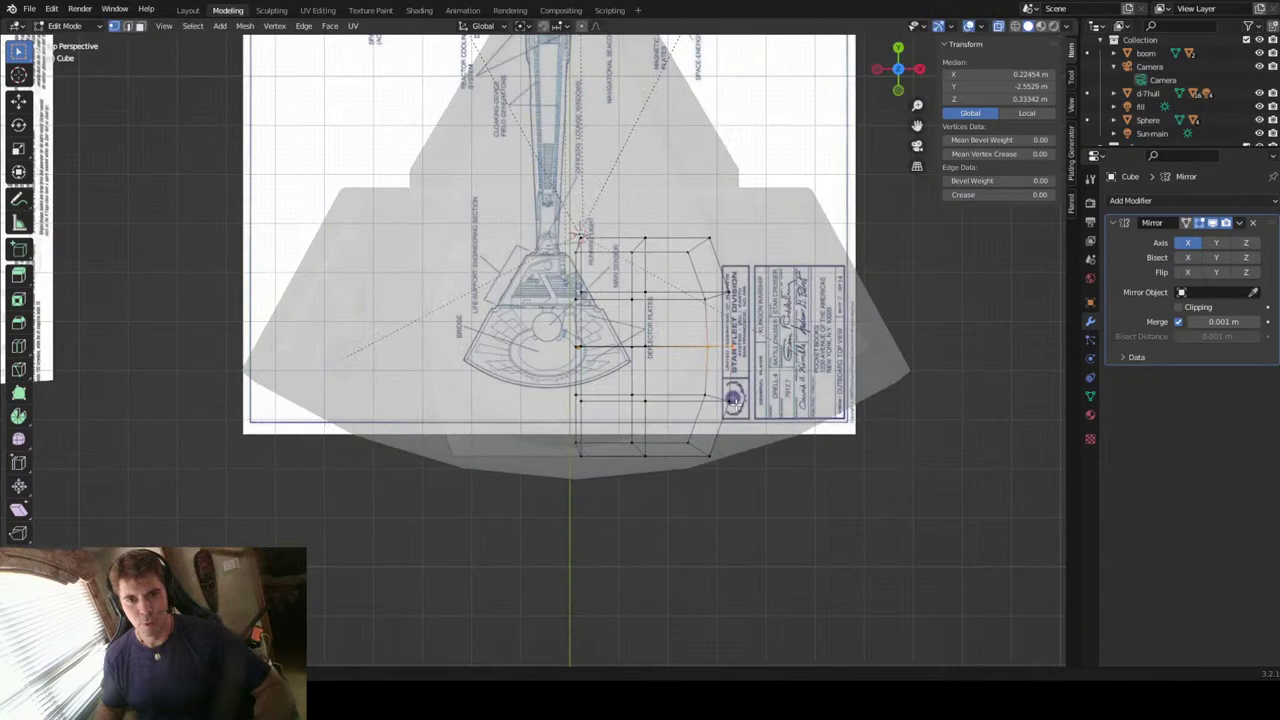
{"action": "middle_click_drag", "start_coordinate": [733, 399], "coordinate": [628, 430]}
{"action": "key", "text": "alt+z"}
{"action": "middle_click_drag", "start_coordinate": [860, 120], "coordinate": [873, 110]}
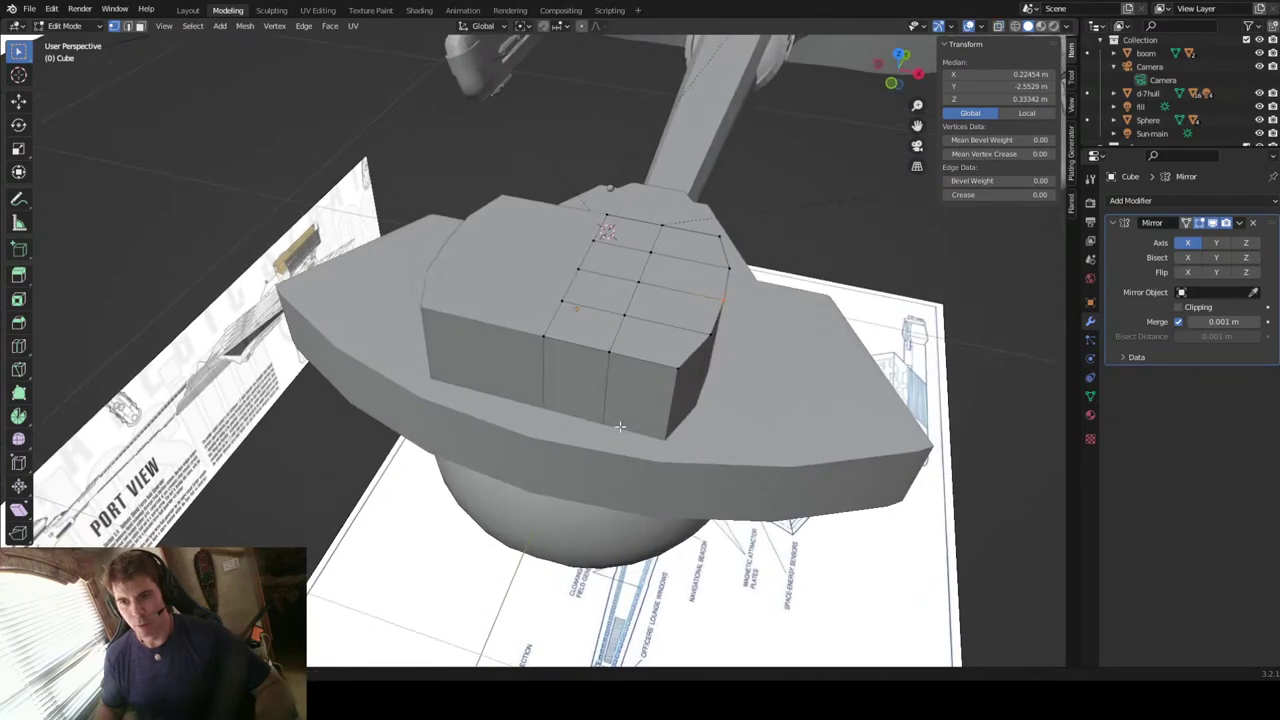
{"action": "left_click", "coordinate": [890, 85]}
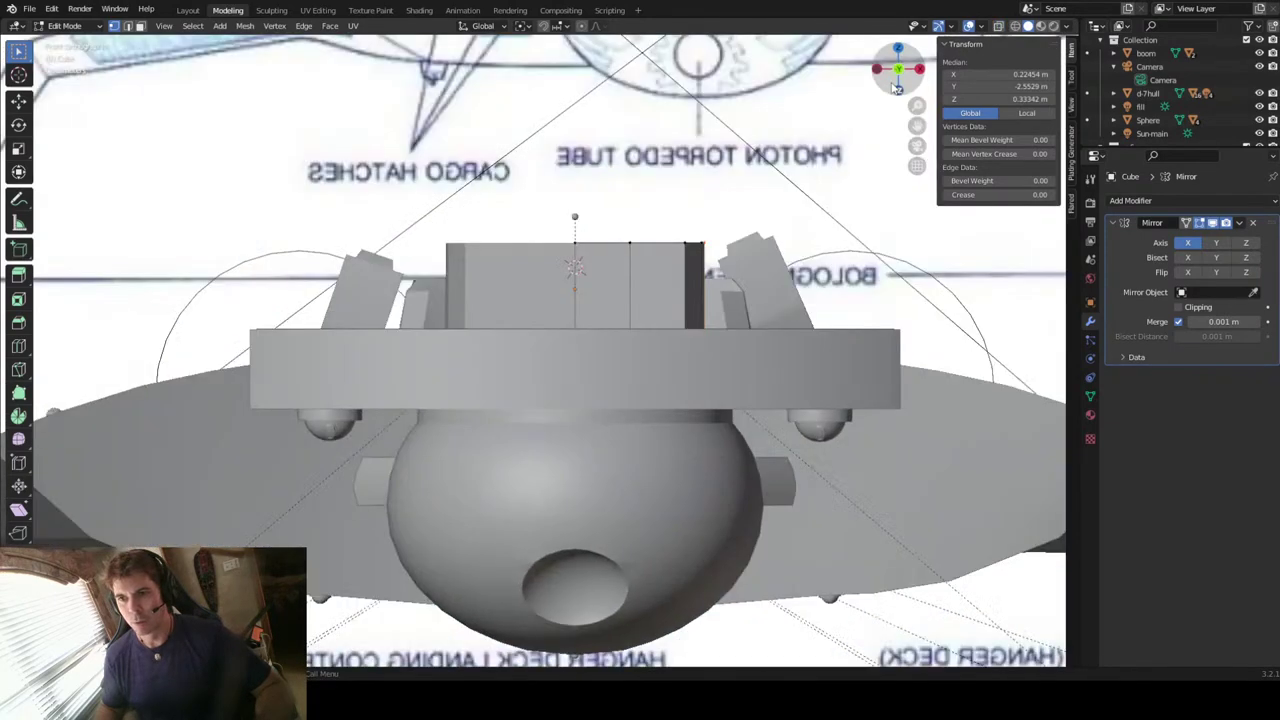
{"action": "key", "text": "alt+z"}
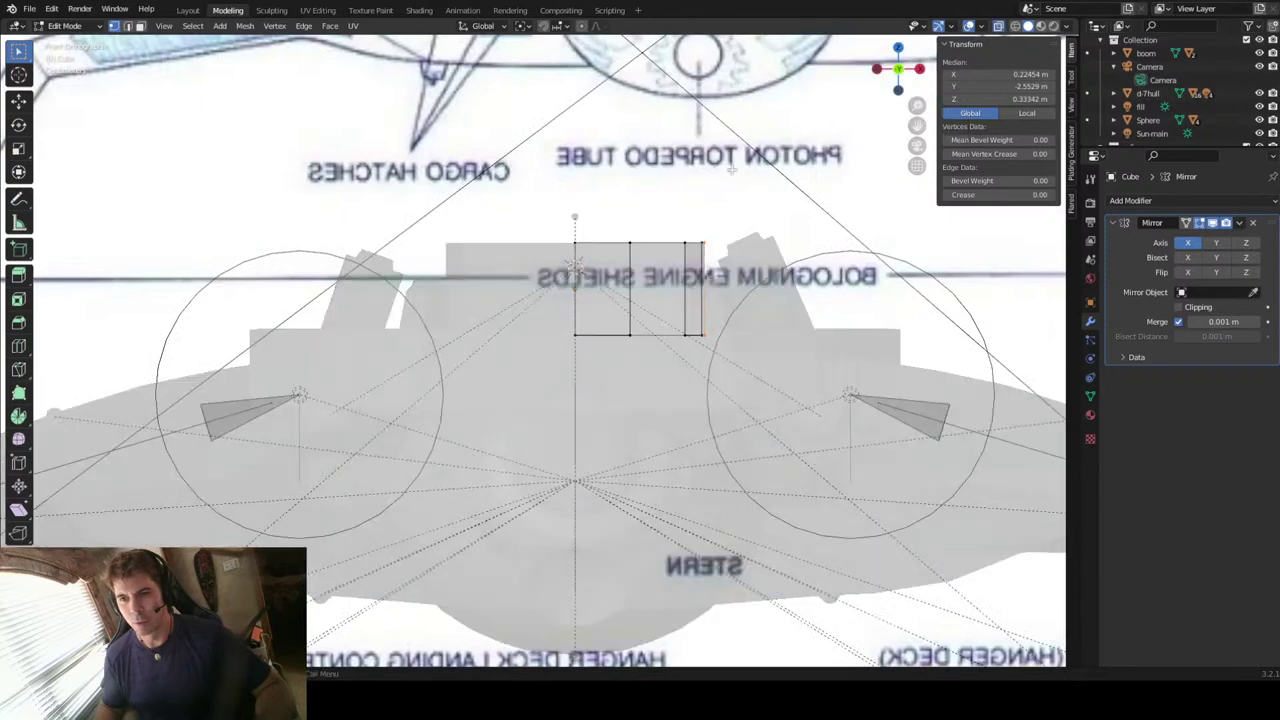
{"action": "scroll", "coordinate": [702, 200], "scroll_direction": "down", "scroll_amount": 4}
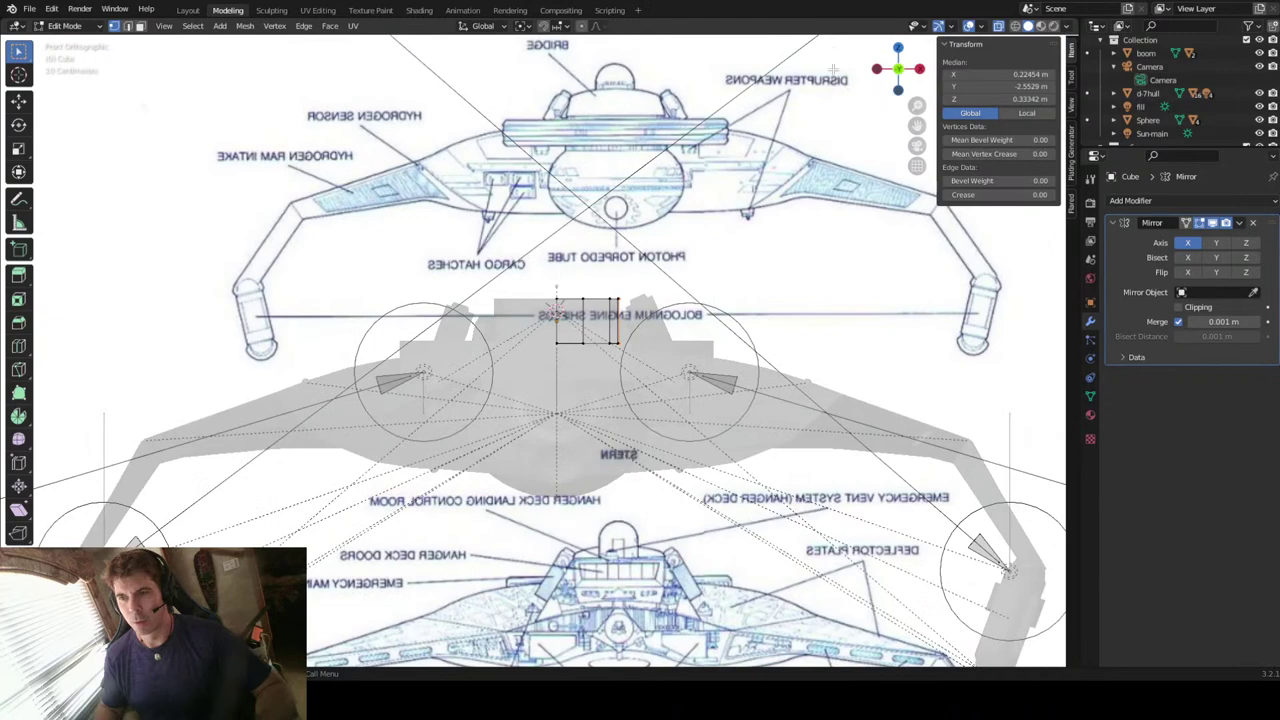
{"action": "left_click", "coordinate": [920, 68]}
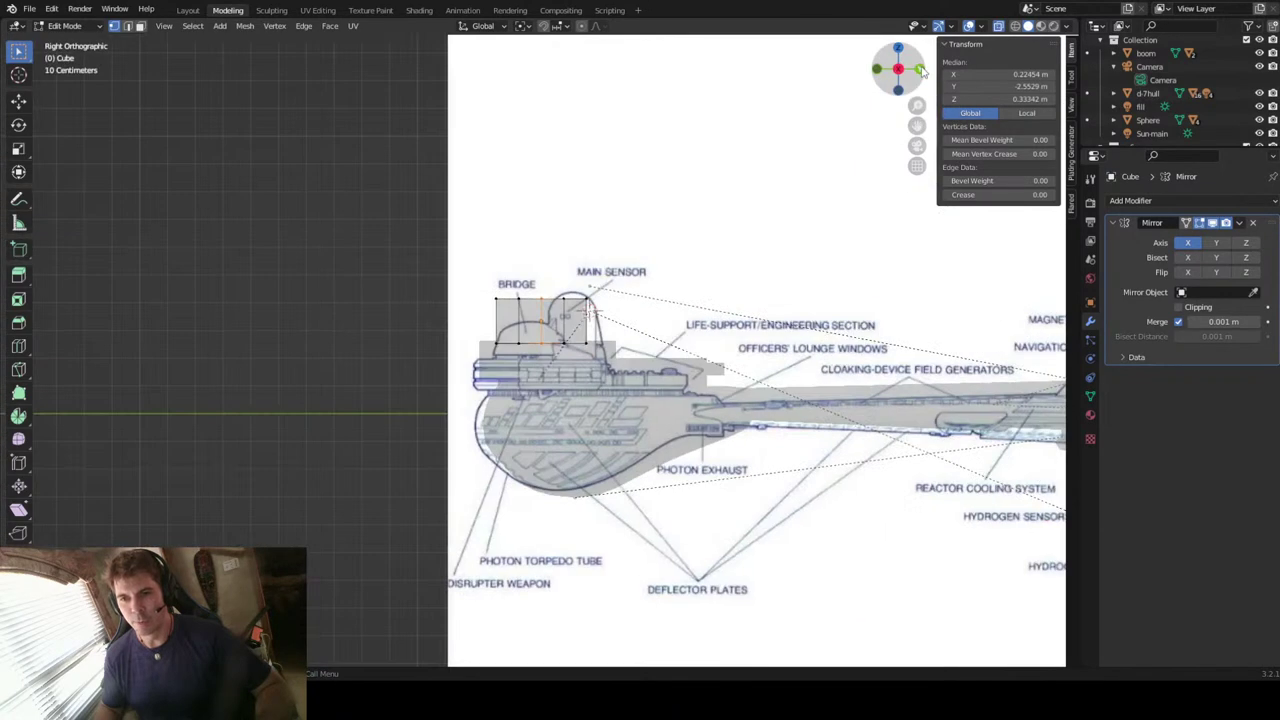
{"action": "scroll", "coordinate": [515, 219], "scroll_direction": "up", "scroll_amount": 6}
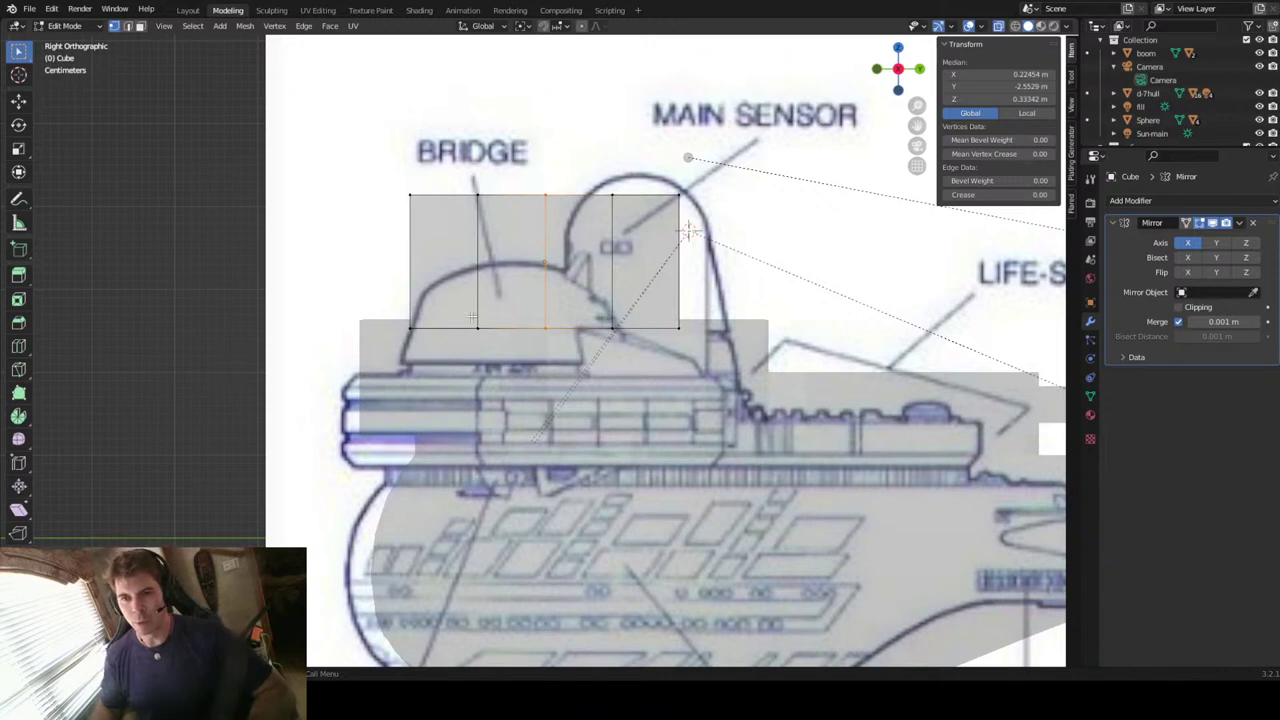
{"action": "scroll", "coordinate": [472, 317], "scroll_direction": "down", "scroll_amount": 1}
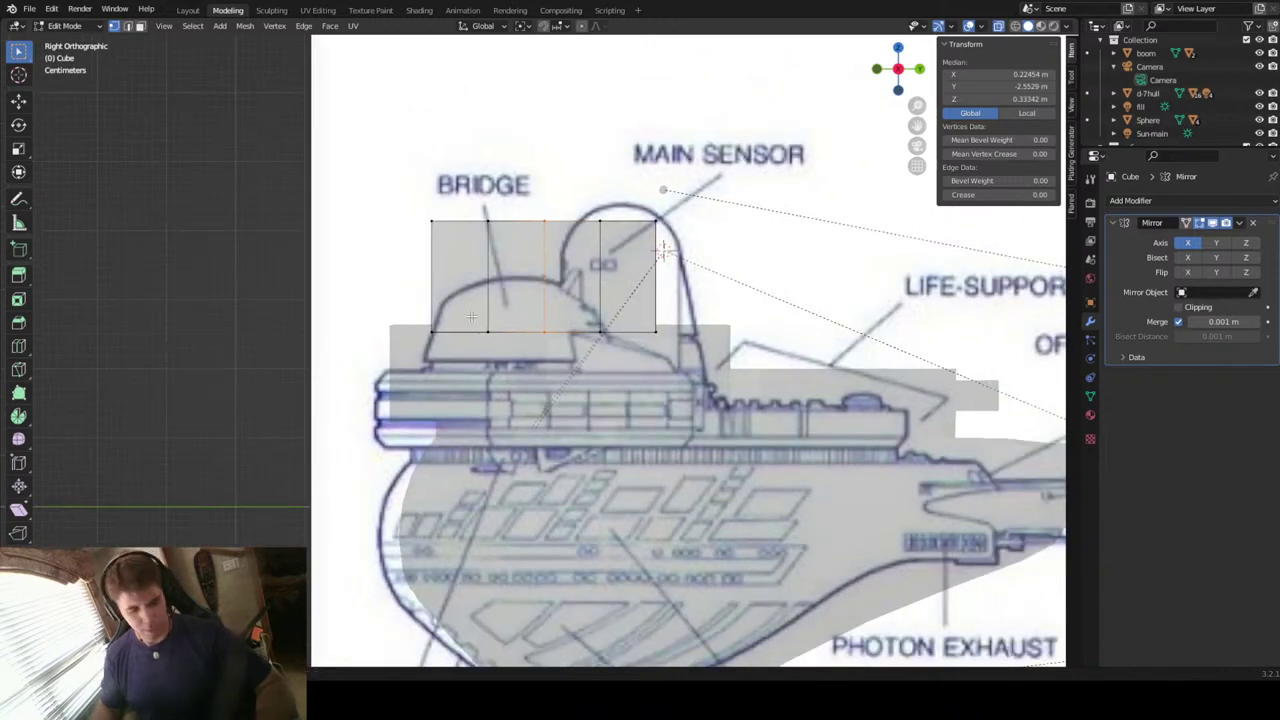
{"action": "key", "text": "alt+z"}
{"action": "key", "text": "alt+z"}
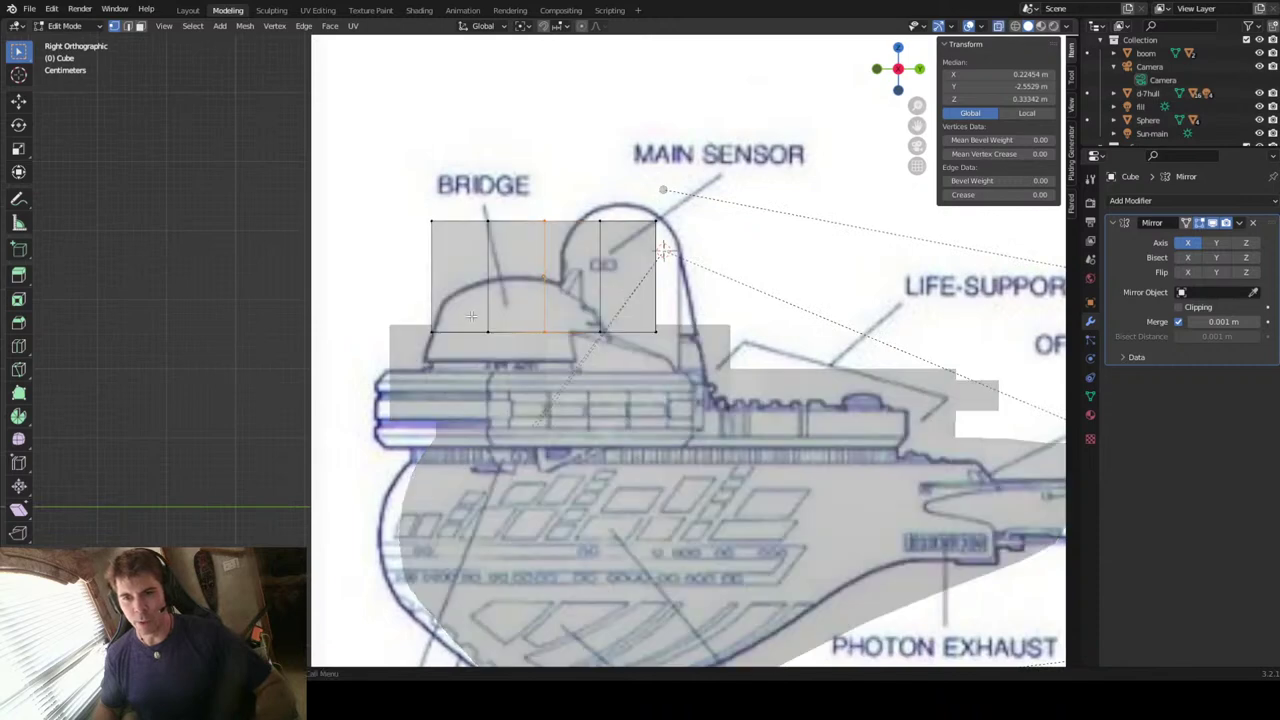
{"action": "scroll", "coordinate": [472, 317], "scroll_direction": "down", "scroll_amount": 4}
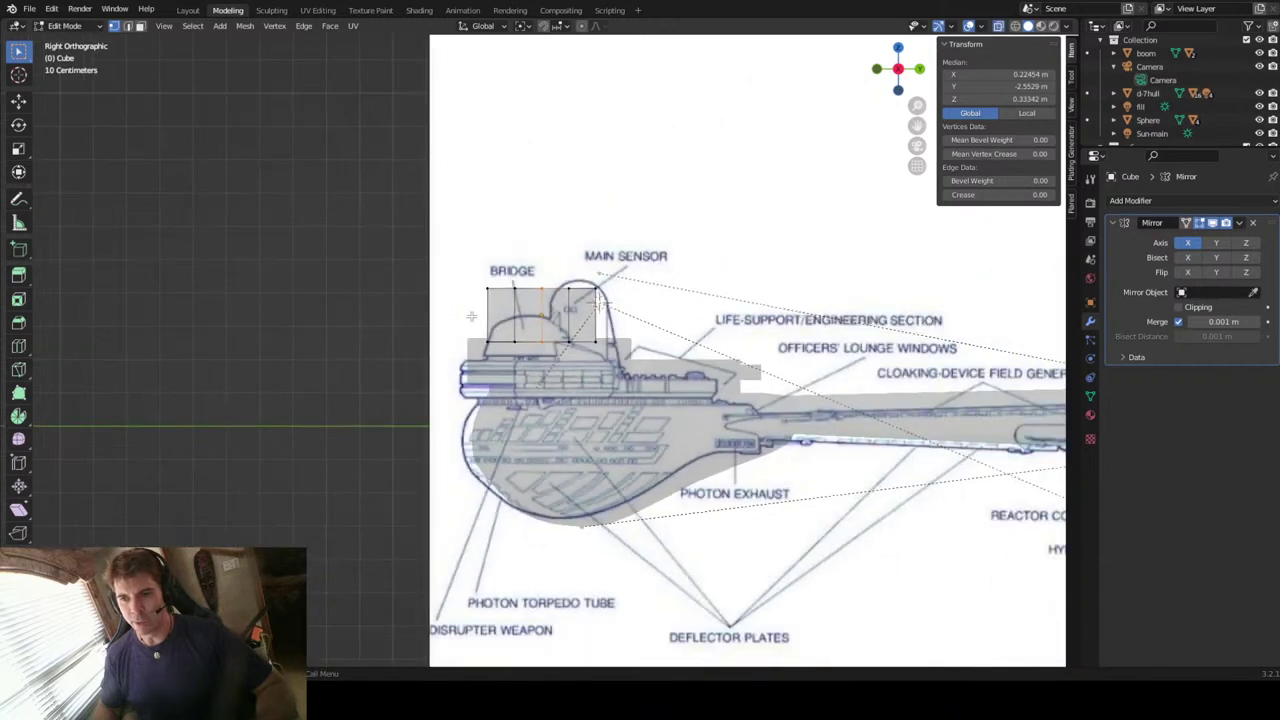
Step: Clear the selection and scale the whole cube up uniformly in Object Mode to about 0.476 × 0.344 × 0.171 m
{"action": "left_click", "coordinate": [658, 172]}
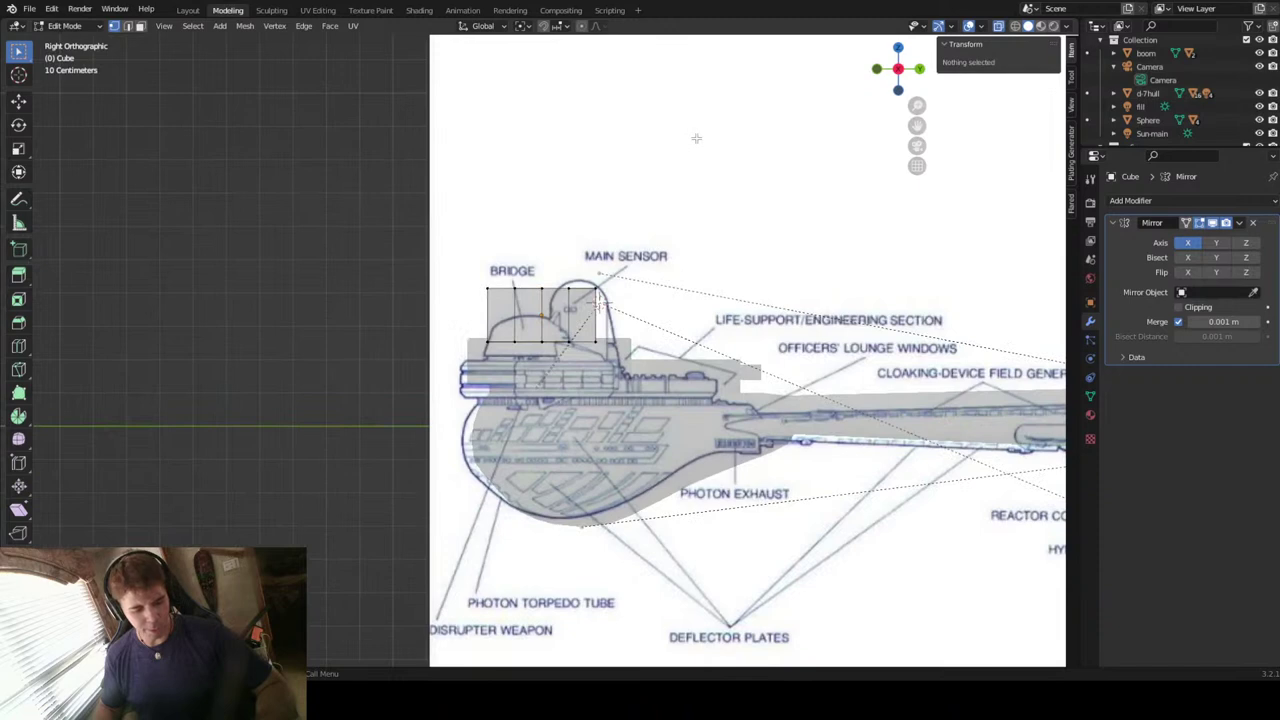
{"action": "key", "text": "Tab"}
{"action": "key", "text": "s"}
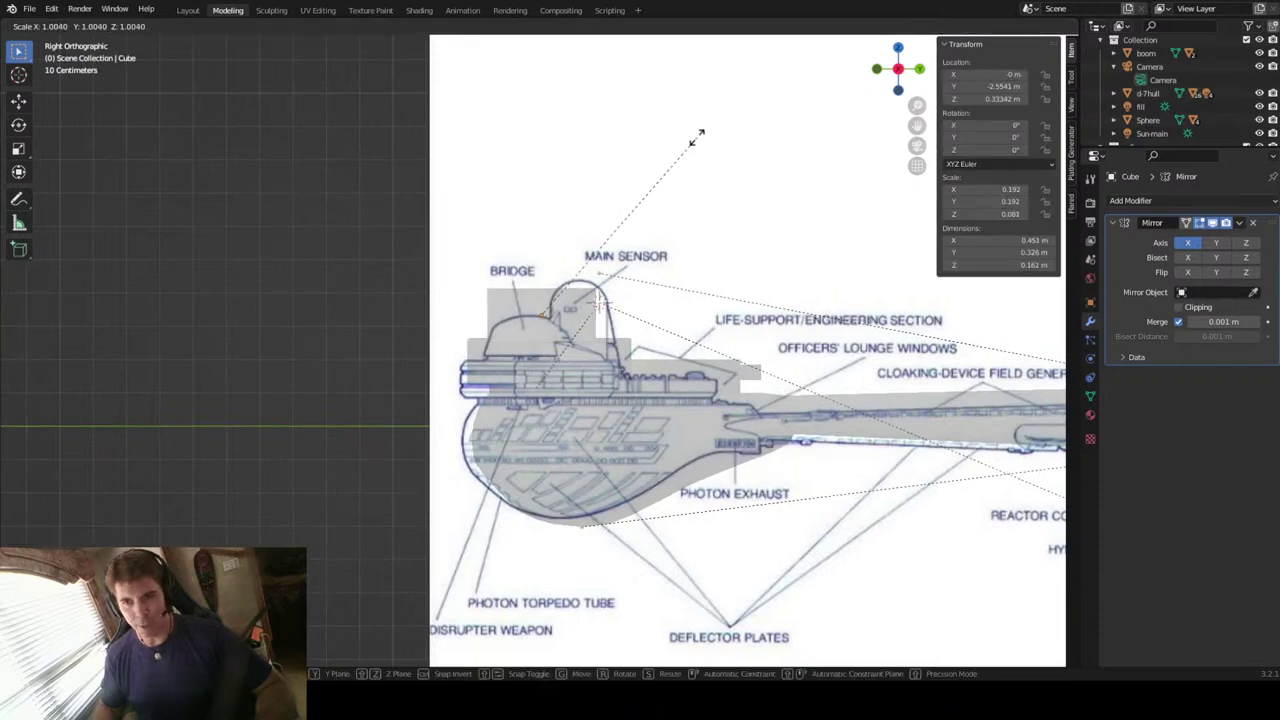
{"action": "right_click", "coordinate": [700, 123]}
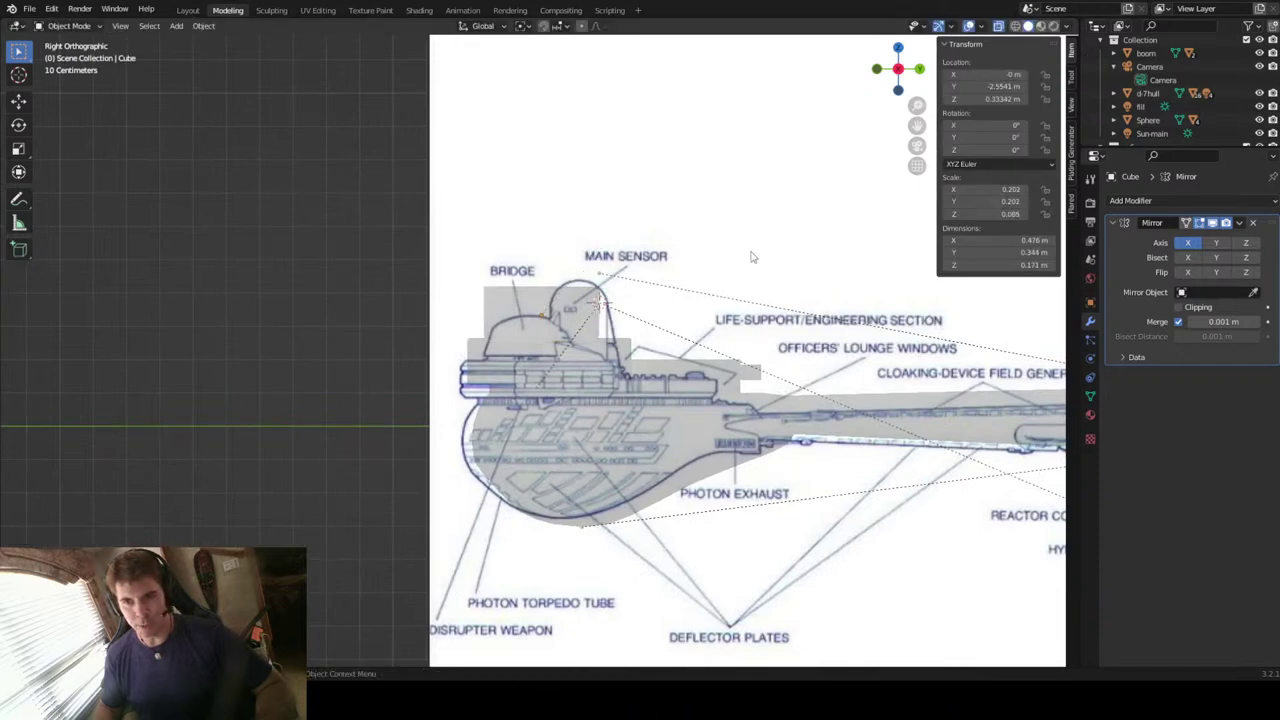
Step: Select the side-view blueprint image and scale it down uniformly to 0.987
{"action": "left_click", "coordinate": [781, 208]}
{"action": "key", "text": "s"}
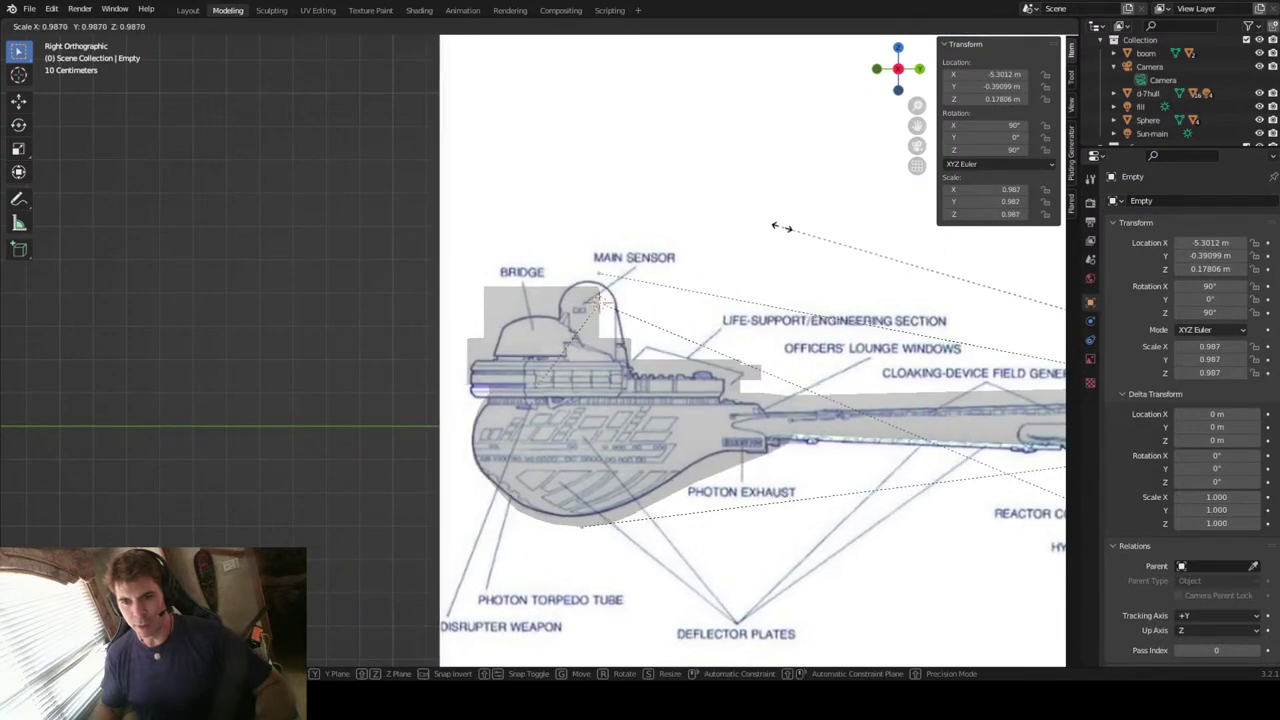
{"action": "left_click", "coordinate": [788, 231]}
{"action": "scroll", "coordinate": [595, 336], "scroll_direction": "up", "scroll_amount": 1}
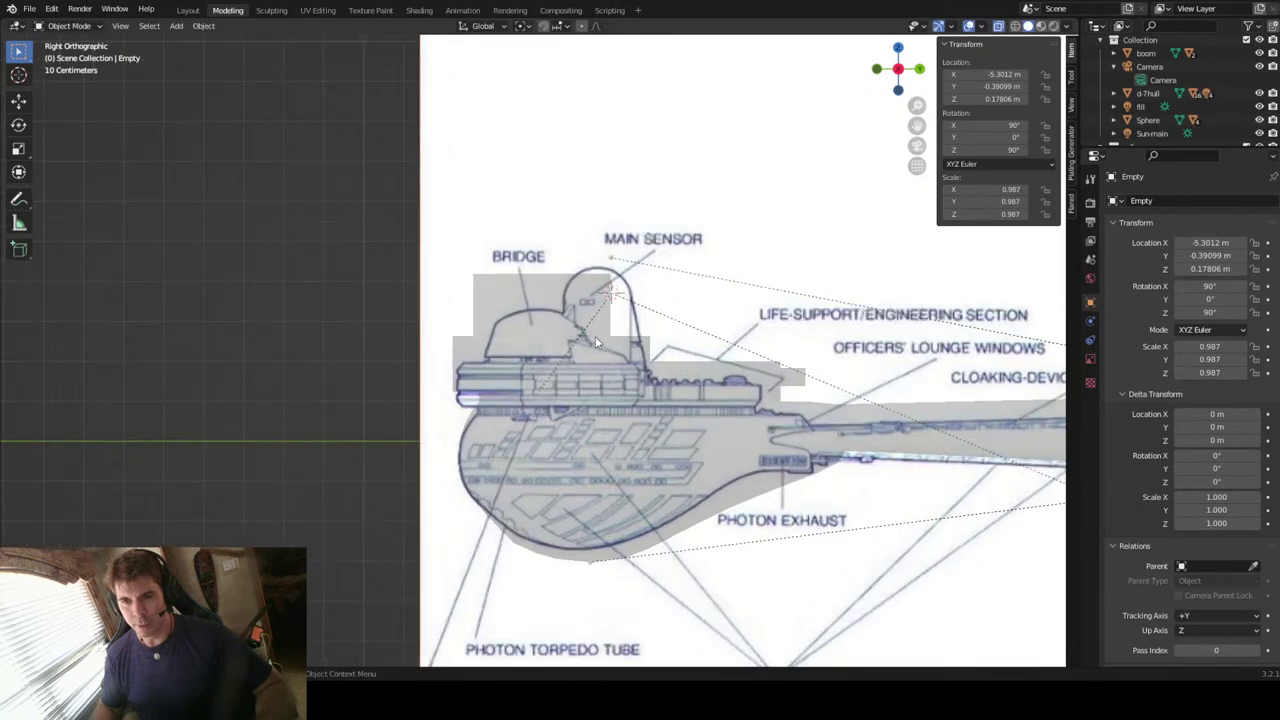
Step: Select the ship's head and examine it from the front against the blueprint with X-ray off
{"action": "left_click", "coordinate": [472, 364]}
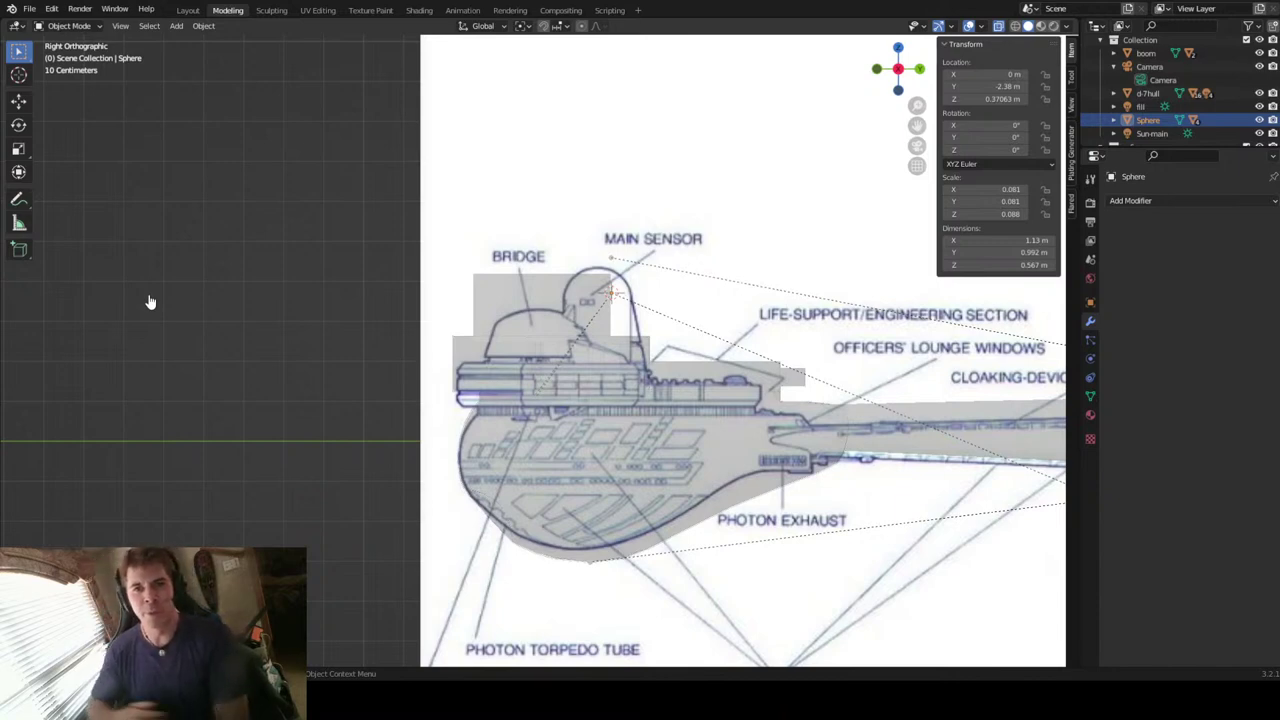
{"action": "middle_click_drag", "start_coordinate": [603, 222], "coordinate": [720, 235]}
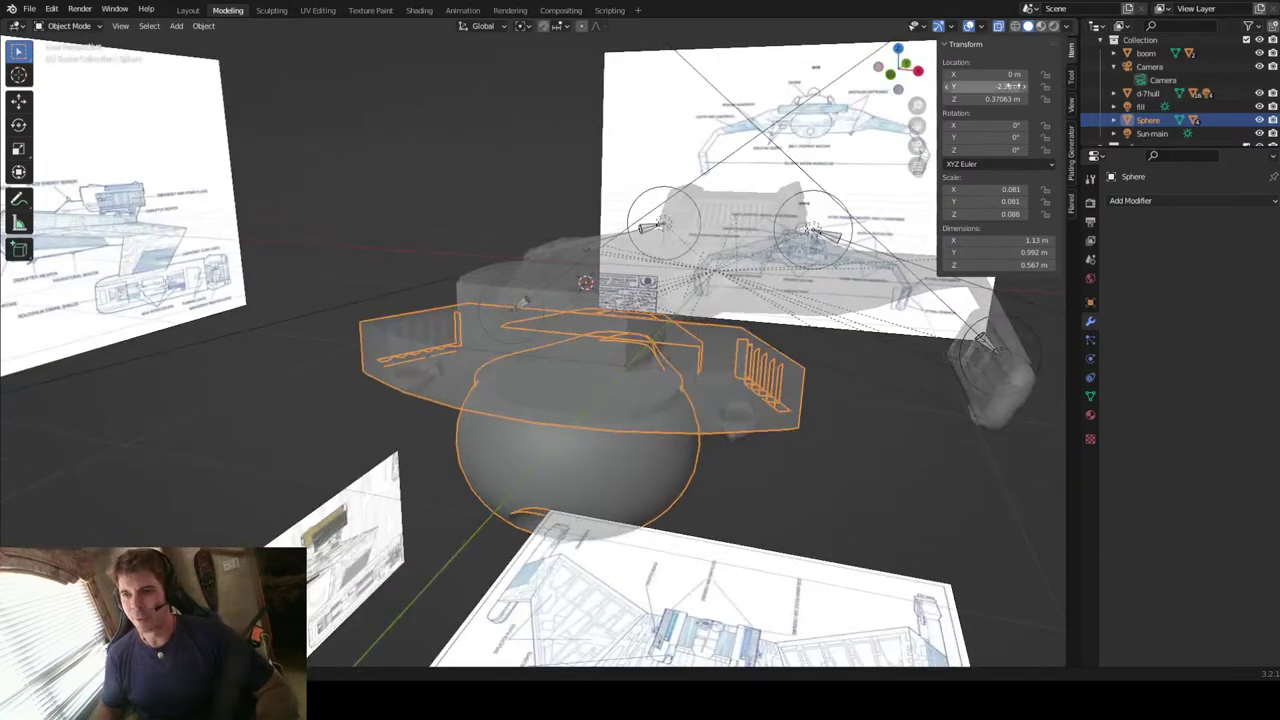
{"action": "left_click", "coordinate": [891, 76]}
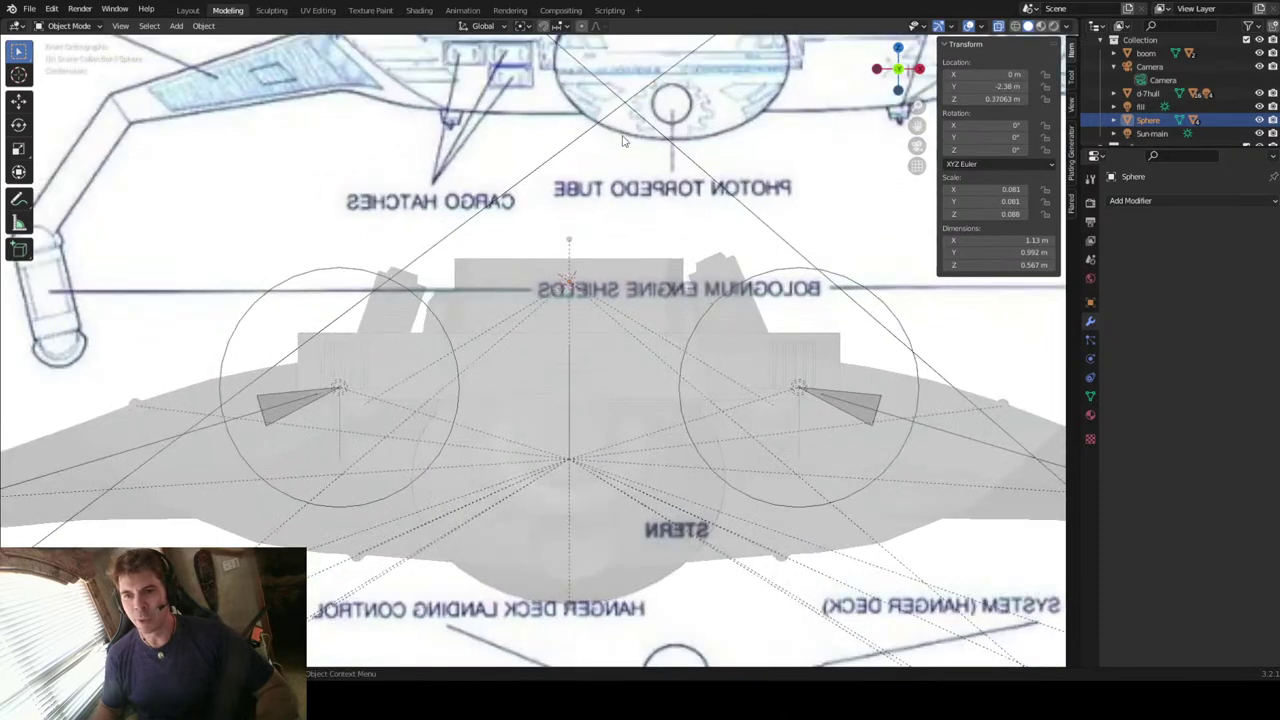
{"action": "key", "text": "alt+z"}
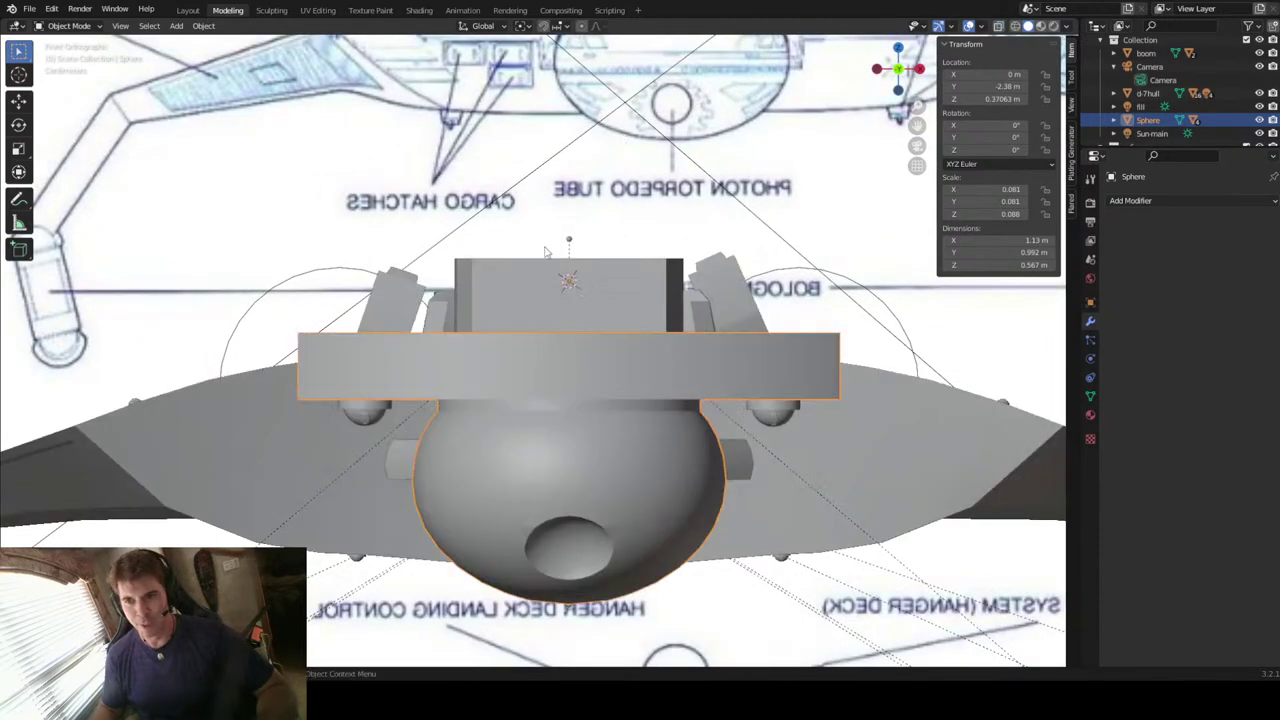
{"action": "scroll", "coordinate": [571, 222], "scroll_direction": "up", "scroll_amount": 1}
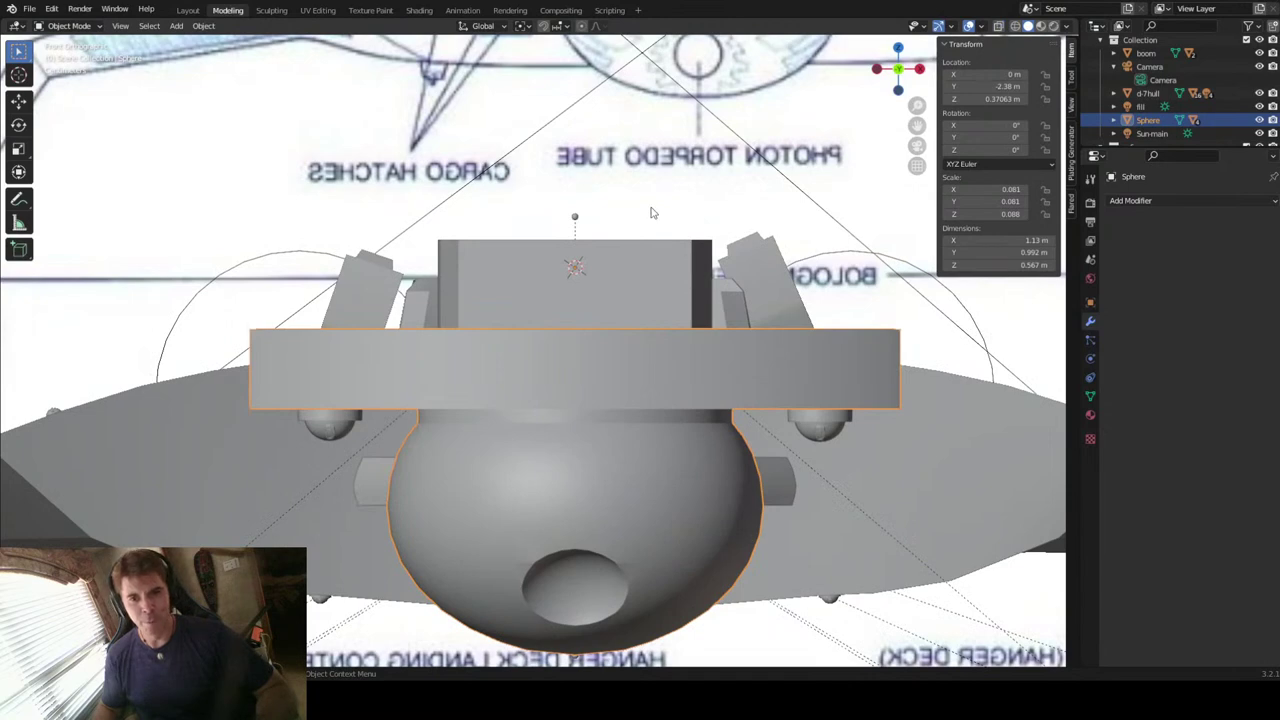
Step: Put the bridge cube in Edit Mode, box-select its top front vertices, and show them with X-ray in the right view
{"action": "key", "text": "Tab"}
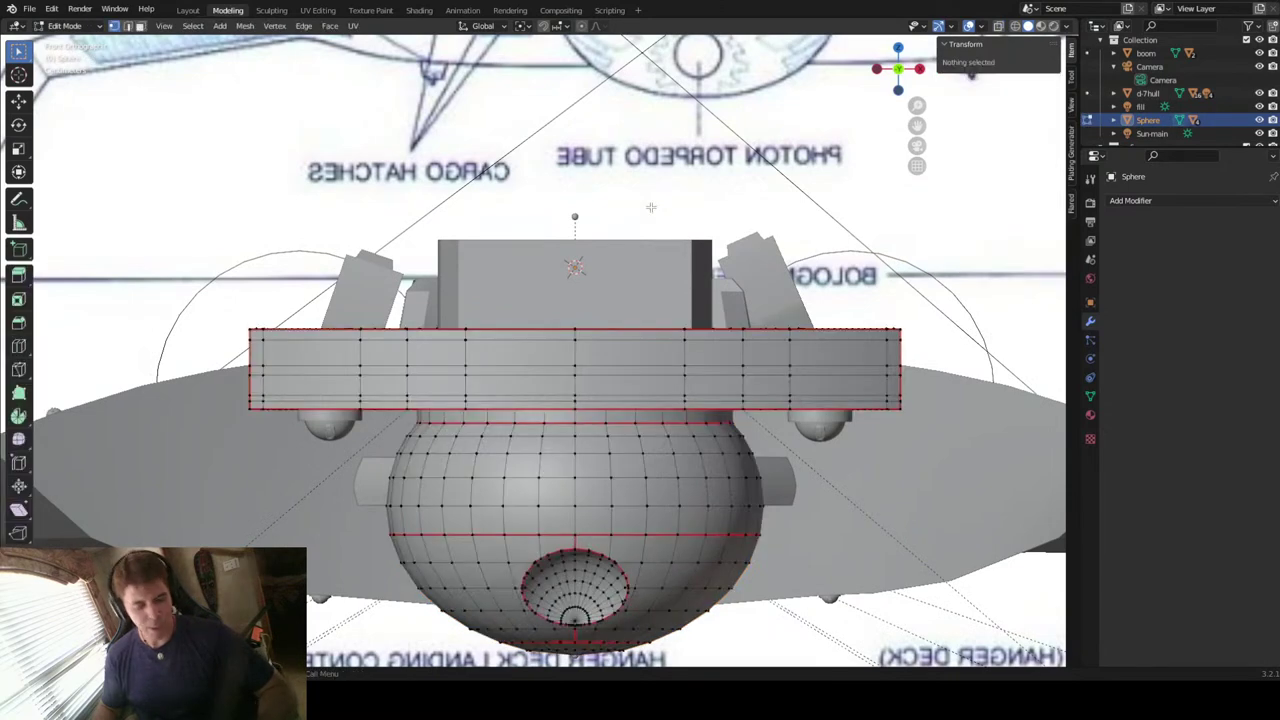
{"action": "key", "text": "Tab"}
{"action": "left_click", "coordinate": [650, 290]}
{"action": "key", "text": "Tab"}
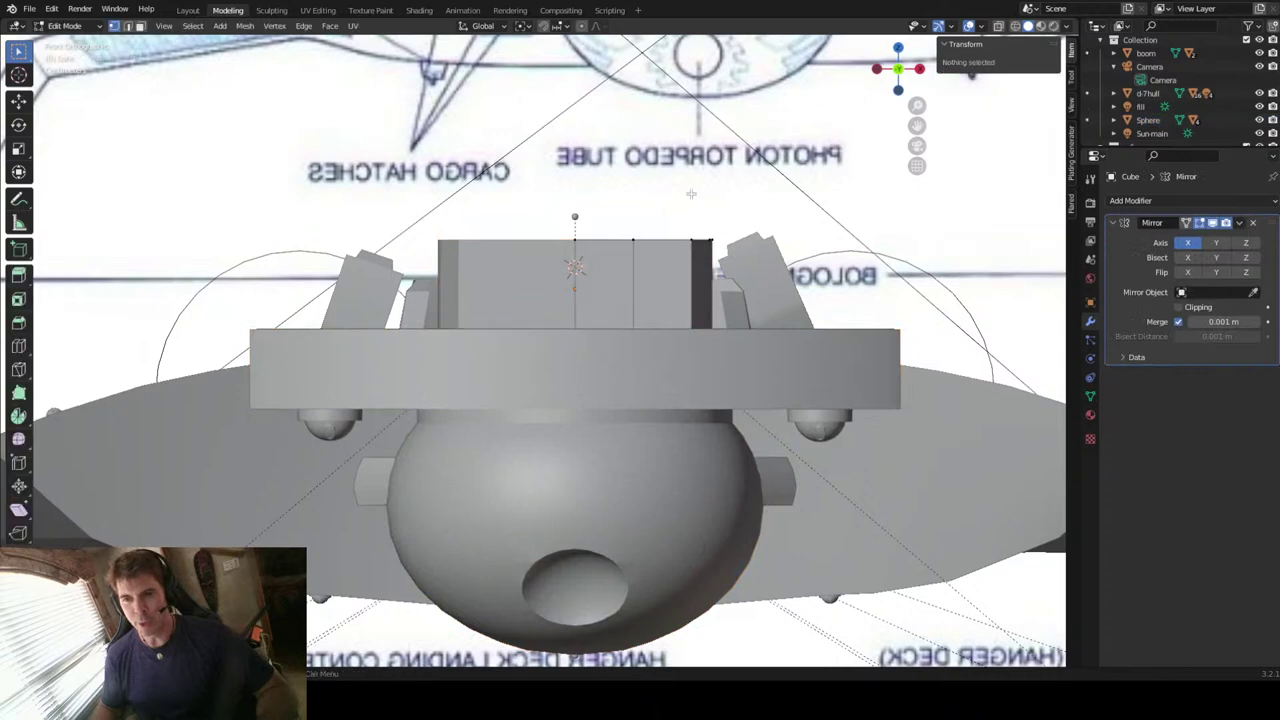
{"action": "left_click_drag", "start_coordinate": [770, 190], "coordinate": [451, 249]}
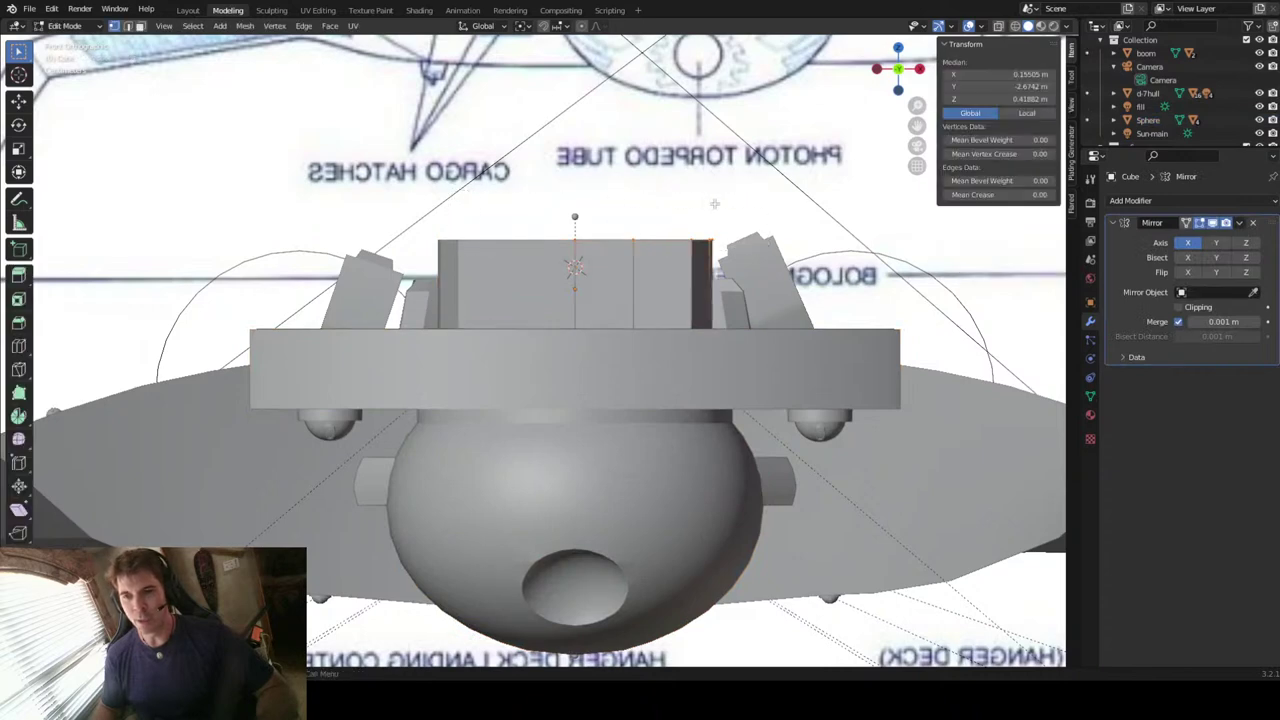
{"action": "key", "text": "KP_2"}
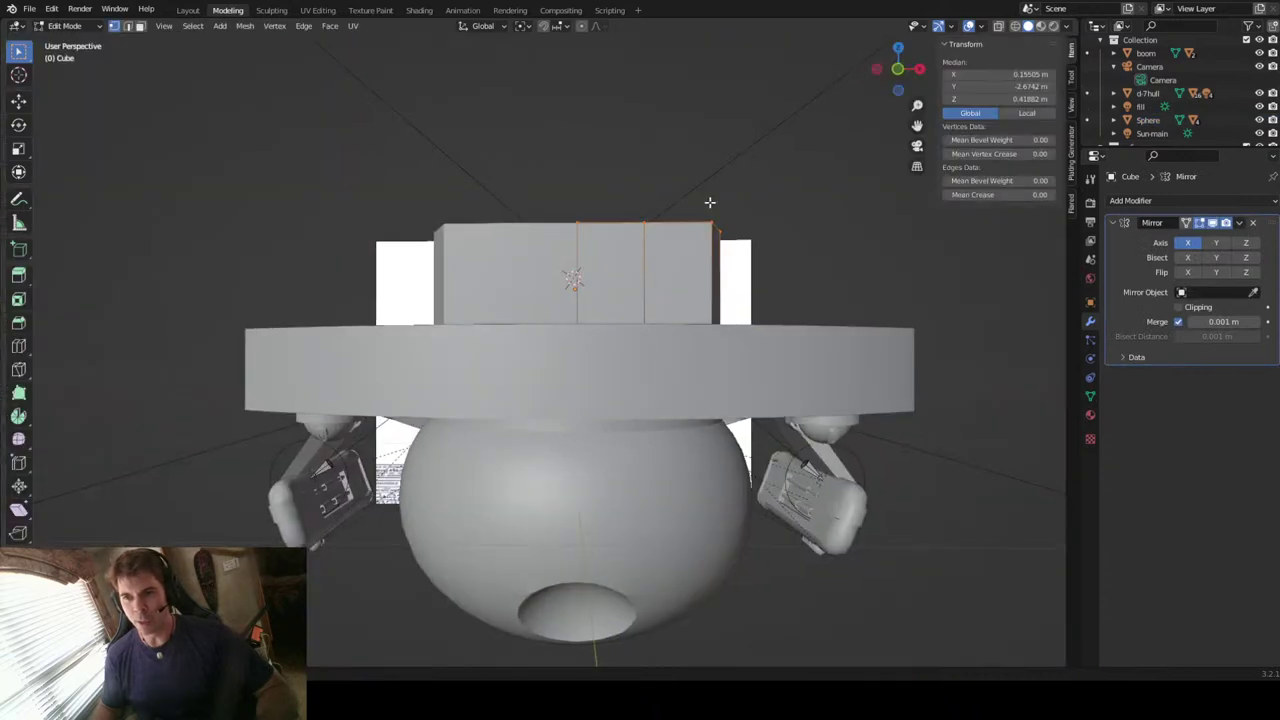
{"action": "left_click", "coordinate": [898, 70]}
{"action": "key", "text": "alt+z"}
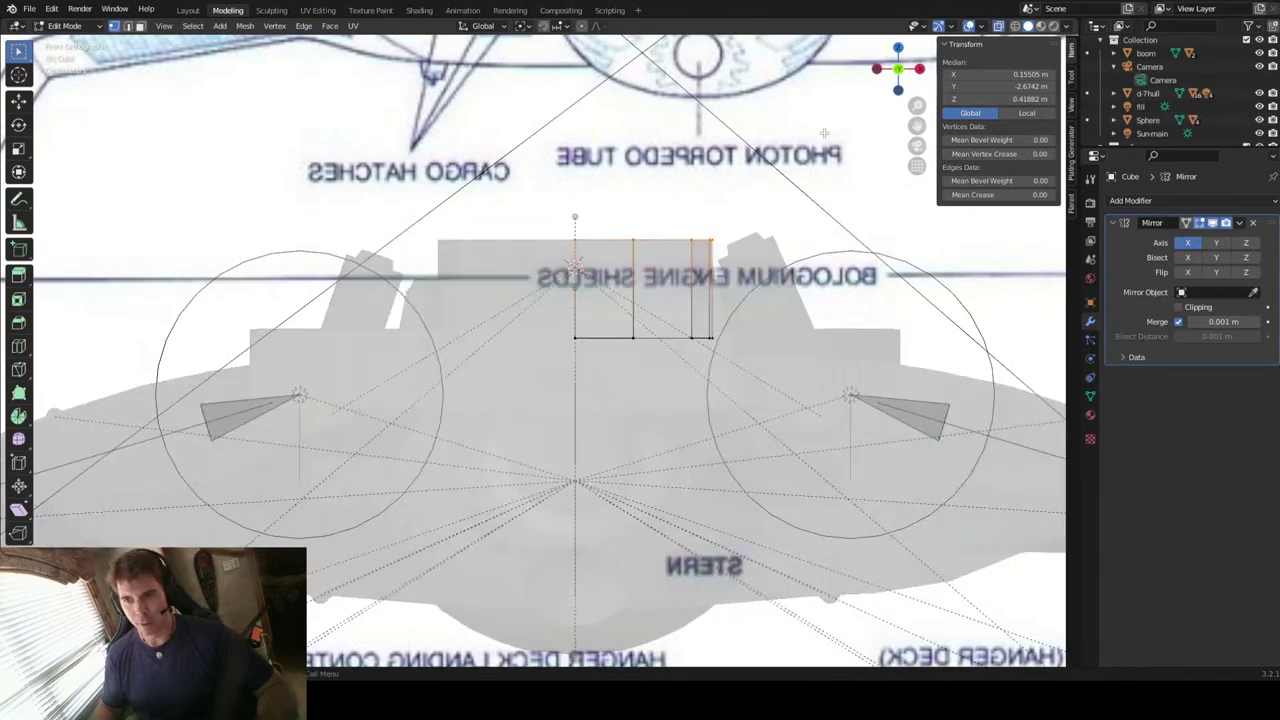
{"action": "left_click", "coordinate": [919, 69]}
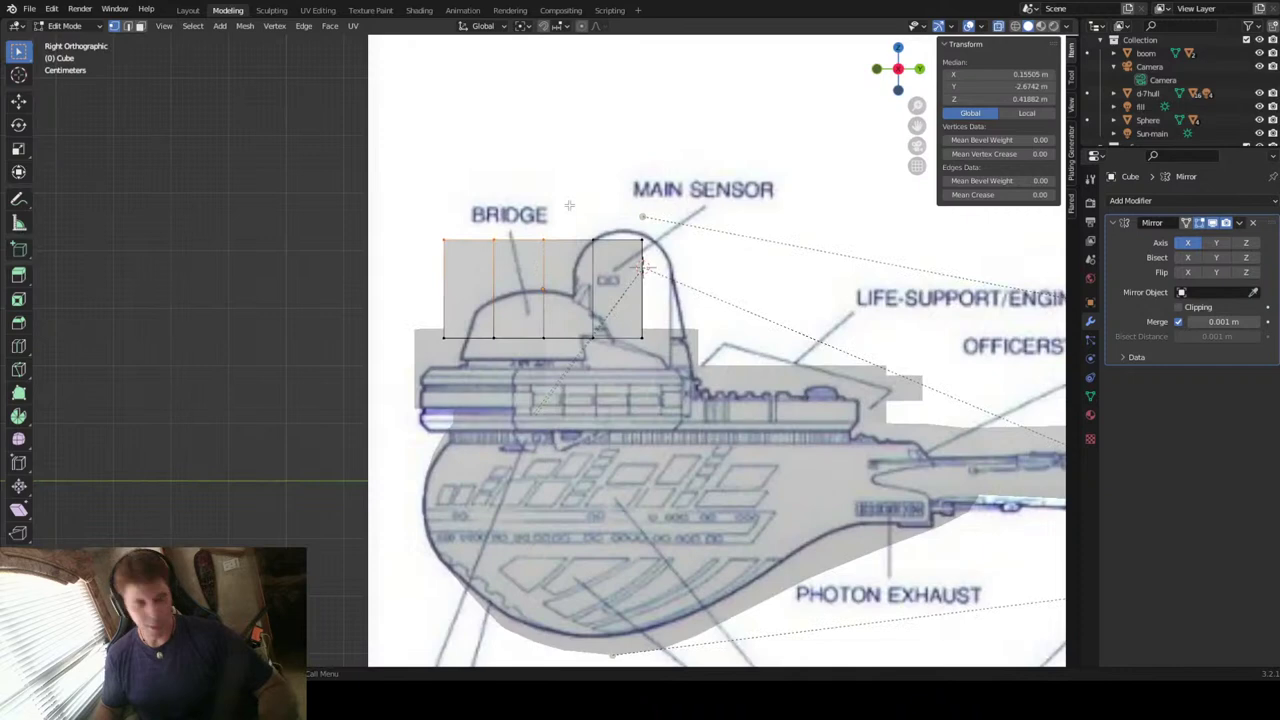
Step: Try lowering the selected top vertices along the Z axis toward the blueprint's bridge outline
{"action": "key", "text": "g"}
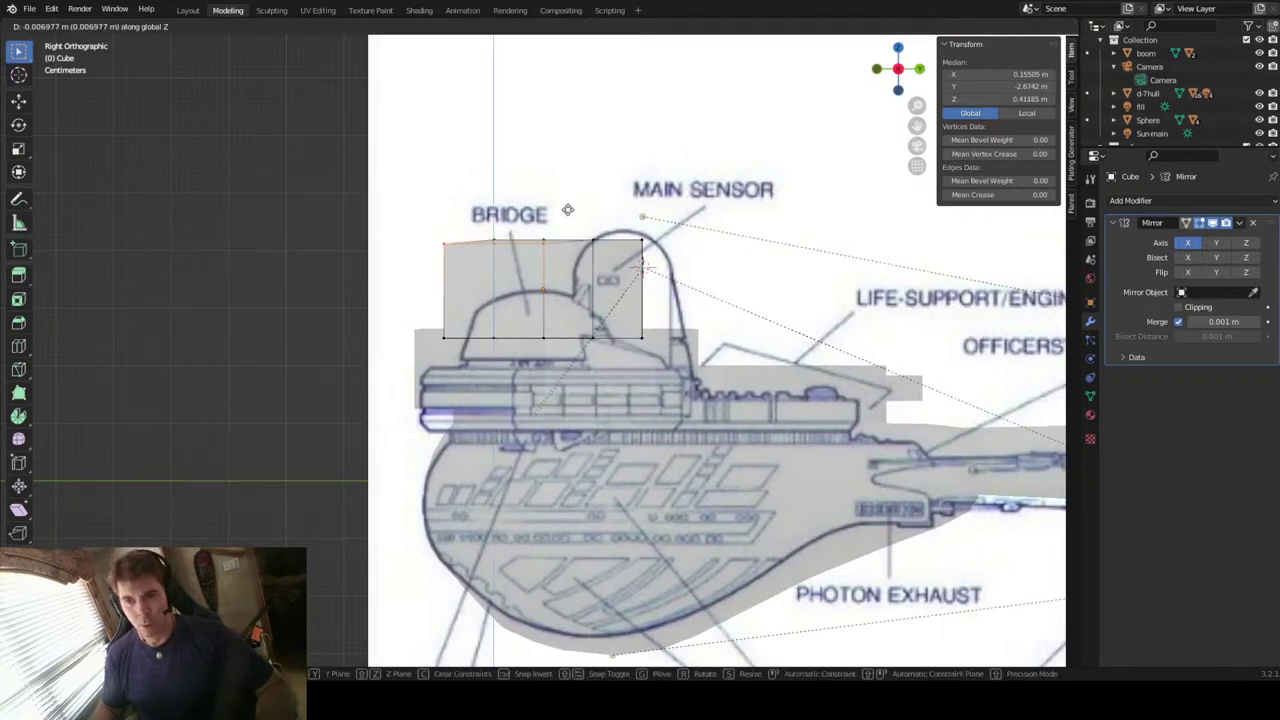
{"action": "left_click", "coordinate": [573, 220]}
{"action": "key", "text": "ctrl+z"}
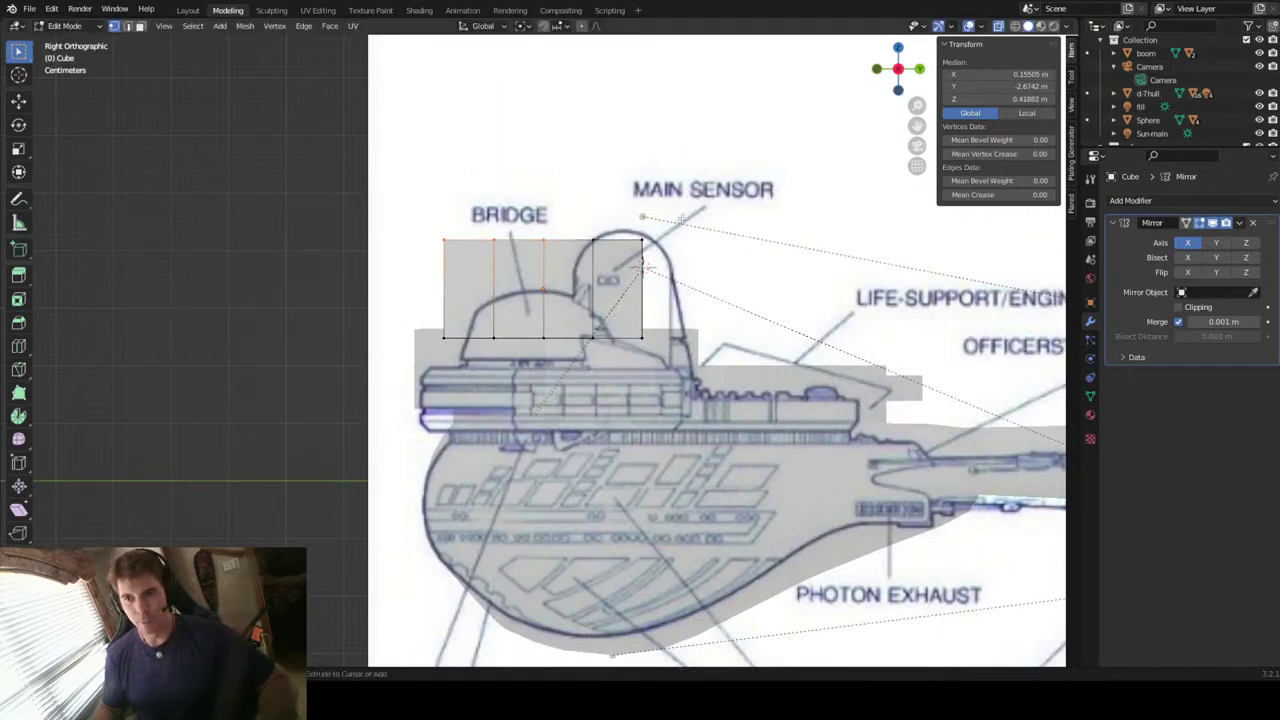
Step: Box-select all top vertices of the bridge cube and lower them about 0.047 m along Z
{"action": "left_click_drag", "start_coordinate": [705, 204], "coordinate": [370, 265]}
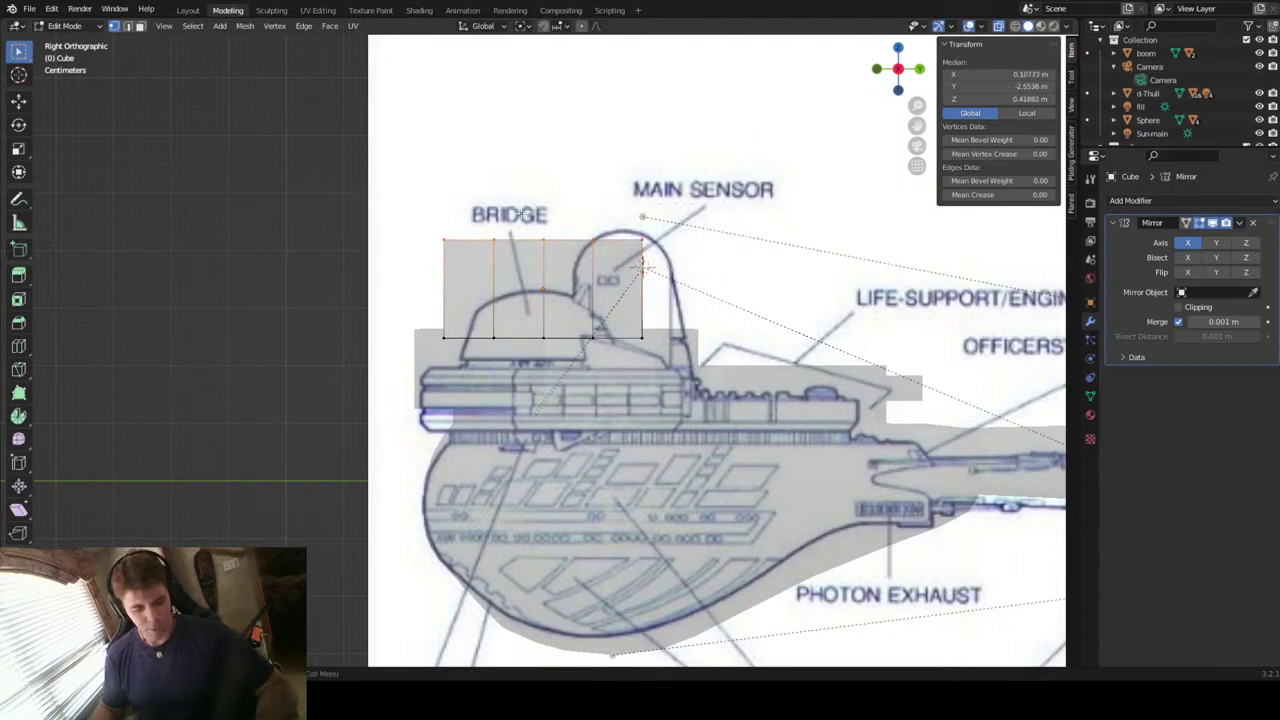
{"action": "key", "text": "g"}
{"action": "key", "text": "z"}
{"action": "left_click", "coordinate": [536, 240]}
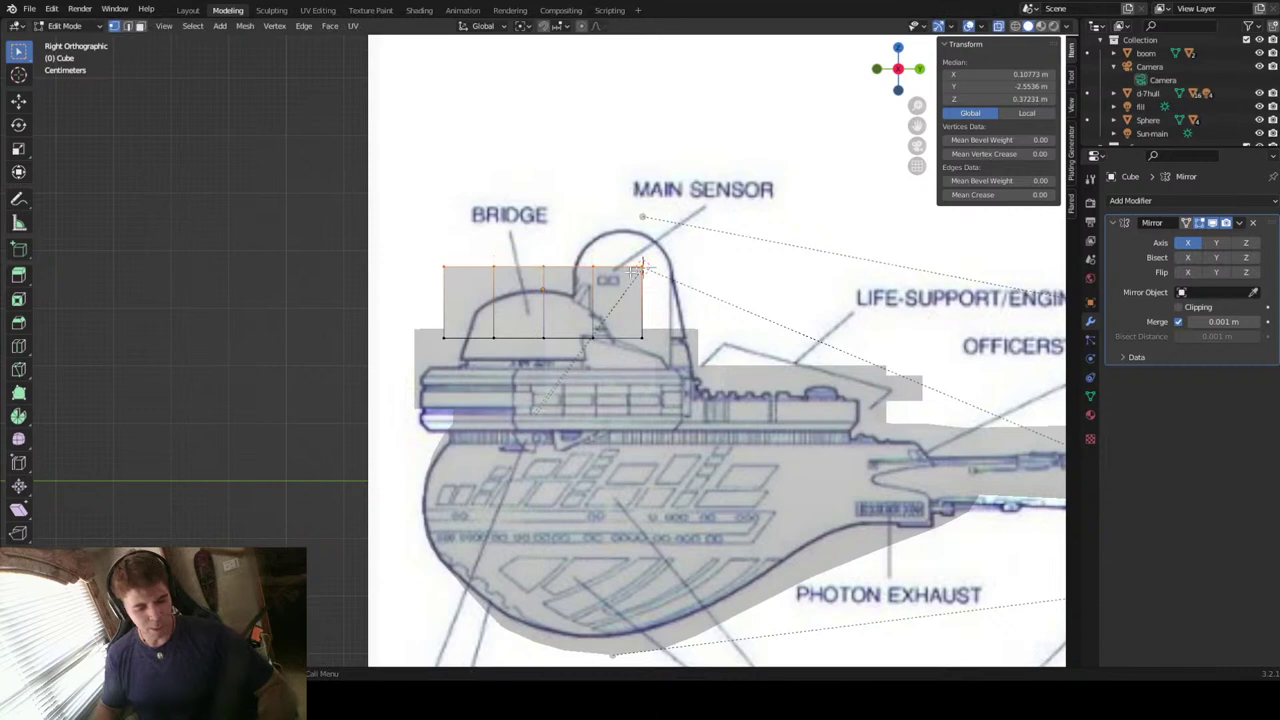
Step: Show the head section's mesh in Edit Mode and compare its outline with the side-view blueprint
{"action": "key", "text": "Tab"}
{"action": "left_click", "coordinate": [430, 353]}
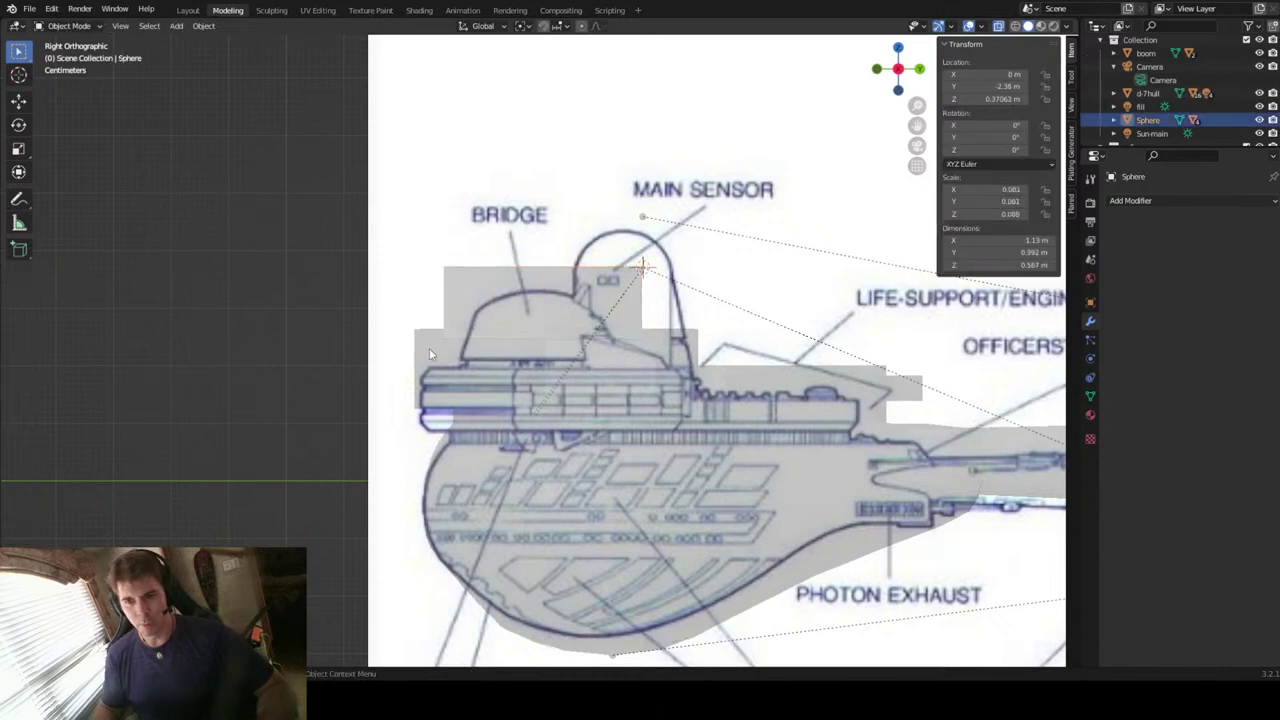
{"action": "key", "text": "Tab"}
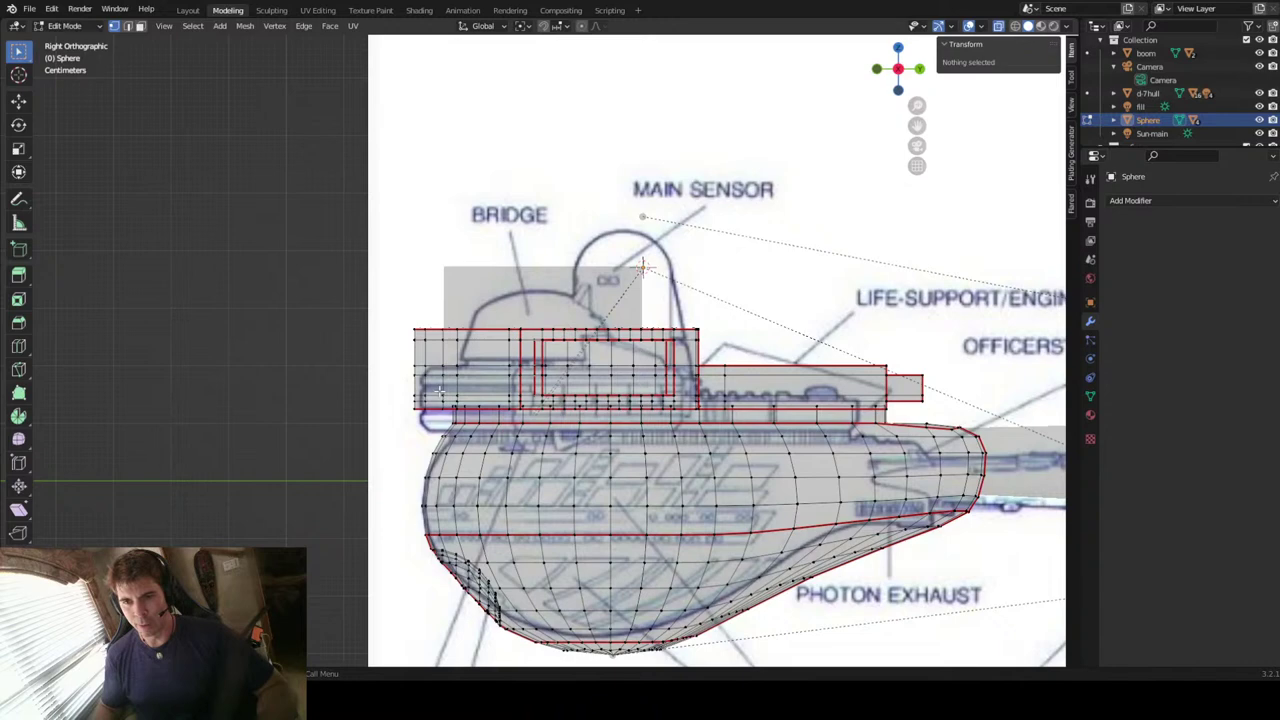
{"action": "scroll", "coordinate": [539, 353], "scroll_direction": "down", "scroll_amount": 1}
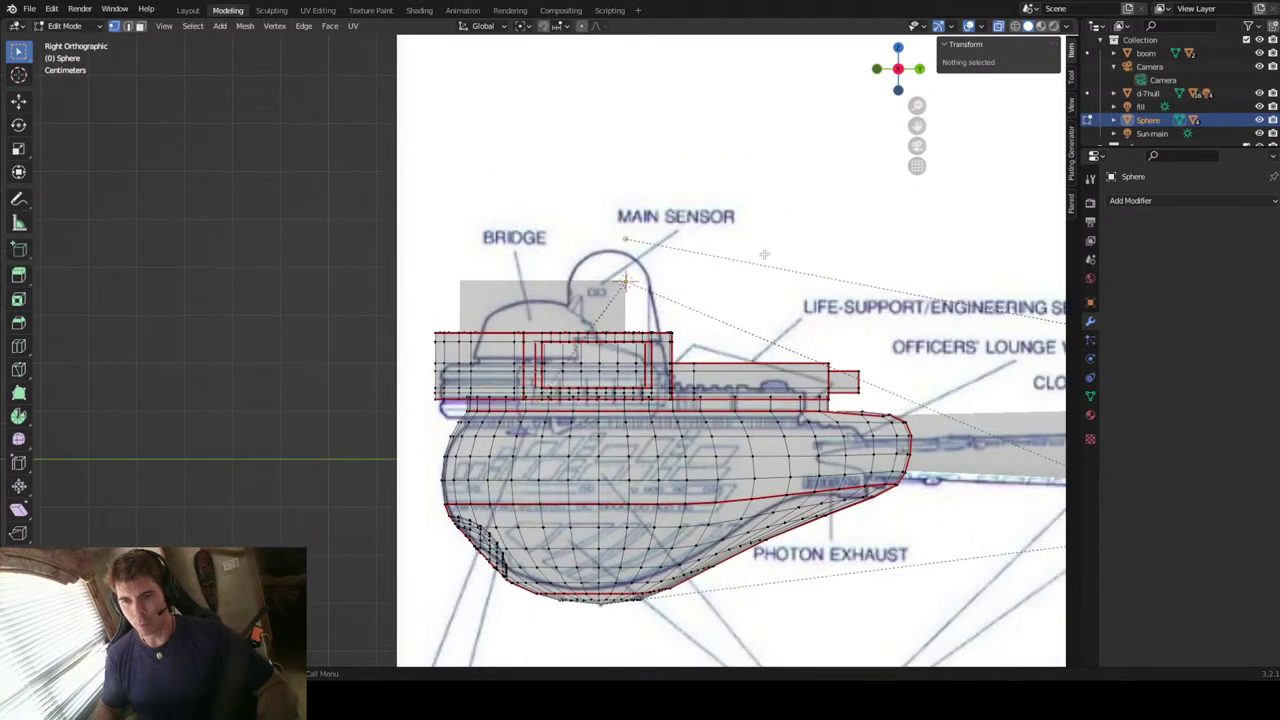
Step: Scale the side-view blueprint image uniformly to 1.075 and move it to Y -0.18447 m, Z 0.22272 m over the head
{"action": "key", "text": "Tab"}
{"action": "left_click", "coordinate": [738, 251]}
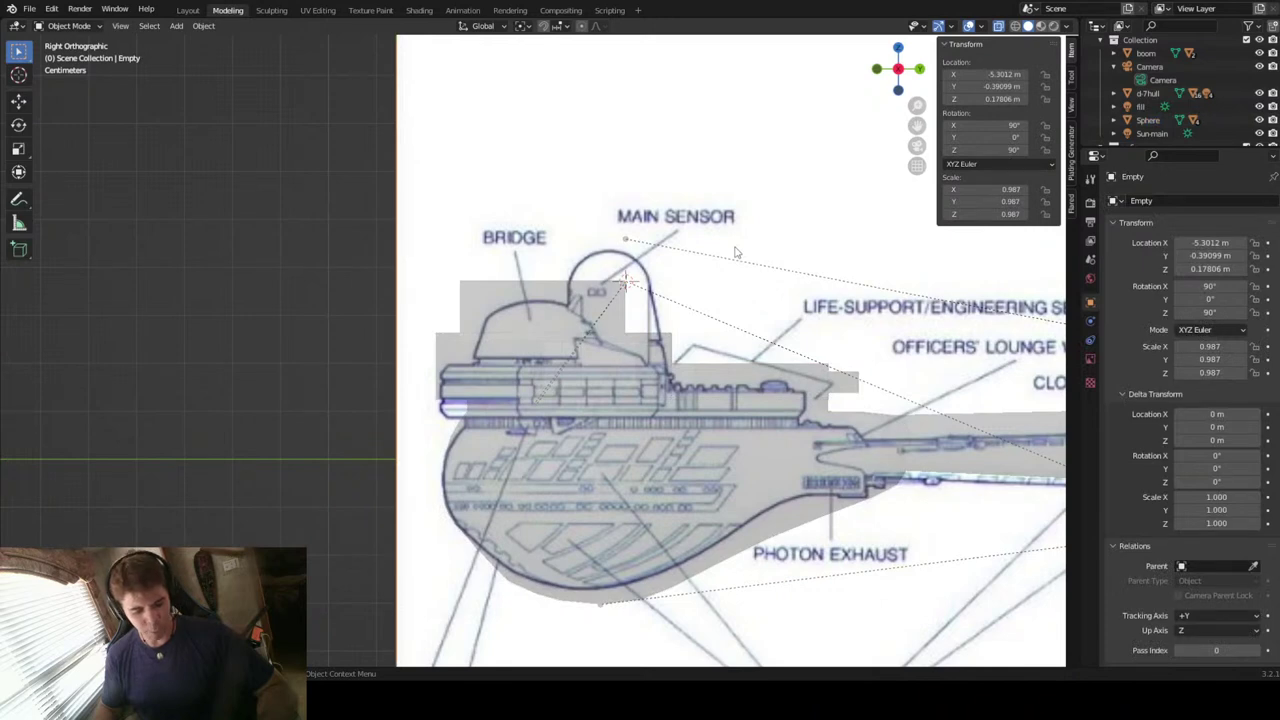
{"action": "key", "text": "s"}
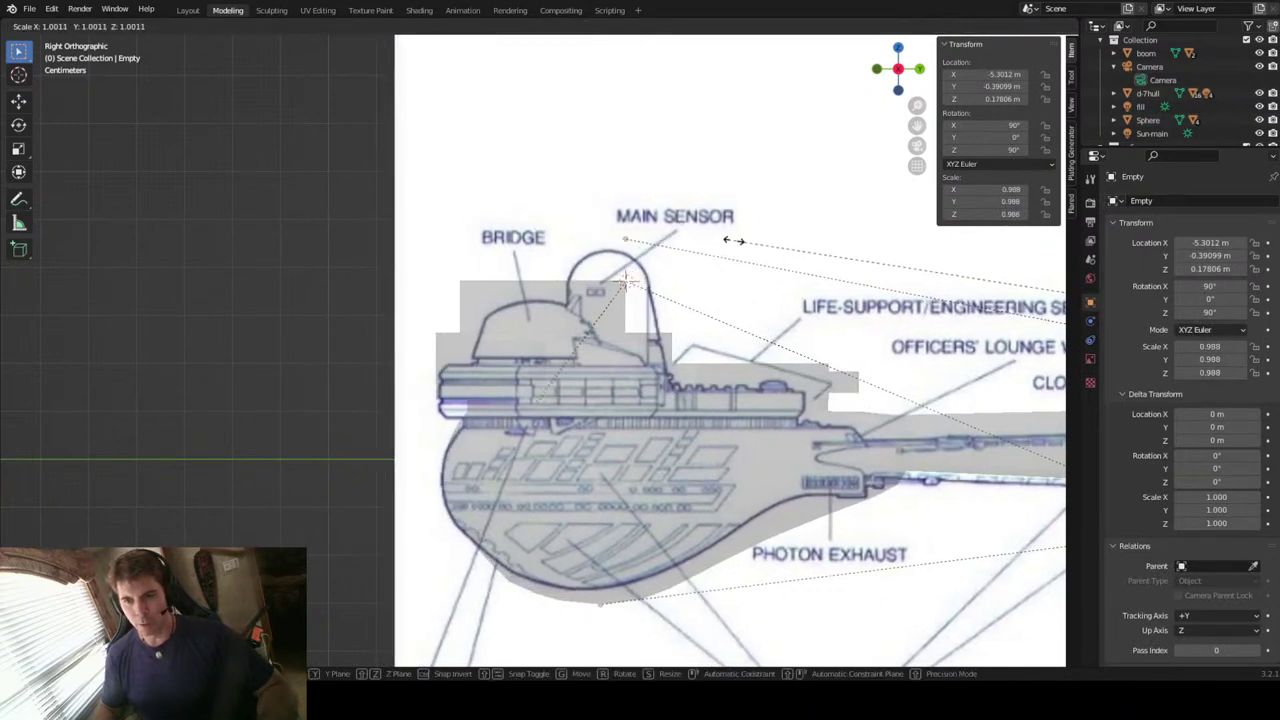
{"action": "left_click", "coordinate": [736, 247]}
{"action": "key", "text": "g"}
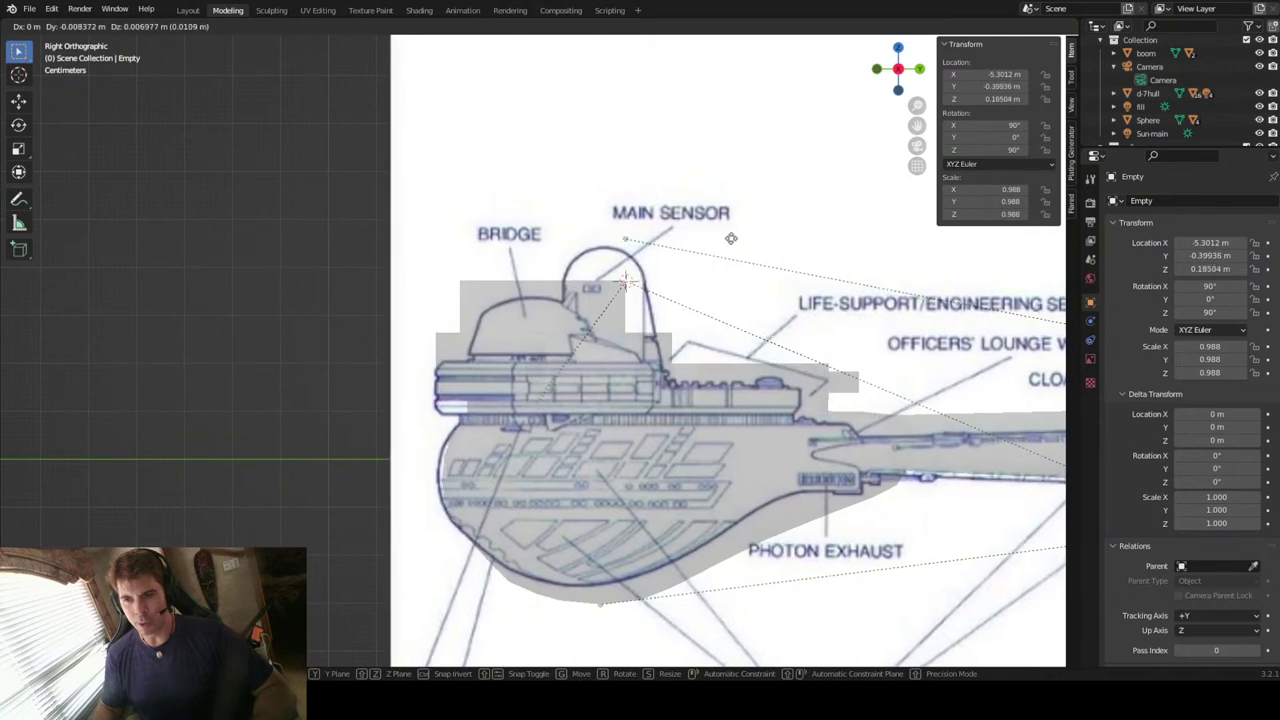
{"action": "left_click", "coordinate": [743, 247]}
{"action": "key", "text": "s"}
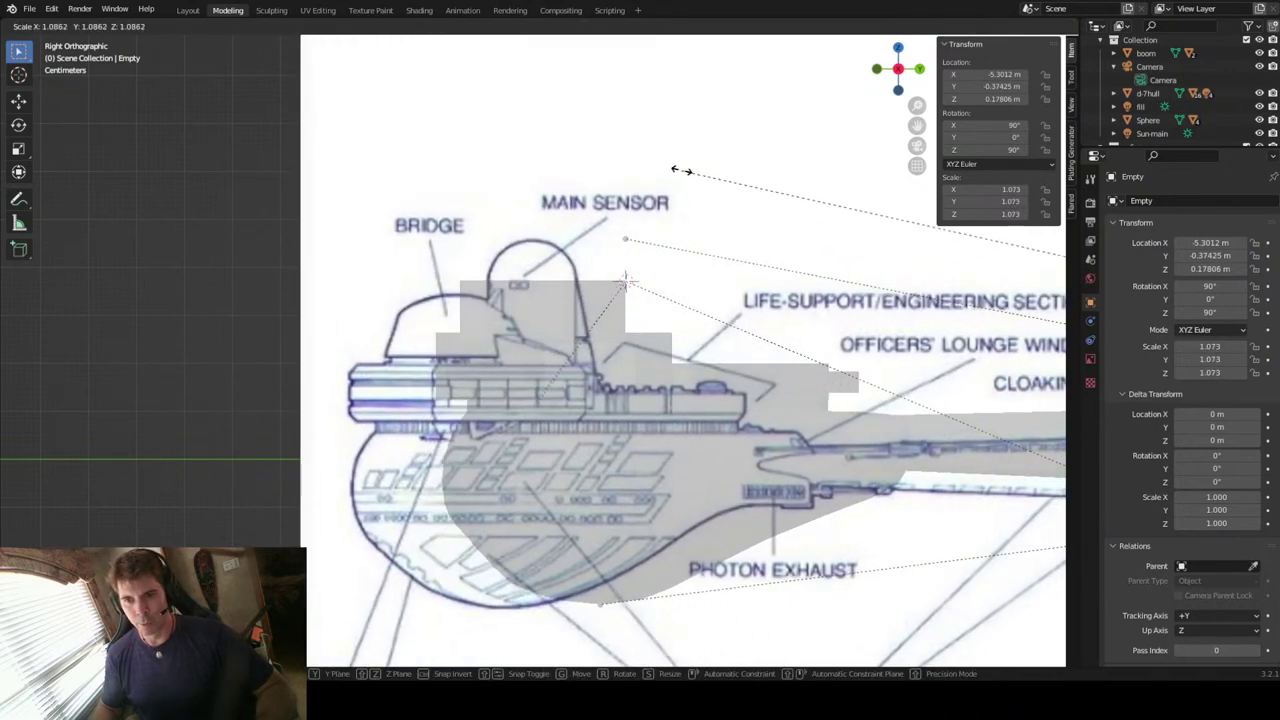
{"action": "left_click", "coordinate": [678, 174]}
{"action": "key", "text": "g"}
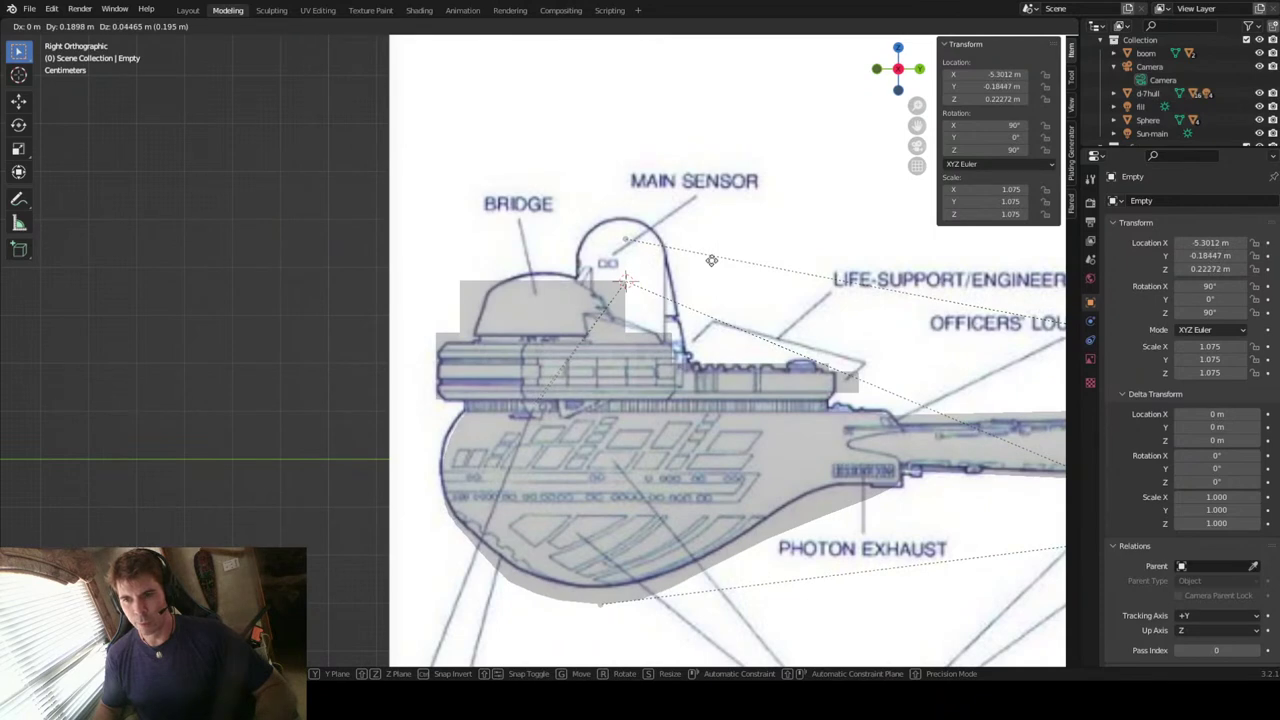
{"action": "left_click", "coordinate": [712, 263]}
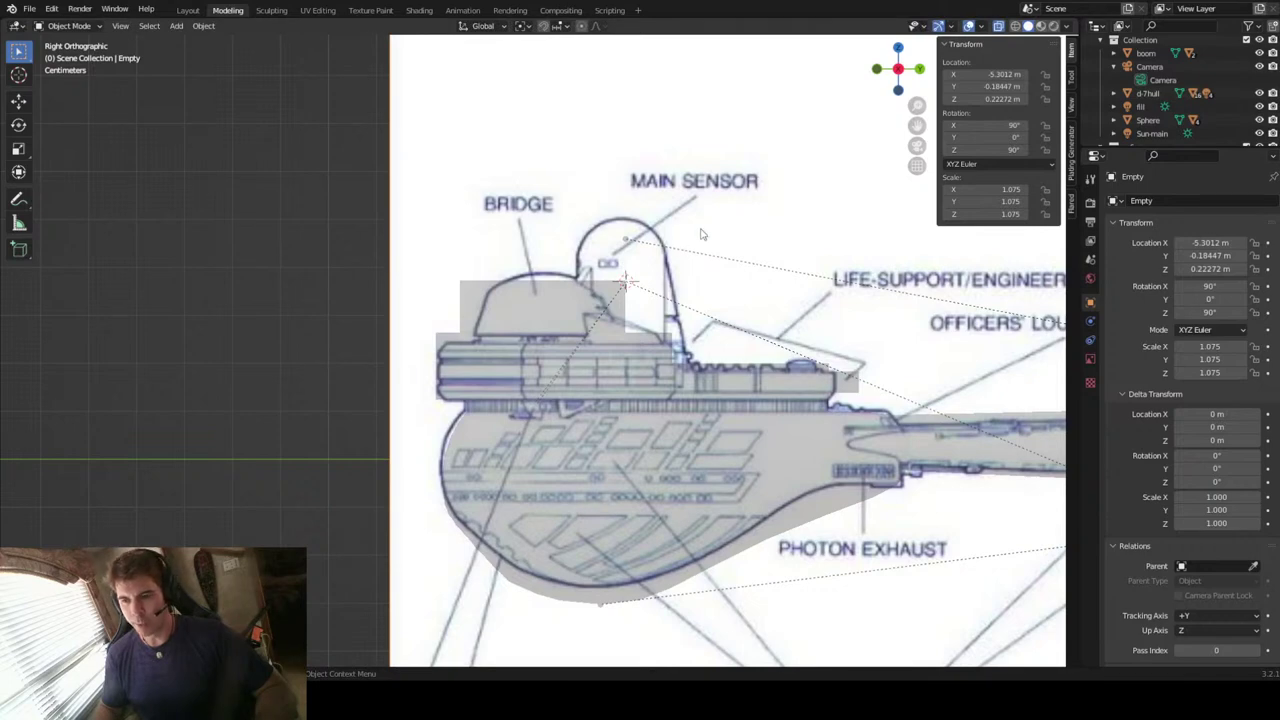
Step: Refine the blueprint's fit by scaling it to 1.092 and moving it to Y -0.15378 m, Z 0.23388 m
{"action": "key", "text": "g"}
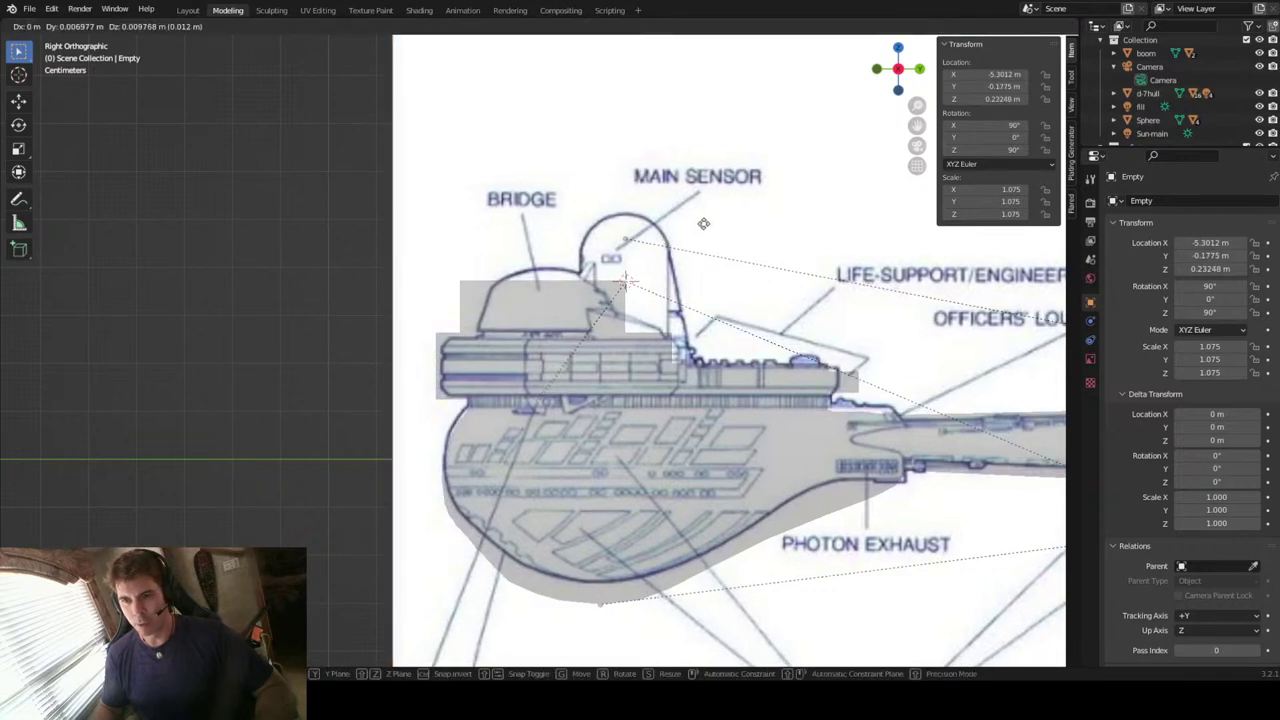
{"action": "left_click", "coordinate": [757, 215]}
{"action": "key", "text": "s"}
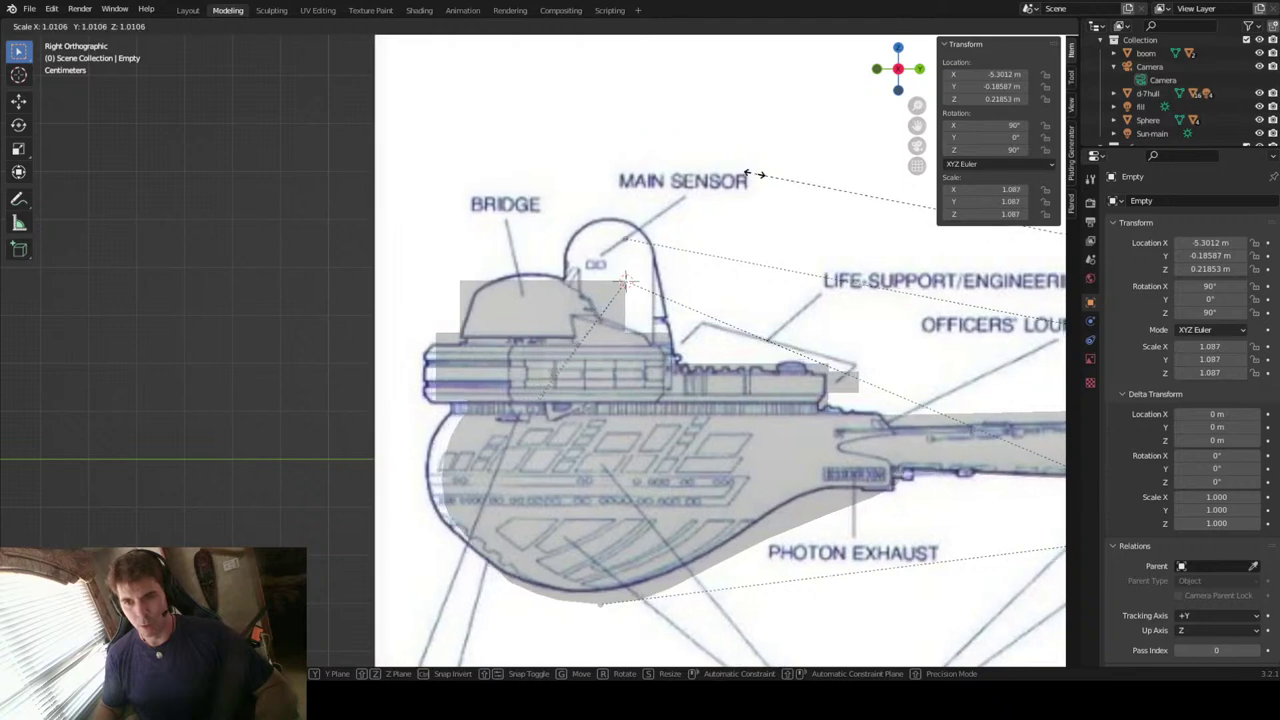
{"action": "left_click", "coordinate": [752, 172]}
{"action": "key", "text": "g"}
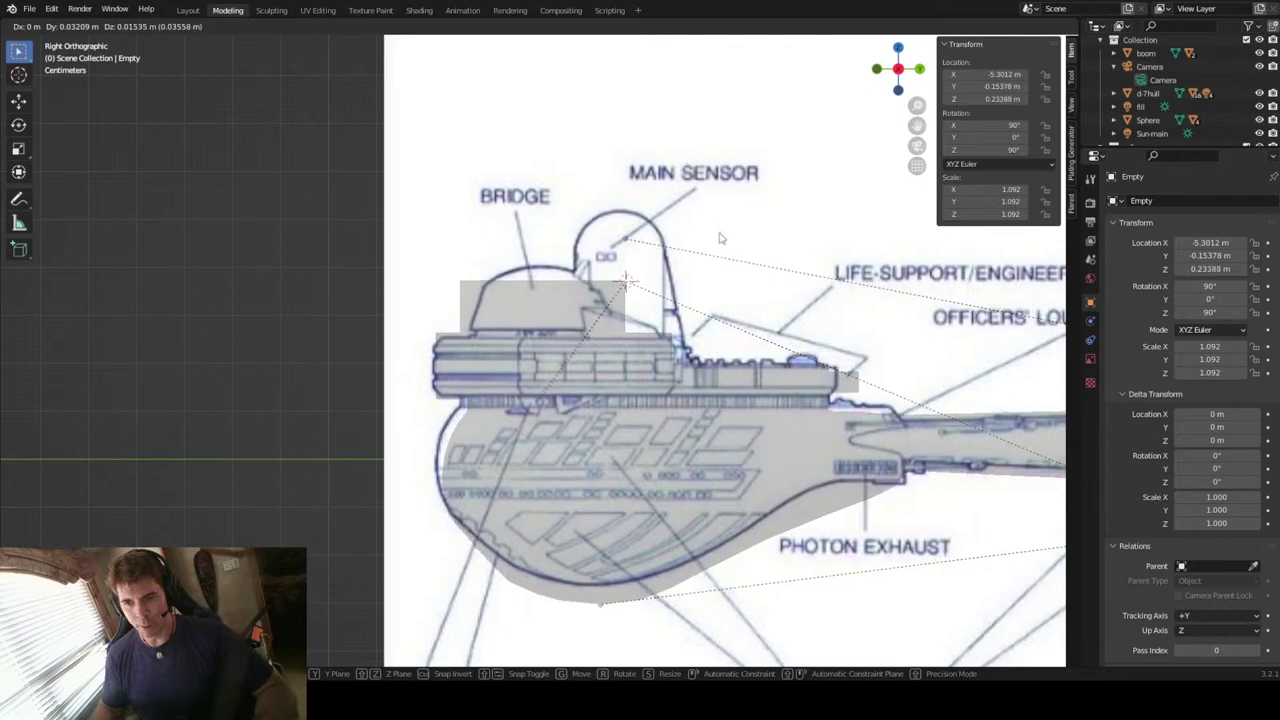
{"action": "left_click", "coordinate": [718, 232]}
Step: Select the bridge cube and shorten it along Y to a scale of 0.180 so its front meets the blueprint's bridge base
{"action": "scroll", "coordinate": [730, 225], "scroll_direction": "up", "scroll_amount": 2}
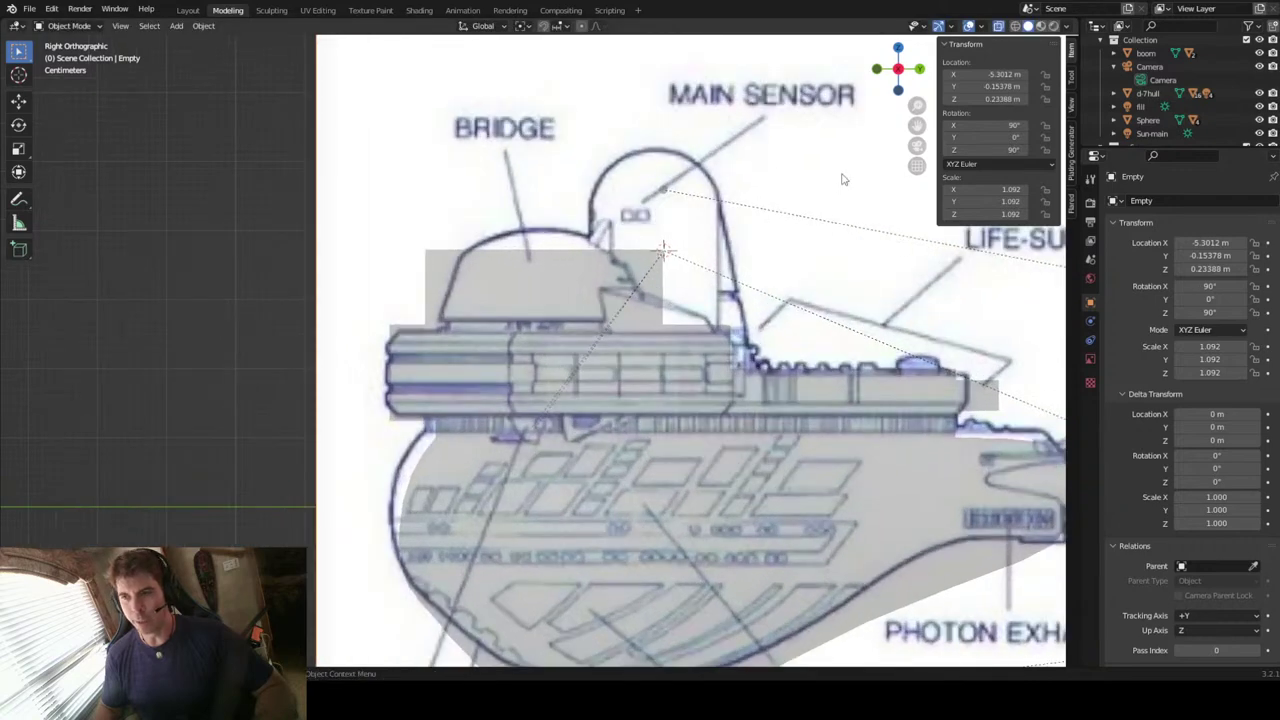
{"action": "left_click_drag", "start_coordinate": [917, 125], "coordinate": [963, 151]}
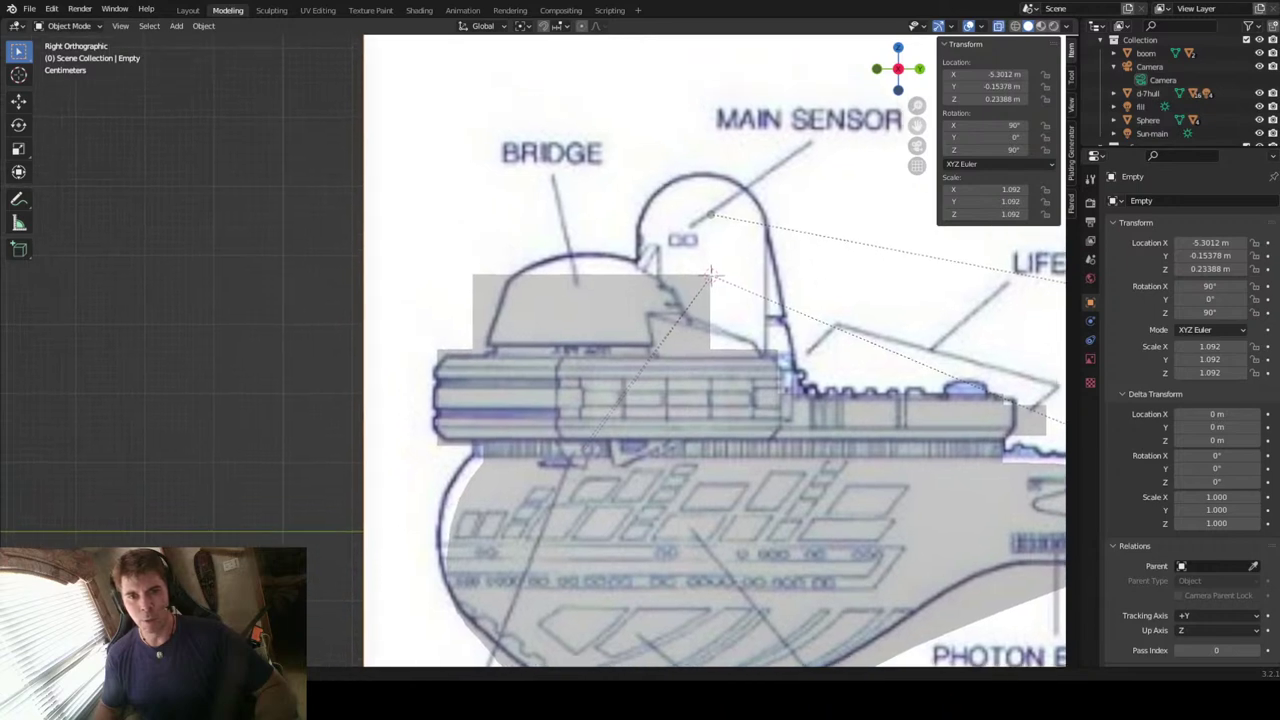
{"action": "scroll", "coordinate": [618, 251], "scroll_direction": "up", "scroll_amount": 1}
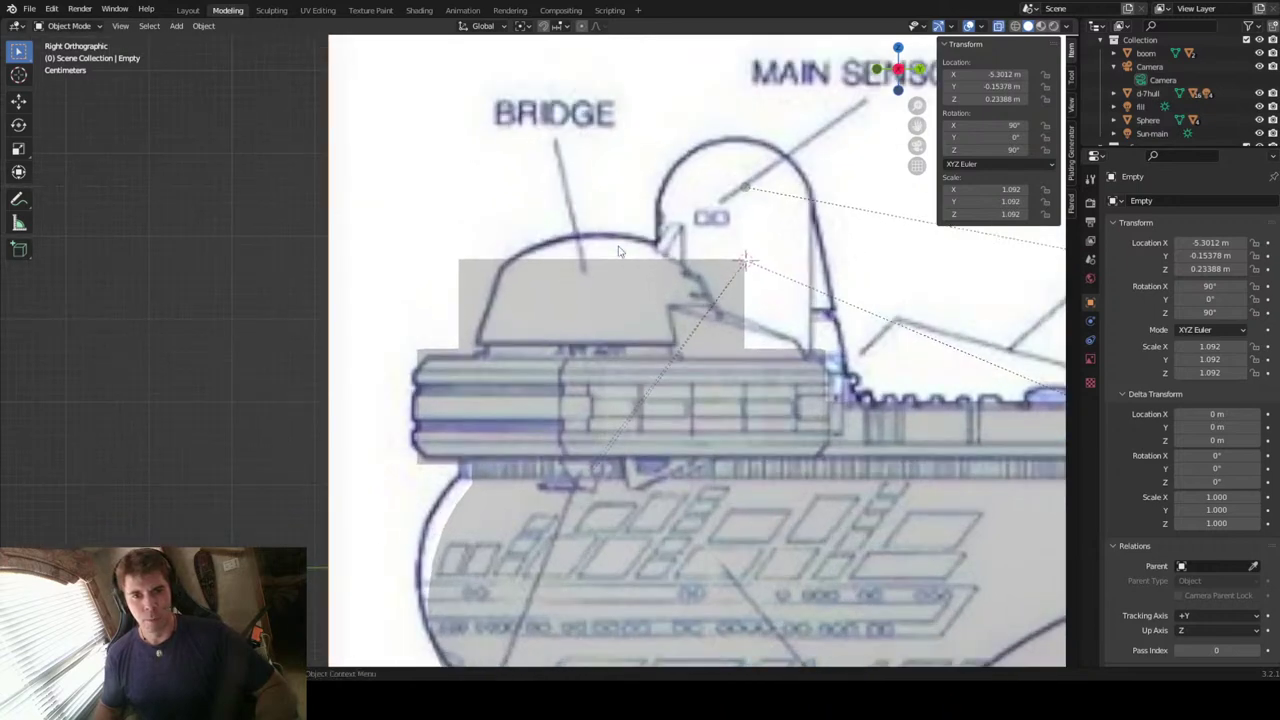
{"action": "scroll", "coordinate": [618, 251], "scroll_direction": "up", "scroll_amount": 1}
{"action": "scroll", "coordinate": [618, 251], "scroll_direction": "up", "scroll_amount": 1}
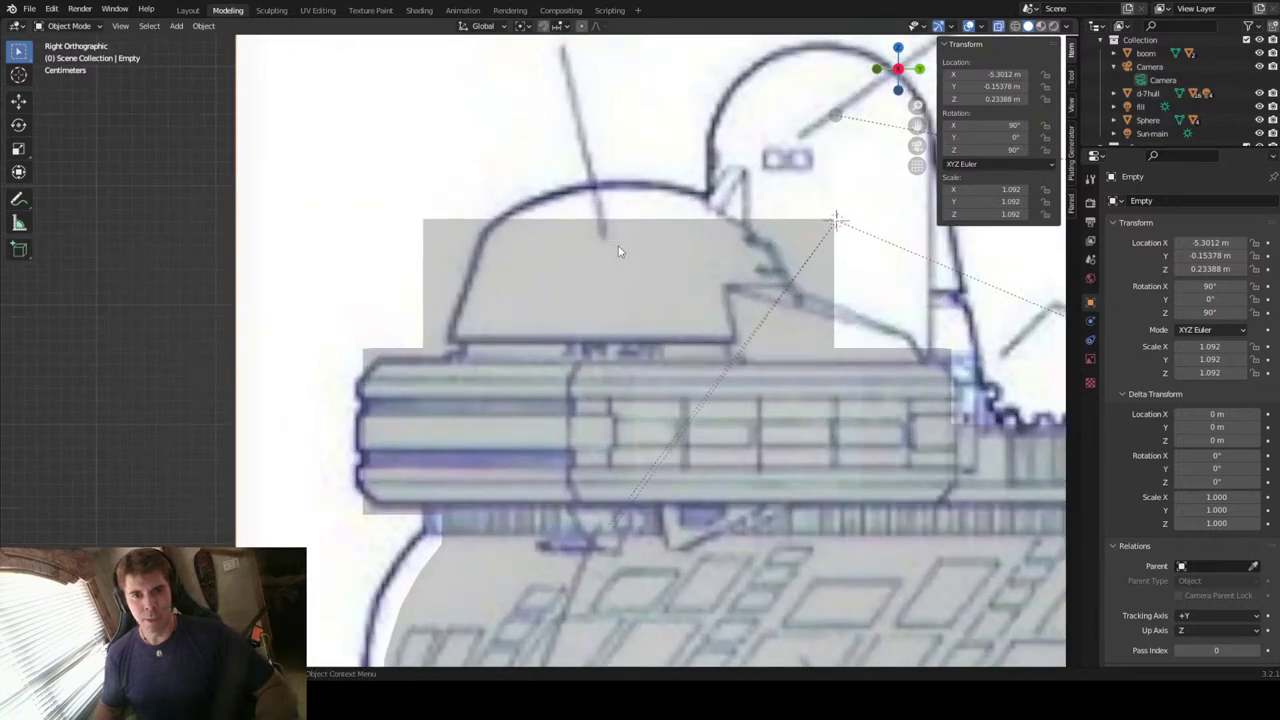
{"action": "left_click", "coordinate": [570, 295]}
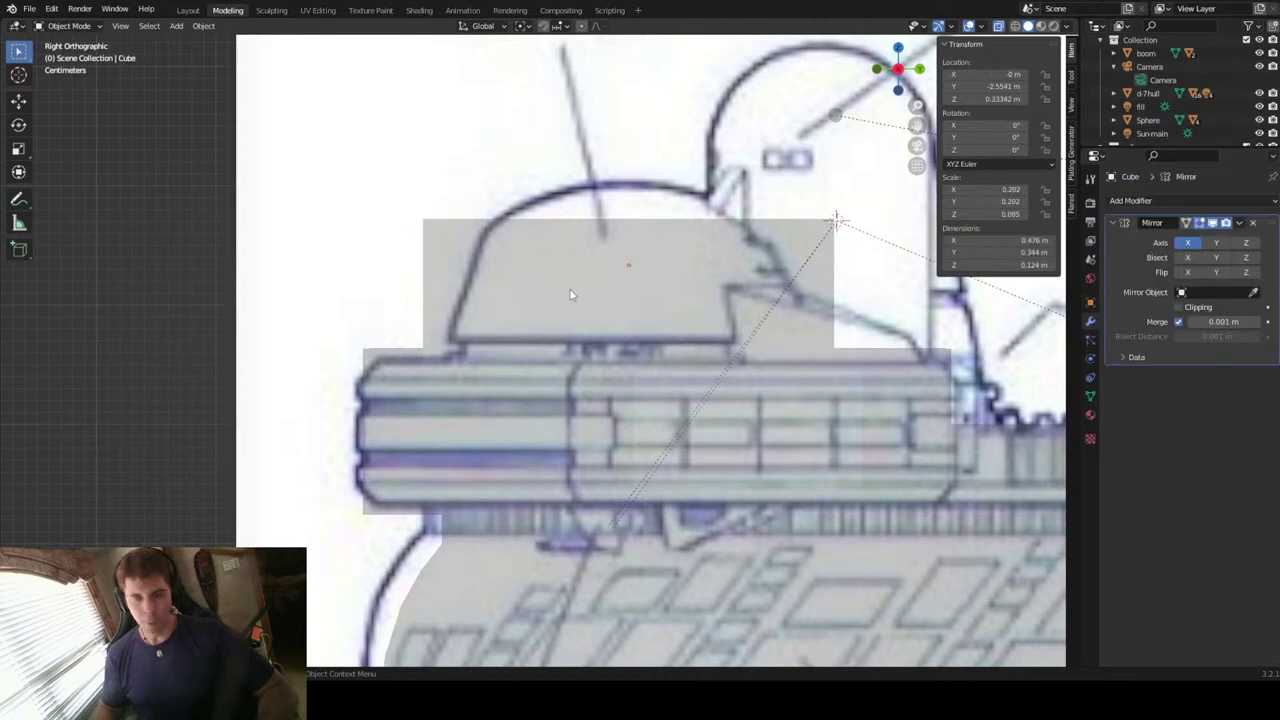
{"action": "key", "text": "Tab"}
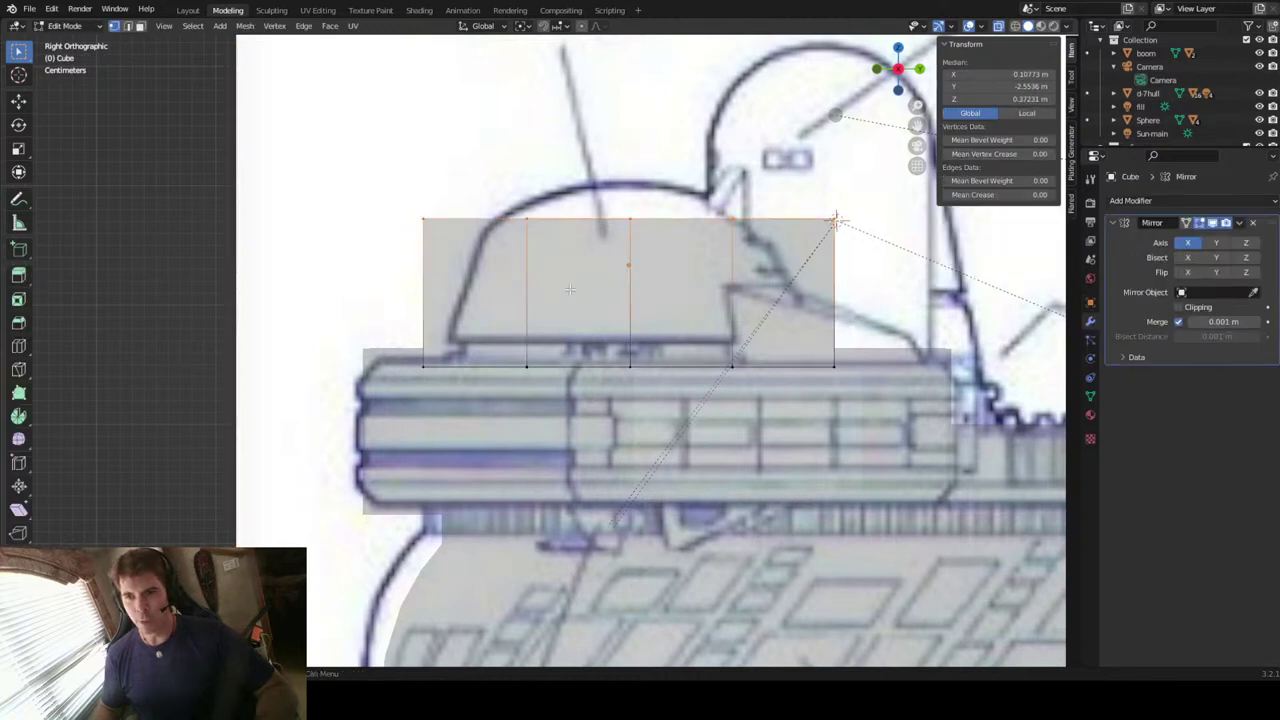
{"action": "key", "text": "Tab"}
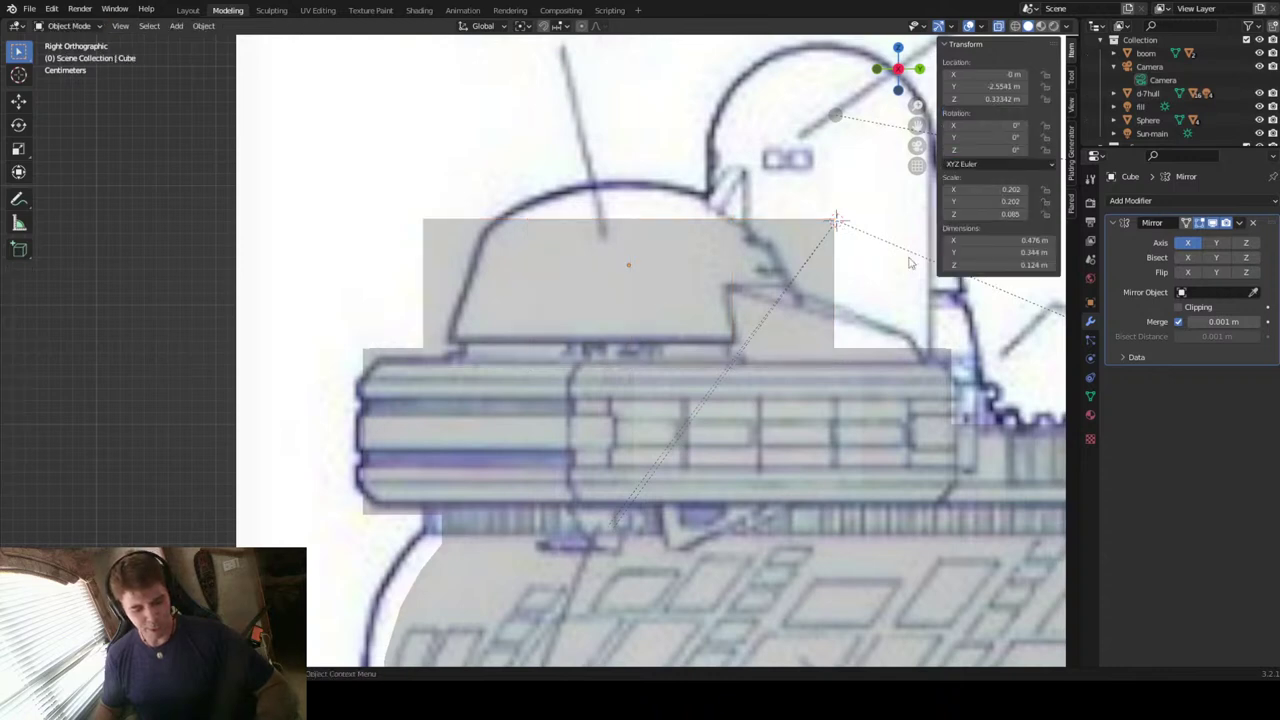
{"action": "key", "text": "s"}
{"action": "key", "text": "y"}
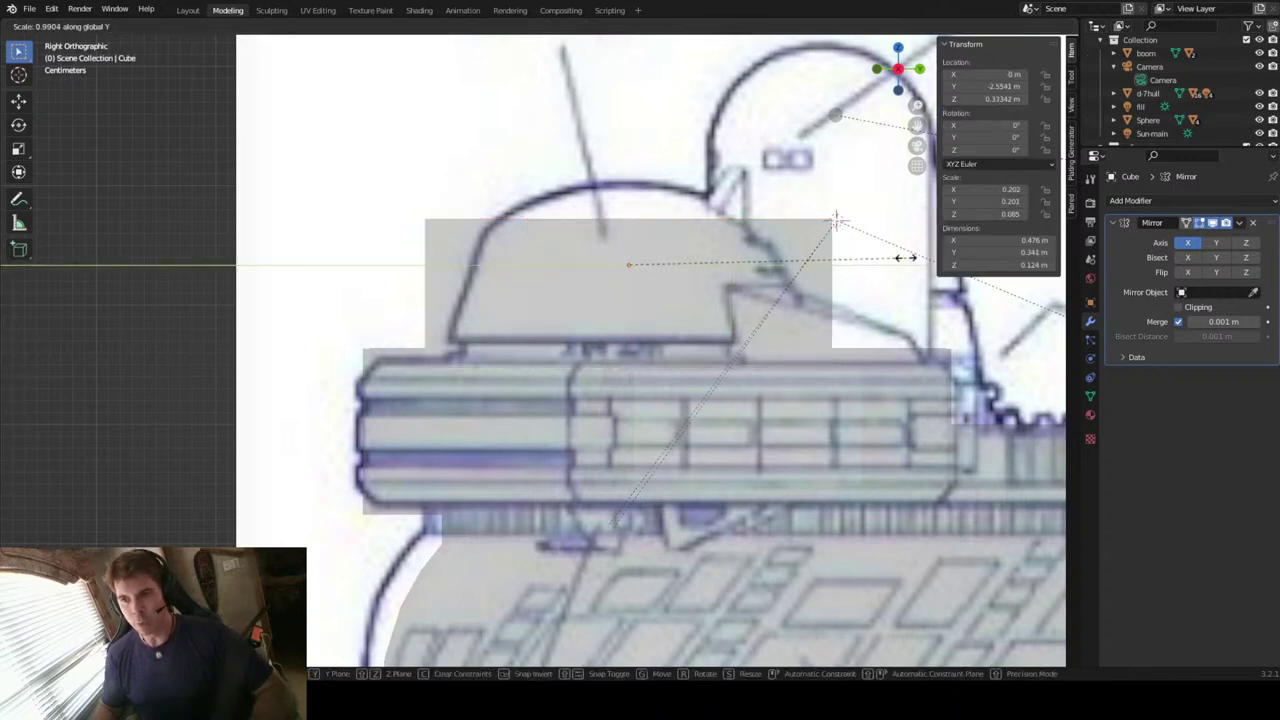
{"action": "left_click", "coordinate": [878, 257]}
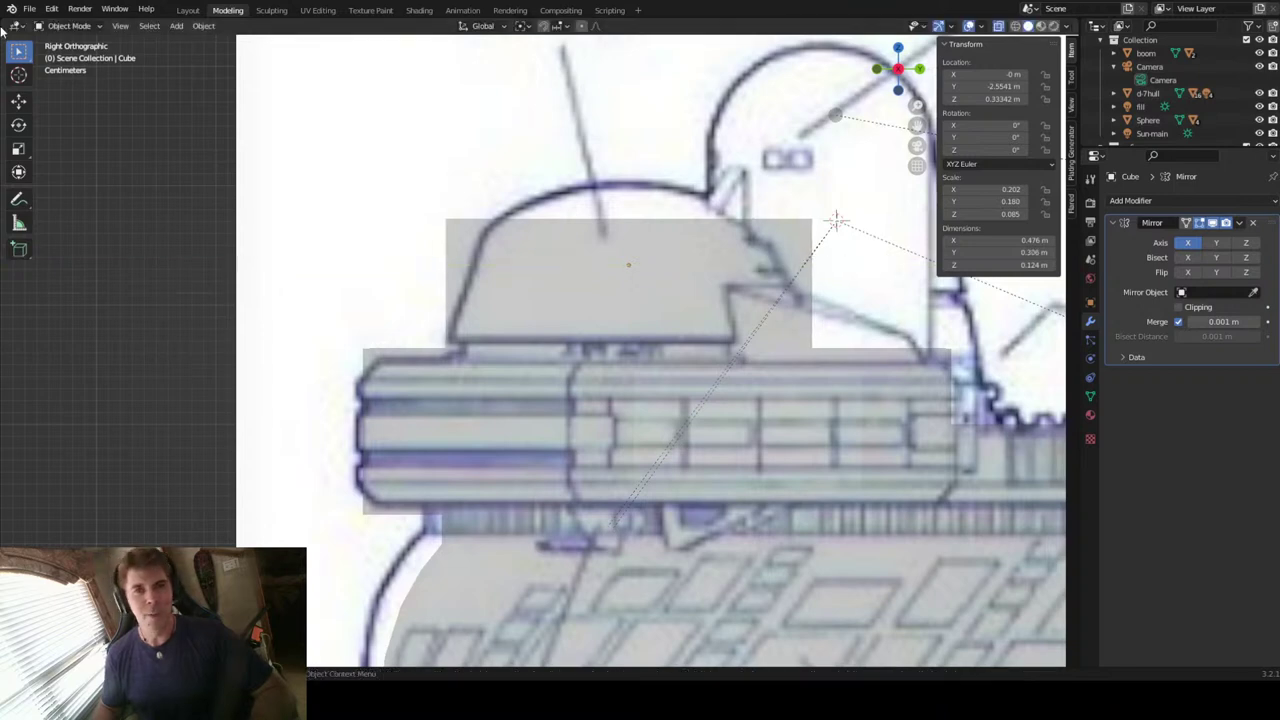
Step: Scale the bridge cube's top vertices inward to about 0.77 to match the sloped front in the blueprint
{"action": "key", "text": "Tab"}
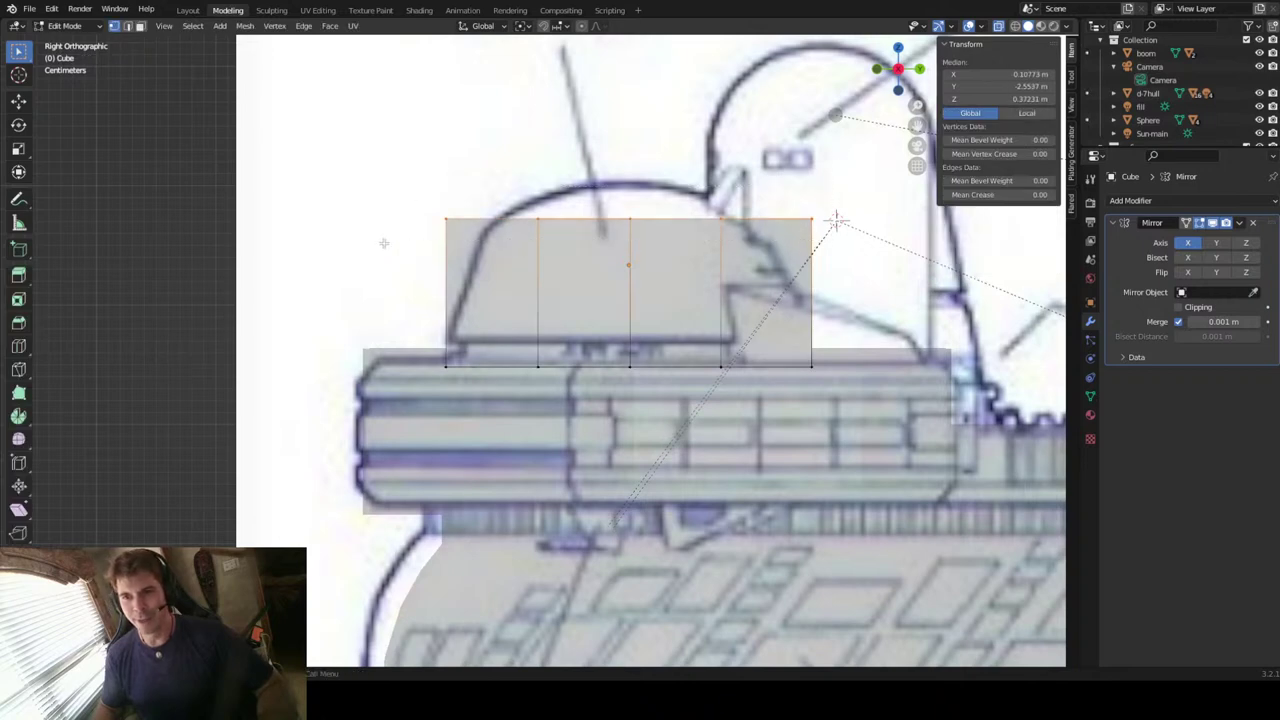
{"action": "key", "text": "s"}
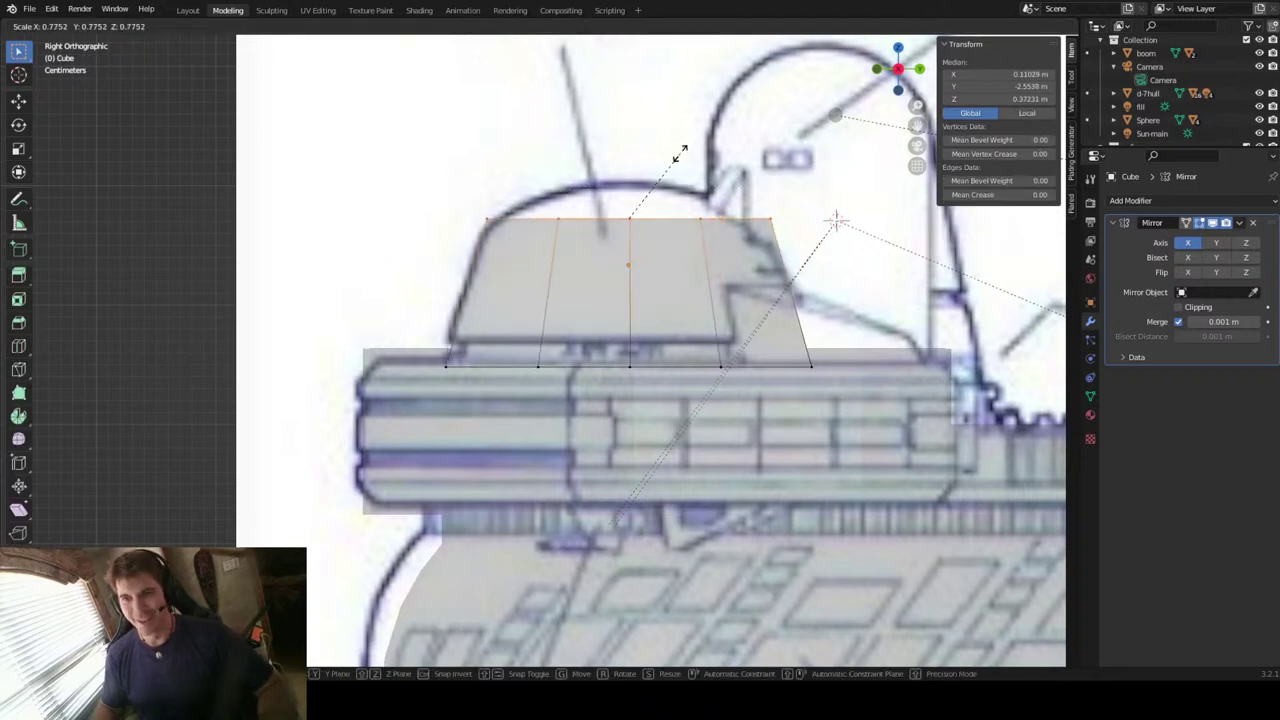
{"action": "left_click", "coordinate": [680, 153]}
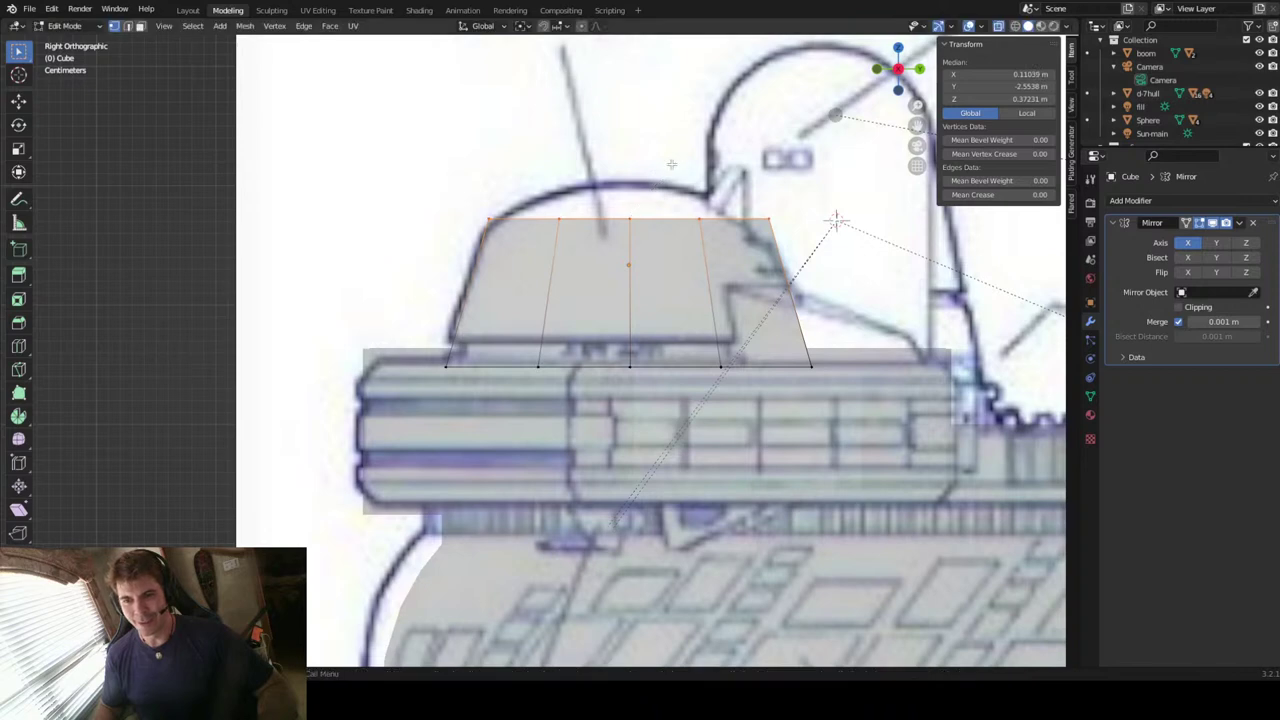
Step: Add a horizontal loop cut around the bridge cube and slide it up about 0.65 toward the top edge
{"action": "key", "text": "Tab"}
{"action": "left_click", "coordinate": [667, 247]}
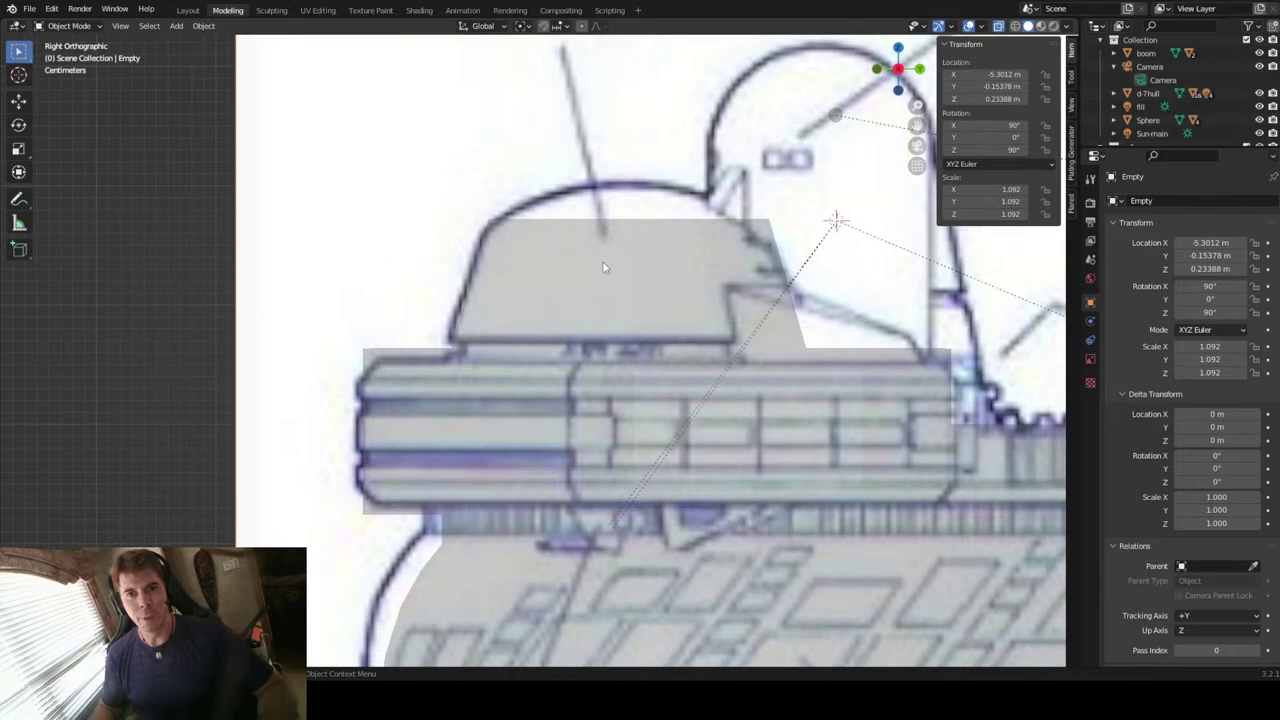
{"action": "left_click", "coordinate": [688, 258]}
{"action": "key", "text": "Tab"}
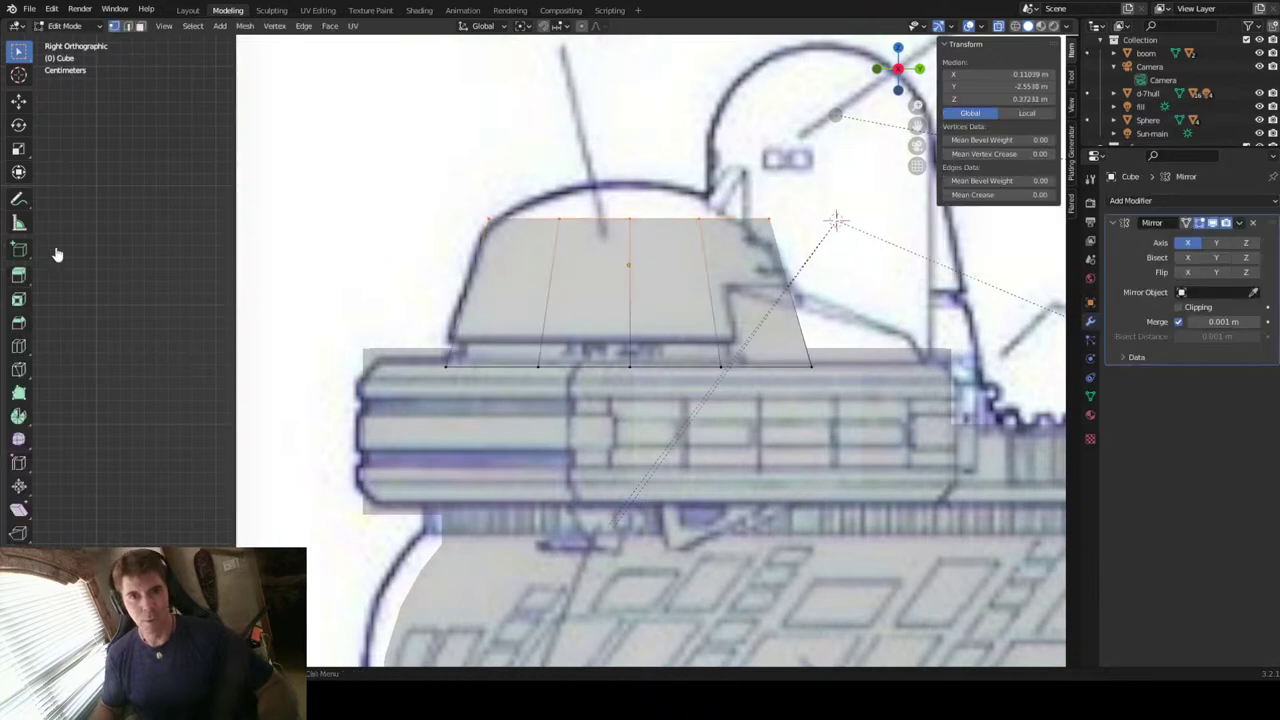
{"action": "left_click", "coordinate": [18, 346]}
{"action": "left_click", "coordinate": [634, 256]}
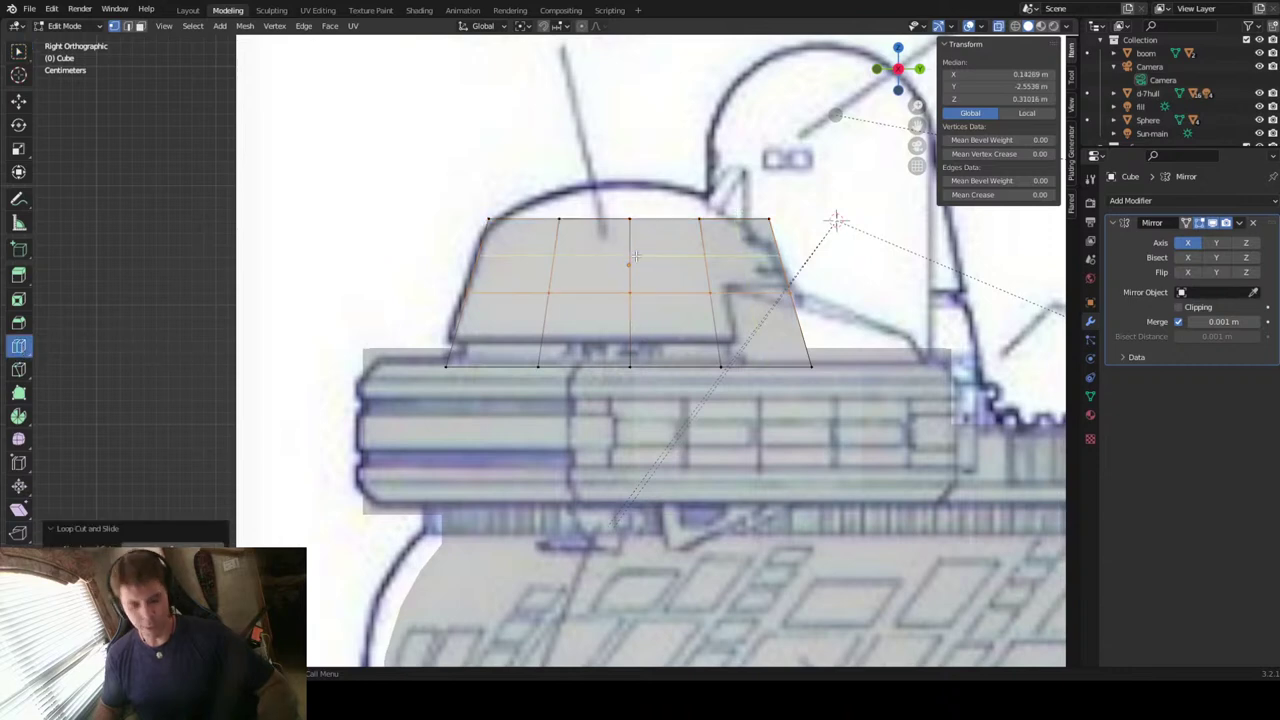
{"action": "key", "text": "g"}
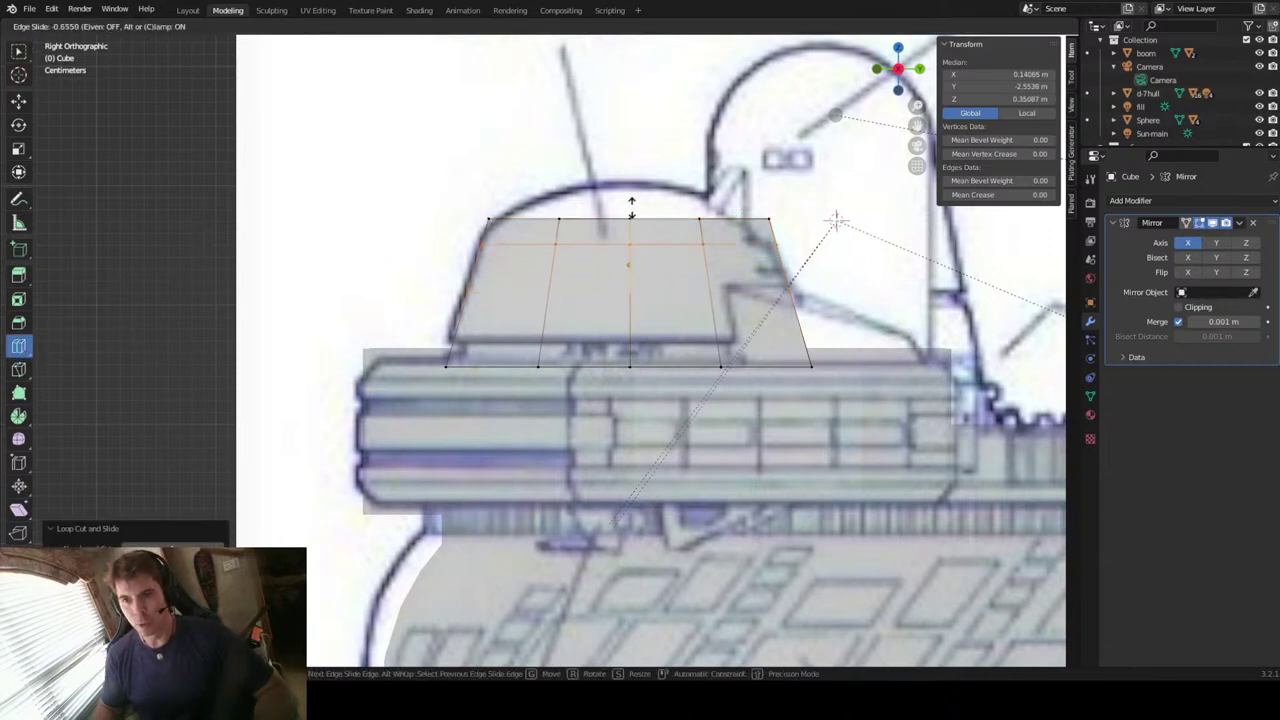
{"action": "left_click", "coordinate": [629, 200]}
{"action": "left_click", "coordinate": [19, 52]}
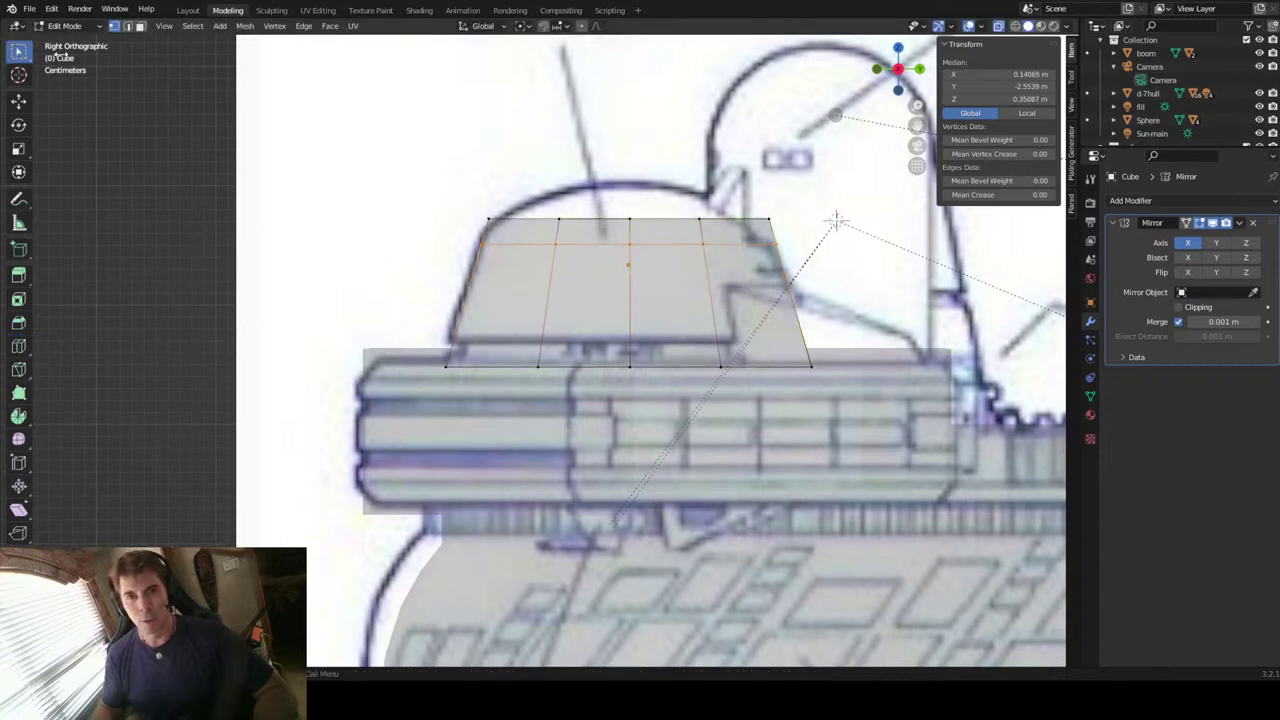
Step: Raise the bridge's top ring to about Z 0.394 m and scale it inward to about 0.71 to follow the blueprint's dome
{"action": "left_click", "coordinate": [576, 207], "text": "alt"}
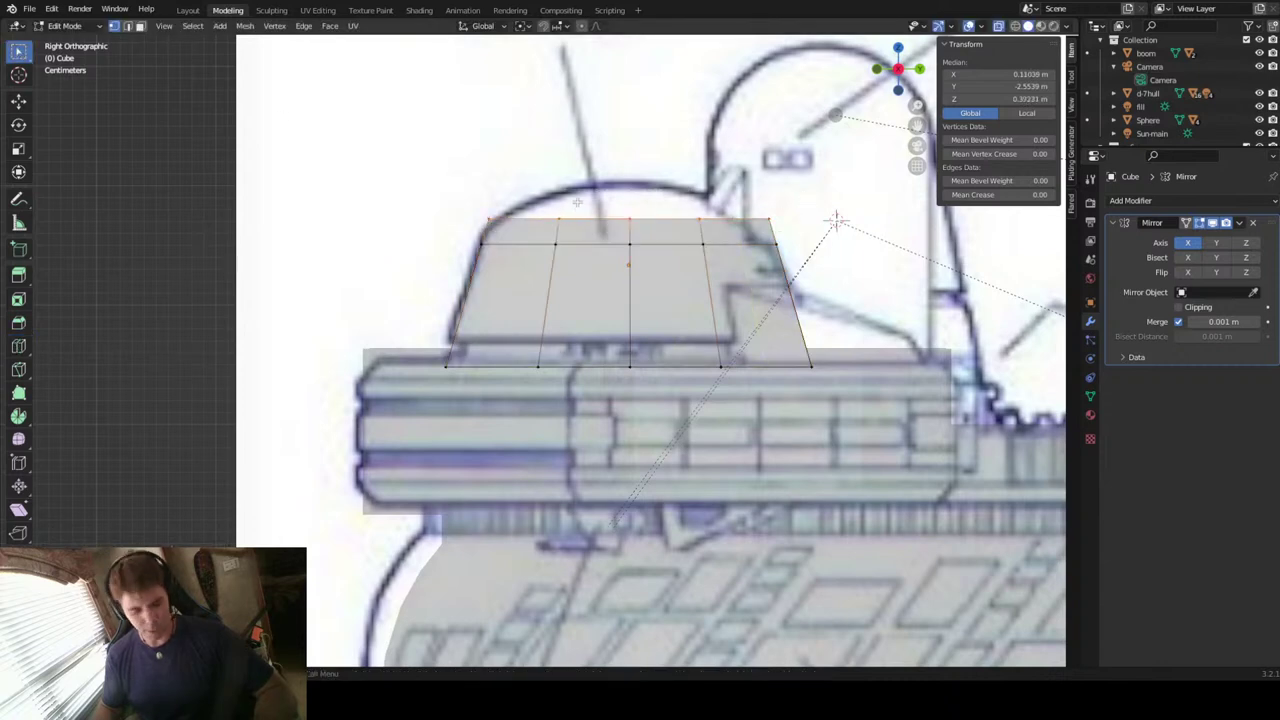
{"action": "key", "text": "g"}
{"action": "key", "text": "z"}
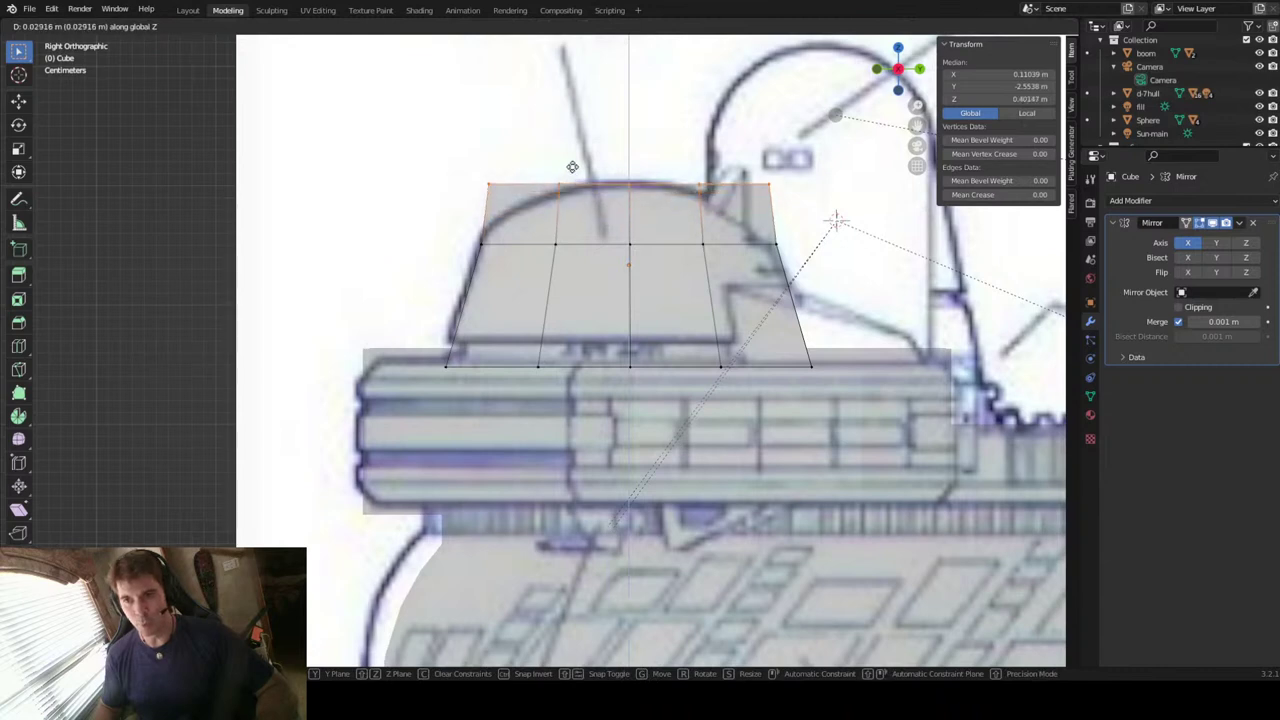
{"action": "left_click", "coordinate": [640, 158]}
{"action": "key", "text": "s"}
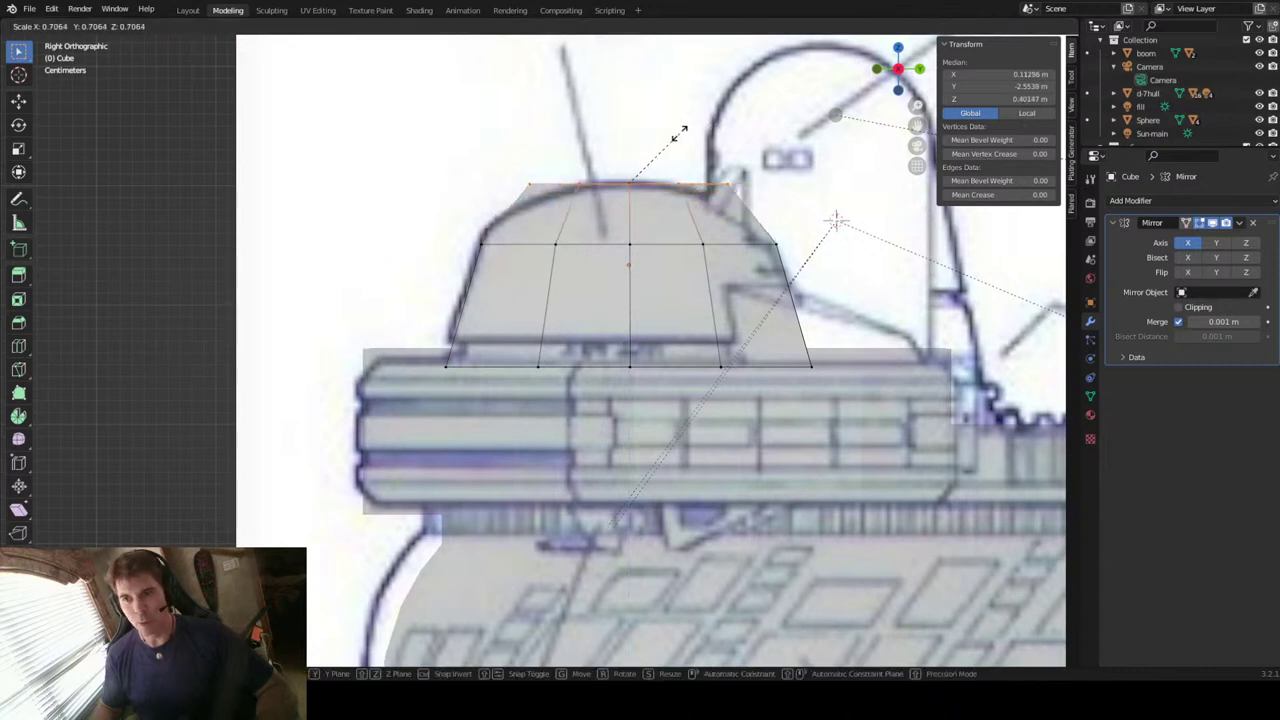
{"action": "left_click", "coordinate": [680, 133]}
{"action": "key", "text": "g"}
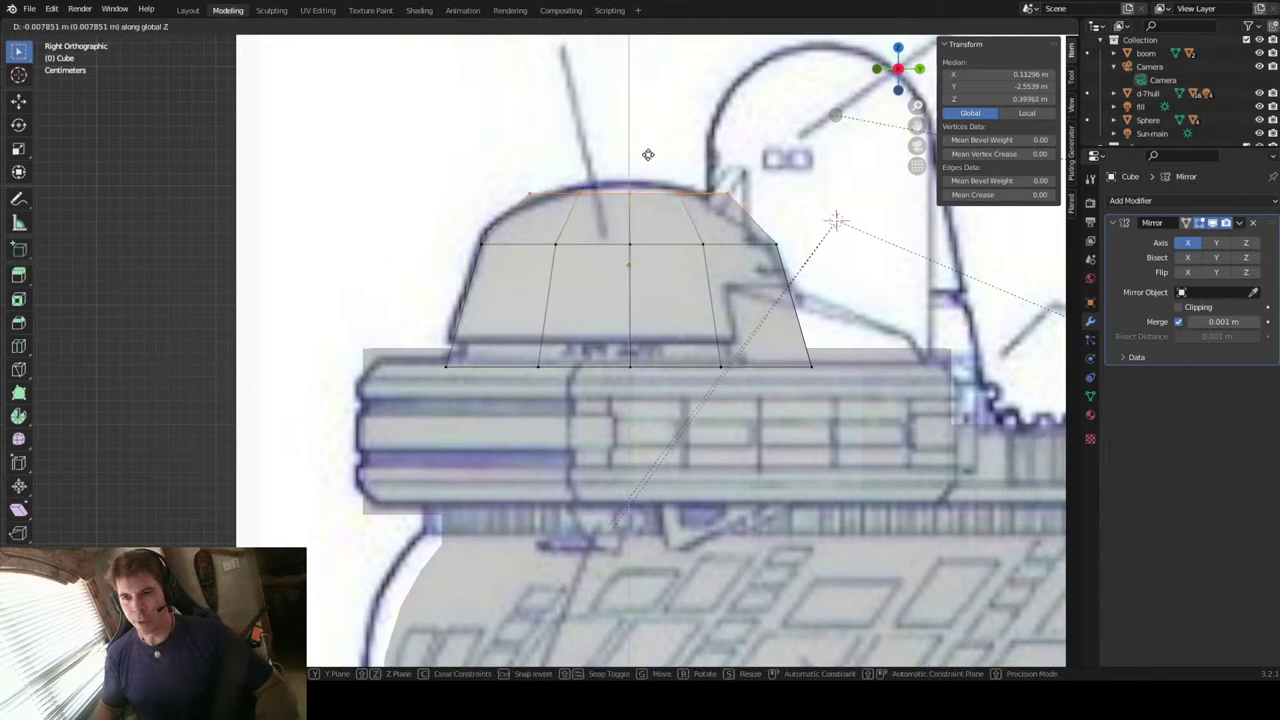
{"action": "left_click", "coordinate": [648, 155]}
Step: Extrude the bridge's top faces upward about 0.012 m to add another level to the dome
{"action": "middle_click_drag", "start_coordinate": [580, 200], "coordinate": [750, 247]}
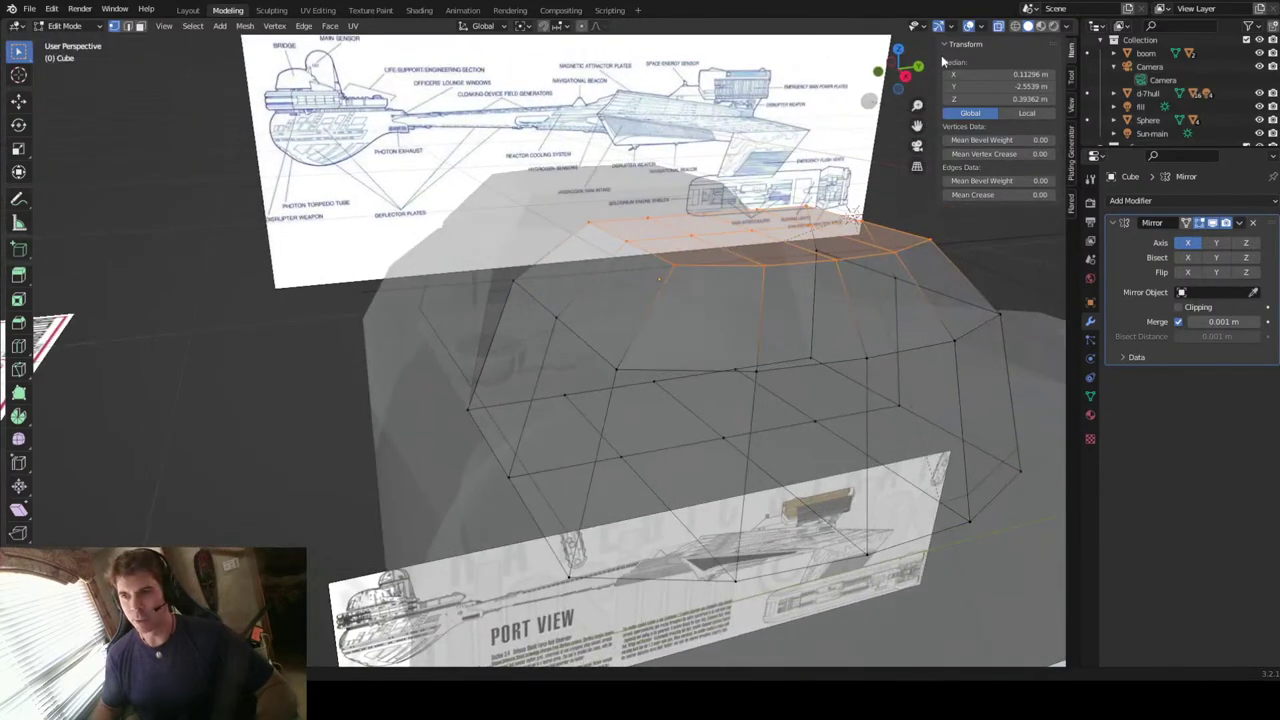
{"action": "key", "text": "KP_3"}
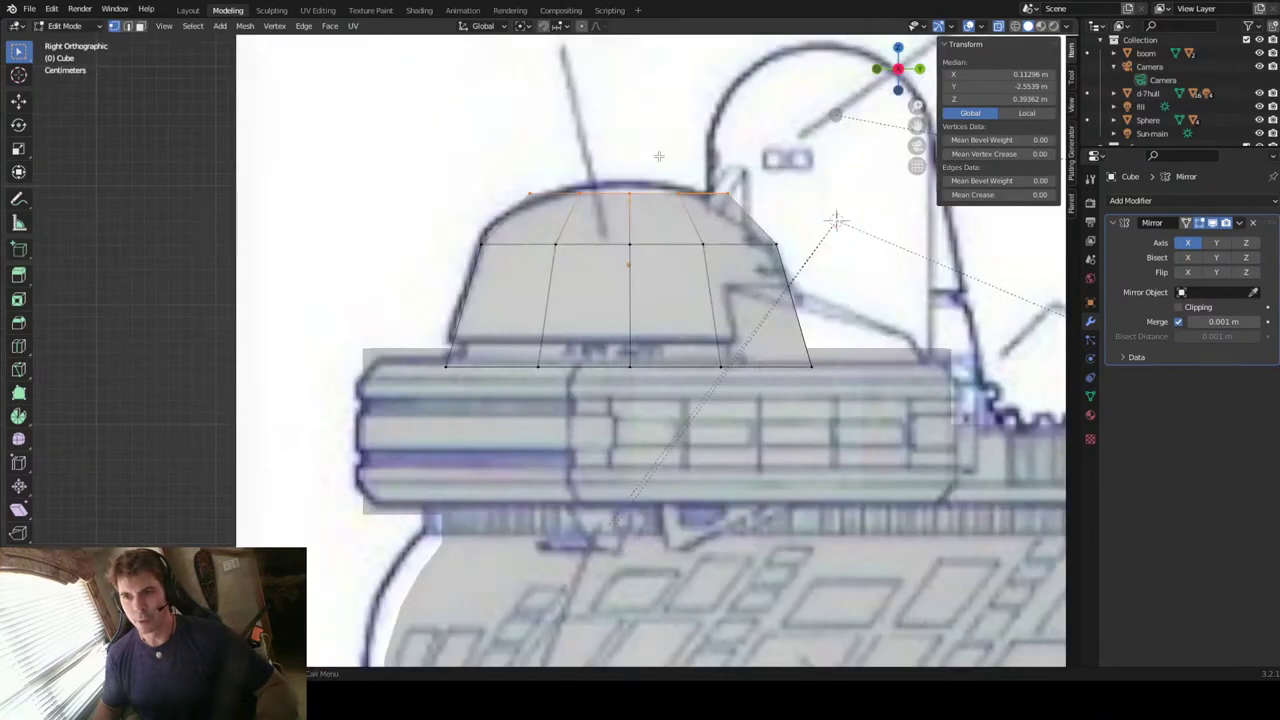
{"action": "scroll", "coordinate": [659, 156], "scroll_direction": "up", "scroll_amount": 1}
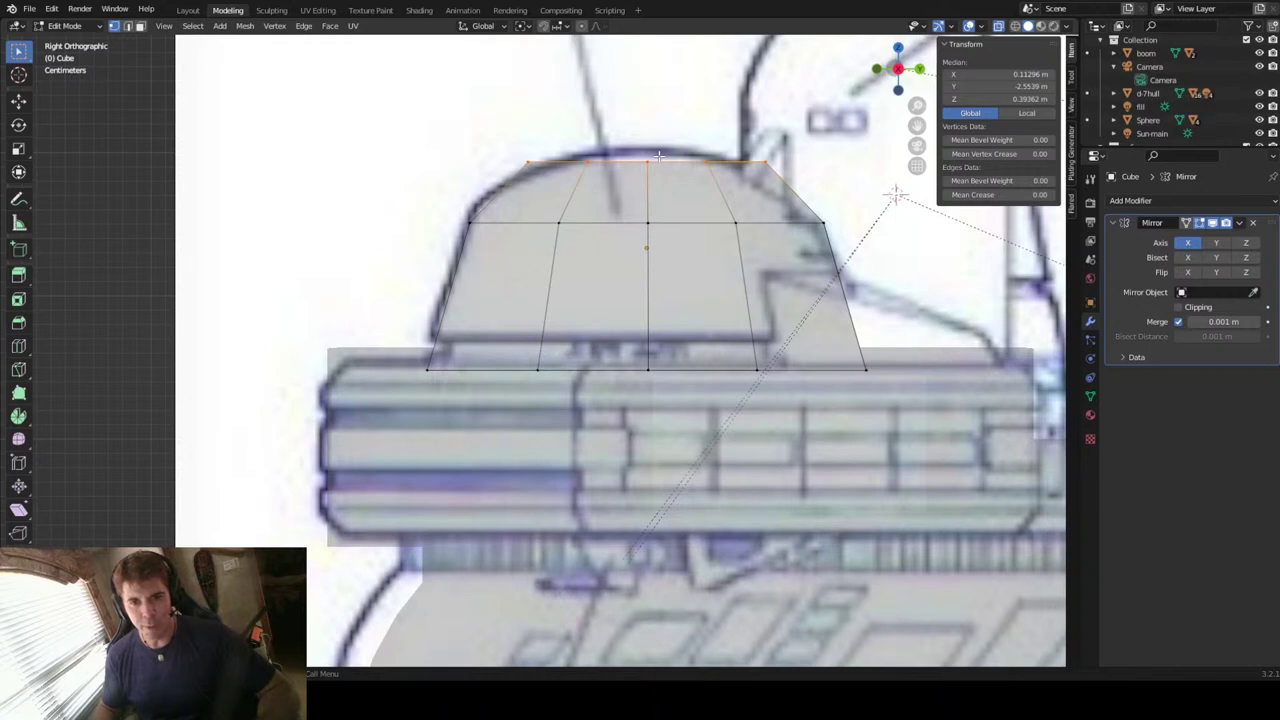
{"action": "left_click_drag", "start_coordinate": [917, 125], "coordinate": [720, 204]}
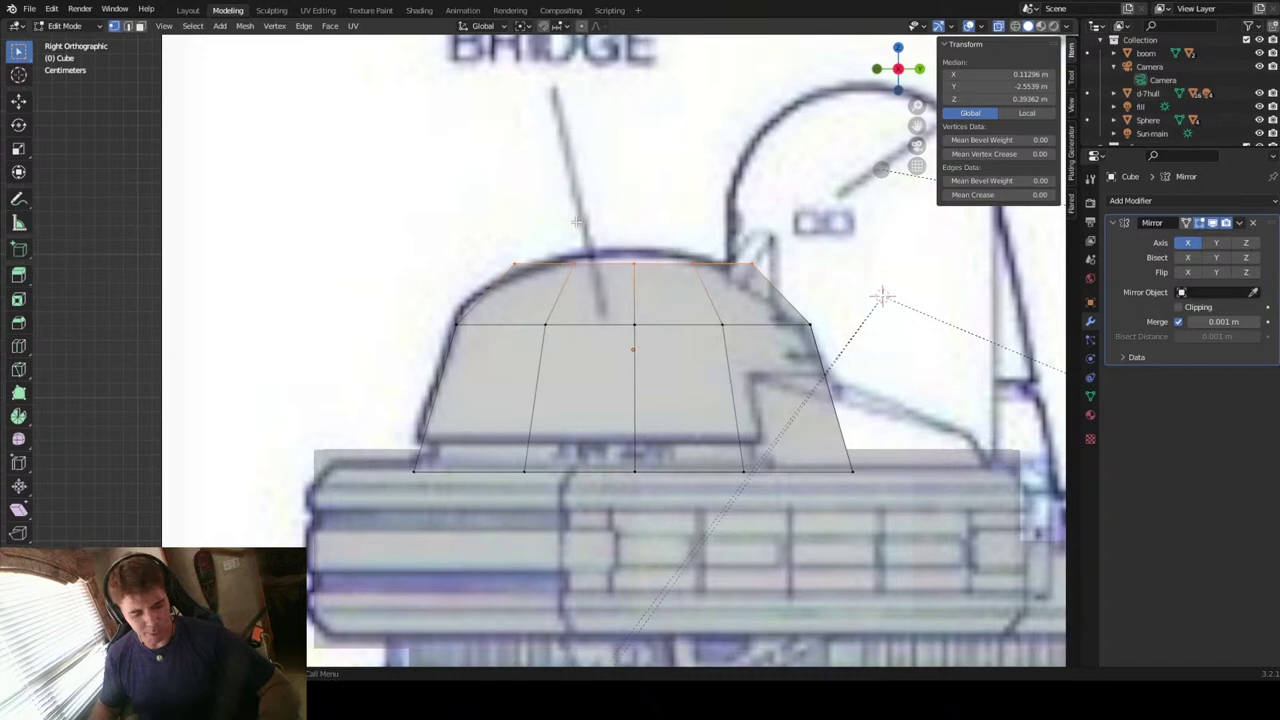
{"action": "middle_click_drag", "start_coordinate": [655, 217], "coordinate": [721, 238]}
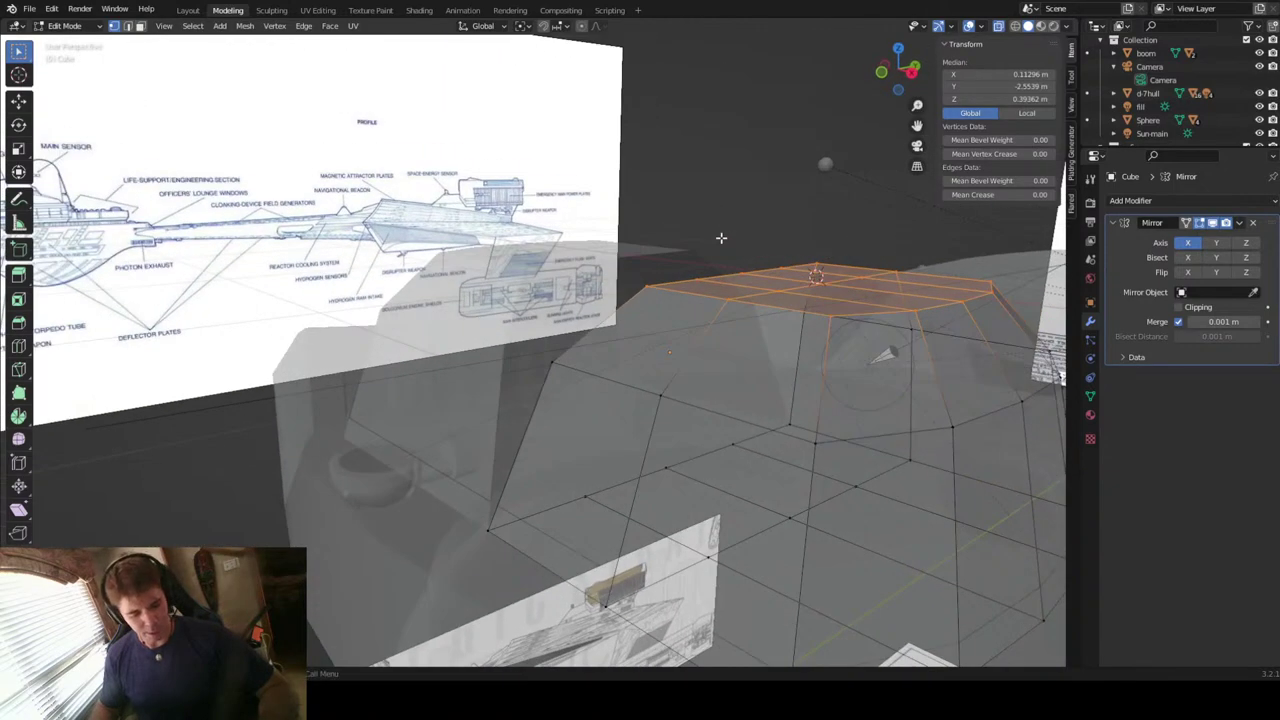
{"action": "key", "text": "g"}
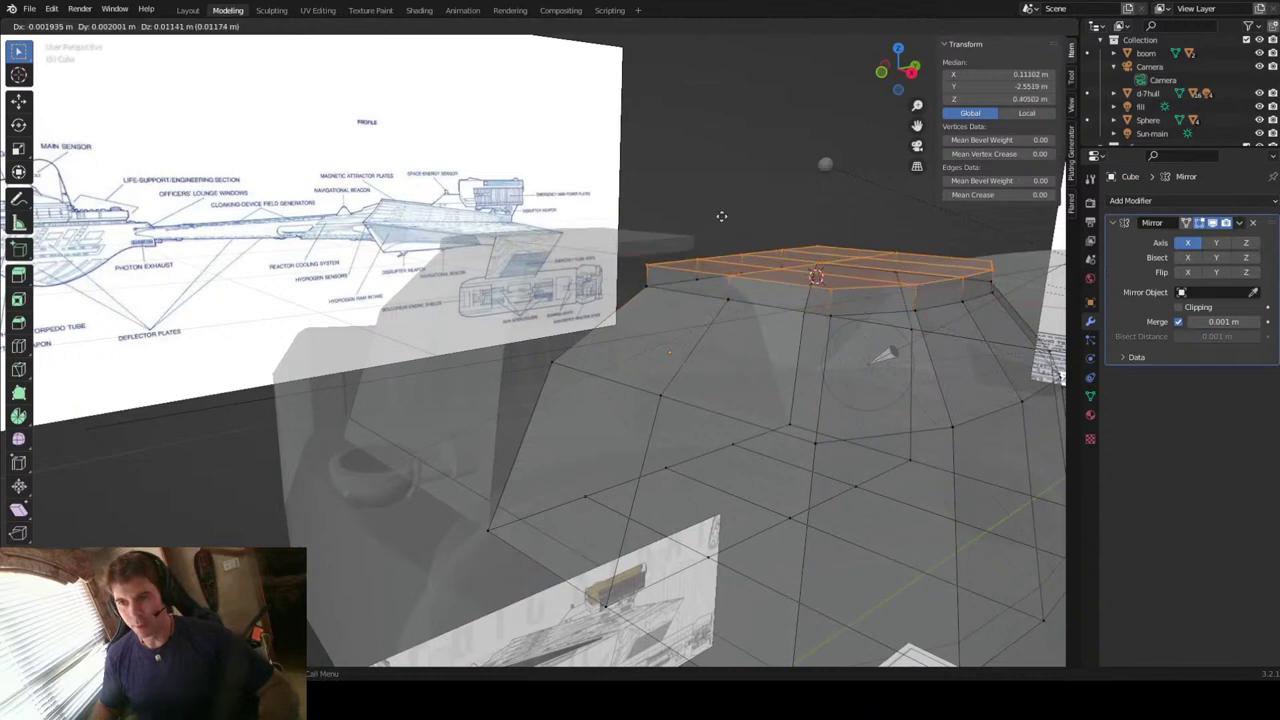
{"action": "left_click", "coordinate": [721, 216]}
{"action": "left_click", "coordinate": [913, 72]}
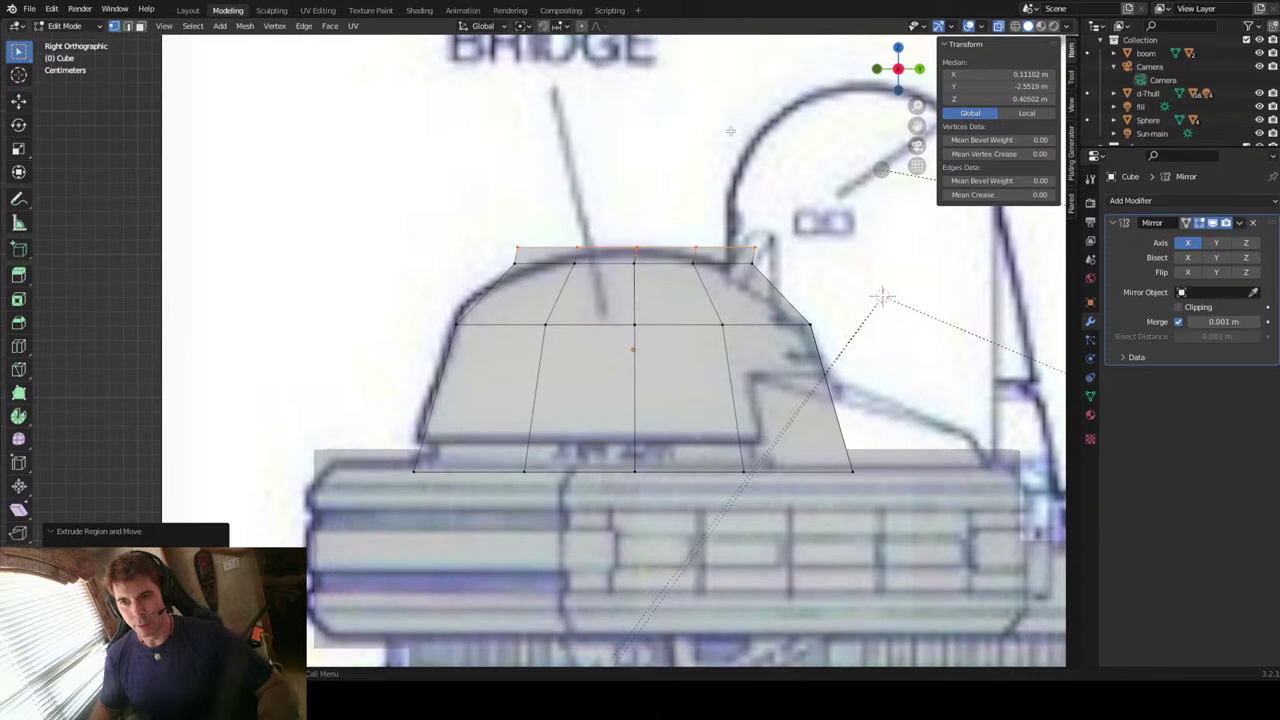
Step: Select the newly extruded top vertices and scale them inward to match the crown of the blueprint's dome
{"action": "left_click", "coordinate": [705, 188]}
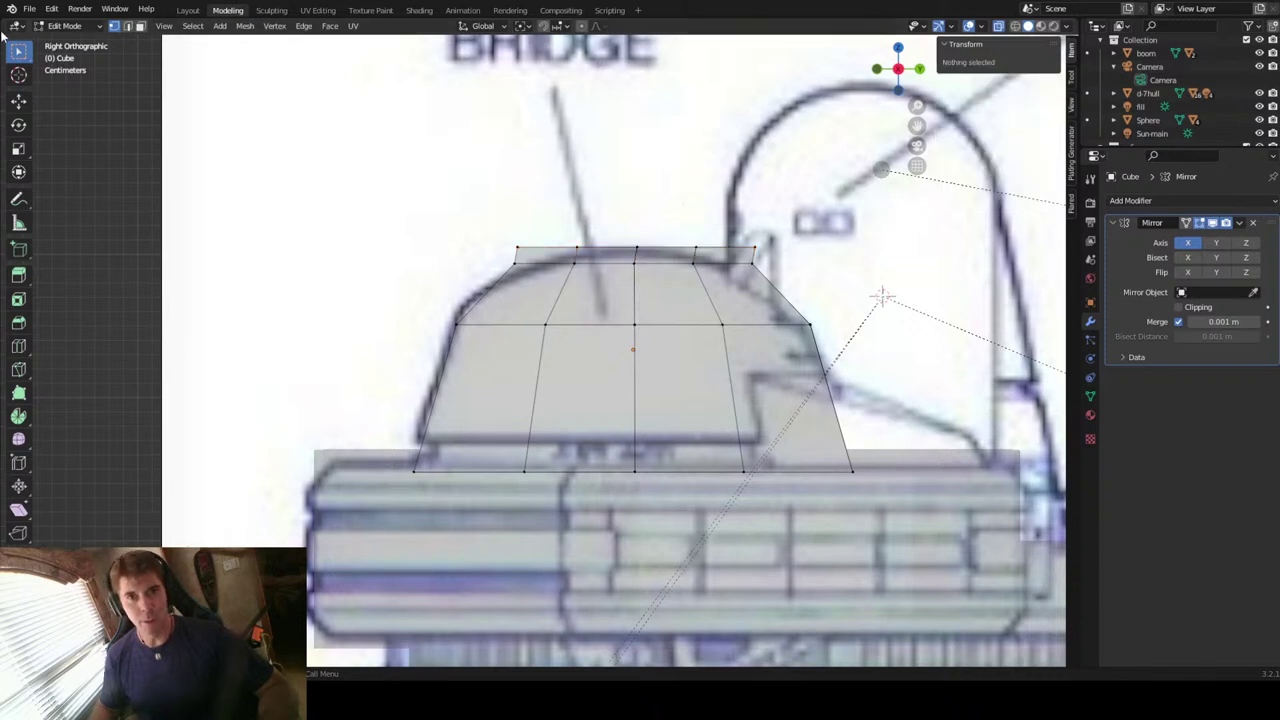
{"action": "left_click_drag", "start_coordinate": [790, 212], "coordinate": [445, 256]}
{"action": "key", "text": "s"}
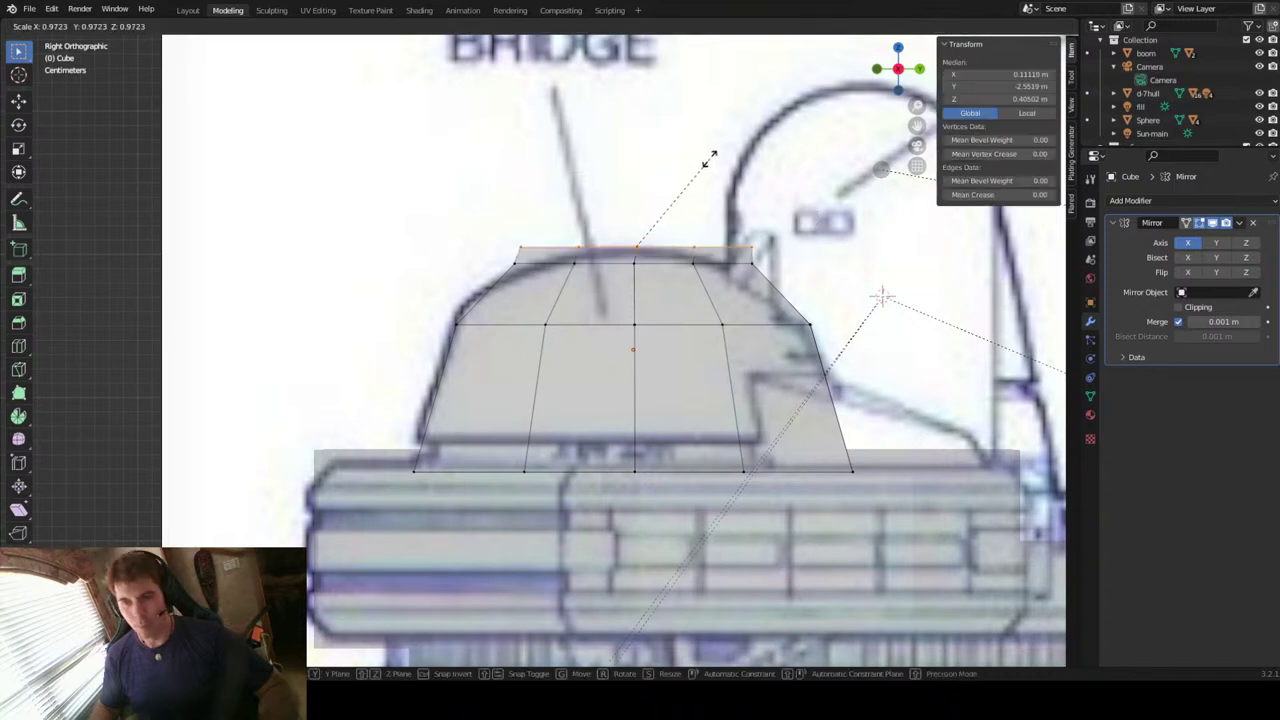
{"action": "left_click", "coordinate": [680, 186]}
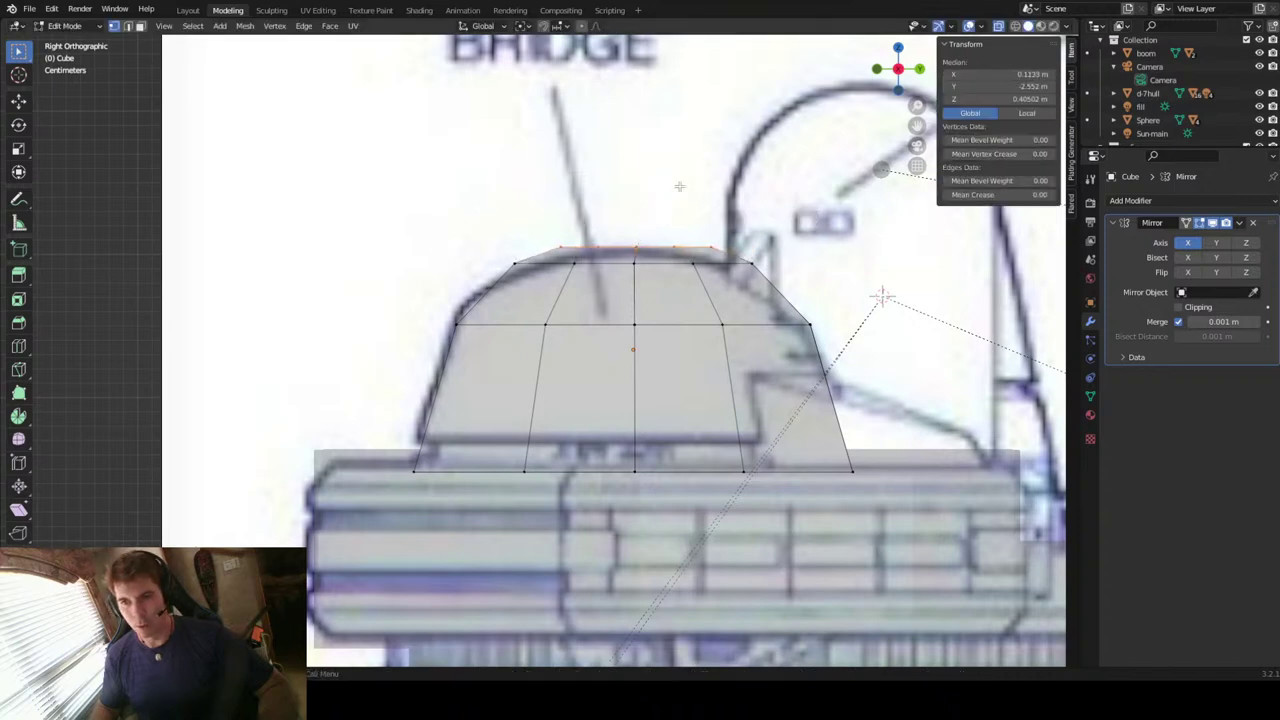
Step: Select the center-side edge line at the bridge's shoulder loop and set its median X to 0
{"action": "scroll", "coordinate": [681, 182], "scroll_direction": "down", "scroll_amount": 3}
{"action": "middle_click_drag", "start_coordinate": [681, 182], "coordinate": [726, 349]}
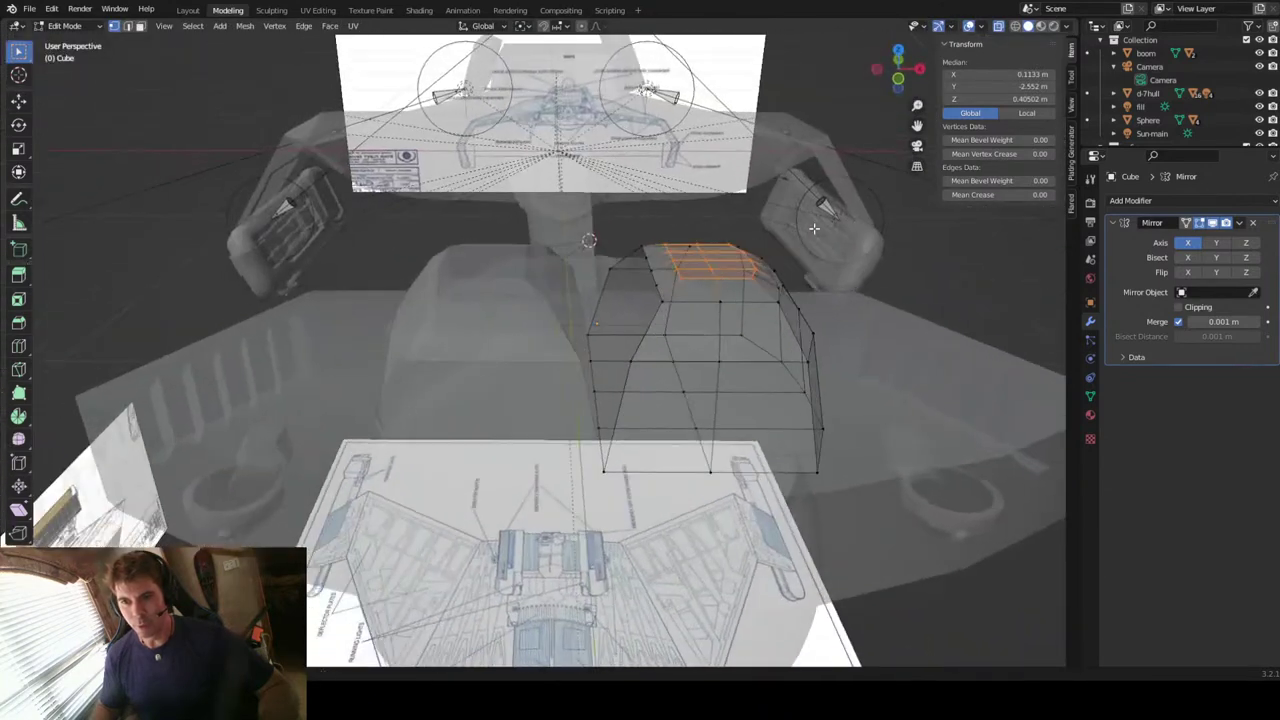
{"action": "left_click", "coordinate": [630, 362]}
{"action": "left_click", "coordinate": [609, 268], "text": "shift"}
{"action": "left_click", "coordinate": [1016, 76]}
{"action": "type", "text": "0"}
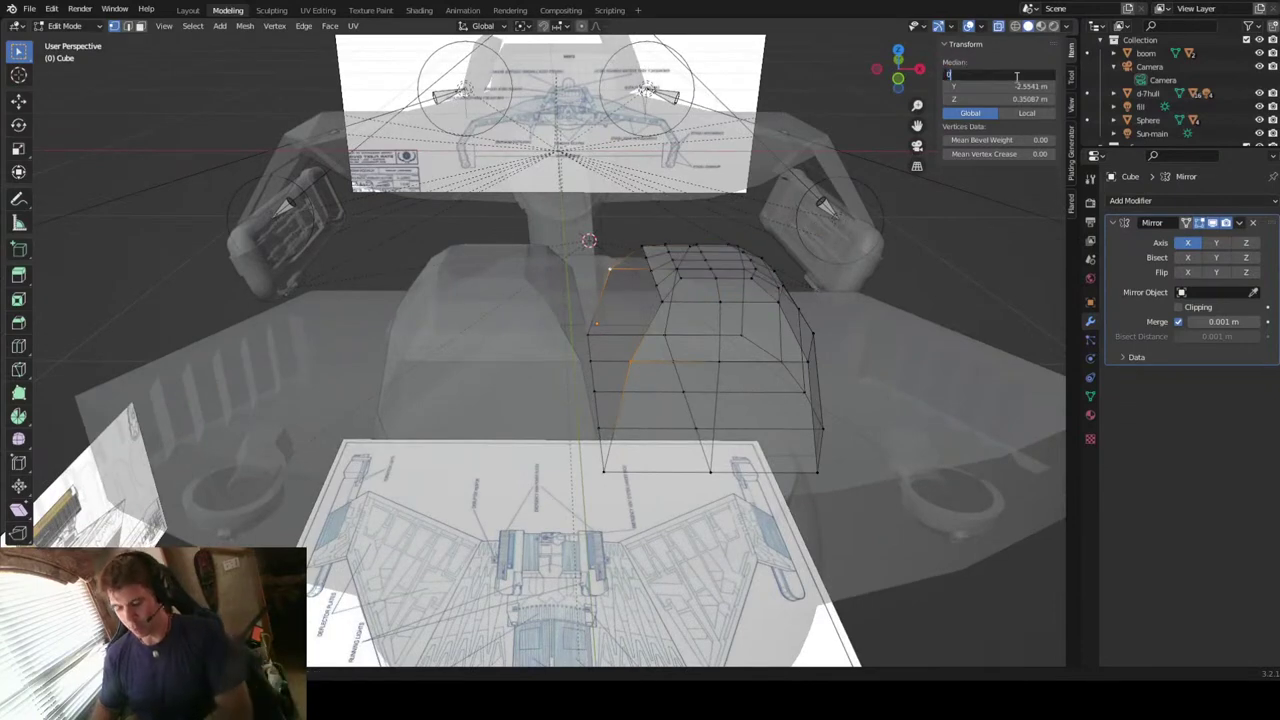
{"action": "key", "text": "Return"}
Step: Select the center-side vertices of the next ring above the shoulder and set their median X to 0
{"action": "left_click", "coordinate": [676, 309]}
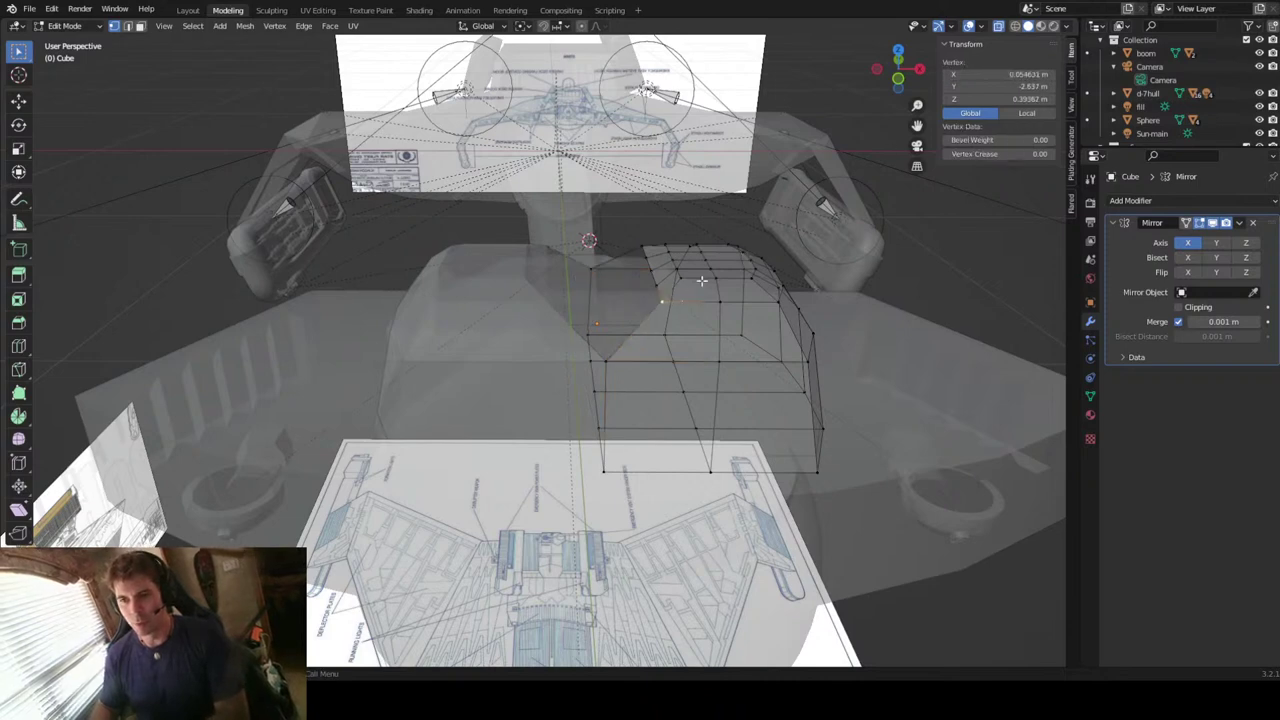
{"action": "middle_click_drag", "start_coordinate": [760, 308], "coordinate": [697, 308]}
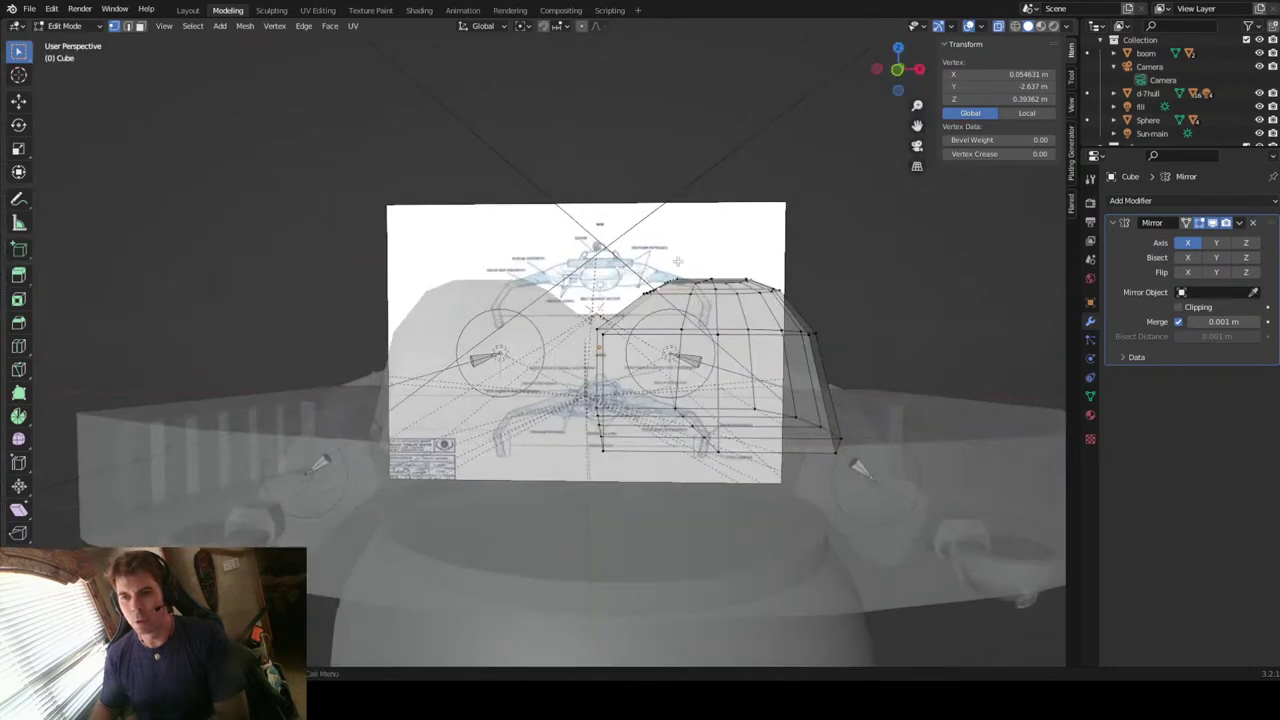
{"action": "left_click", "coordinate": [648, 292], "text": "shift"}
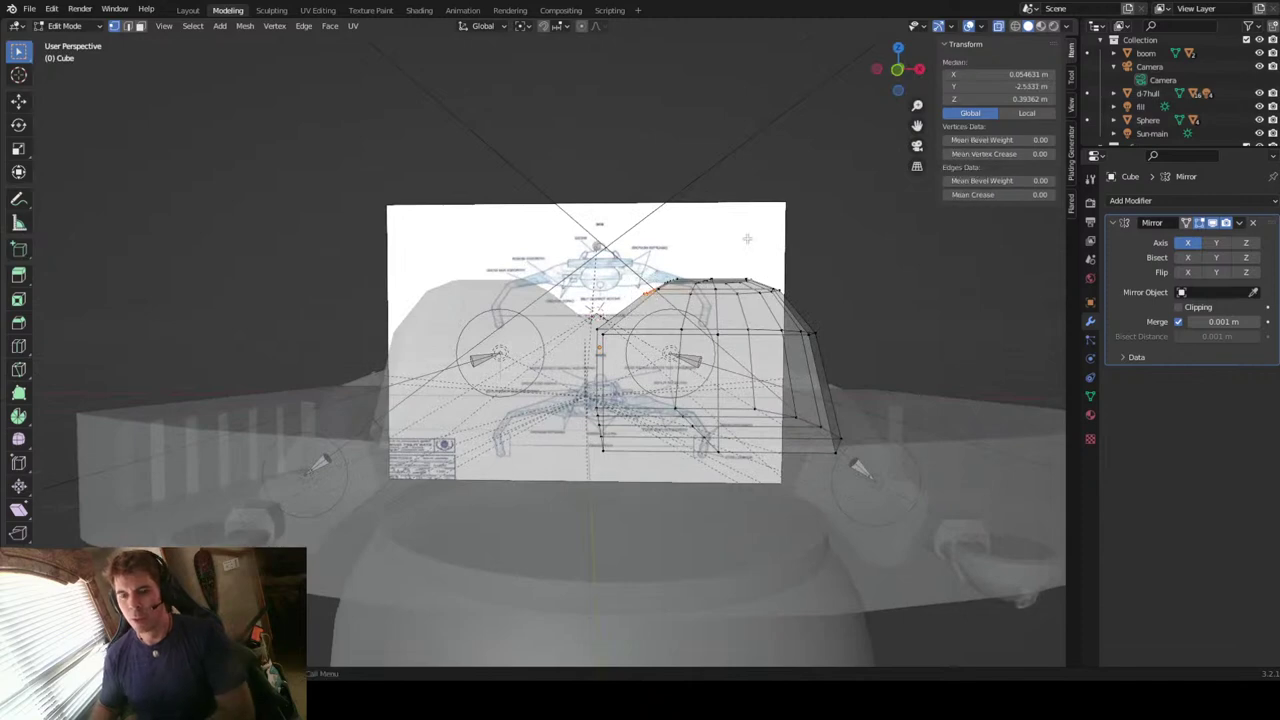
{"action": "left_click", "coordinate": [893, 72]}
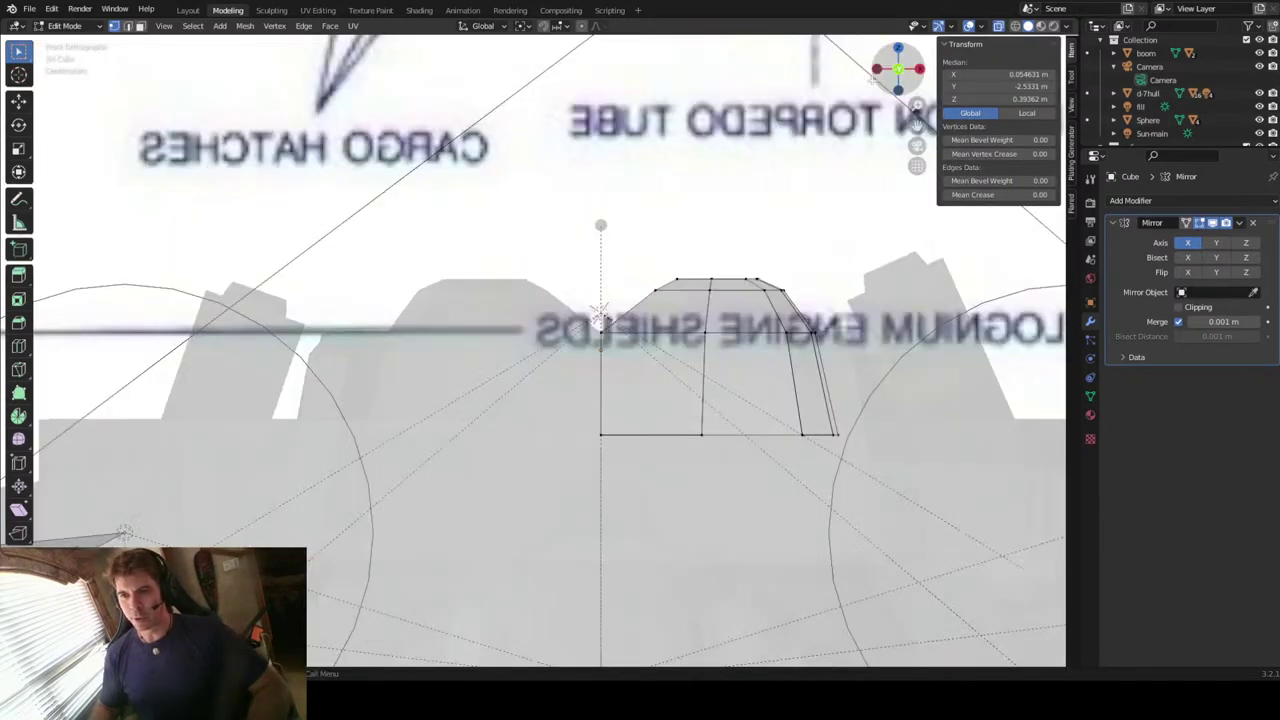
{"action": "scroll", "coordinate": [610, 233], "scroll_direction": "up", "scroll_amount": 2}
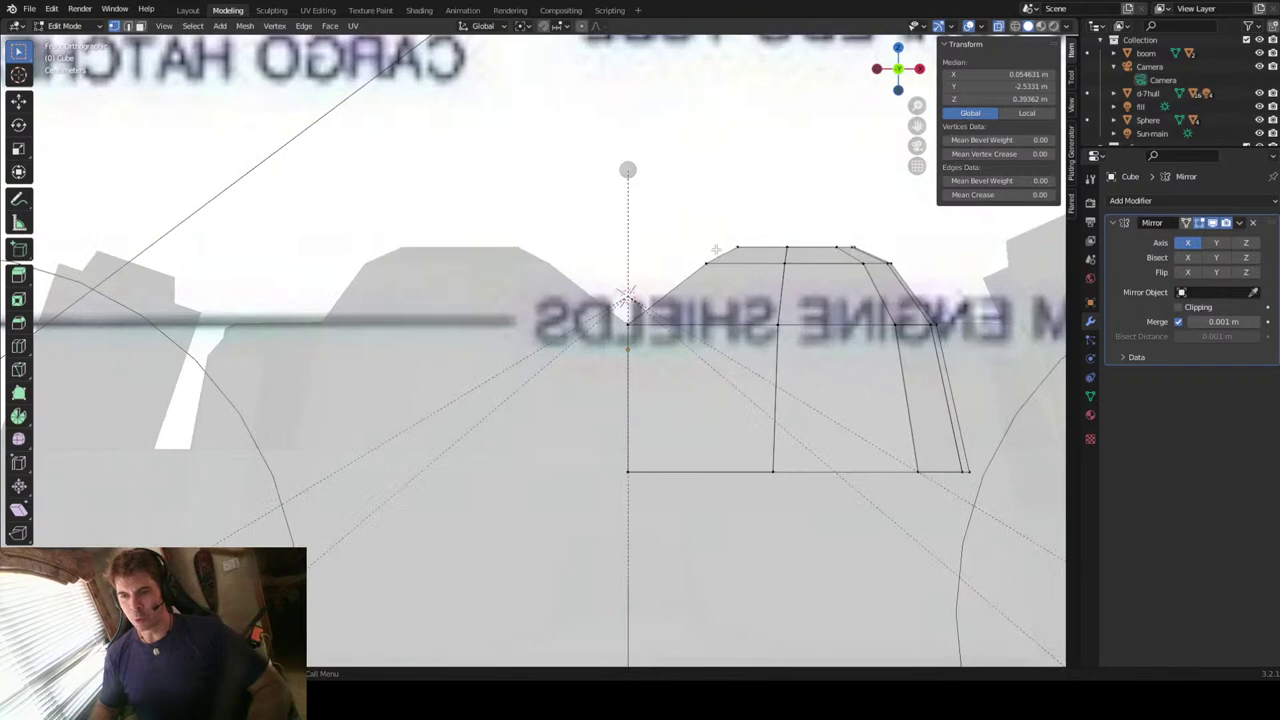
{"action": "left_click", "coordinate": [671, 302], "text": "shift"}
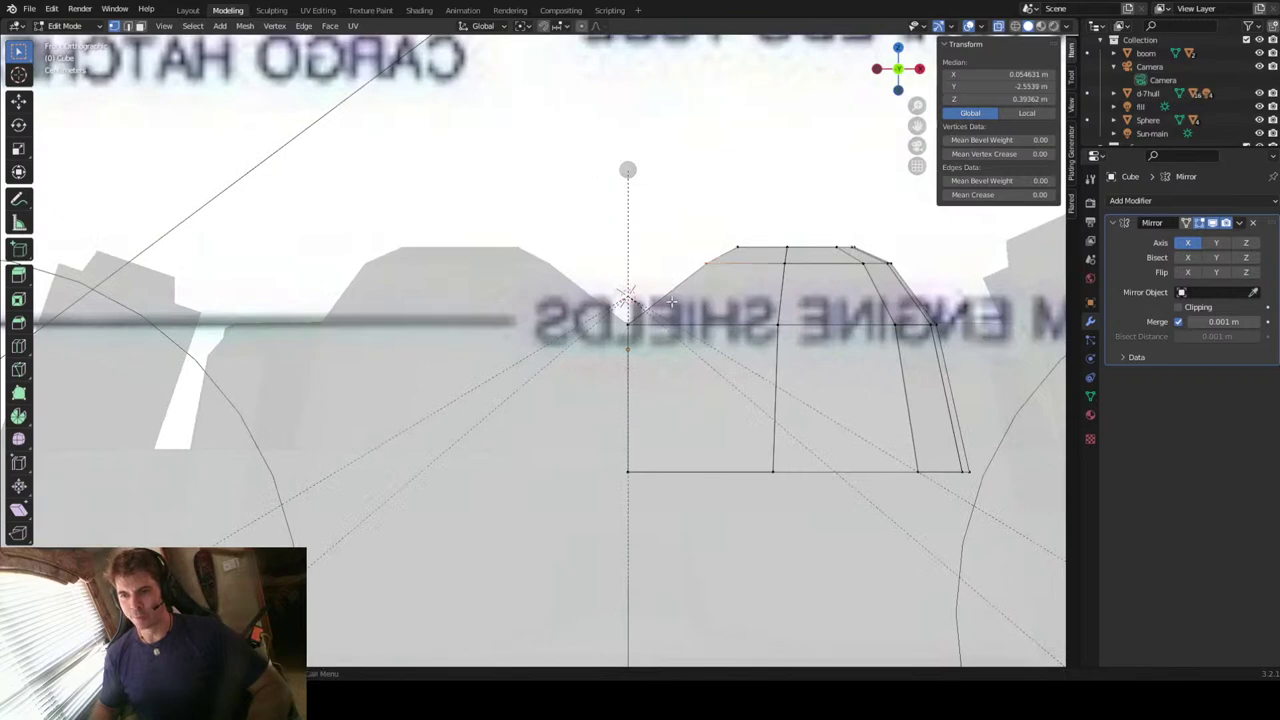
{"action": "left_click", "coordinate": [1012, 73]}
{"action": "type", "text": "0"}
{"action": "key", "text": "Return"}
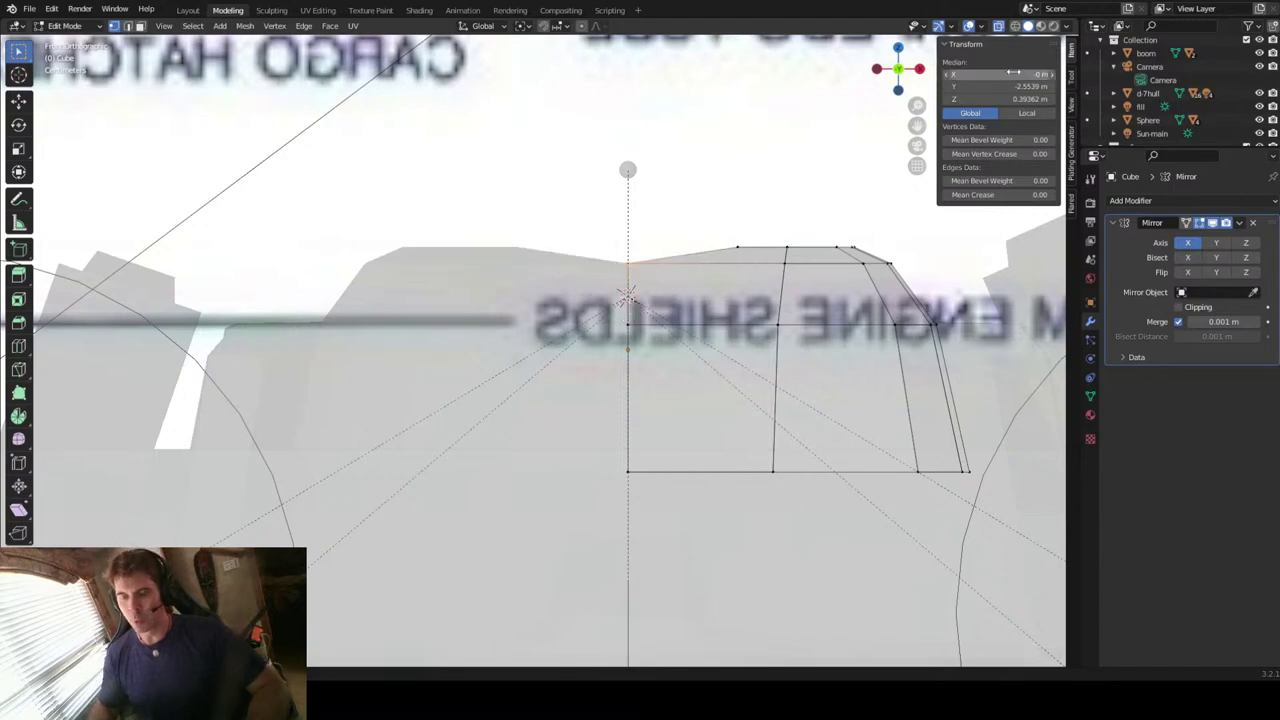
Step: Select the four center-side faces between the dome's top plate and the ring below it and delete them
{"action": "mouse_move", "coordinate": [626, 295]}
{"action": "middle_mouse_down"}
{"action": "mouse_move", "coordinate": [511, 197]}
{"action": "mouse_move", "coordinate": [654, 320]}
{"action": "mouse_move", "coordinate": [651, 297]}
{"action": "mouse_move", "coordinate": [623, 286]}
{"action": "mouse_move", "coordinate": [640, 294]}
{"action": "middle_mouse_up"}
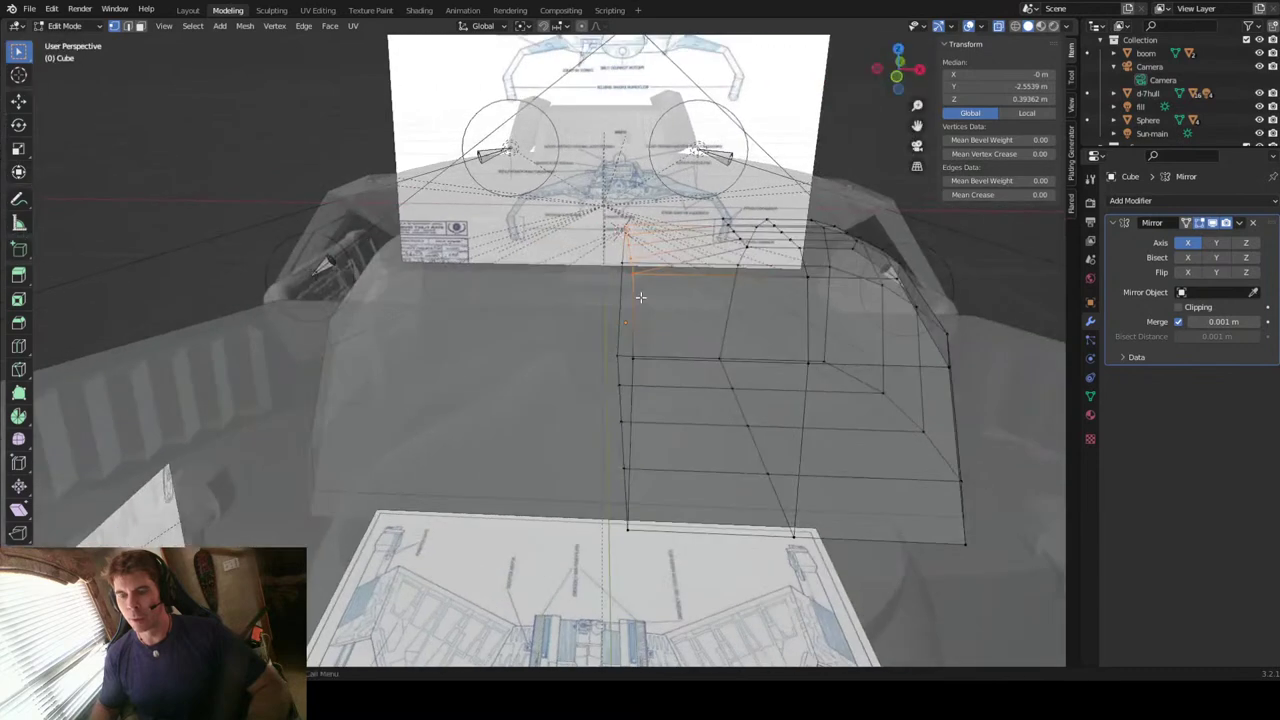
{"action": "middle_click_drag", "start_coordinate": [680, 252], "coordinate": [690, 247]}
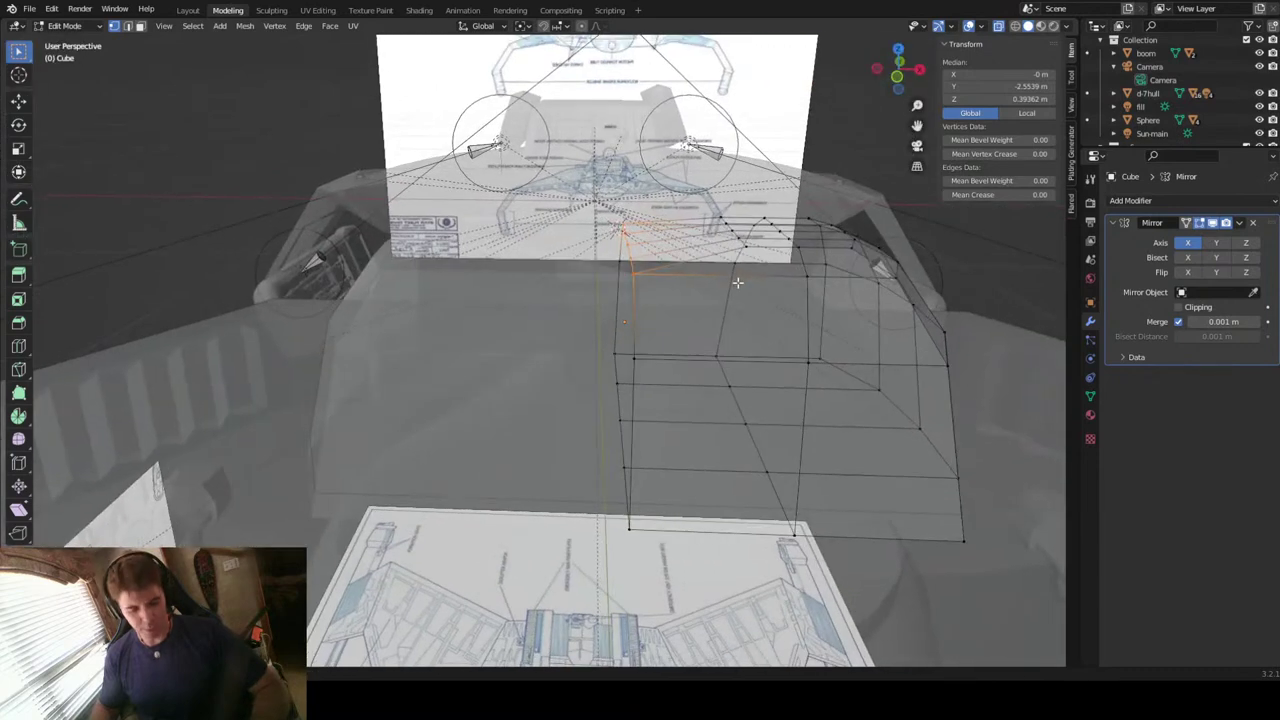
{"action": "key", "text": "alt+a"}
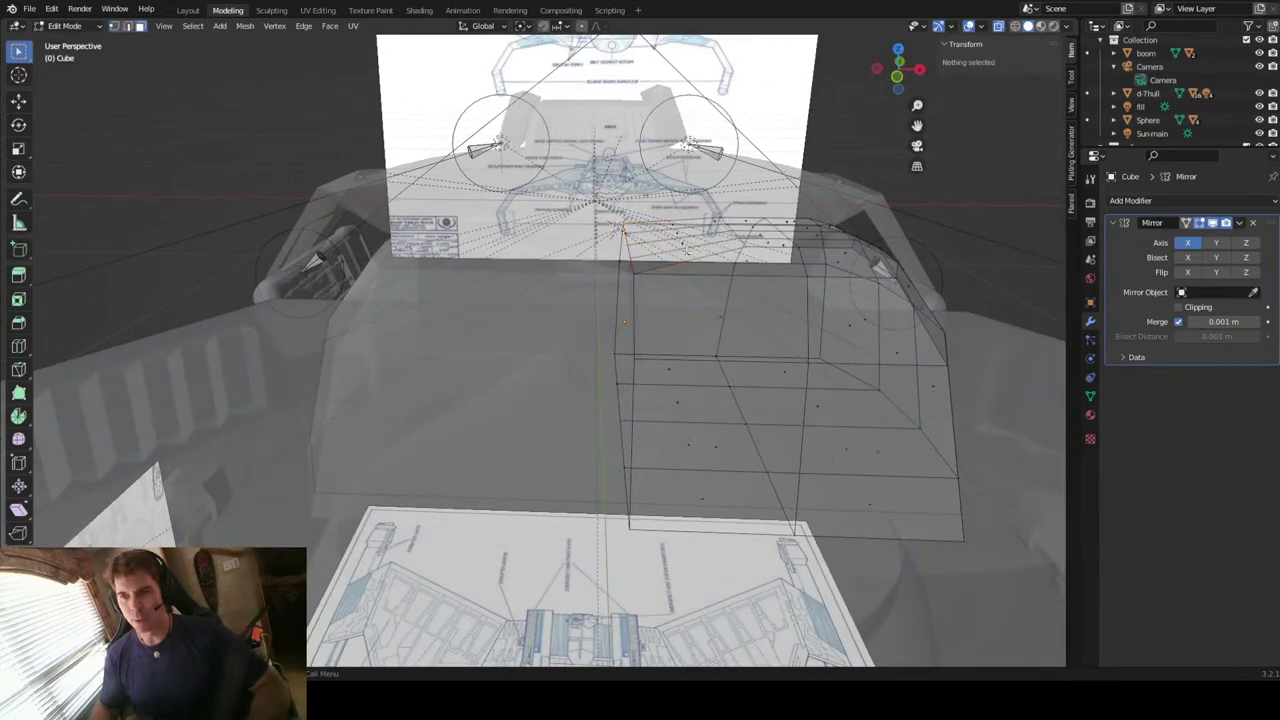
{"action": "left_click", "coordinate": [686, 252]}
{"action": "left_click", "coordinate": [672, 222], "text": "shift"}
{"action": "left_click", "coordinate": [684, 244], "text": "shift"}
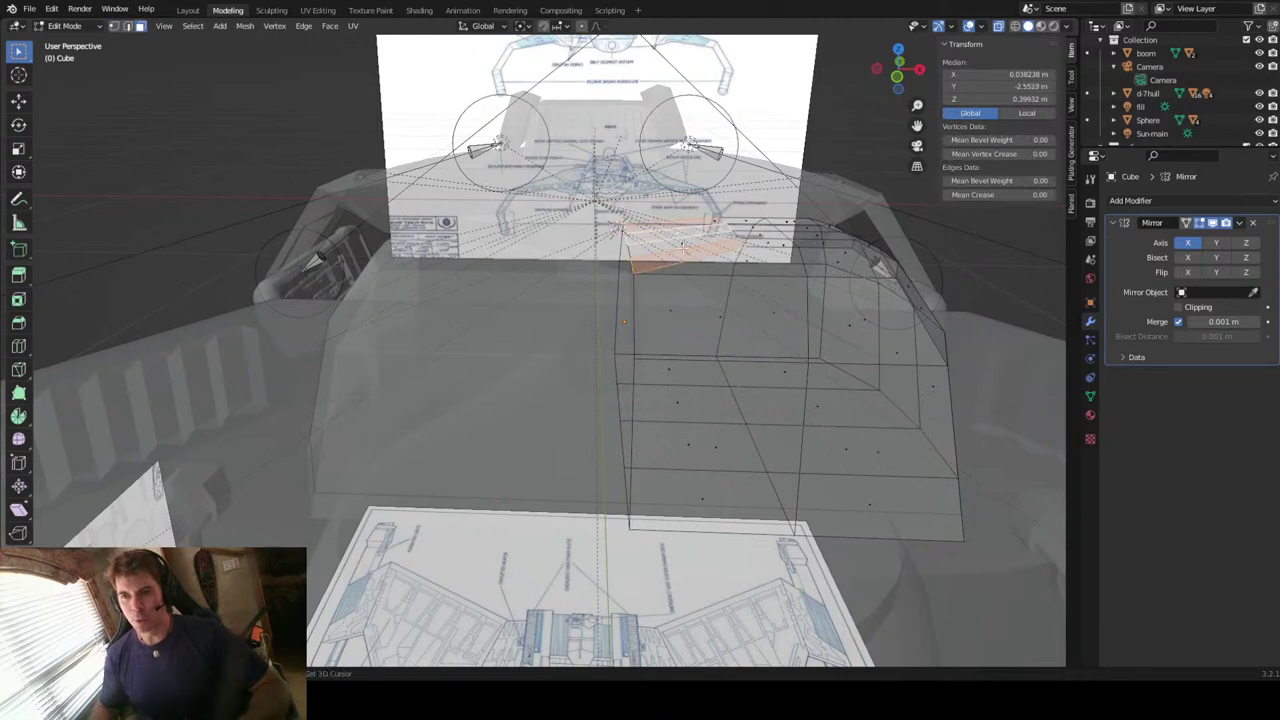
{"action": "left_click", "coordinate": [680, 244], "text": "shift"}
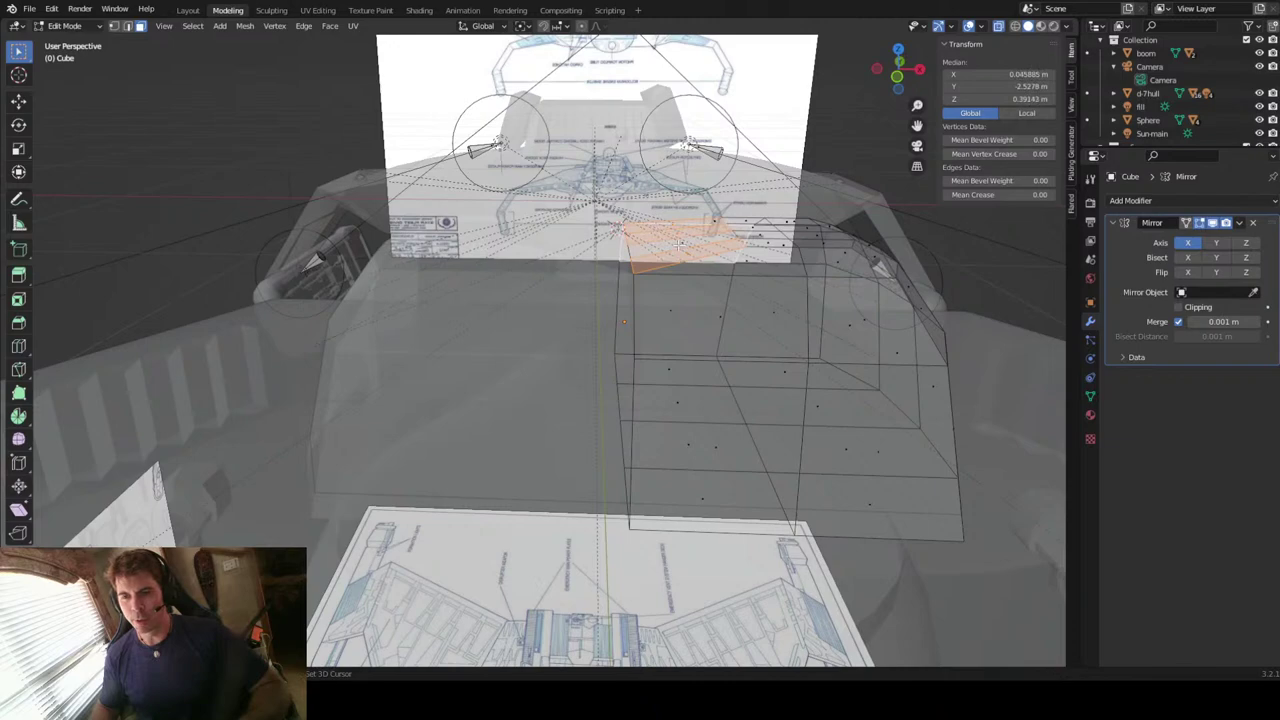
{"action": "middle_click_drag", "start_coordinate": [745, 338], "coordinate": [853, 394]}
{"action": "left_click", "coordinate": [902, 457], "text": "shift"}
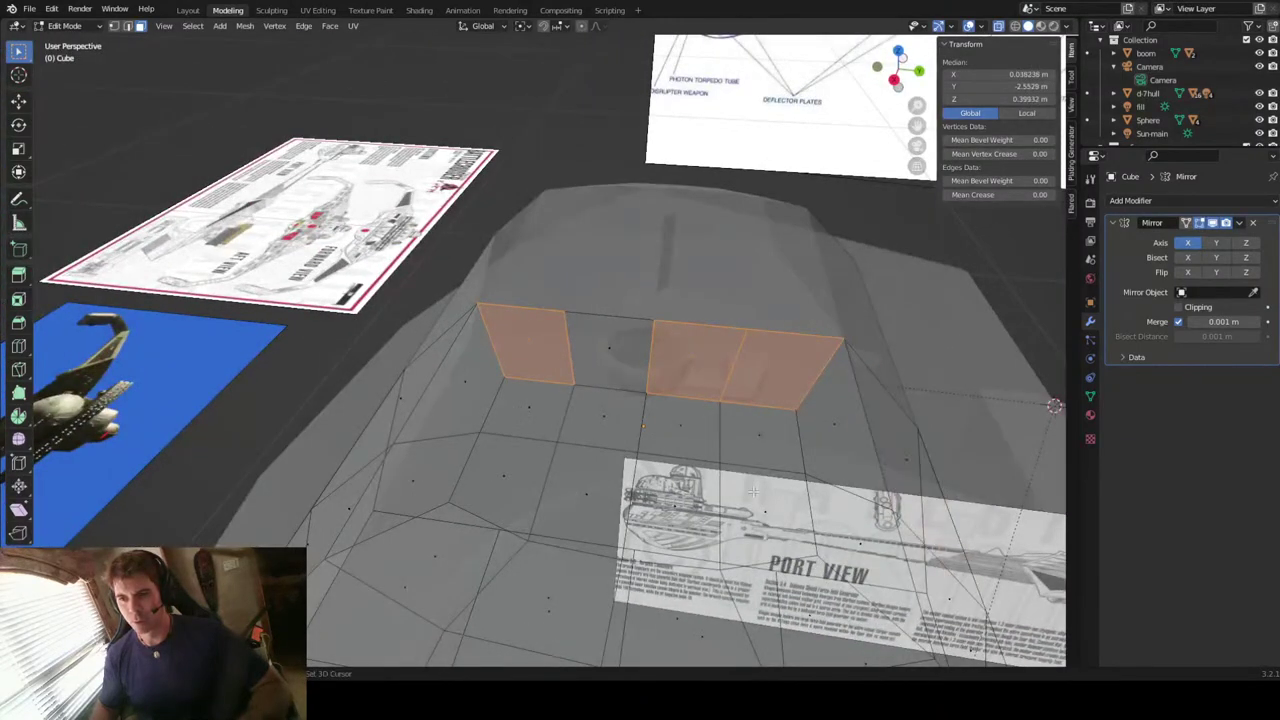
{"action": "left_click", "coordinate": [599, 373], "text": "shift"}
{"action": "middle_click_drag", "start_coordinate": [599, 373], "coordinate": [722, 300]}
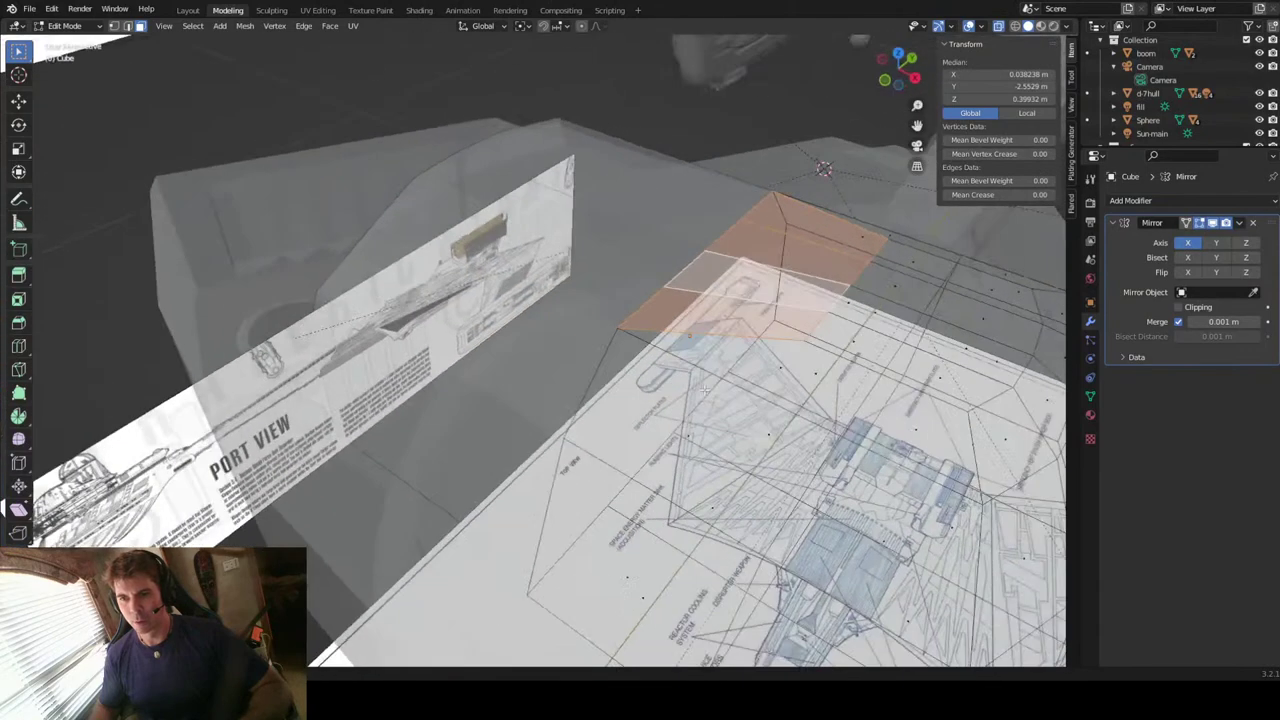
{"action": "right_click", "coordinate": [722, 300]}
{"action": "left_click", "coordinate": [722, 301]}
Step: Select the center-side edges of the dome's top plate and set their median X to 0
{"action": "middle_click_drag", "start_coordinate": [733, 294], "coordinate": [815, 314]}
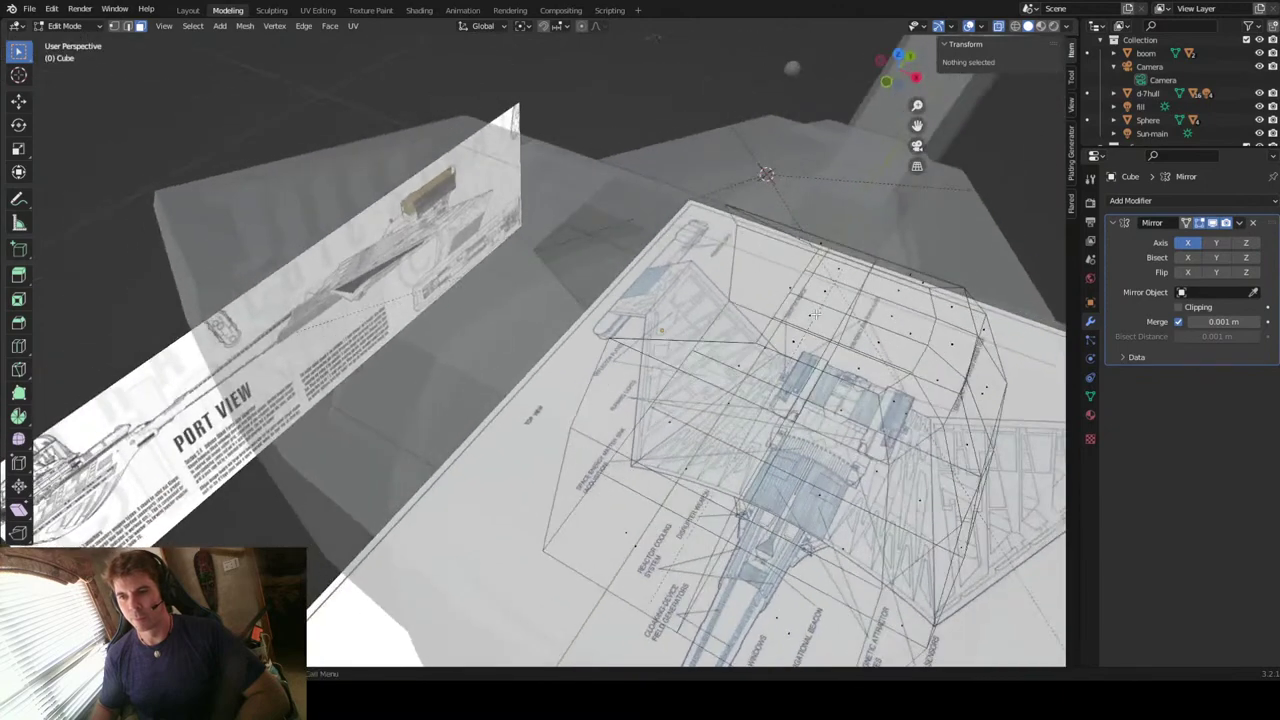
{"action": "left_click", "coordinate": [767, 330]}
{"action": "key", "text": "2"}
{"action": "left_click", "coordinate": [793, 303]}
{"action": "middle_click_drag", "start_coordinate": [810, 322], "coordinate": [755, 318]}
{"action": "left_click", "coordinate": [753, 345], "text": "shift"}
{"action": "left_click", "coordinate": [792, 334], "text": "shift"}
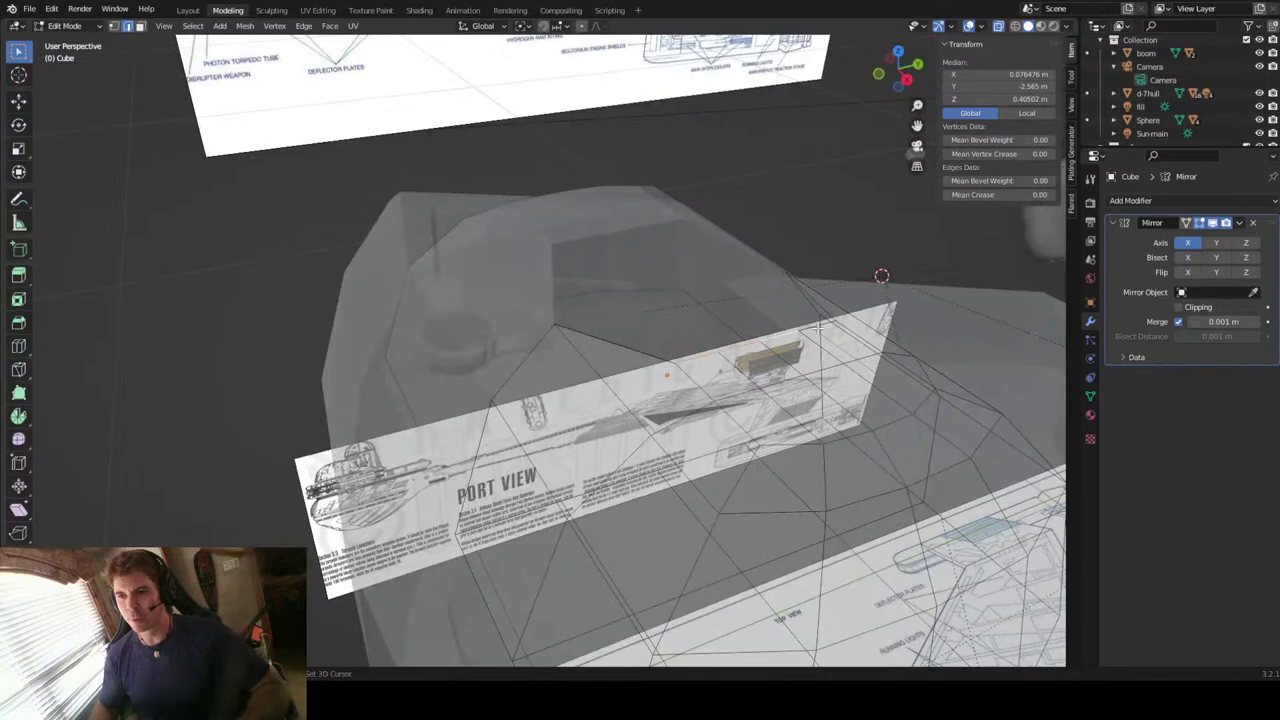
{"action": "middle_click_drag", "start_coordinate": [654, 347], "coordinate": [706, 348]}
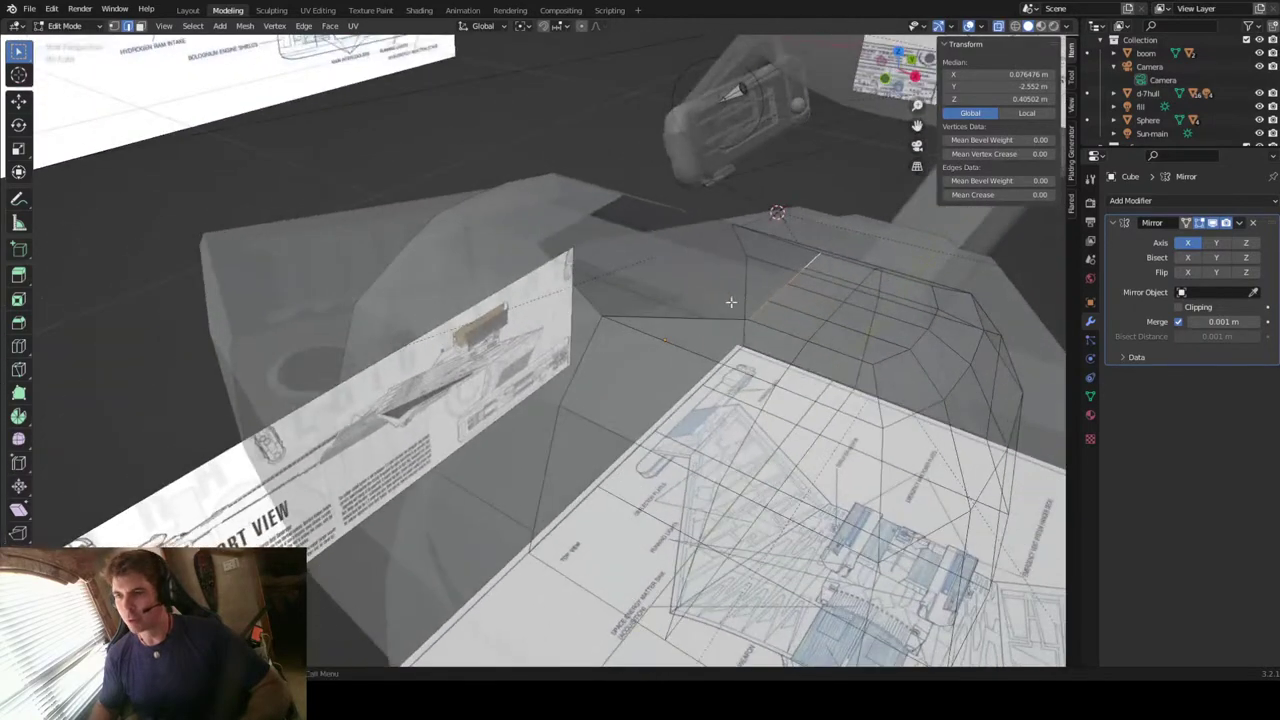
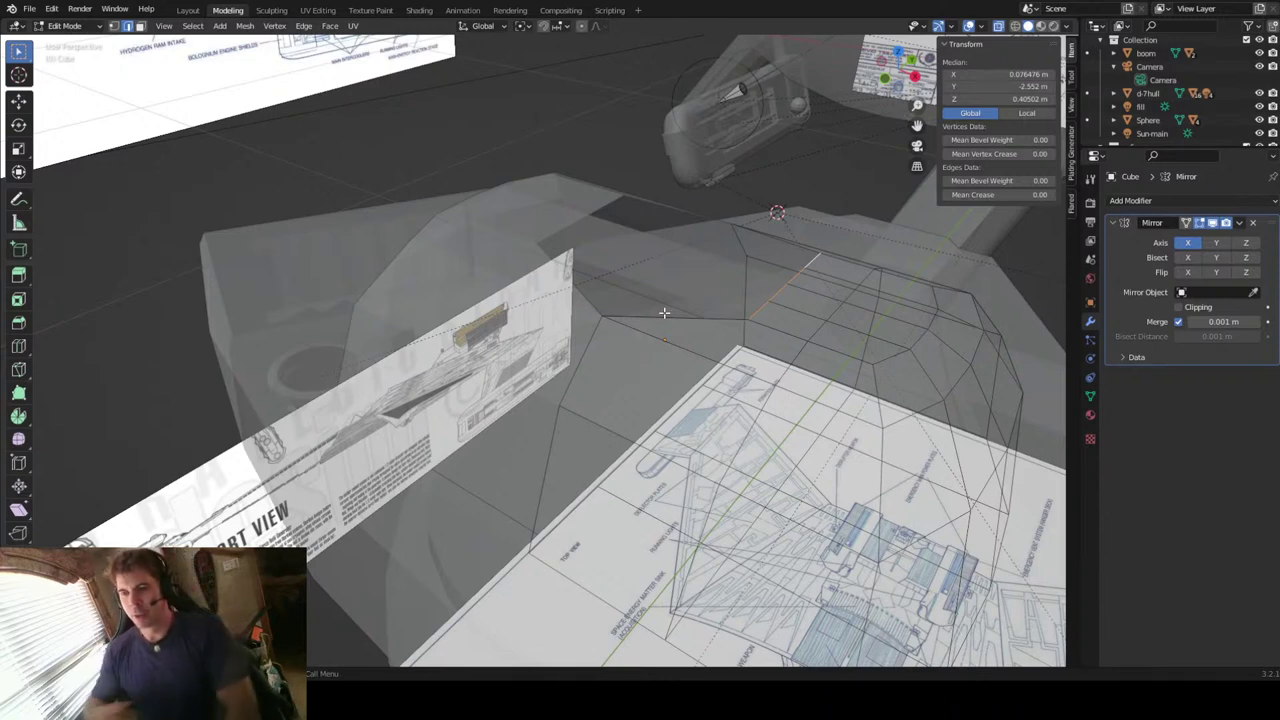
{"action": "left_click", "coordinate": [1008, 74]}
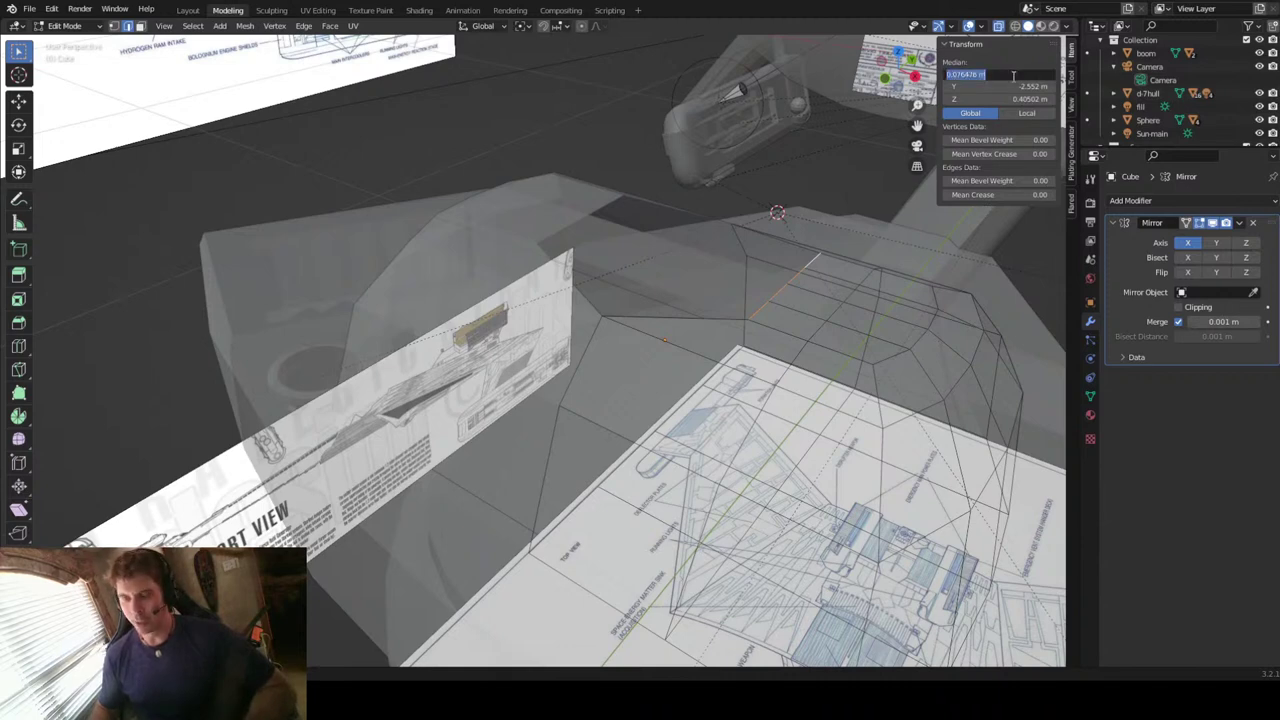
{"action": "type", "text": "0"}
{"action": "key", "text": "Return"}
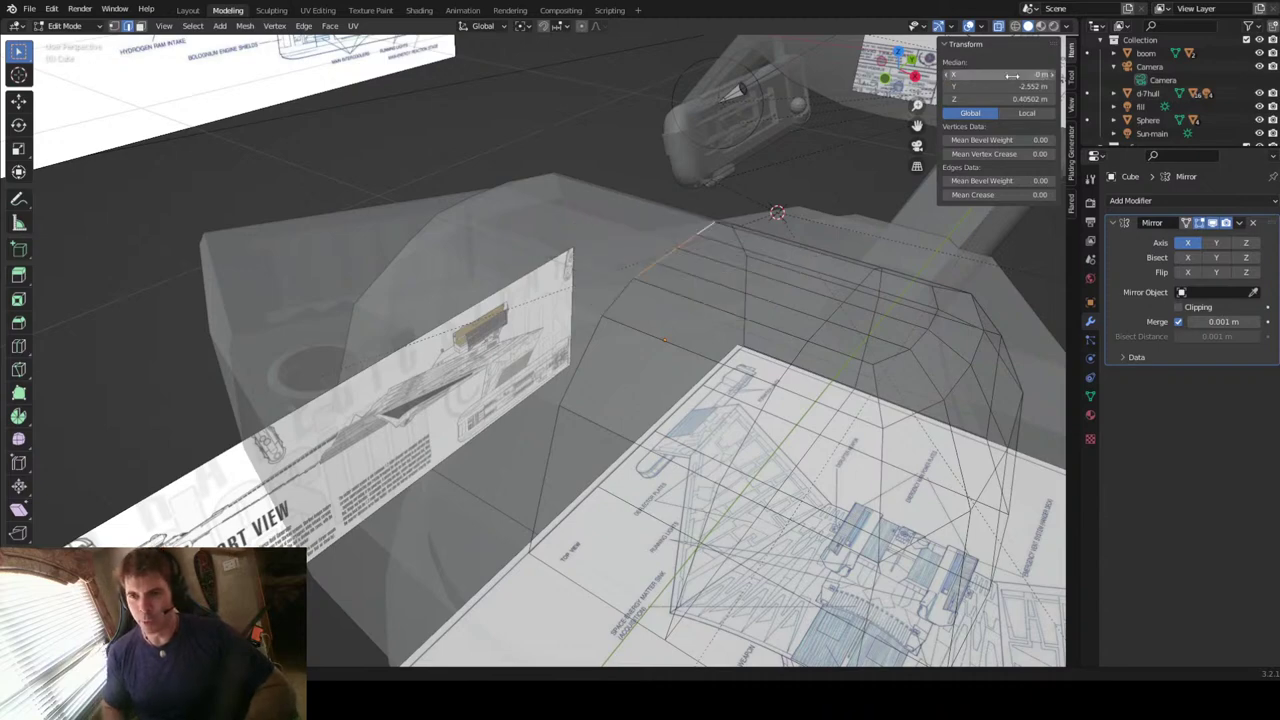
{"action": "middle_click_drag", "start_coordinate": [691, 256], "coordinate": [757, 280]}
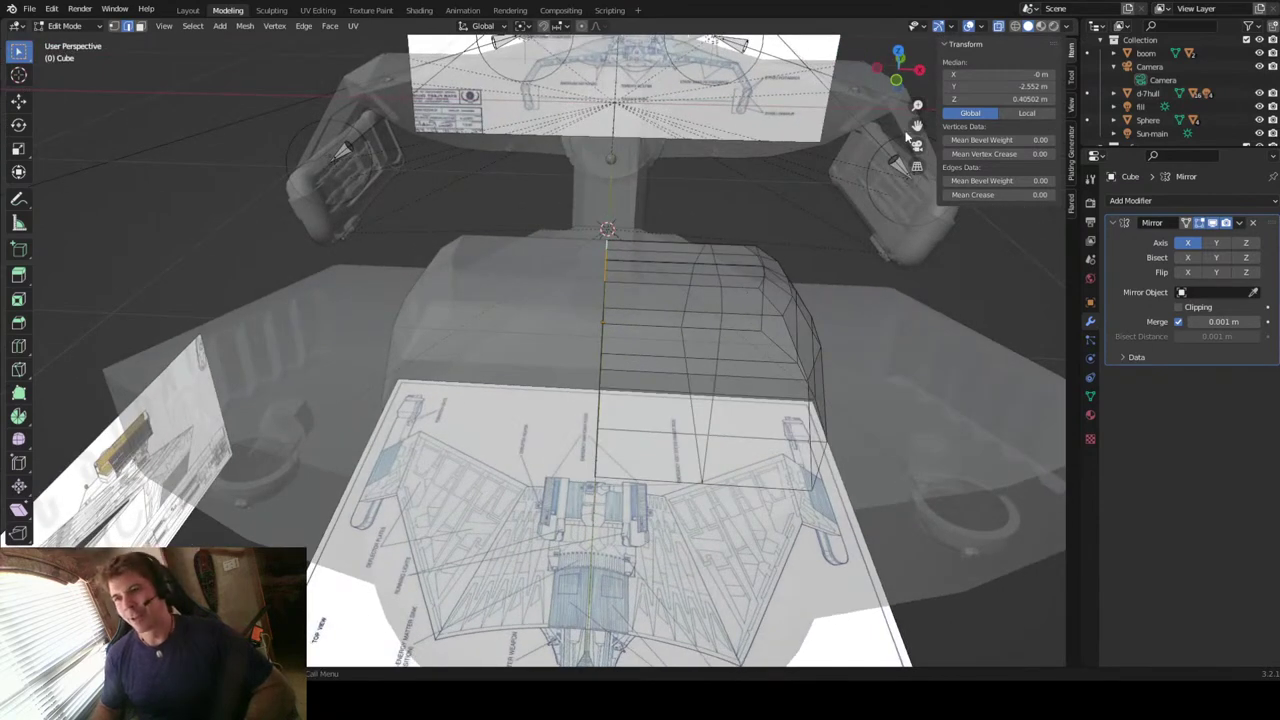
{"action": "left_click", "coordinate": [906, 88]}
{"action": "scroll", "coordinate": [846, 226], "scroll_direction": "up", "scroll_amount": 2}
{"action": "scroll", "coordinate": [848, 226], "scroll_direction": "down", "scroll_amount": 2}
{"action": "left_click_drag", "start_coordinate": [855, 234], "coordinate": [683, 355]}
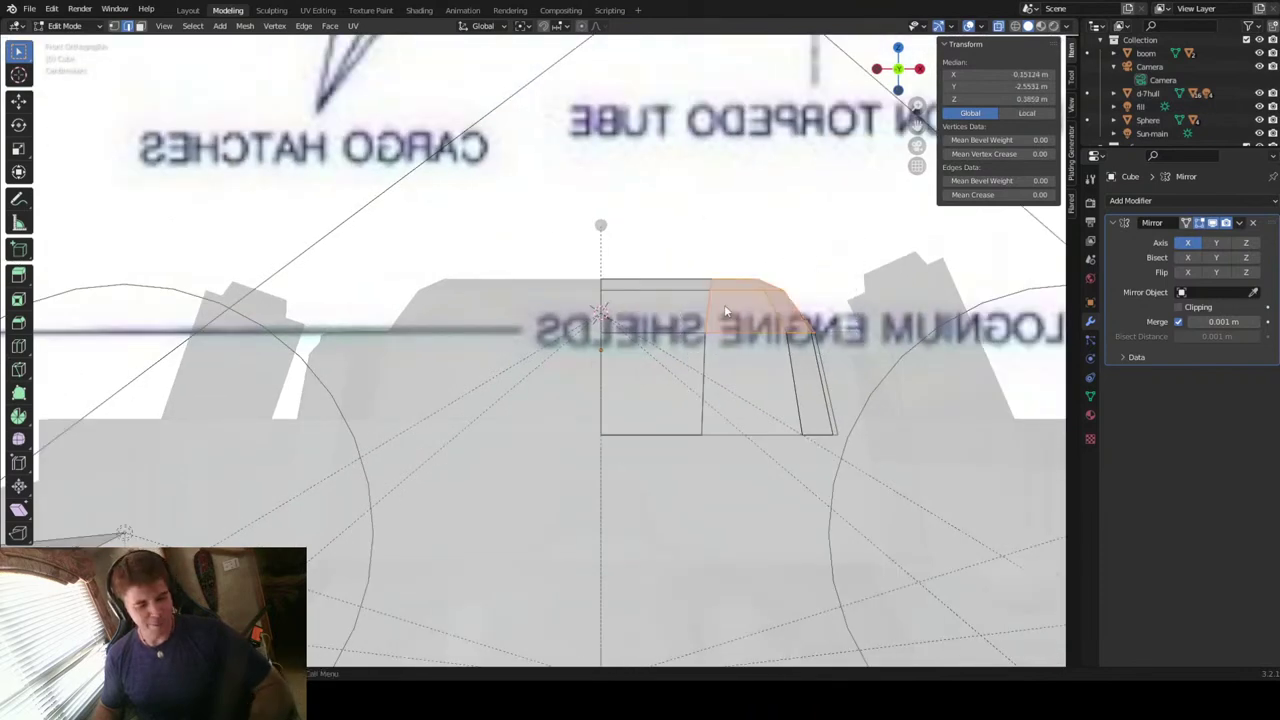
{"action": "left_click_drag", "start_coordinate": [840, 242], "coordinate": [671, 357]}
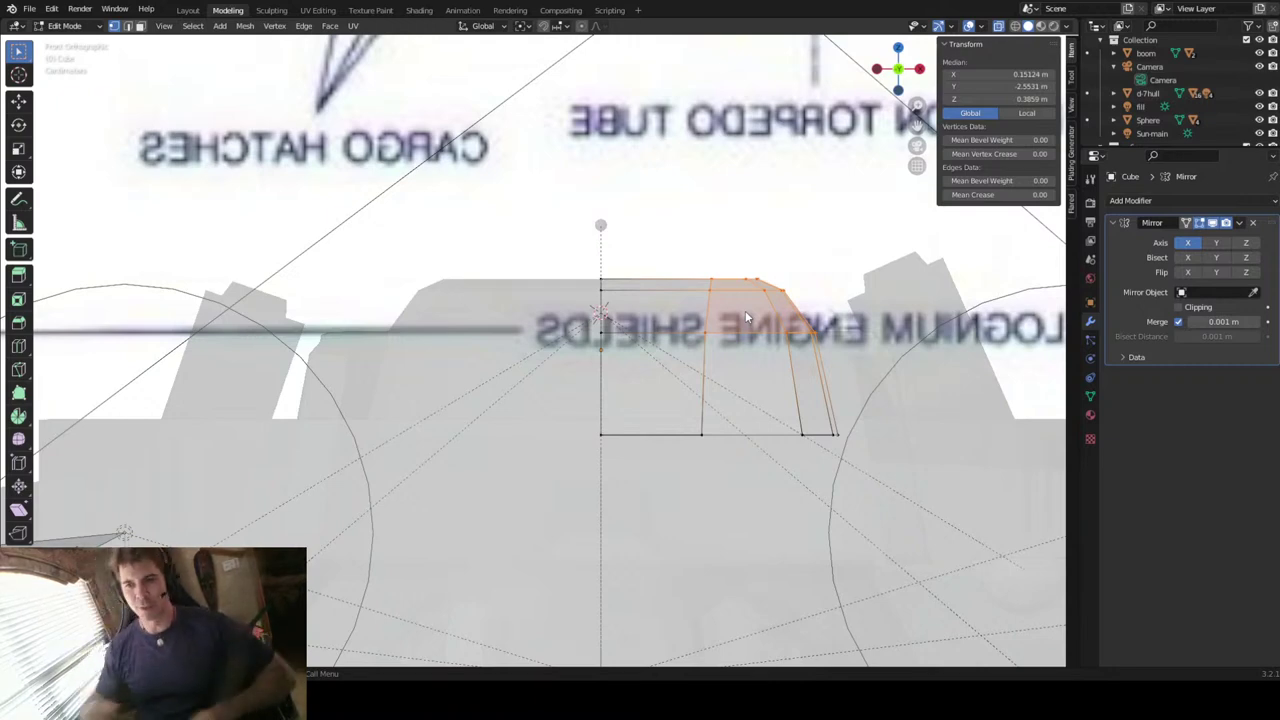
{"action": "left_click", "coordinate": [518, 354], "text": "shift"}
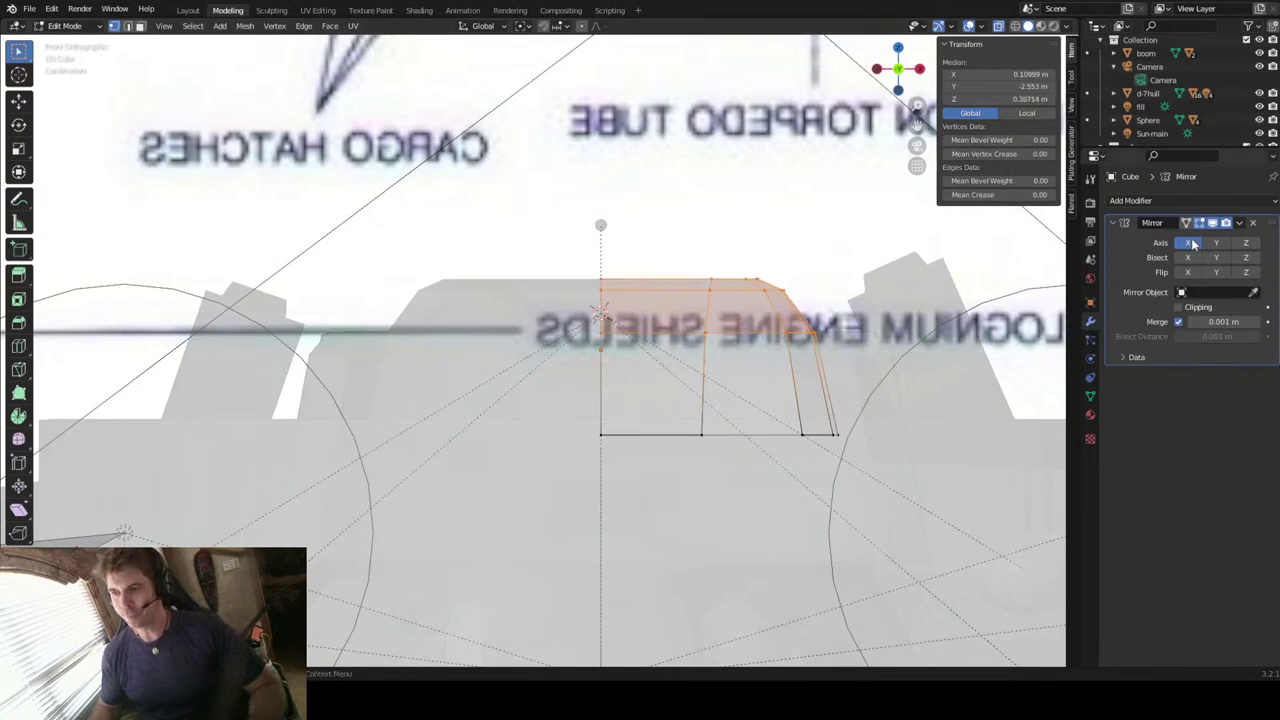
{"action": "left_click_drag", "start_coordinate": [825, 258], "coordinate": [697, 347]}
{"action": "middle_click_drag", "start_coordinate": [619, 372], "coordinate": [755, 344]}
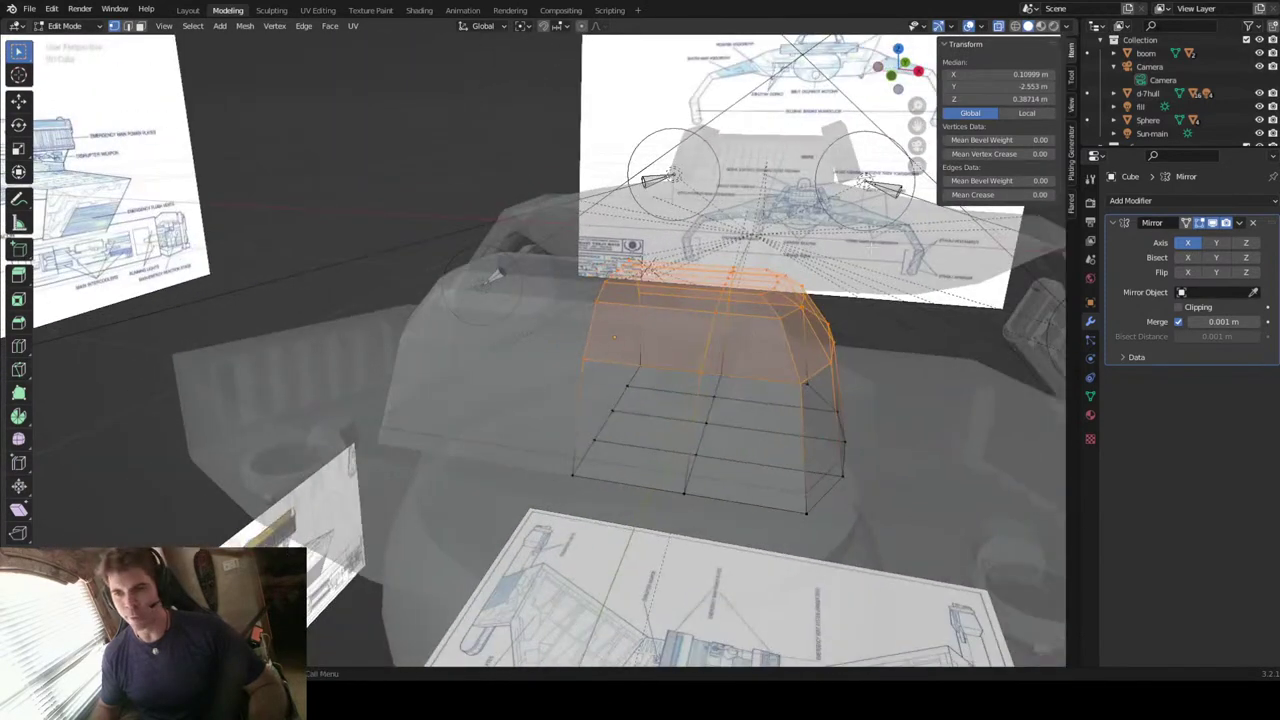
Step: Slide the inner lengthwise edge line on the dome's top plate and the ring below it toward the centerline, in front view
{"action": "left_click", "coordinate": [890, 78]}
{"action": "key", "text": "ctrl+r"}
{"action": "left_click", "coordinate": [650, 293]}
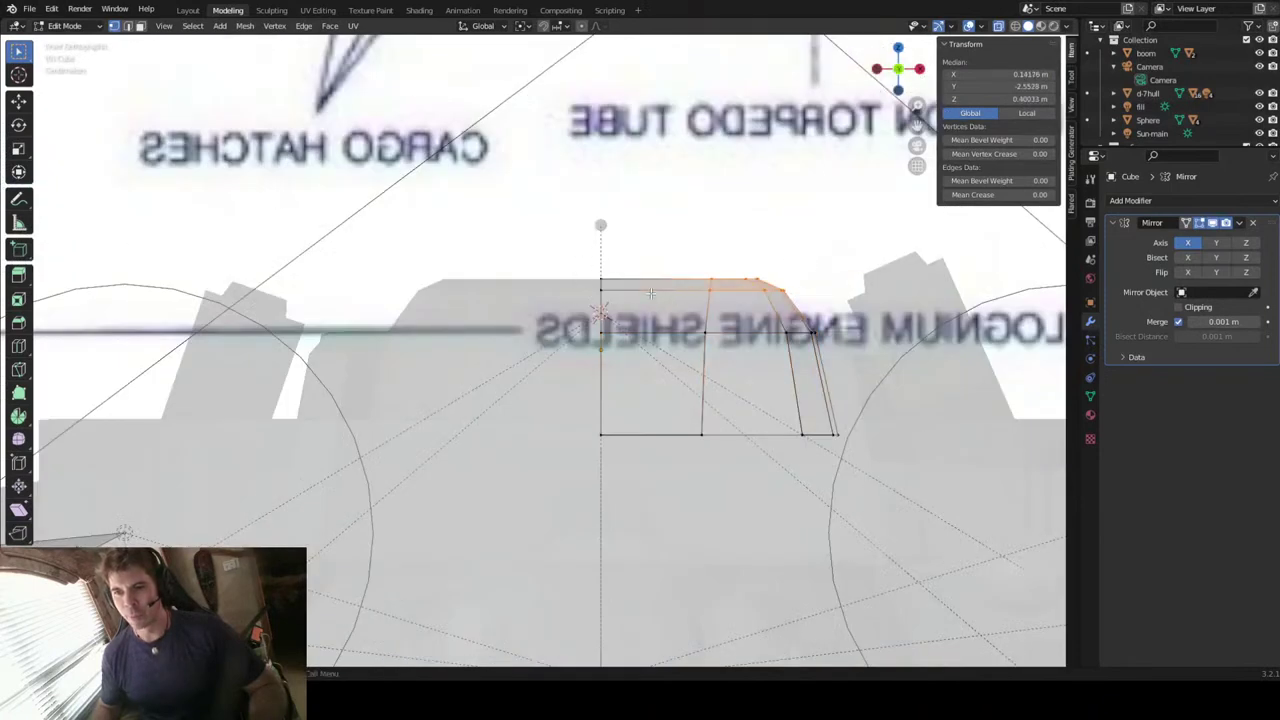
{"action": "left_click", "coordinate": [720, 284], "text": "alt"}
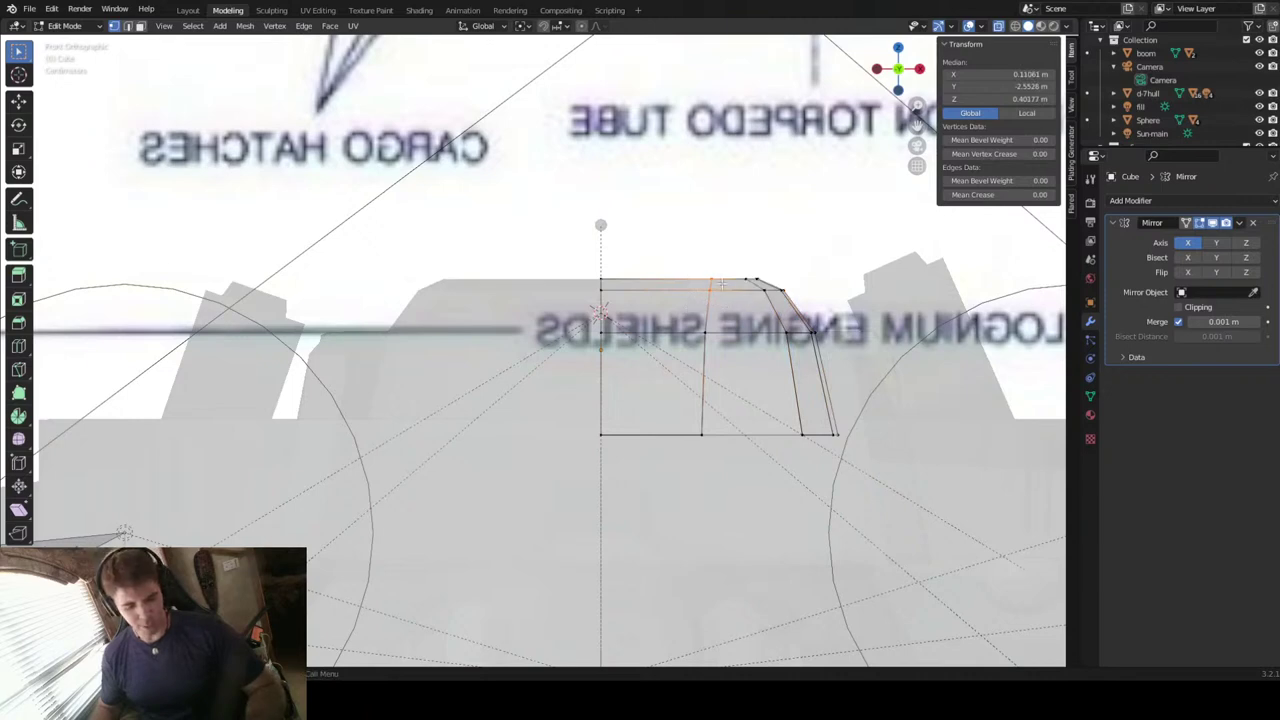
{"action": "key", "text": "g"}
{"action": "key", "text": "g"}
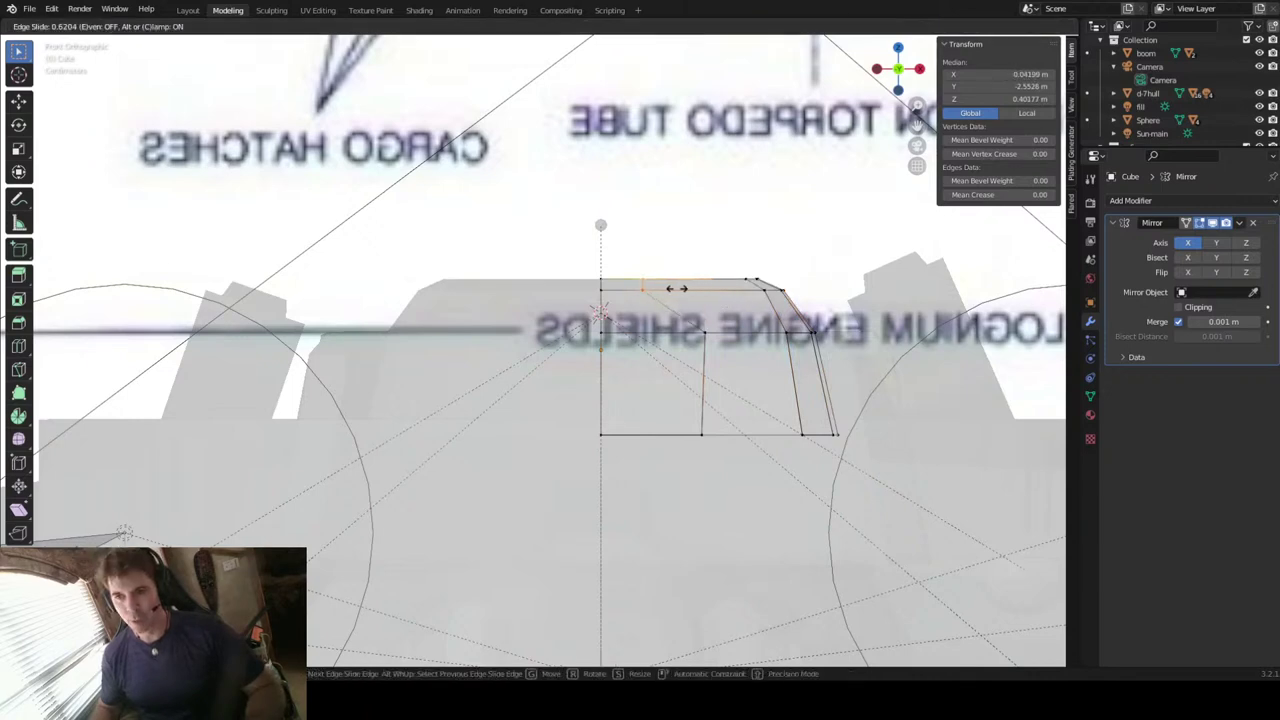
{"action": "left_click", "coordinate": [707, 330]}
Step: Slide the inner line's vertices on the middle ring toward the centerline to about X 0.07 m, tapering the line
{"action": "left_click", "coordinate": [725, 320]}
{"action": "key", "text": "shift+v"}
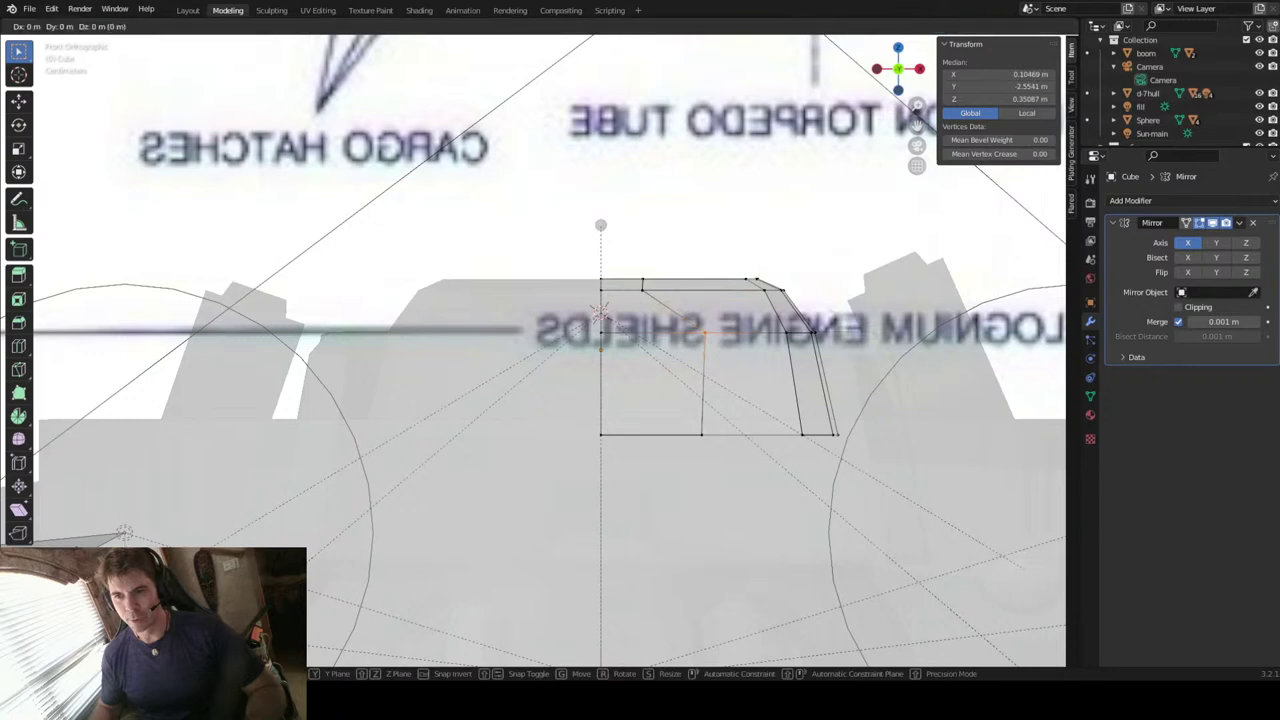
{"action": "left_click", "coordinate": [683, 357]}
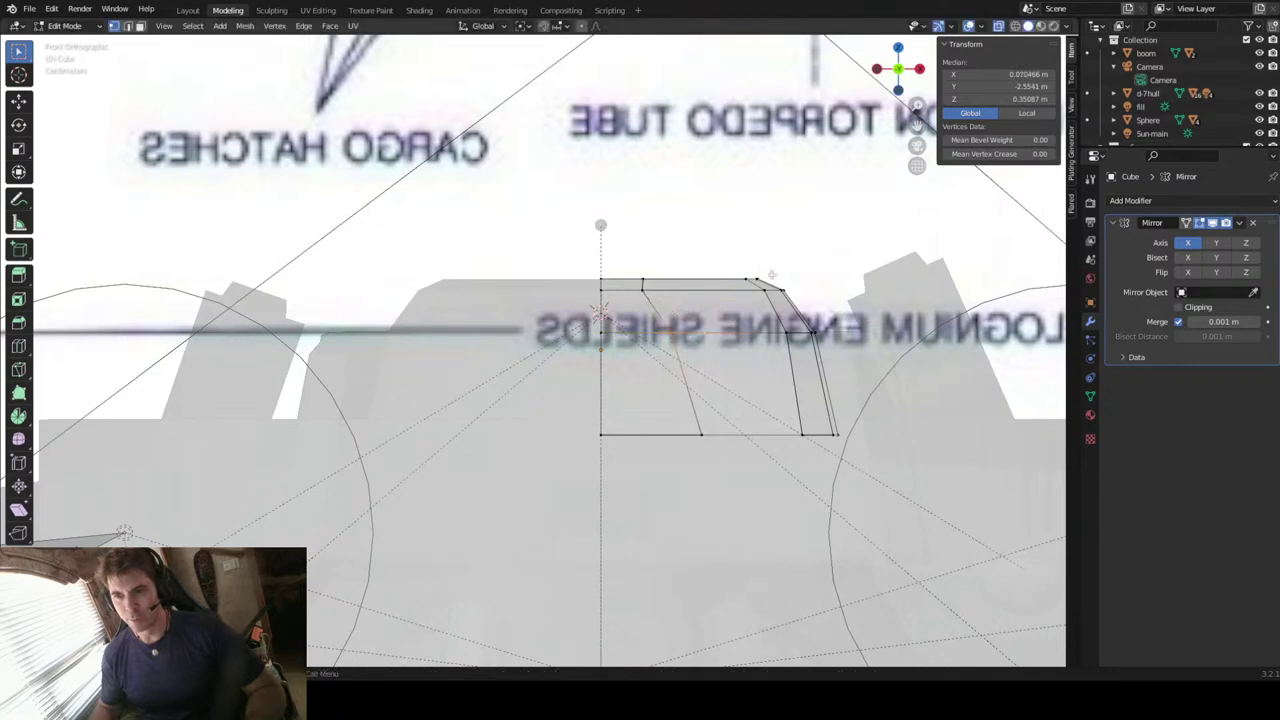
{"action": "left_click_drag", "start_coordinate": [752, 290], "coordinate": [750, 291]}
{"action": "key", "text": "g"}
{"action": "key", "text": "g"}
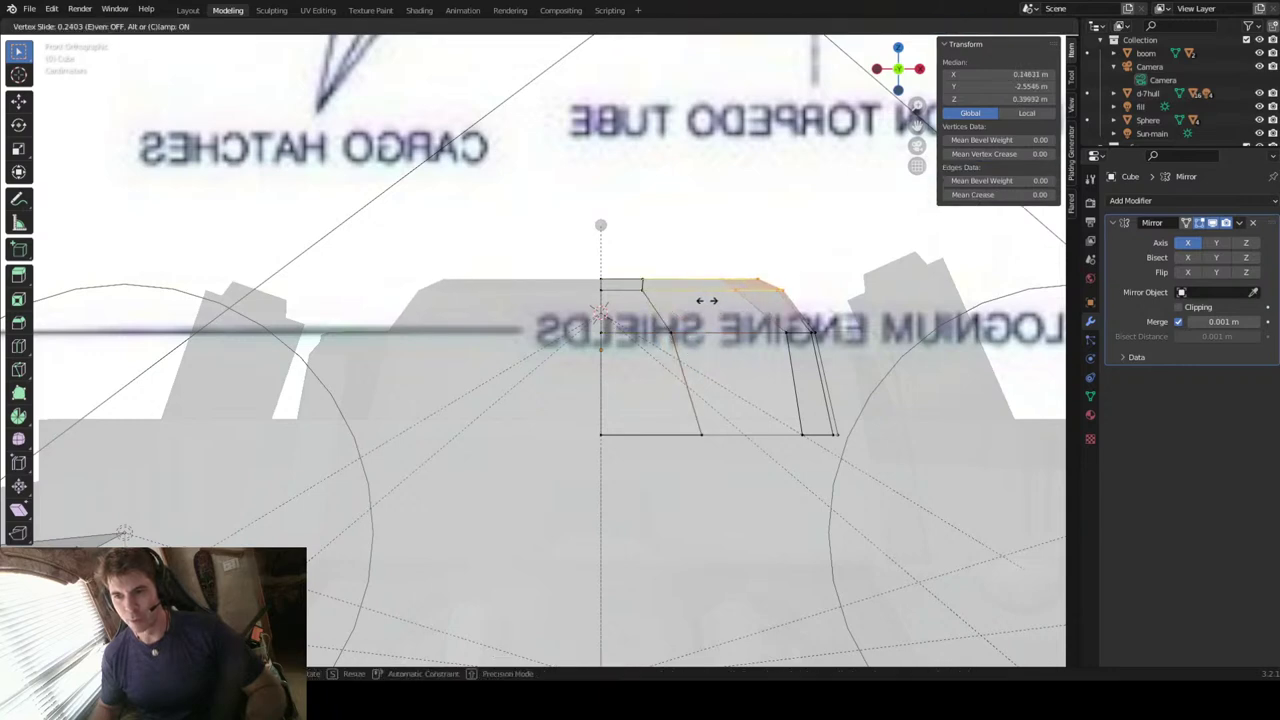
{"action": "right_click", "coordinate": [707, 300]}
Step: Slide the outer lengthwise line's vertices on the dome's middle ring and base inward to a median X of about 0.183 m
{"action": "left_click", "coordinate": [748, 282]}
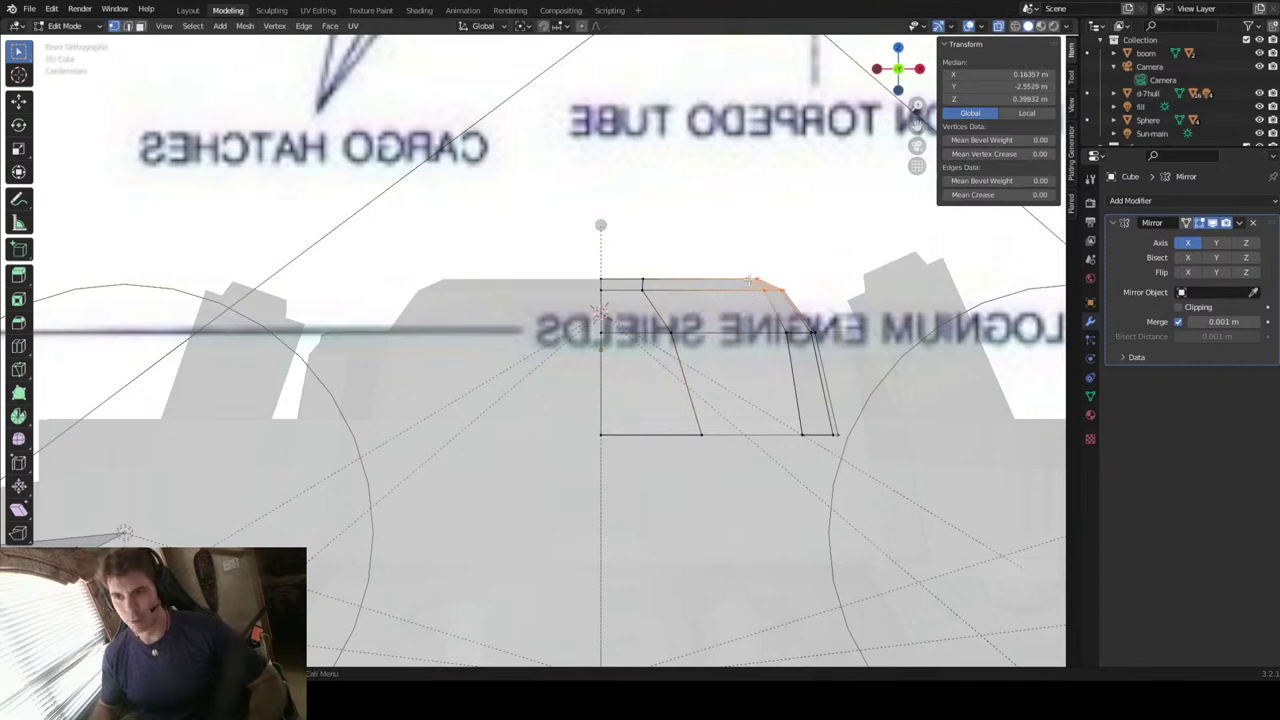
{"action": "left_click", "coordinate": [762, 291]}
{"action": "scroll", "coordinate": [780, 289], "scroll_direction": "up", "scroll_amount": 2}
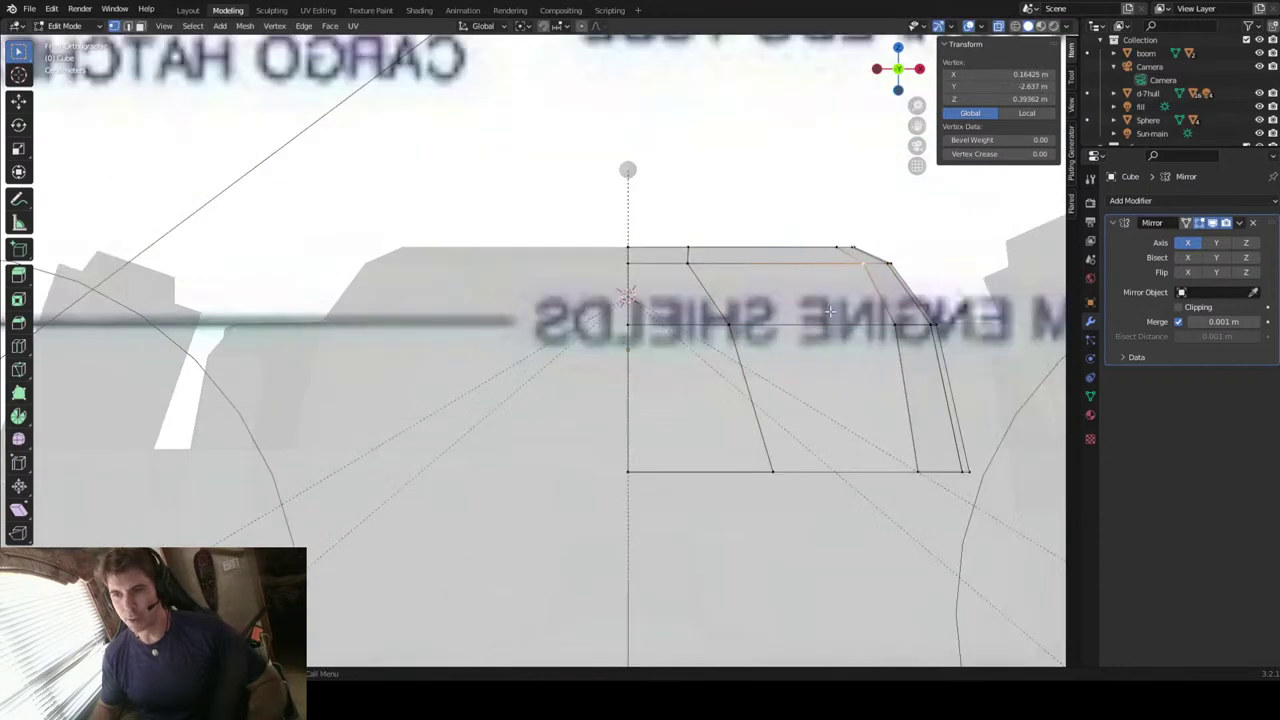
{"action": "left_click", "coordinate": [898, 326]}
{"action": "left_click_drag", "start_coordinate": [918, 455], "coordinate": [902, 494]}
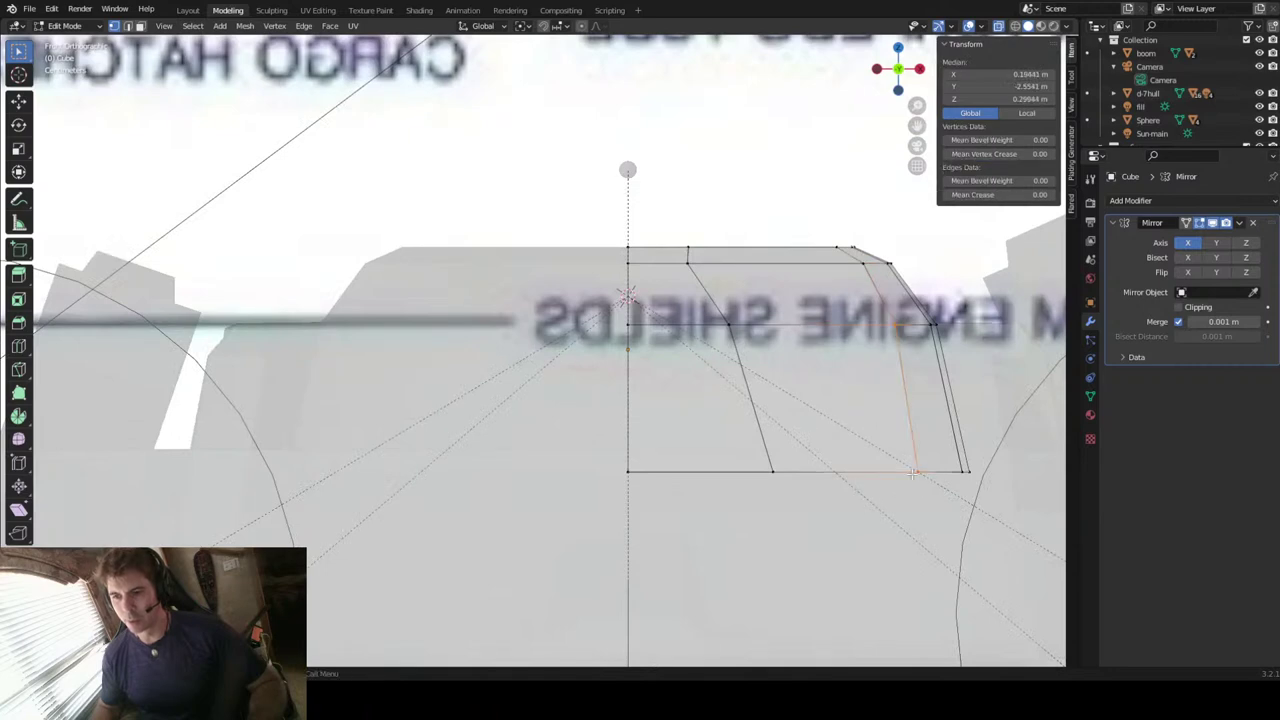
{"action": "key", "text": "g"}
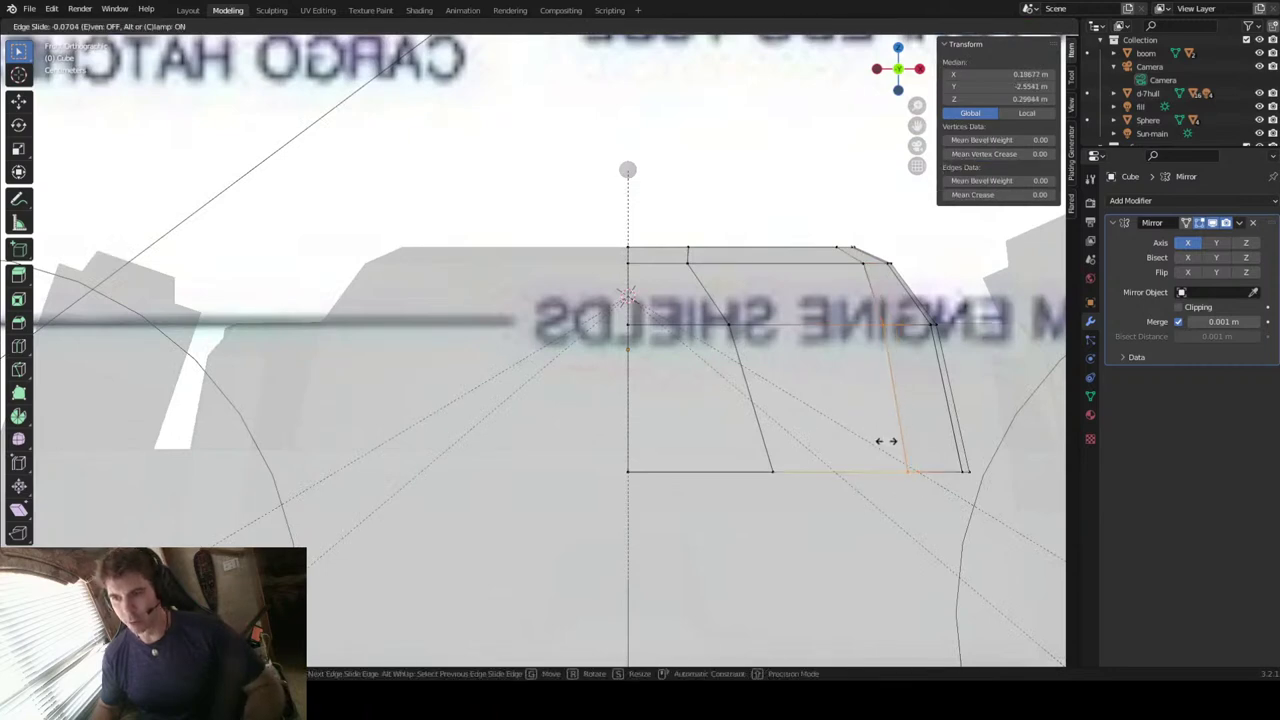
{"action": "left_click", "coordinate": [884, 443]}
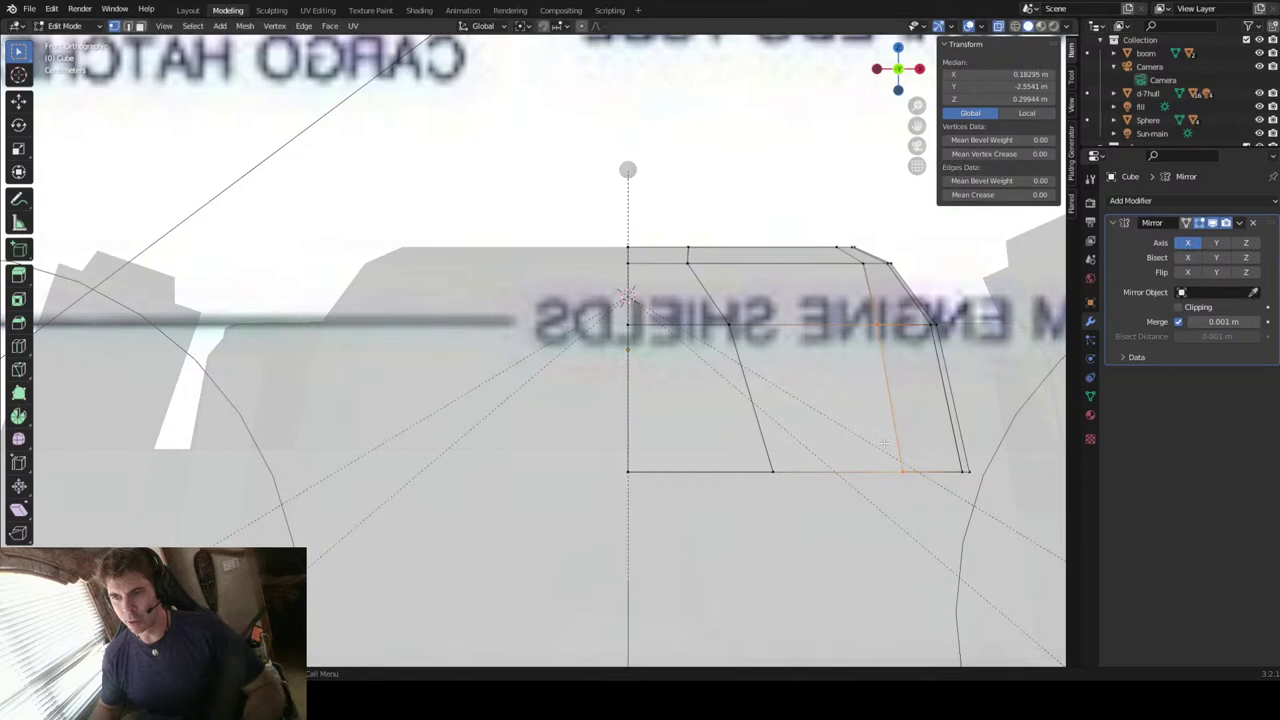
Step: Select the outer lengthwise line's vertices on the ring just below the dome's top plate
{"action": "left_click", "coordinate": [862, 264]}
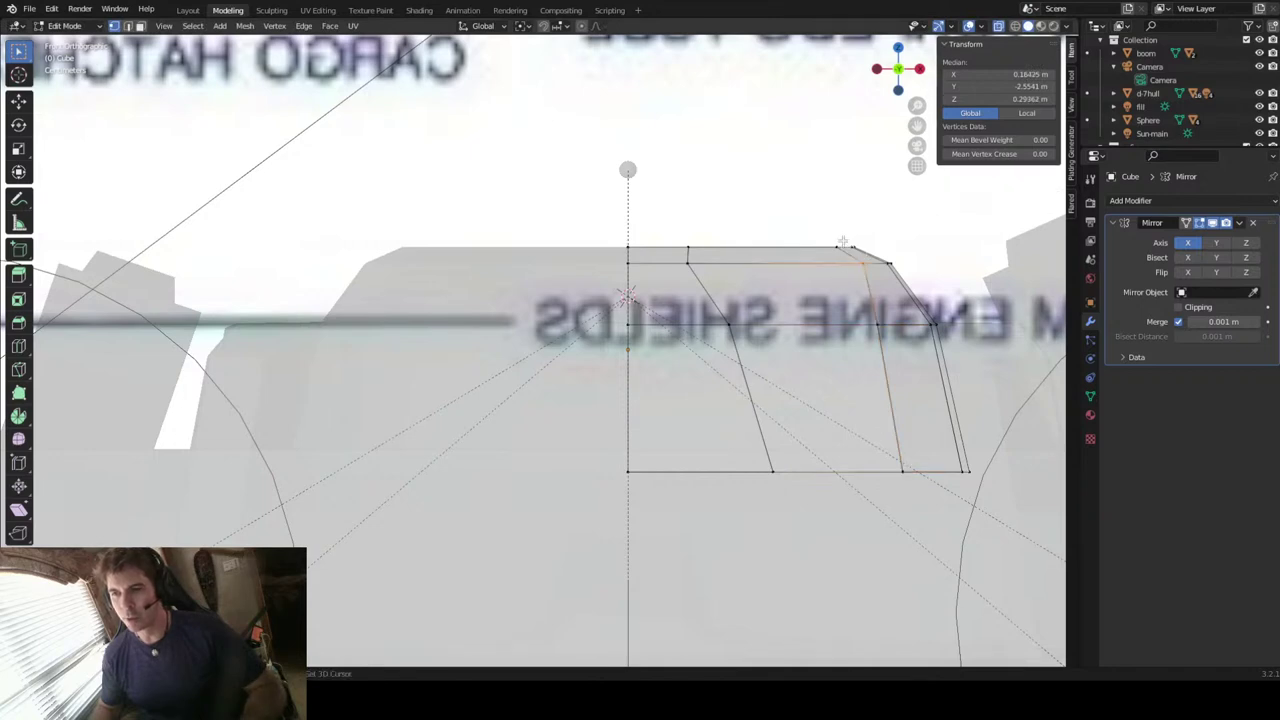
Step: Slide the upper outer edge of the bridge dome inward toward the centre line
{"action": "left_click", "coordinate": [845, 246], "text": "shift"}
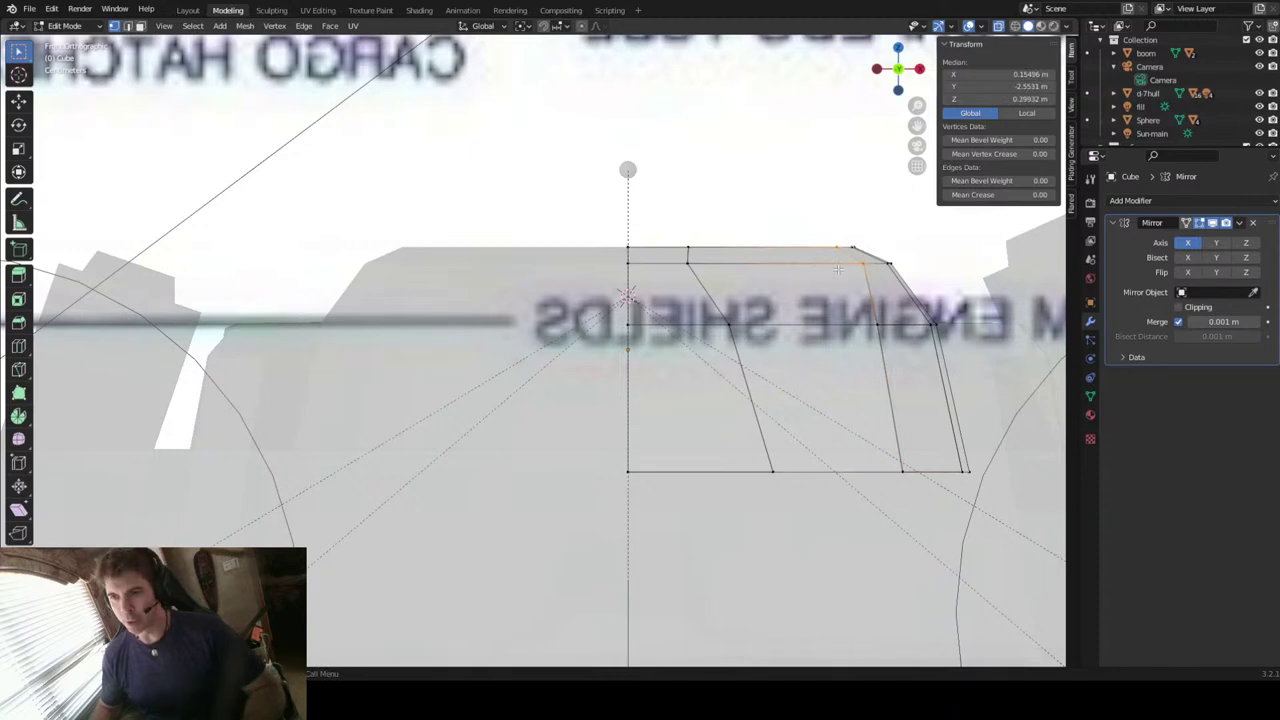
{"action": "key", "text": "g"}
{"action": "key", "text": "g"}
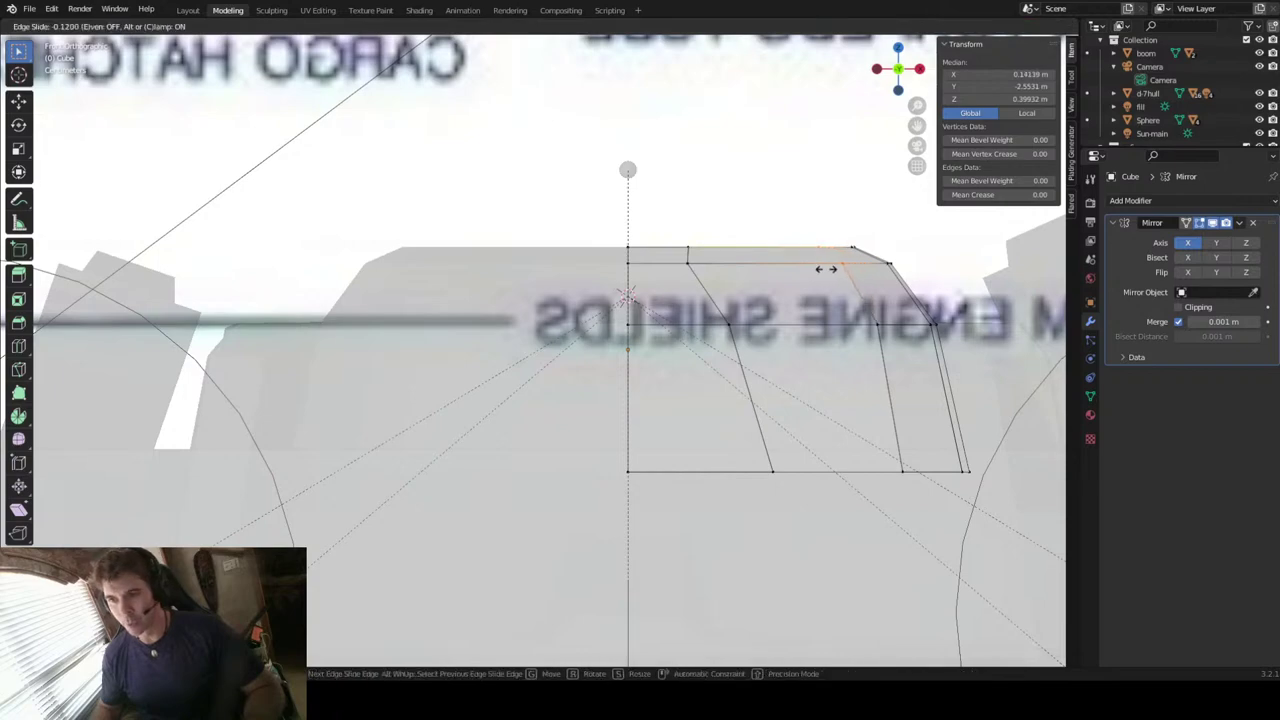
{"action": "left_click", "coordinate": [823, 268]}
Step: Compare the dome's shape with the top-view and profile blueprints, ending close up over the bridge outline with X-ray on
{"action": "middle_click_drag", "start_coordinate": [900, 336], "coordinate": [679, 386]}
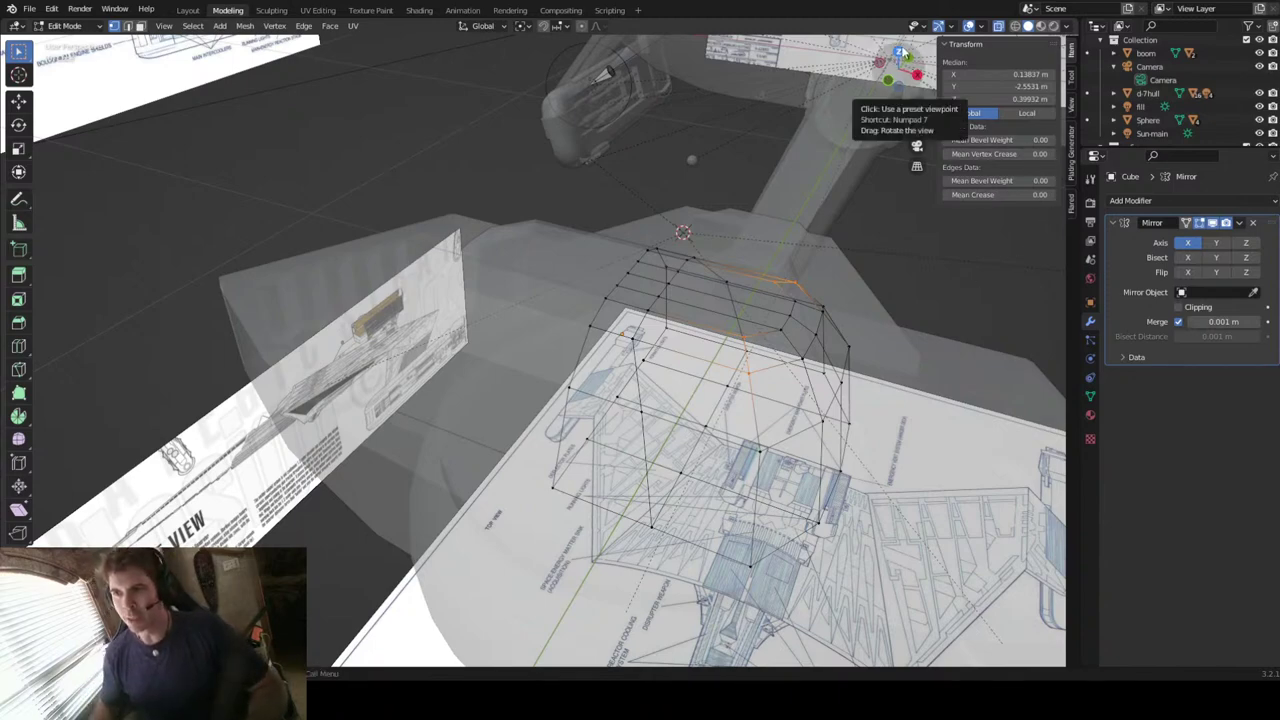
{"action": "left_click", "coordinate": [898, 50]}
{"action": "scroll", "coordinate": [701, 291], "scroll_direction": "down", "scroll_amount": 5}
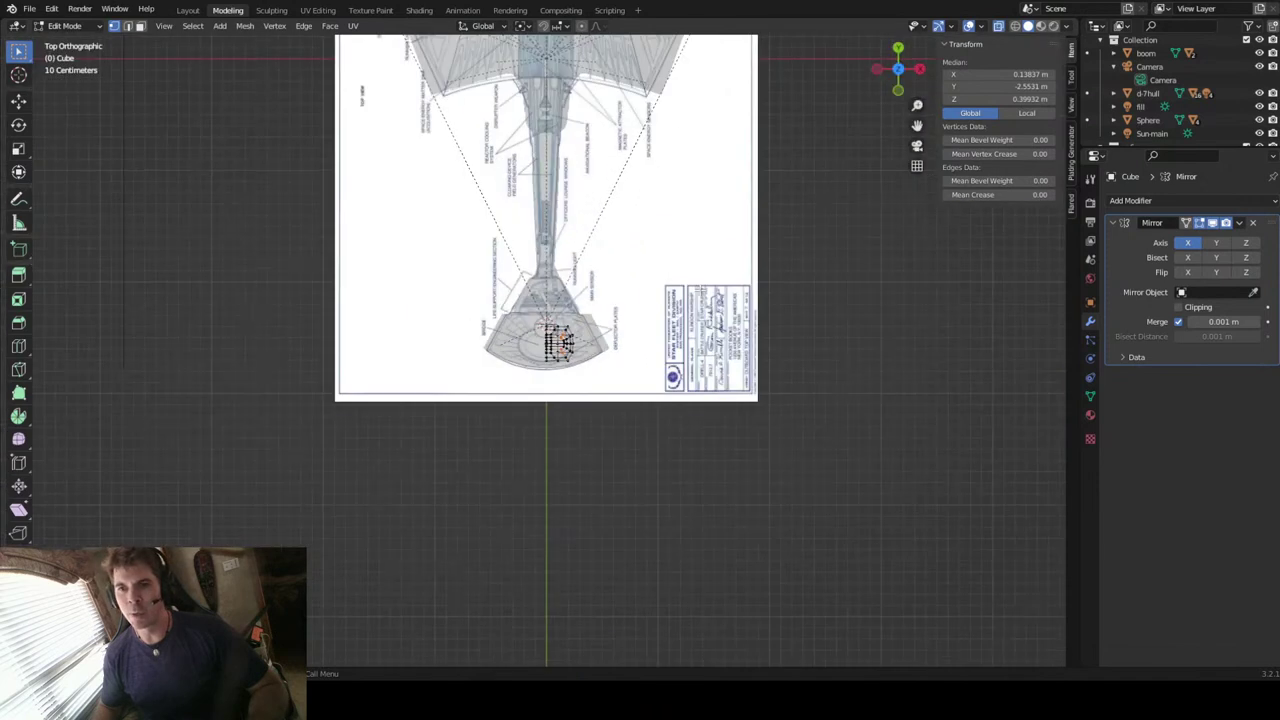
{"action": "key", "text": "alt+z"}
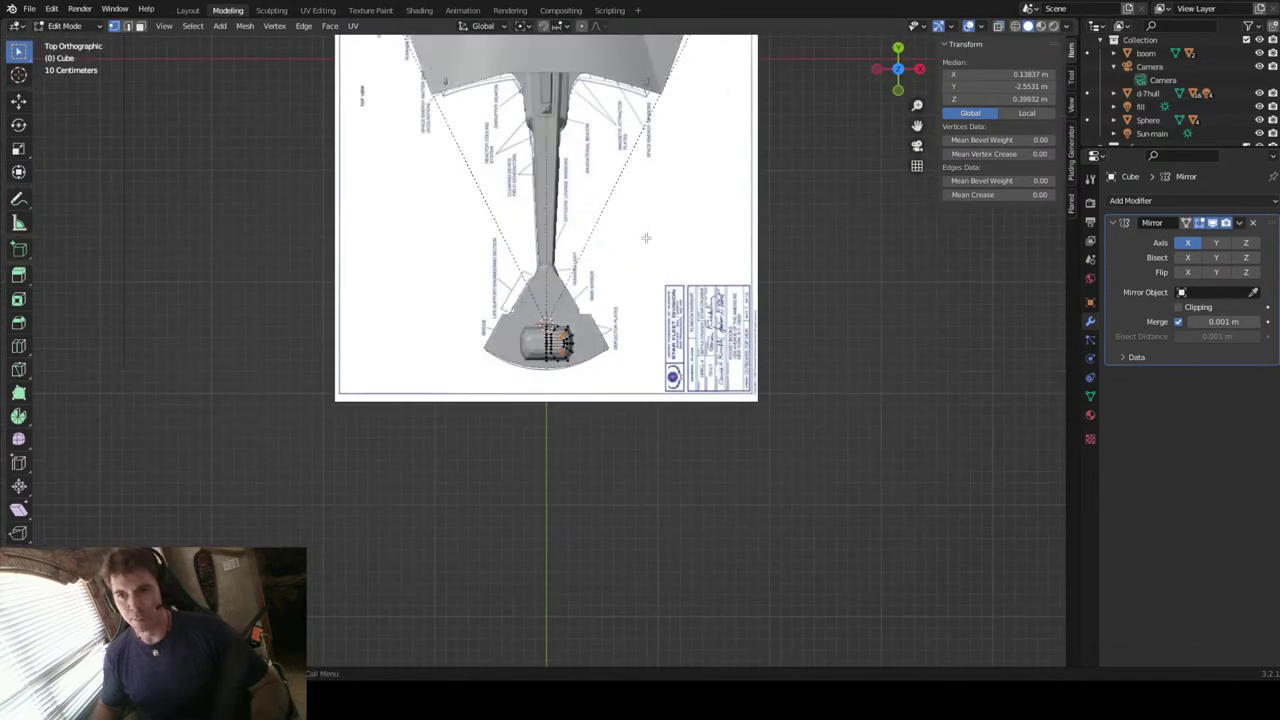
{"action": "key", "text": "alt+a"}
{"action": "left_click_drag", "start_coordinate": [919, 128], "coordinate": [949, 348]}
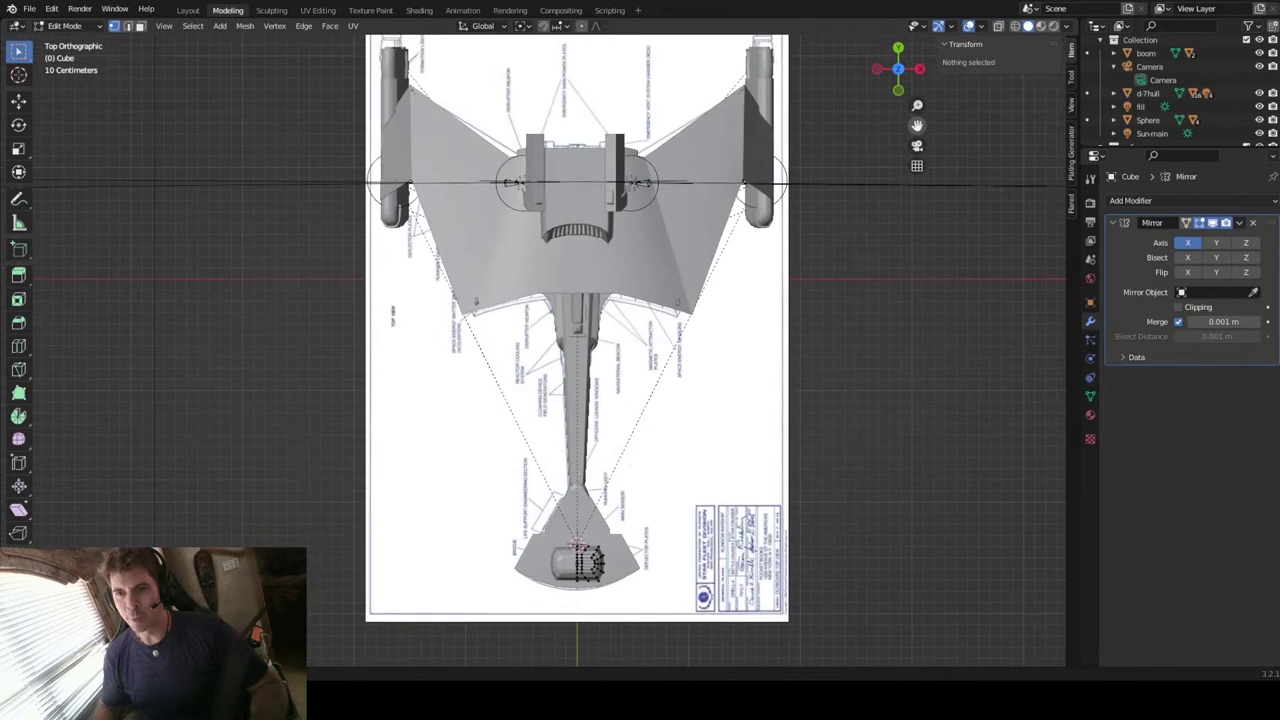
{"action": "scroll", "coordinate": [506, 166], "scroll_direction": "up", "scroll_amount": 1}
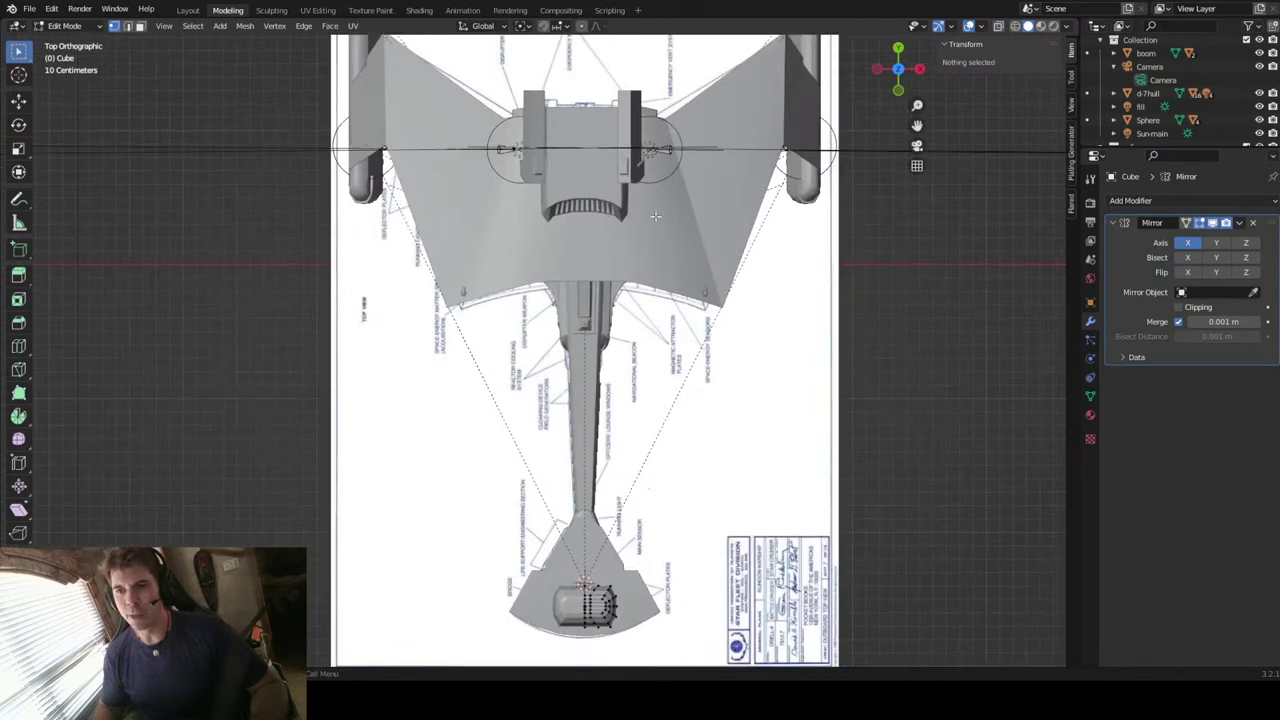
{"action": "left_click", "coordinate": [920, 70]}
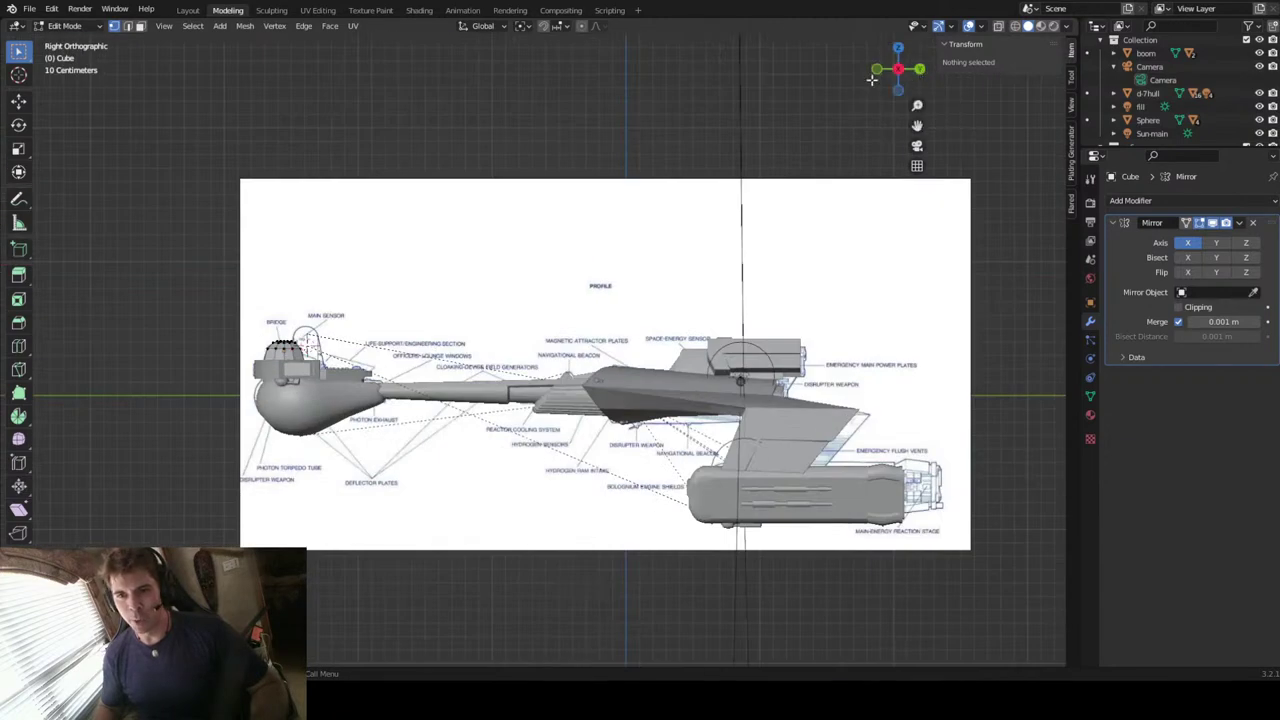
{"action": "left_click", "coordinate": [899, 48]}
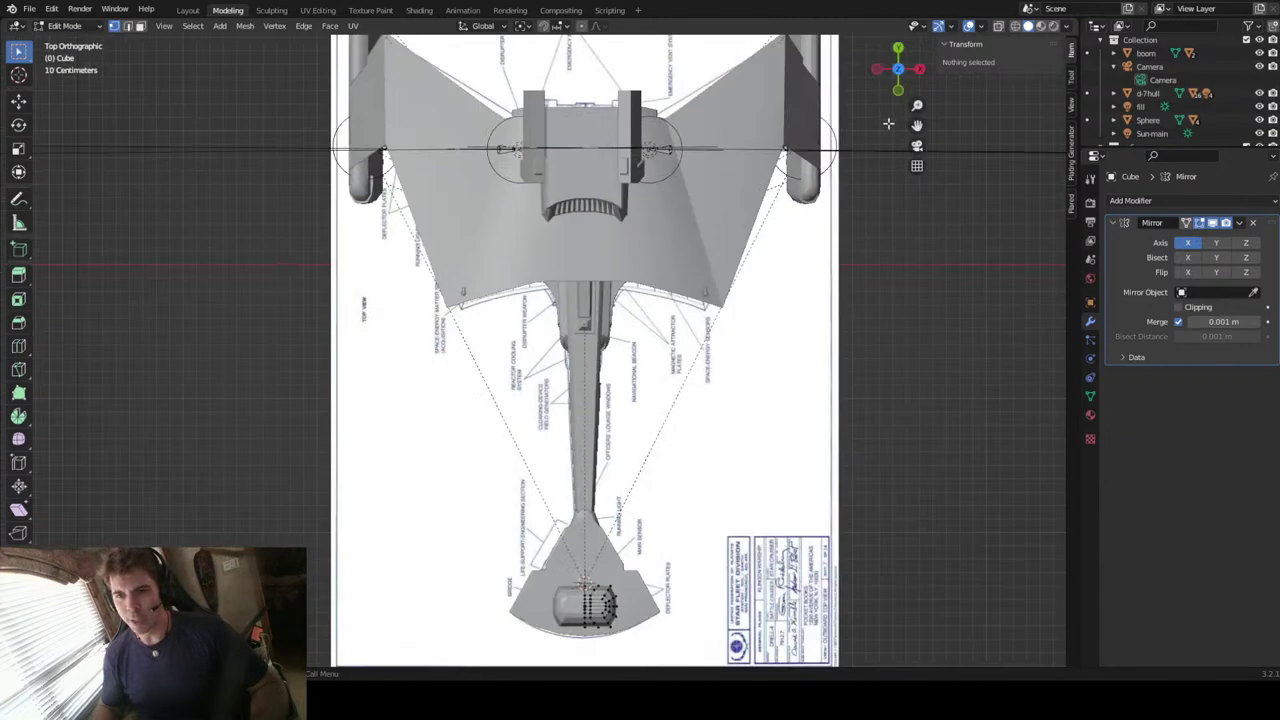
{"action": "left_click_drag", "start_coordinate": [917, 125], "coordinate": [894, 0]}
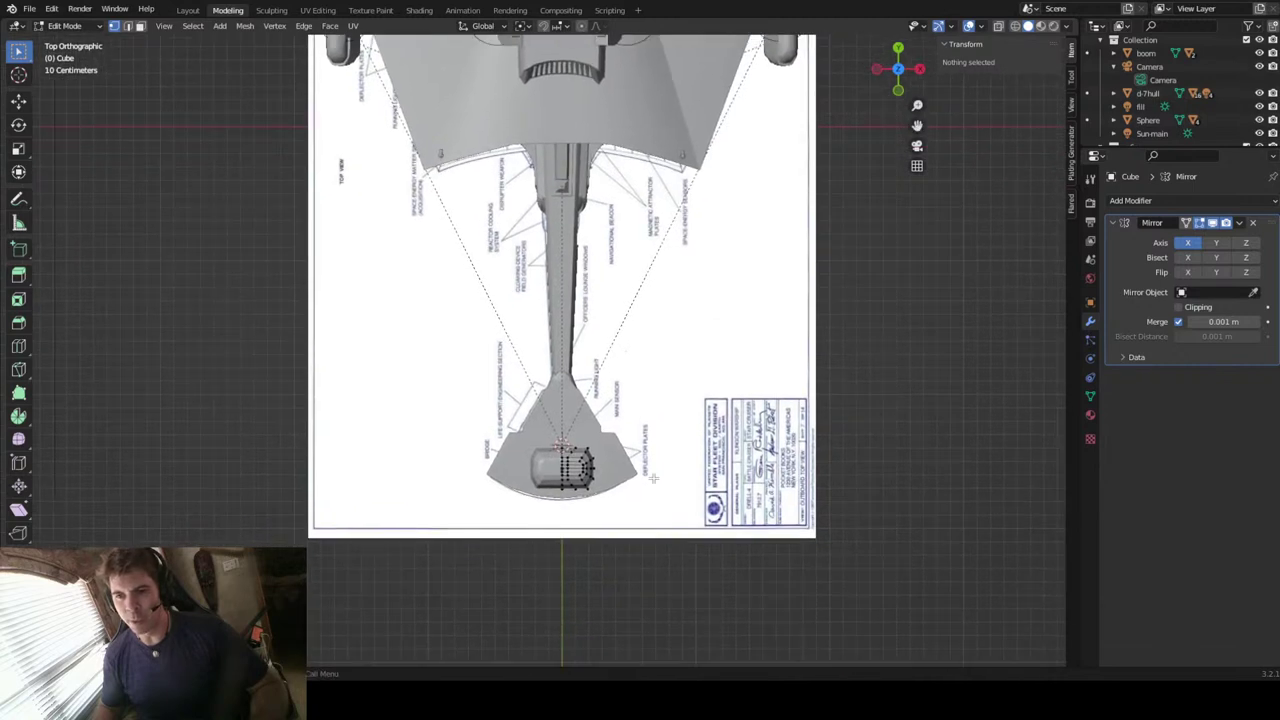
{"action": "scroll", "coordinate": [654, 478], "scroll_direction": "up", "scroll_amount": 2}
{"action": "key", "text": "alt+z"}
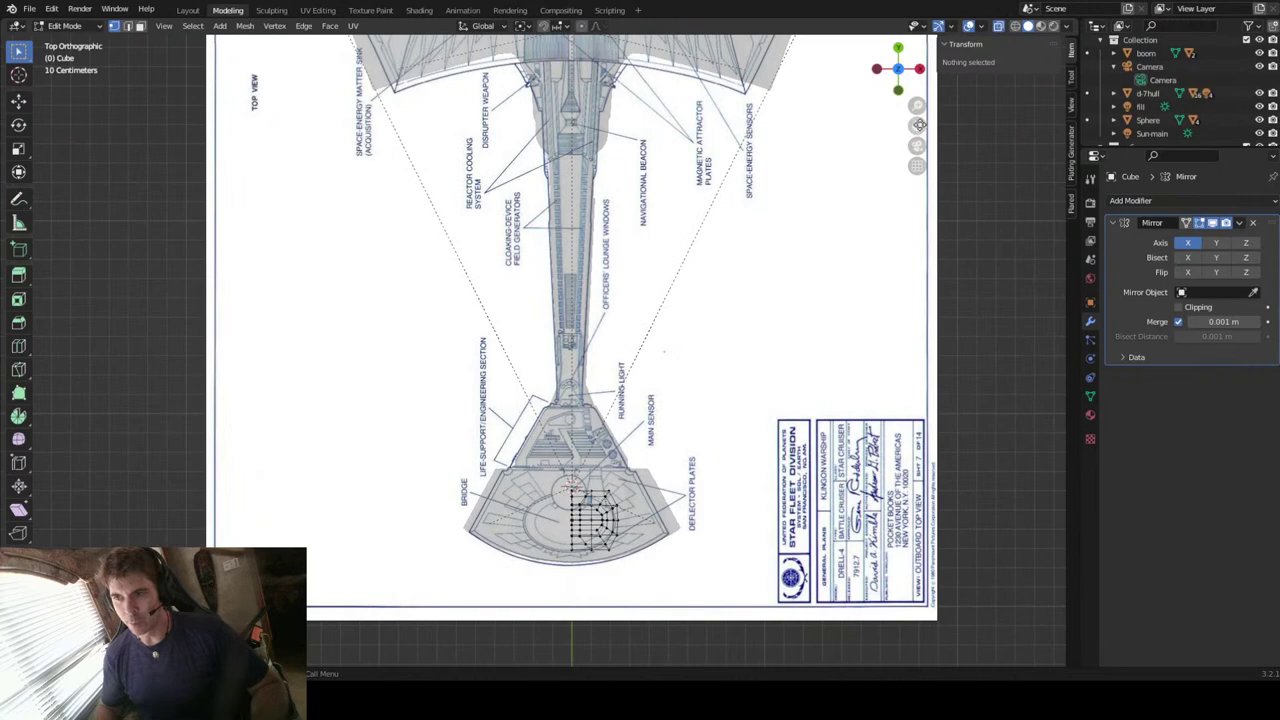
{"action": "left_click_drag", "start_coordinate": [917, 125], "coordinate": [886, 0]}
{"action": "scroll", "coordinate": [640, 435], "scroll_direction": "up", "scroll_amount": 7}
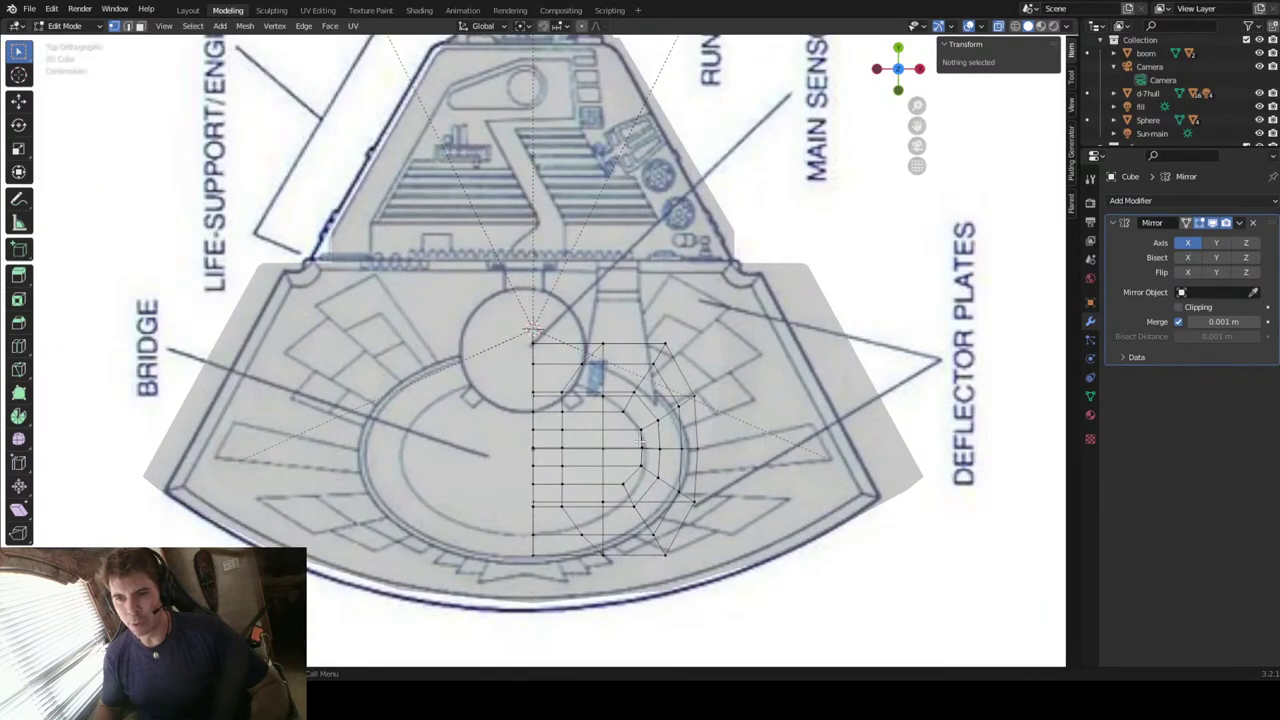
{"action": "left_click_drag", "start_coordinate": [737, 342], "coordinate": [676, 415]}
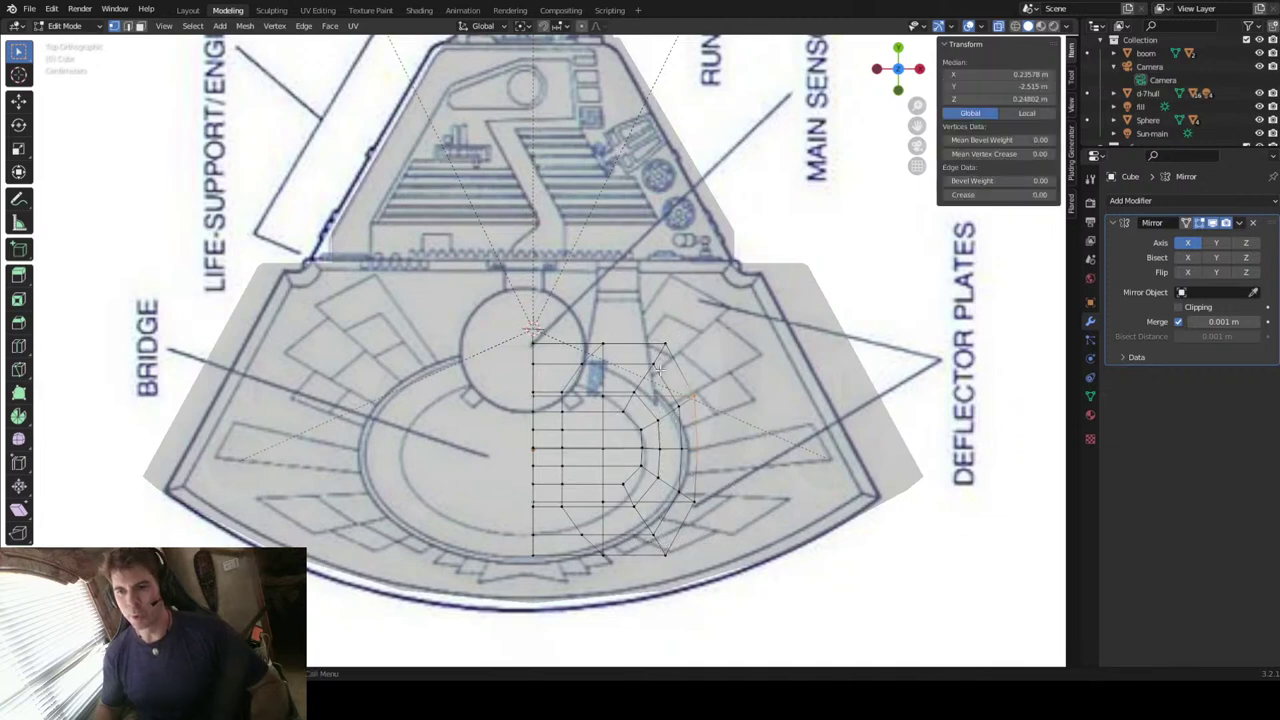
{"action": "left_click", "coordinate": [663, 393]}
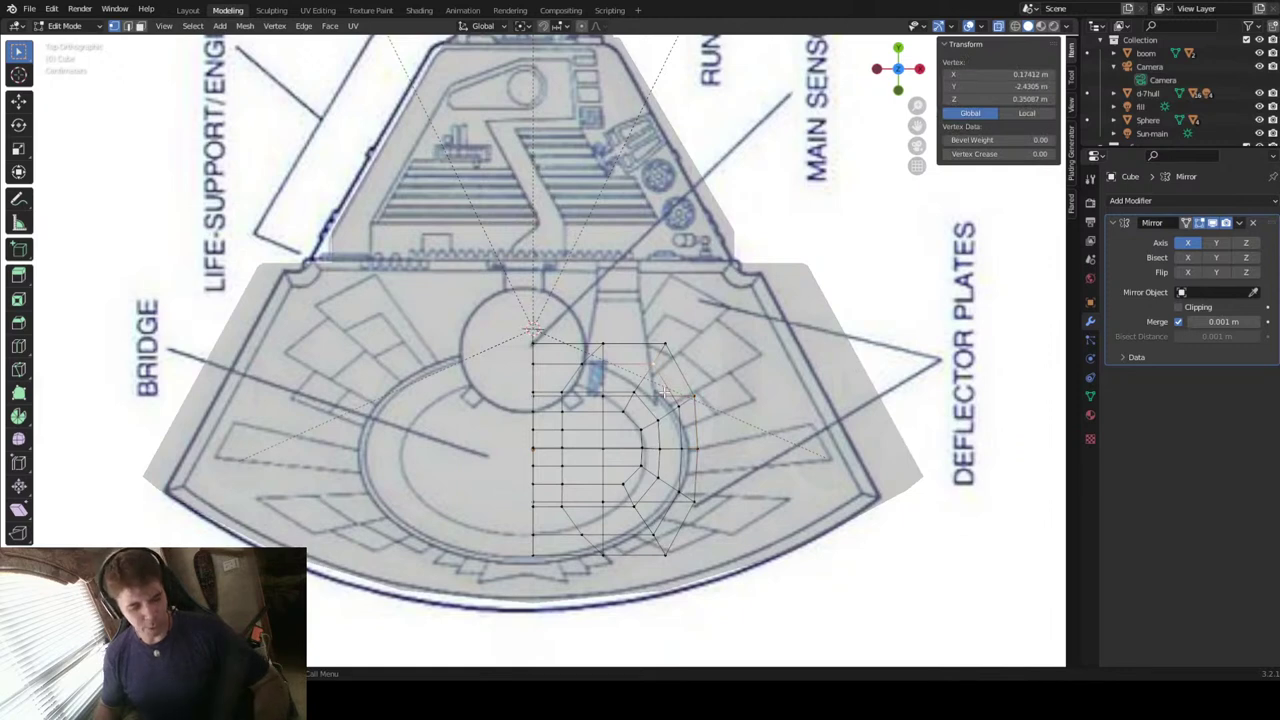
{"action": "left_click", "coordinate": [675, 480]}
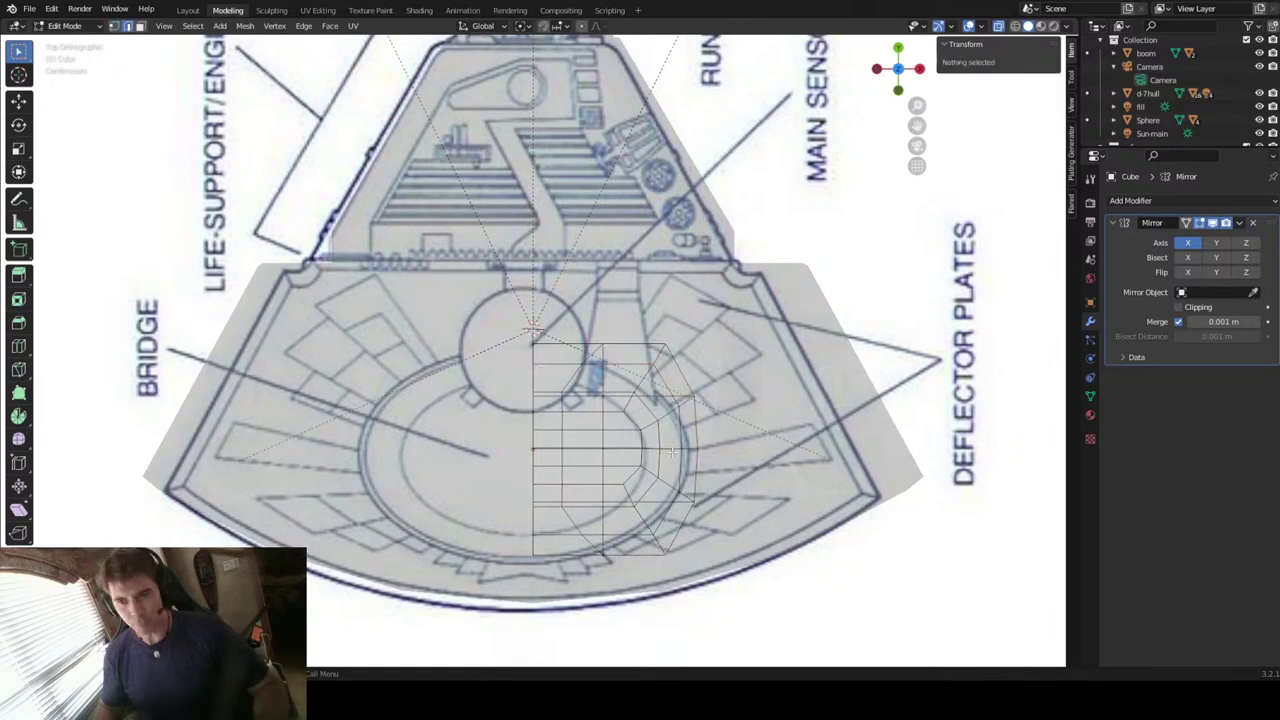
{"action": "left_click", "coordinate": [659, 350]}
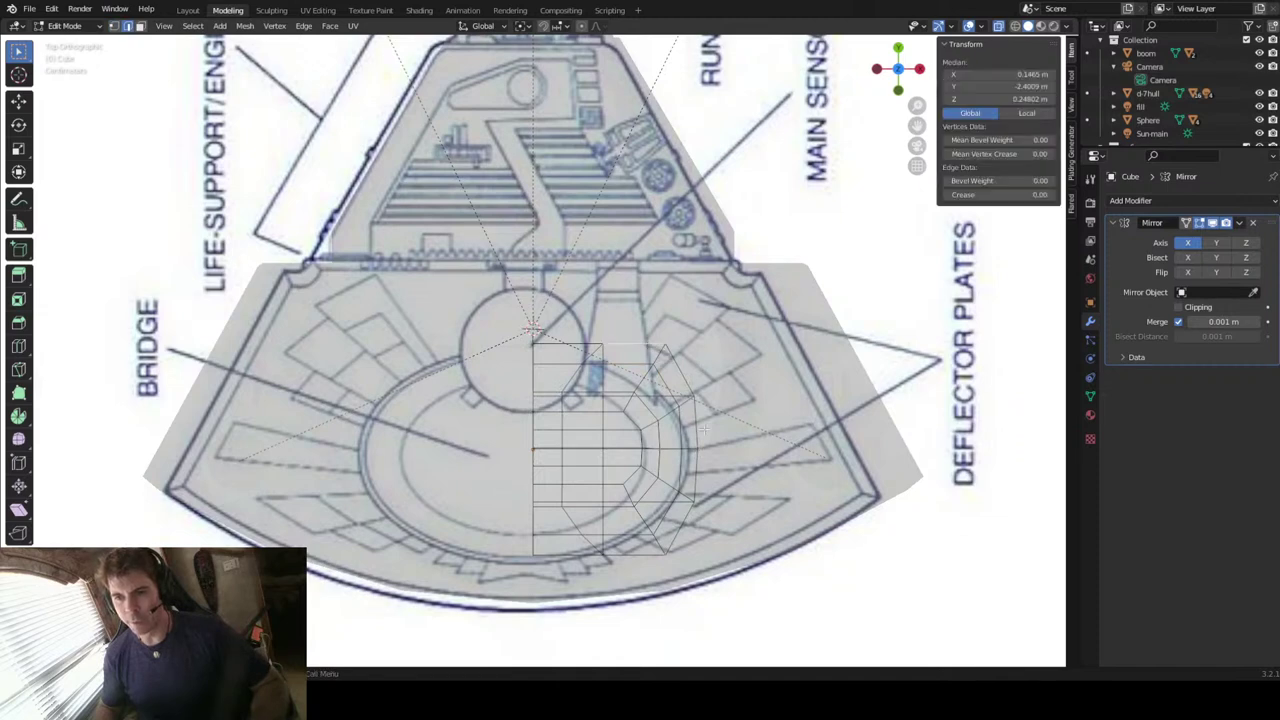
{"action": "left_click", "coordinate": [672, 547], "text": "ctrl"}
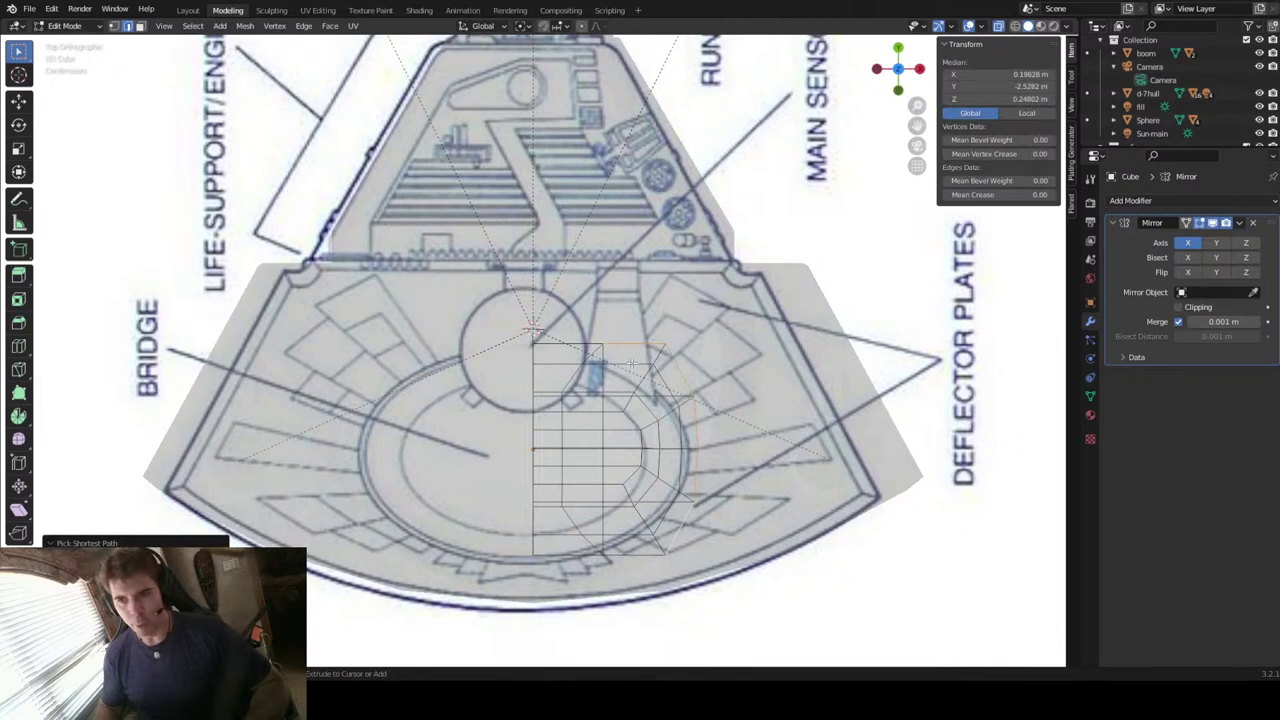
{"action": "key", "text": "1"}
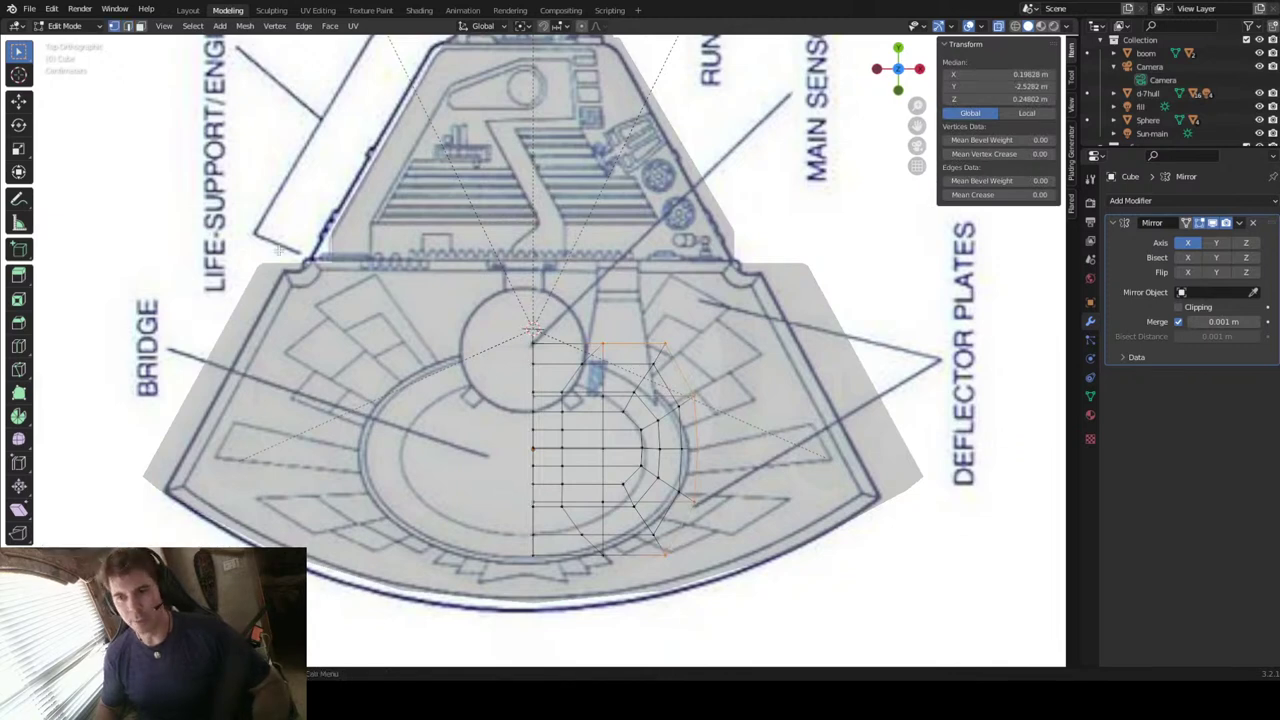
Step: Select all vertices on the outer side of the dome half and scale them down along Z
{"action": "left_click_drag", "start_coordinate": [758, 292], "coordinate": [617, 587]}
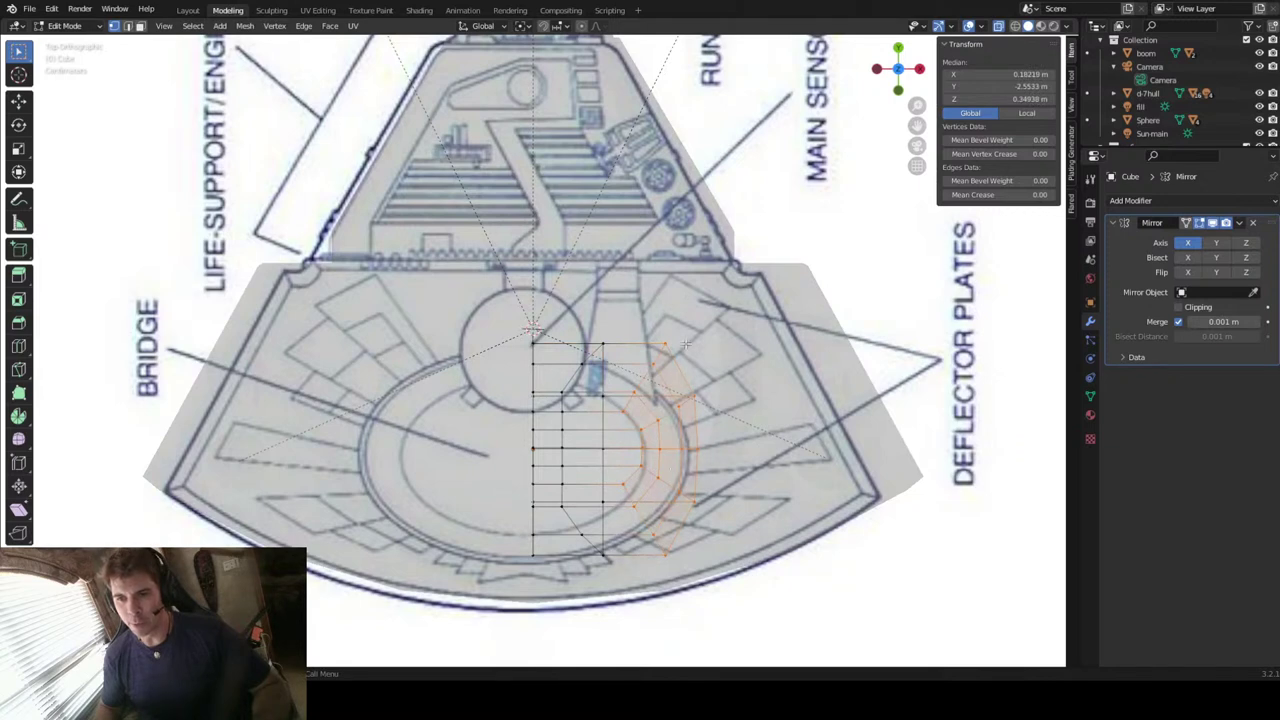
{"action": "key", "text": "s"}
{"action": "key", "text": "z"}
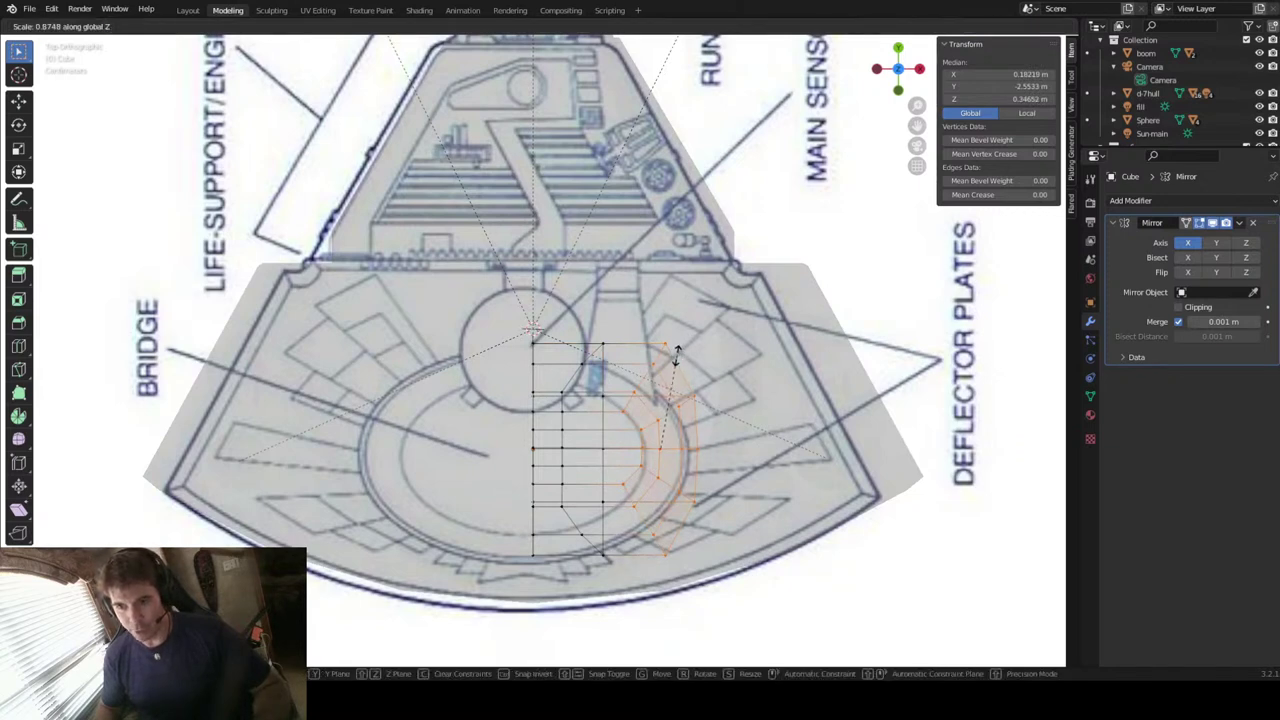
{"action": "left_click", "coordinate": [661, 330]}
{"action": "key", "text": "s"}
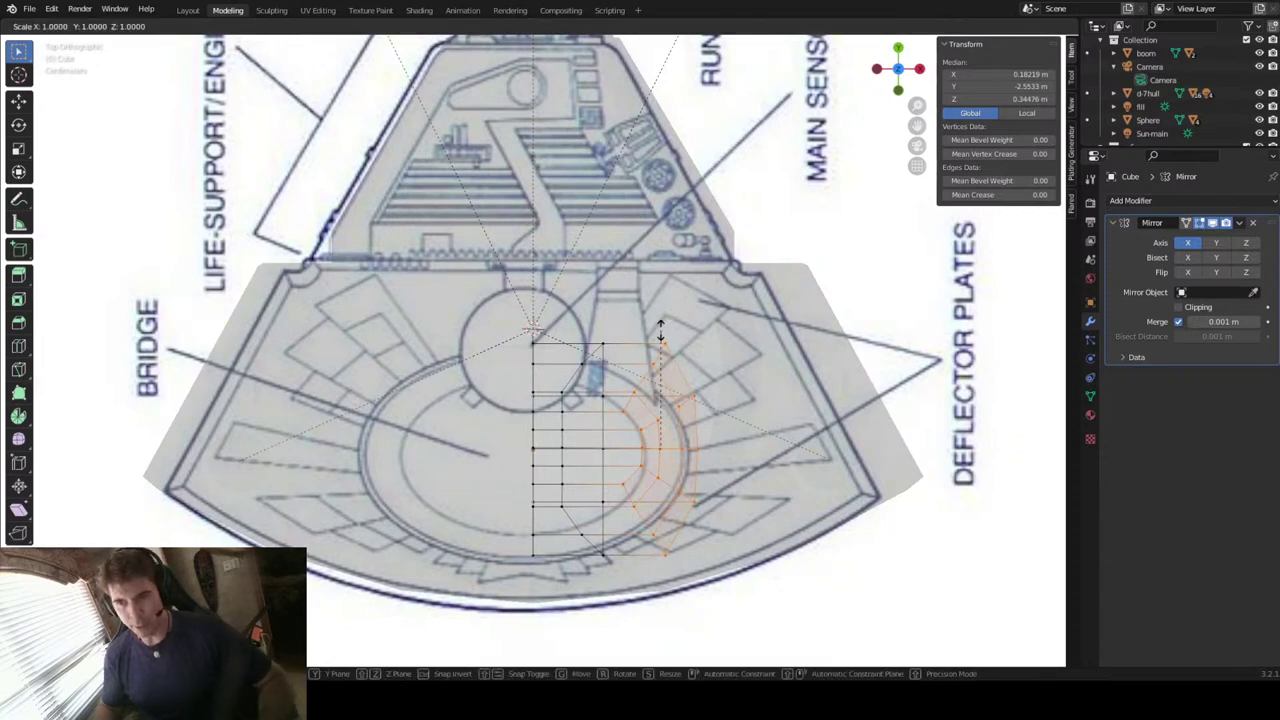
{"action": "right_click", "coordinate": [660, 330]}
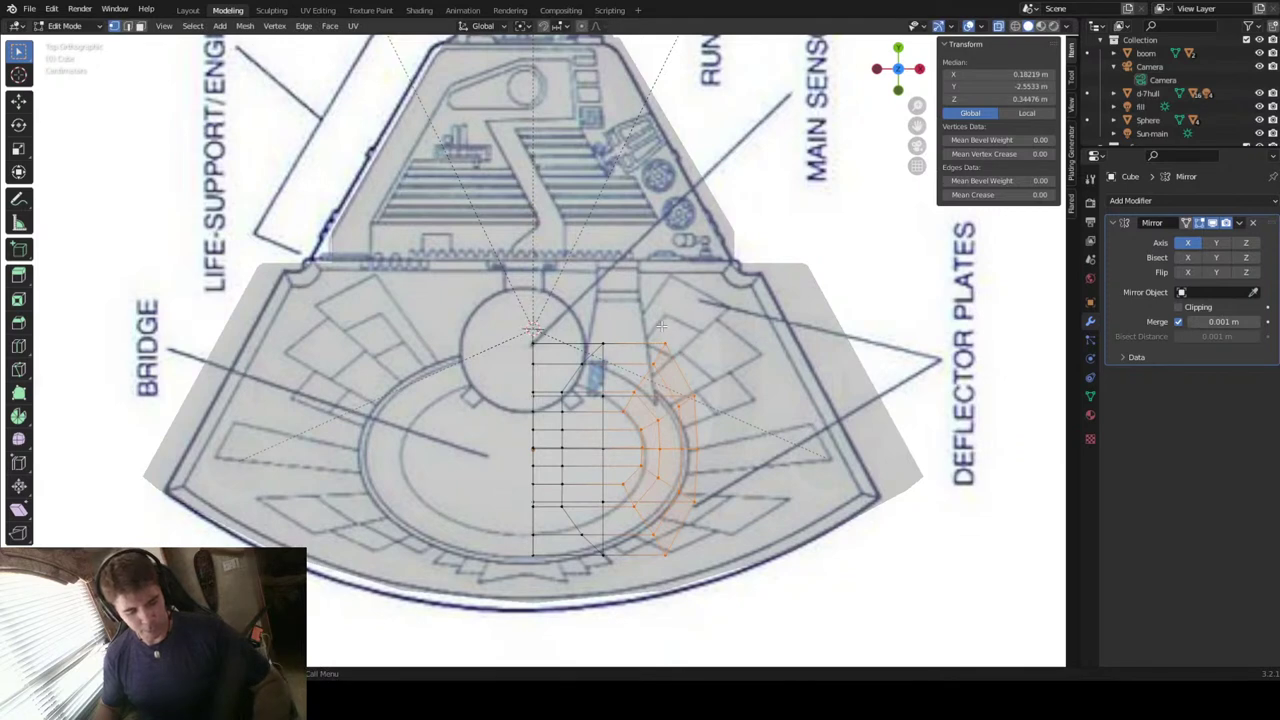
Step: Scale the selected outer vertices along Y to about 0.76 to round the dome toward the blueprint's bridge oval
{"action": "key", "text": "s"}
{"action": "key", "text": "y"}
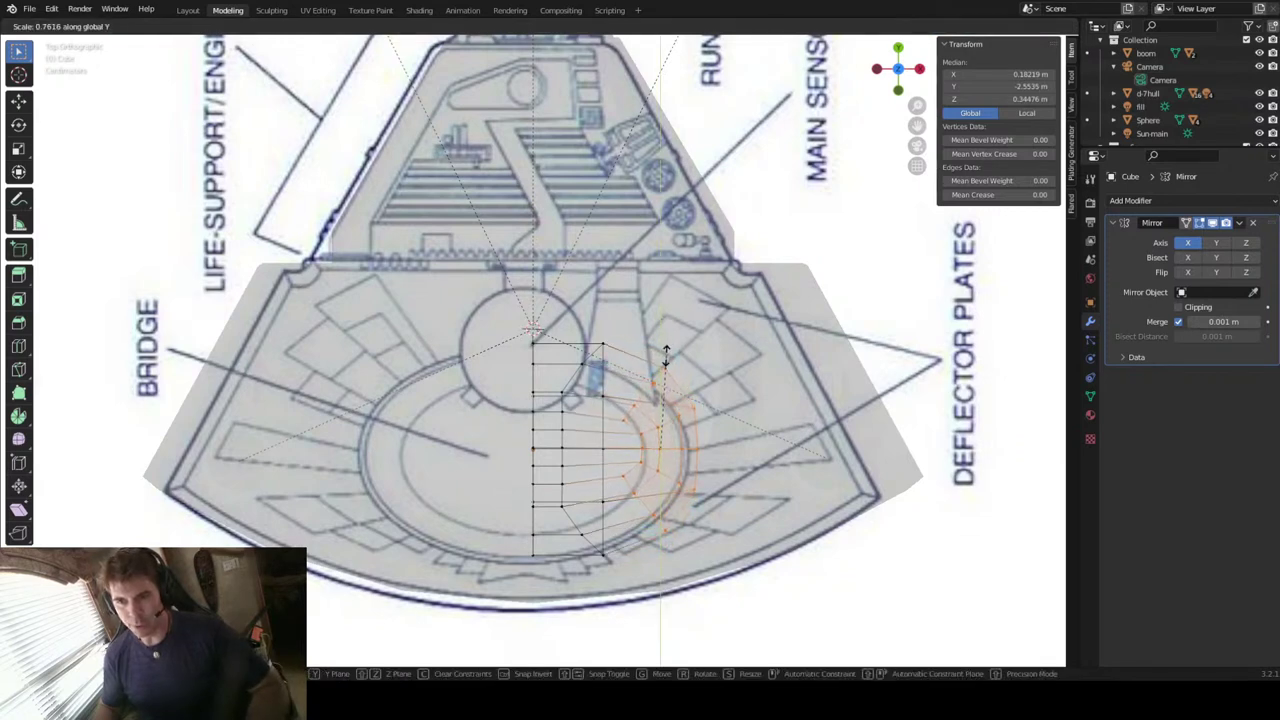
{"action": "left_click", "coordinate": [665, 357]}
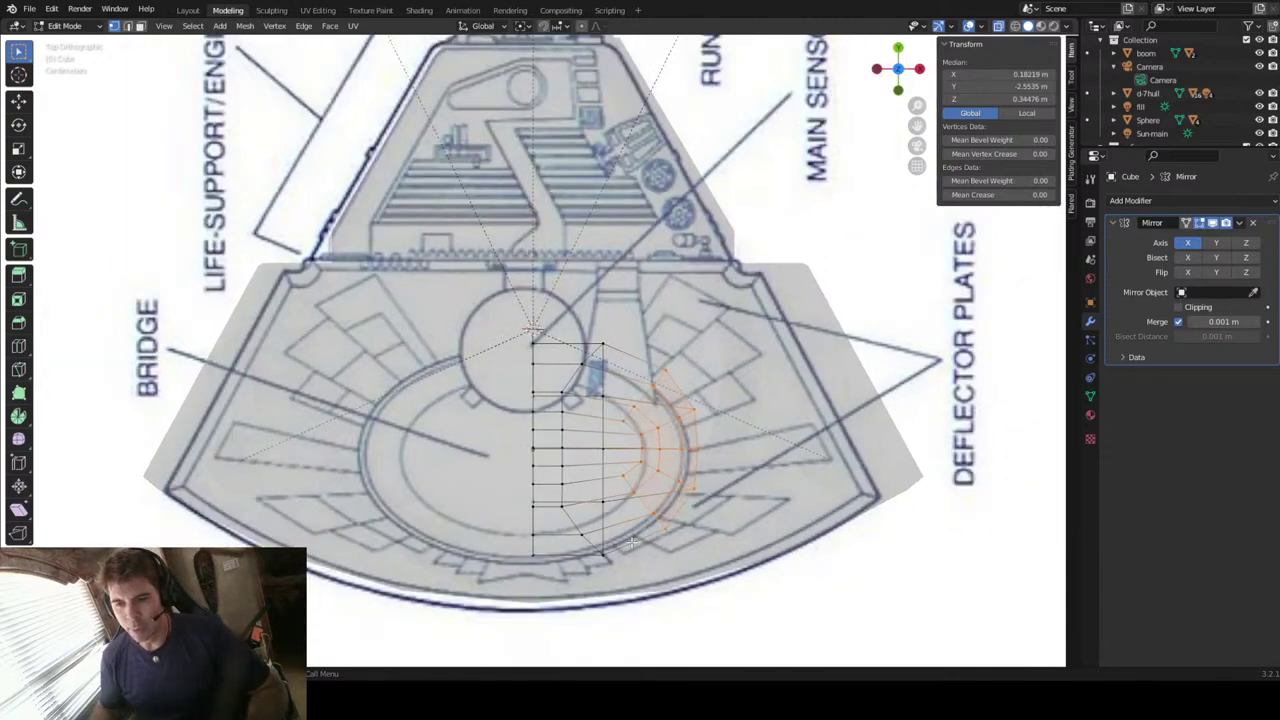
Step: Turn off X-ray and inspect the tapered dome in perspective and front views, in both Edit and Object Mode
{"action": "mouse_move", "coordinate": [632, 541]}
{"action": "middle_mouse_down"}
{"action": "mouse_move", "coordinate": [626, 434]}
{"action": "mouse_move", "coordinate": [583, 400]}
{"action": "mouse_move", "coordinate": [697, 454]}
{"action": "mouse_move", "coordinate": [634, 430]}
{"action": "mouse_move", "coordinate": [627, 476]}
{"action": "mouse_move", "coordinate": [780, 345]}
{"action": "mouse_move", "coordinate": [918, 258]}
{"action": "middle_mouse_up"}
{"action": "key", "text": "alt+z"}
{"action": "middle_click_drag", "start_coordinate": [624, 372], "coordinate": [706, 289]}
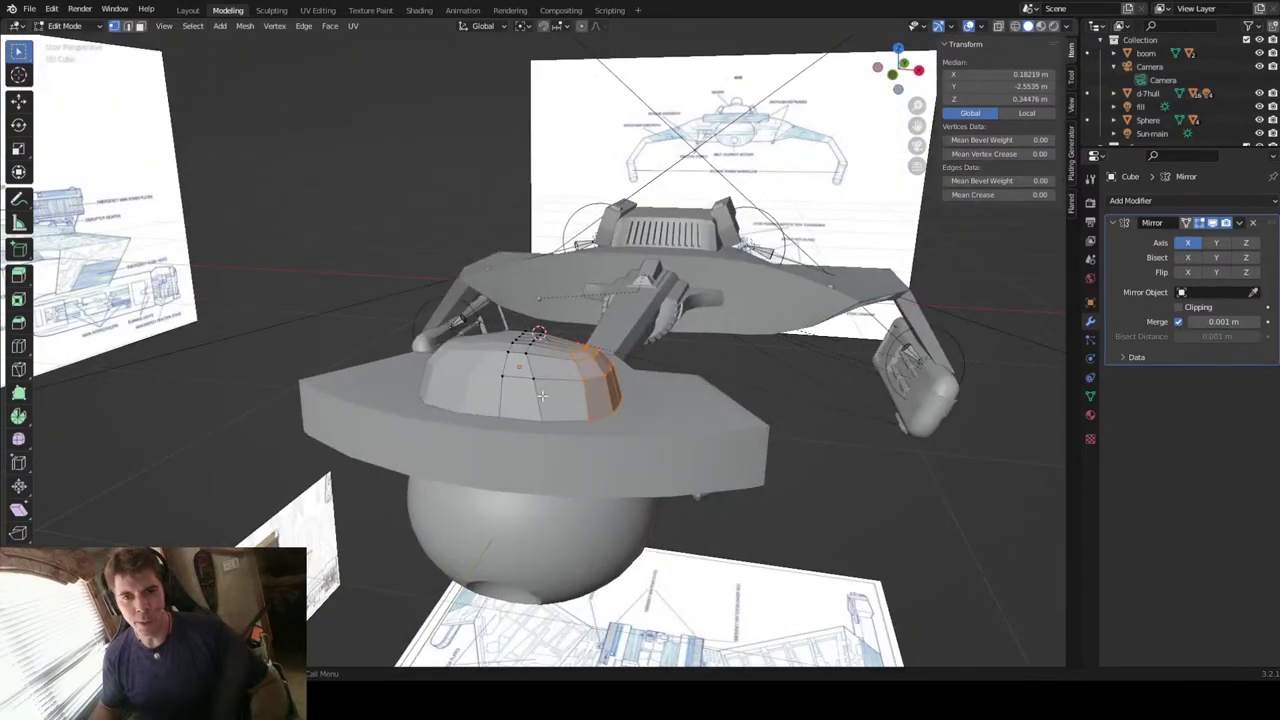
{"action": "scroll", "coordinate": [541, 396], "scroll_direction": "up", "scroll_amount": 2}
{"action": "scroll", "coordinate": [541, 396], "scroll_direction": "up", "scroll_amount": 1}
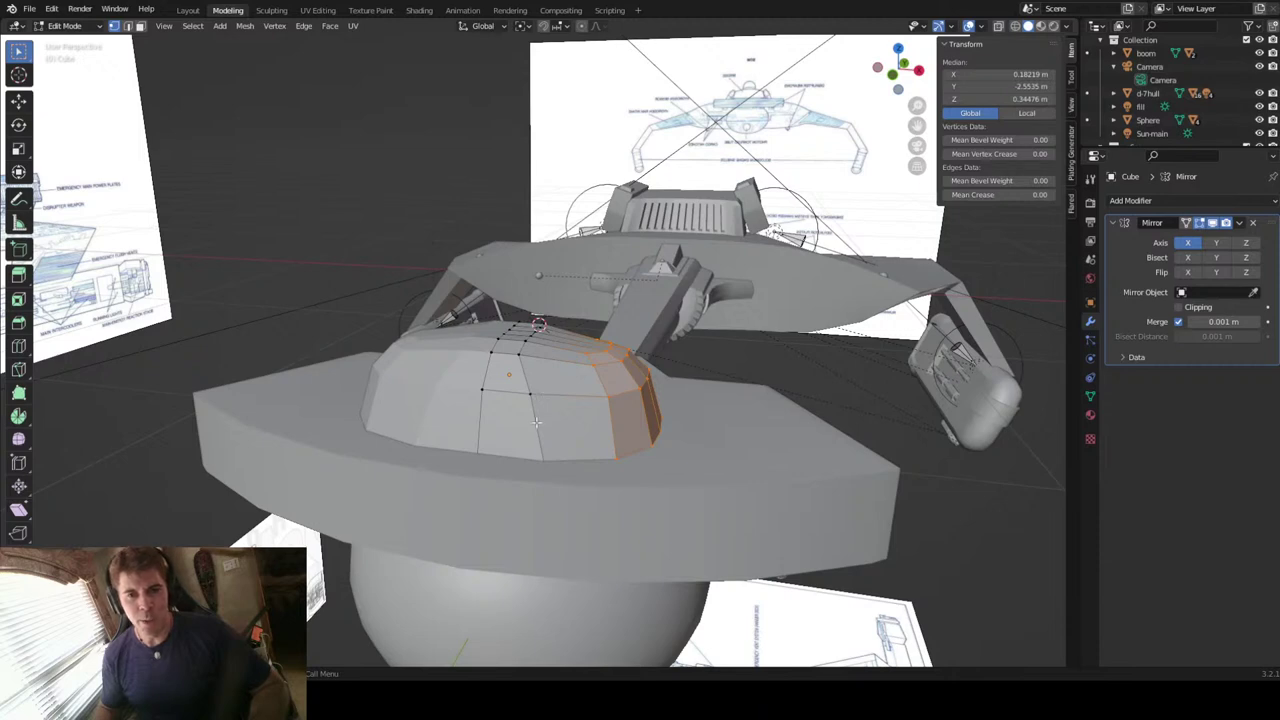
{"action": "mouse_move", "coordinate": [536, 422]}
{"action": "middle_mouse_down"}
{"action": "mouse_move", "coordinate": [569, 423]}
{"action": "mouse_move", "coordinate": [549, 428]}
{"action": "middle_mouse_up"}
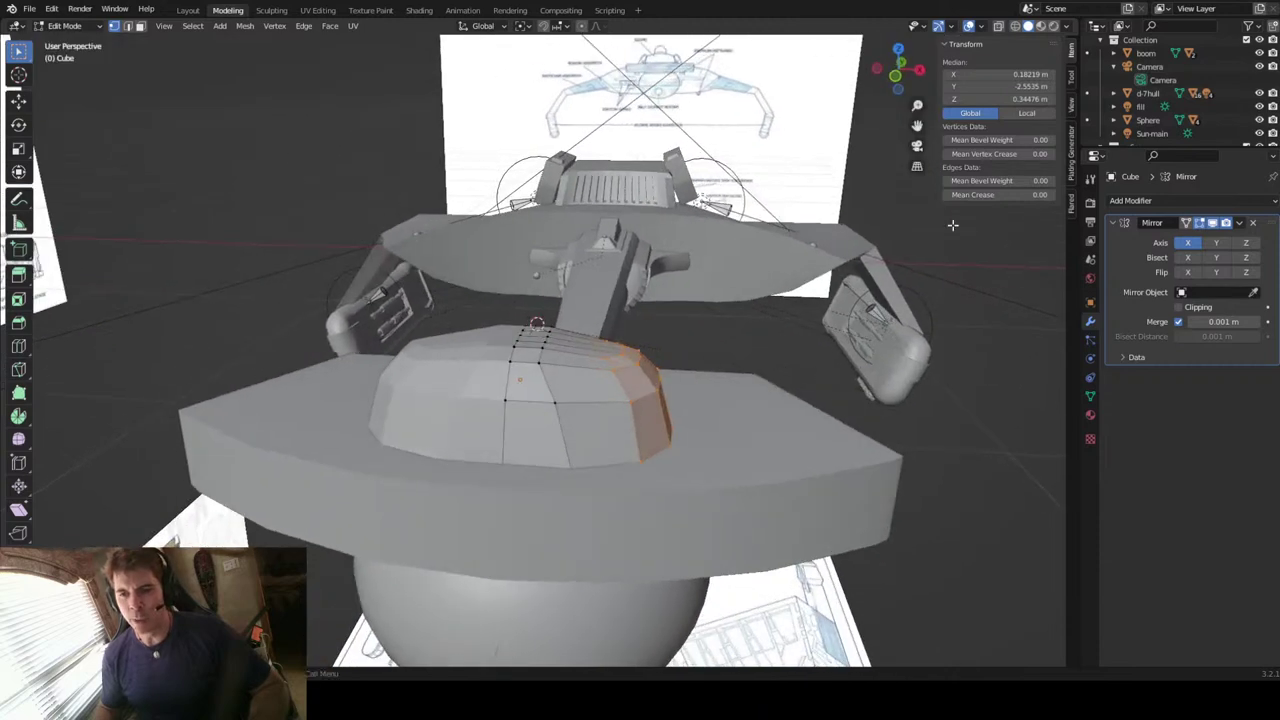
{"action": "left_click", "coordinate": [902, 80]}
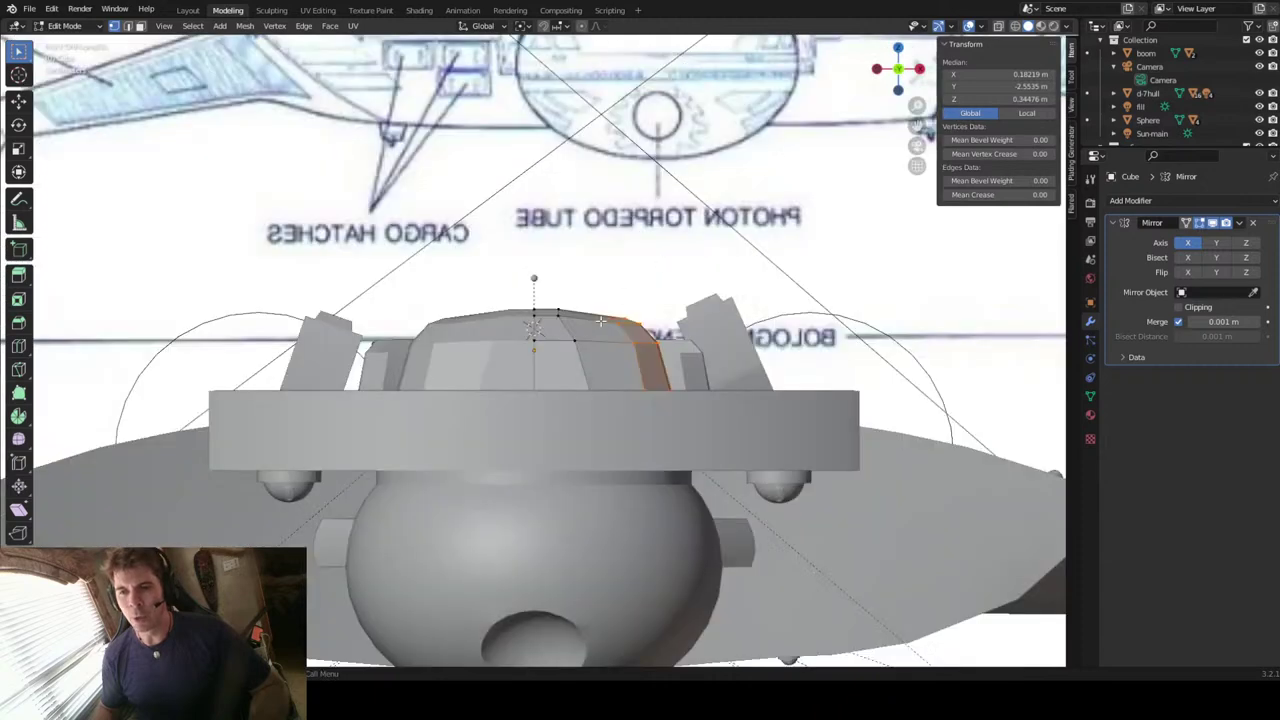
{"action": "key", "text": "Tab"}
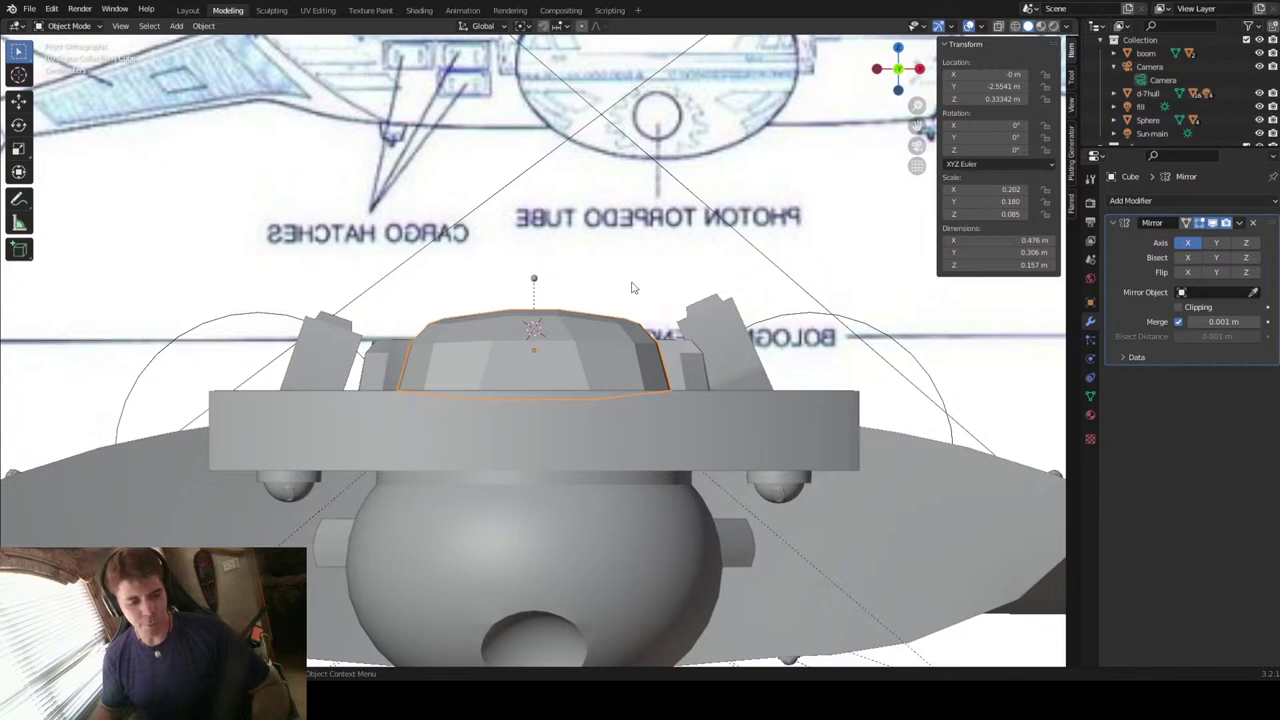
{"action": "key", "text": "Tab"}
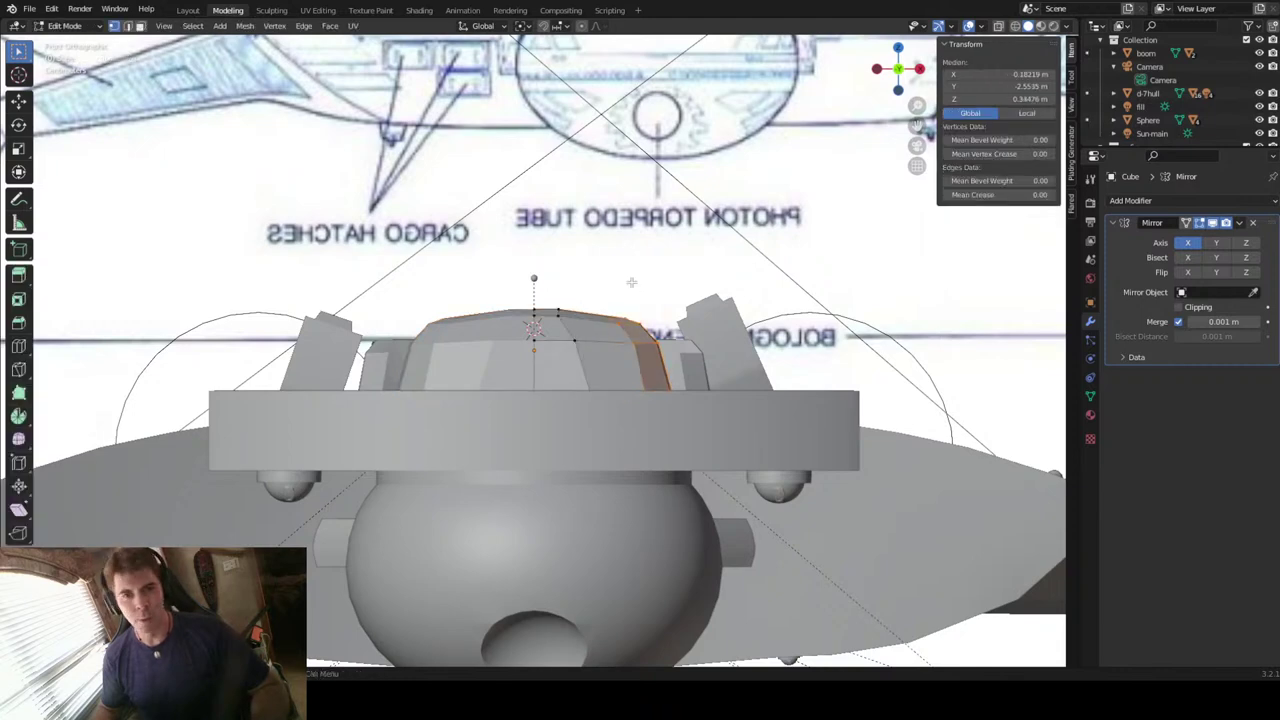
Step: Add a horizontal loop cut around the dome's lower band and slide it down close to the base
{"action": "left_click", "coordinate": [18, 347]}
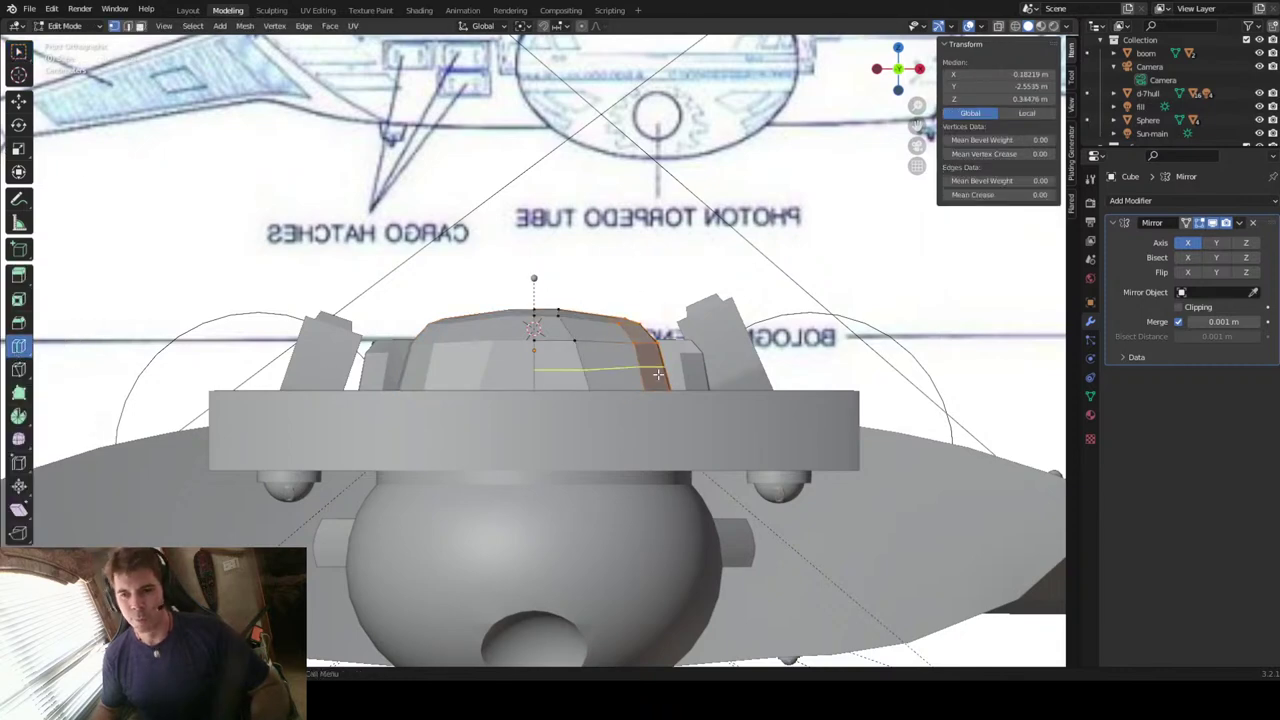
{"action": "left_click", "coordinate": [664, 372]}
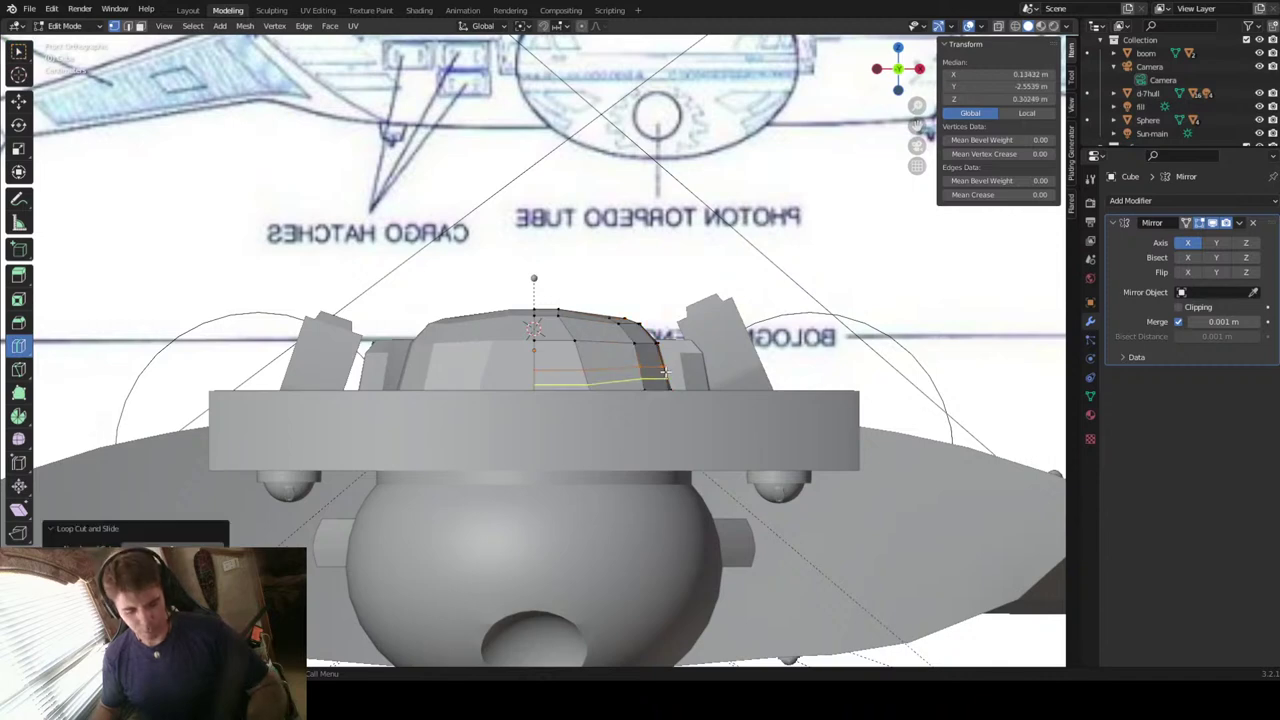
{"action": "key", "text": "g"}
{"action": "key", "text": "g"}
{"action": "left_click", "coordinate": [664, 381]}
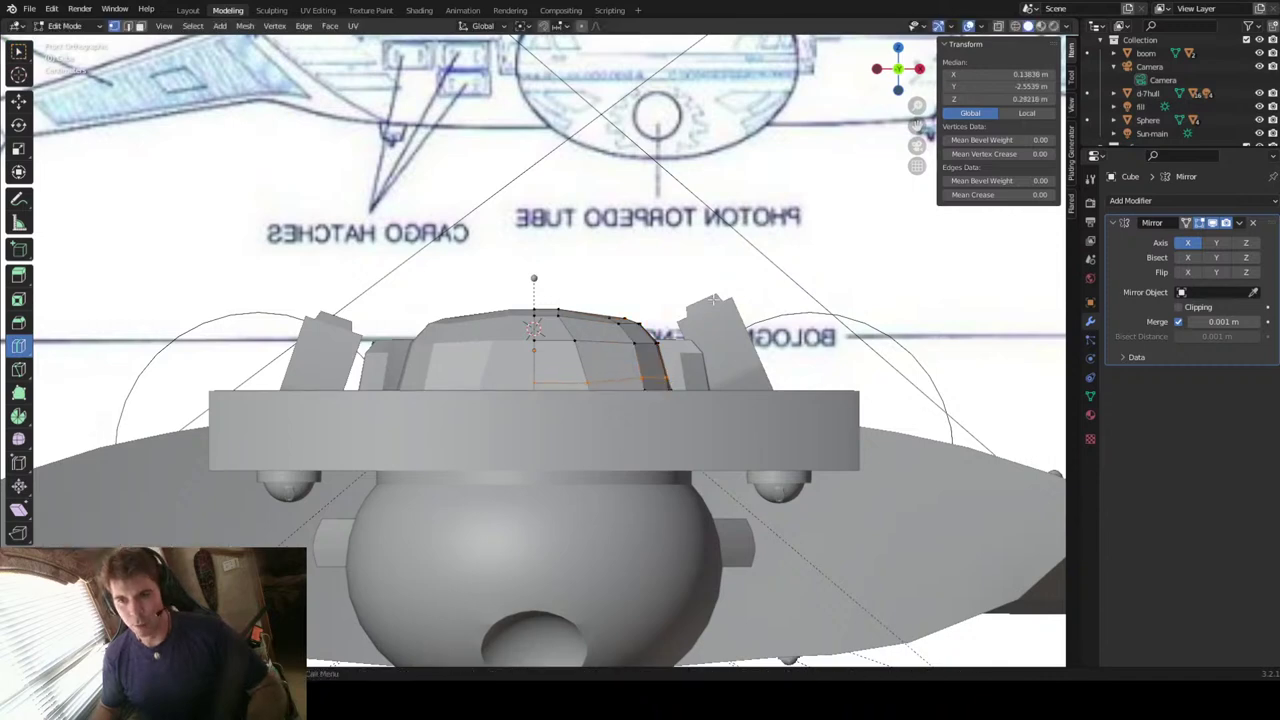
Step: Leave Edit Mode and hide the Sphere object that forms the ship's head beneath the dome
{"action": "scroll", "coordinate": [713, 299], "scroll_direction": "down", "scroll_amount": 1}
{"action": "key", "text": "Tab"}
{"action": "left_click", "coordinate": [668, 424]}
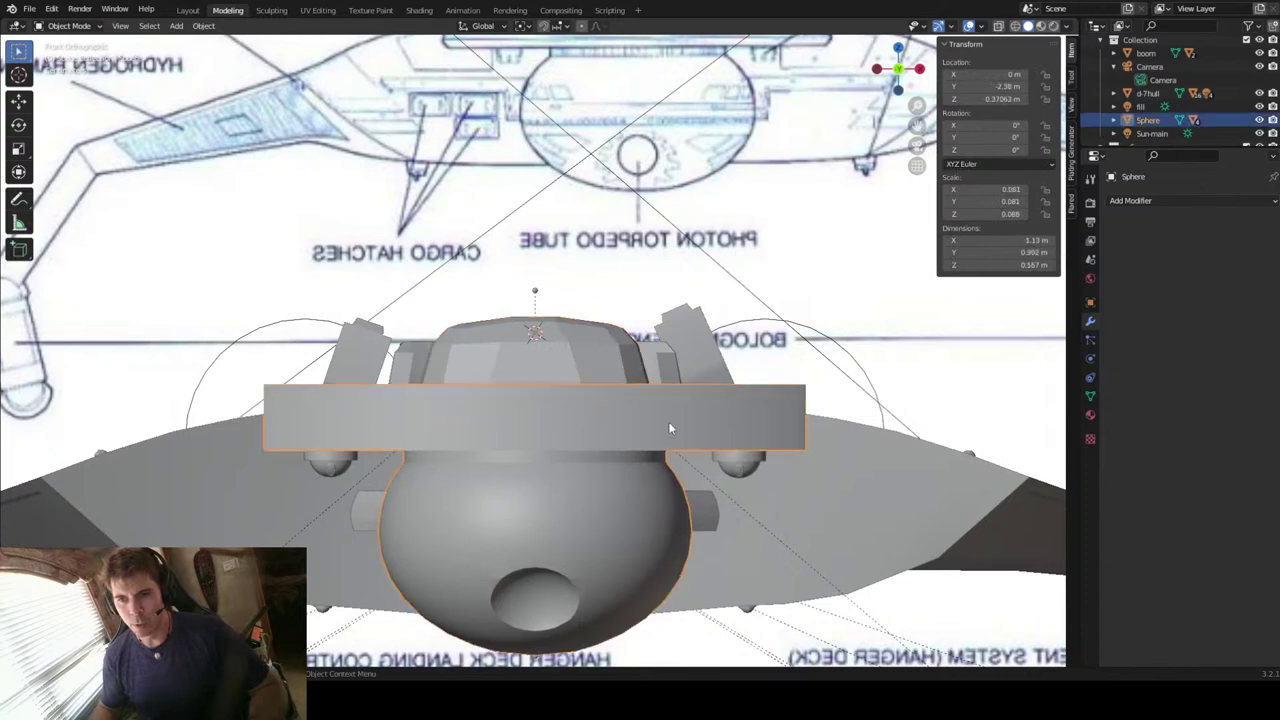
{"action": "key", "text": "h"}
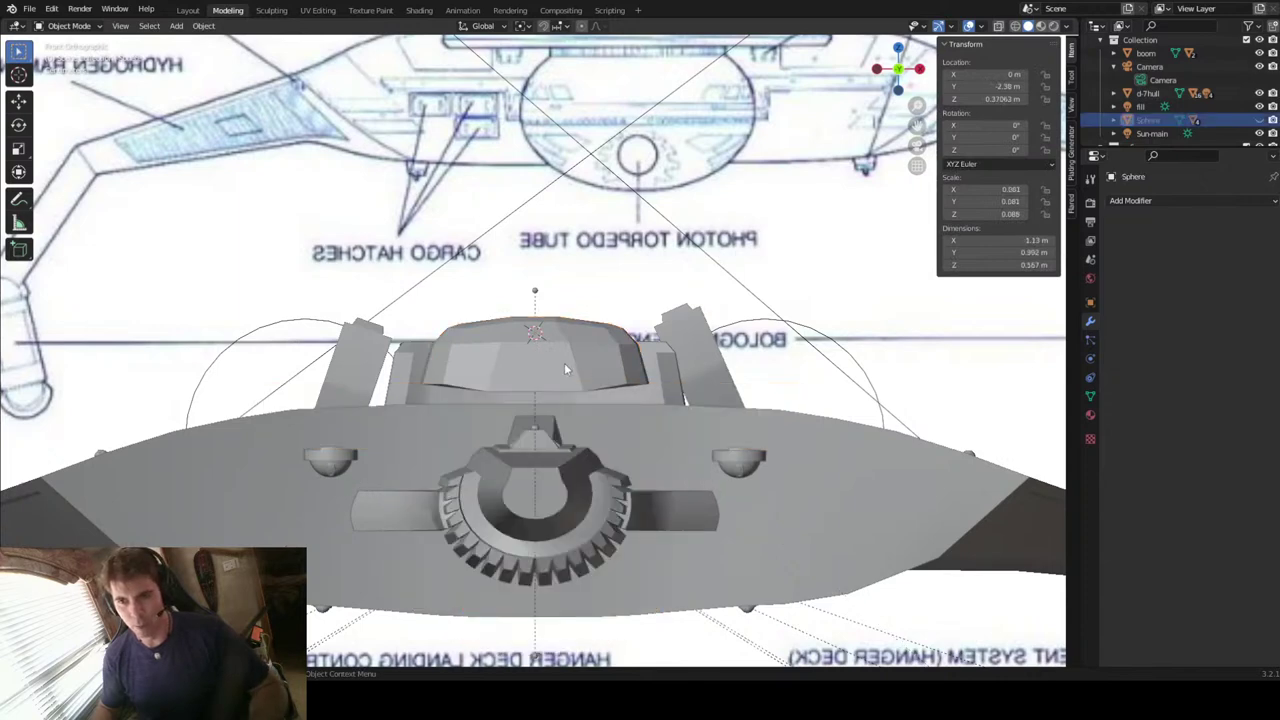
Step: Enter Edit Mode on the bridge dome and select the outer vertices of its lower edge loop in front view
{"action": "left_click", "coordinate": [615, 368]}
{"action": "key", "text": "Tab"}
{"action": "left_click", "coordinate": [600, 336], "text": "alt"}
{"action": "scroll", "coordinate": [646, 335], "scroll_direction": "up", "scroll_amount": 3}
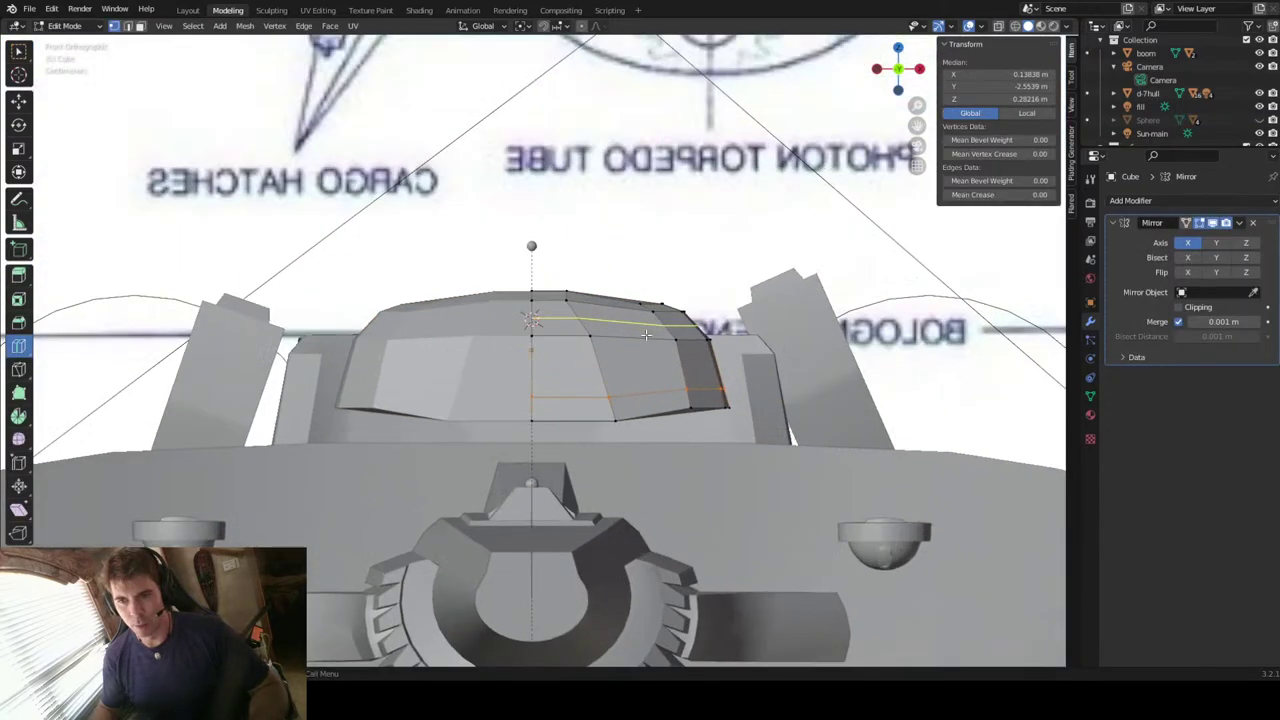
{"action": "key", "text": "w"}
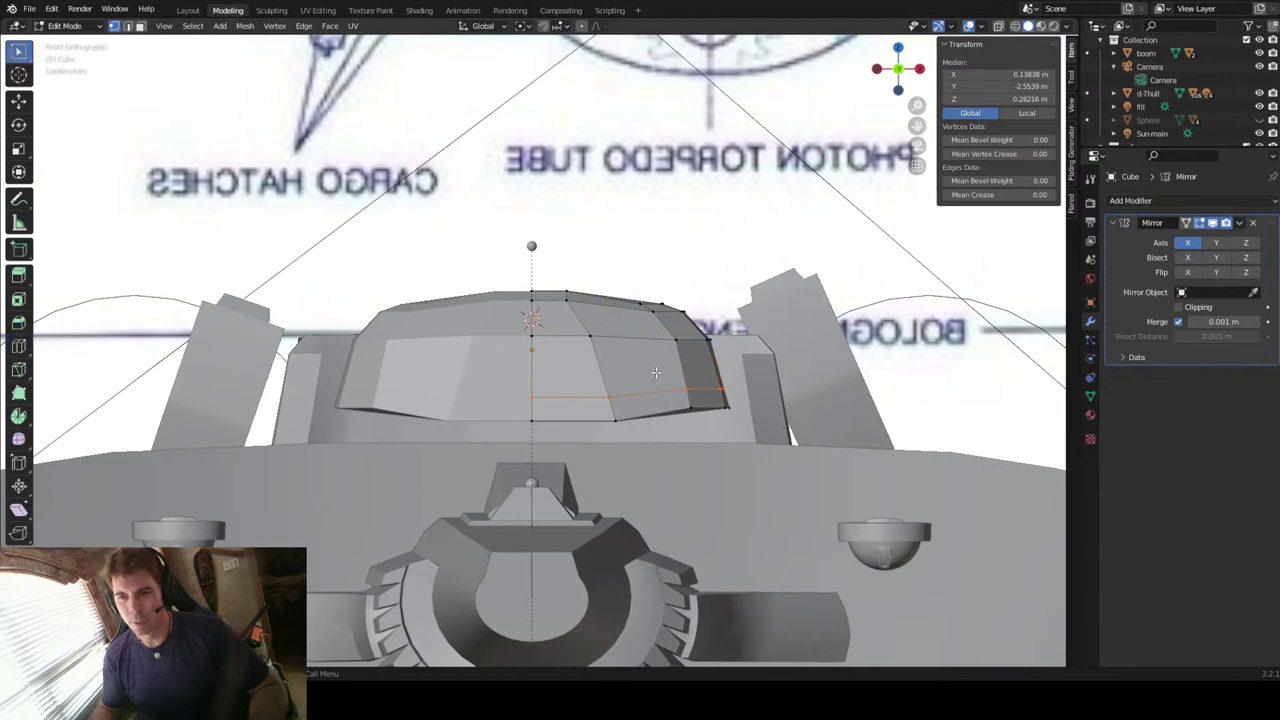
{"action": "left_click_drag", "start_coordinate": [754, 380], "coordinate": [667, 402]}
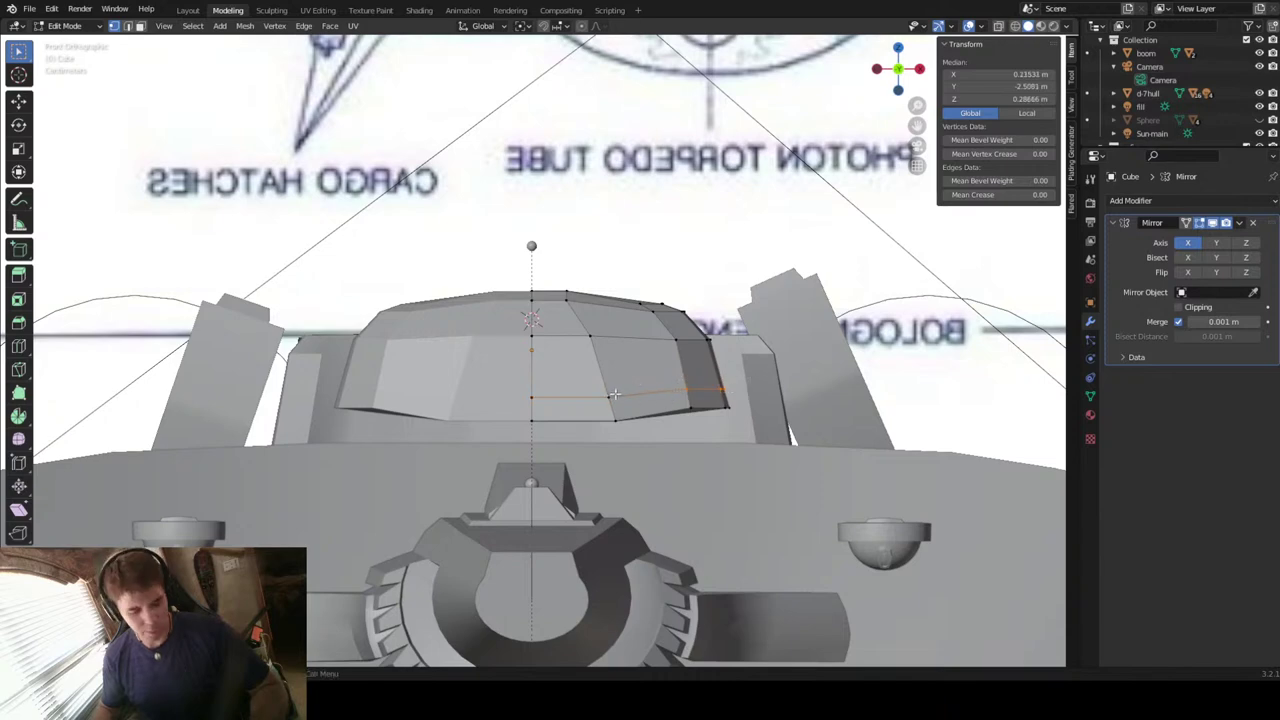
{"action": "key", "text": "alt+z"}
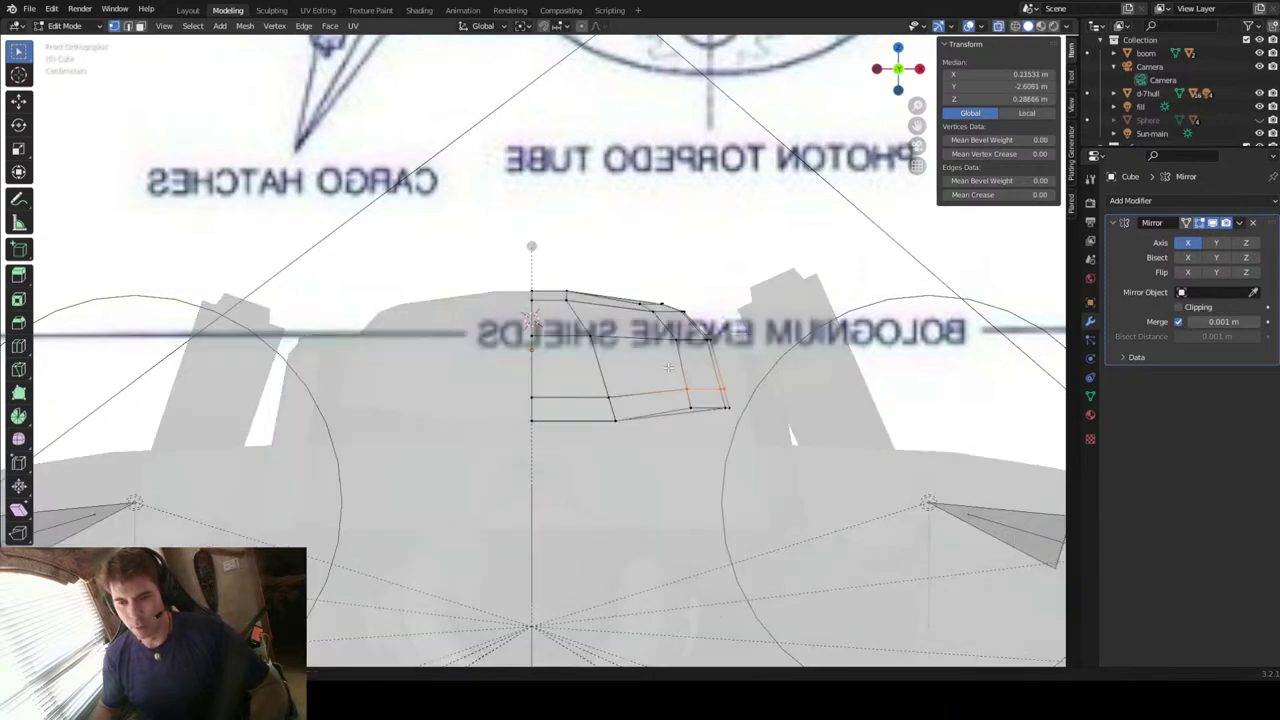
{"action": "key", "text": "alt+z"}
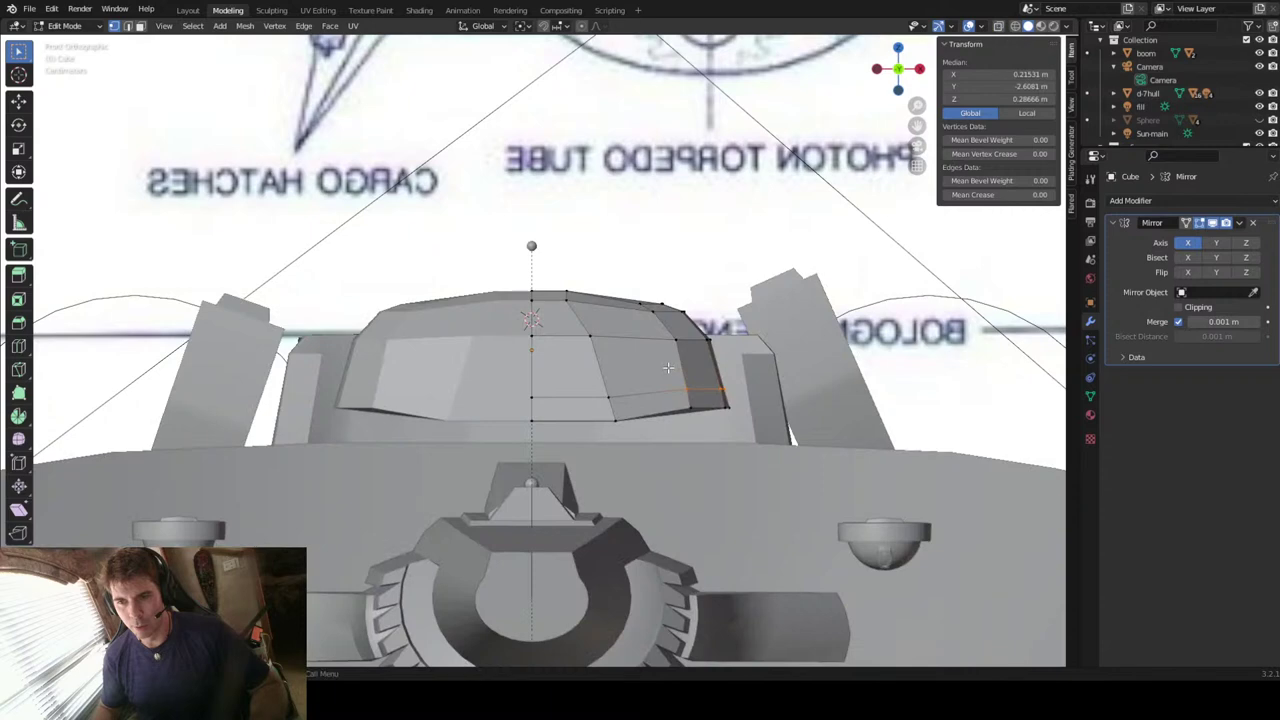
Step: Turn on X-ray, select the dome's front base edge and copy its median Z value of 0.248015 m
{"action": "left_click", "coordinate": [724, 412]}
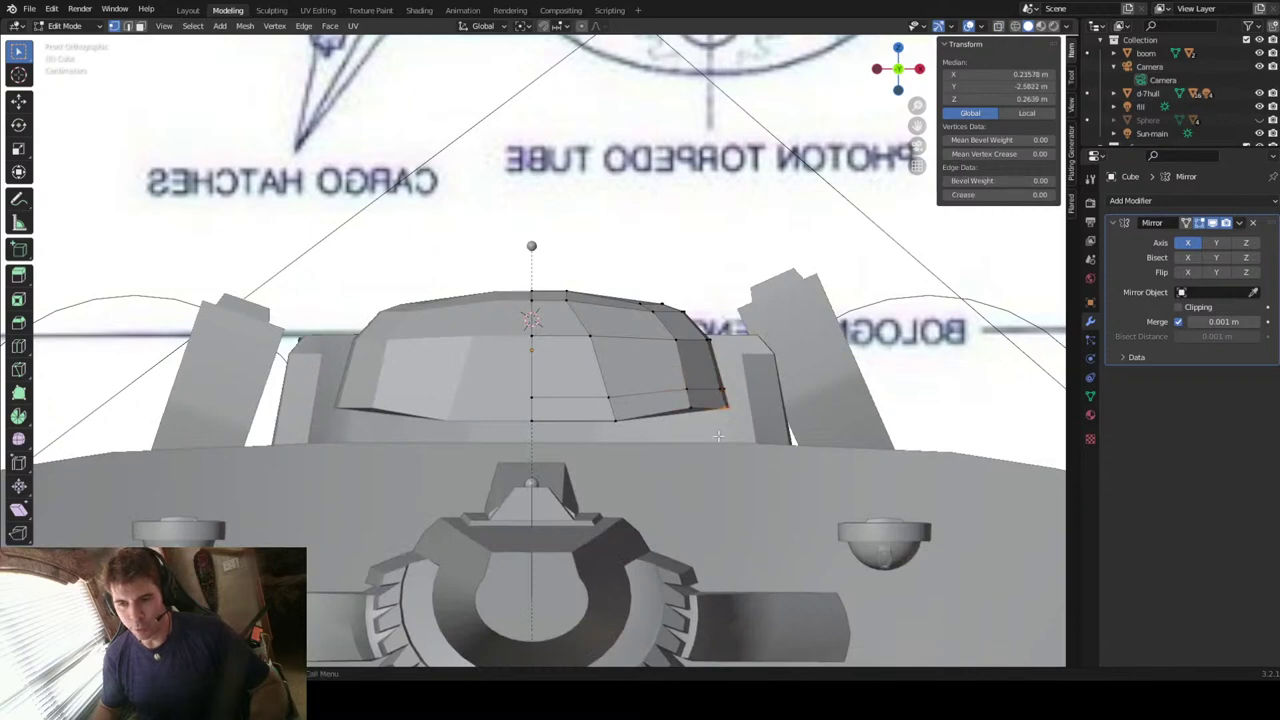
{"action": "key", "text": "alt+z"}
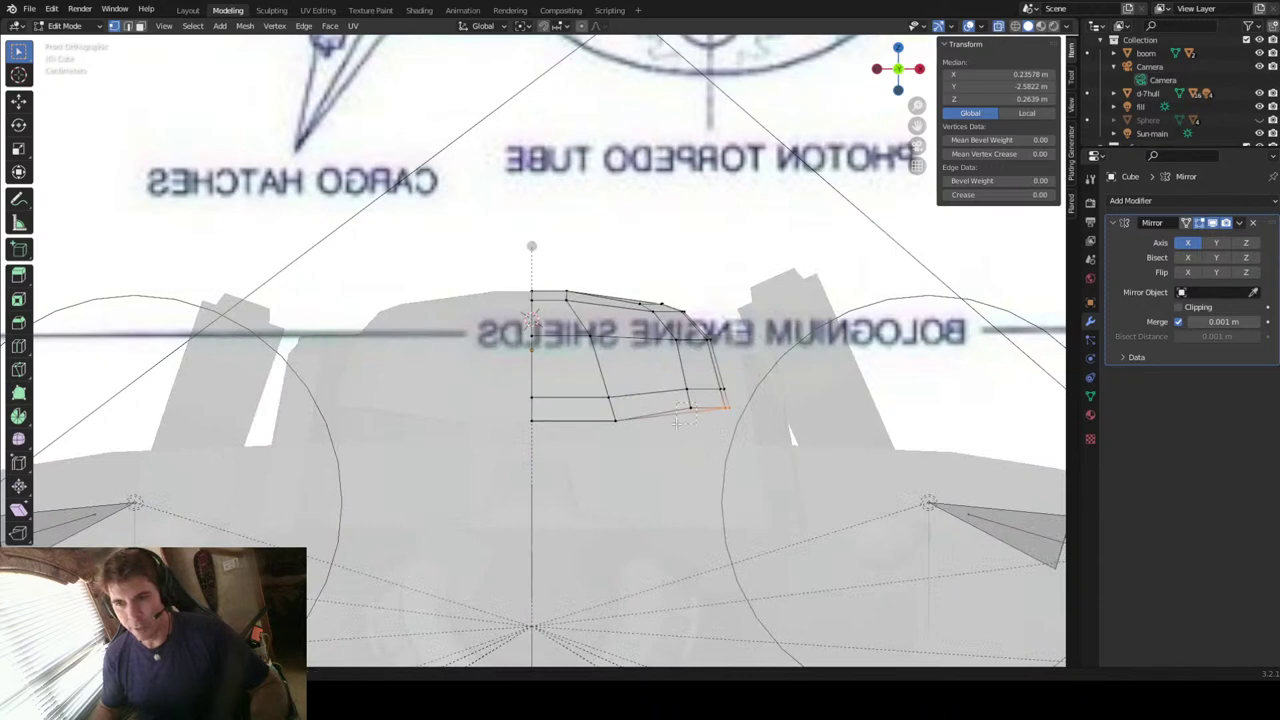
{"action": "left_click", "coordinate": [692, 406]}
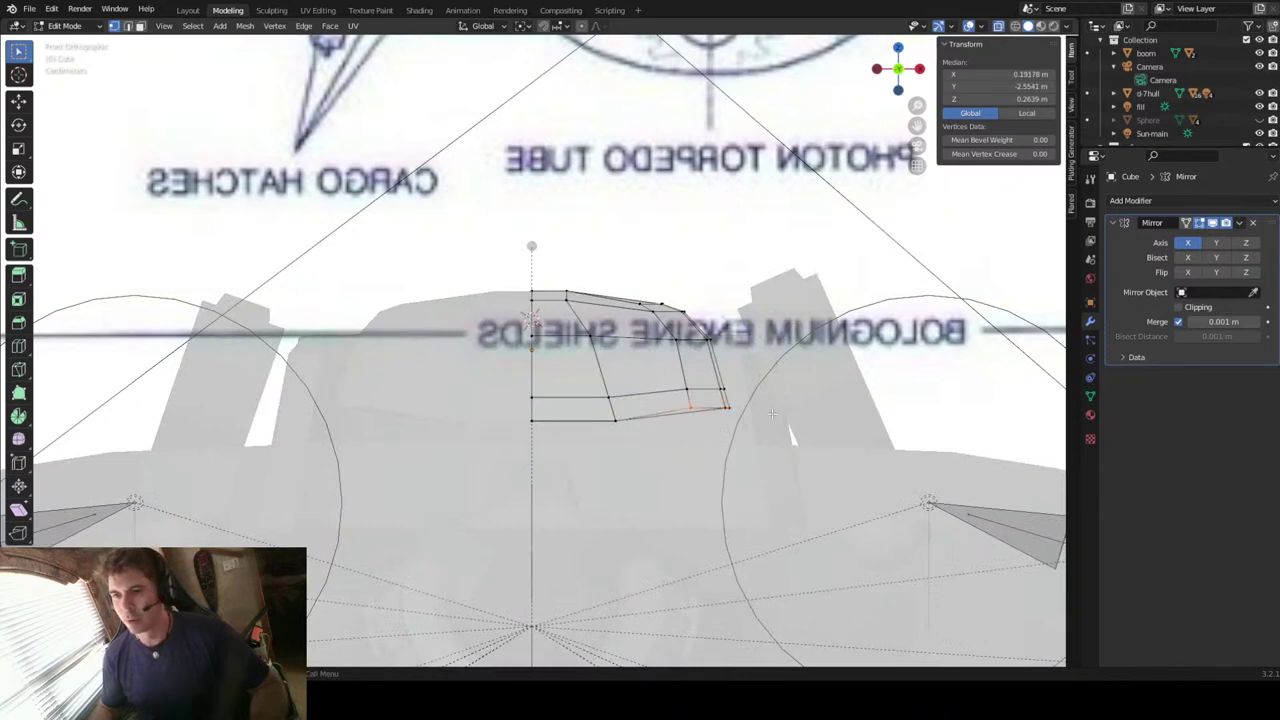
{"action": "left_click", "coordinate": [615, 419], "text": "shift"}
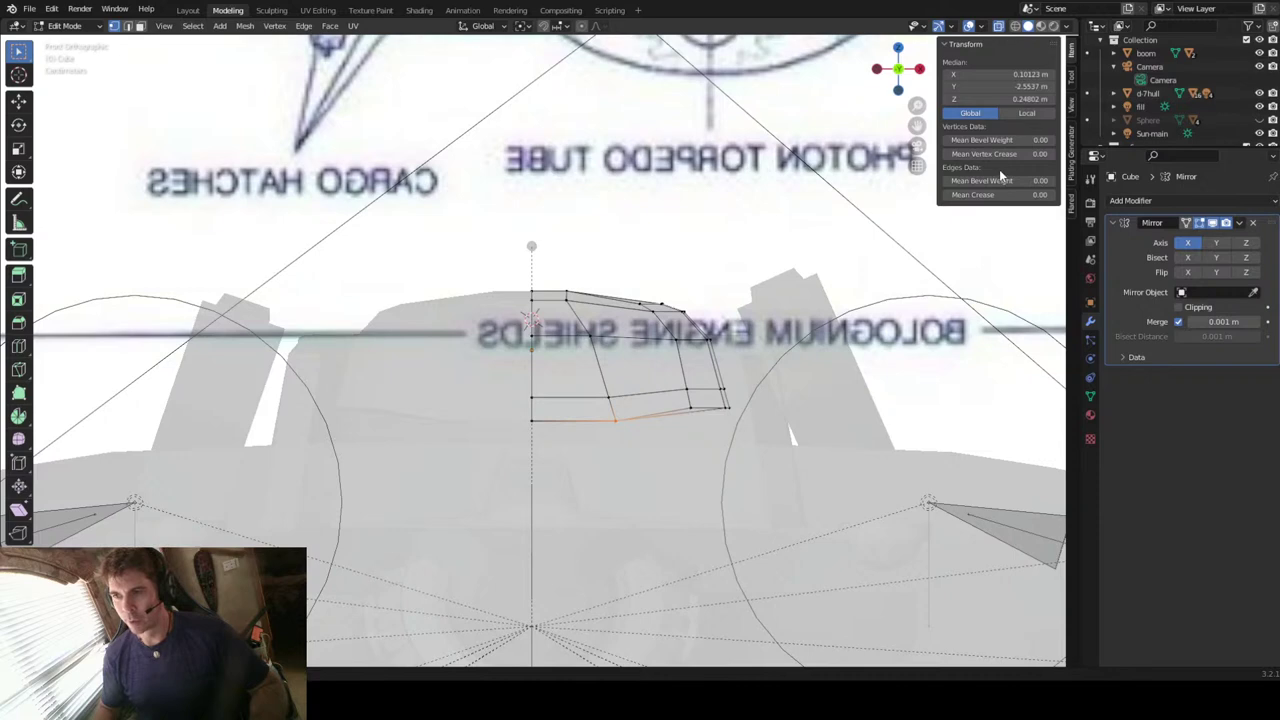
{"action": "left_click", "coordinate": [999, 98]}
{"action": "key", "text": "ctrl+c"}
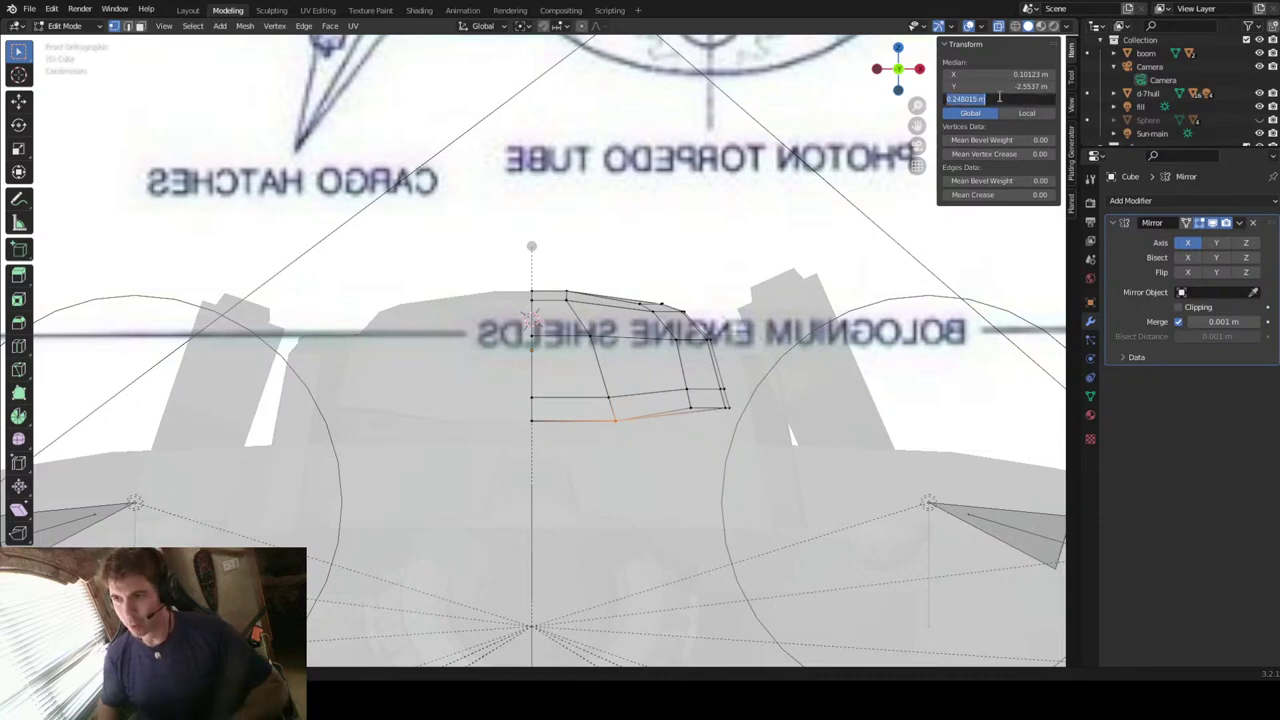
{"action": "key", "text": "Return"}
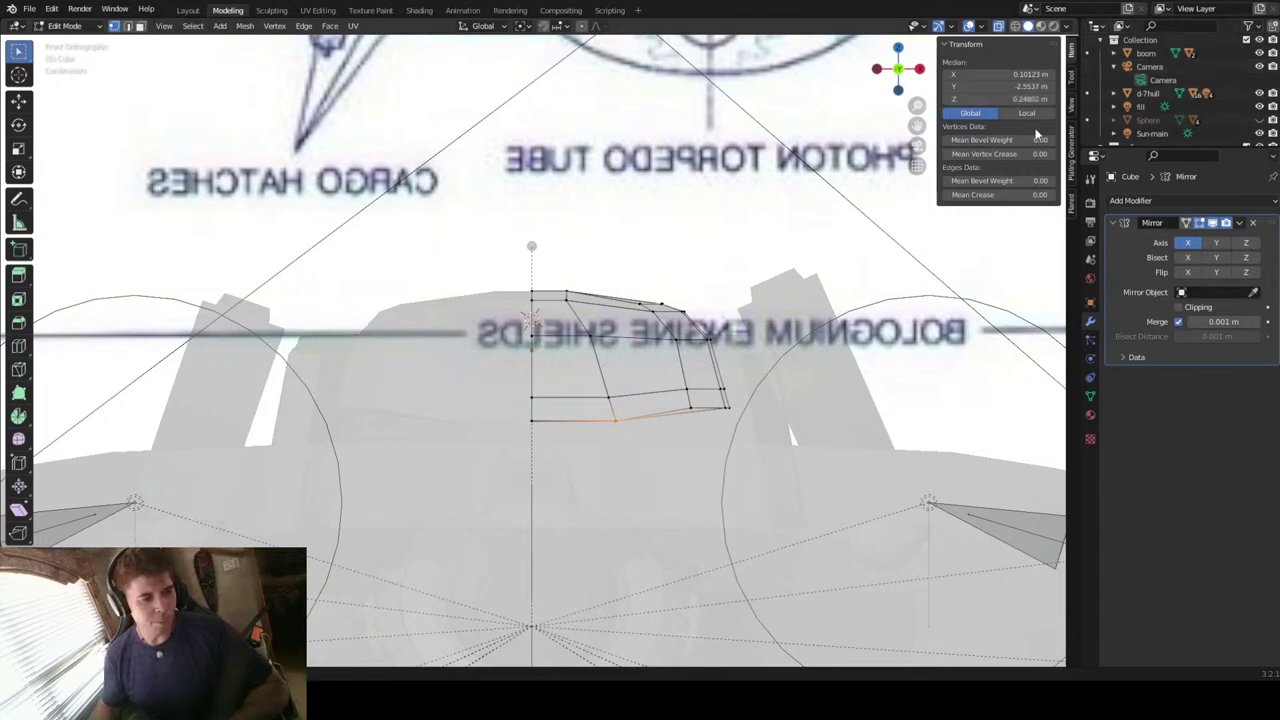
Step: Set the median Z of the base vertices next to the front edge to 0.248015 m
{"action": "left_click", "coordinate": [680, 427]}
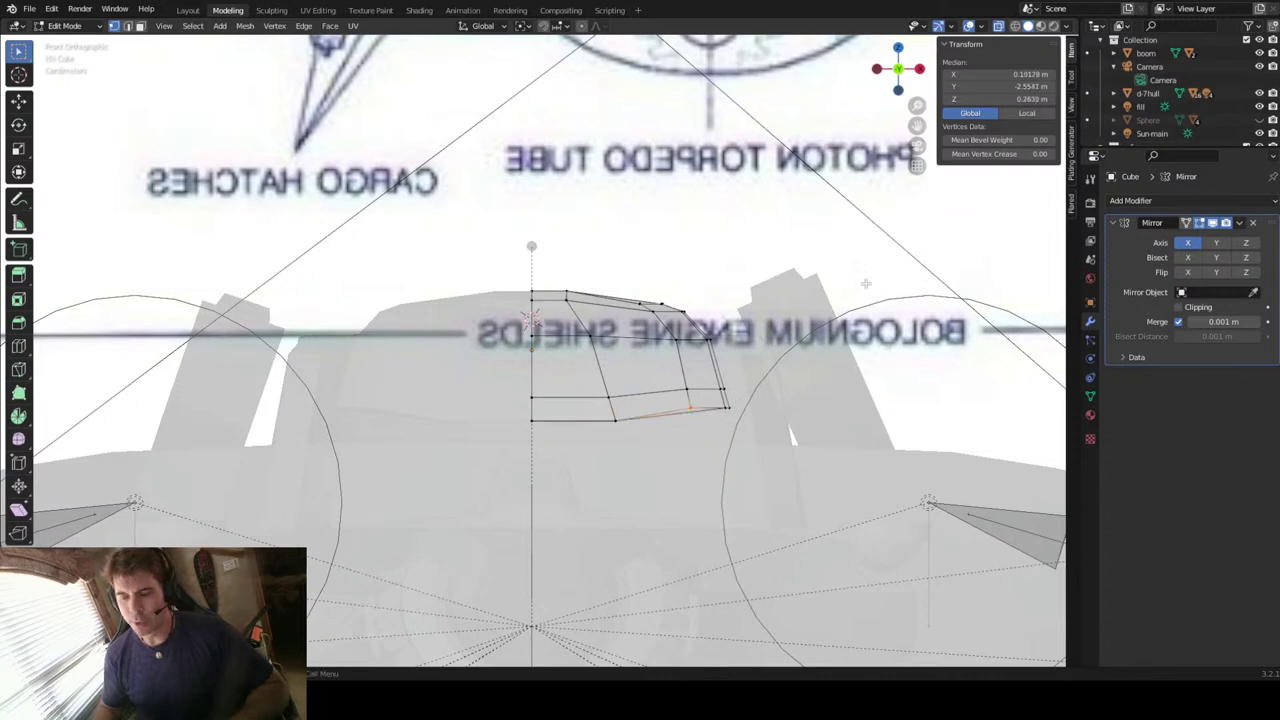
{"action": "left_click", "coordinate": [989, 99]}
{"action": "type", "text": "0.24802"}
{"action": "key", "text": "Return"}
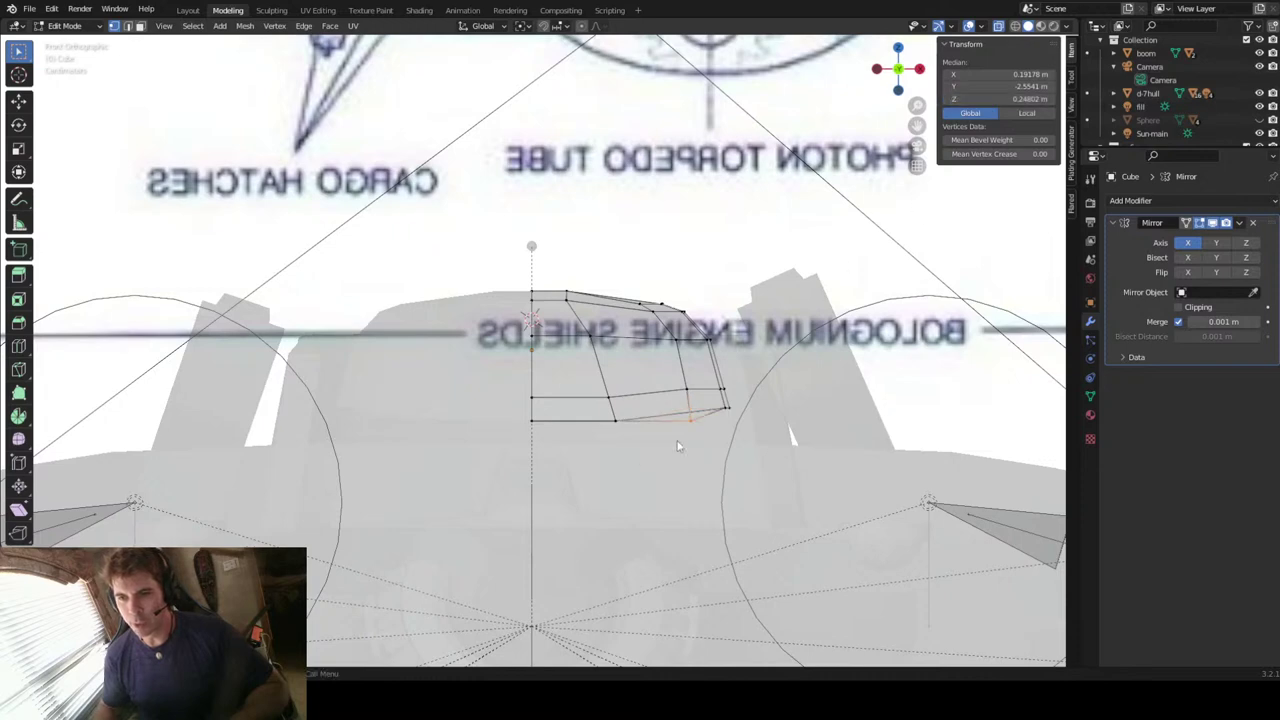
Step: Set the Z of the three outer base vertices to 0.248015 m, one vertex at a time, to flatten the dome's bottom
{"action": "left_click", "coordinate": [728, 408]}
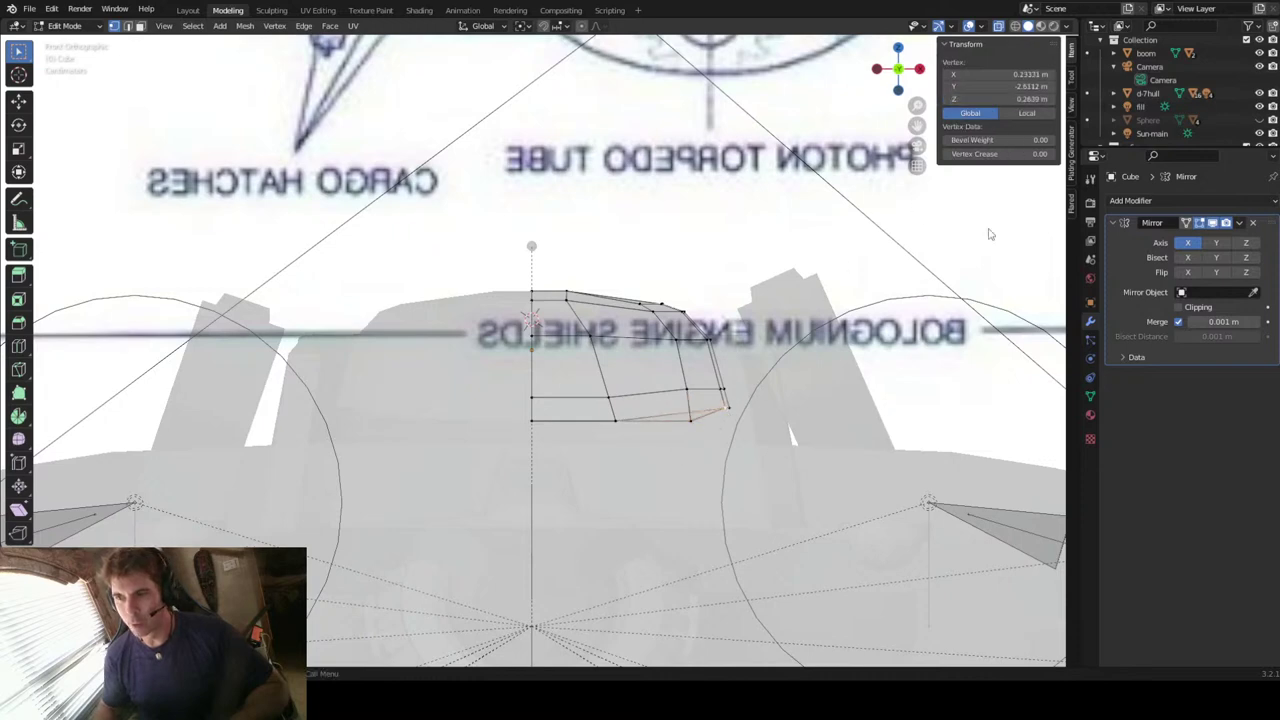
{"action": "left_click", "coordinate": [989, 99]}
{"action": "key", "text": "ctrl+v"}
{"action": "key", "text": "Return"}
{"action": "left_click", "coordinate": [758, 405]}
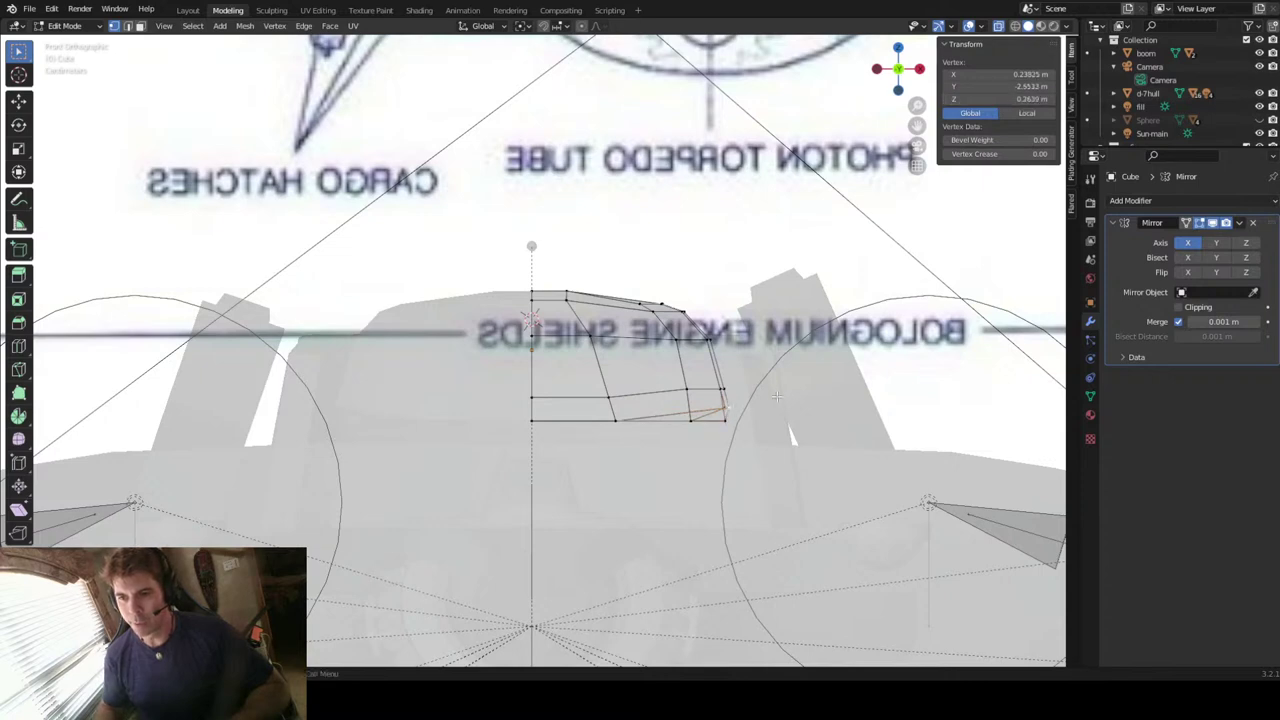
{"action": "left_click", "coordinate": [989, 99]}
{"action": "type", "text": "0.248015"}
{"action": "key", "text": "Return"}
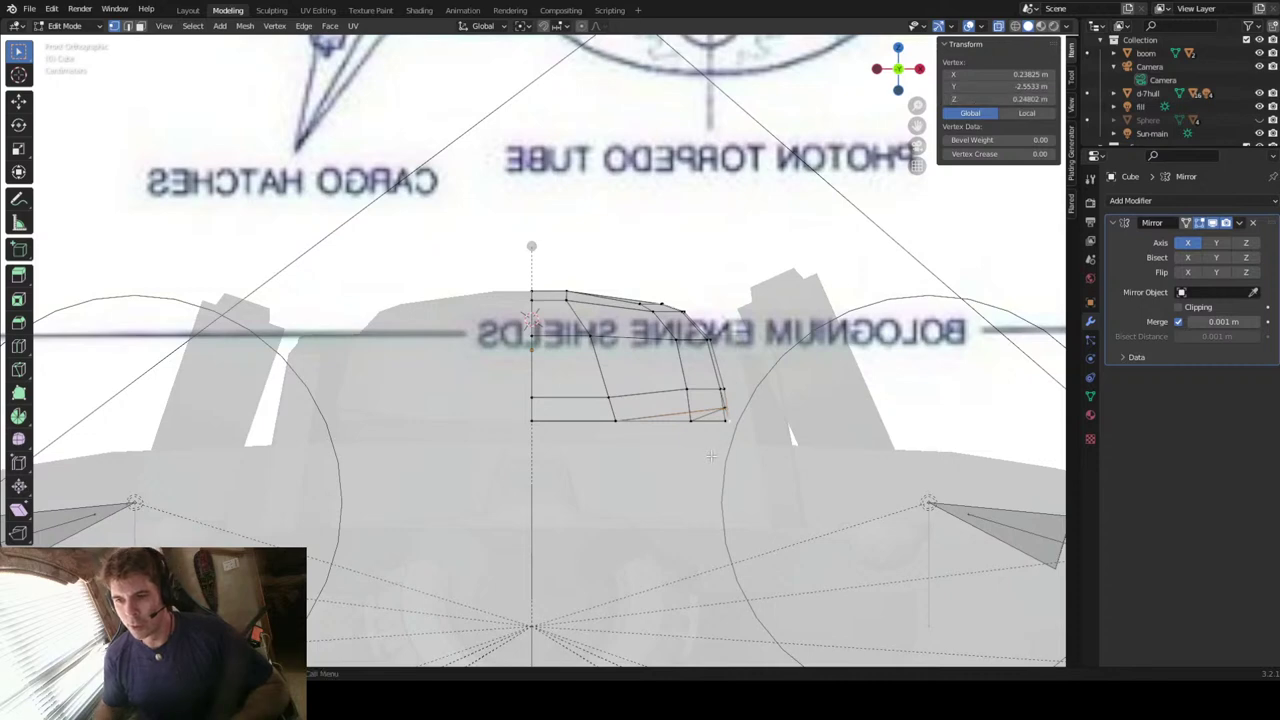
{"action": "left_click", "coordinate": [724, 412]}
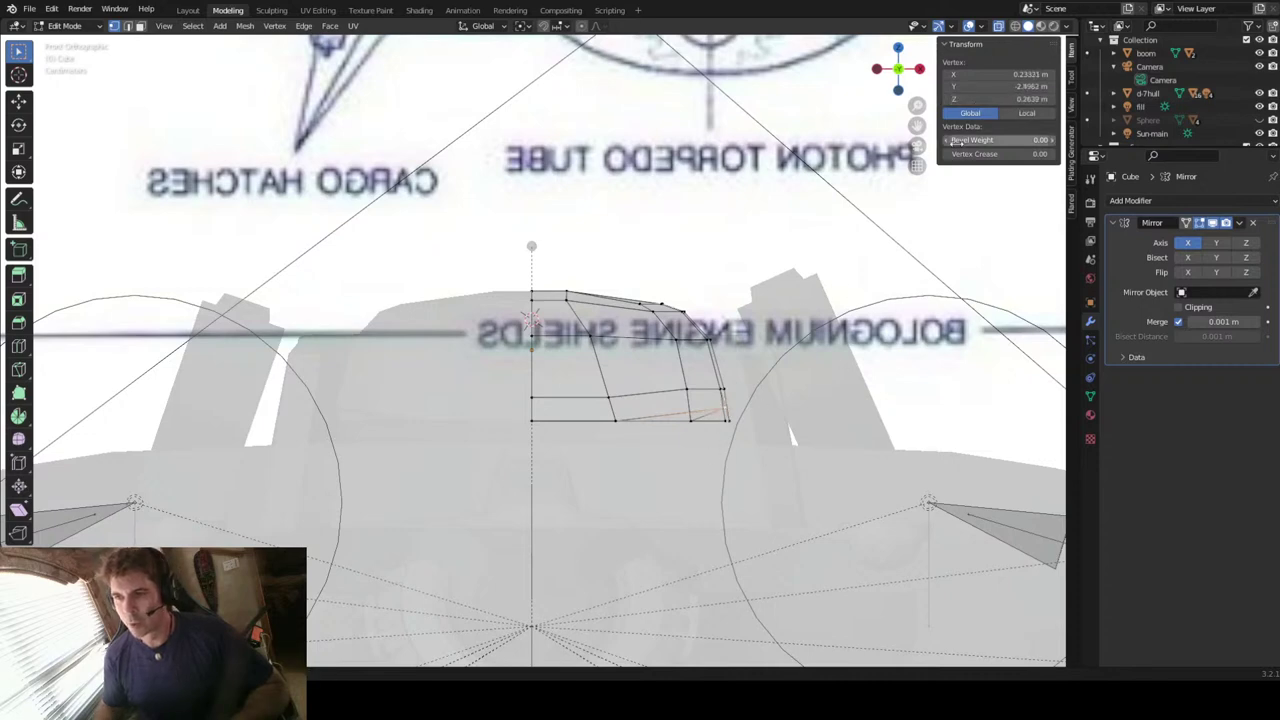
{"action": "left_click", "coordinate": [995, 99]}
{"action": "type", "text": "0.24802"}
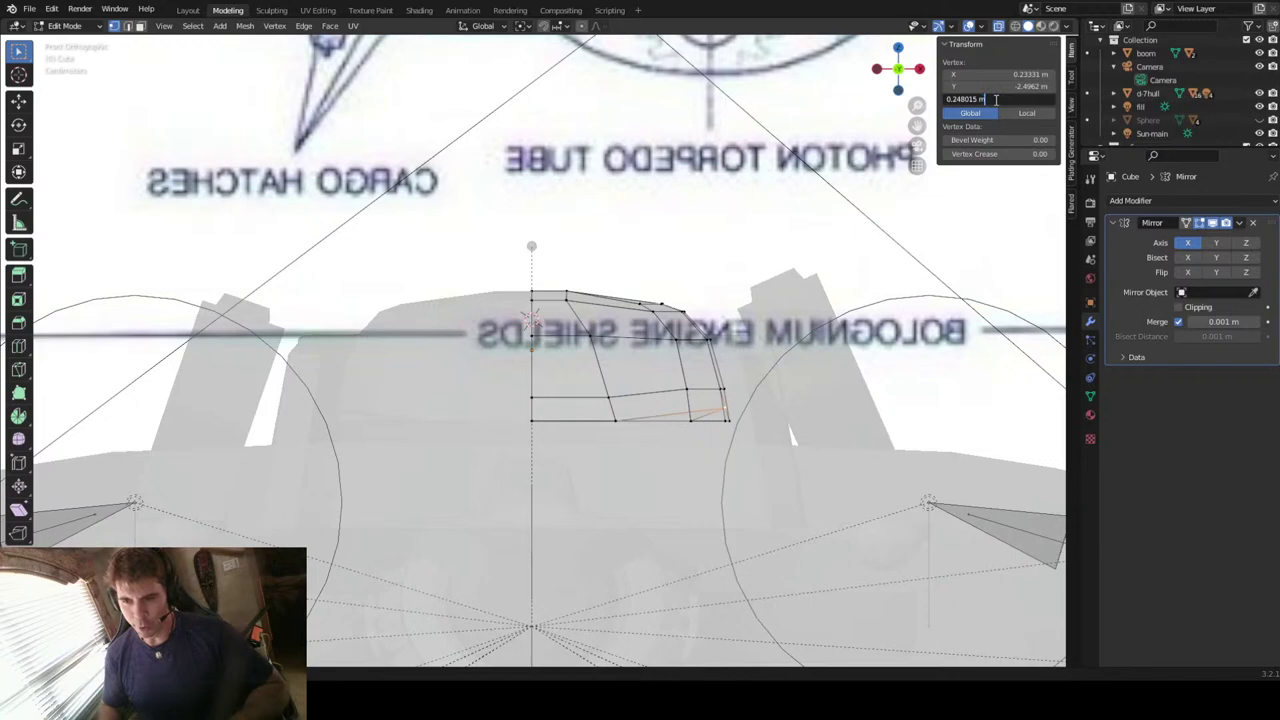
{"action": "key", "text": "Return"}
Step: Turn off X-ray and inspect the dome's flattened base in perspective, right and front views
{"action": "middle_click_drag", "start_coordinate": [740, 353], "coordinate": [632, 372]}
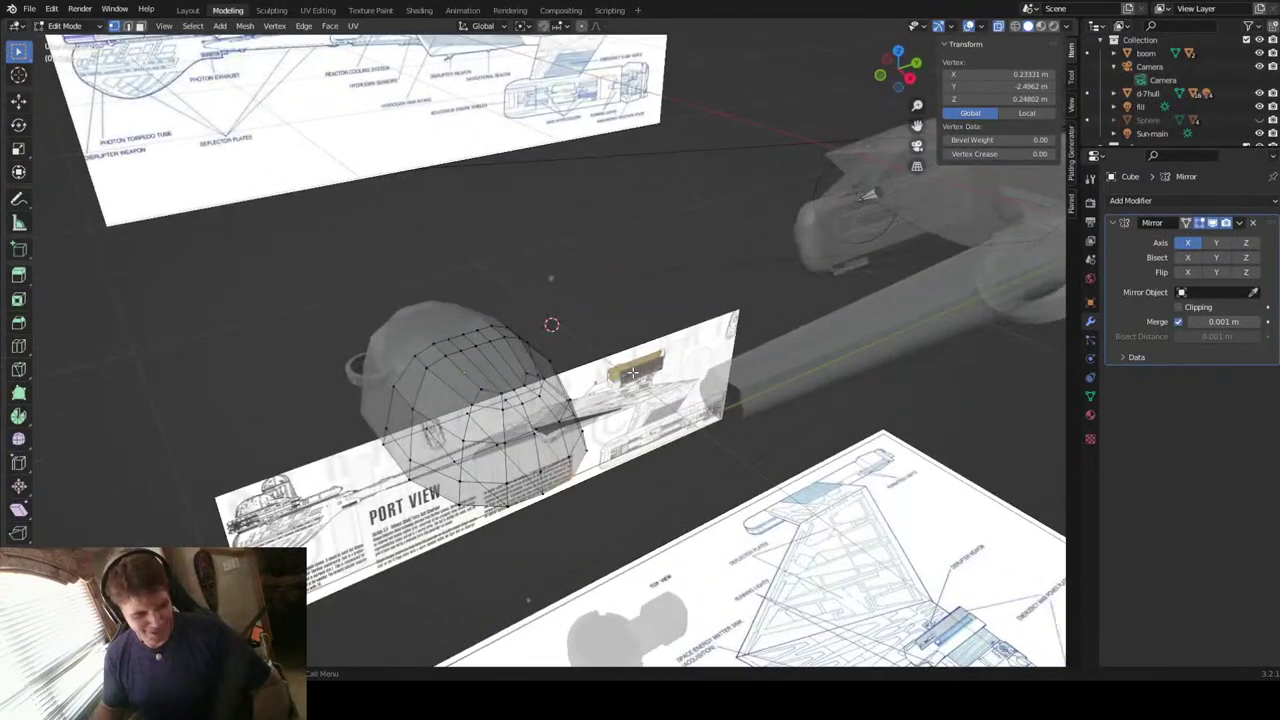
{"action": "key", "text": "alt+z"}
{"action": "middle_click_drag", "start_coordinate": [633, 373], "coordinate": [671, 378]}
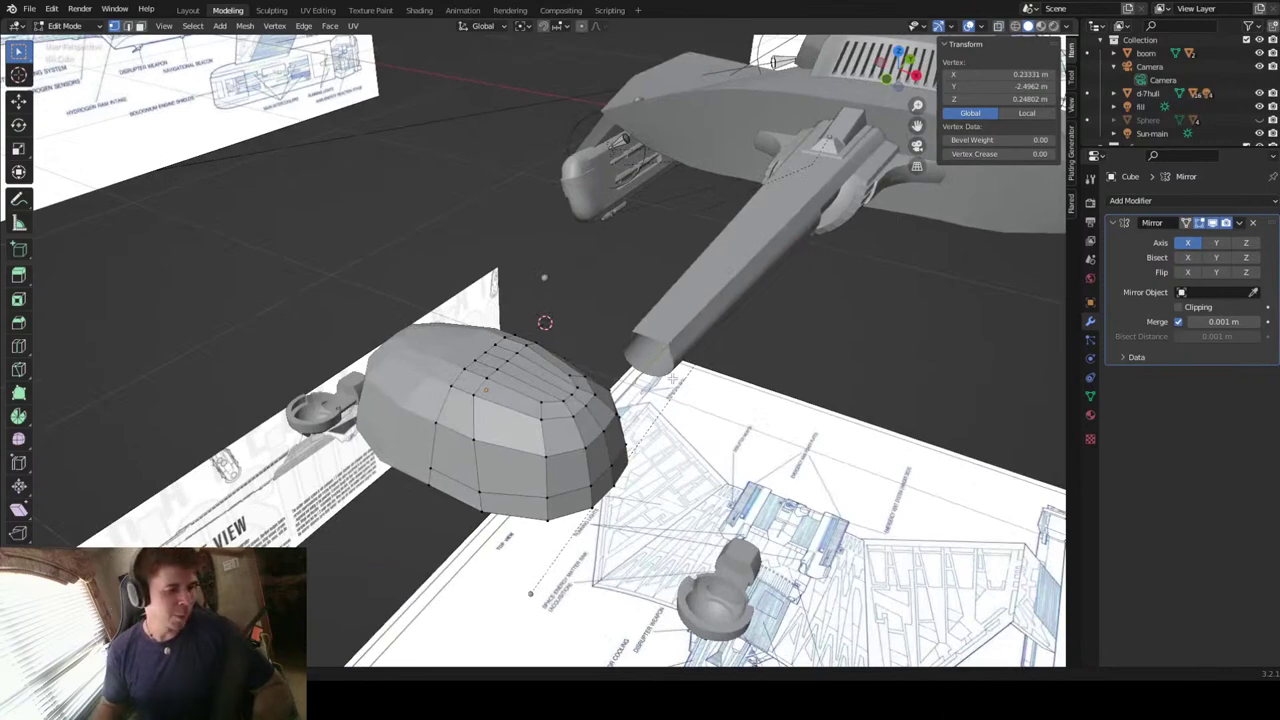
{"action": "middle_click_drag", "start_coordinate": [673, 379], "coordinate": [610, 377]}
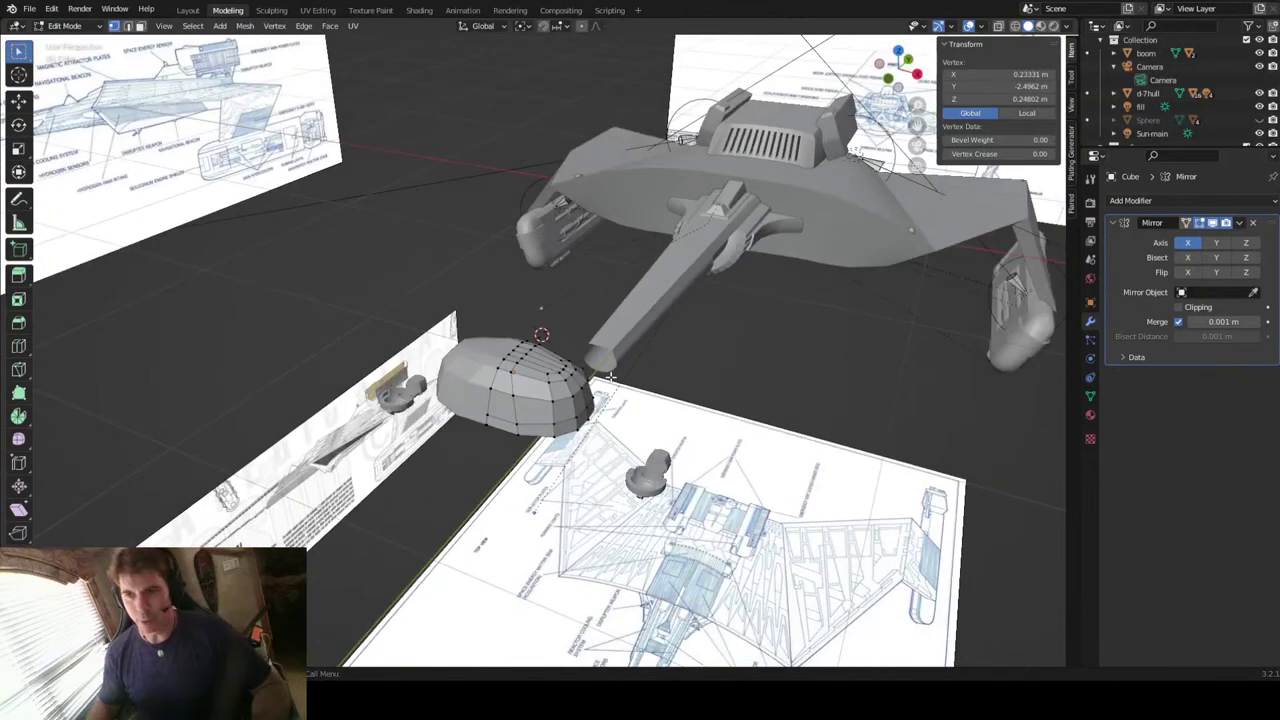
{"action": "left_click", "coordinate": [917, 75]}
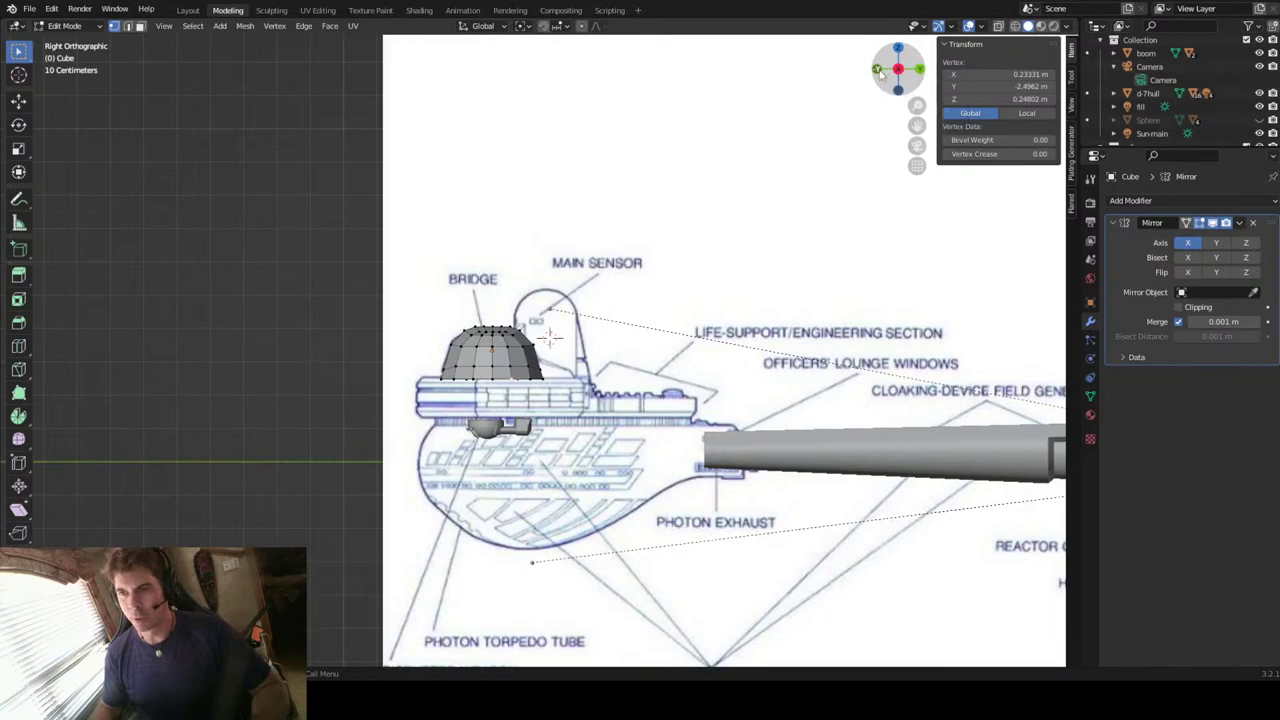
{"action": "left_click", "coordinate": [879, 70]}
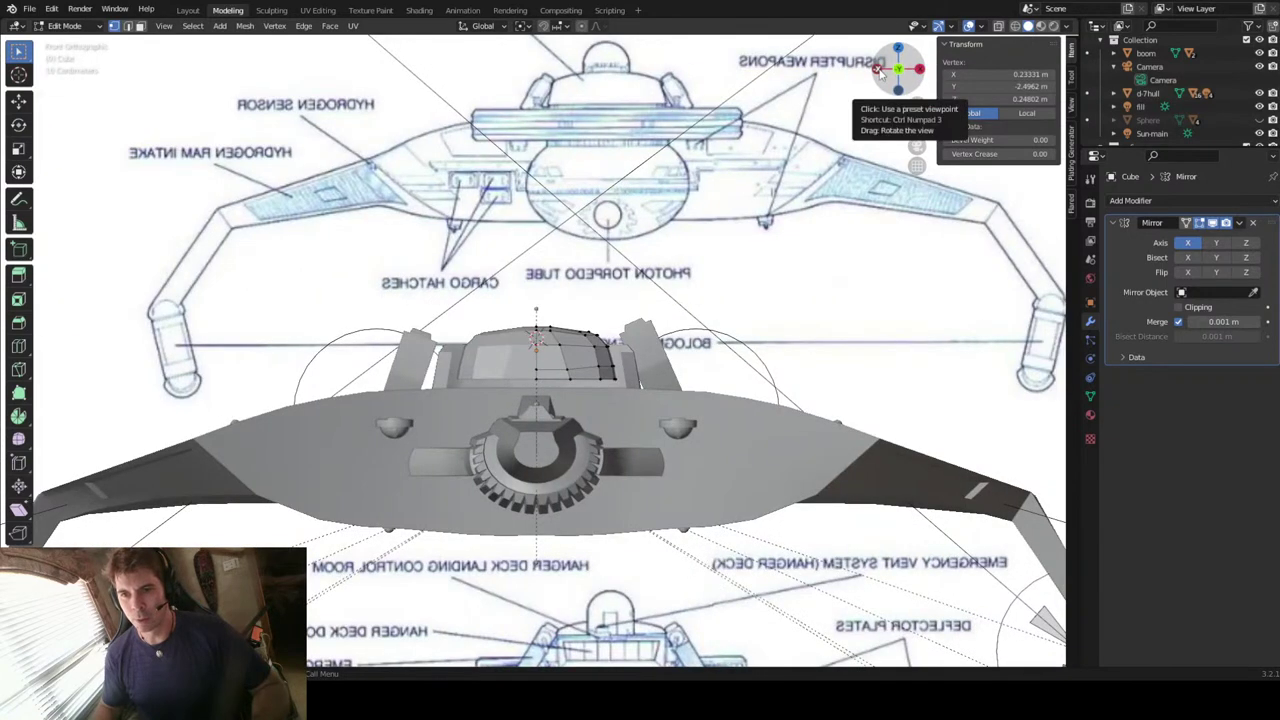
{"action": "key", "text": "alt+z"}
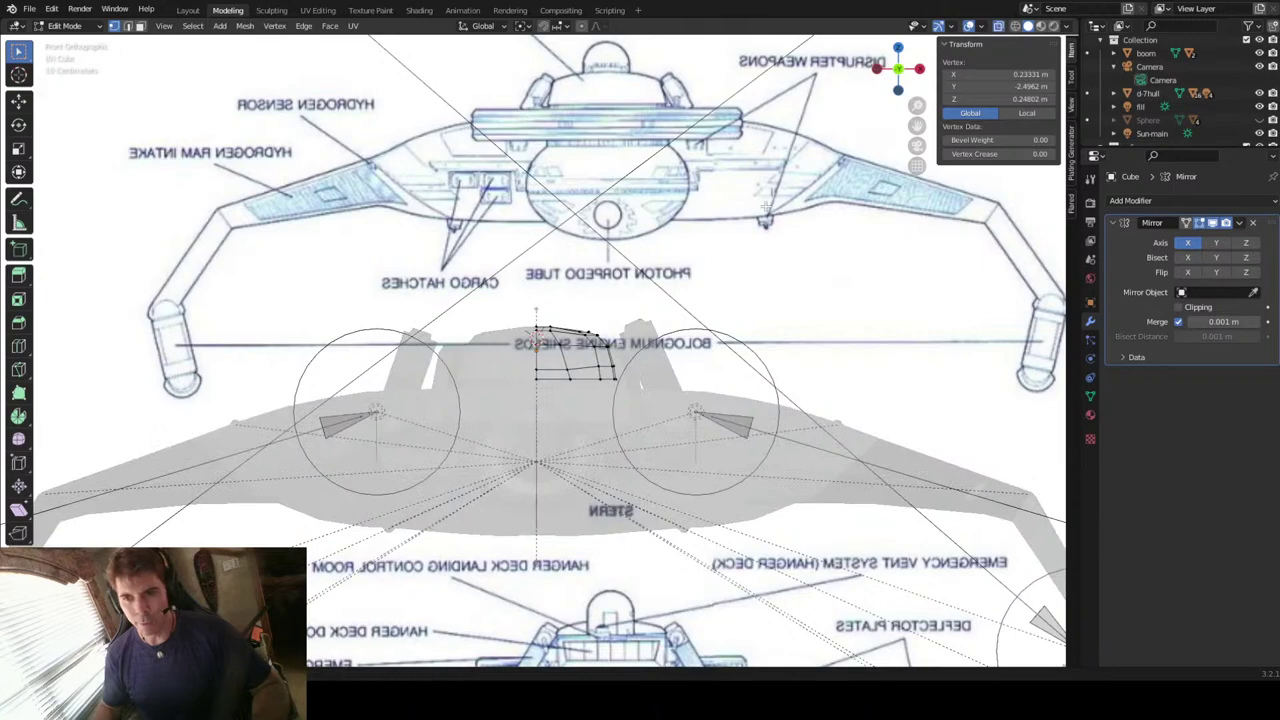
{"action": "key", "text": "alt+z"}
{"action": "key", "text": "alt+z"}
{"action": "key", "text": "alt+z"}
Step: Edge-slide the front edge of the dome's lower loop up by about 0.15, level with the rest of the loop, and leave Edit Mode
{"action": "scroll", "coordinate": [636, 268], "scroll_direction": "up", "scroll_amount": 6}
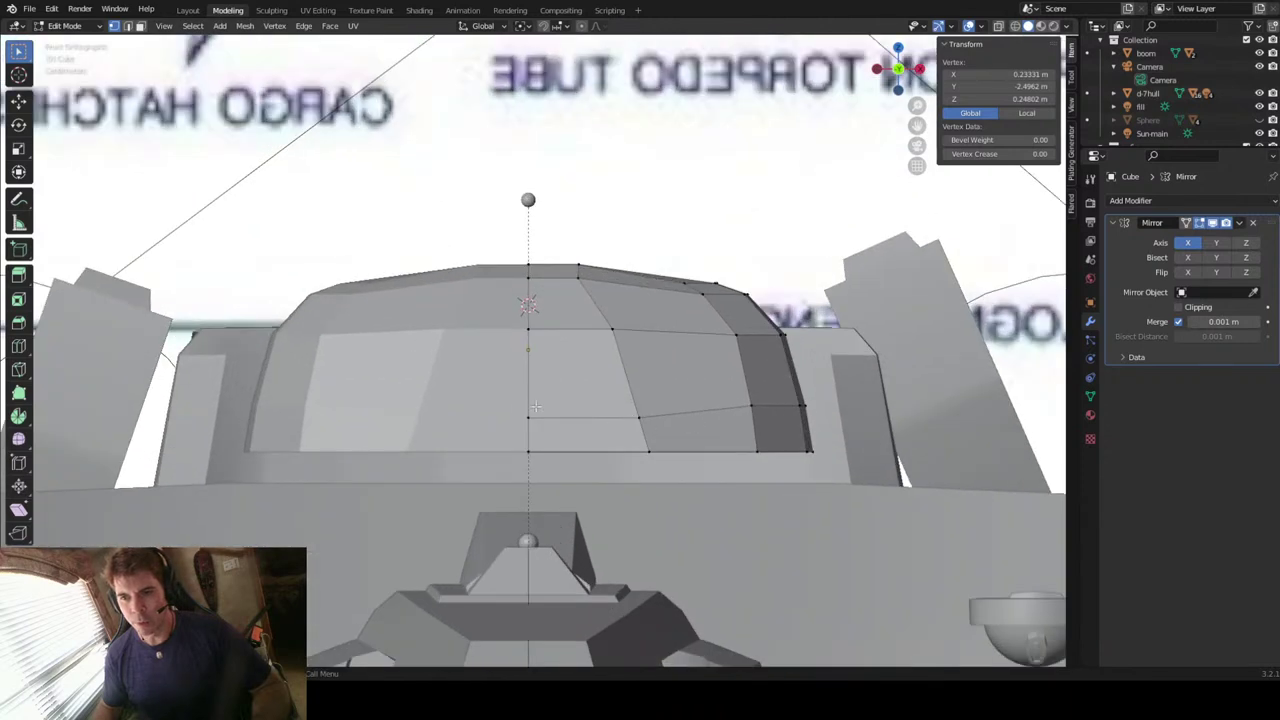
{"action": "left_click", "coordinate": [632, 416], "text": "shift"}
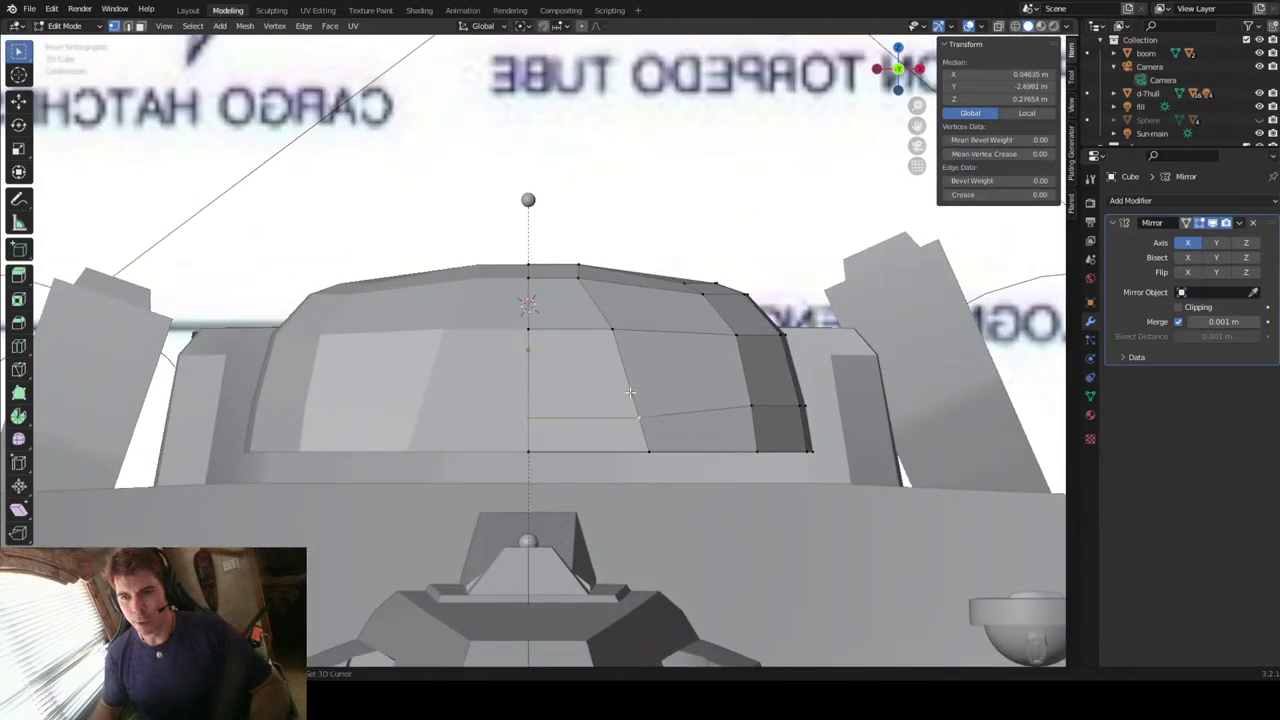
{"action": "key", "text": "g"}
{"action": "key", "text": "g"}
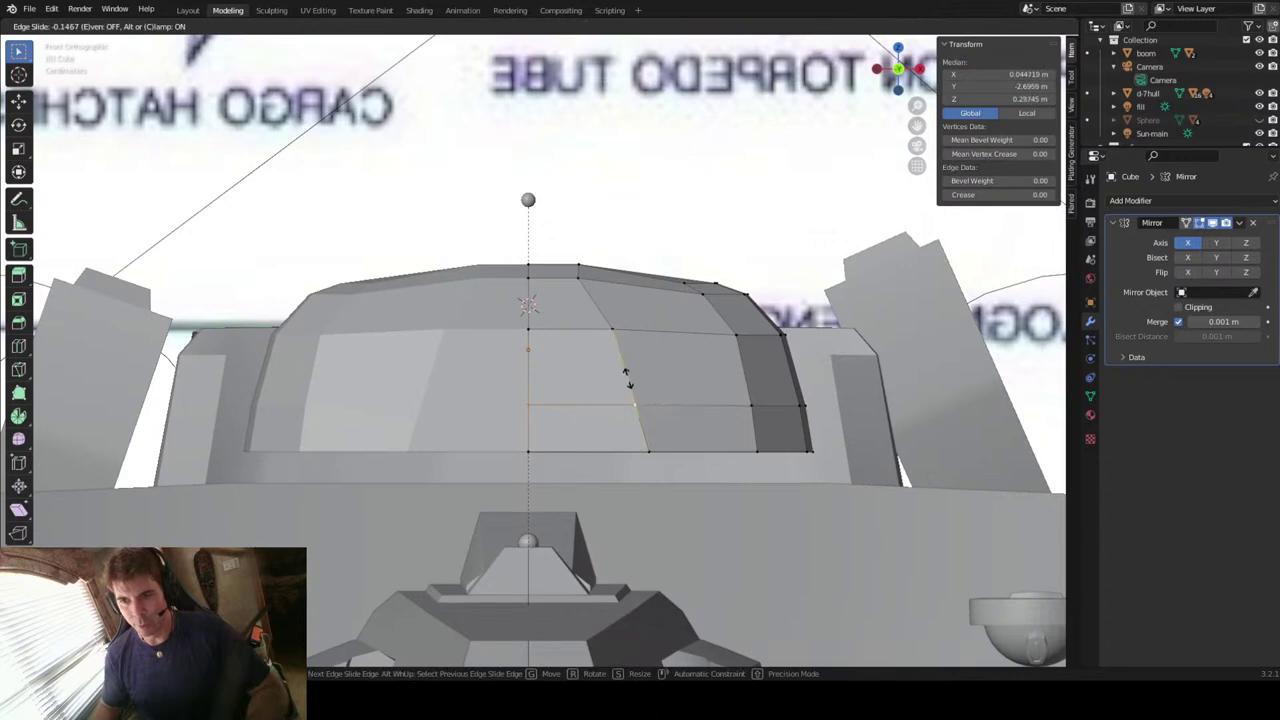
{"action": "left_click", "coordinate": [627, 378]}
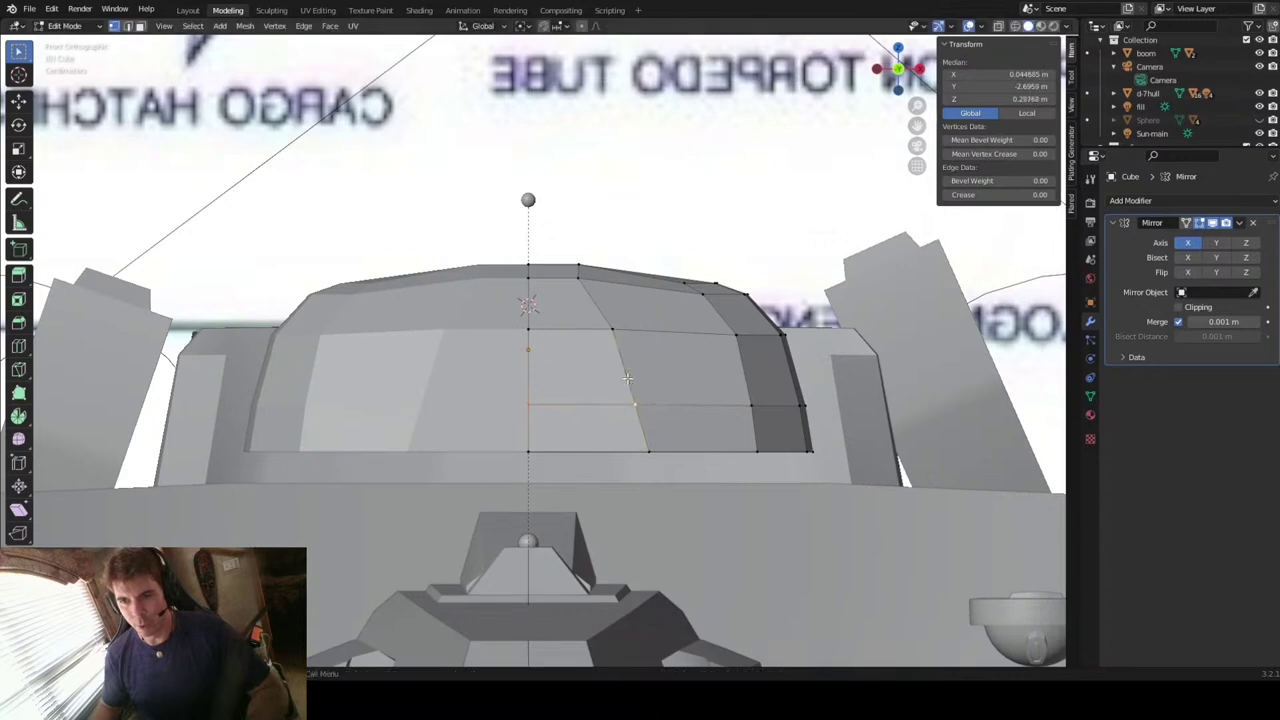
{"action": "scroll", "coordinate": [733, 374], "scroll_direction": "down", "scroll_amount": 2}
{"action": "scroll", "coordinate": [745, 376], "scroll_direction": "down", "scroll_amount": 3}
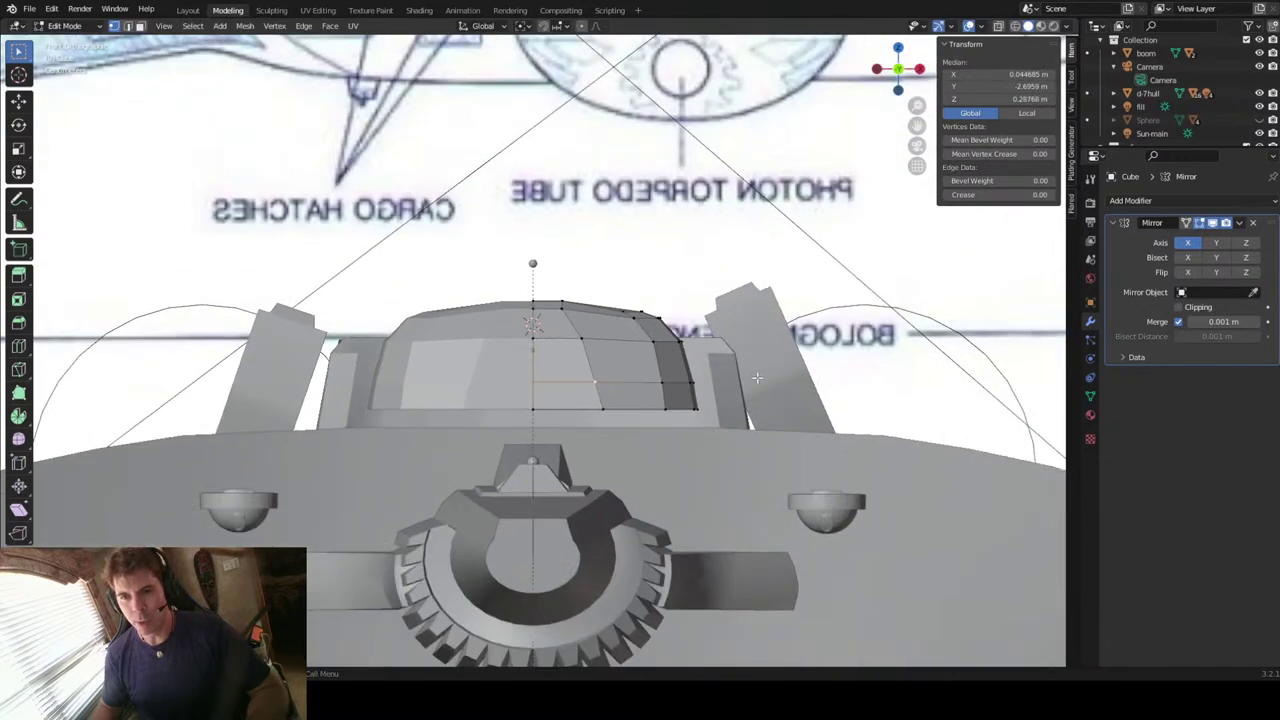
{"action": "scroll", "coordinate": [757, 378], "scroll_direction": "down", "scroll_amount": 3}
{"action": "middle_click_drag", "start_coordinate": [754, 200], "coordinate": [712, 233]}
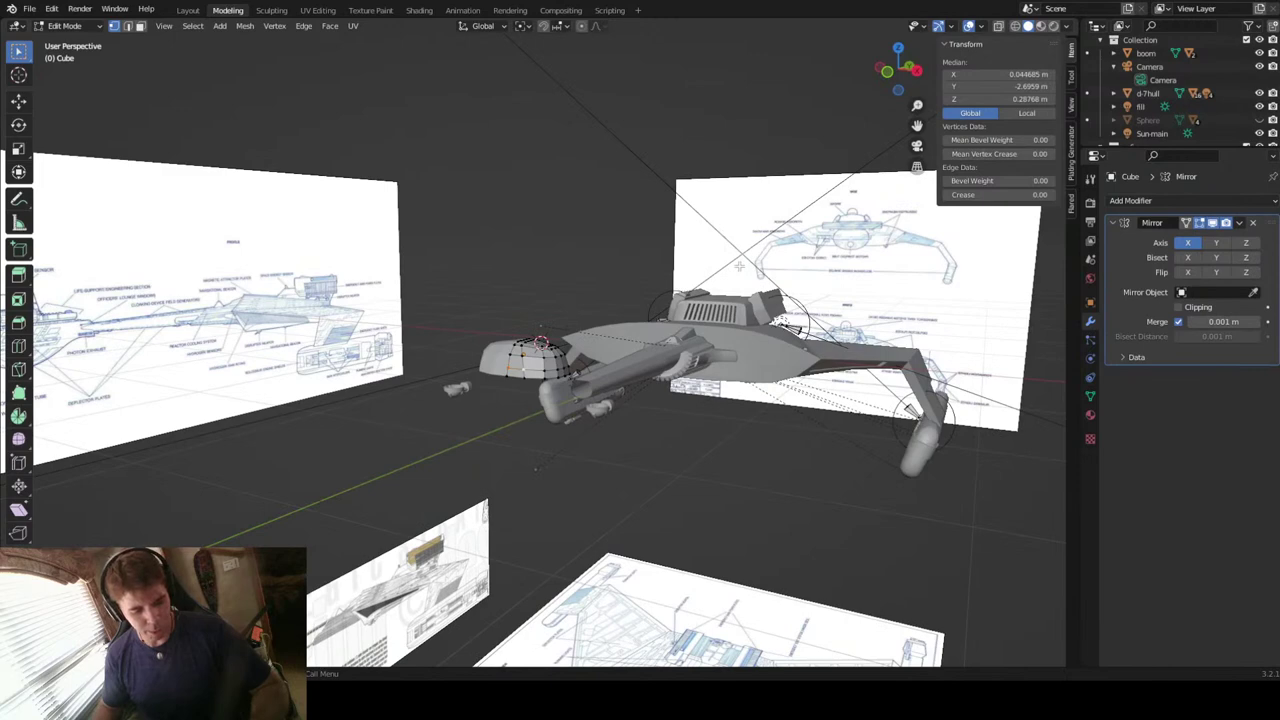
{"action": "key", "text": "Tab"}
Step: Select the bridge reference image and examine its photos for the dome's shape, base rim and the sensor behind it
{"action": "scroll", "coordinate": [740, 270], "scroll_direction": "down", "scroll_amount": 6}
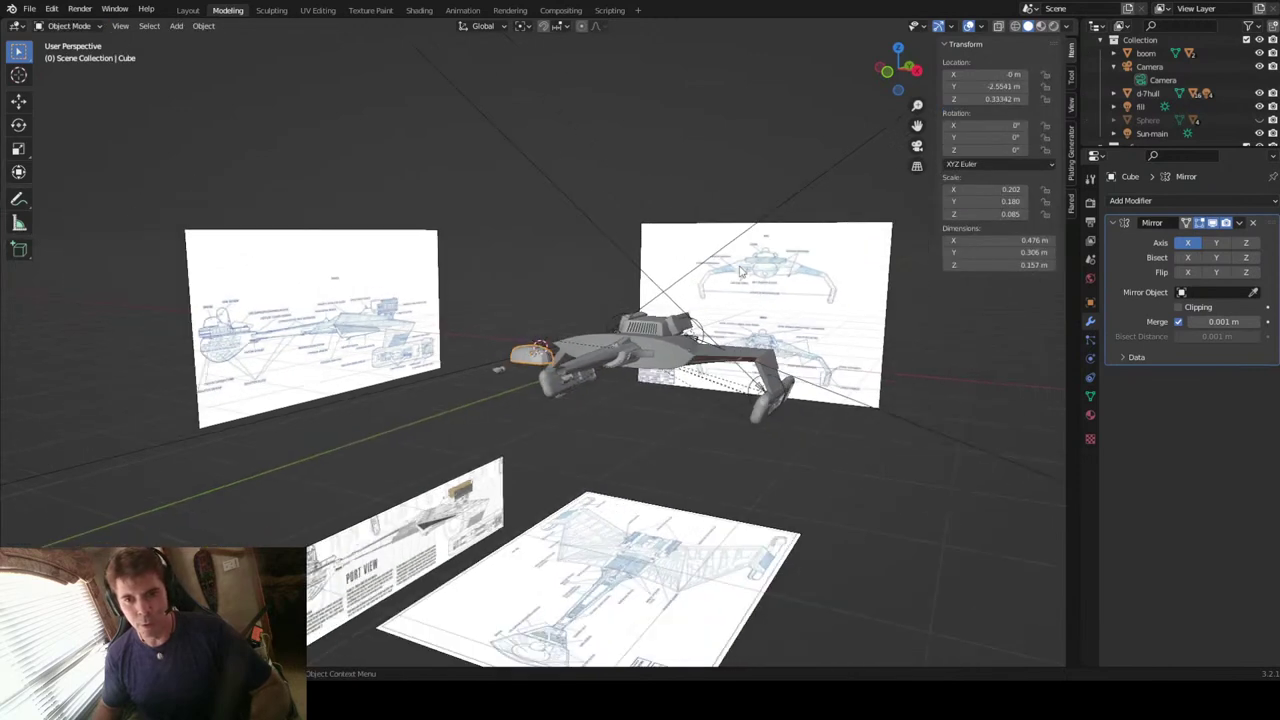
{"action": "left_click", "coordinate": [394, 627]}
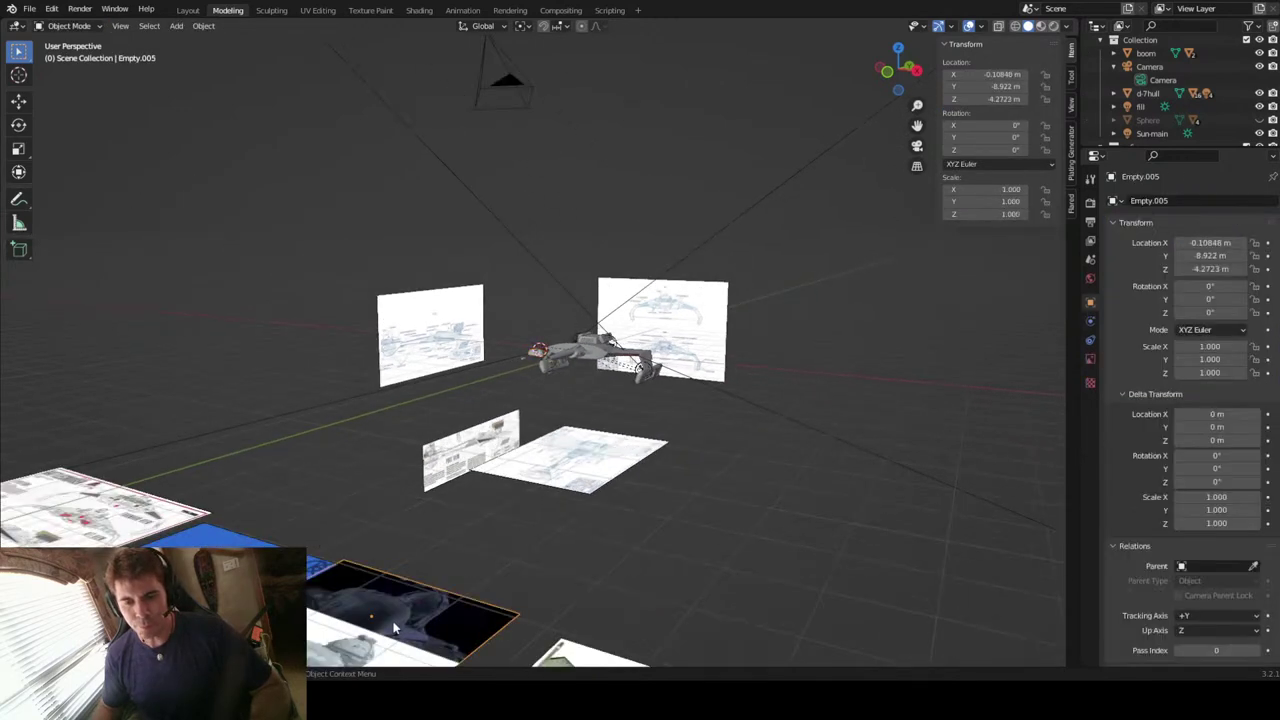
{"action": "middle_click_drag", "start_coordinate": [394, 627], "coordinate": [394, 626]}
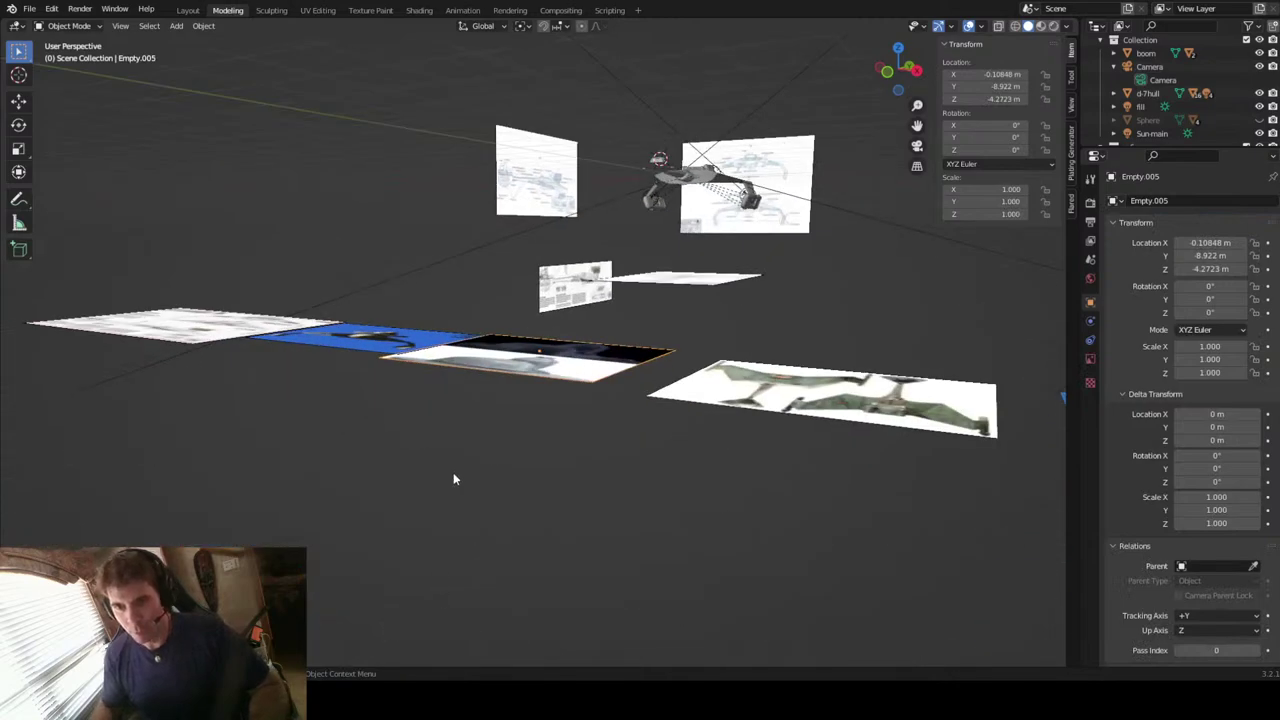
{"action": "scroll", "coordinate": [566, 541], "scroll_direction": "up", "scroll_amount": 4}
{"action": "scroll", "coordinate": [676, 462], "scroll_direction": "up", "scroll_amount": 4}
{"action": "middle_click_drag", "start_coordinate": [716, 490], "coordinate": [597, 569]}
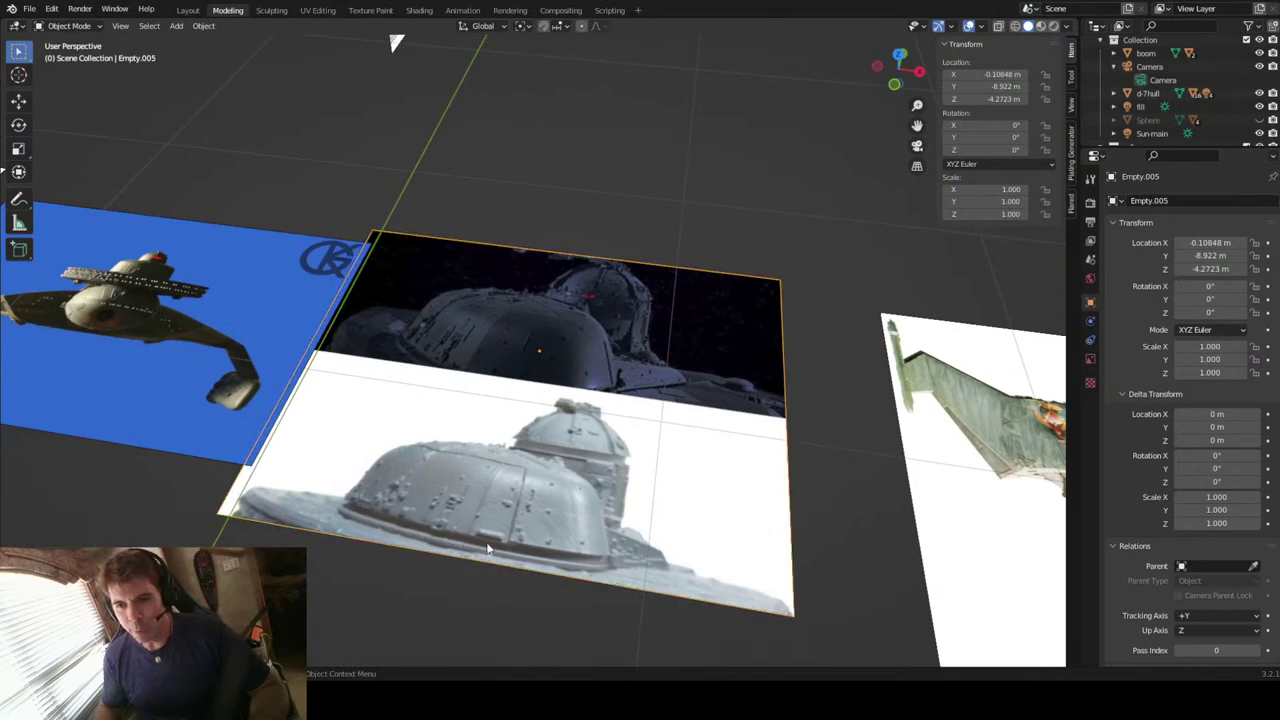
{"action": "middle_click_drag", "start_coordinate": [598, 544], "coordinate": [666, 543]}
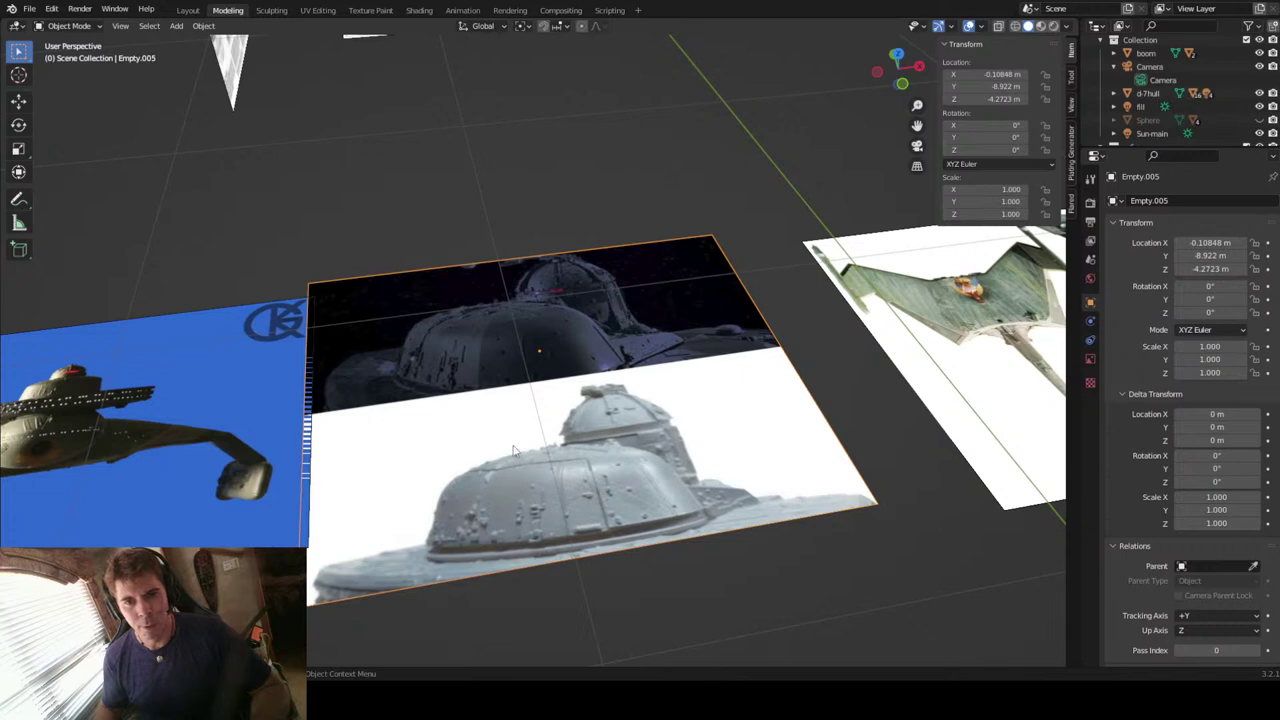
Step: Return from the reference images to the bridge dome, select it and frame it in the front view
{"action": "middle_click_drag", "start_coordinate": [513, 449], "coordinate": [513, 452]}
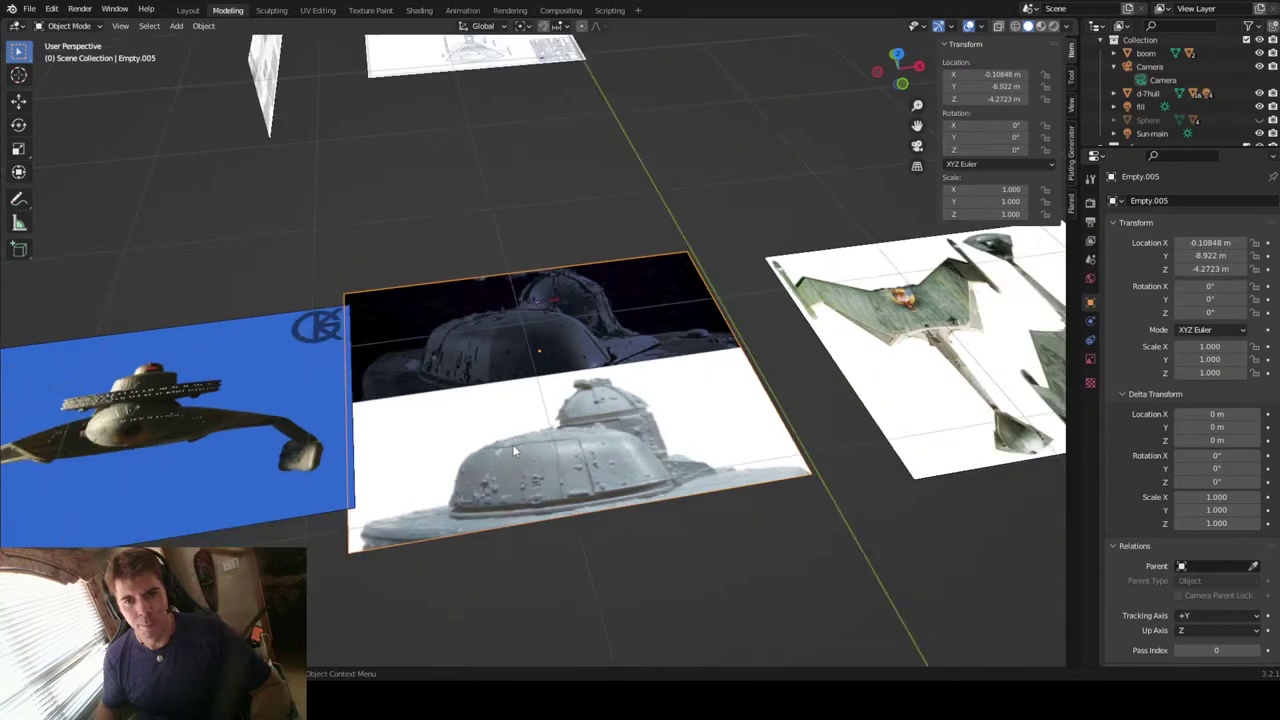
{"action": "left_click_drag", "start_coordinate": [917, 125], "coordinate": [882, 132]}
{"action": "left_click", "coordinate": [557, 174]}
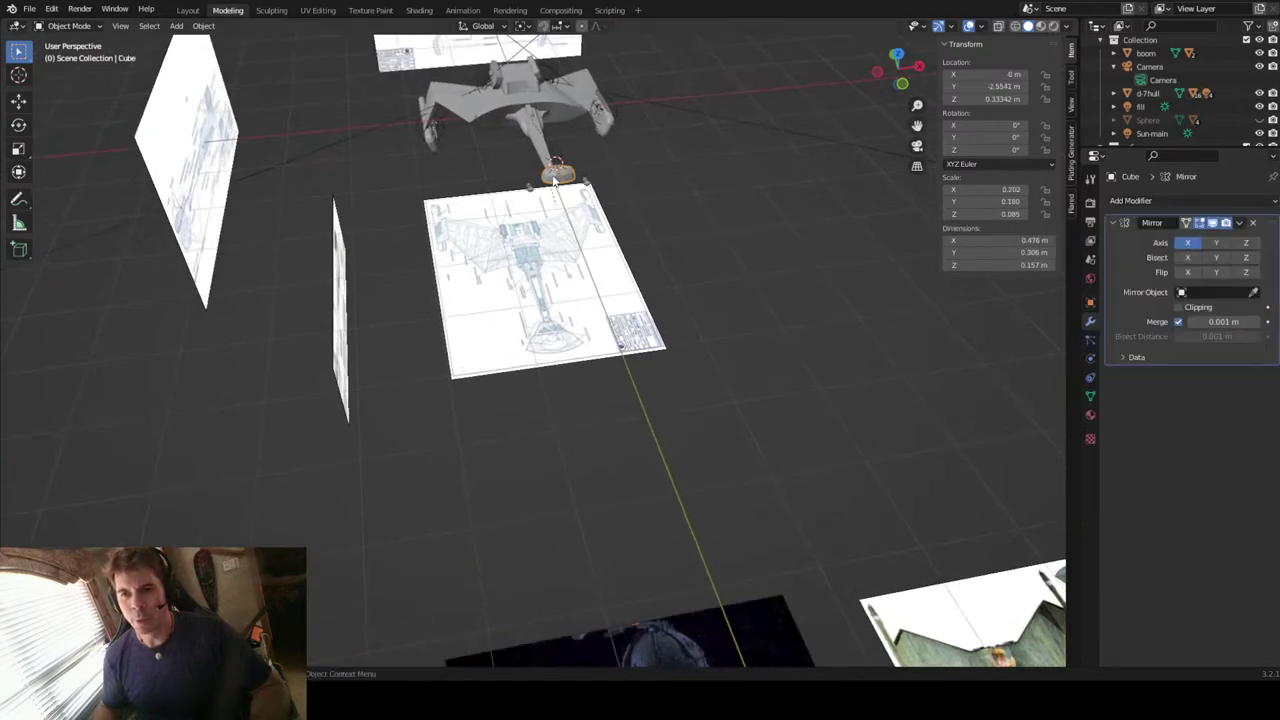
{"action": "key", "text": "KP_Decimal"}
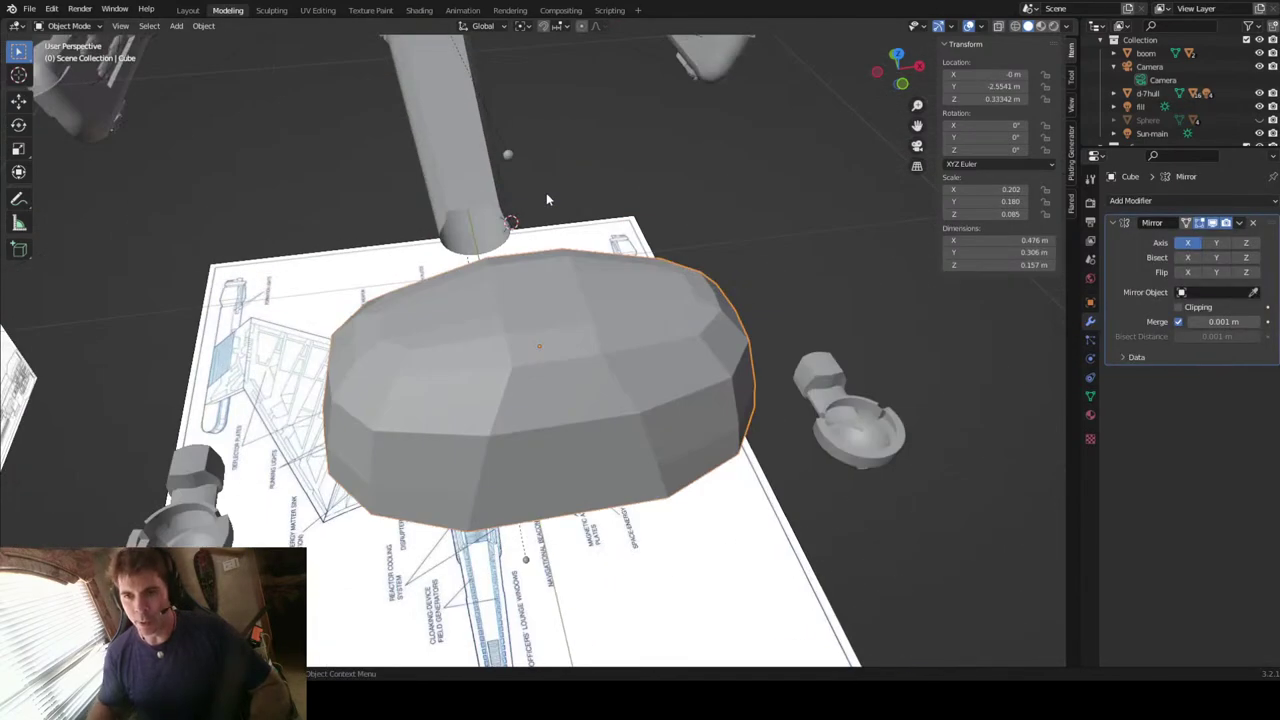
{"action": "left_click", "coordinate": [904, 87]}
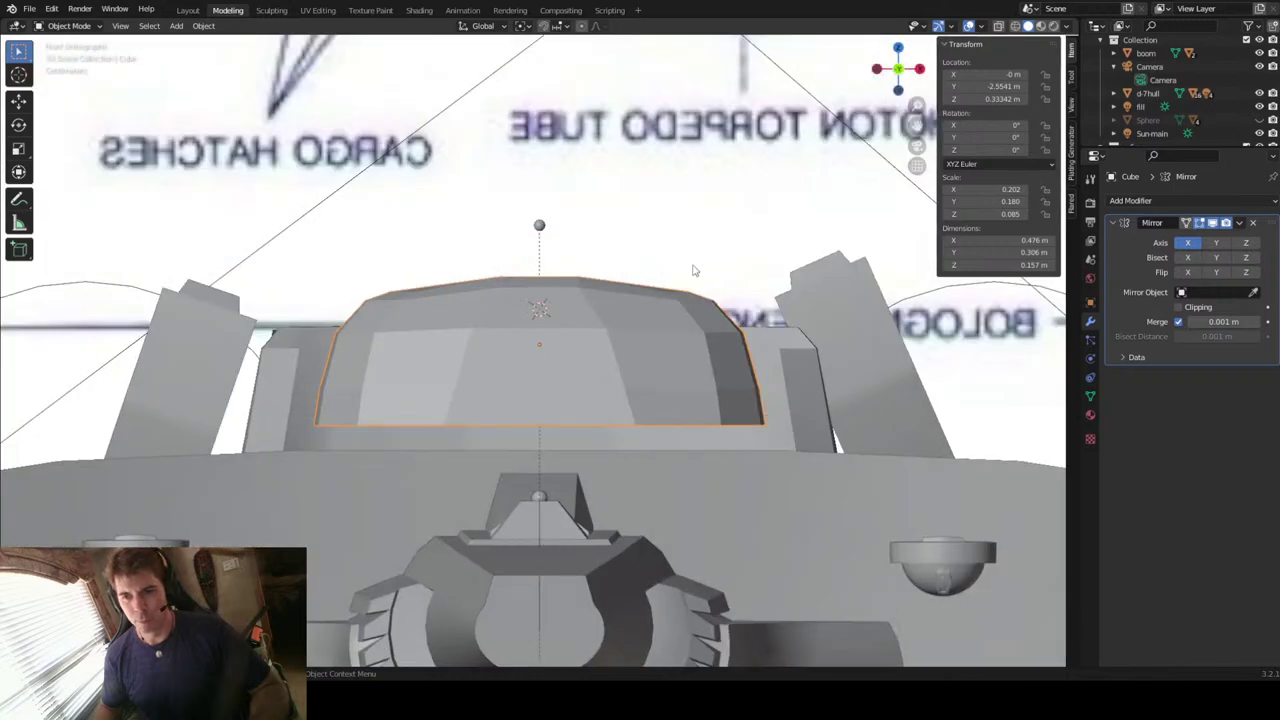
Step: Add a horizontal loop cut around the dome, midway between its base edge and the lower edge loop
{"action": "key", "text": "Tab"}
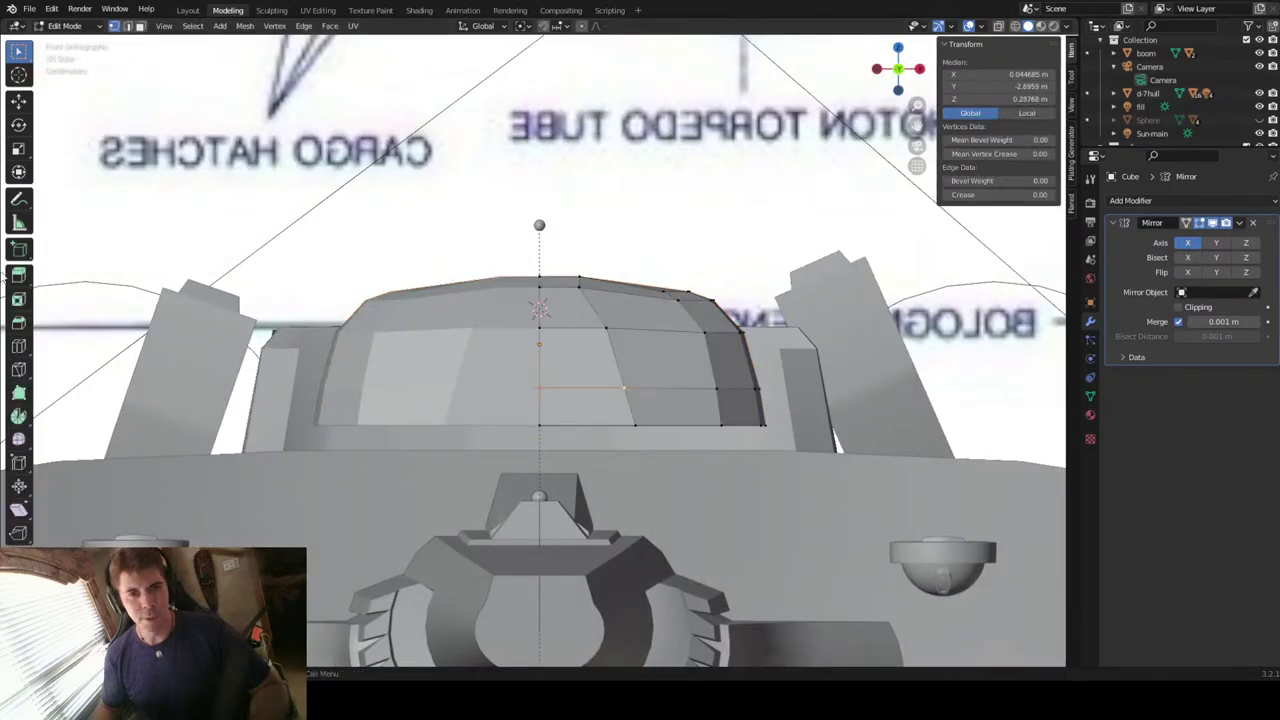
{"action": "left_click", "coordinate": [20, 346]}
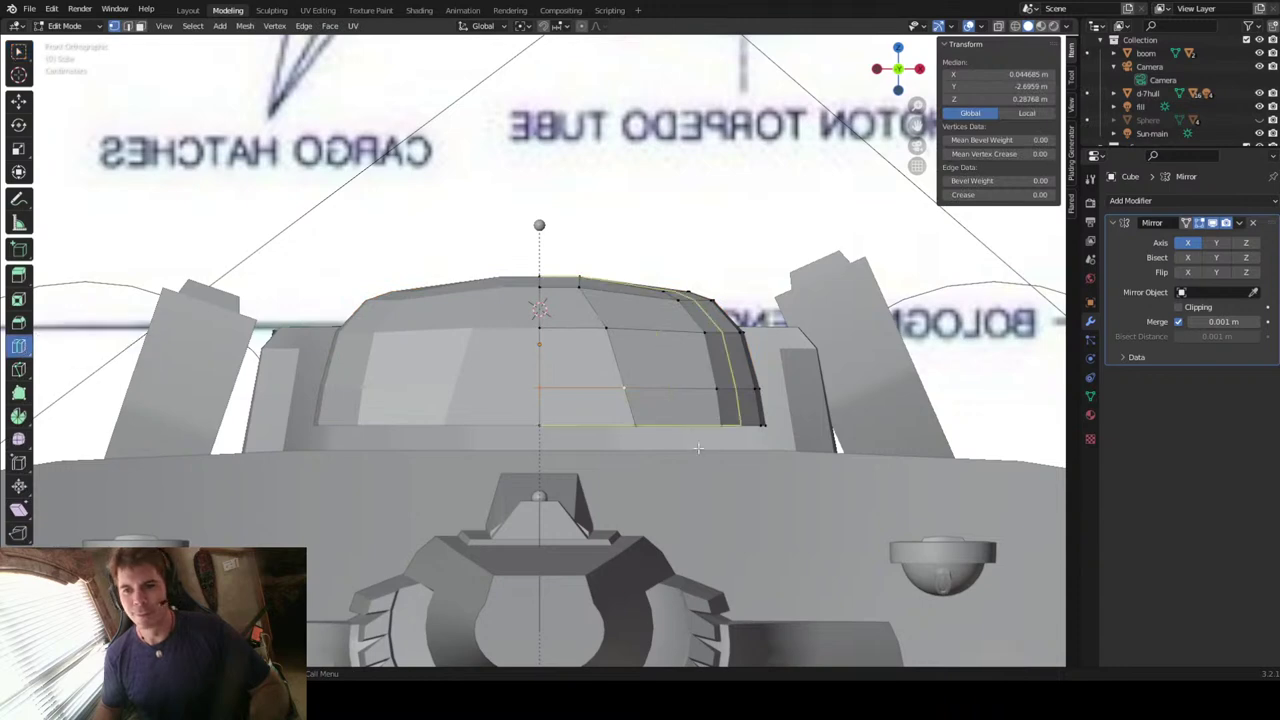
{"action": "left_click", "coordinate": [744, 402]}
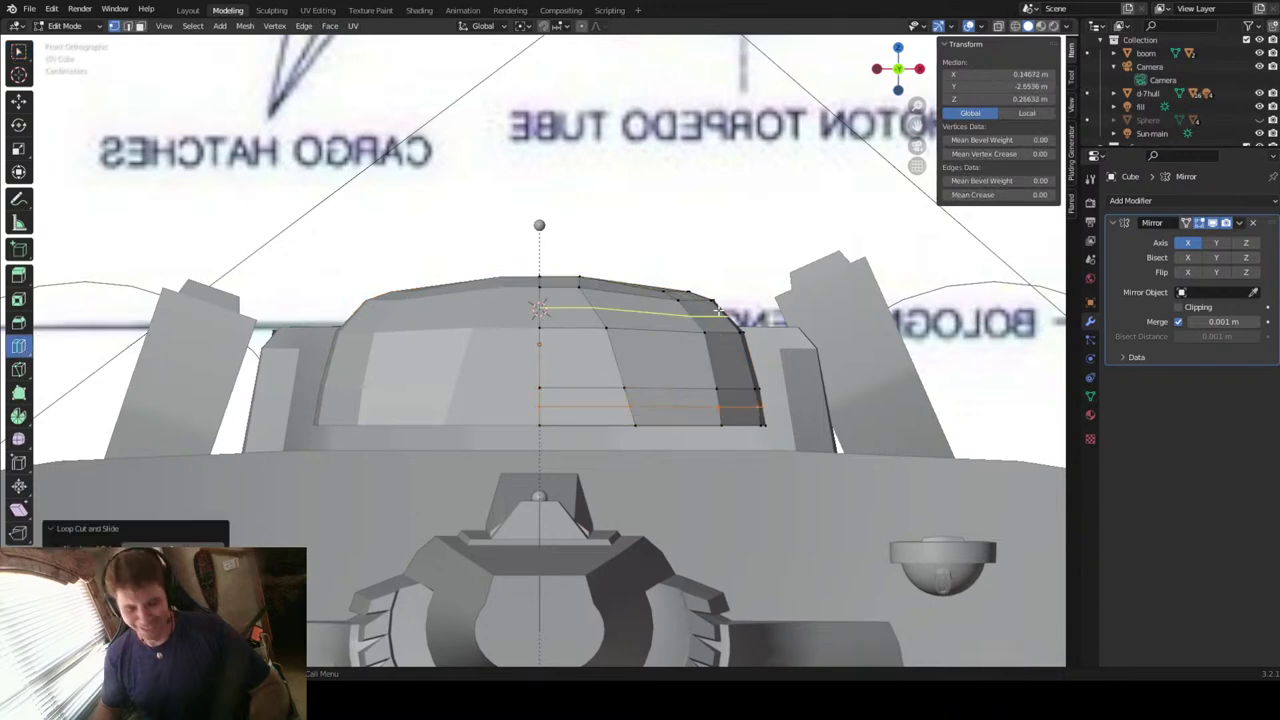
{"action": "middle_click_drag", "start_coordinate": [890, 380], "coordinate": [832, 344]}
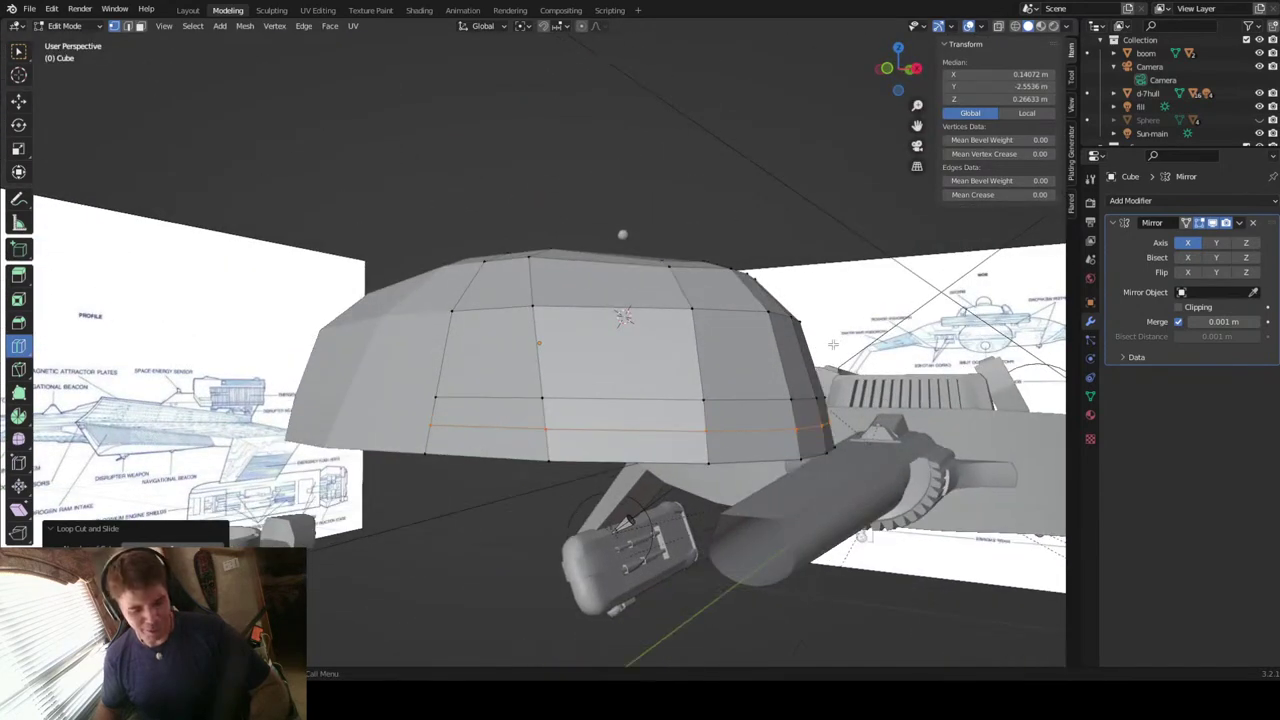
{"action": "key", "text": "alt+a"}
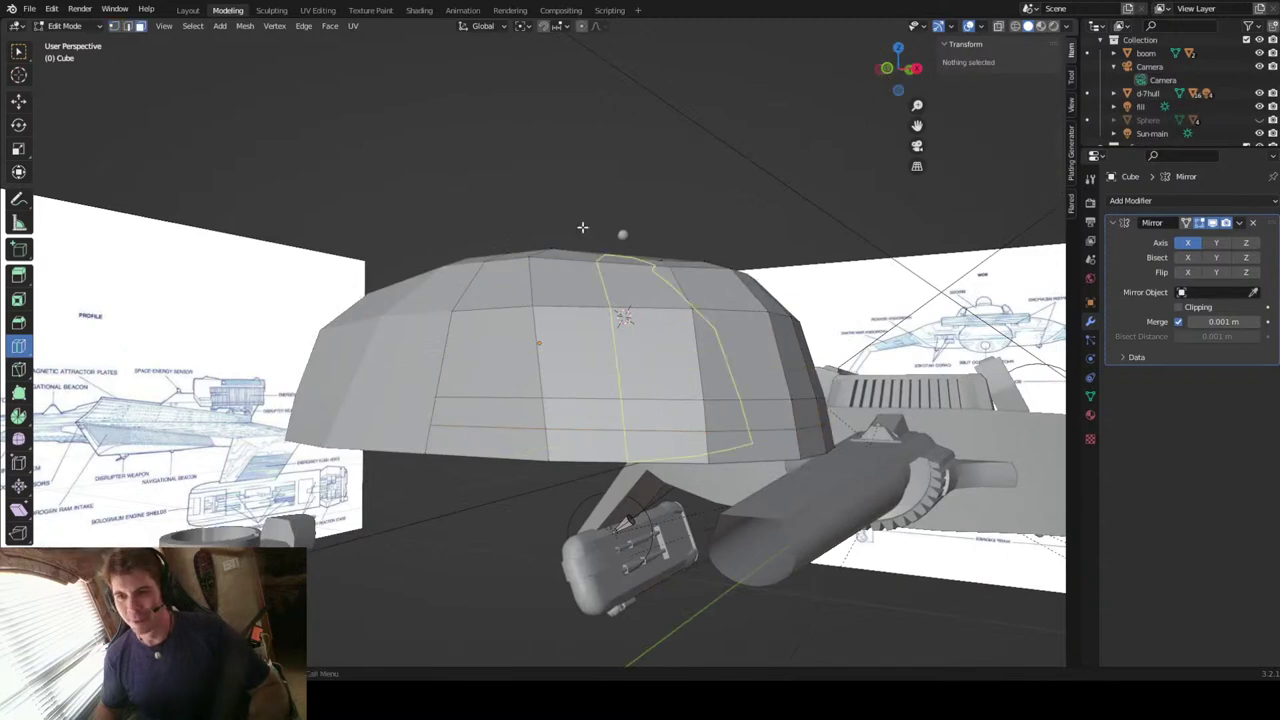
{"action": "key", "text": "Tab"}
{"action": "key", "text": "Tab"}
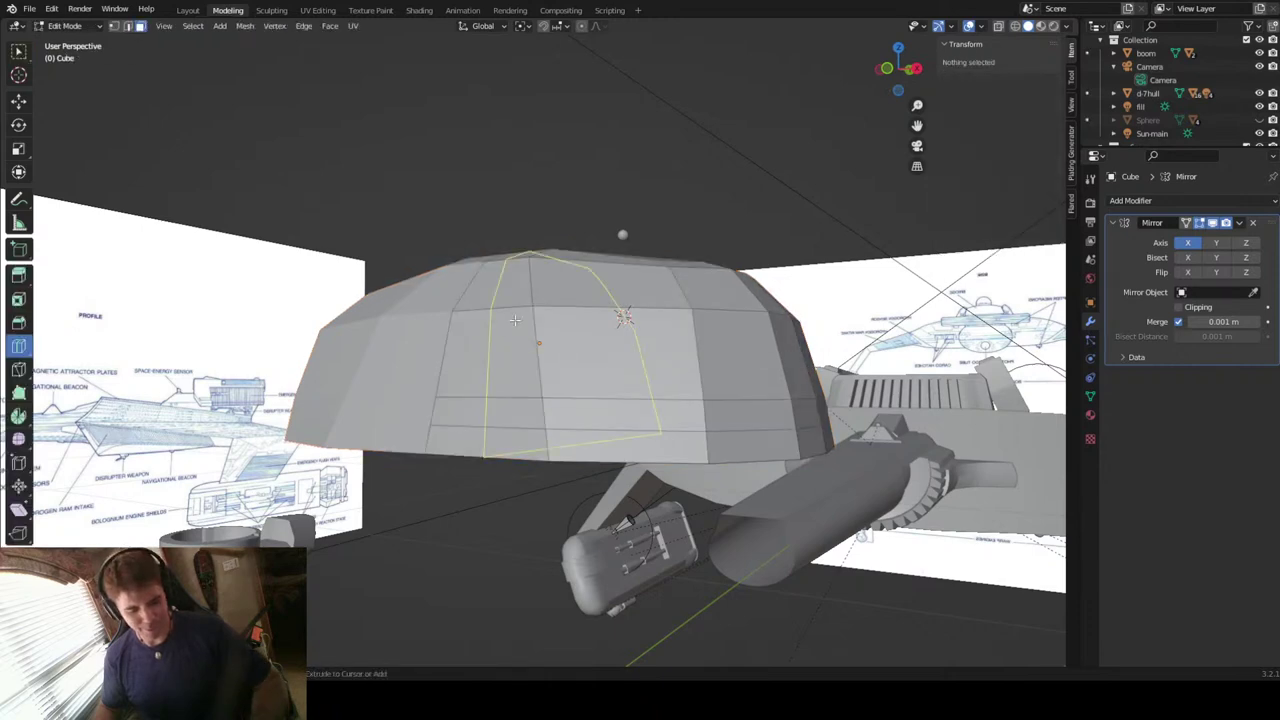
{"action": "key", "text": "Tab"}
{"action": "key", "text": "Tab"}
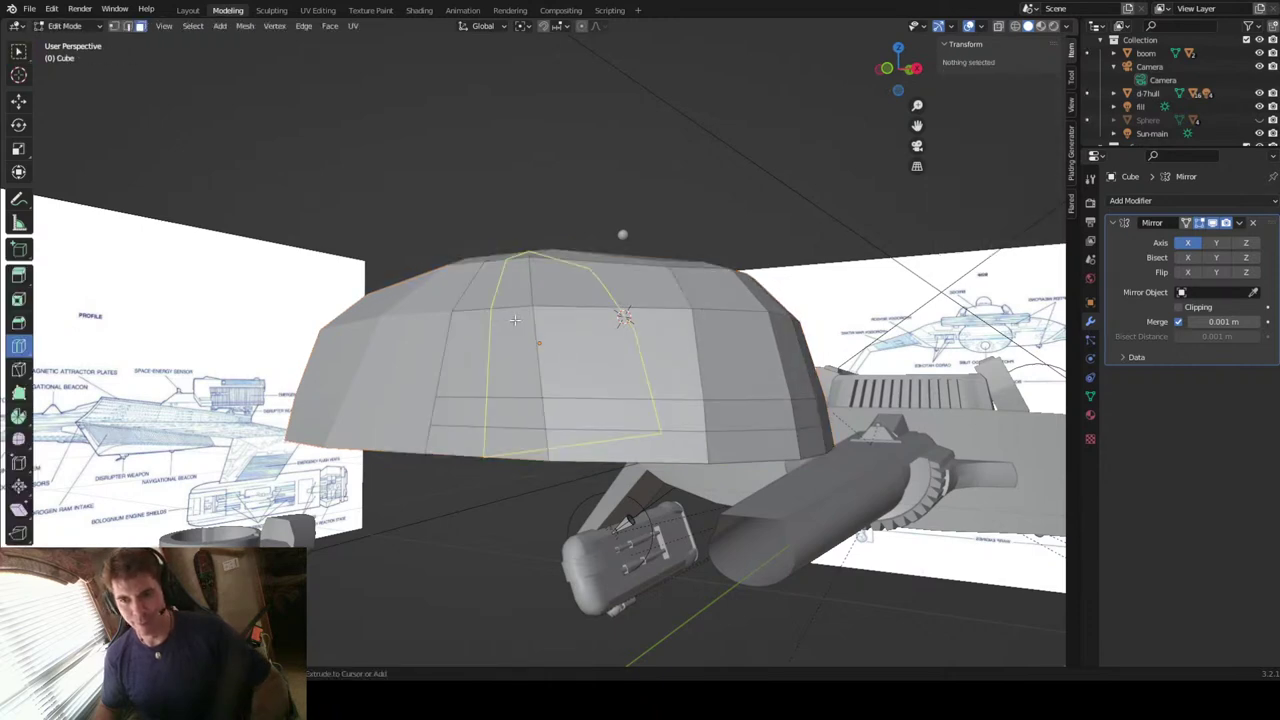
Step: Select the dome's lowest edge loop above the base and unhide the hidden head hull beneath the dome
{"action": "left_click", "coordinate": [18, 50]}
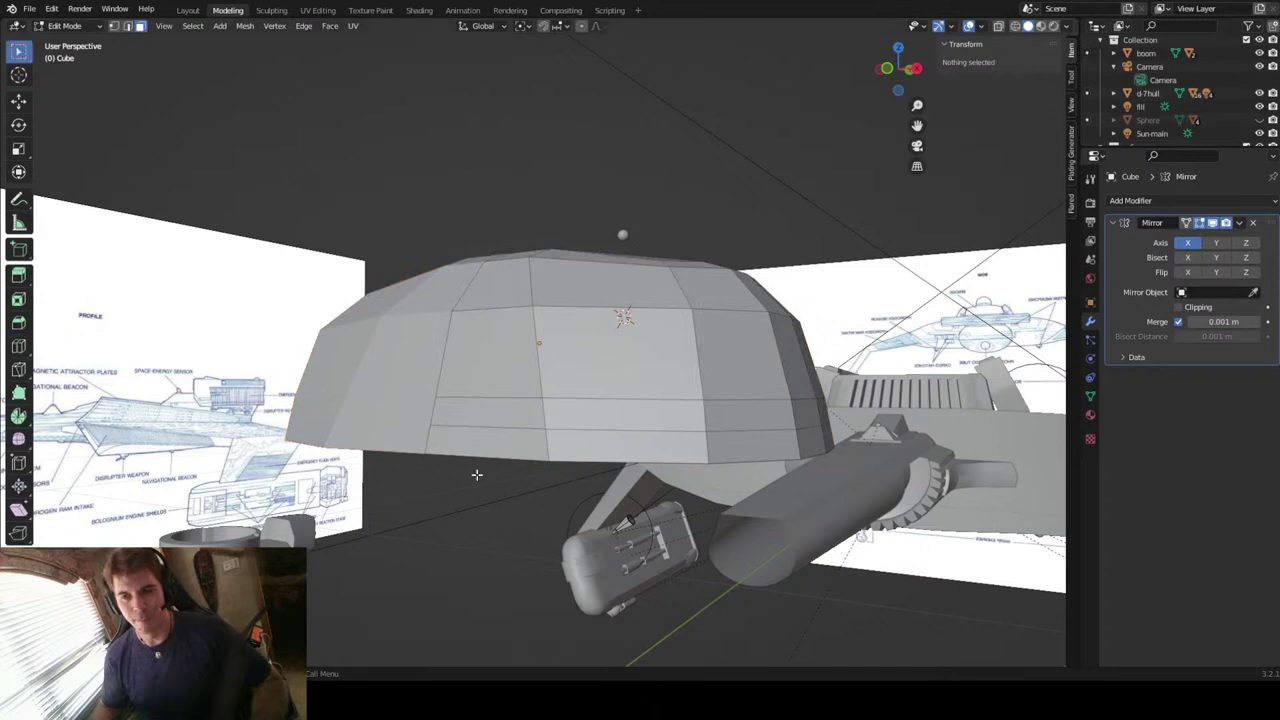
{"action": "left_click", "coordinate": [492, 426]}
{"action": "key", "text": "2"}
{"action": "left_click", "coordinate": [492, 426]}
{"action": "left_click", "coordinate": [493, 426], "text": "alt"}
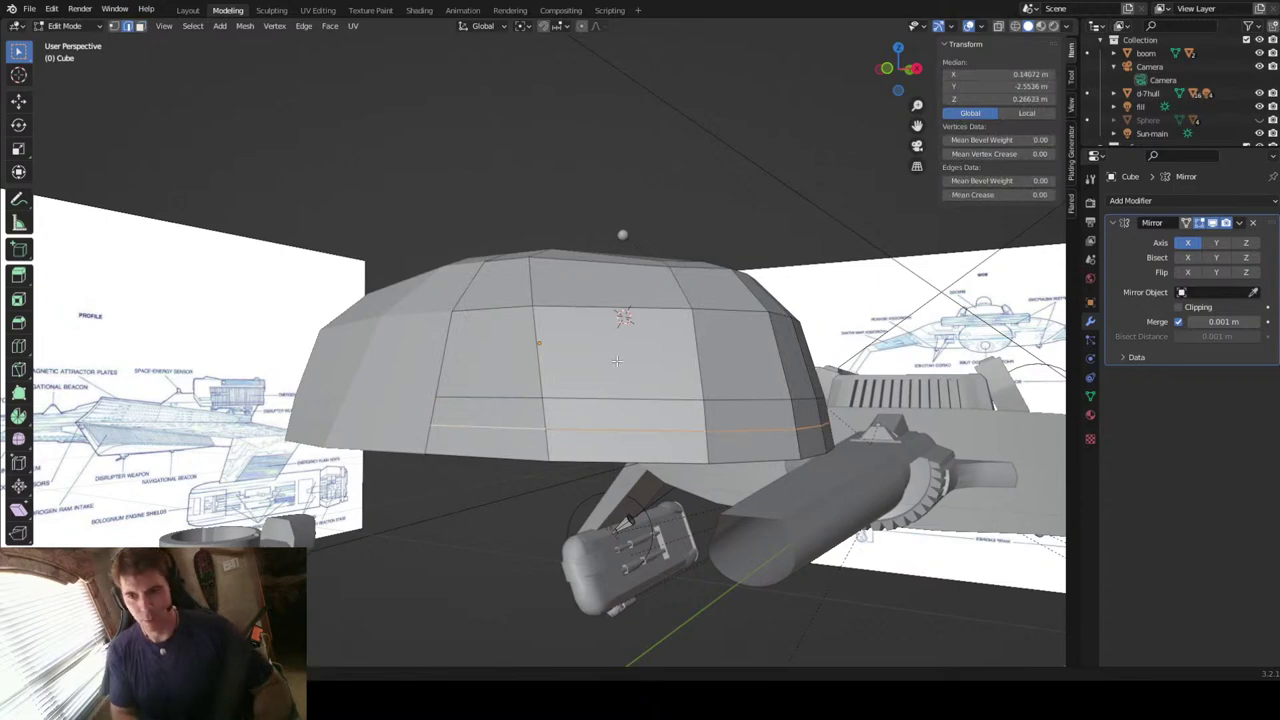
{"action": "key", "text": "Tab"}
{"action": "key", "text": "alt+h"}
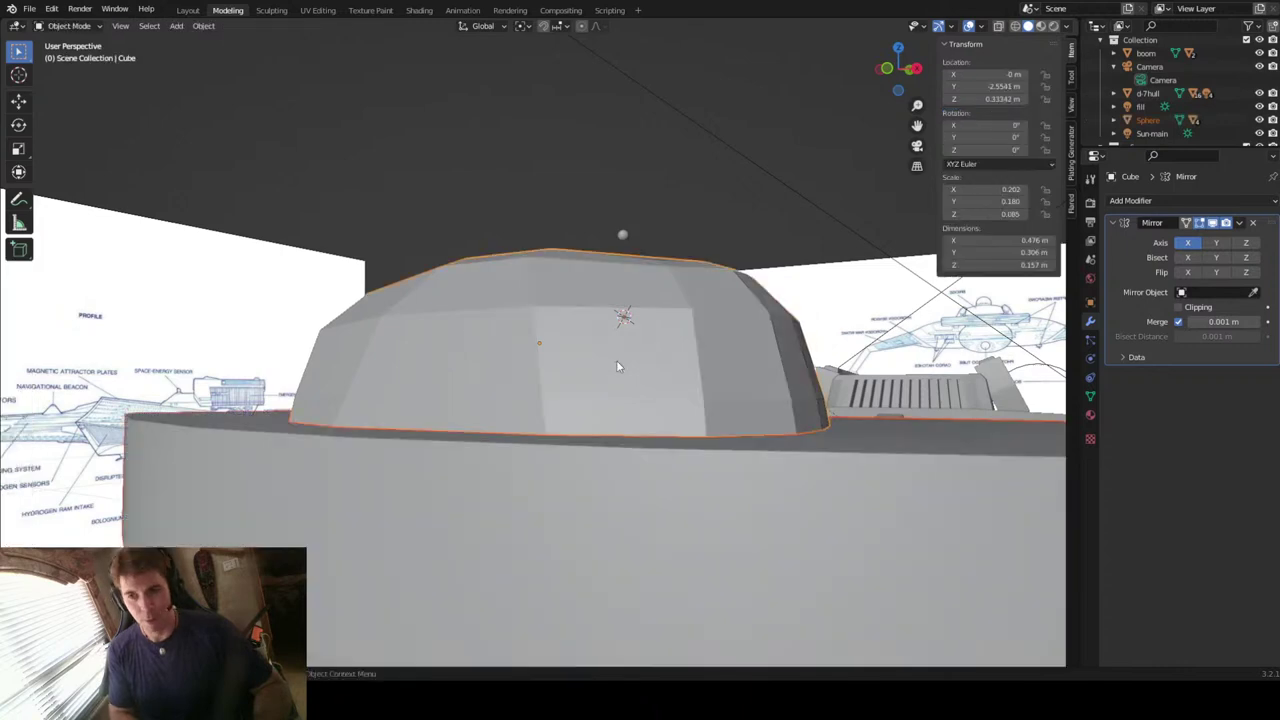
{"action": "key", "text": "Tab"}
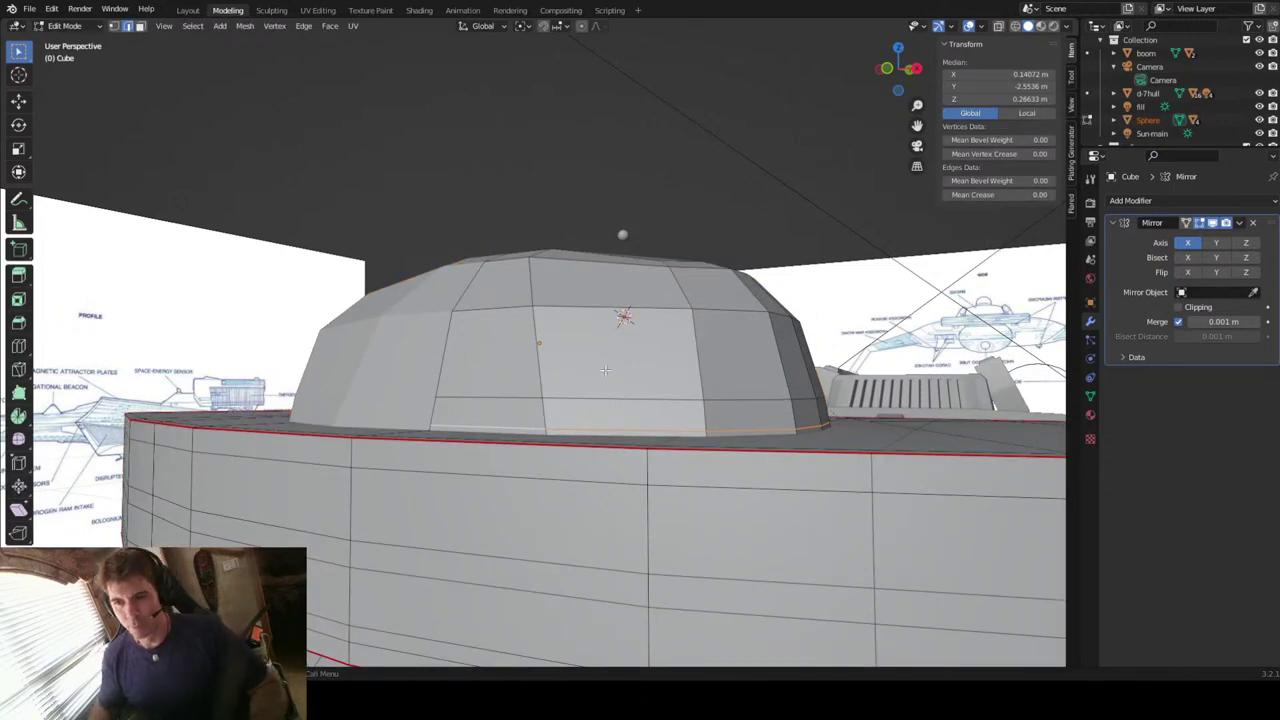
Step: Edge-slide the selected loop slightly up above the hull surface, to a median Z of about 0.2715 m
{"action": "key", "text": "g"}
{"action": "key", "text": "g"}
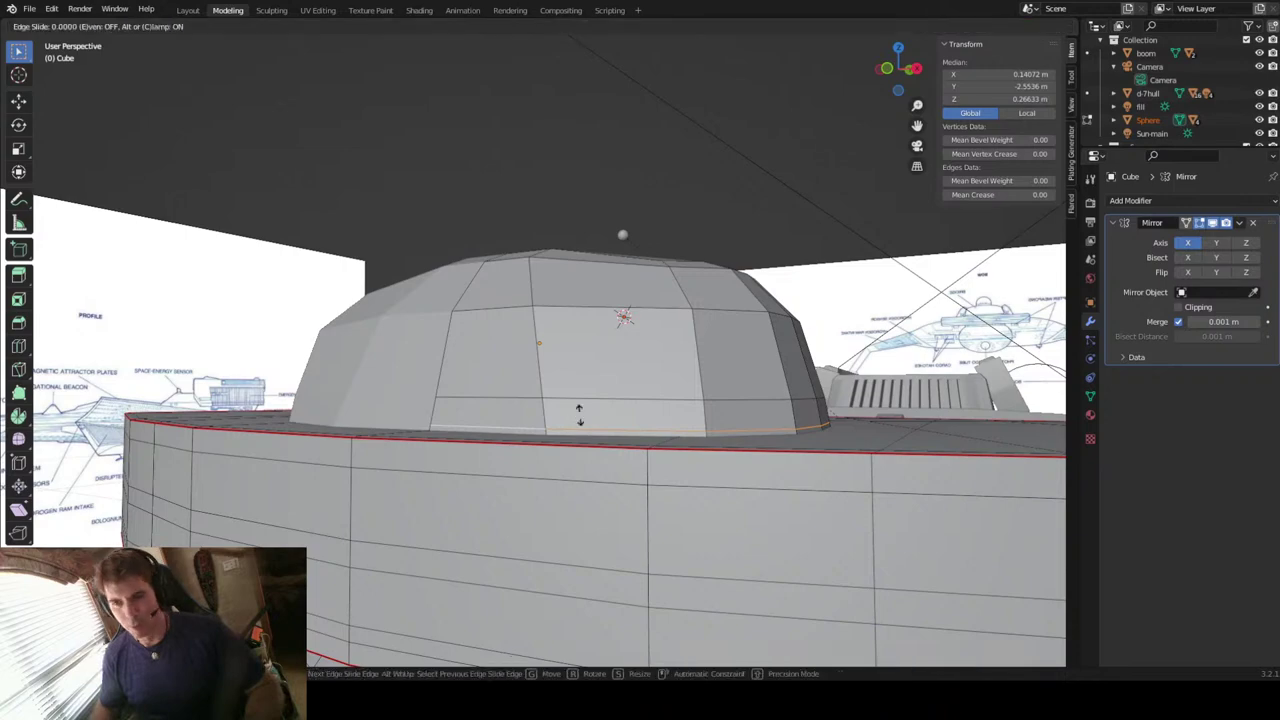
{"action": "left_click", "coordinate": [577, 407]}
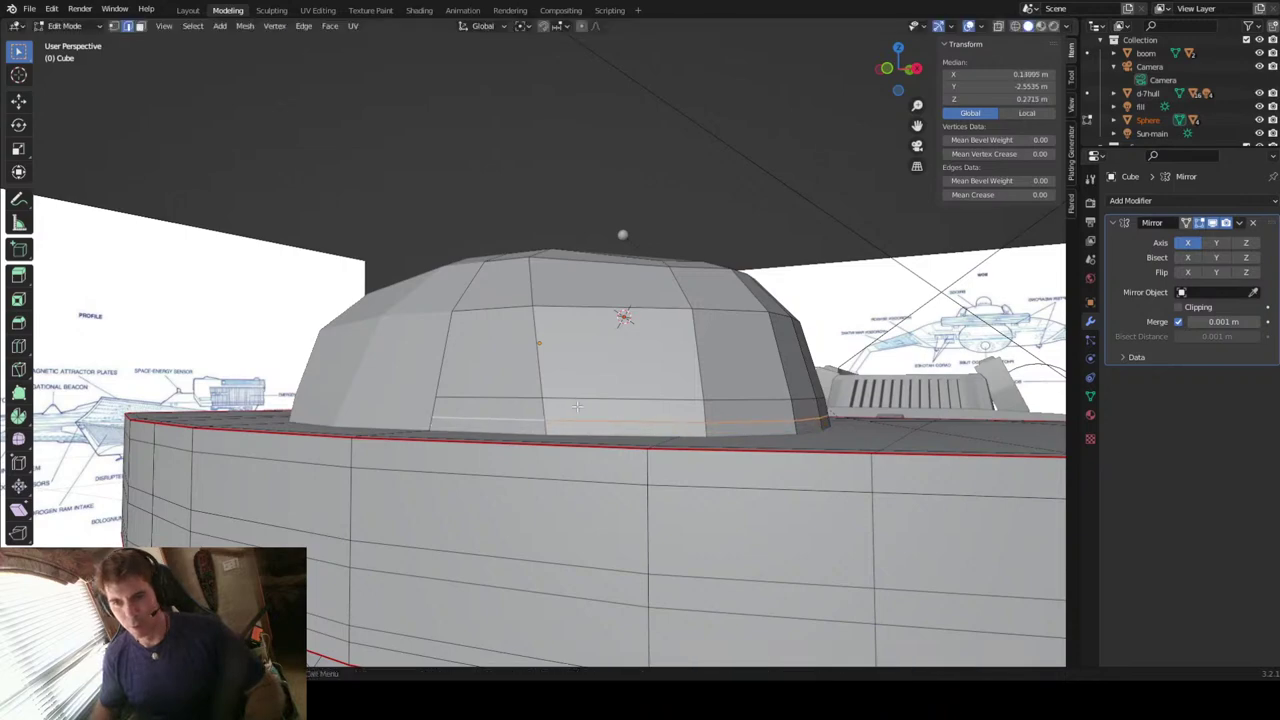
{"action": "middle_click_drag", "start_coordinate": [590, 460], "coordinate": [653, 499]}
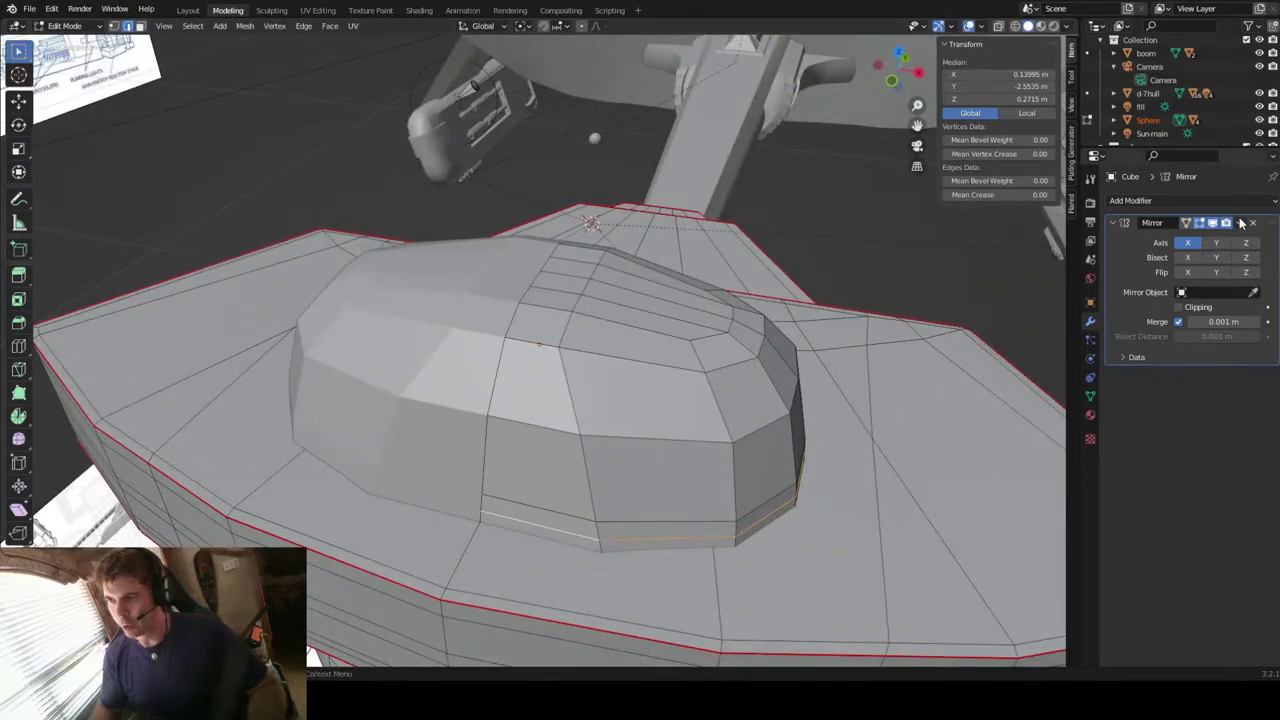
Step: Leave Edit Mode, select only the bridge dome and apply its Mirror modifier
{"action": "key", "text": "Tab"}
{"action": "left_click", "coordinate": [670, 374]}
{"action": "left_click", "coordinate": [1239, 223]}
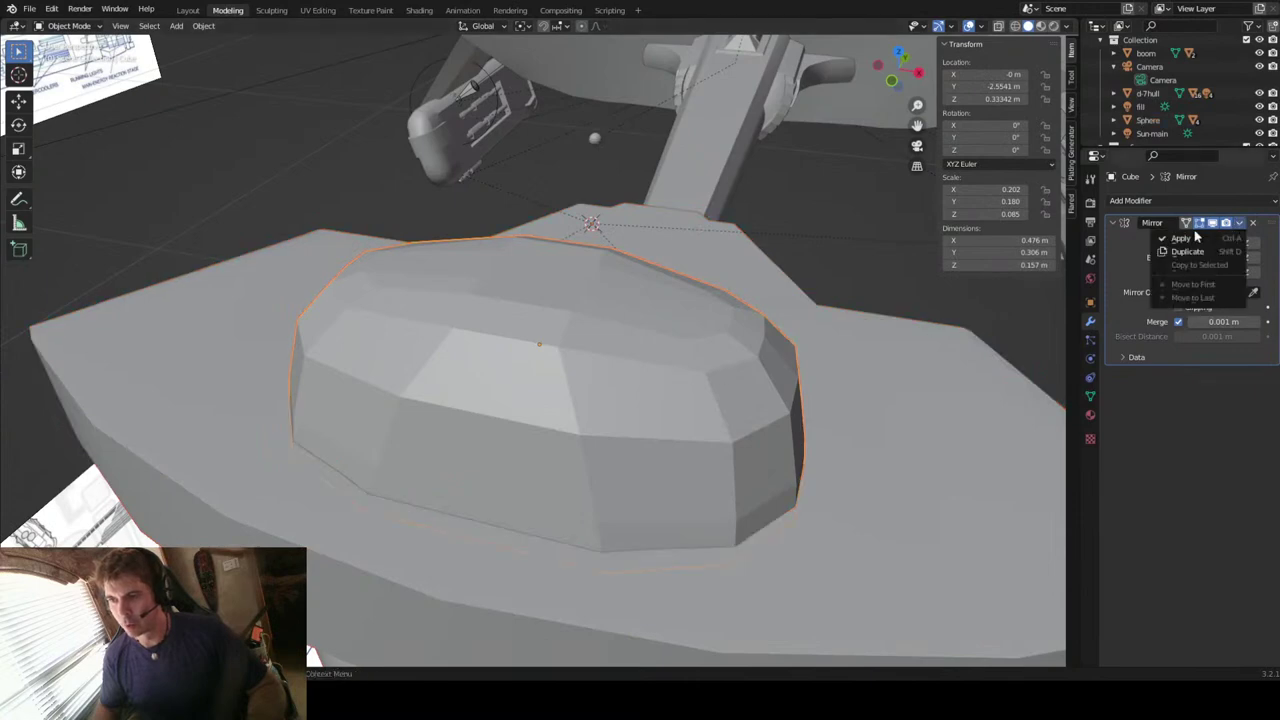
{"action": "left_click", "coordinate": [1213, 238]}
Step: Select the rear edges of the dome's two lower loops and slide them up together towards the level of the side loops
{"action": "key", "text": "Tab"}
{"action": "middle_click_drag", "start_coordinate": [638, 353], "coordinate": [831, 354]}
{"action": "middle_click_drag", "start_coordinate": [722, 397], "coordinate": [668, 438]}
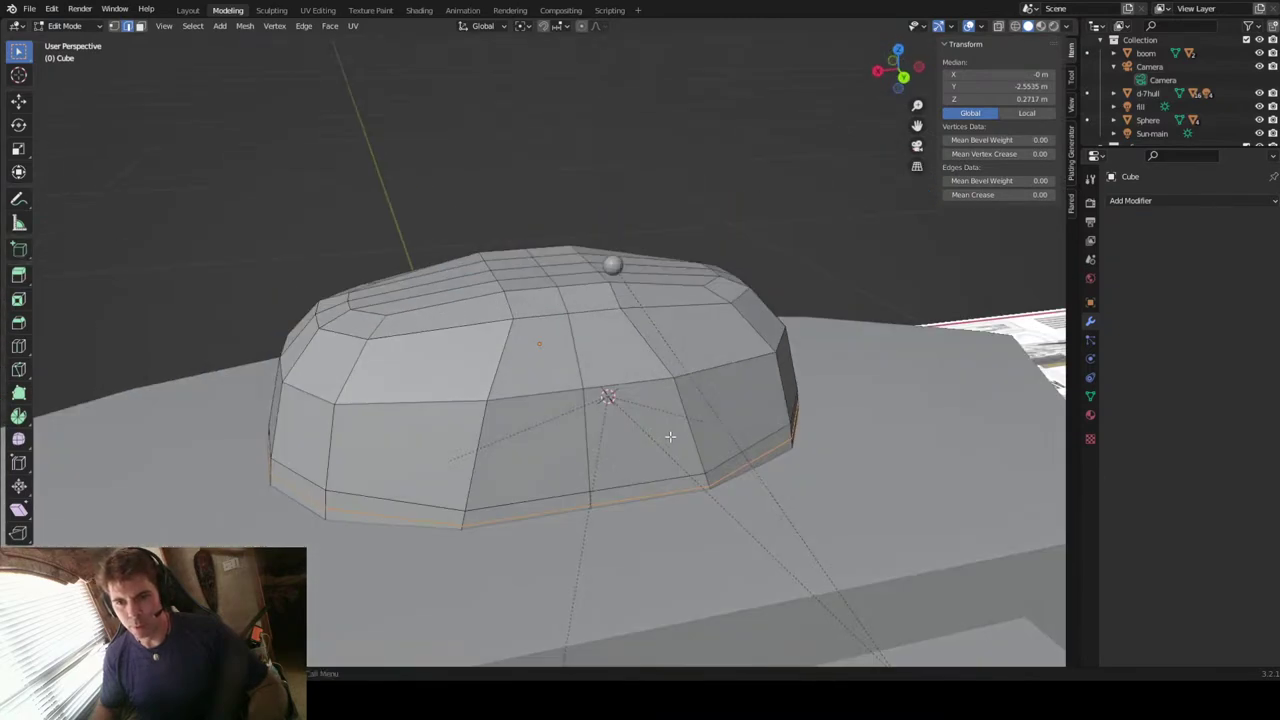
{"action": "left_click", "coordinate": [531, 513]}
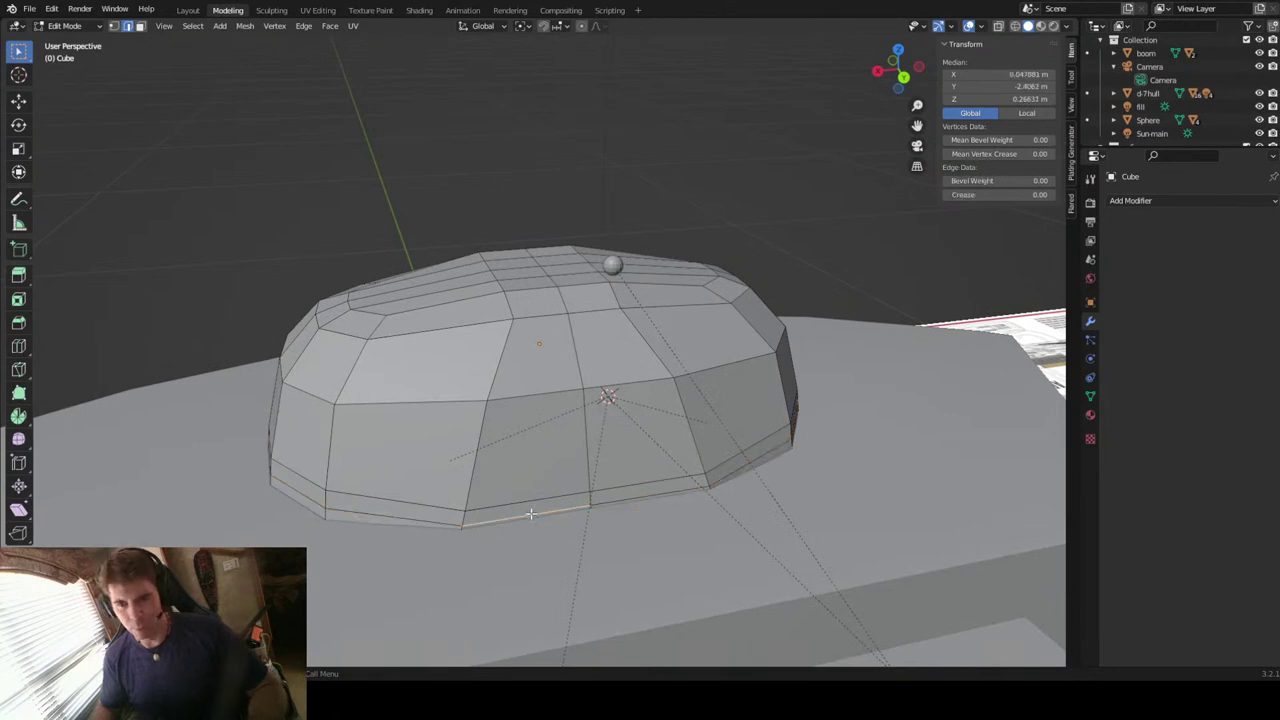
{"action": "left_click", "coordinate": [559, 493], "text": "shift"}
{"action": "left_click", "coordinate": [621, 492], "text": "shift"}
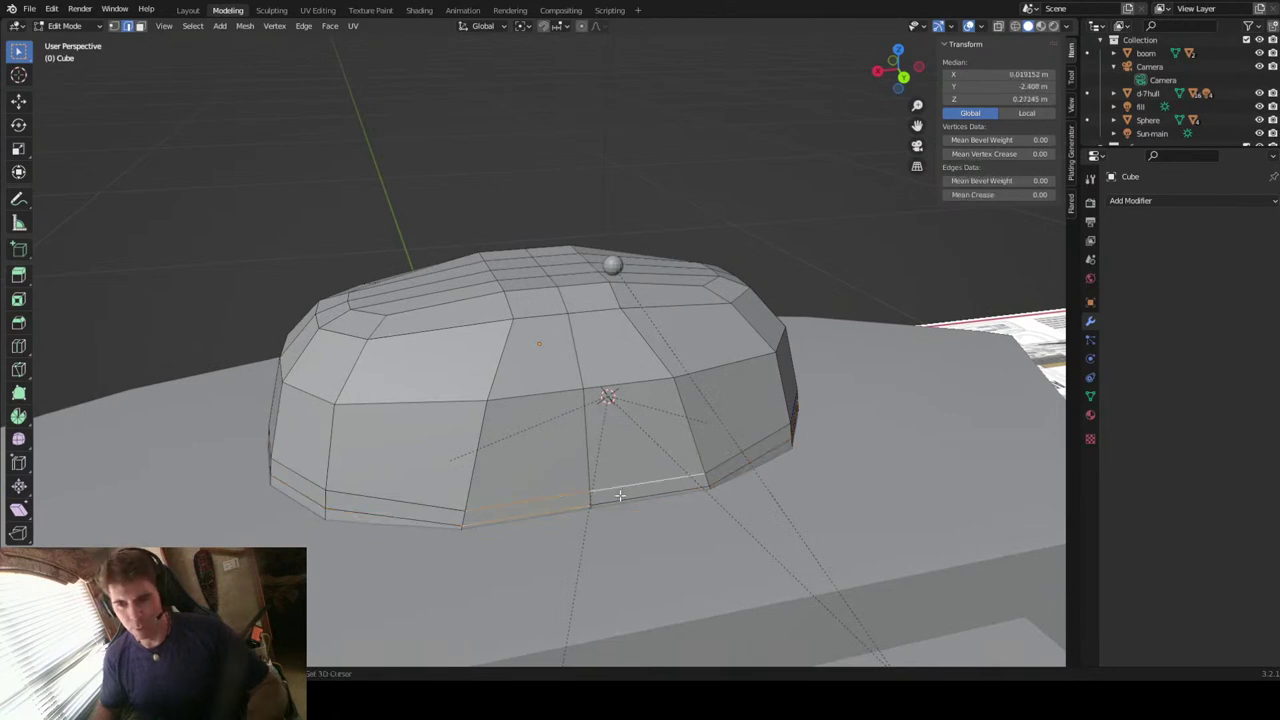
{"action": "key", "text": "g"}
{"action": "key", "text": "g"}
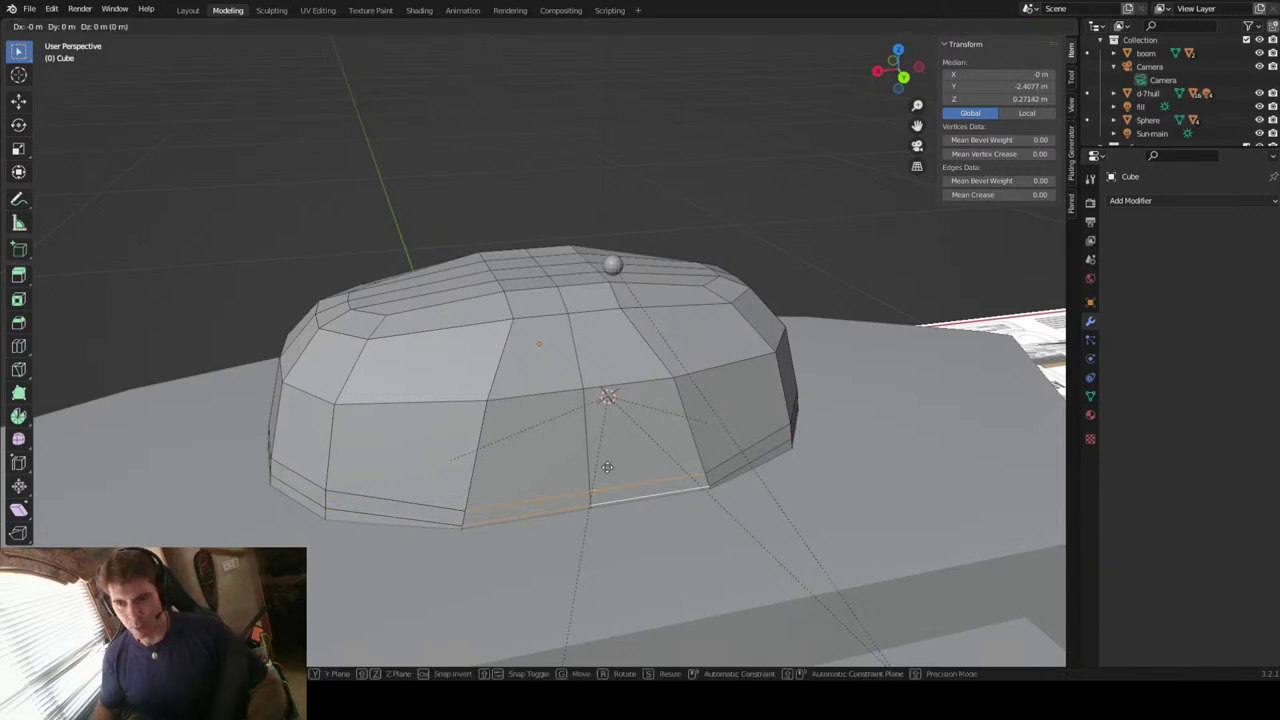
{"action": "left_click", "coordinate": [600, 460]}
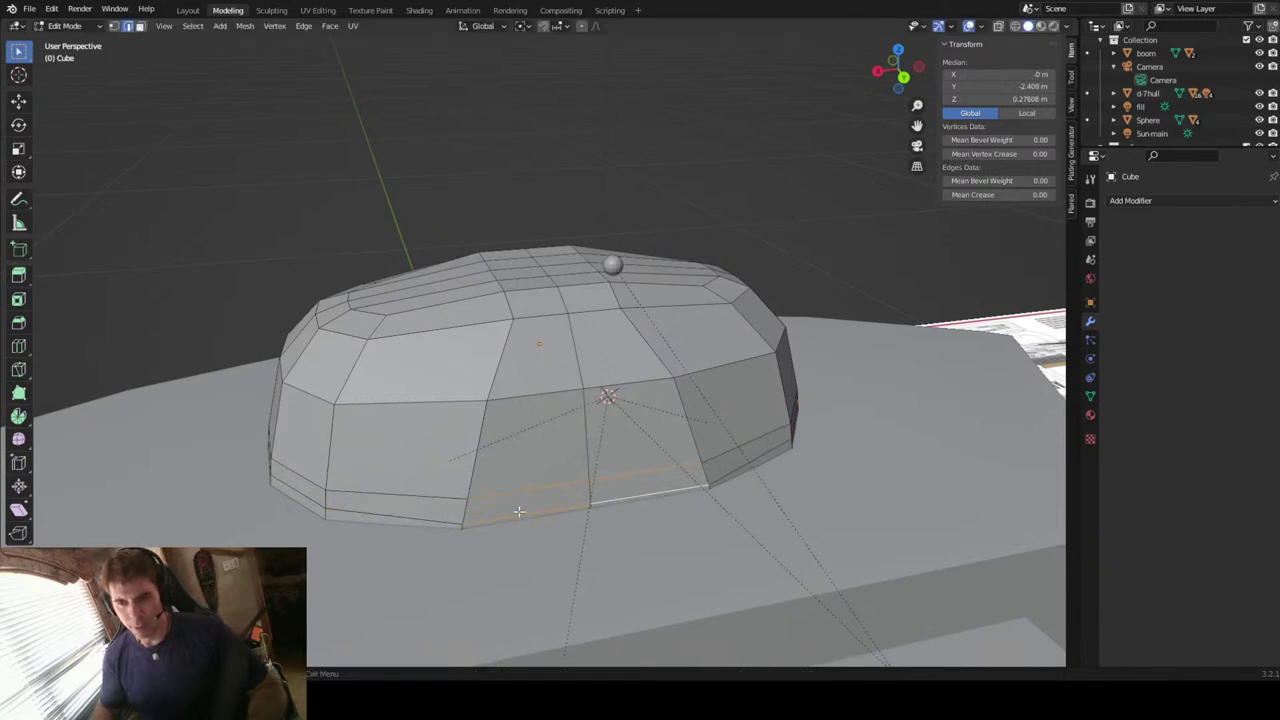
{"action": "key", "text": "ctrl+z"}
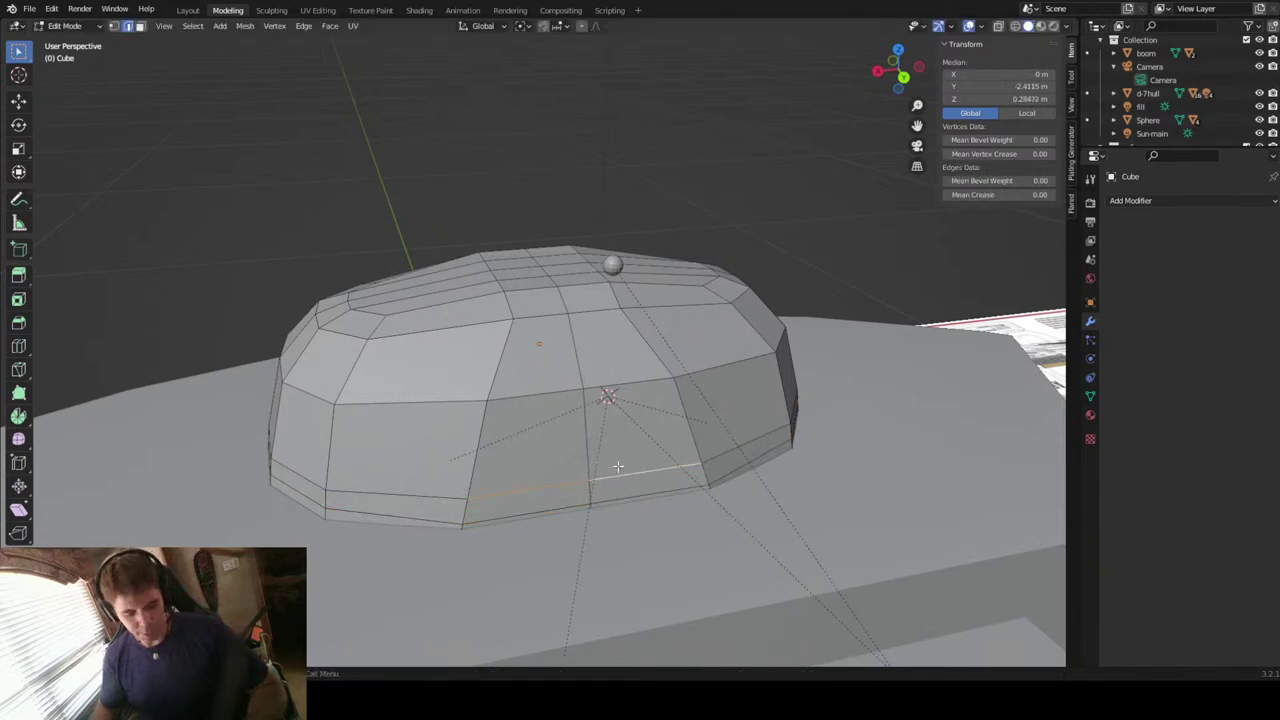
Step: Edge-slide the upper pair of rear loop edges further up the dome by about 0.08
{"action": "key", "text": "g"}
{"action": "key", "text": "g"}
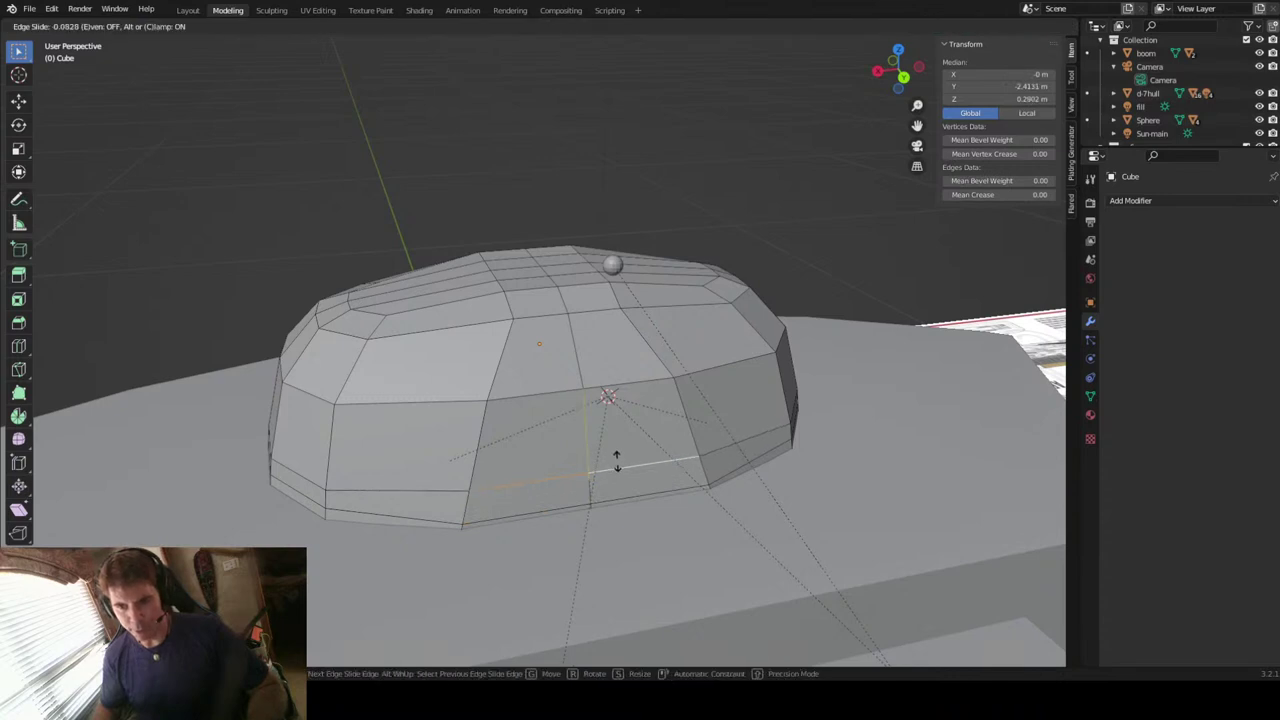
{"action": "left_click", "coordinate": [614, 463]}
Step: Edge-slide the lower pair of rear loop edges up to a median Z of about 0.273 m, clear of the base
{"action": "left_click", "coordinate": [527, 513]}
{"action": "left_click", "coordinate": [632, 491], "text": "shift"}
{"action": "key", "text": "g"}
{"action": "key", "text": "g"}
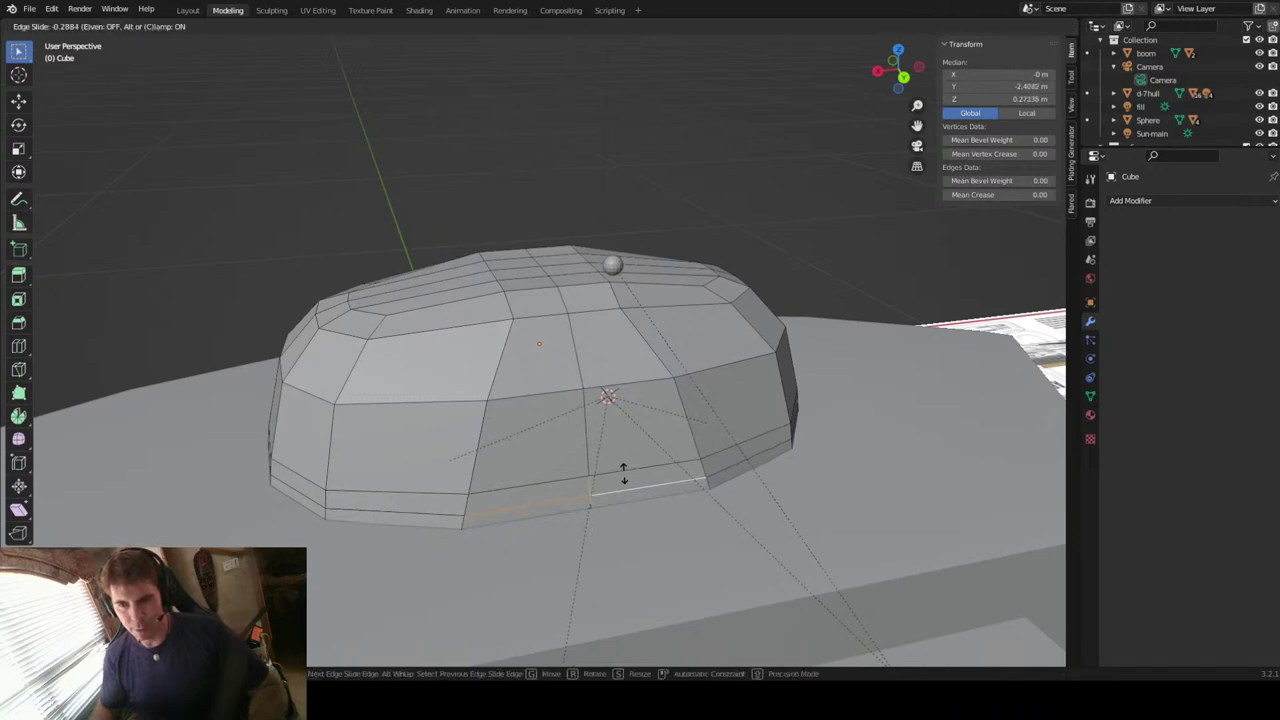
{"action": "left_click", "coordinate": [624, 478]}
{"action": "middle_click_drag", "start_coordinate": [624, 478], "coordinate": [552, 504]}
Step: Select the complete ring of narrow faces around the dome's base, extending the selection around its far side
{"action": "key", "text": "alt+a"}
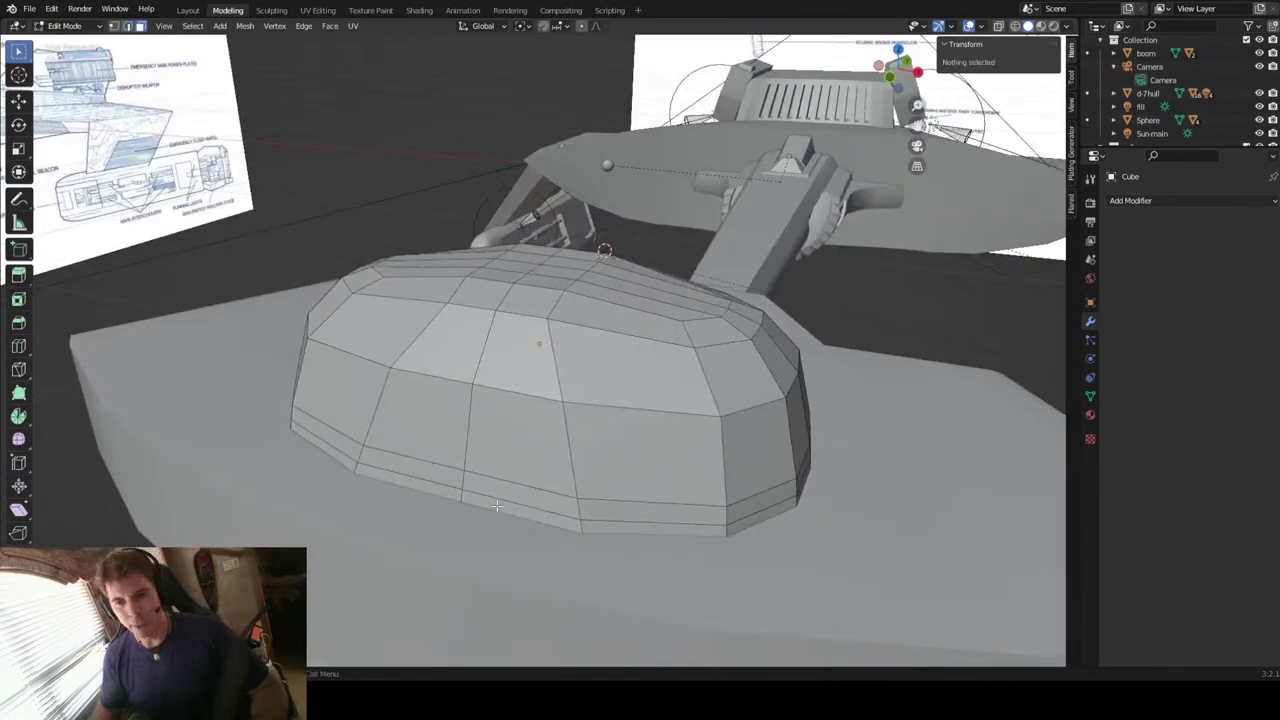
{"action": "left_click", "coordinate": [435, 489]}
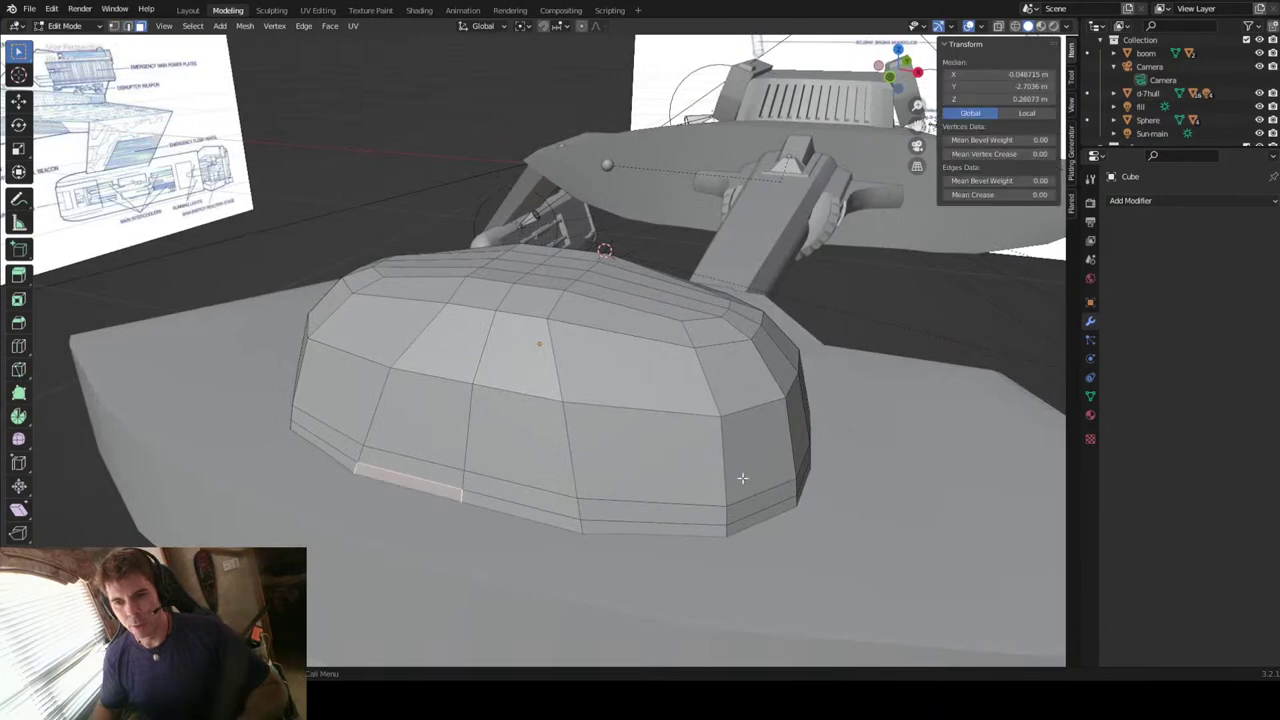
{"action": "middle_click_drag", "start_coordinate": [742, 478], "coordinate": [651, 496]}
{"action": "left_click", "coordinate": [645, 490], "text": "alt"}
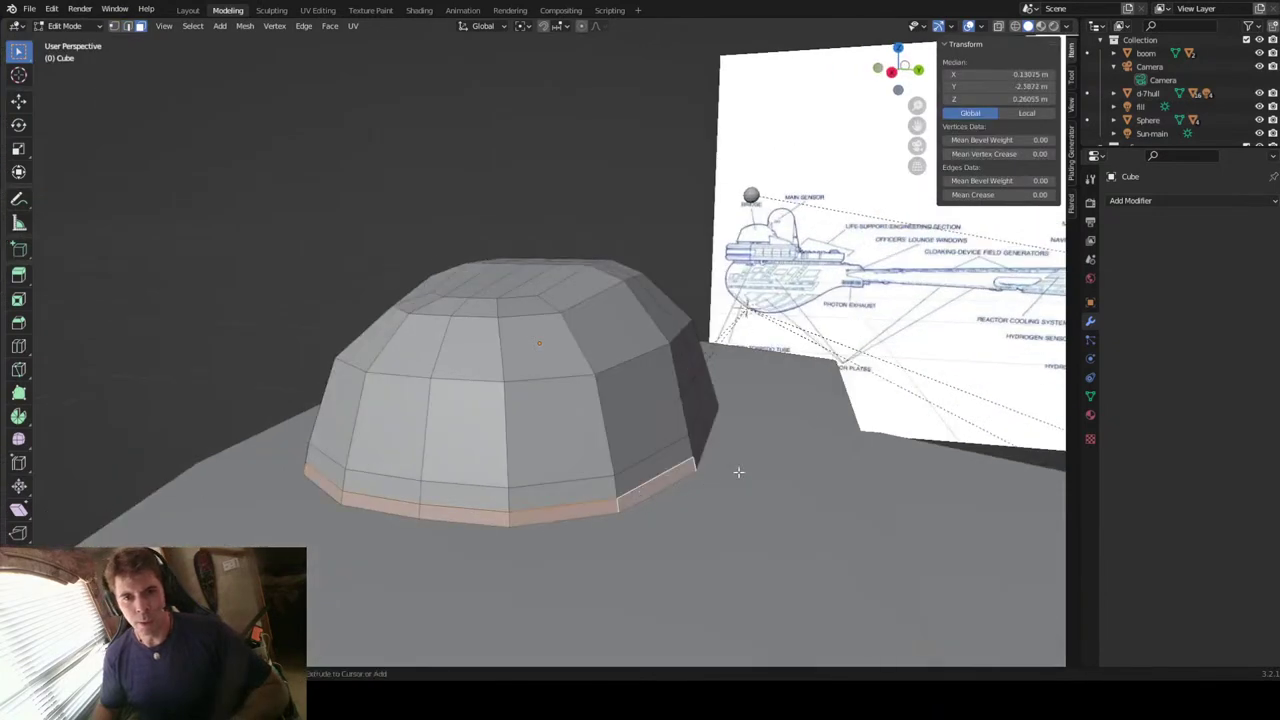
{"action": "mouse_move", "coordinate": [766, 443]}
{"action": "middle_mouse_down"}
{"action": "mouse_move", "coordinate": [700, 455]}
{"action": "mouse_move", "coordinate": [754, 457]}
{"action": "mouse_move", "coordinate": [640, 477]}
{"action": "middle_mouse_up"}
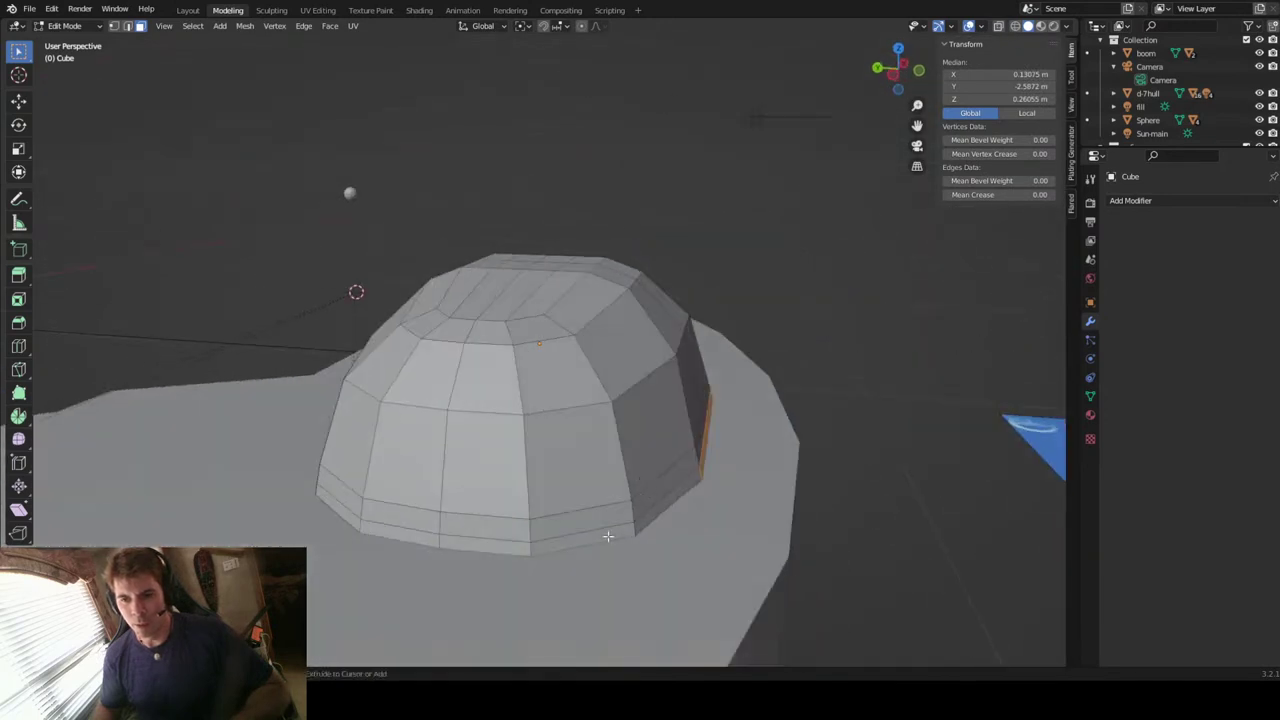
{"action": "left_click", "coordinate": [616, 533], "text": "ctrl"}
{"action": "left_click", "coordinate": [656, 516], "text": "ctrl"}
{"action": "middle_click_drag", "start_coordinate": [777, 449], "coordinate": [654, 373]}
Step: Scale the base face ring inward to about 0.945 and check the tucked-in rim around the dome
{"action": "scroll", "coordinate": [690, 477], "scroll_direction": "down", "scroll_amount": 5}
{"action": "middle_click_drag", "start_coordinate": [546, 353], "coordinate": [540, 260]}
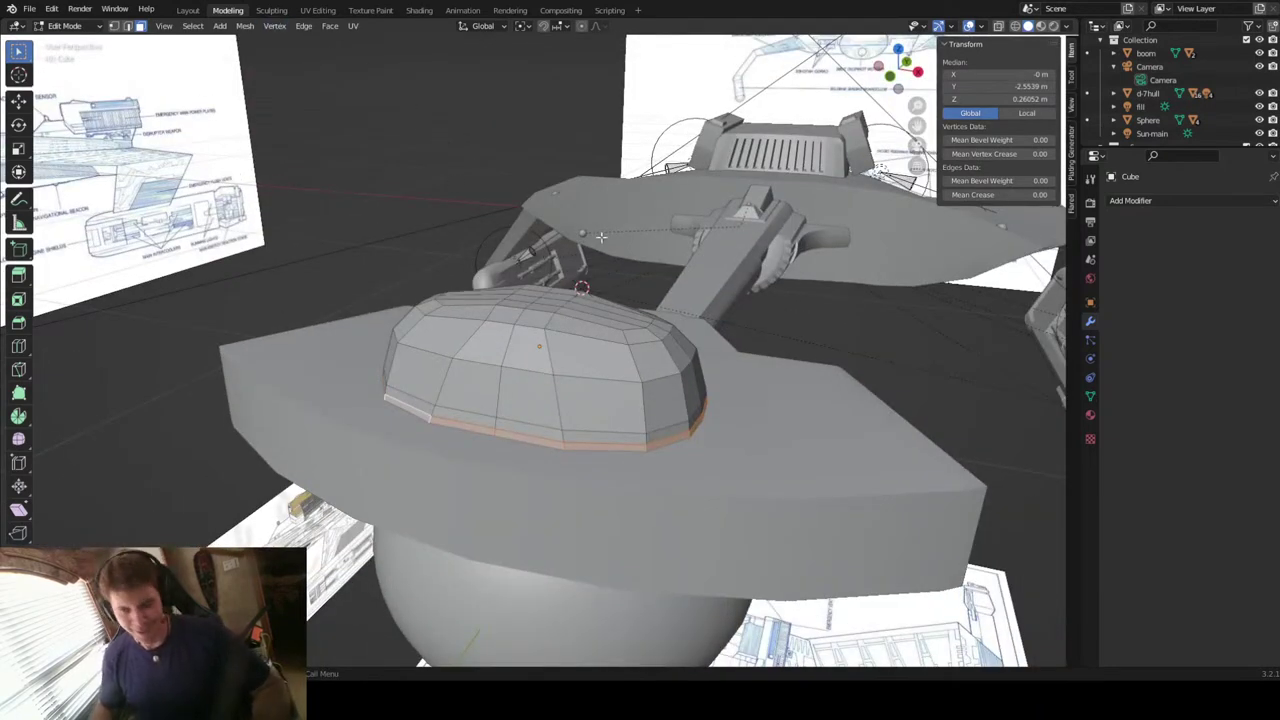
{"action": "key", "text": "s"}
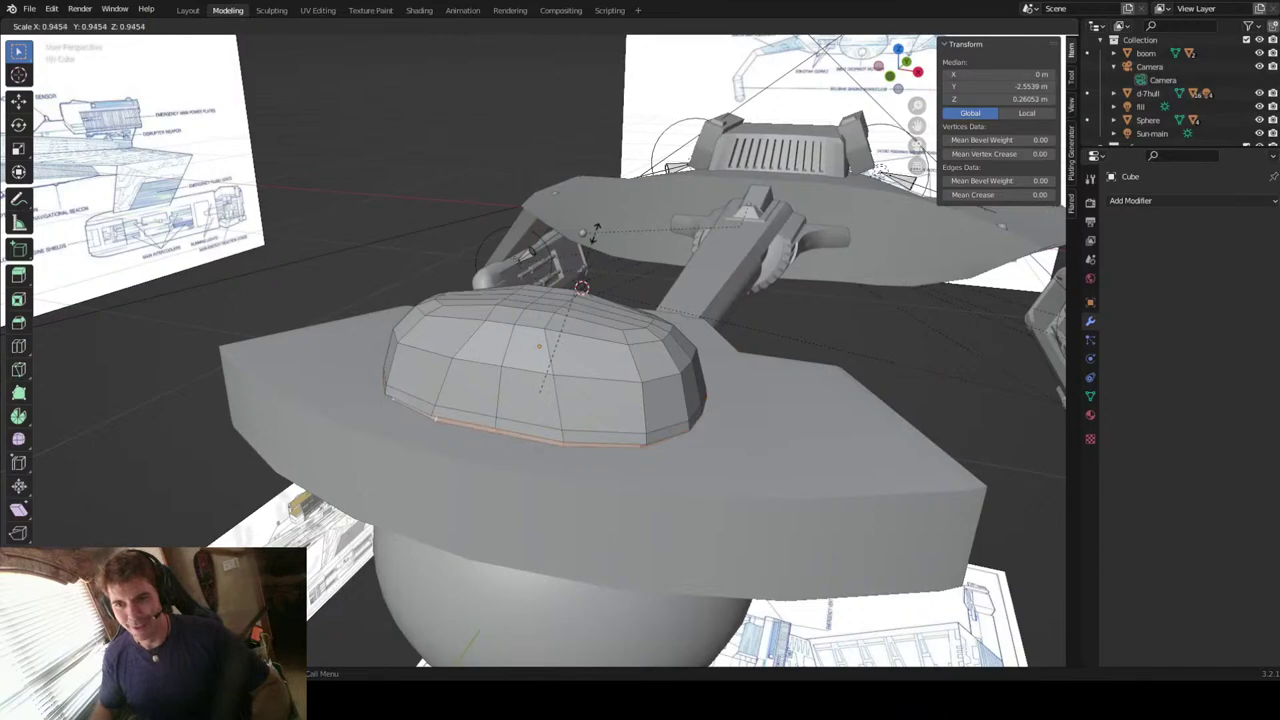
{"action": "left_click", "coordinate": [595, 231]}
{"action": "middle_click_drag", "start_coordinate": [597, 233], "coordinate": [490, 175]}
{"action": "middle_click_drag", "start_coordinate": [636, 316], "coordinate": [596, 273]}
Step: Leave mesh editing and raise the dome about 0.0035 m along Z on the head hull
{"action": "key", "text": "Tab"}
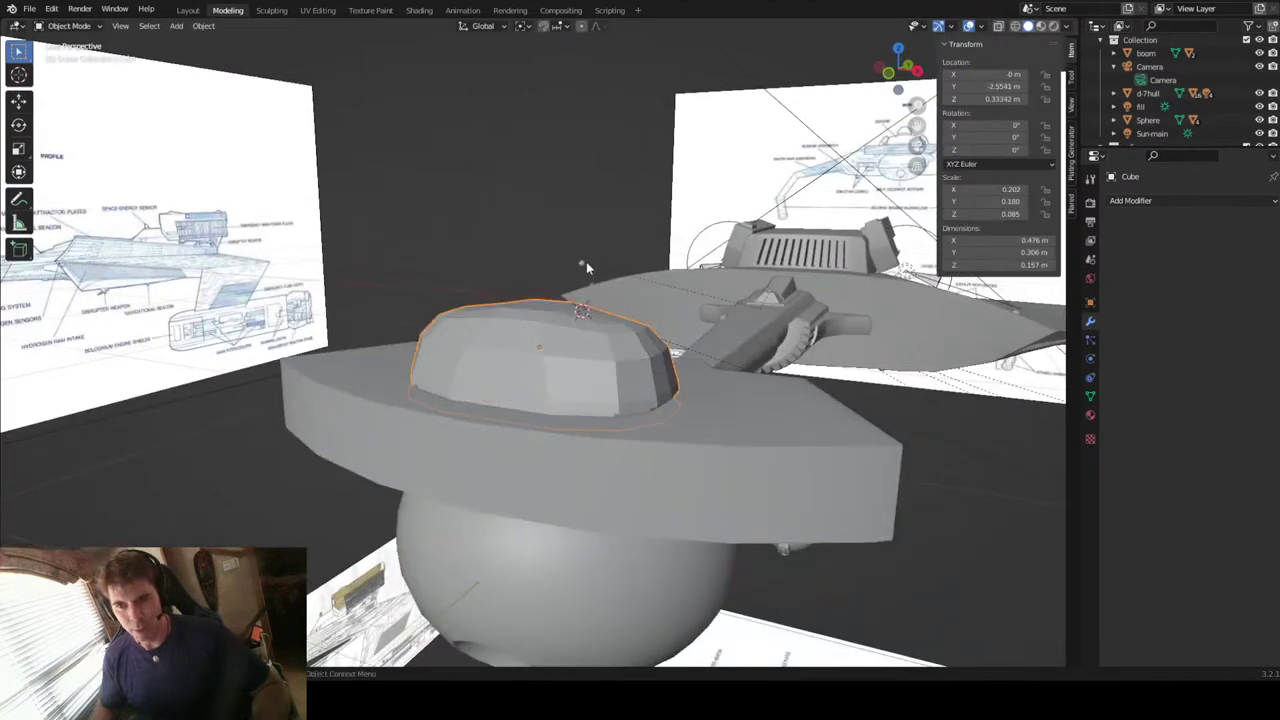
{"action": "key", "text": "g"}
{"action": "key", "text": "z"}
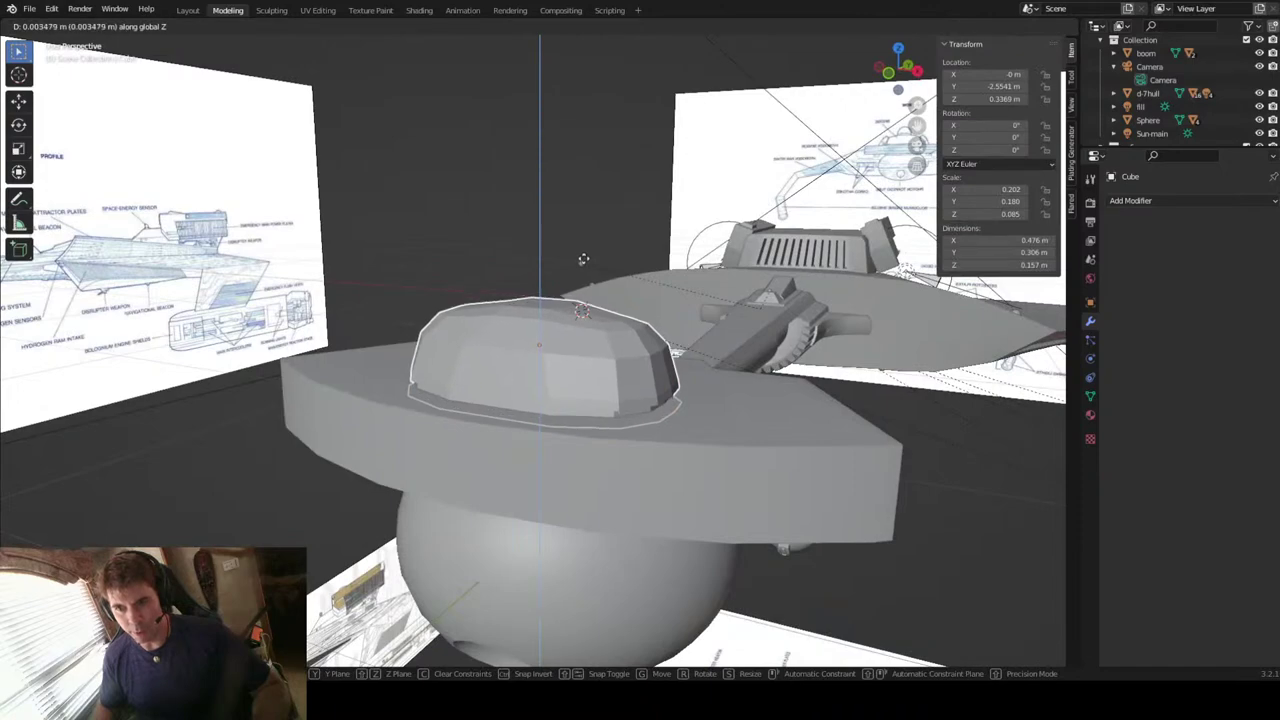
{"action": "left_click", "coordinate": [583, 259]}
{"action": "middle_click_drag", "start_coordinate": [587, 265], "coordinate": [709, 294]}
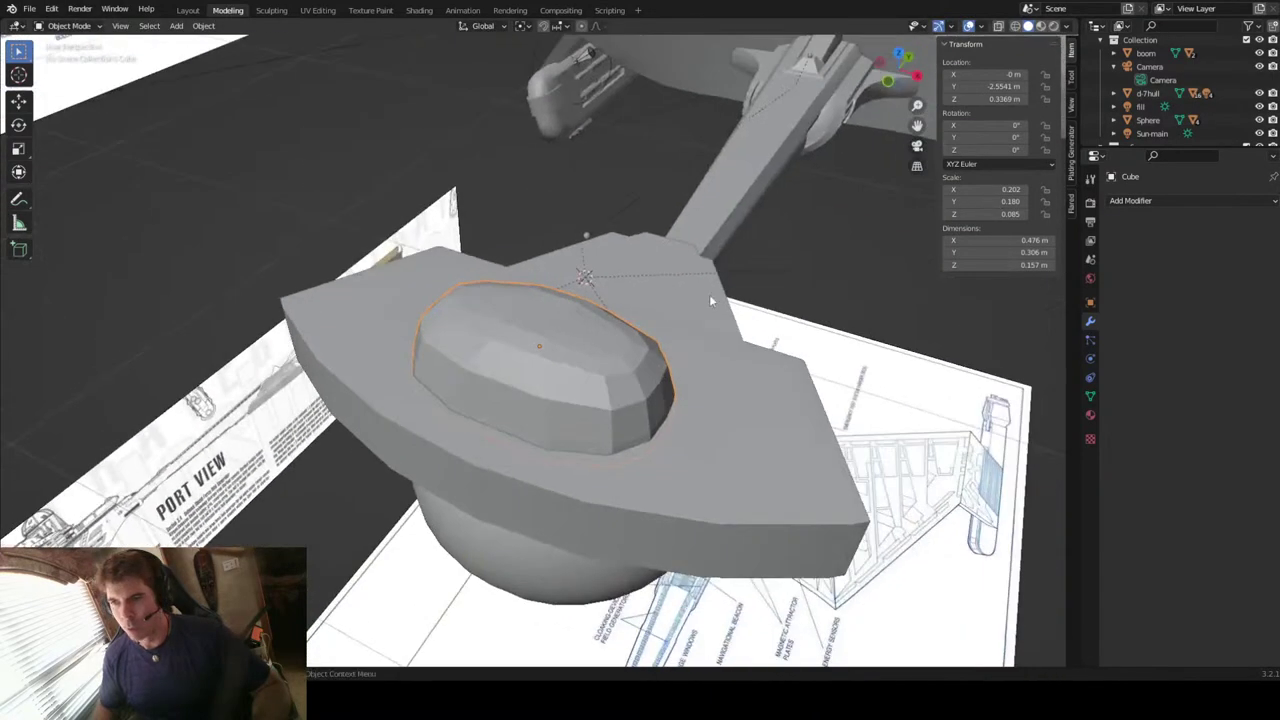
{"action": "left_click", "coordinate": [1180, 203]}
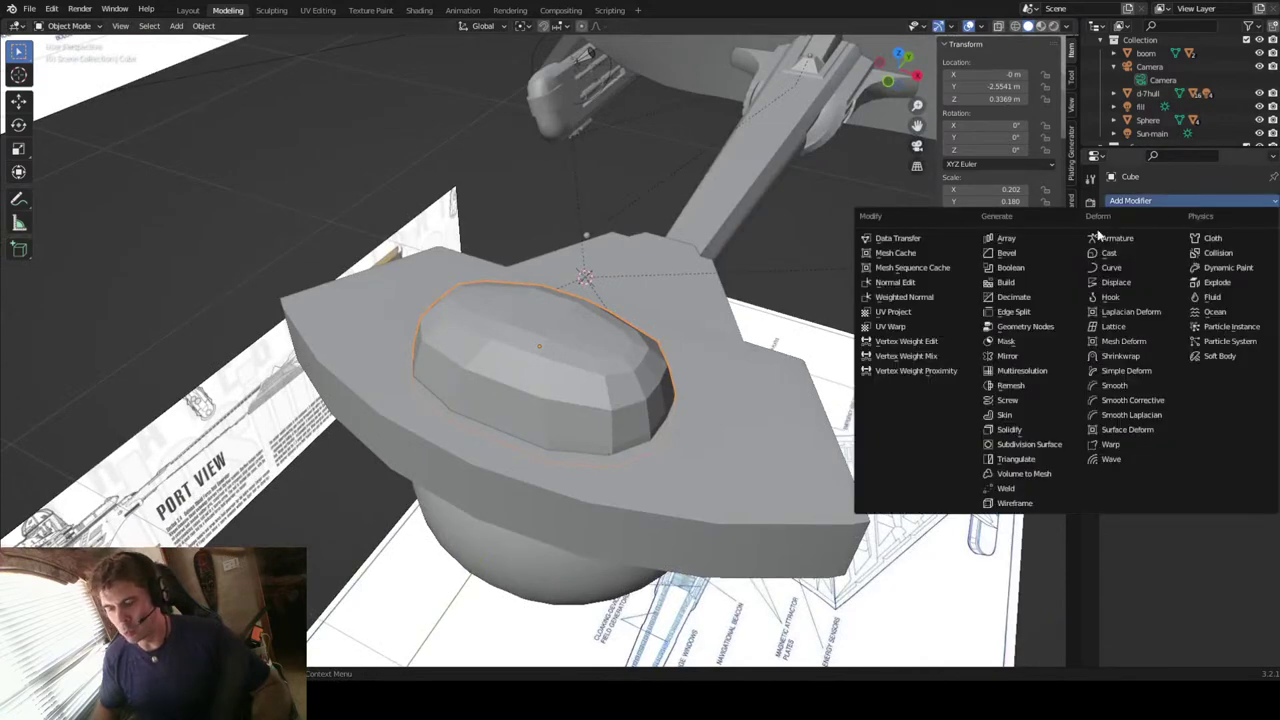
{"action": "middle_click_drag", "start_coordinate": [466, 415], "coordinate": [603, 400]}
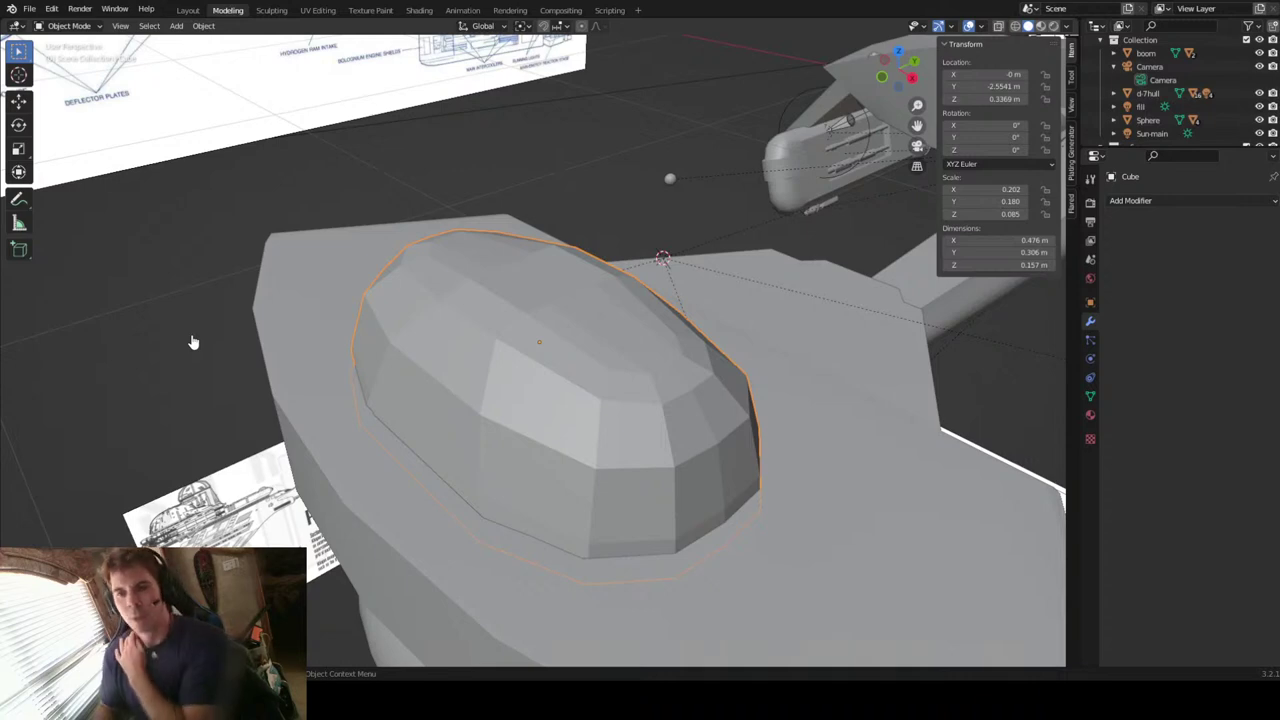
{"action": "middle_click_drag", "start_coordinate": [423, 374], "coordinate": [479, 366]}
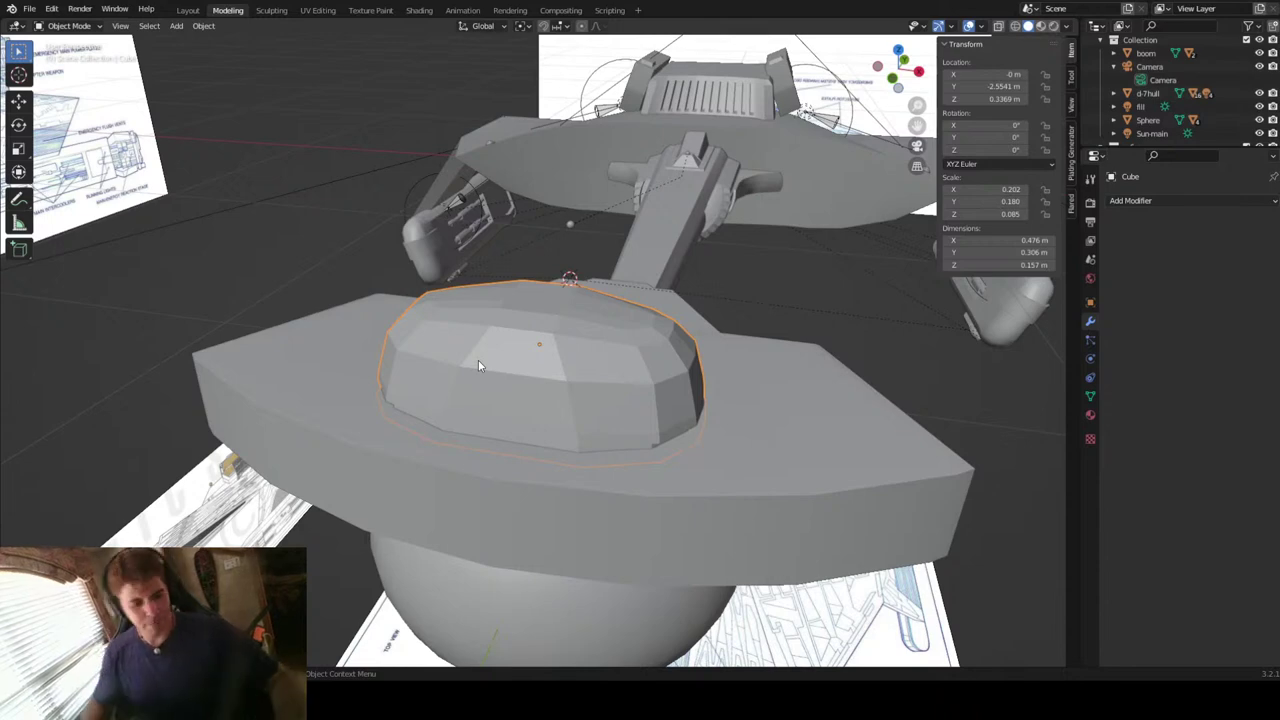
Step: Hide the head hull object to expose the dome's base, and make the dome the selected object again
{"action": "middle_click_drag", "start_coordinate": [586, 457], "coordinate": [644, 493]}
{"action": "key", "text": "Tab"}
{"action": "scroll", "coordinate": [608, 371], "scroll_direction": "up", "scroll_amount": 6}
{"action": "scroll", "coordinate": [609, 361], "scroll_direction": "down", "scroll_amount": 4}
{"action": "key", "text": "Tab"}
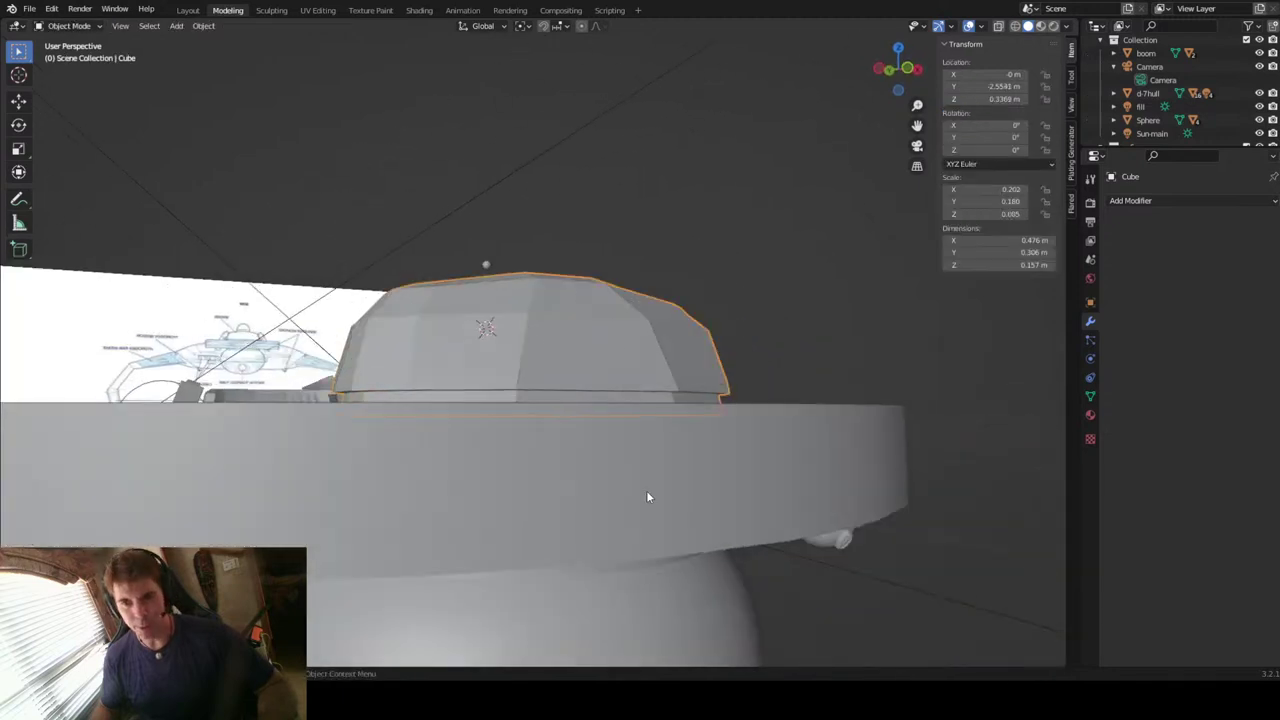
{"action": "left_click", "coordinate": [645, 491]}
{"action": "key", "text": "h"}
{"action": "left_click", "coordinate": [604, 358]}
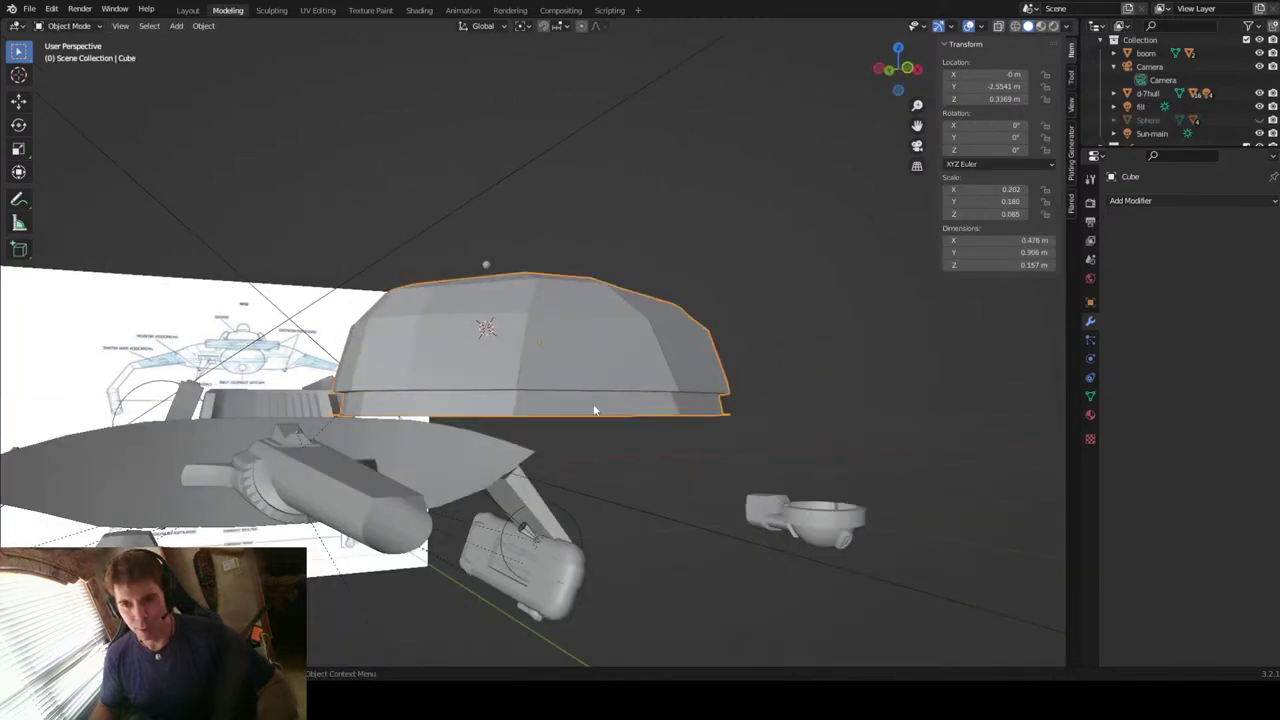
Step: Select all the faces on the dome's flat underside, extrude them and shrink the new faces to about 0.85
{"action": "key", "text": "Tab"}
{"action": "middle_click_drag", "start_coordinate": [660, 358], "coordinate": [661, 300]}
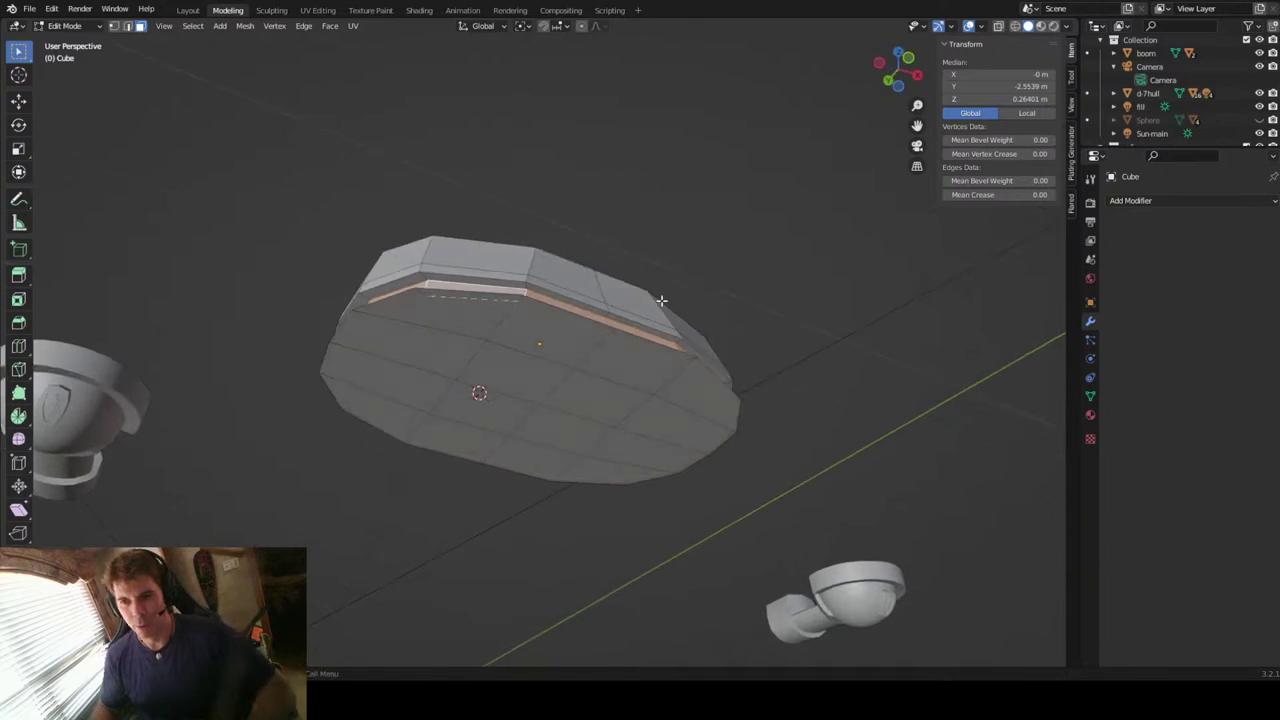
{"action": "left_click_drag", "start_coordinate": [692, 393], "coordinate": [542, 454]}
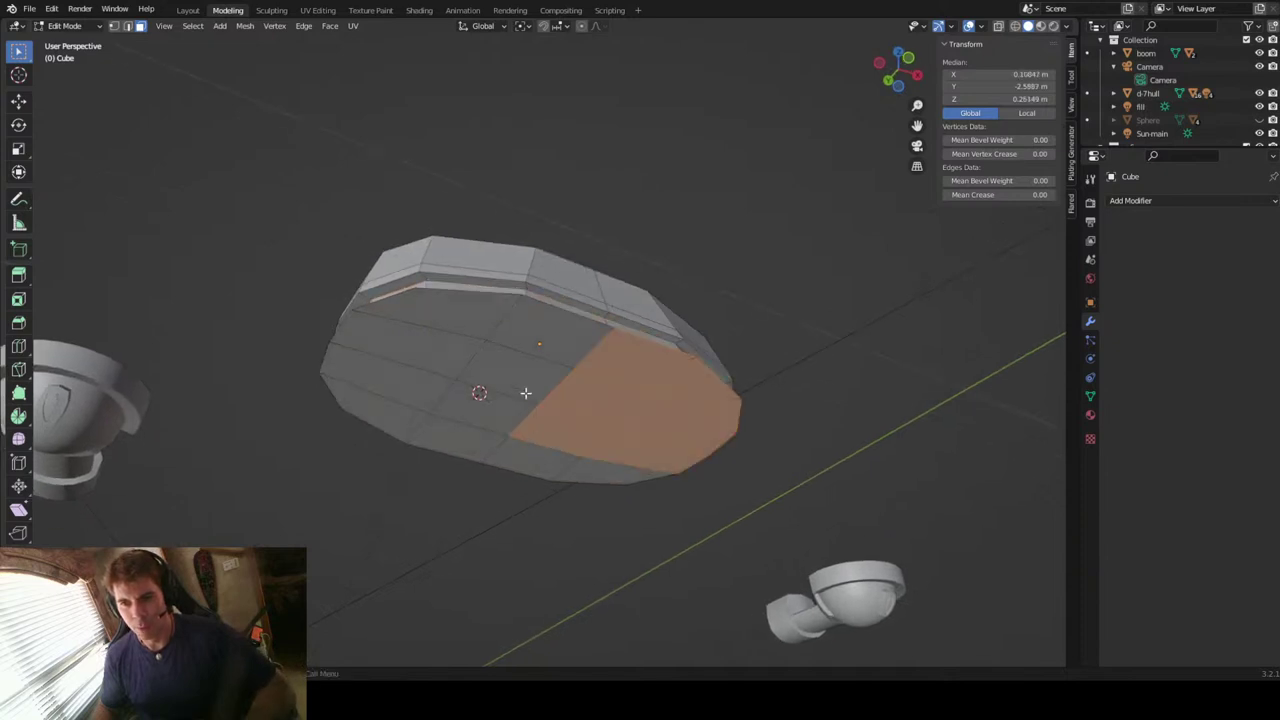
{"action": "left_click_drag", "start_coordinate": [534, 330], "coordinate": [403, 423], "text": "shift"}
{"action": "left_click_drag", "start_coordinate": [561, 431], "coordinate": [611, 434], "text": "shift"}
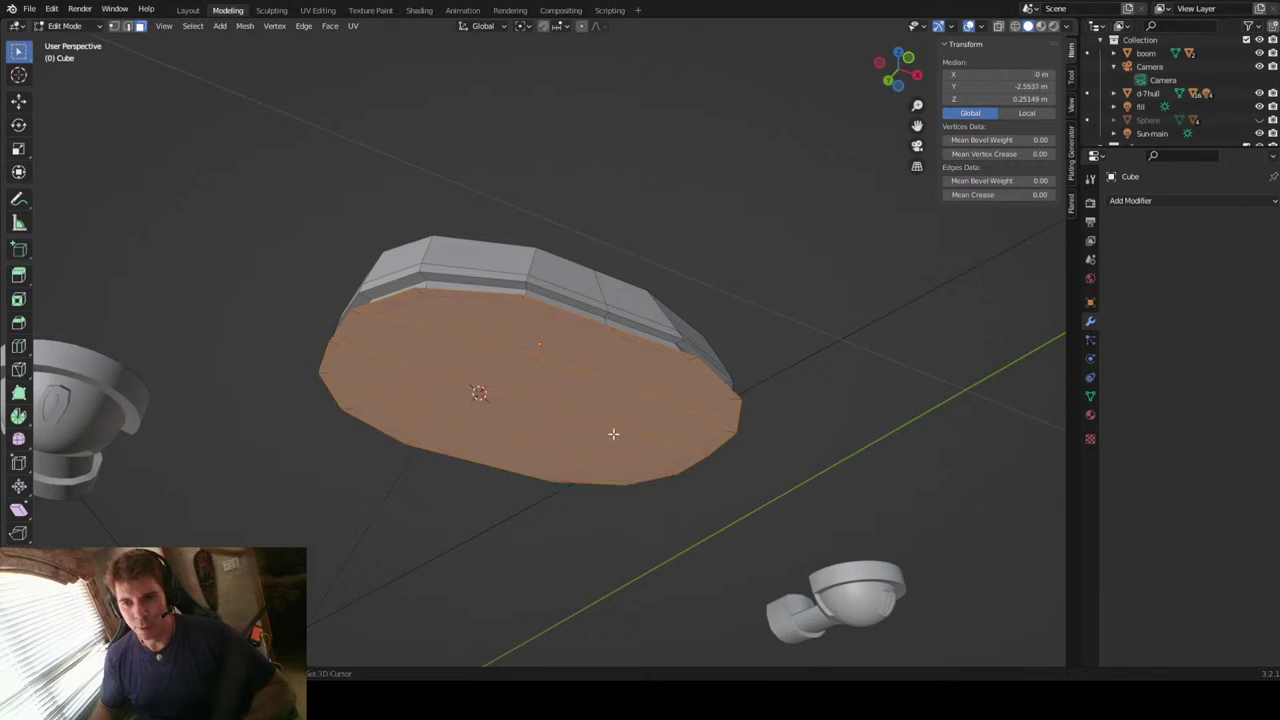
{"action": "key", "text": "e"}
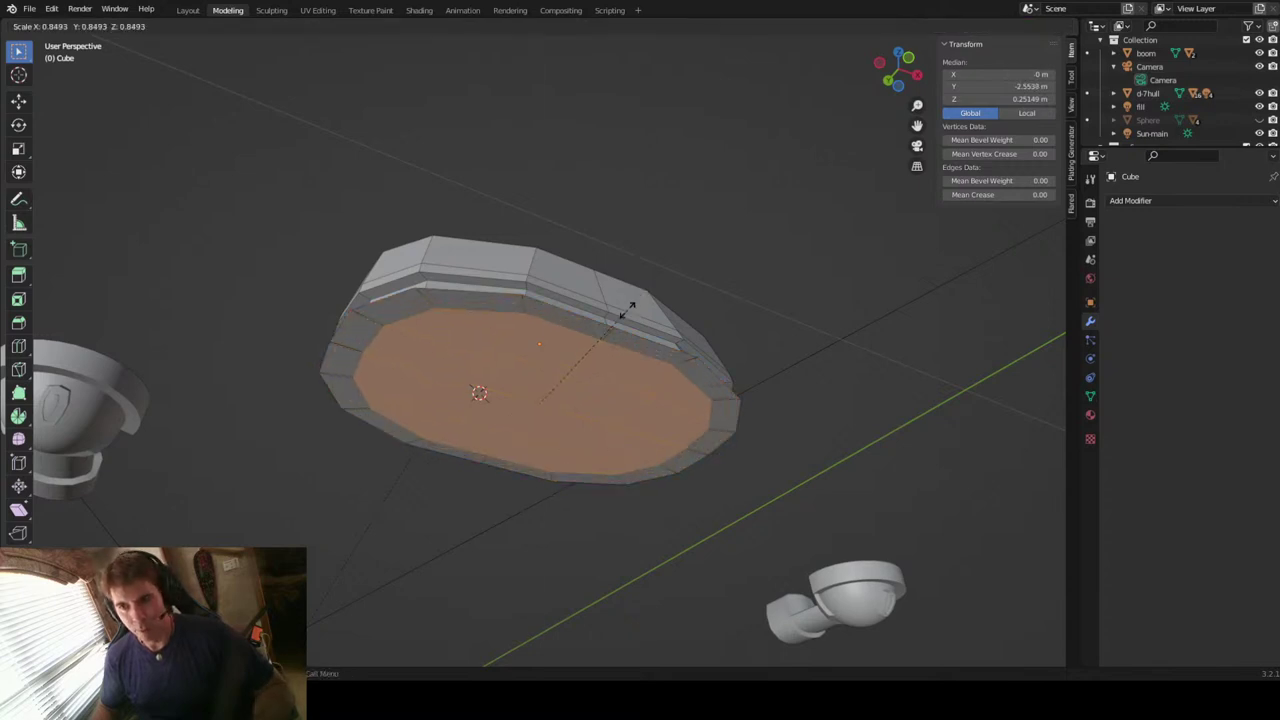
{"action": "left_click", "coordinate": [621, 318]}
{"action": "middle_click_drag", "start_coordinate": [621, 318], "coordinate": [578, 285]}
Step: Lower the extruded underside faces to a median Z of about 0.242 m and scale them up by about 1.27 to match the rim
{"action": "key", "text": "g"}
{"action": "key", "text": "z"}
{"action": "left_click", "coordinate": [581, 293]}
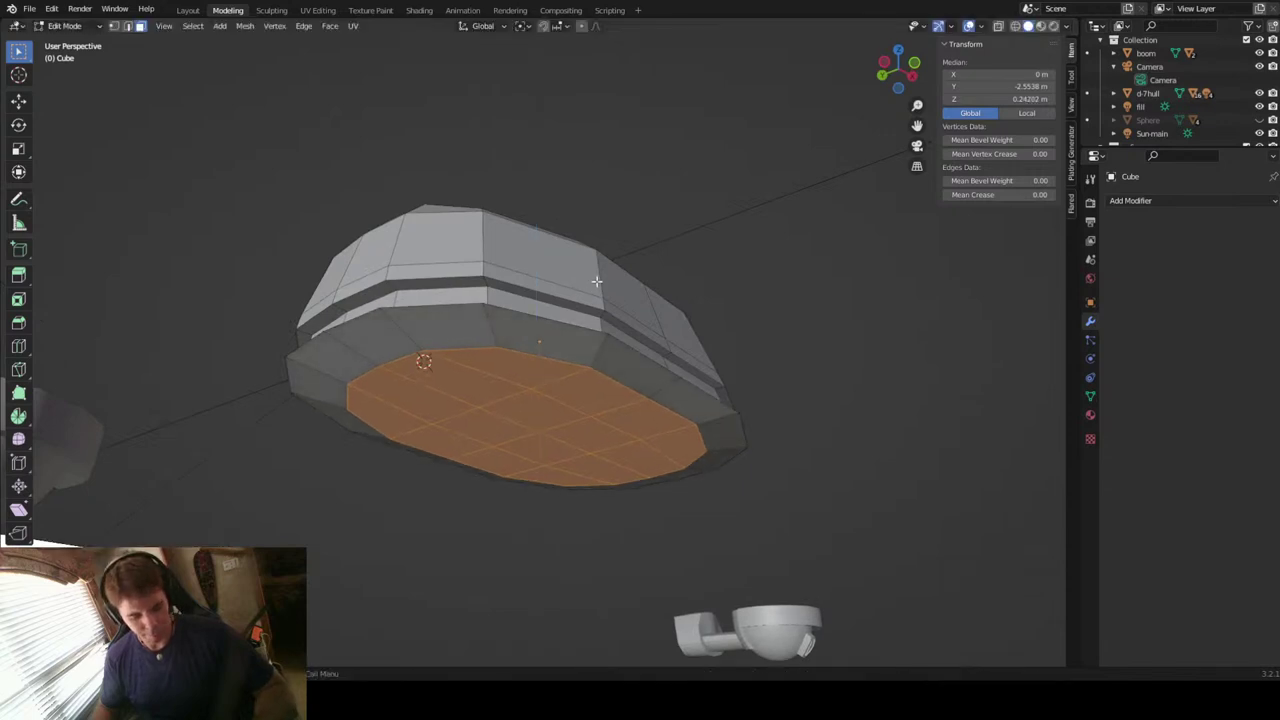
{"action": "key", "text": "s"}
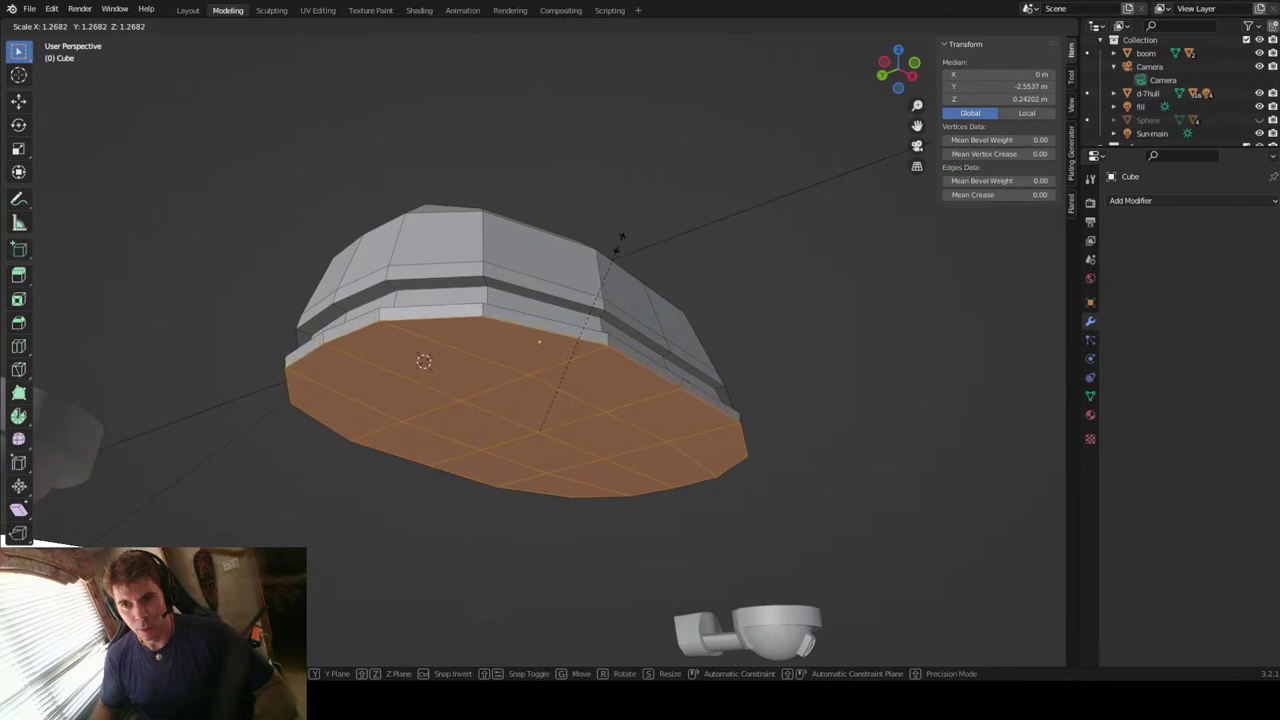
{"action": "left_click", "coordinate": [603, 266]}
Step: Set the mean crease to 1 on the outer upper edge loop of the dome's new base flange
{"action": "middle_click_drag", "start_coordinate": [603, 266], "coordinate": [477, 397]}
{"action": "left_click", "coordinate": [473, 400]}
{"action": "middle_click_drag", "start_coordinate": [680, 385], "coordinate": [868, 355]}
{"action": "left_click", "coordinate": [640, 510], "text": "alt"}
{"action": "left_click", "coordinate": [988, 195]}
{"action": "type", "text": "1"}
{"action": "key", "text": "Return"}
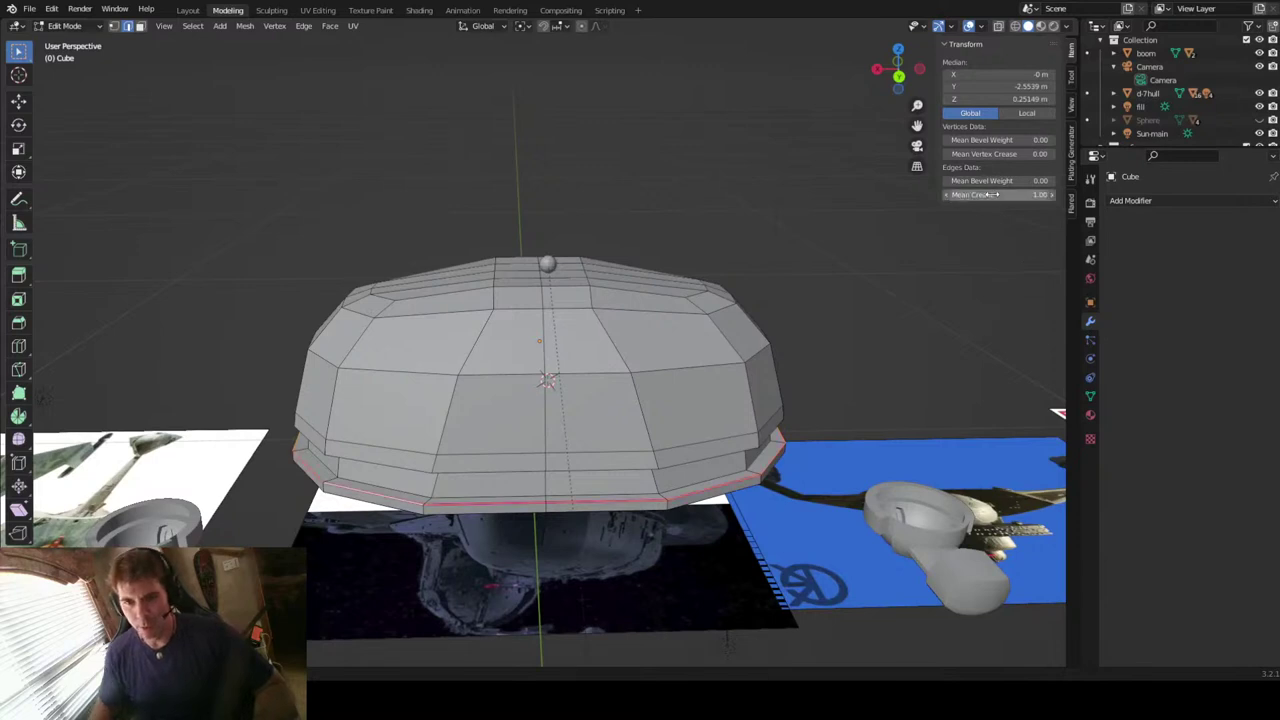
Step: Shade the dome smooth and enable Auto Smooth at 30°
{"action": "key", "text": "Tab"}
{"action": "right_click", "coordinate": [577, 347]}
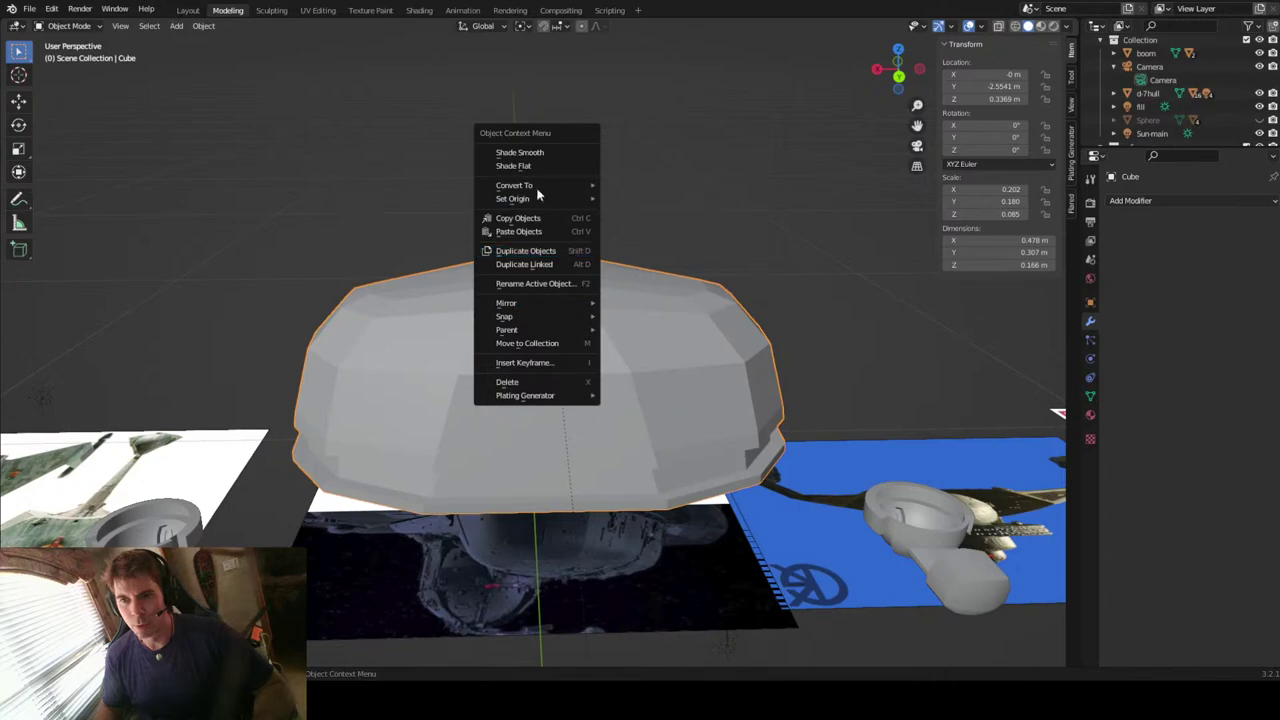
{"action": "left_click", "coordinate": [520, 152]}
{"action": "key", "text": "Tab"}
{"action": "middle_click_drag", "start_coordinate": [407, 389], "coordinate": [540, 446]}
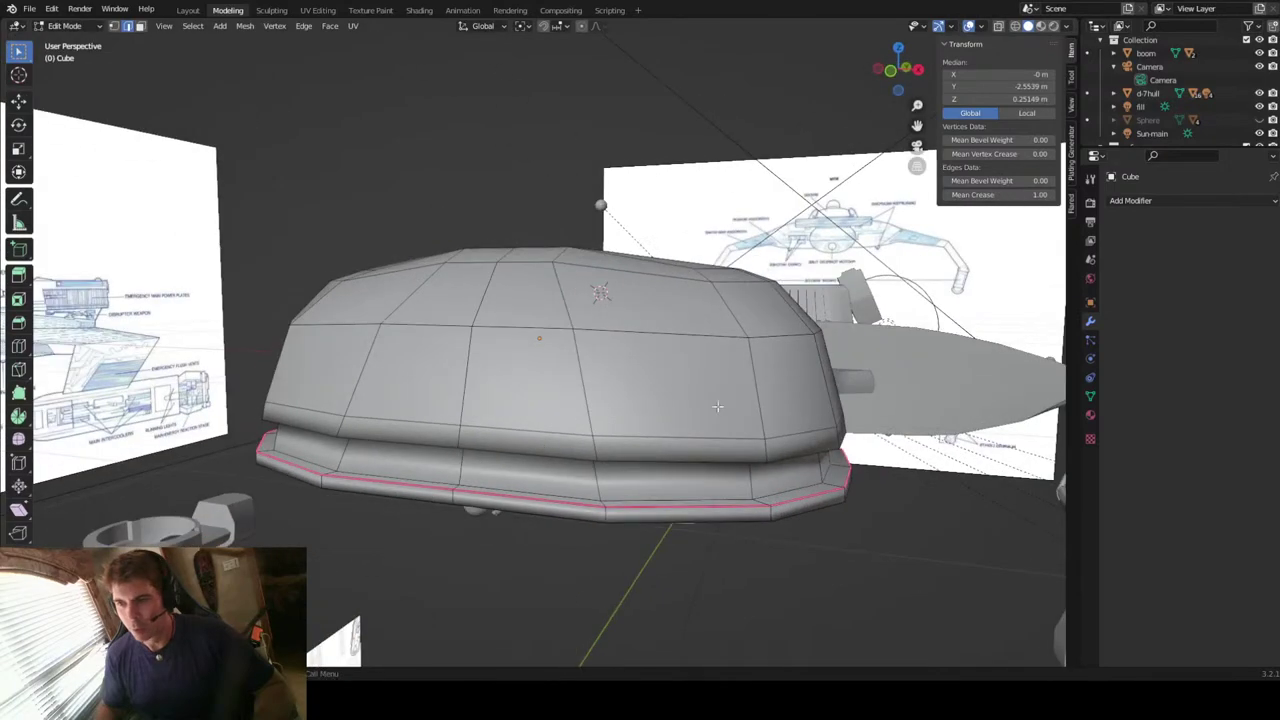
{"action": "left_click", "coordinate": [1090, 397]}
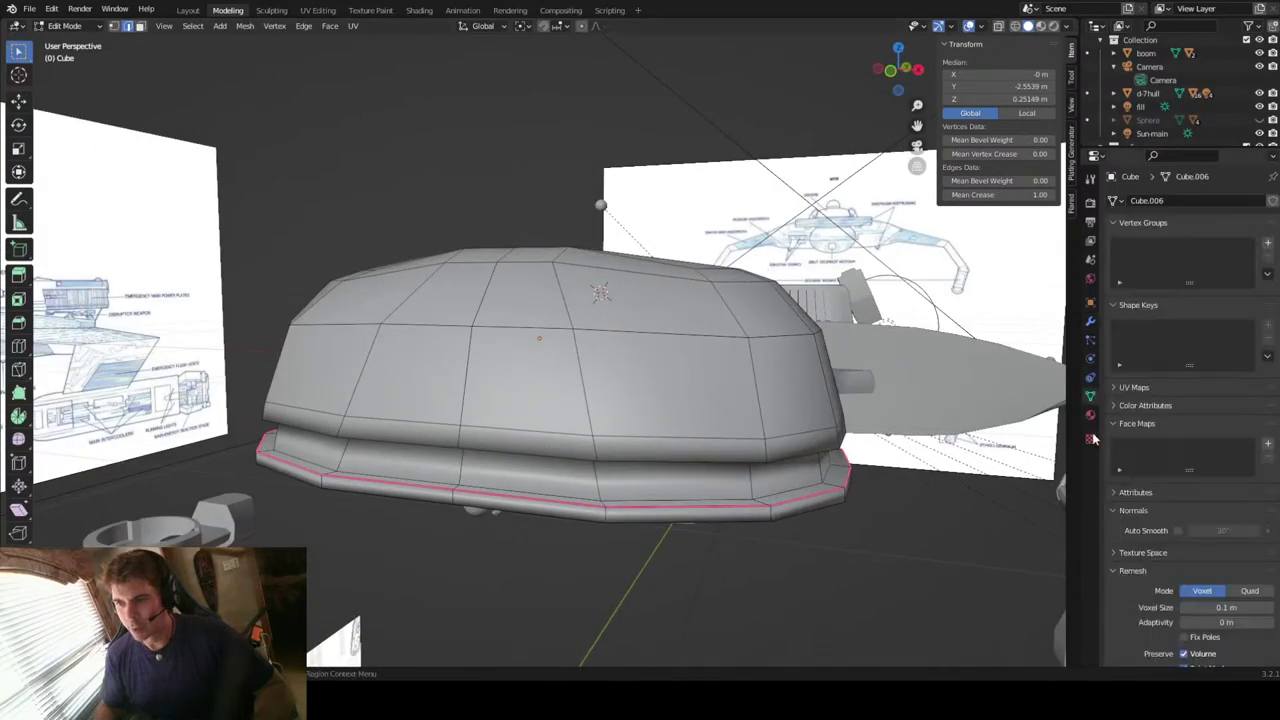
{"action": "left_click", "coordinate": [1178, 534]}
Step: Set the mean crease to 1 on the inner edge loop where the base flange meets the recessed band
{"action": "mouse_move", "coordinate": [717, 447]}
{"action": "middle_mouse_down"}
{"action": "mouse_move", "coordinate": [666, 409]}
{"action": "mouse_move", "coordinate": [540, 509]}
{"action": "middle_mouse_up"}
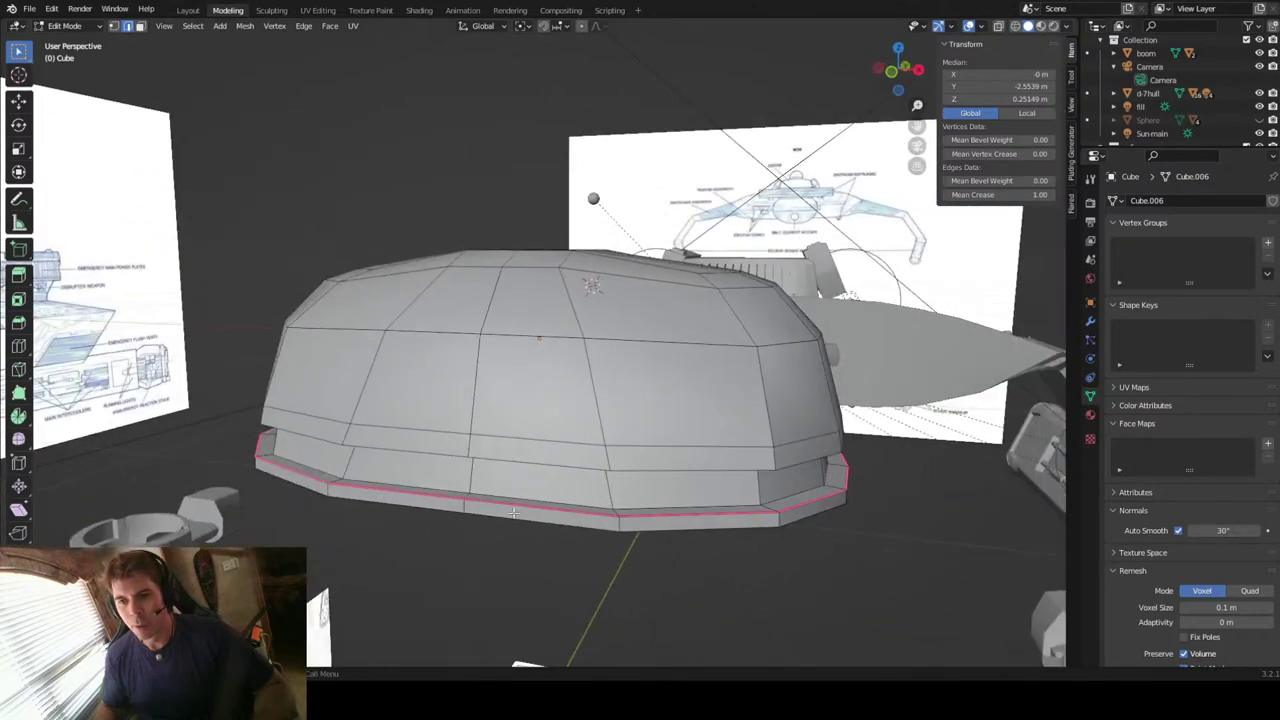
{"action": "left_click", "coordinate": [568, 487], "text": "alt"}
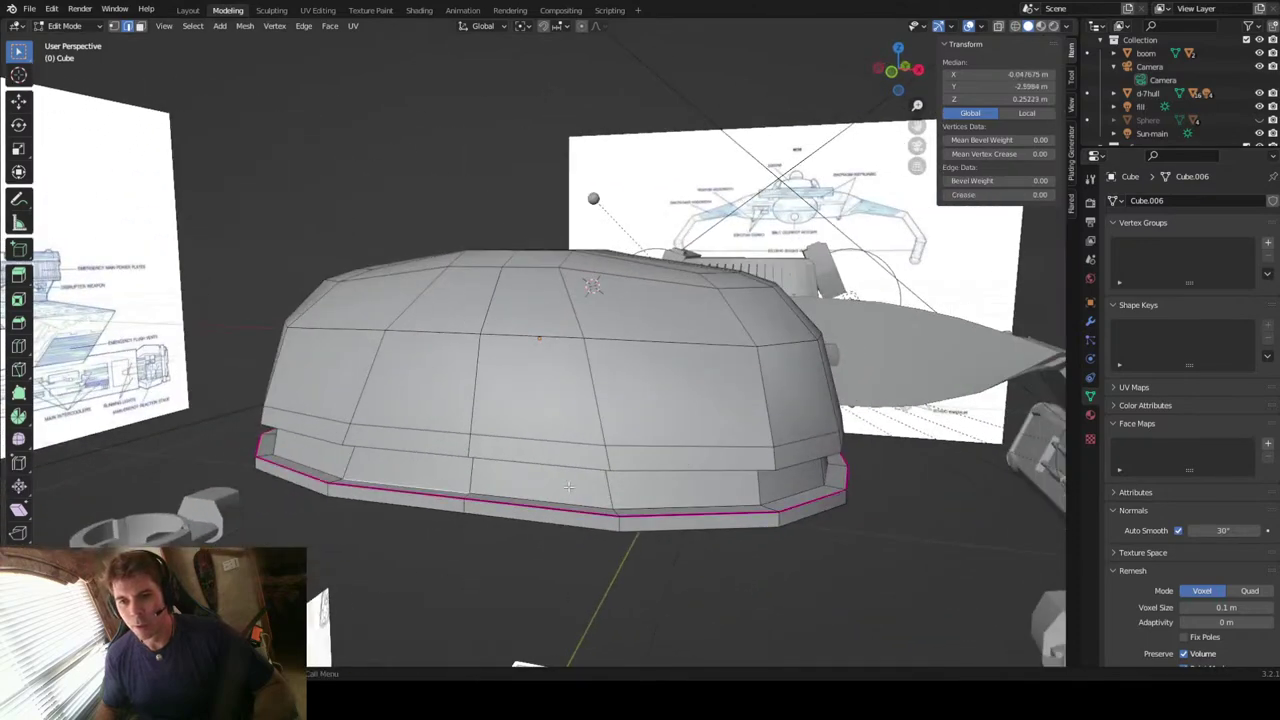
{"action": "left_click", "coordinate": [645, 506], "text": "alt+shift"}
{"action": "middle_click_drag", "start_coordinate": [645, 507], "coordinate": [530, 520]}
{"action": "right_click", "coordinate": [537, 521]}
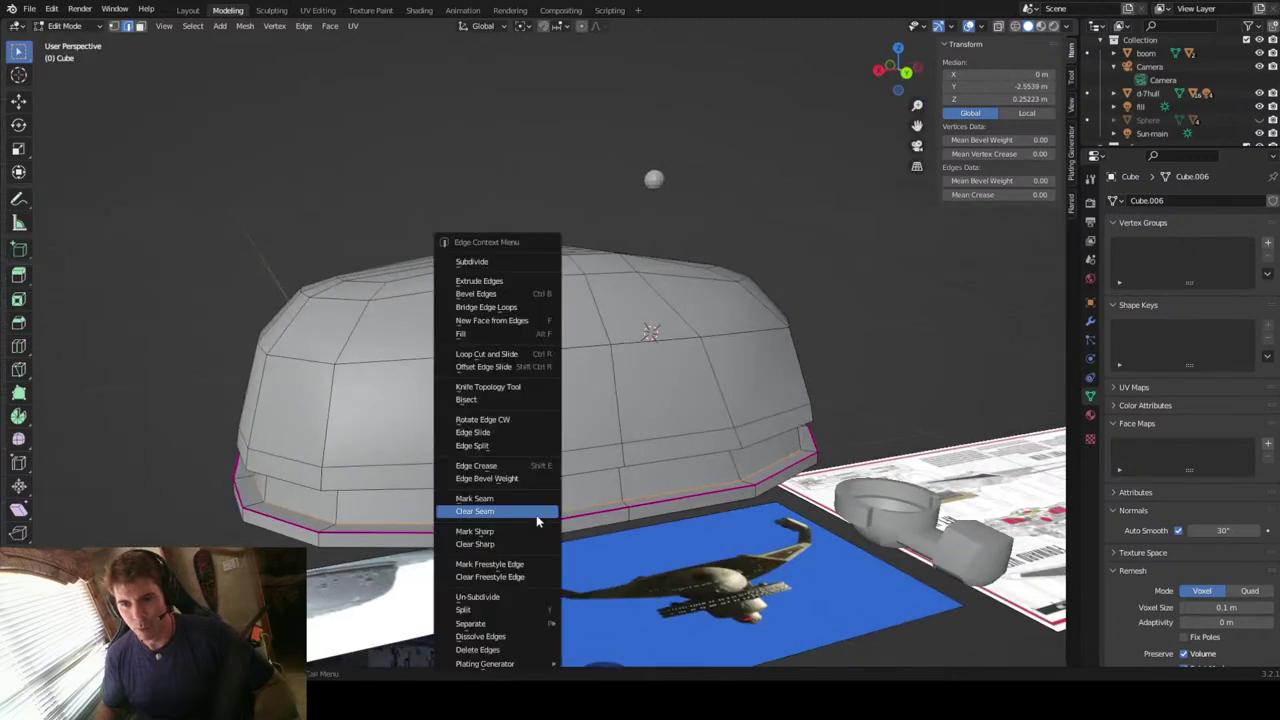
{"action": "left_click", "coordinate": [537, 515]}
{"action": "left_click", "coordinate": [1020, 195]}
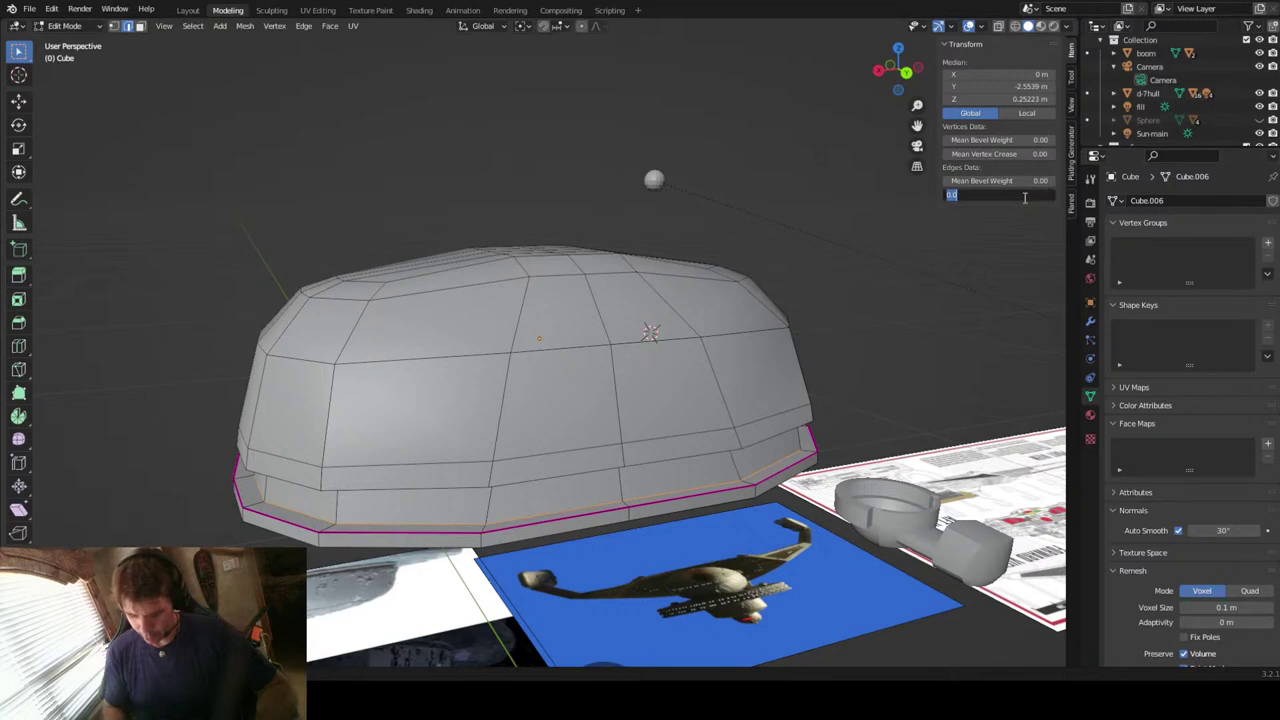
{"action": "type", "text": "1"}
{"action": "key", "text": "Return"}
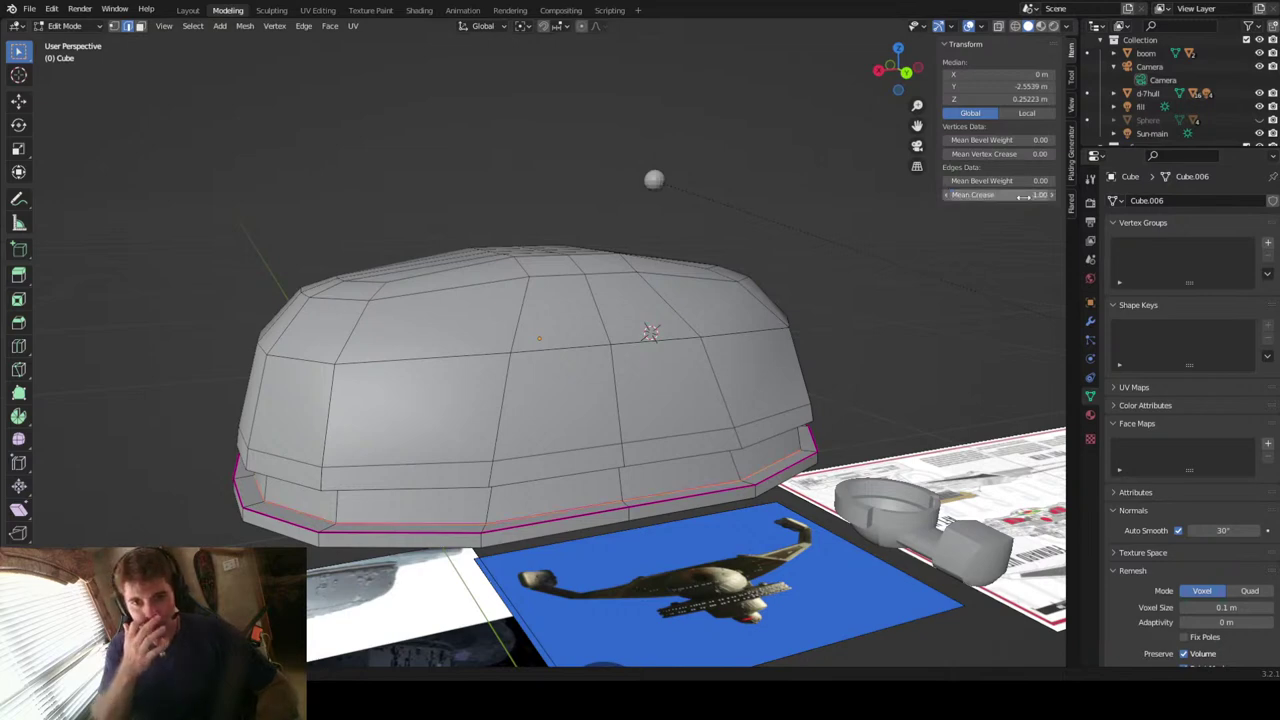
Step: Set the mean crease to 1 on the upper edge loop of the recessed band, under the dome's overhang
{"action": "middle_click_drag", "start_coordinate": [903, 354], "coordinate": [736, 380]}
{"action": "middle_click_drag", "start_coordinate": [615, 435], "coordinate": [764, 379]}
{"action": "left_click", "coordinate": [565, 316]}
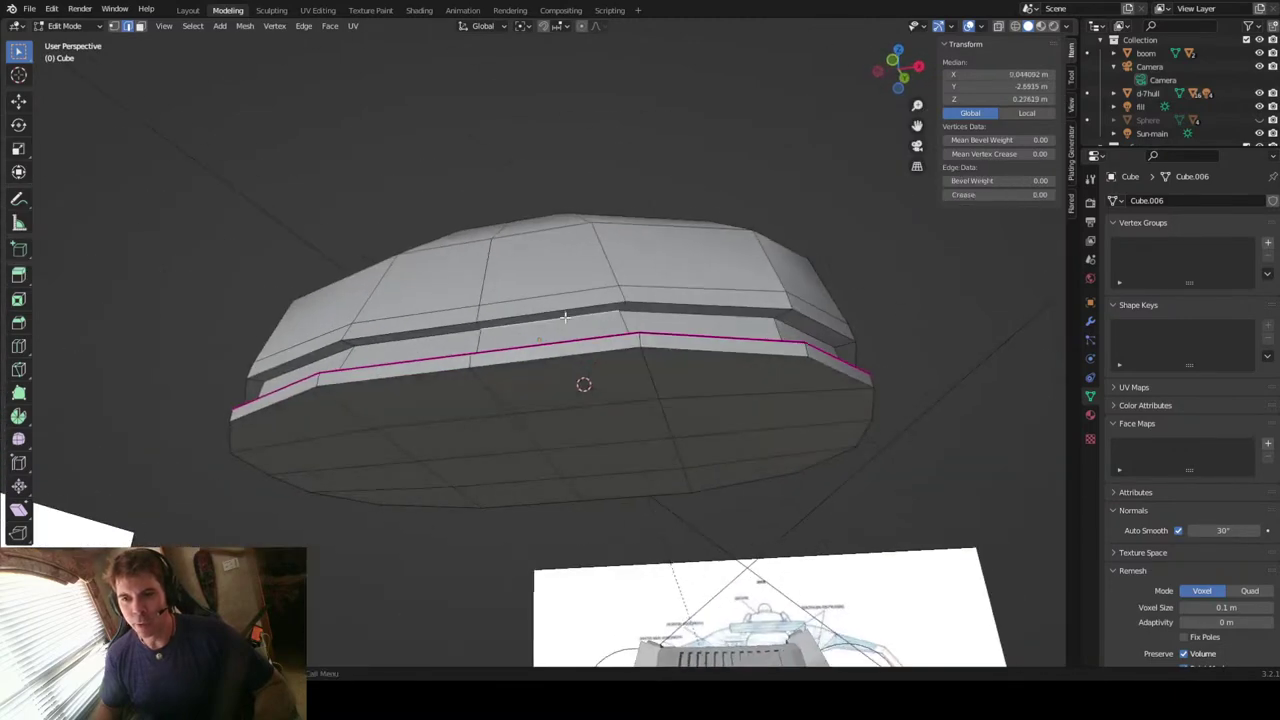
{"action": "left_click", "coordinate": [565, 316], "text": "alt"}
{"action": "middle_click_drag", "start_coordinate": [760, 366], "coordinate": [697, 376]}
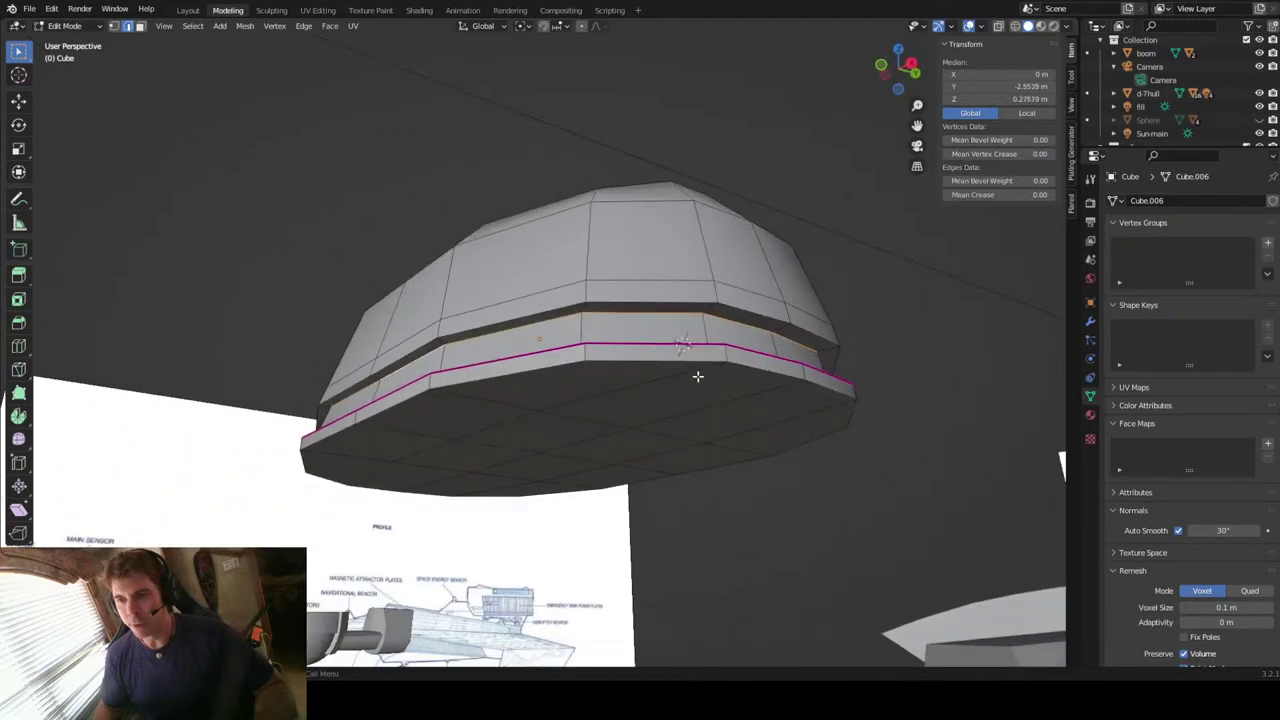
{"action": "left_click", "coordinate": [1022, 194]}
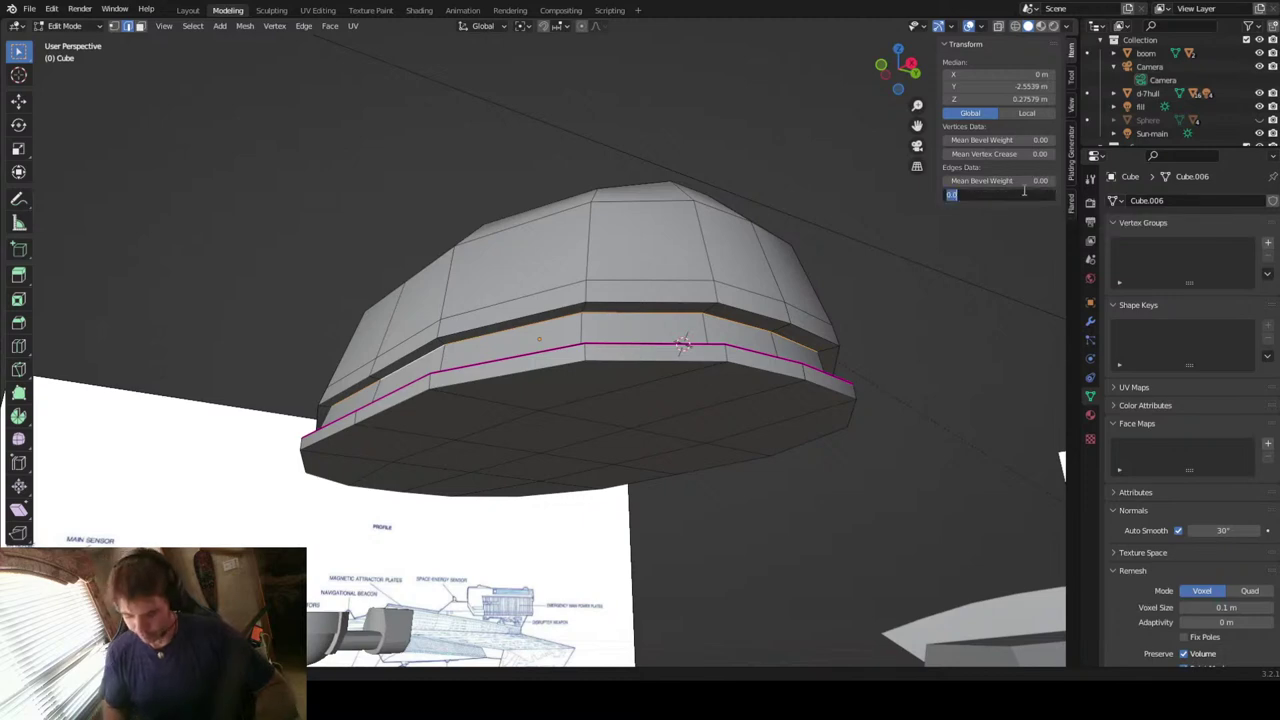
{"action": "type", "text": "1"}
{"action": "key", "text": "Return"}
Step: Set the mean crease to 1 on the dome's lower outer edge loop, just above the recessed band
{"action": "left_click", "coordinate": [651, 300]}
{"action": "left_click", "coordinate": [651, 300], "text": "alt"}
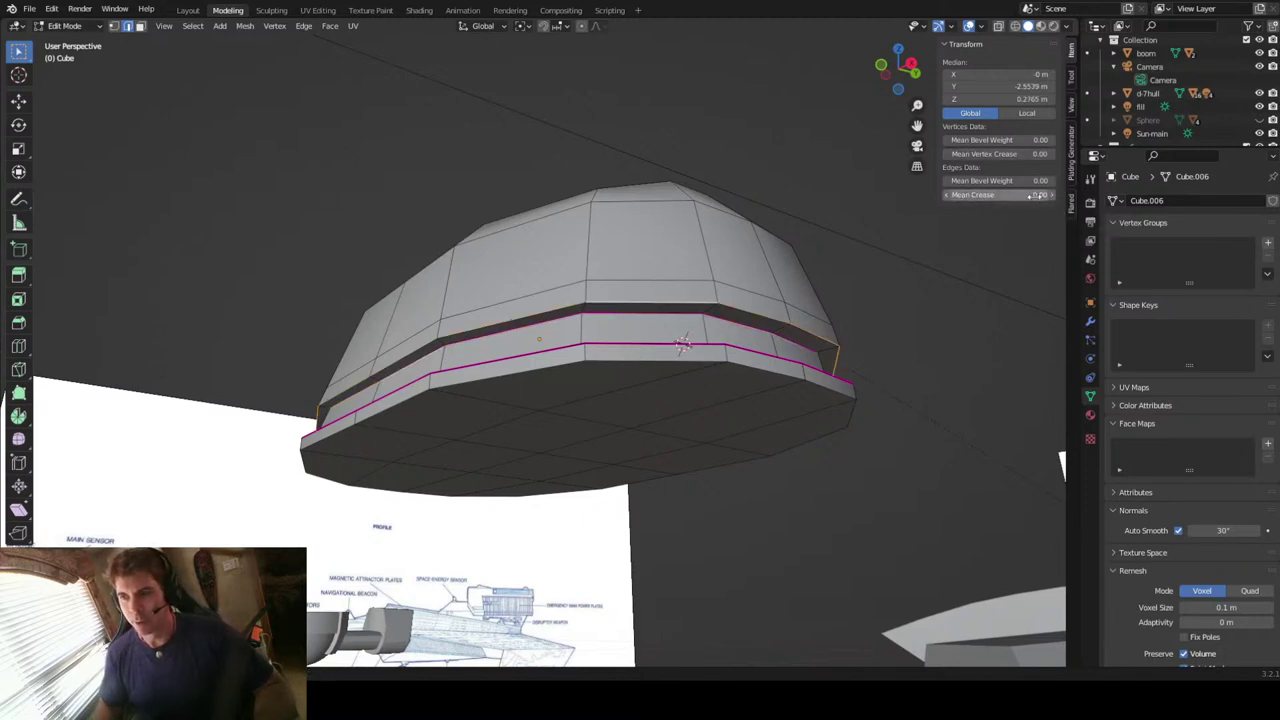
{"action": "left_click", "coordinate": [1000, 194]}
{"action": "type", "text": "1"}
{"action": "key", "text": "Return"}
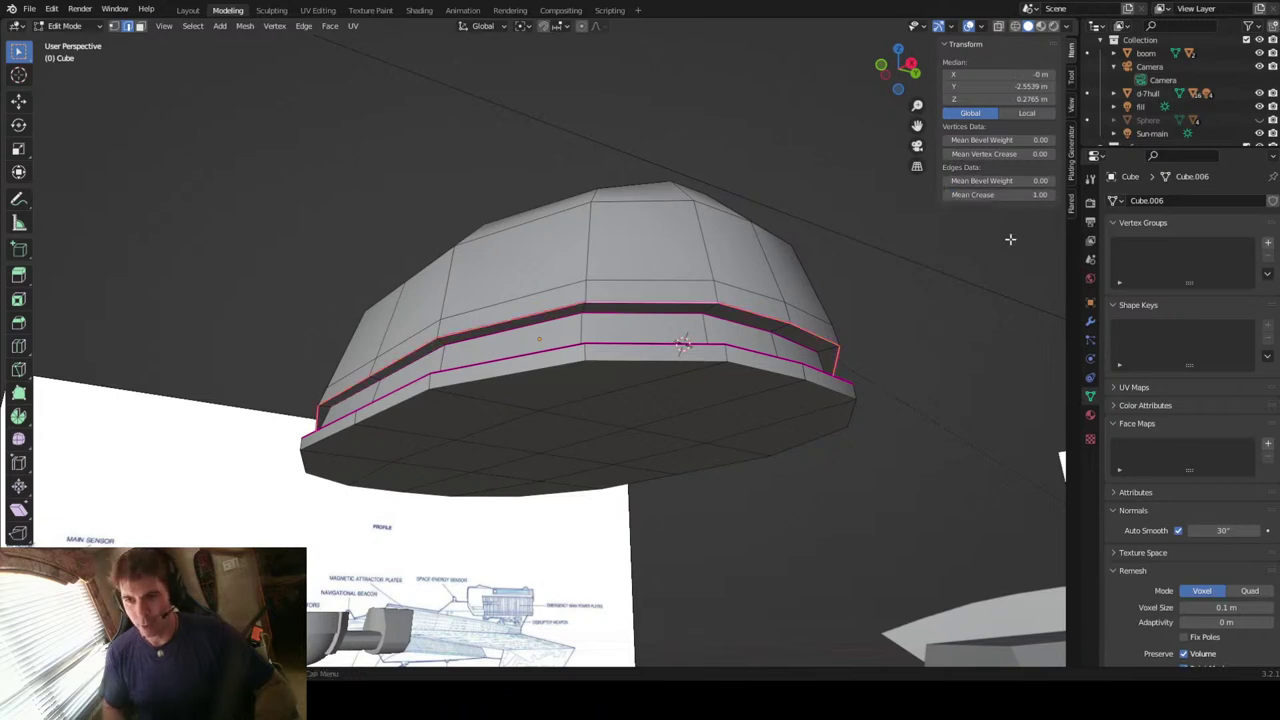
Step: Select the complete perimeter of the underside with shortest-path picks and set its mean crease to 1
{"action": "middle_click_drag", "start_coordinate": [473, 289], "coordinate": [524, 264]}
{"action": "left_click", "coordinate": [671, 291]}
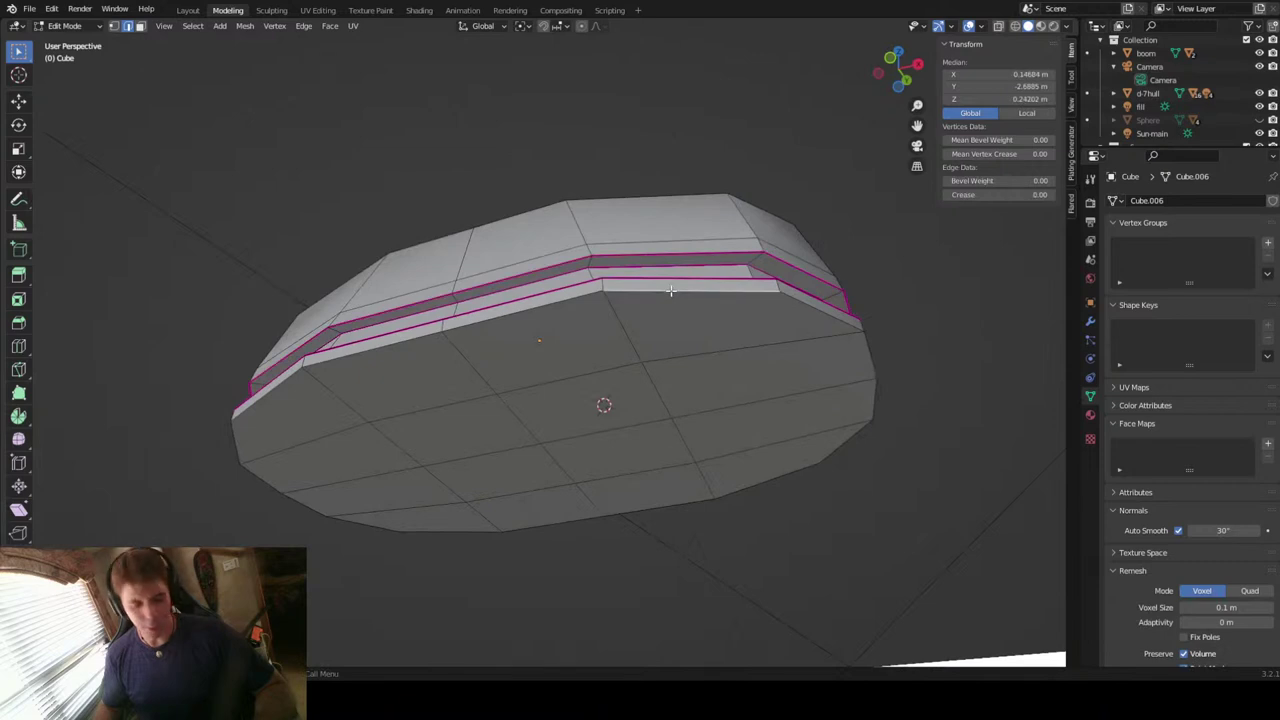
{"action": "left_click", "coordinate": [671, 291], "text": "alt"}
{"action": "middle_click_drag", "start_coordinate": [764, 347], "coordinate": [750, 272]}
{"action": "left_click", "coordinate": [712, 233], "text": "shift"}
{"action": "middle_click_drag", "start_coordinate": [648, 280], "coordinate": [717, 266]}
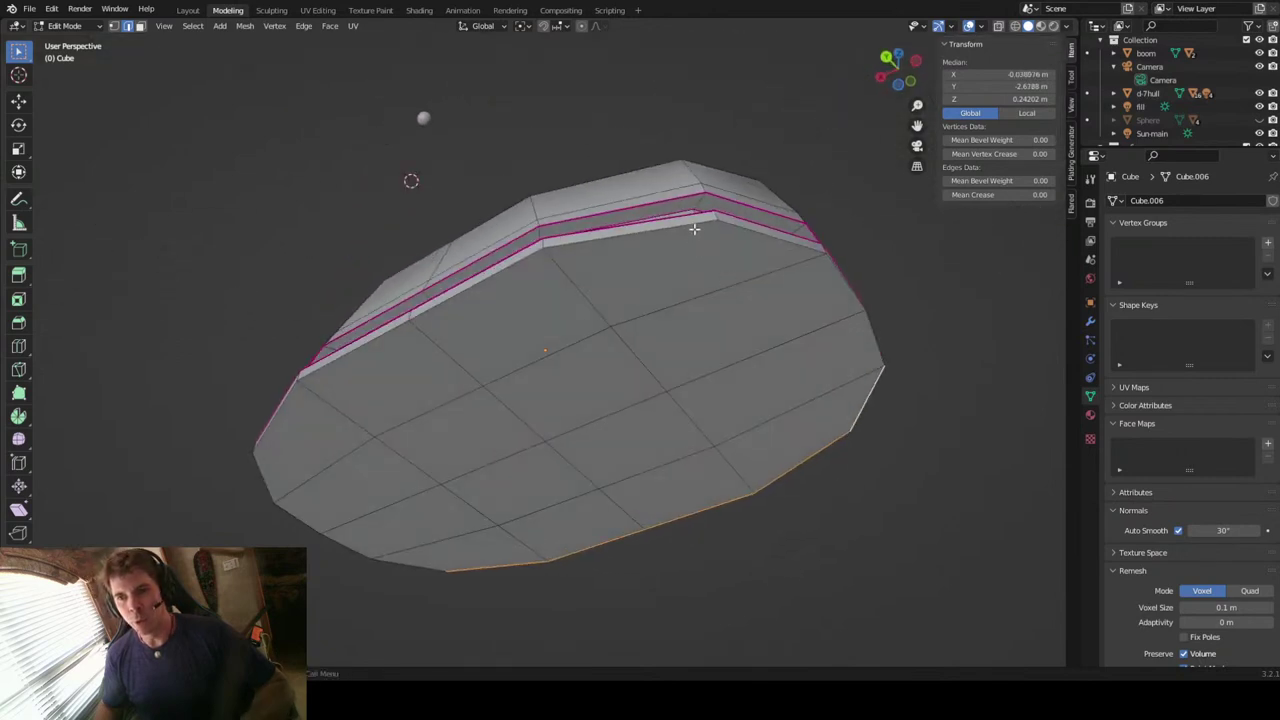
{"action": "left_click", "coordinate": [691, 223], "text": "ctrl"}
{"action": "middle_click_drag", "start_coordinate": [586, 321], "coordinate": [761, 343]}
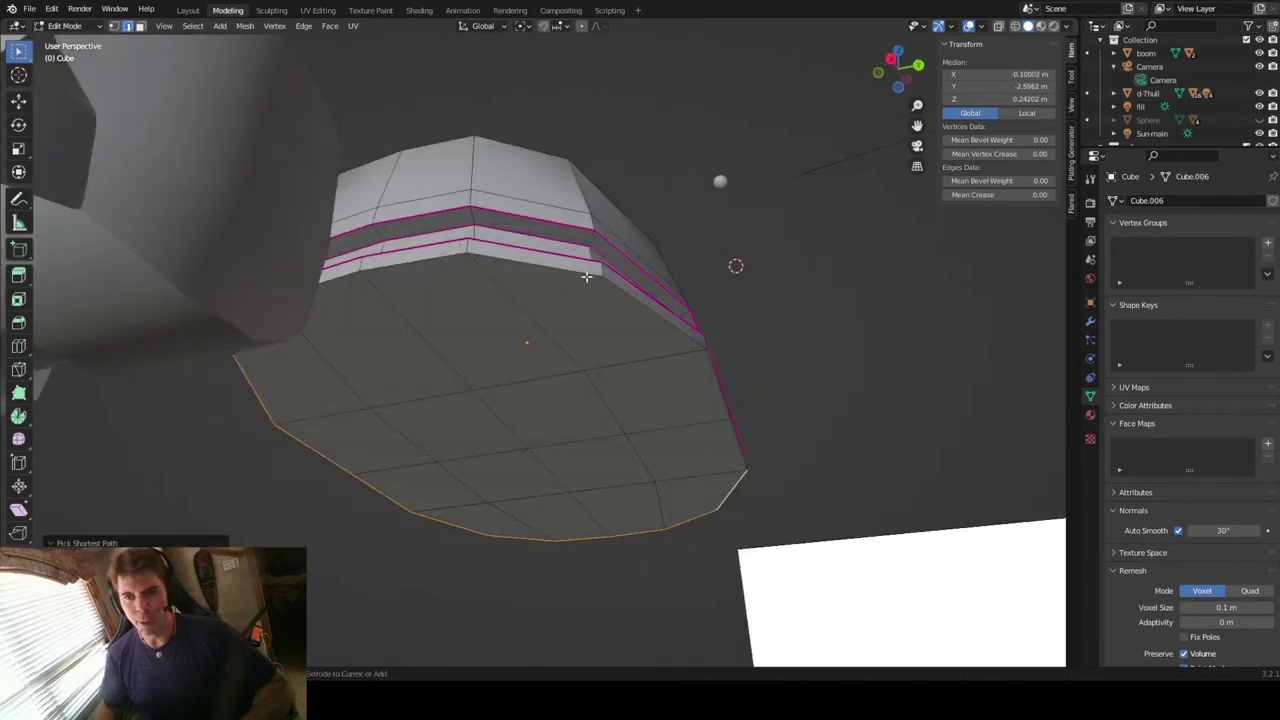
{"action": "middle_click_drag", "start_coordinate": [534, 349], "coordinate": [640, 300]}
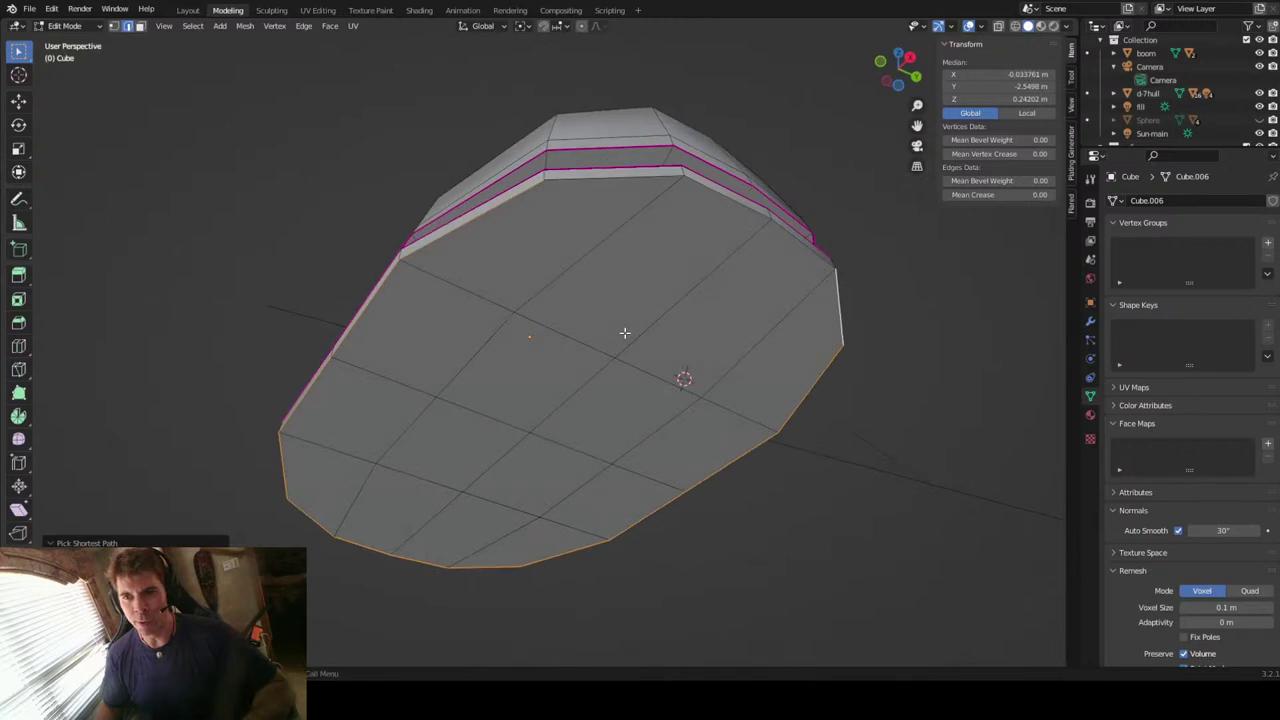
{"action": "left_click", "coordinate": [631, 178], "text": "shift"}
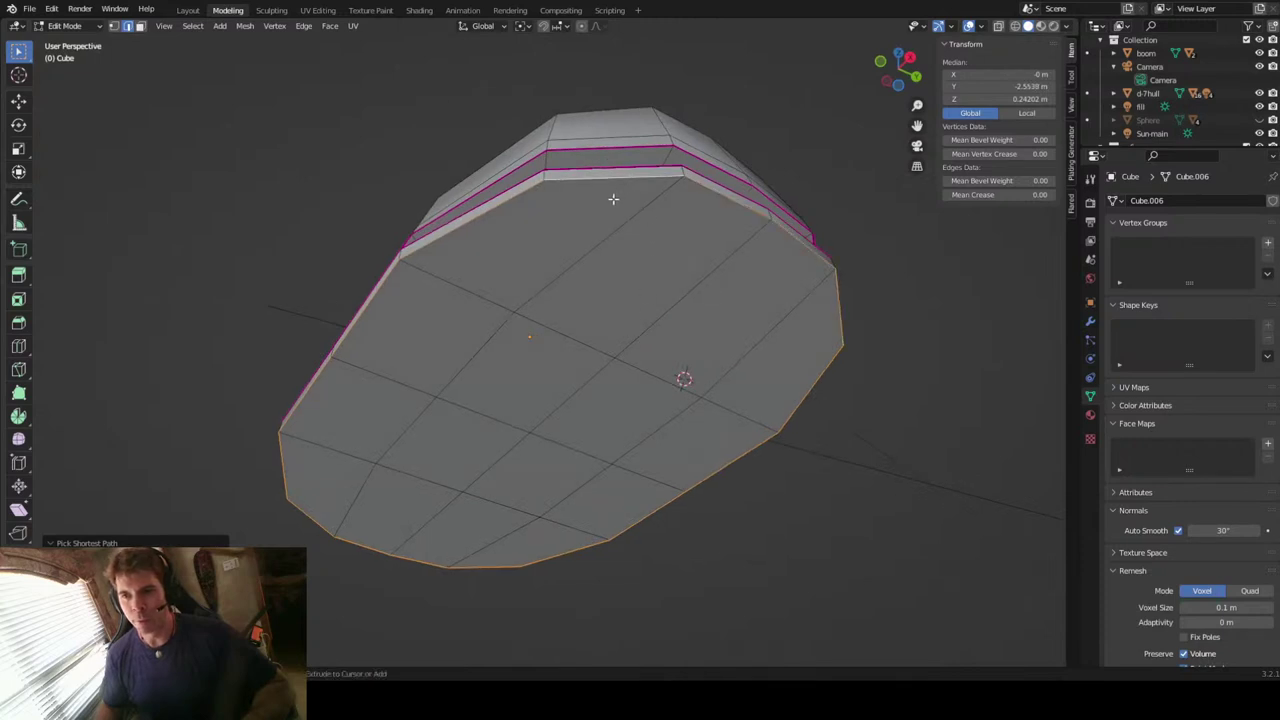
{"action": "middle_click_drag", "start_coordinate": [594, 410], "coordinate": [960, 360]}
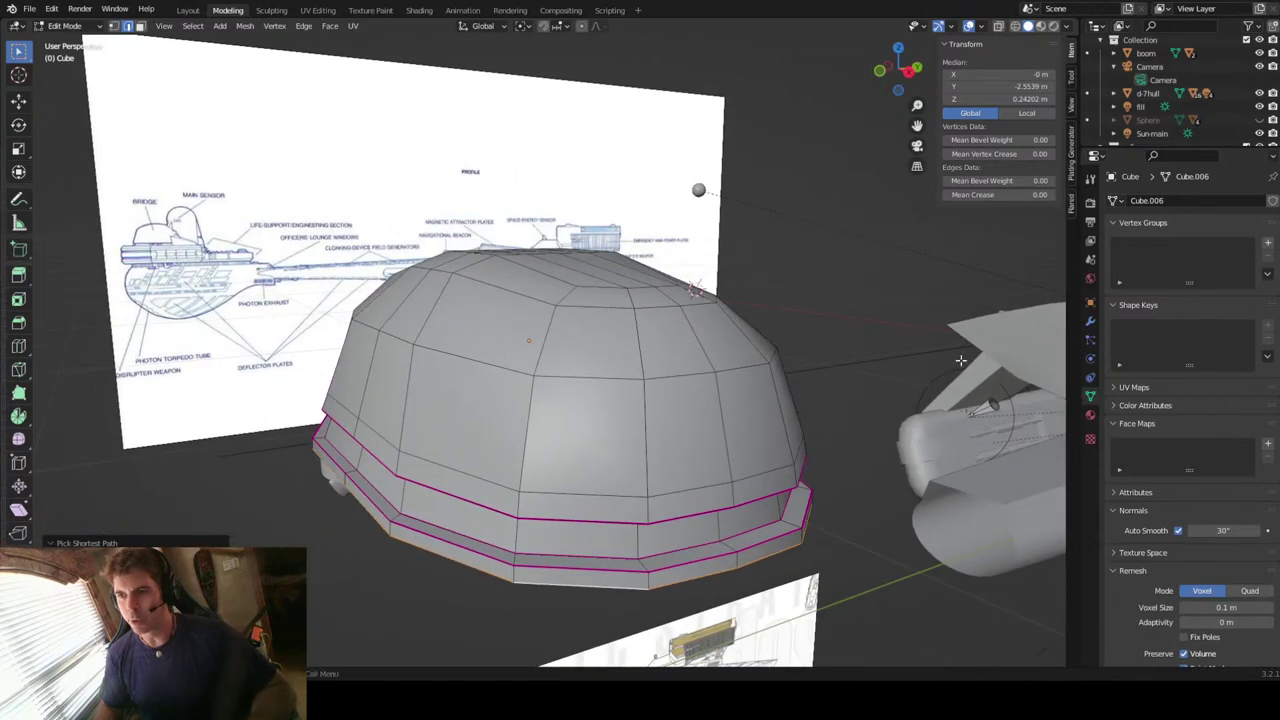
{"action": "left_click", "coordinate": [1010, 194]}
{"action": "type", "text": "1"}
{"action": "key", "text": "Return"}
{"action": "middle_click_drag", "start_coordinate": [660, 320], "coordinate": [645, 399]}
{"action": "middle_click_drag", "start_coordinate": [758, 410], "coordinate": [698, 376]}
{"action": "scroll", "coordinate": [717, 426], "scroll_direction": "down", "scroll_amount": 5}
{"action": "scroll", "coordinate": [706, 418], "scroll_direction": "up", "scroll_amount": 3}
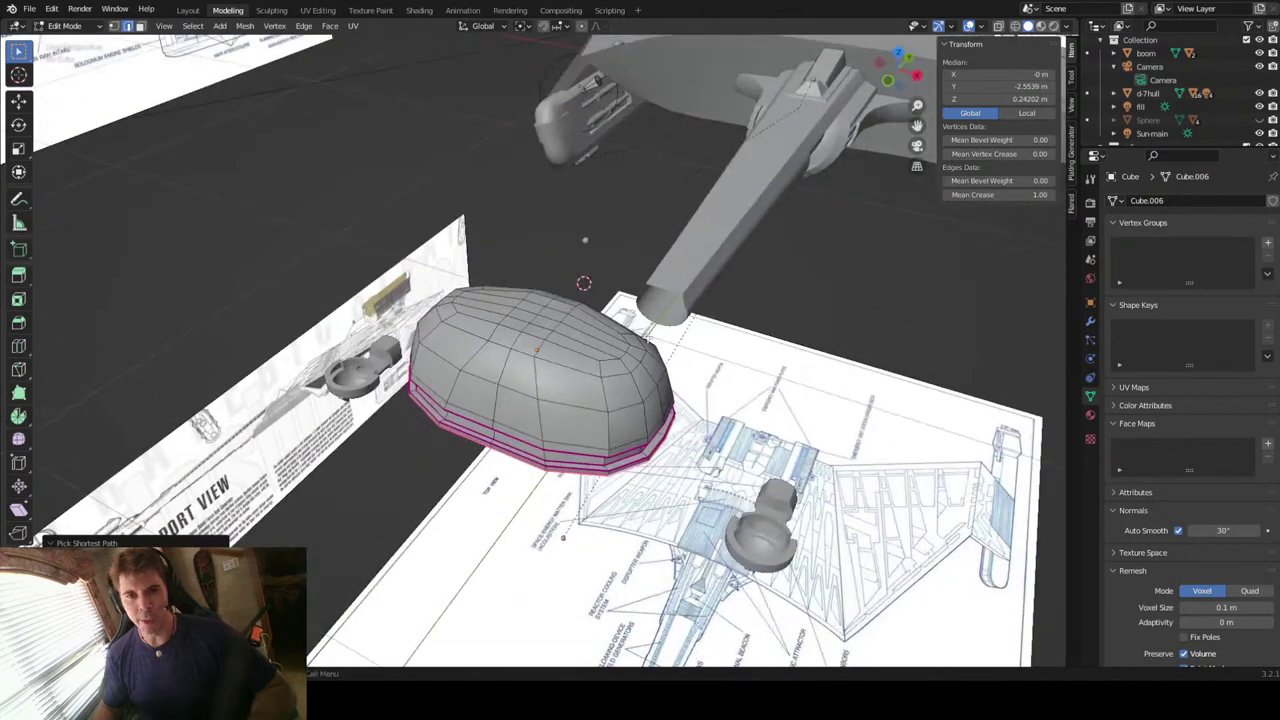
{"action": "scroll", "coordinate": [605, 306], "scroll_direction": "up", "scroll_amount": 2}
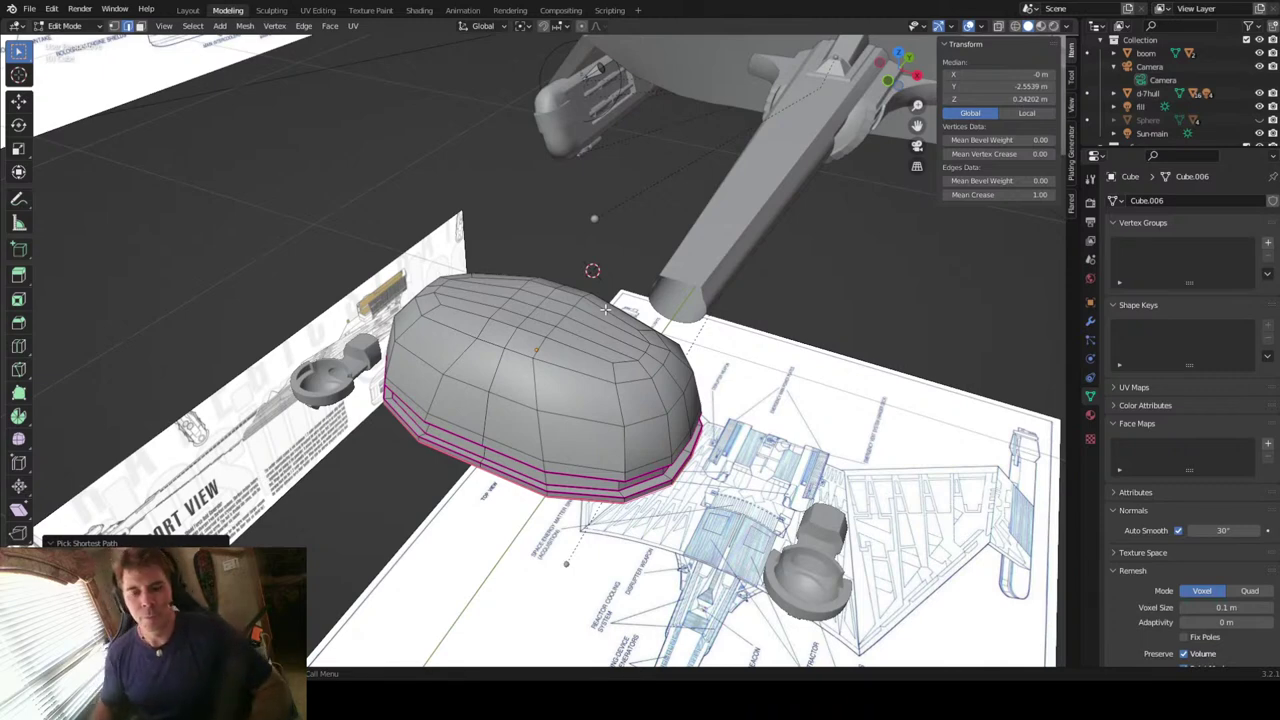
{"action": "scroll", "coordinate": [604, 309], "scroll_direction": "down", "scroll_amount": 10}
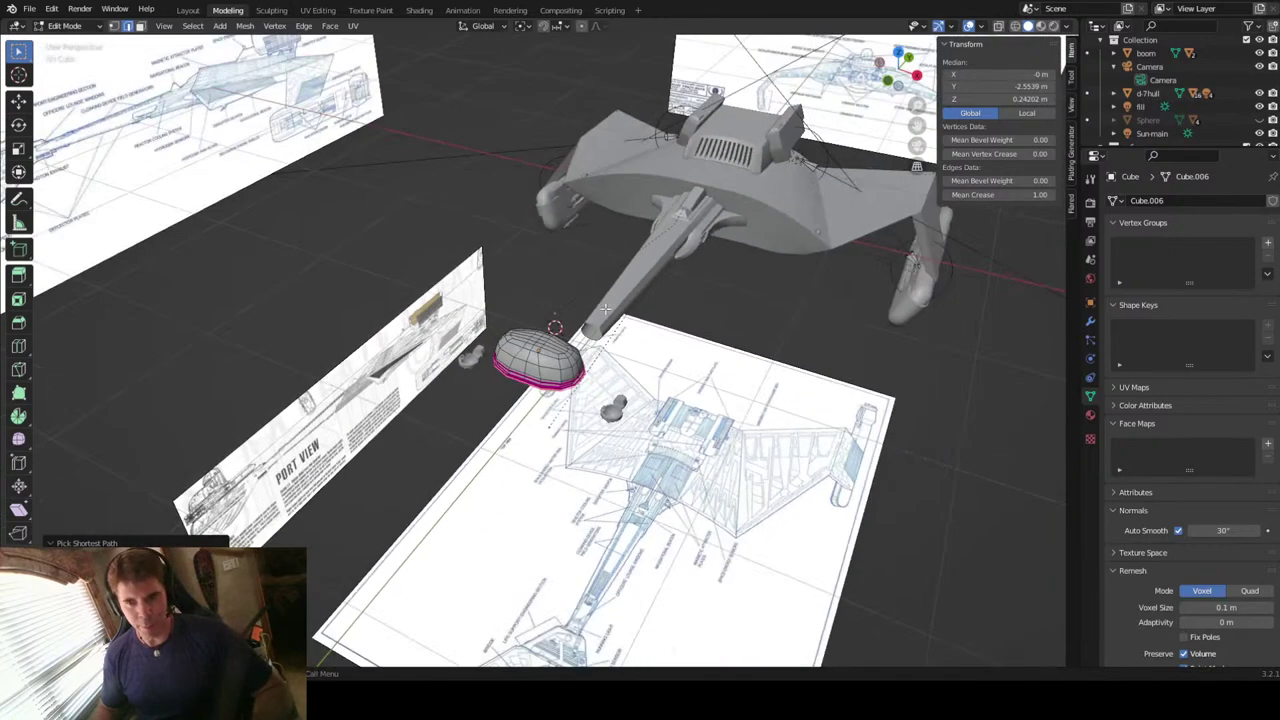
{"action": "scroll", "coordinate": [604, 309], "scroll_direction": "down", "scroll_amount": 4}
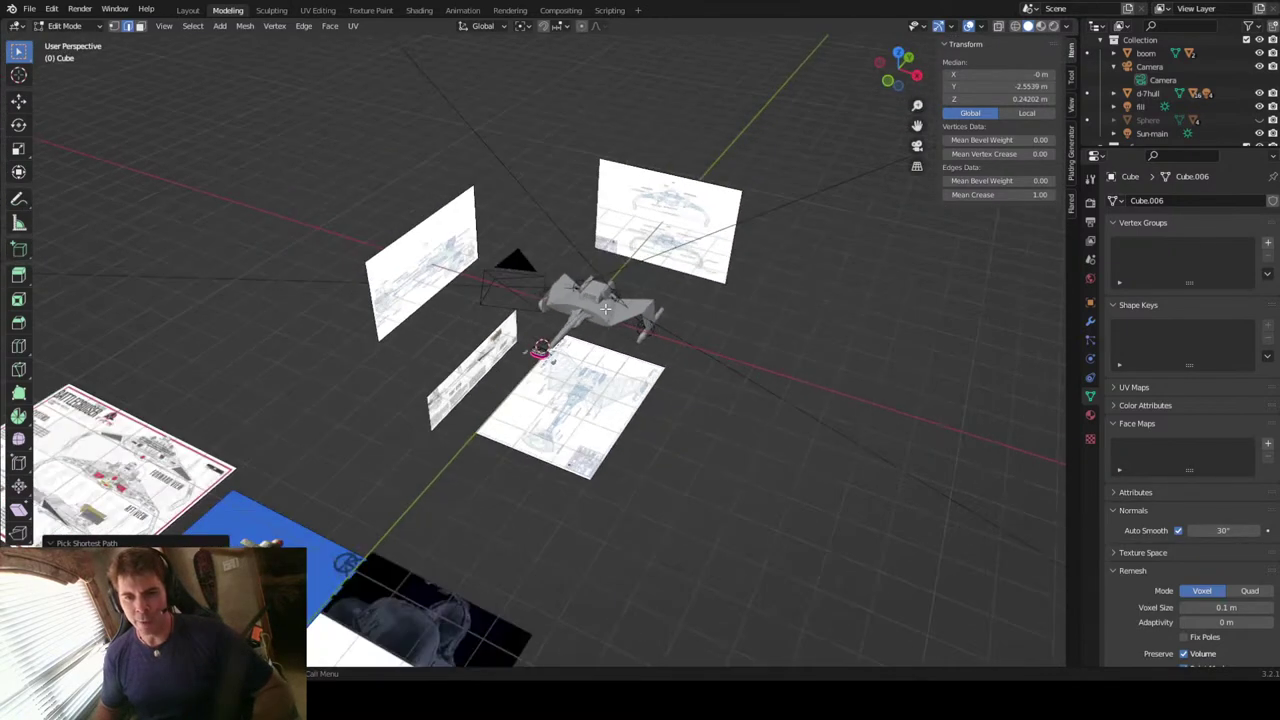
{"action": "scroll", "coordinate": [604, 309], "scroll_direction": "up", "scroll_amount": 8}
{"action": "scroll", "coordinate": [604, 309], "scroll_direction": "up", "scroll_amount": 2}
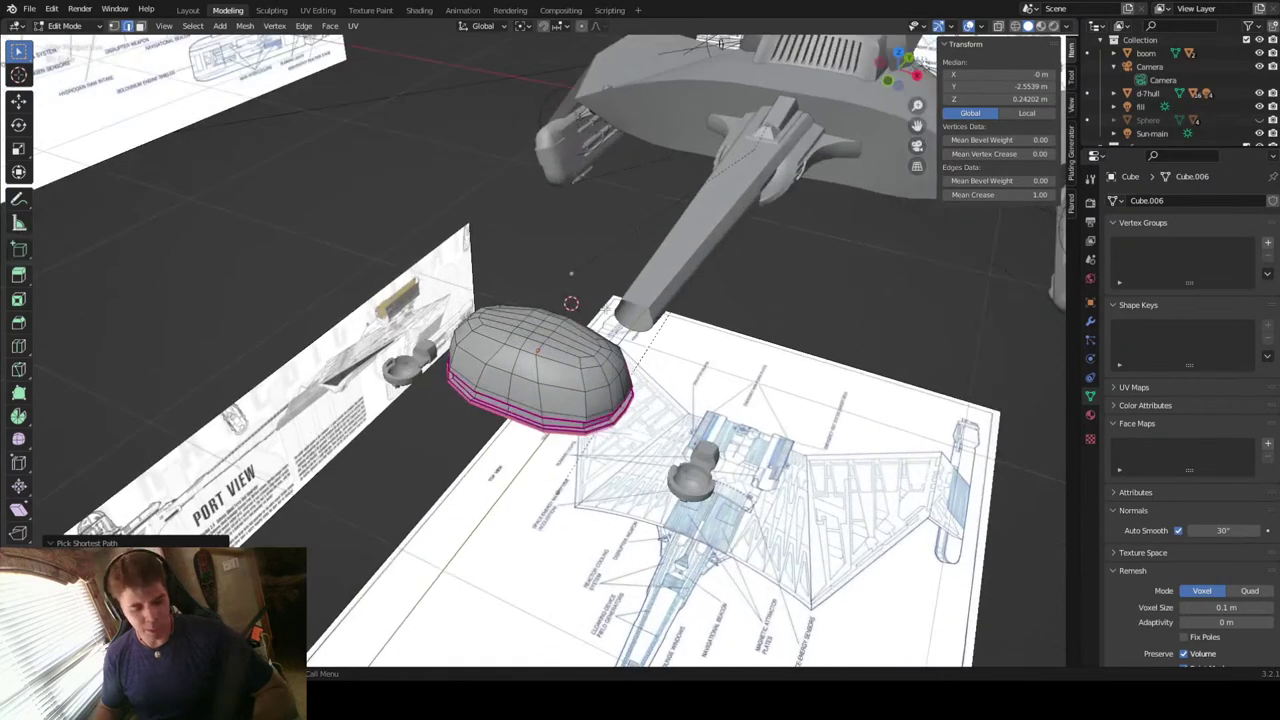
Step: Return to Object Mode and add a Subdivision Surface modifier to the bridge dome
{"action": "key", "text": "Tab"}
{"action": "scroll", "coordinate": [573, 322], "scroll_direction": "up", "scroll_amount": 3}
{"action": "middle_click_drag", "start_coordinate": [573, 322], "coordinate": [564, 356]}
{"action": "key", "text": "Tab"}
{"action": "mouse_move", "coordinate": [650, 369]}
{"action": "middle_mouse_down"}
{"action": "mouse_move", "coordinate": [610, 360]}
{"action": "mouse_move", "coordinate": [643, 364]}
{"action": "middle_mouse_up"}
{"action": "key", "text": "Tab"}
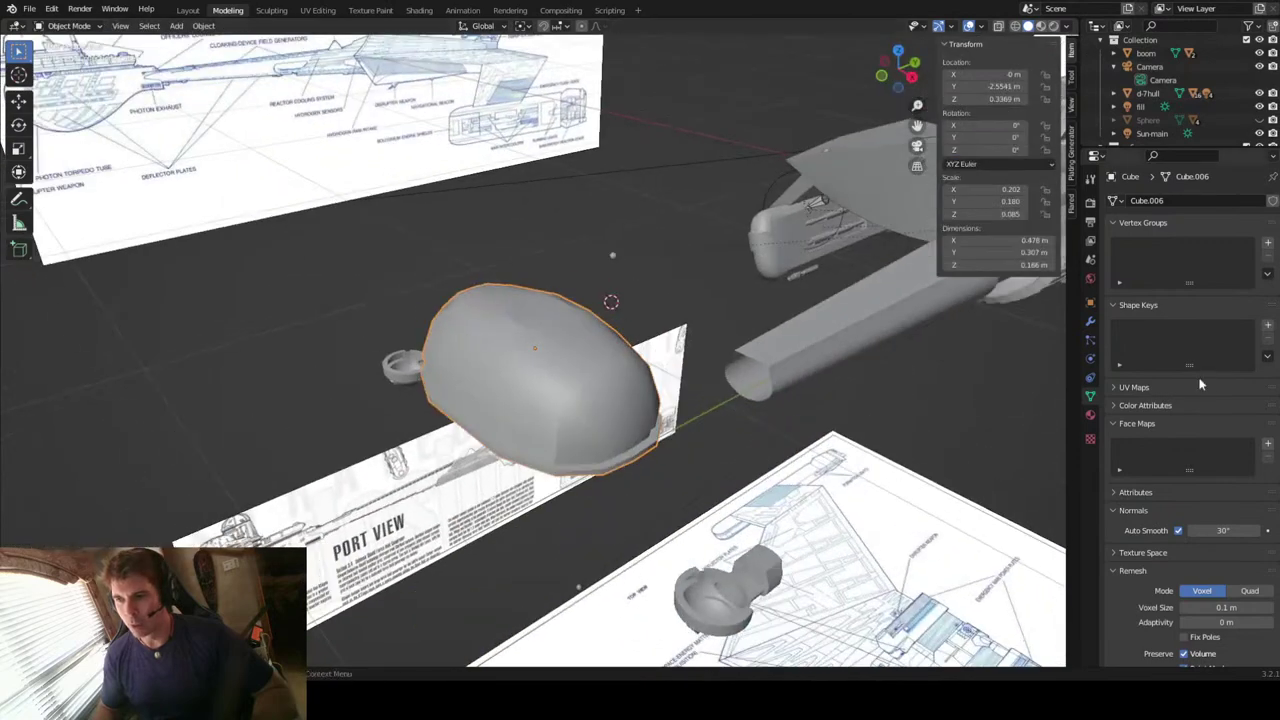
{"action": "left_click", "coordinate": [1089, 321]}
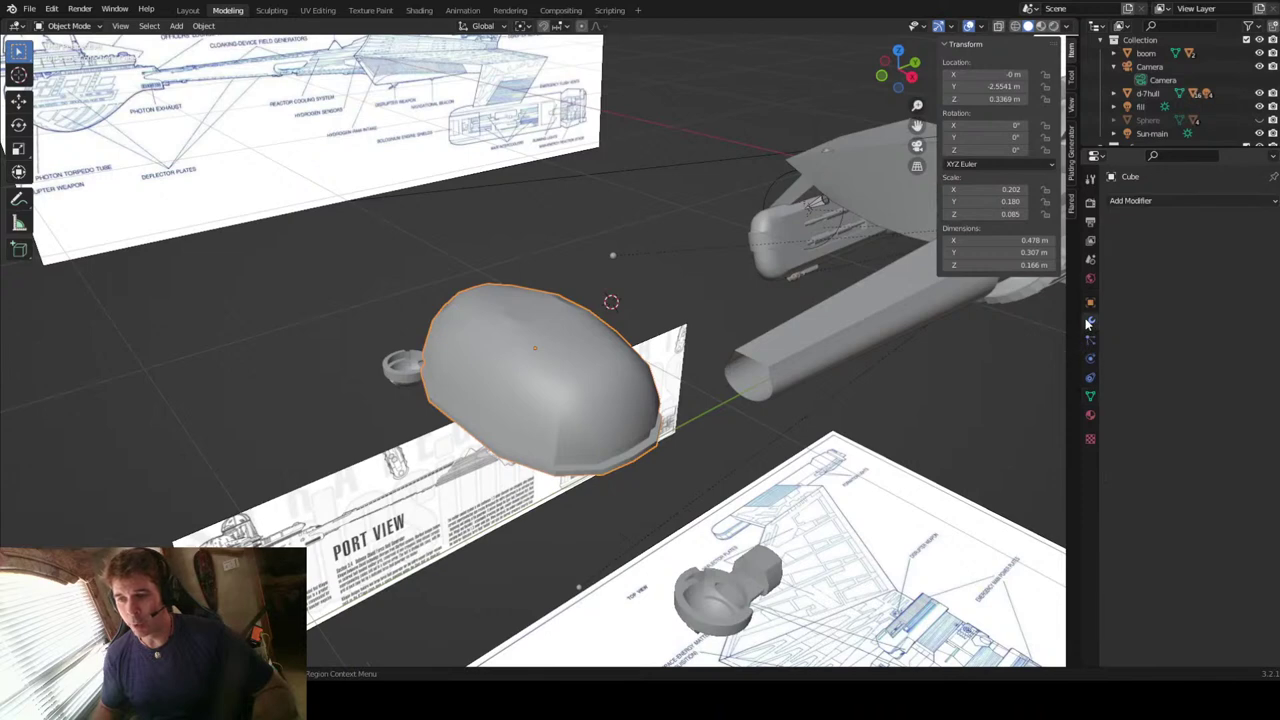
{"action": "left_click", "coordinate": [1091, 242]}
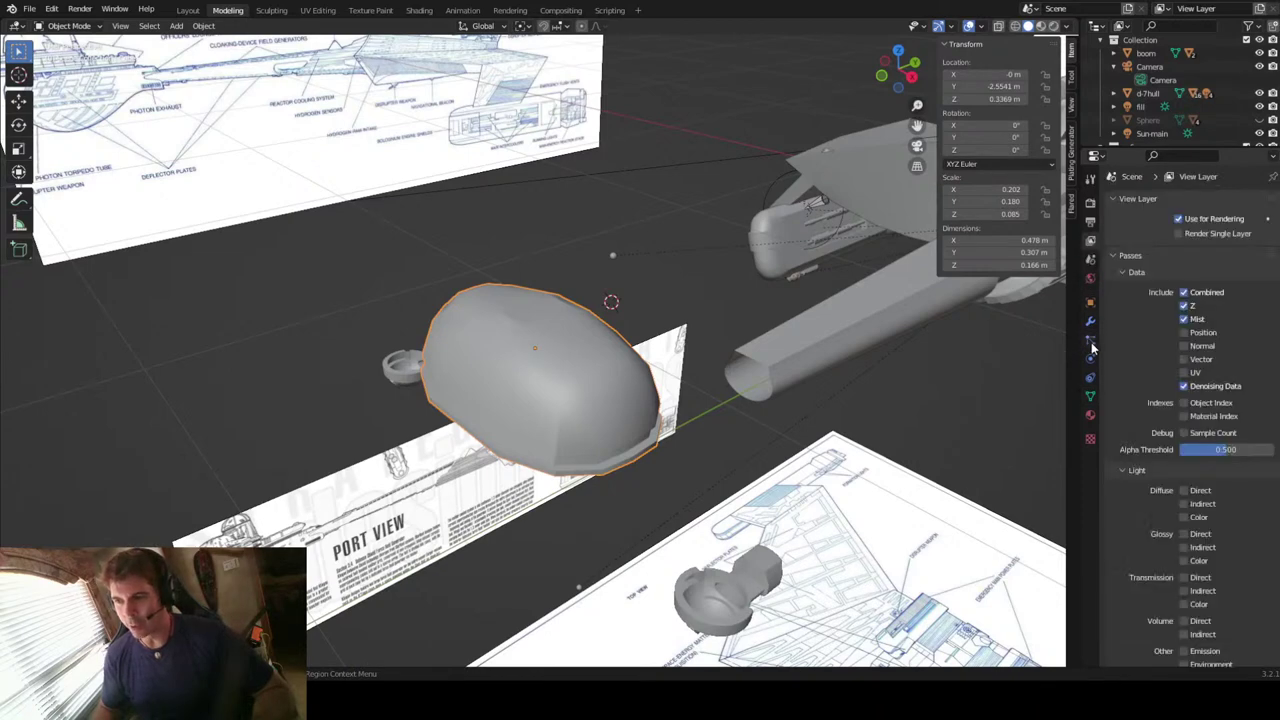
{"action": "left_click", "coordinate": [1094, 222]}
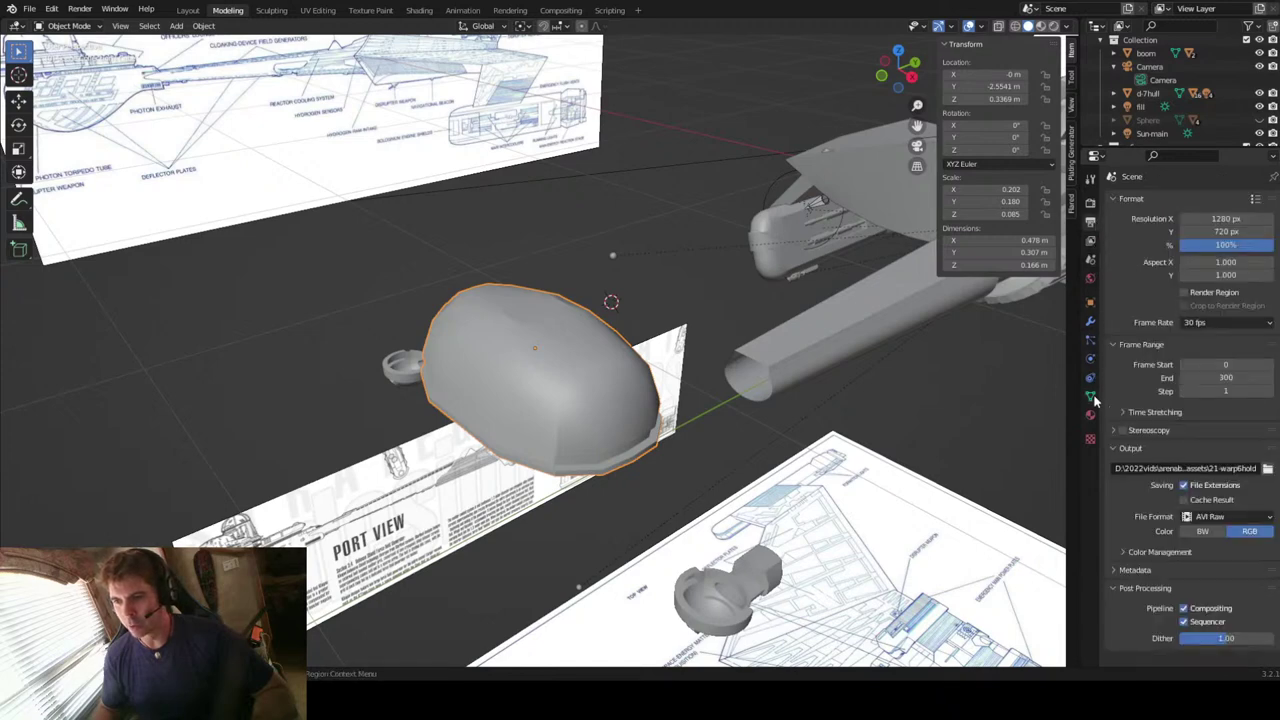
{"action": "left_click", "coordinate": [1091, 397]}
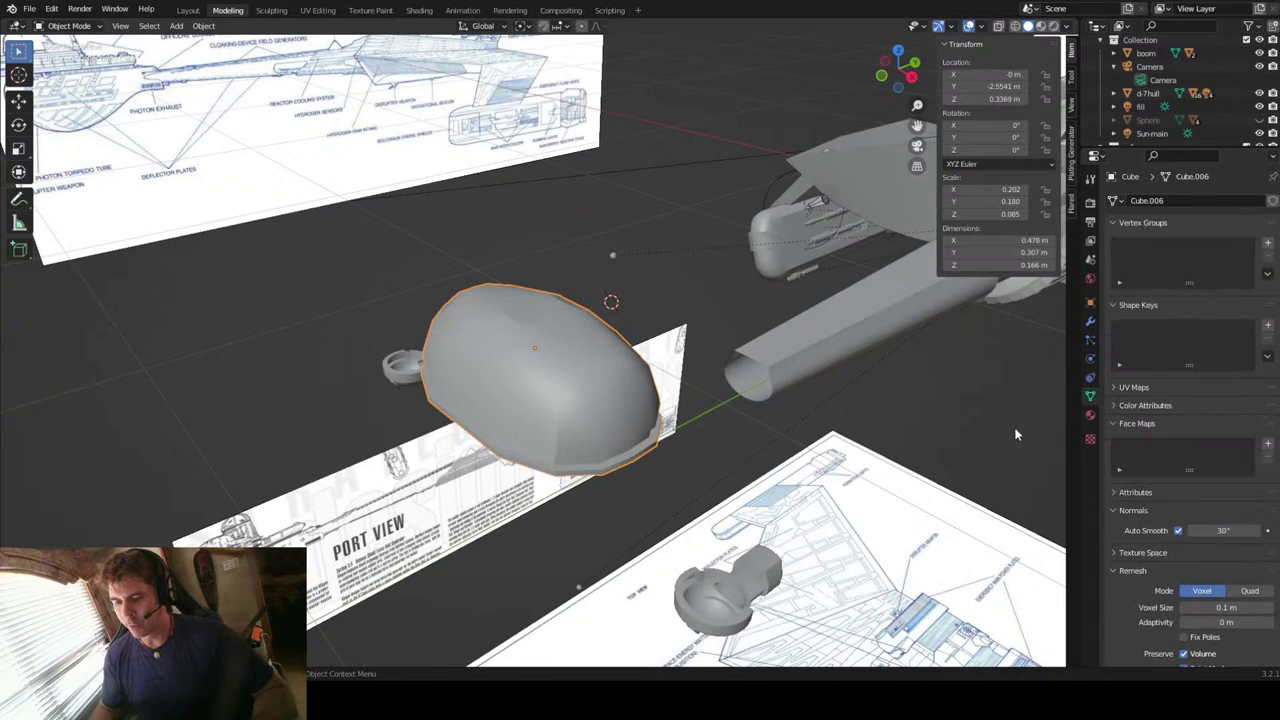
{"action": "left_click", "coordinate": [1090, 320]}
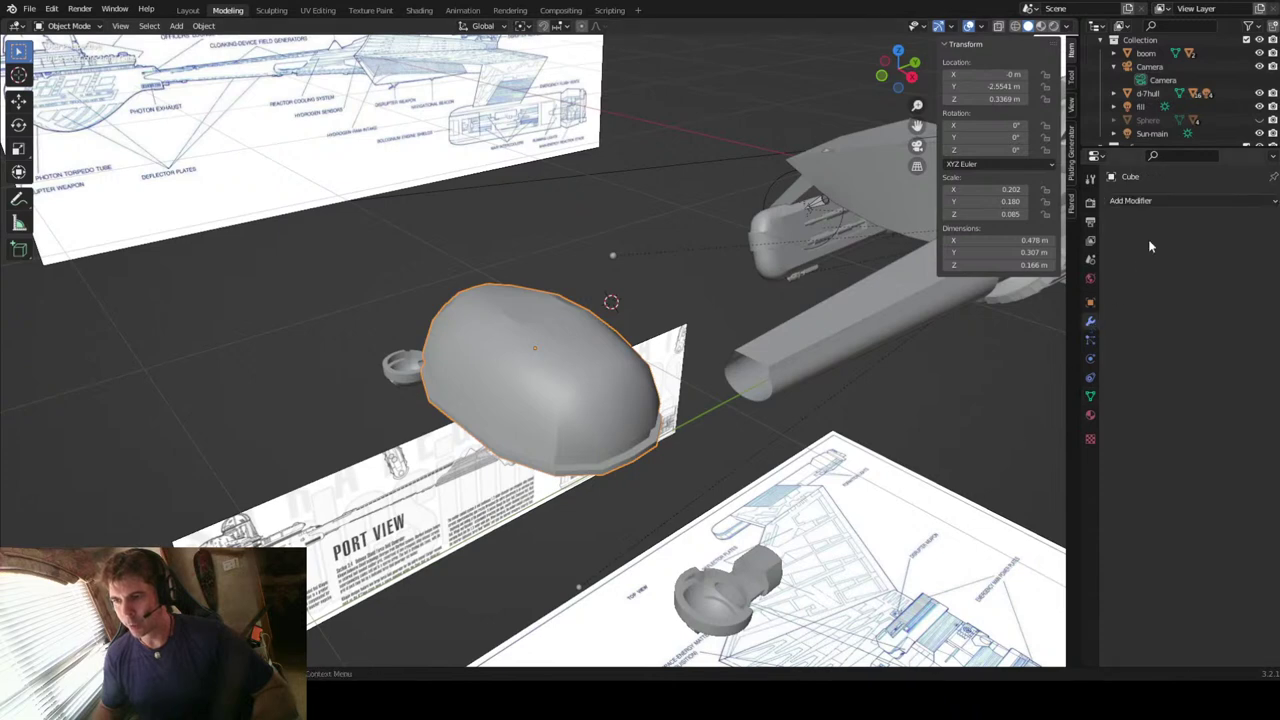
{"action": "middle_click_drag", "start_coordinate": [495, 401], "coordinate": [717, 277]}
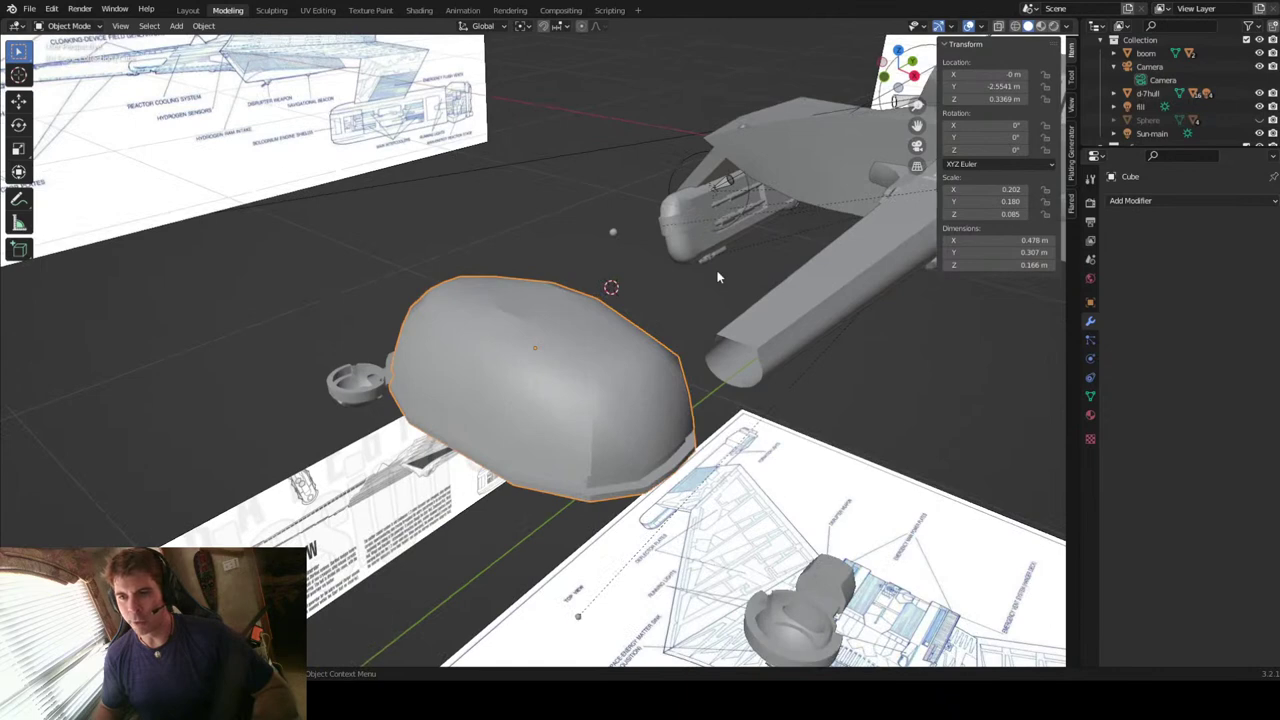
{"action": "left_click", "coordinate": [1206, 201]}
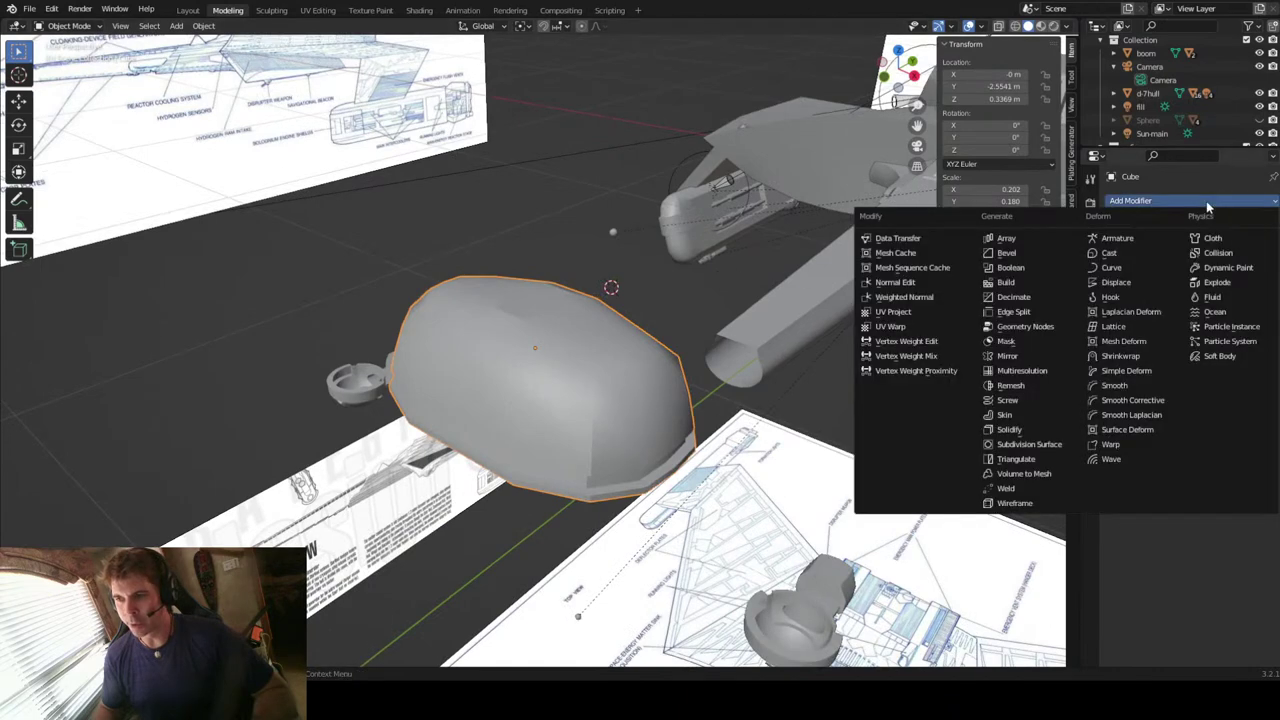
{"action": "left_click", "coordinate": [1030, 445]}
Step: Compare the subdivided dome with its creased edit cage and inspect its smoothed shape in Object Mode
{"action": "mouse_move", "coordinate": [476, 411]}
{"action": "middle_mouse_down"}
{"action": "mouse_move", "coordinate": [626, 368]}
{"action": "mouse_move", "coordinate": [559, 341]}
{"action": "mouse_move", "coordinate": [503, 415]}
{"action": "mouse_move", "coordinate": [529, 412]}
{"action": "mouse_move", "coordinate": [499, 413]}
{"action": "middle_mouse_up"}
{"action": "key", "text": "Tab"}
{"action": "key", "text": "Tab"}
{"action": "key", "text": "Tab"}
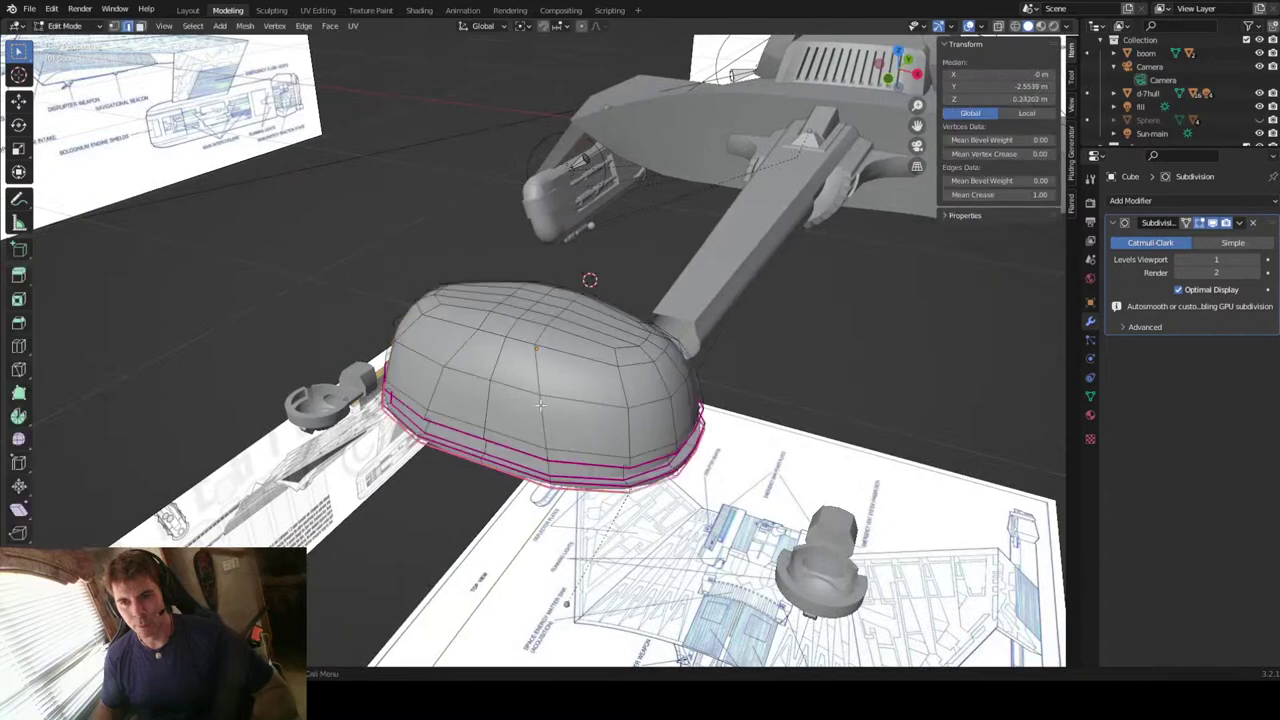
{"action": "key", "text": "Tab"}
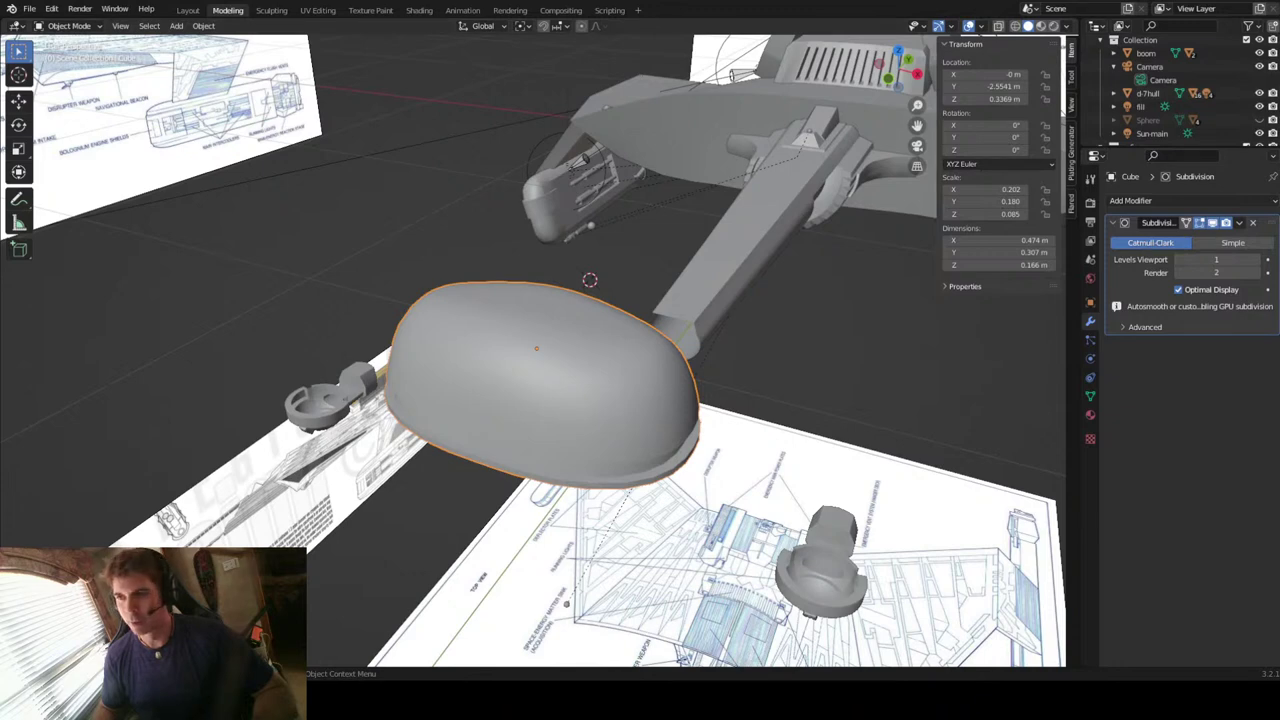
{"action": "mouse_move", "coordinate": [720, 400]}
{"action": "middle_mouse_down"}
{"action": "mouse_move", "coordinate": [740, 332]}
{"action": "mouse_move", "coordinate": [681, 334]}
{"action": "mouse_move", "coordinate": [711, 284]}
{"action": "mouse_move", "coordinate": [652, 346]}
{"action": "mouse_move", "coordinate": [737, 380]}
{"action": "mouse_move", "coordinate": [660, 386]}
{"action": "mouse_move", "coordinate": [749, 391]}
{"action": "mouse_move", "coordinate": [652, 388]}
{"action": "mouse_move", "coordinate": [736, 389]}
{"action": "mouse_move", "coordinate": [749, 360]}
{"action": "mouse_move", "coordinate": [715, 381]}
{"action": "middle_mouse_up"}
{"action": "scroll", "coordinate": [656, 354], "scroll_direction": "down", "scroll_amount": 2}
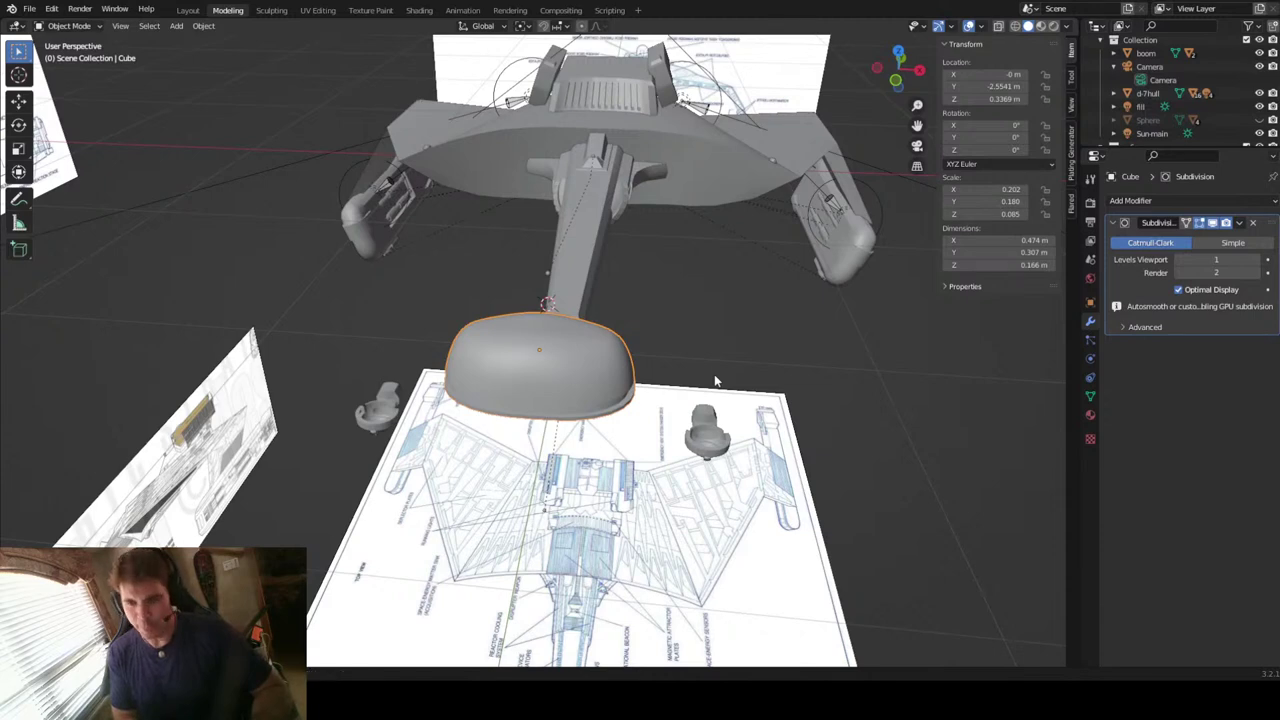
Step: Unhide the ship's head and check the dome against the bridge outline on the profile blueprint in side X-ray view
{"action": "key", "text": "alt+h"}
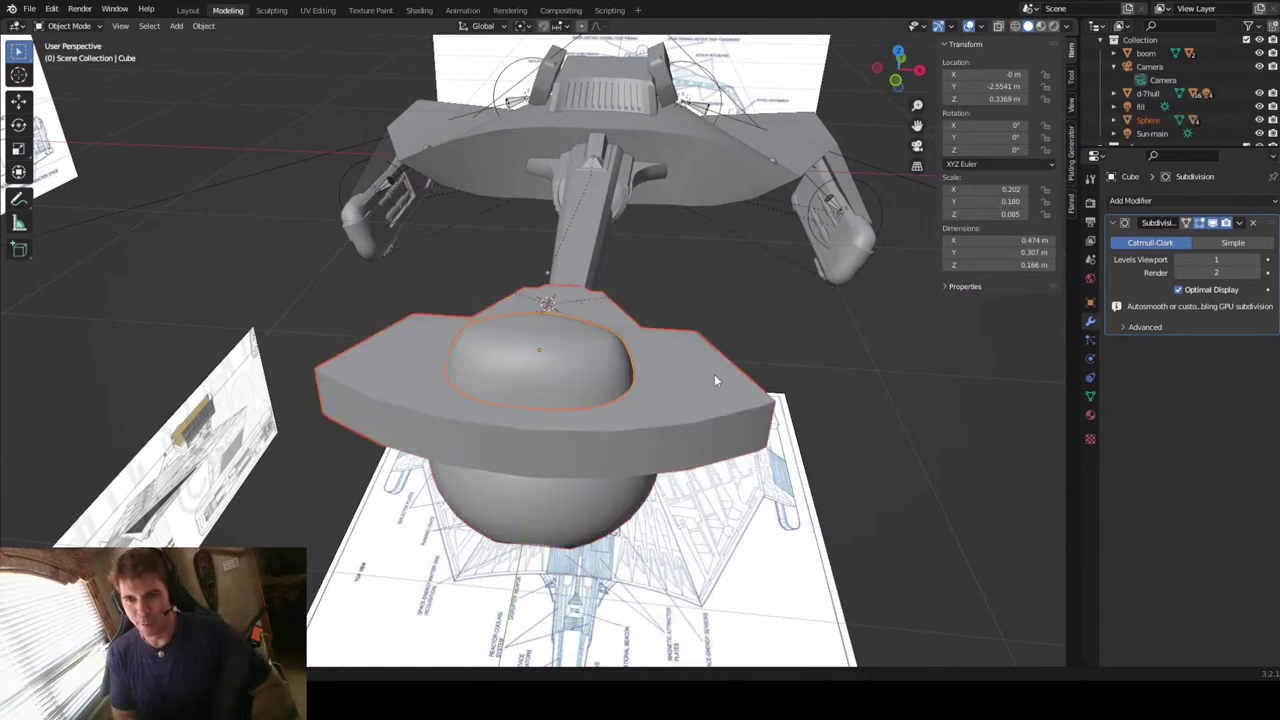
{"action": "middle_click_drag", "start_coordinate": [716, 384], "coordinate": [617, 387]}
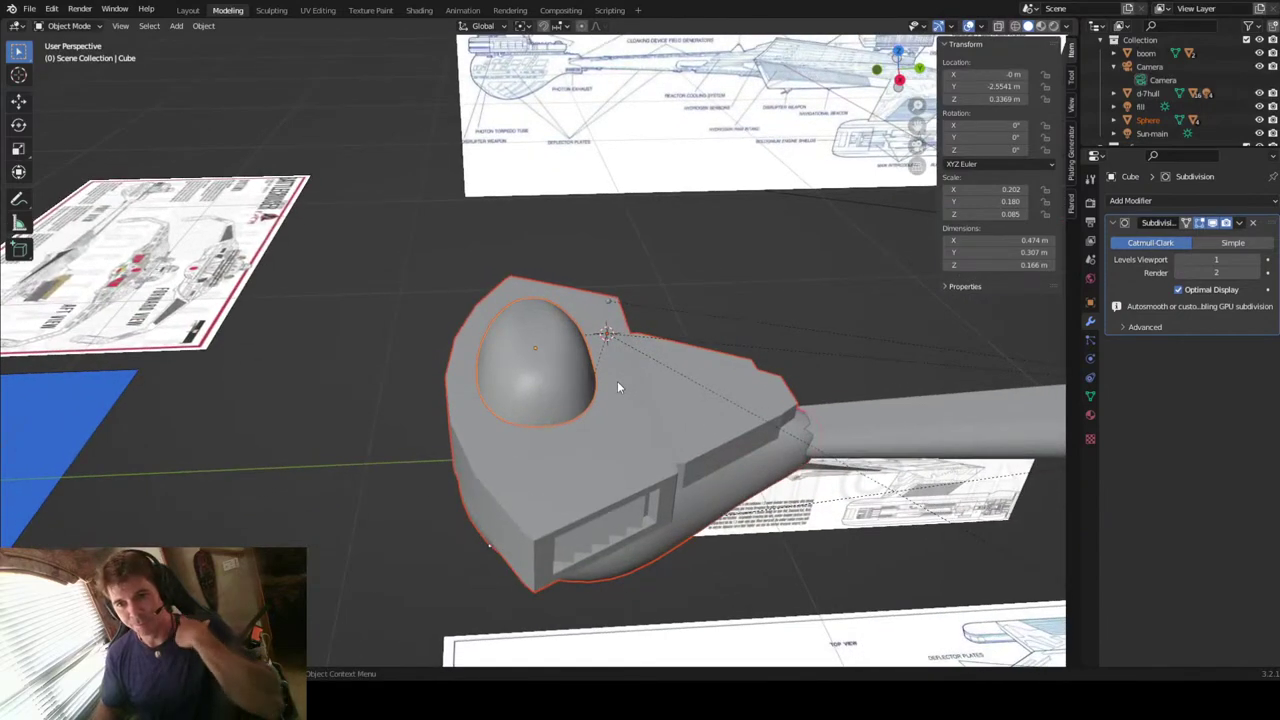
{"action": "middle_click_drag", "start_coordinate": [617, 385], "coordinate": [582, 384]}
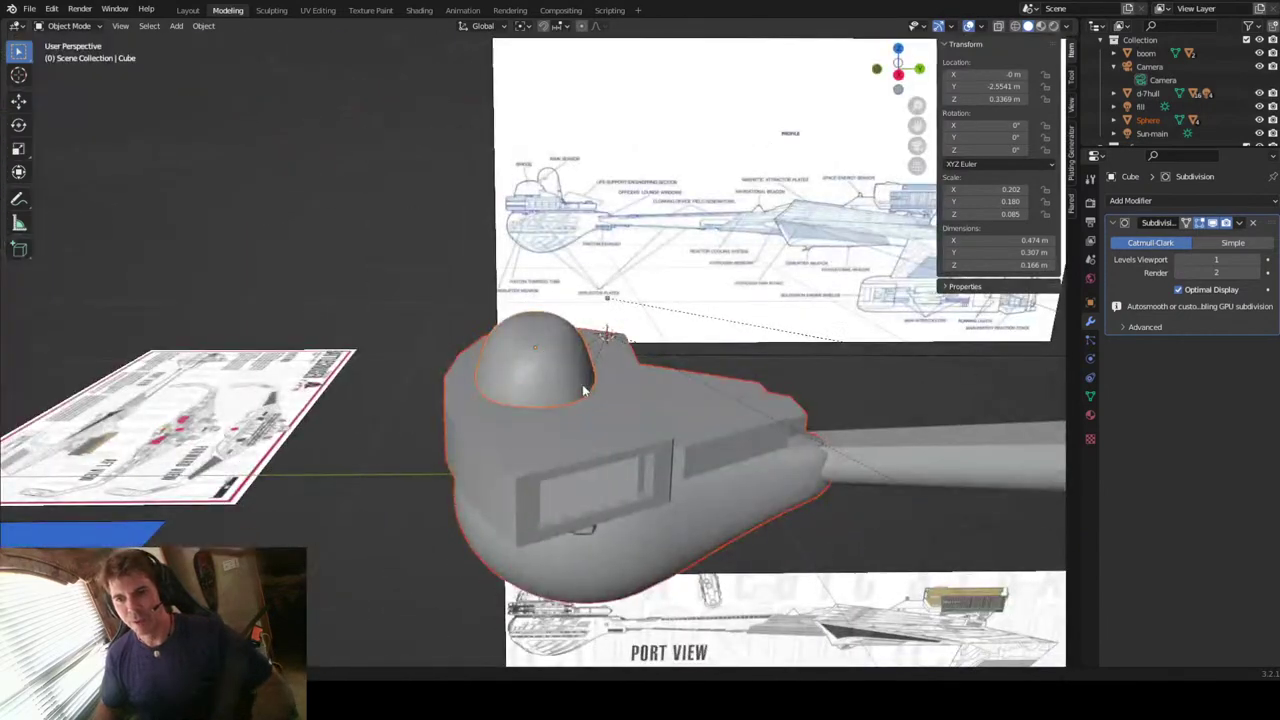
{"action": "left_click", "coordinate": [899, 76]}
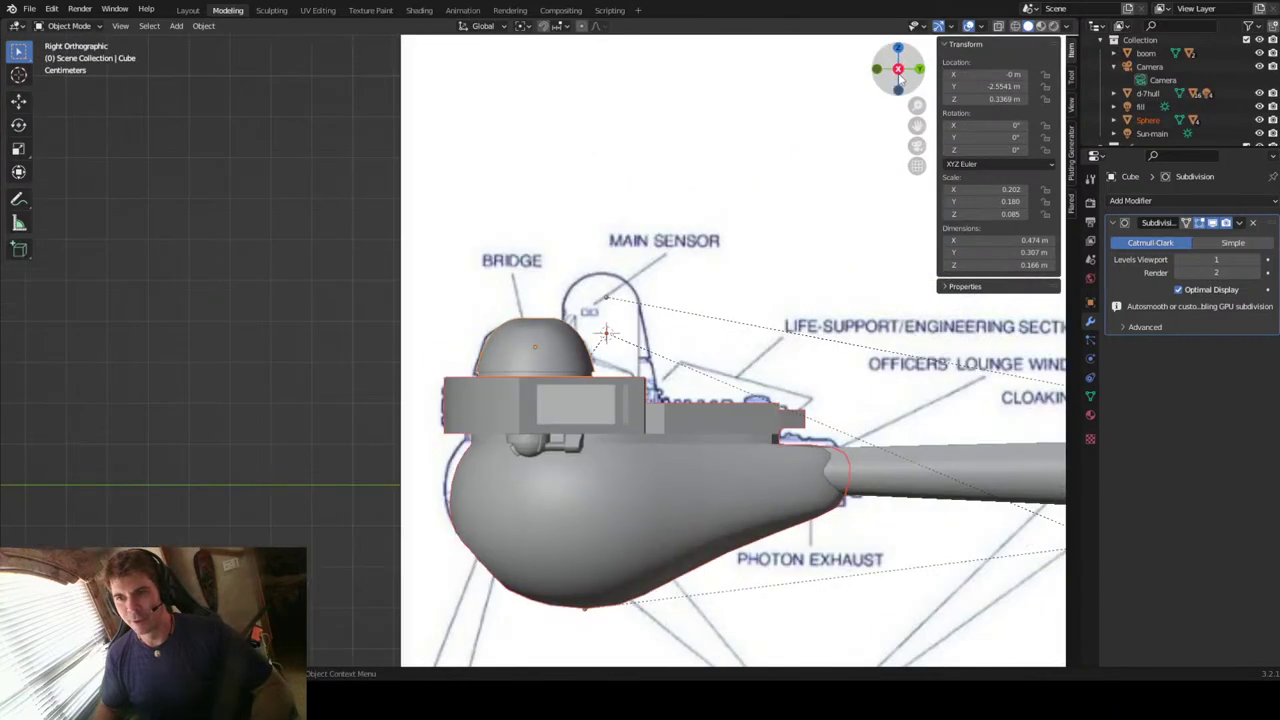
{"action": "key", "text": "alt+z"}
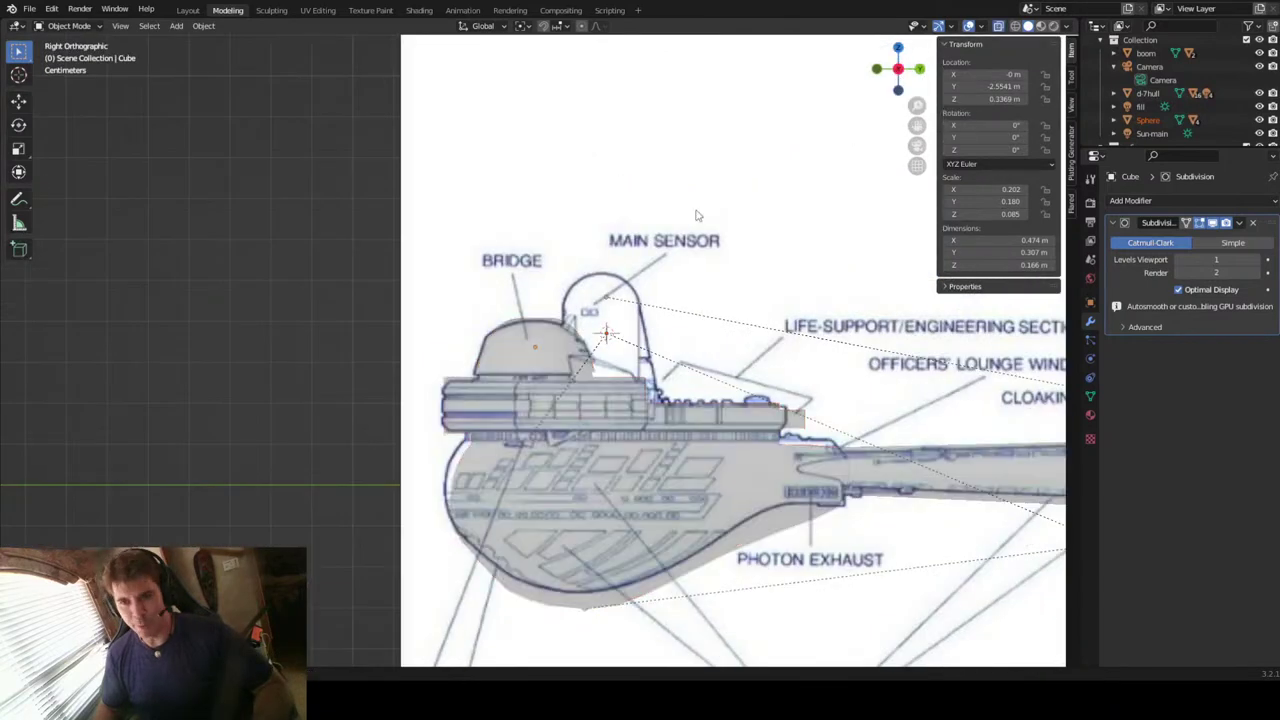
{"action": "key", "text": "alt+z"}
{"action": "middle_click_drag", "start_coordinate": [646, 238], "coordinate": [705, 251]}
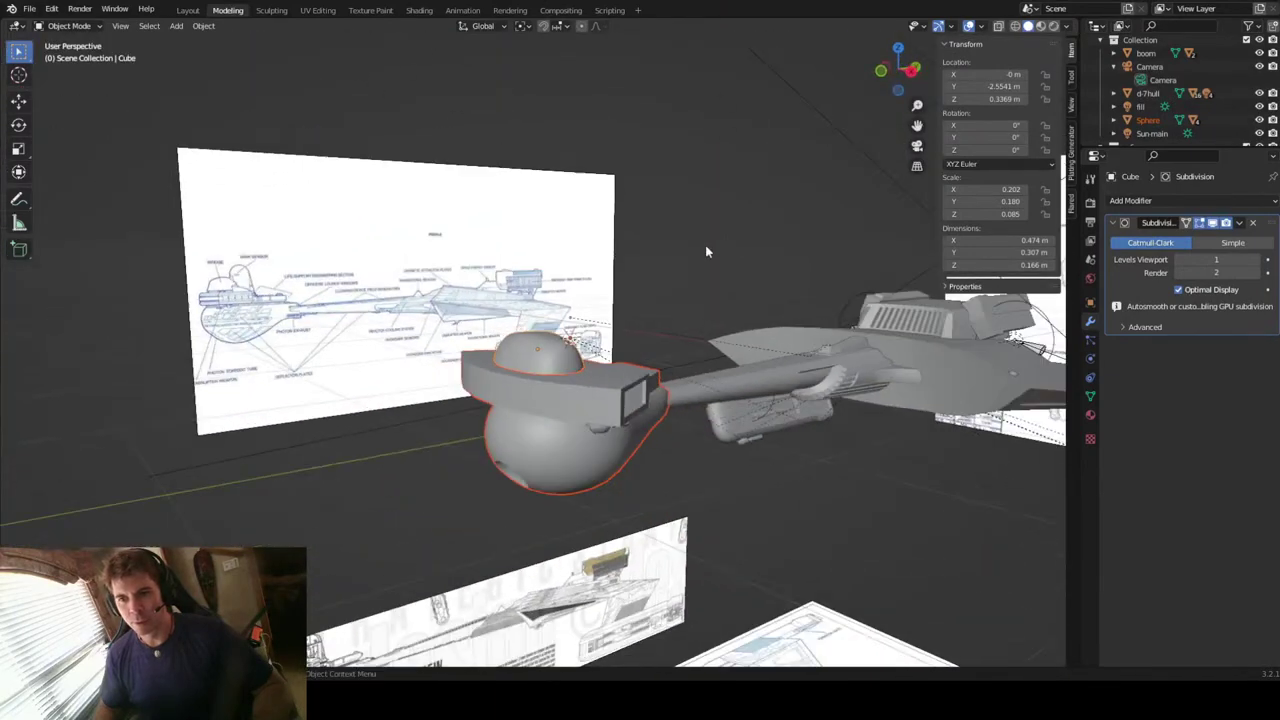
Step: Examine the close-up reference images of the bridge dome and main sensor, and the neighbouring front-view photo
{"action": "scroll", "coordinate": [705, 251], "scroll_direction": "down", "scroll_amount": 6}
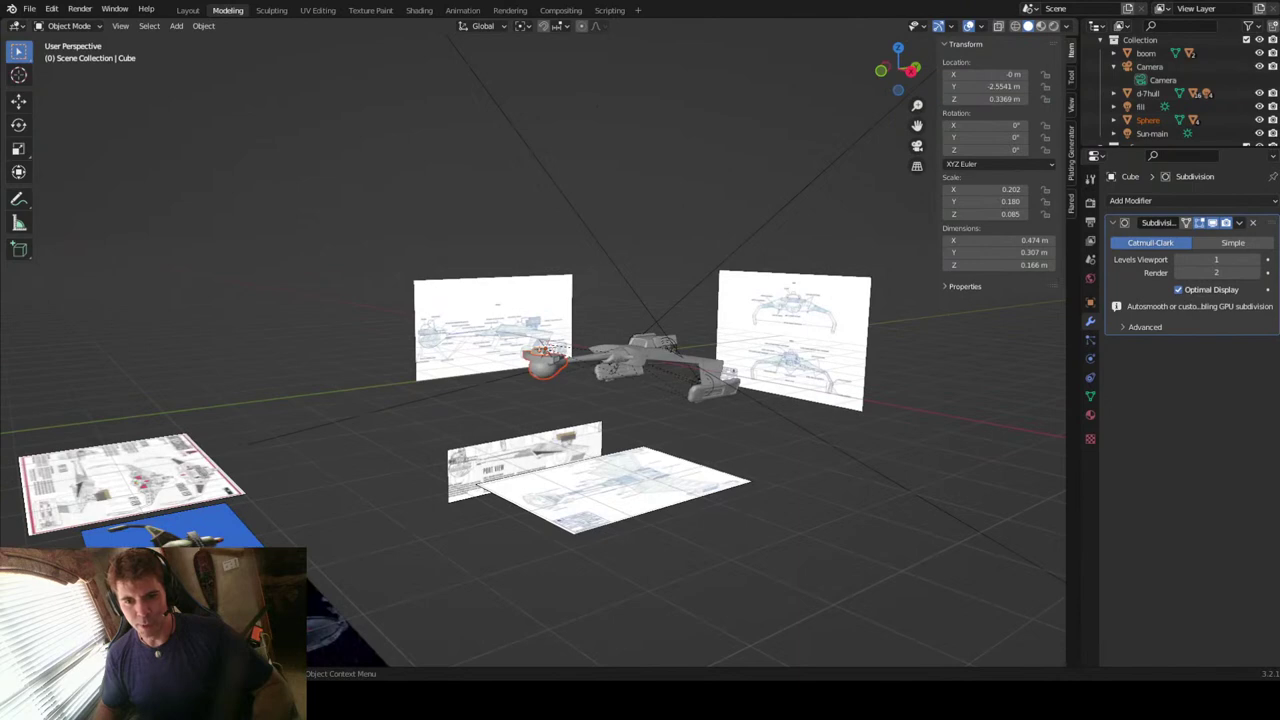
{"action": "left_click", "coordinate": [225, 600]}
{"action": "key", "text": "KP_Decimal"}
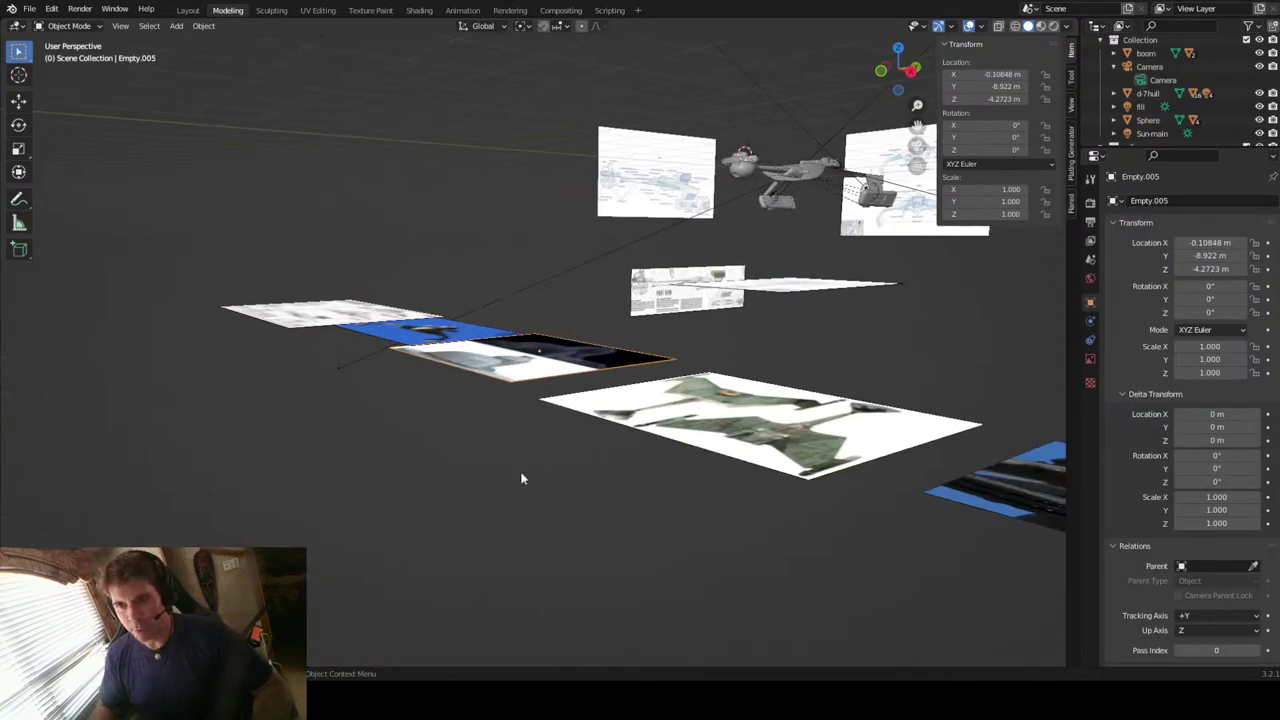
{"action": "middle_click_drag", "start_coordinate": [520, 478], "coordinate": [615, 548]}
{"action": "scroll", "coordinate": [619, 335], "scroll_direction": "up", "scroll_amount": 4}
{"action": "middle_click_drag", "start_coordinate": [594, 377], "coordinate": [576, 411]}
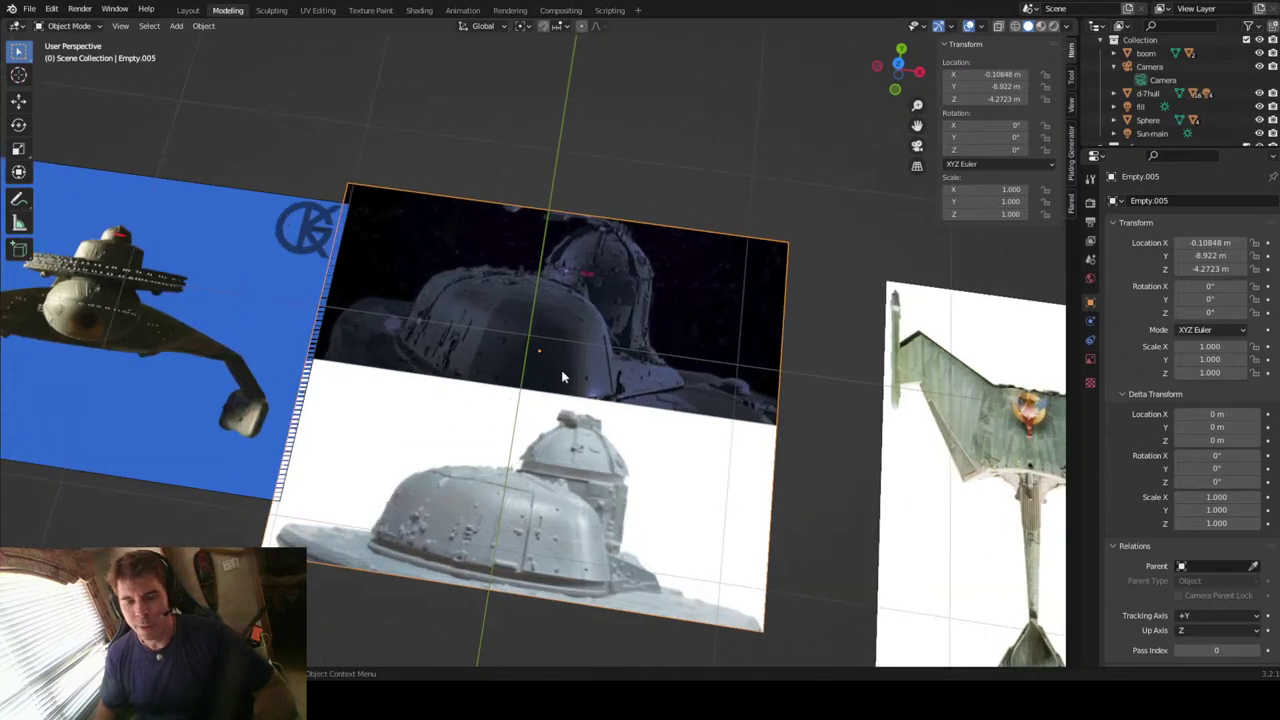
{"action": "left_click_drag", "start_coordinate": [917, 125], "coordinate": [1270, 165]}
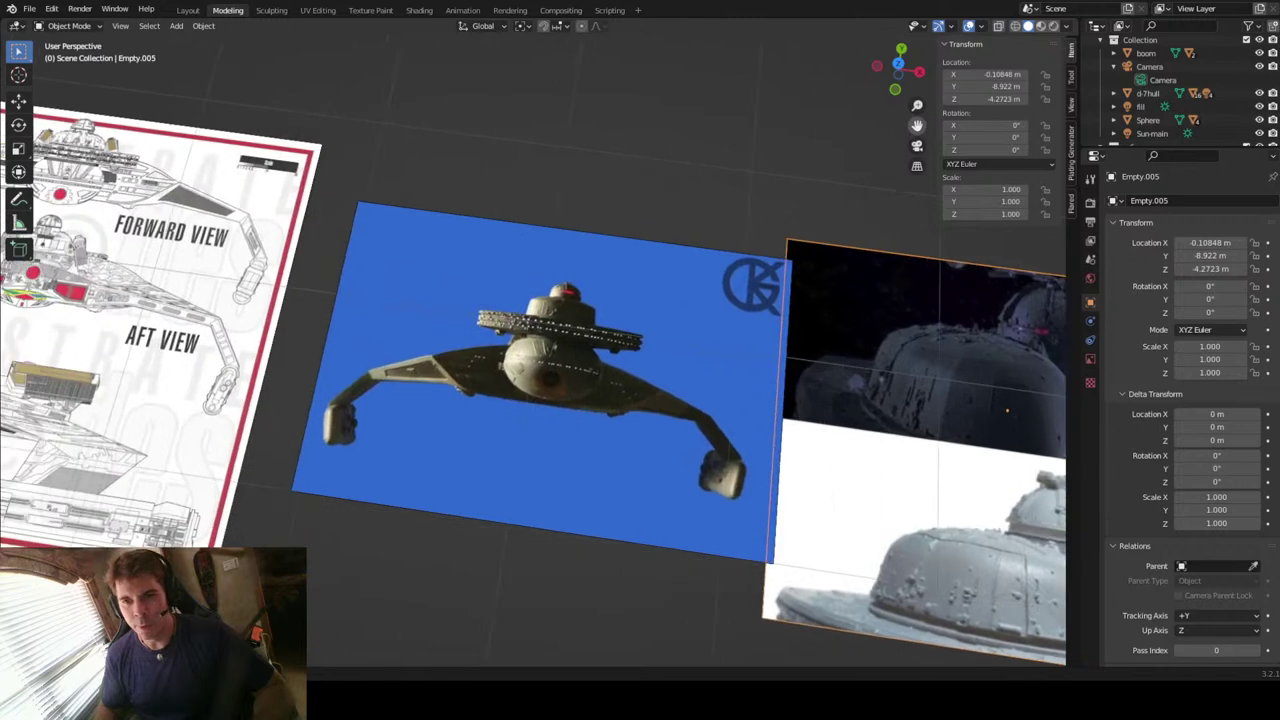
{"action": "left_click_drag", "start_coordinate": [917, 125], "coordinate": [535, 105]}
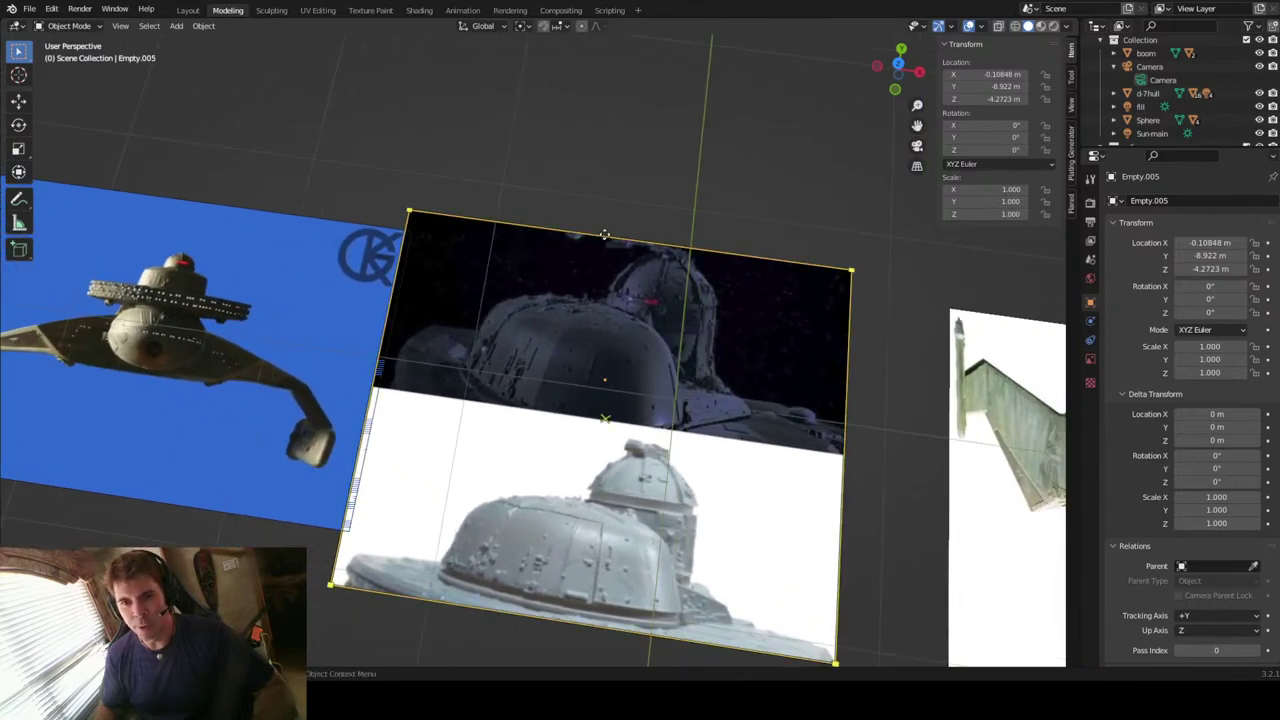
{"action": "scroll", "coordinate": [604, 235], "scroll_direction": "down", "scroll_amount": 2}
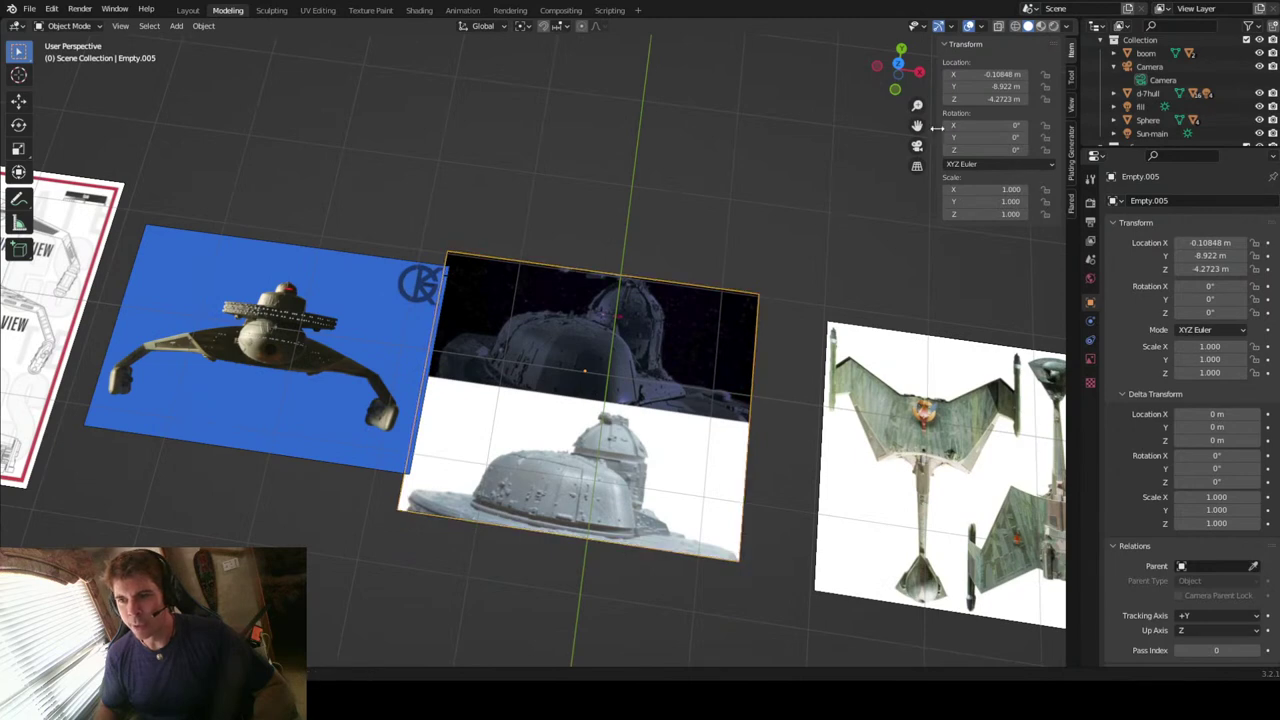
{"action": "left_click_drag", "start_coordinate": [917, 125], "coordinate": [585, 97]}
Step: Select the bridge dome on the ship's head and examine how it sits on the upper deck from several angles
{"action": "left_click", "coordinate": [630, 95]}
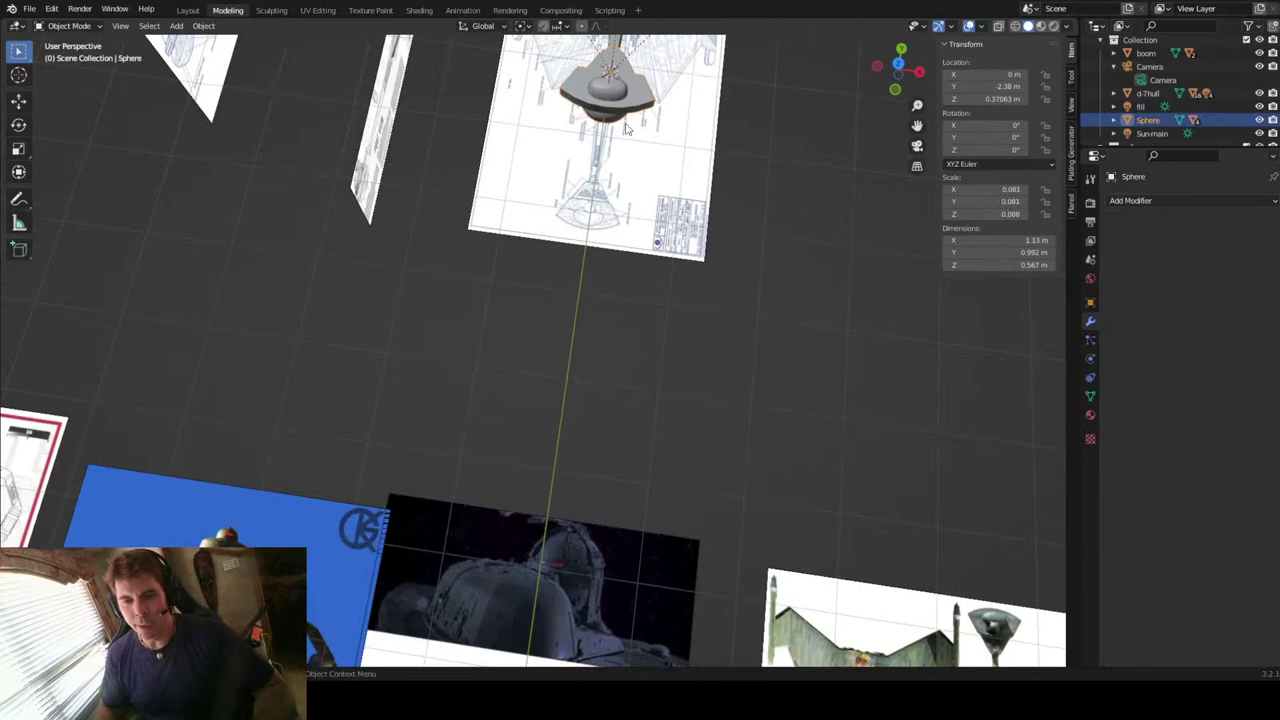
{"action": "key", "text": "KP_Decimal"}
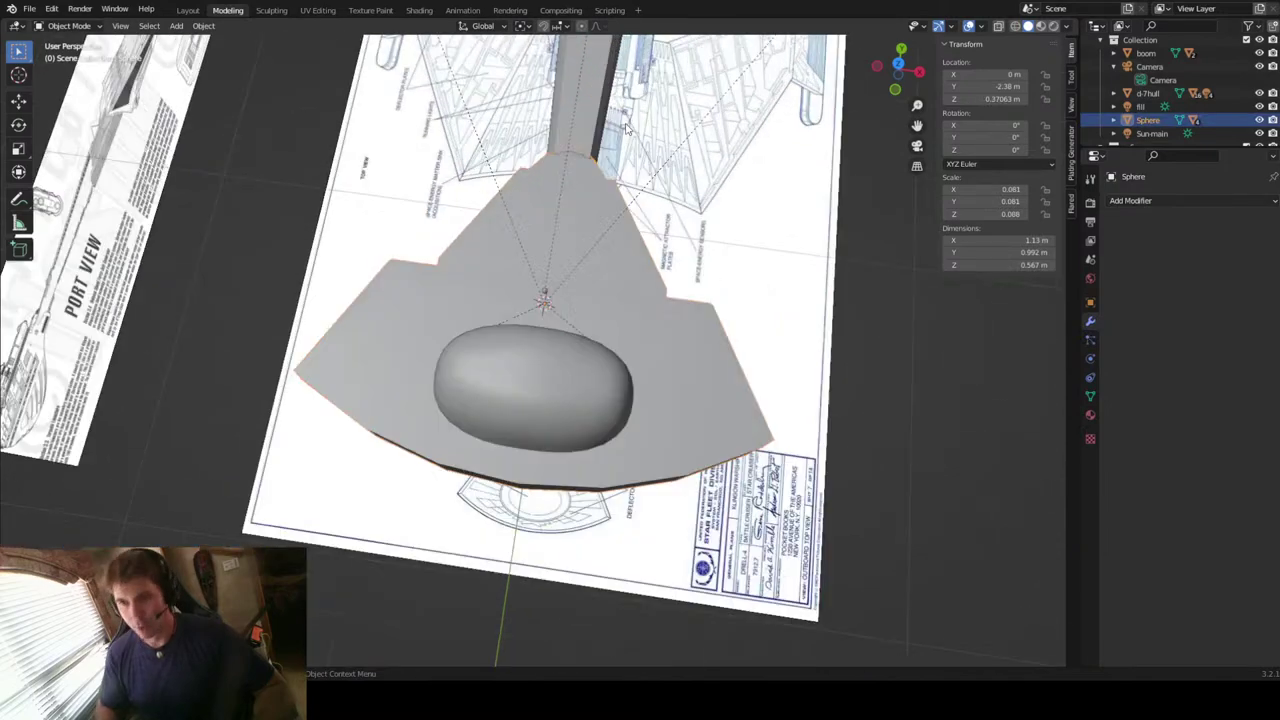
{"action": "middle_click_drag", "start_coordinate": [611, 337], "coordinate": [570, 210]}
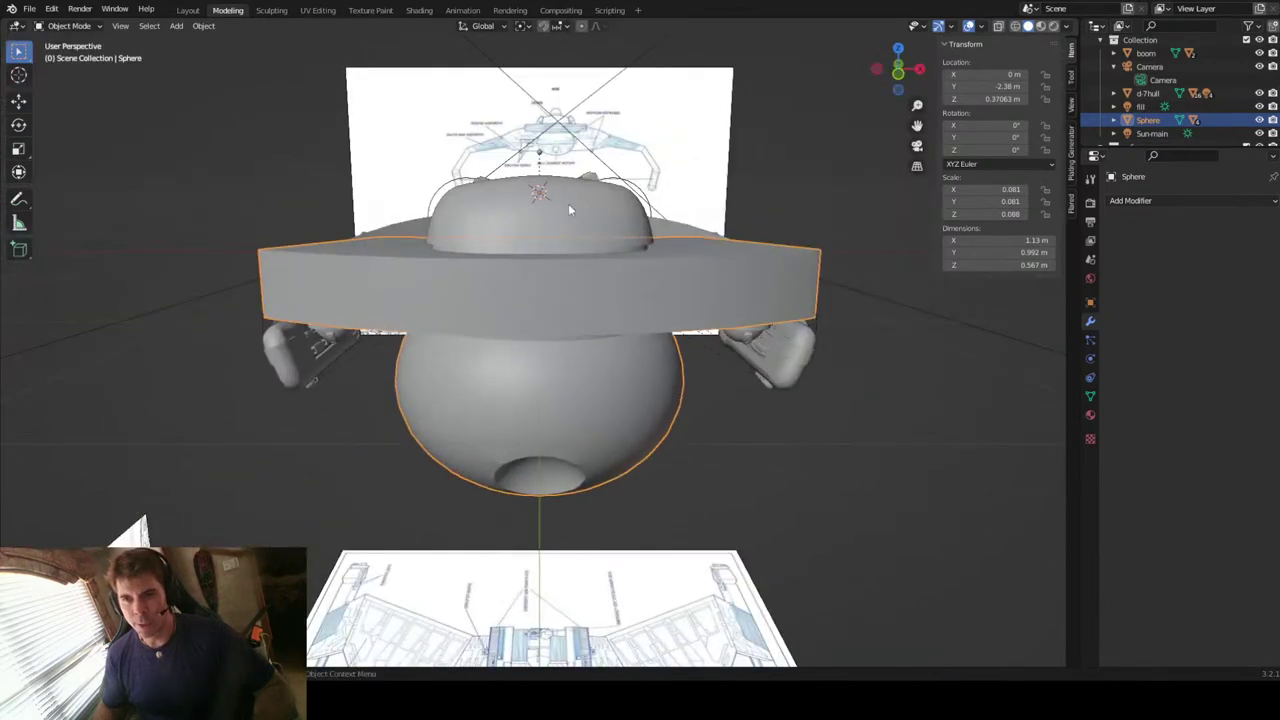
{"action": "left_click", "coordinate": [568, 203]}
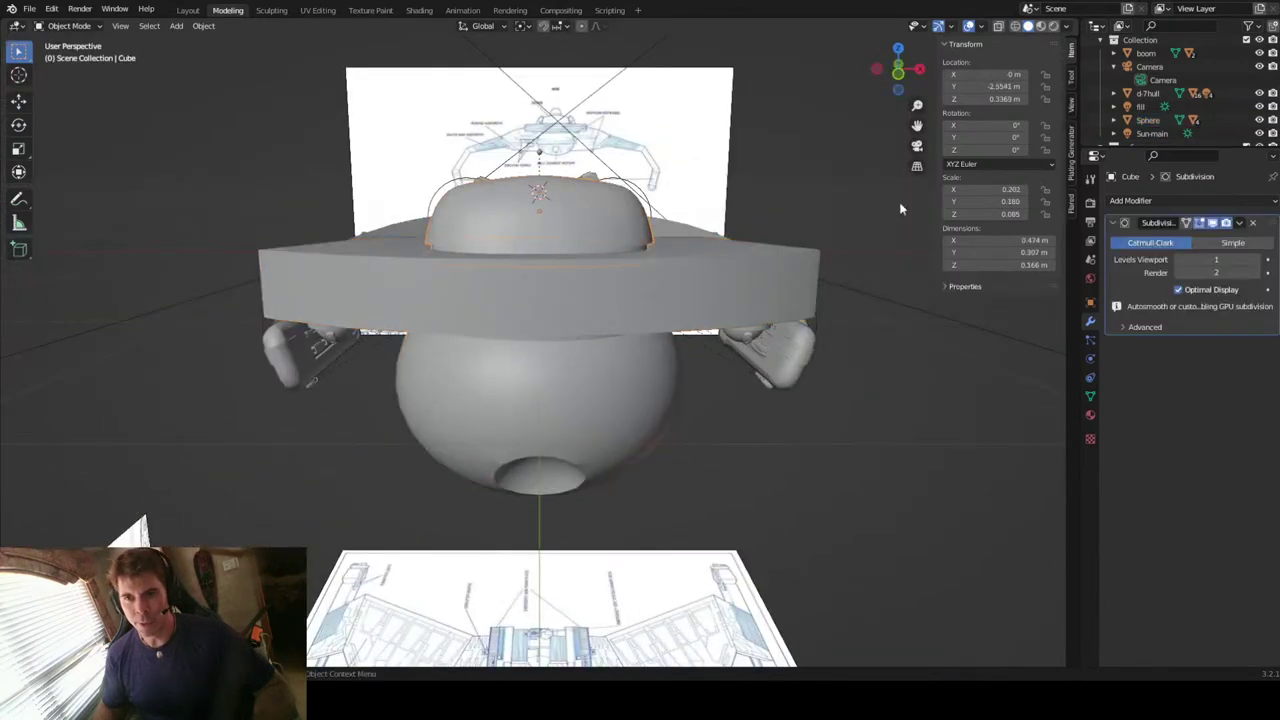
{"action": "left_click", "coordinate": [900, 75]}
{"action": "left_click_drag", "start_coordinate": [900, 78], "coordinate": [609, 270]}
{"action": "scroll", "coordinate": [612, 270], "scroll_direction": "up", "scroll_amount": 2}
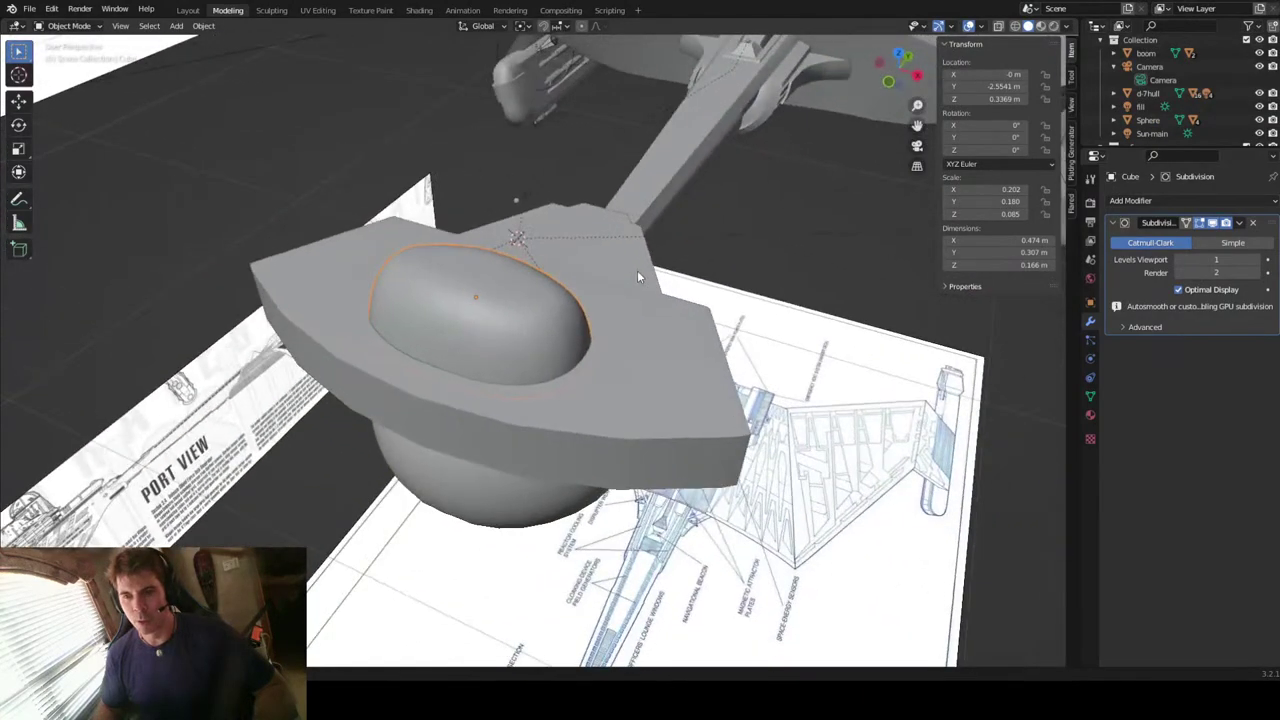
{"action": "middle_click_drag", "start_coordinate": [637, 270], "coordinate": [640, 269]}
{"action": "left_click_drag", "start_coordinate": [917, 123], "coordinate": [666, 221]}
{"action": "middle_click_drag", "start_coordinate": [677, 260], "coordinate": [577, 260]}
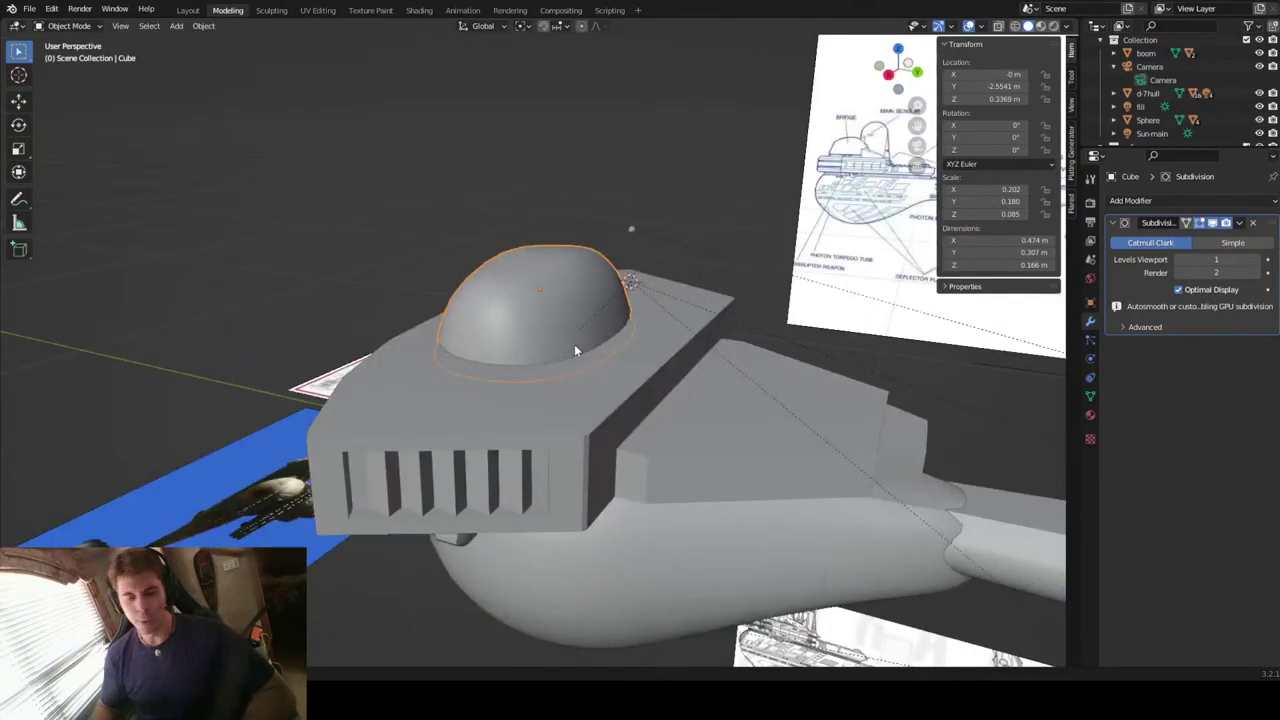
{"action": "middle_click_drag", "start_coordinate": [574, 344], "coordinate": [664, 340]}
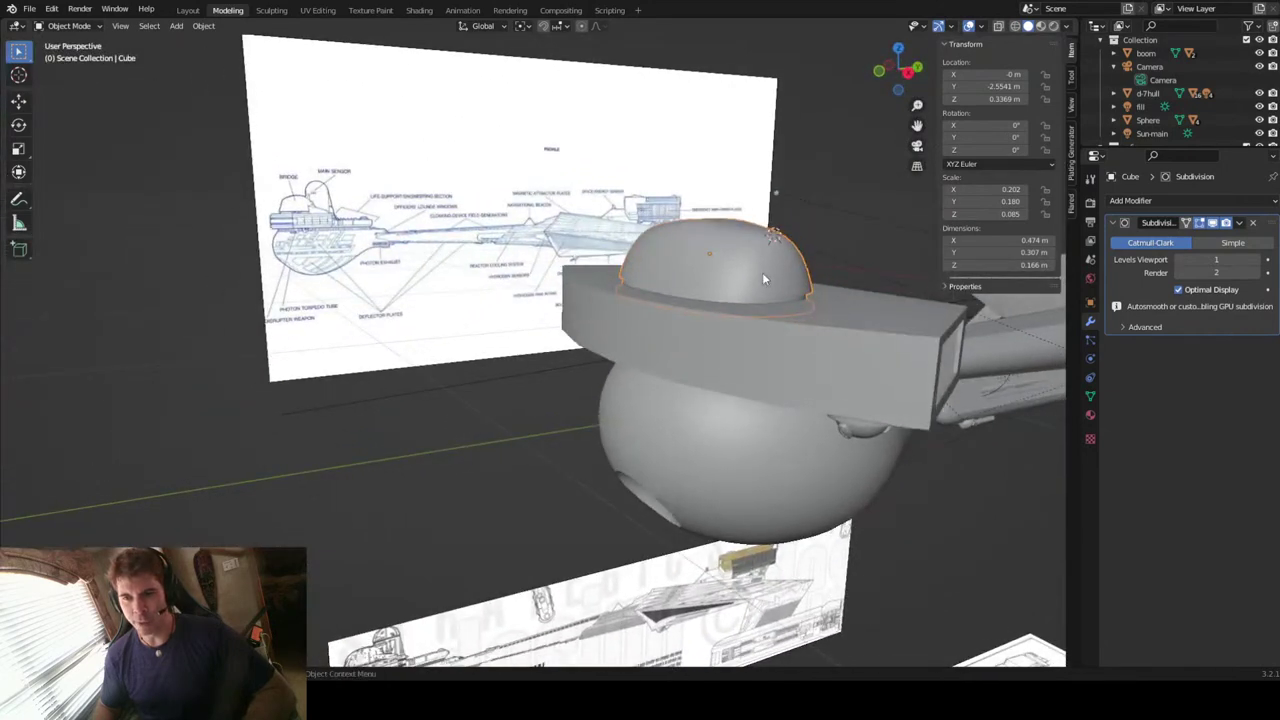
Step: Raise the bridge dome about 0.0014 m along the Z axis above the deck
{"action": "key", "text": "g"}
{"action": "key", "text": "z"}
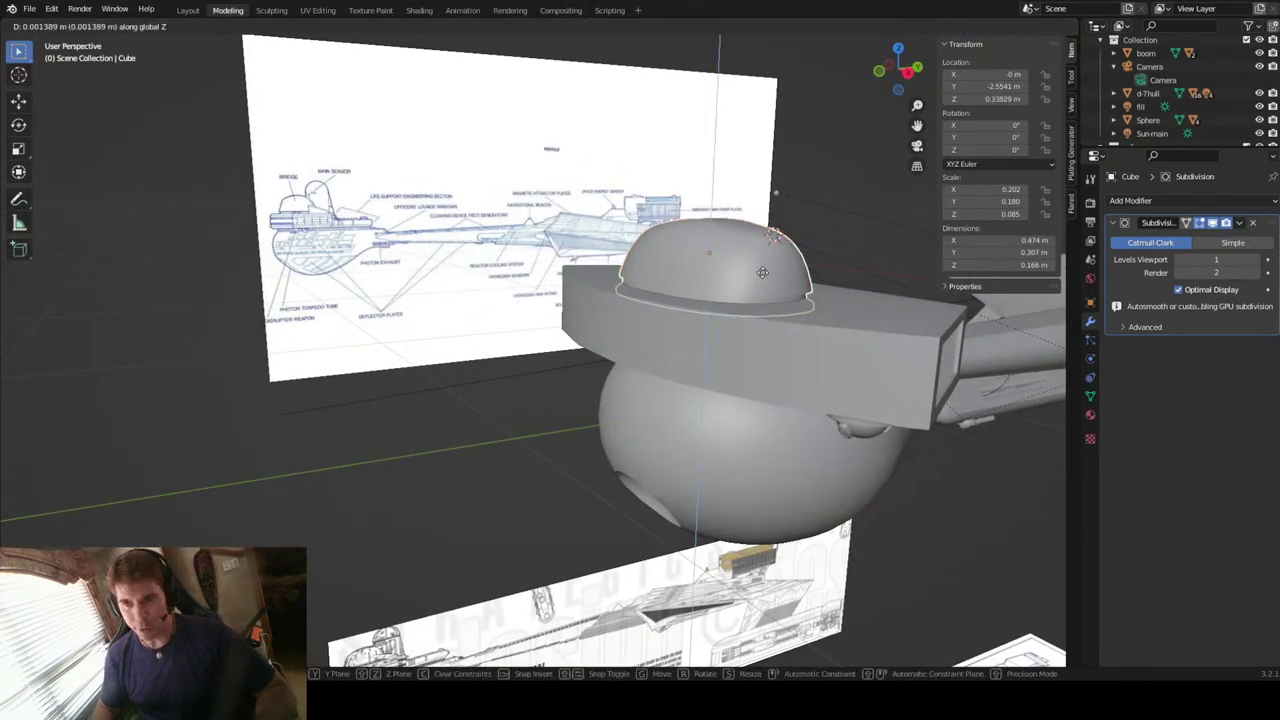
{"action": "left_click", "coordinate": [762, 272]}
{"action": "middle_click_drag", "start_coordinate": [762, 272], "coordinate": [726, 365]}
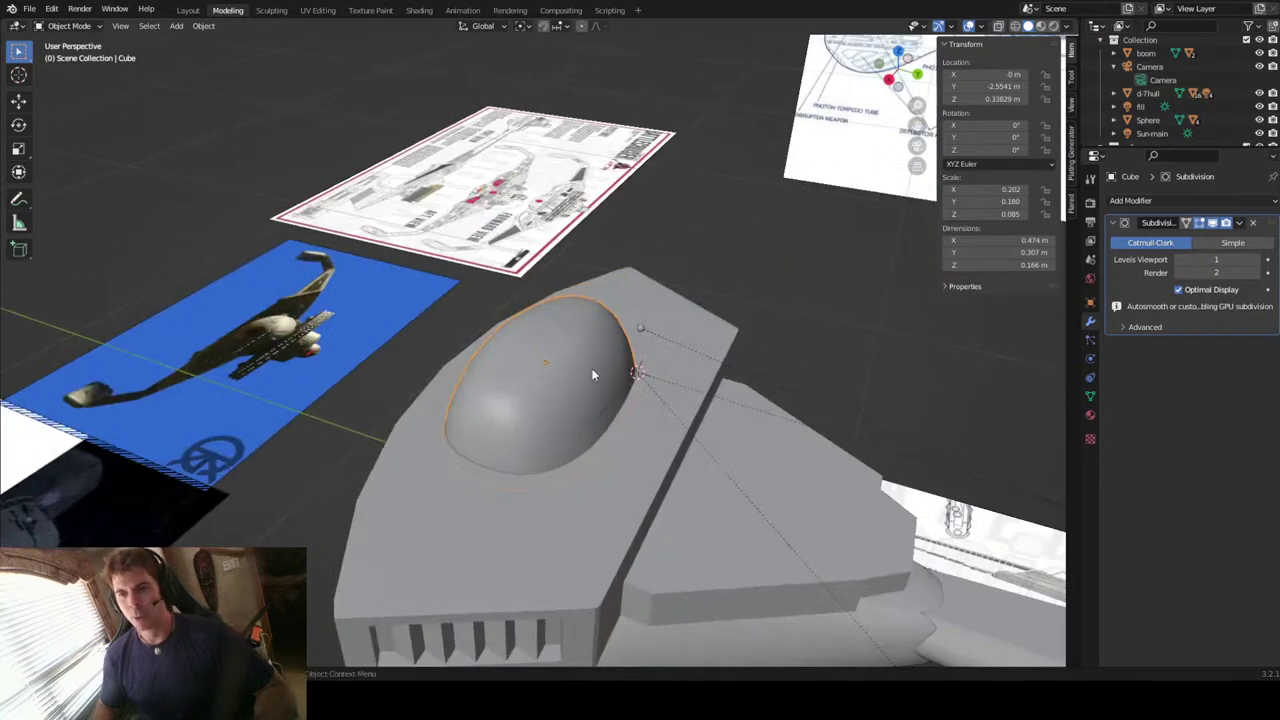
{"action": "scroll", "coordinate": [592, 375], "scroll_direction": "down", "scroll_amount": 5}
{"action": "scroll", "coordinate": [592, 375], "scroll_direction": "up", "scroll_amount": 6}
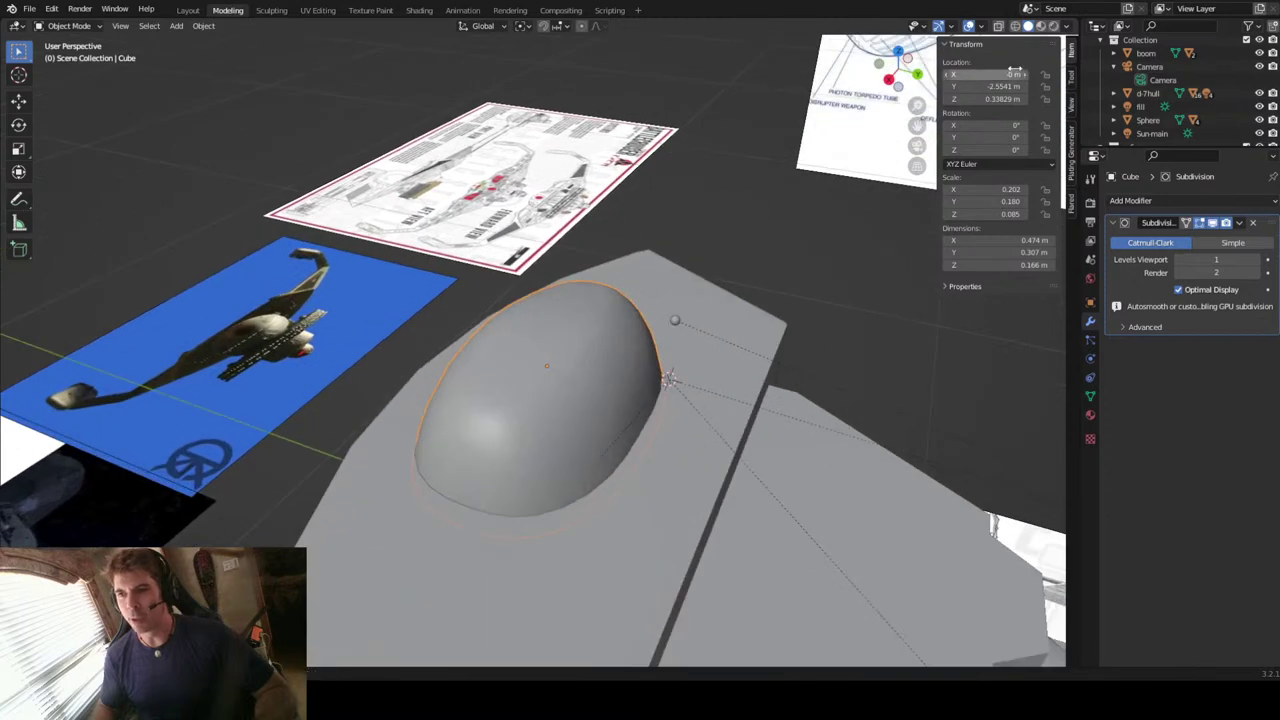
Step: Compare the dome's footprint with the bridge outline on the top-view blueprint in X-ray
{"action": "left_click", "coordinate": [899, 52]}
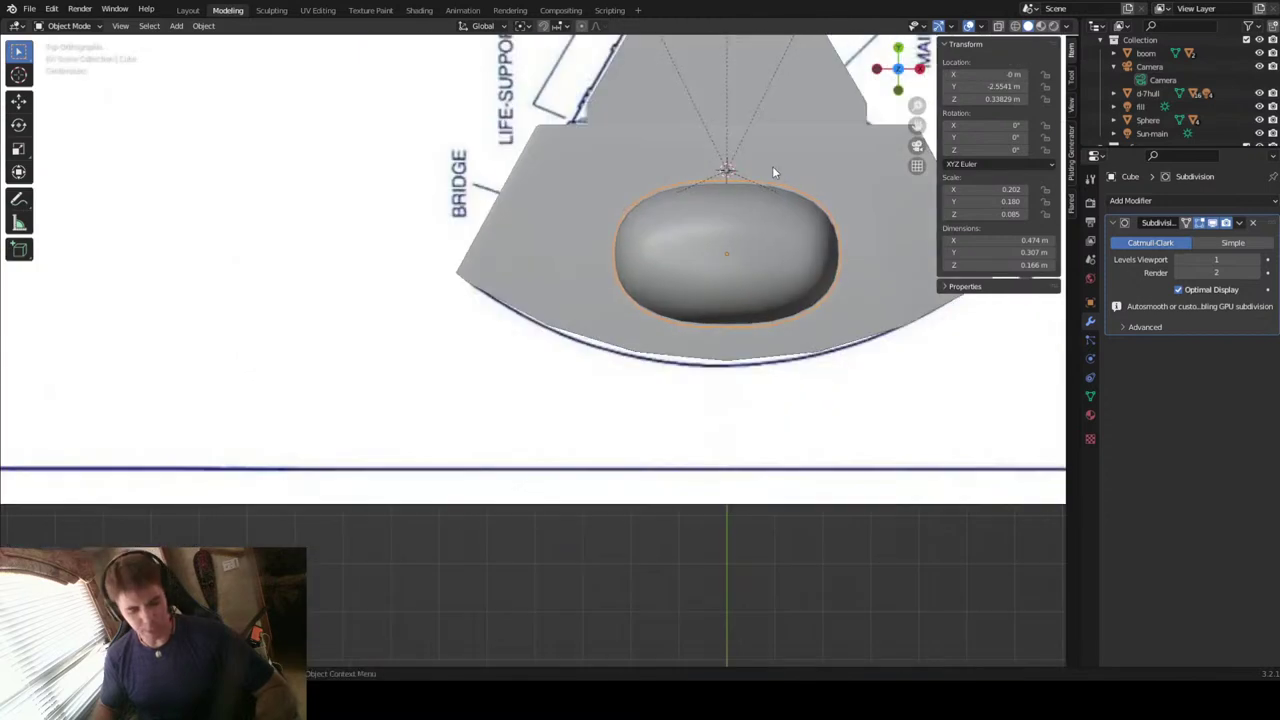
{"action": "key", "text": "alt+z"}
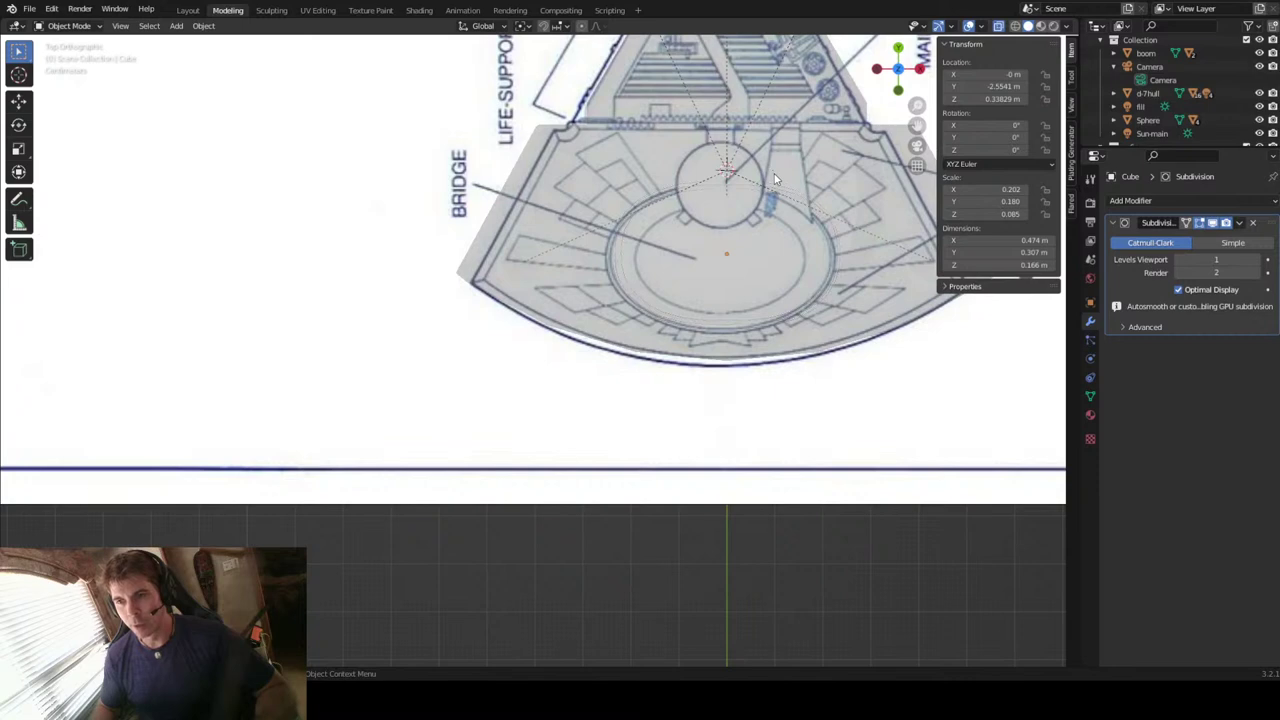
{"action": "left_click_drag", "start_coordinate": [917, 127], "coordinate": [797, 236]}
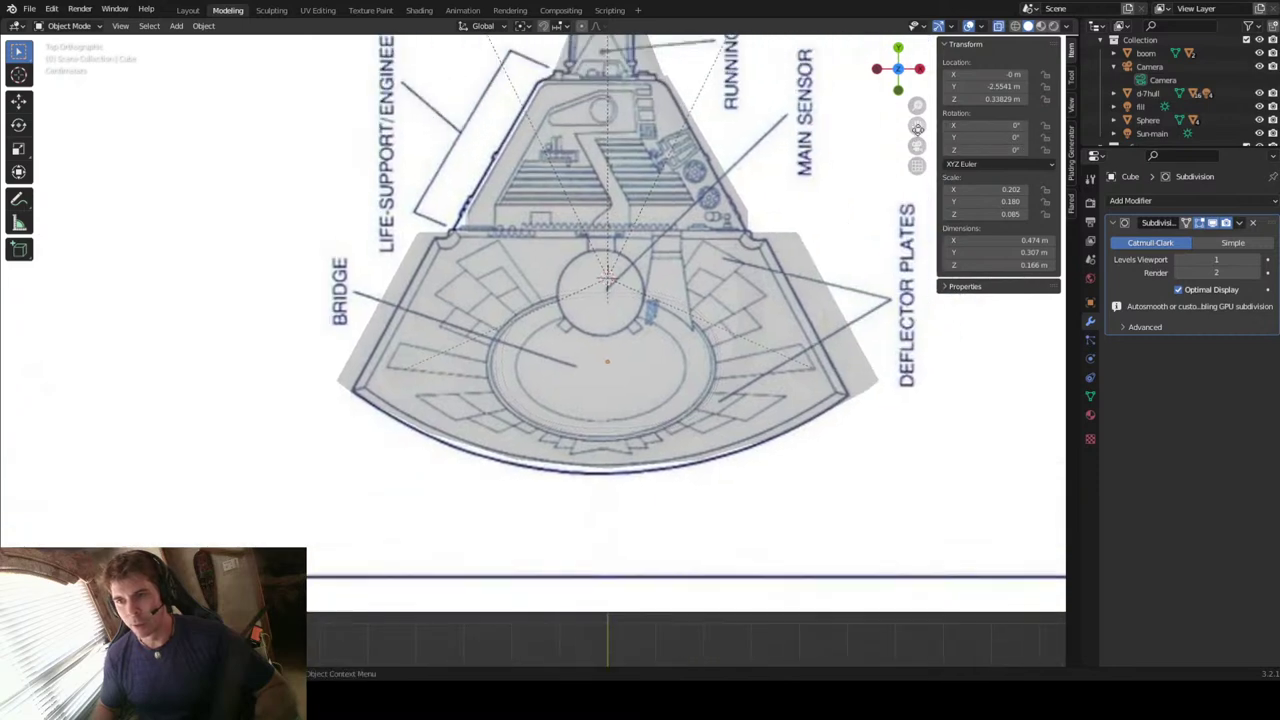
{"action": "scroll", "coordinate": [732, 270], "scroll_direction": "up", "scroll_amount": 2}
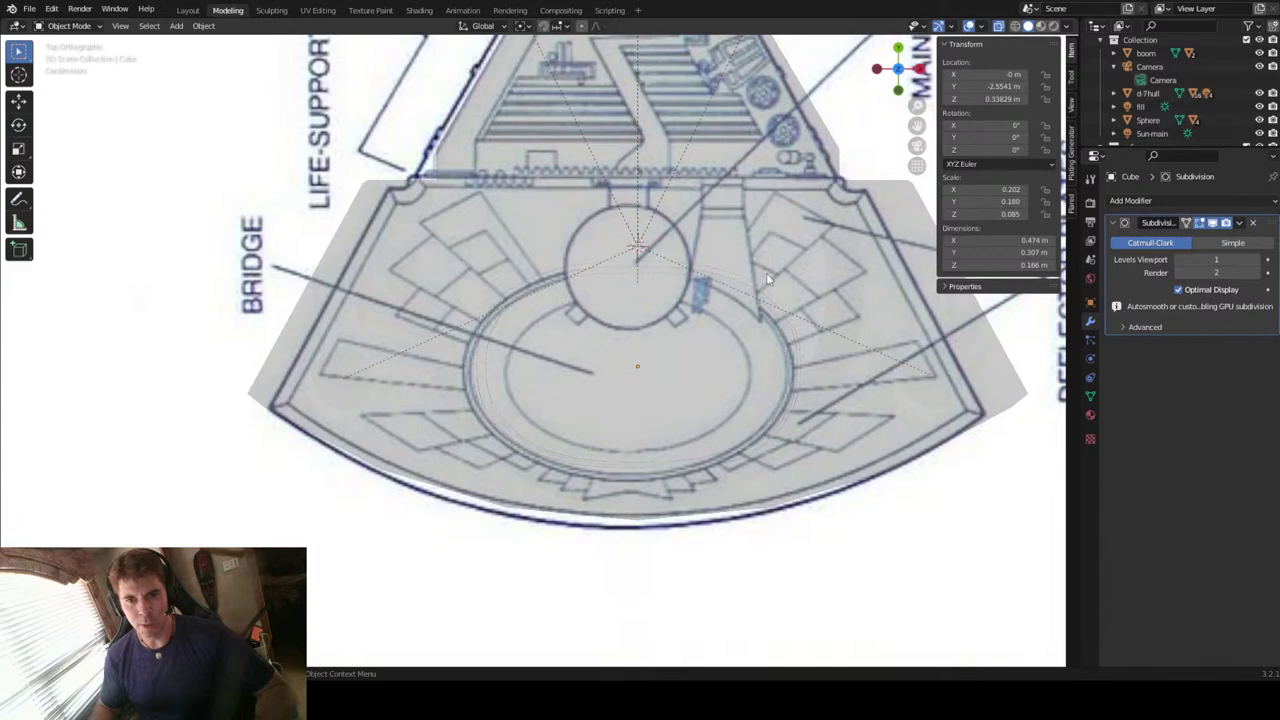
{"action": "middle_click_drag", "start_coordinate": [783, 364], "coordinate": [712, 263]}
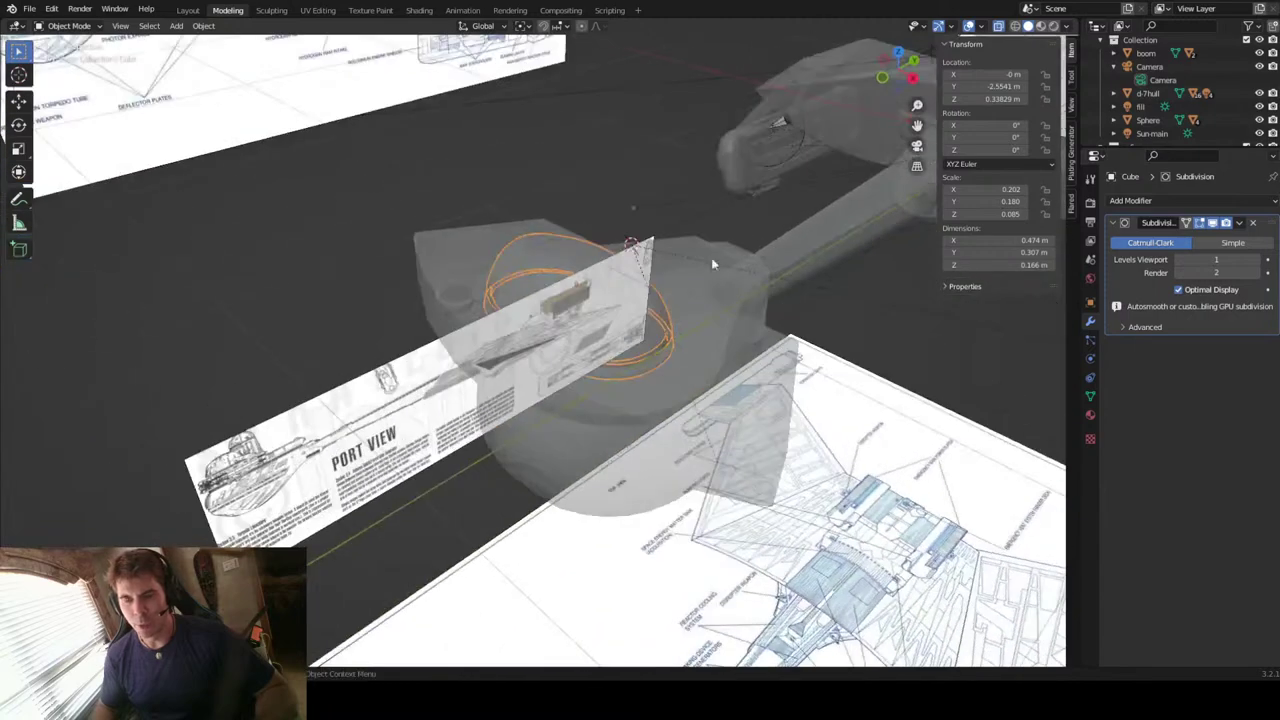
Step: Enter Edit Mode on the bridge dome and bring its cage up close in the front orthographic view
{"action": "left_click", "coordinate": [629, 311]}
{"action": "left_click", "coordinate": [530, 335]}
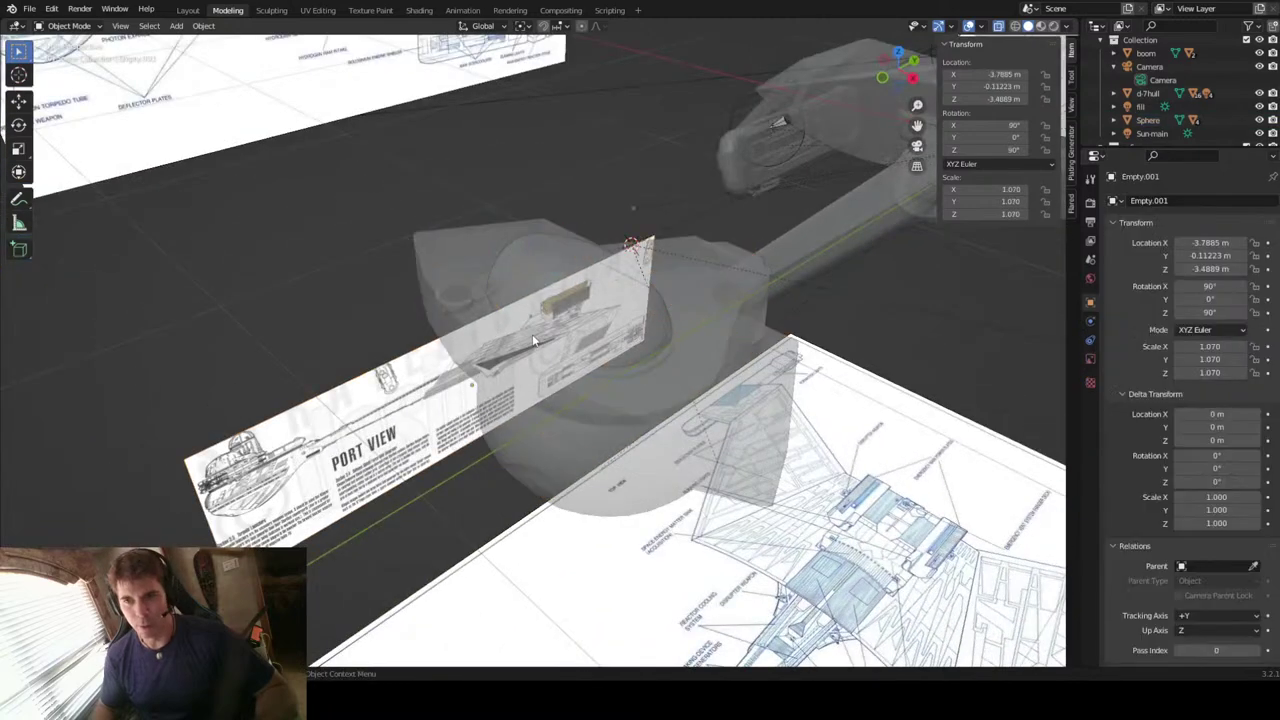
{"action": "left_click", "coordinate": [564, 248]}
{"action": "key", "text": "Tab"}
{"action": "middle_click_drag", "start_coordinate": [564, 248], "coordinate": [700, 210]}
{"action": "left_click", "coordinate": [918, 72]}
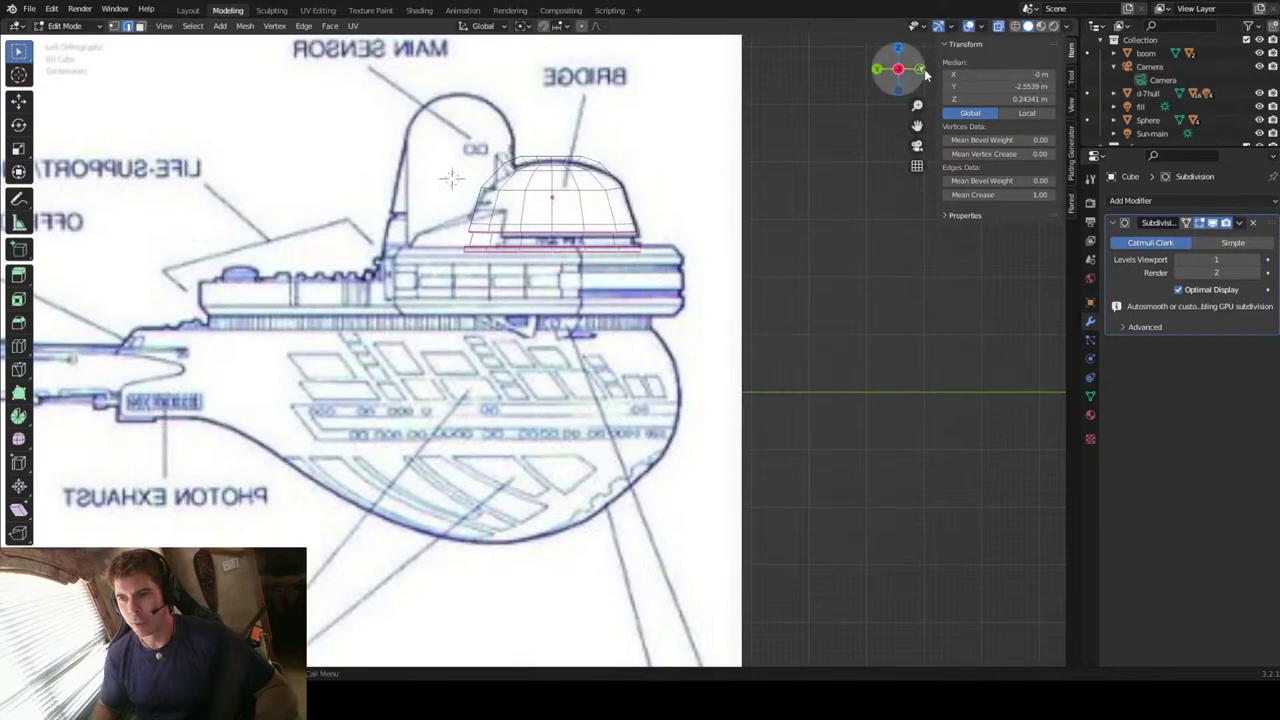
{"action": "left_click", "coordinate": [920, 69]}
{"action": "scroll", "coordinate": [637, 139], "scroll_direction": "up", "scroll_amount": 2}
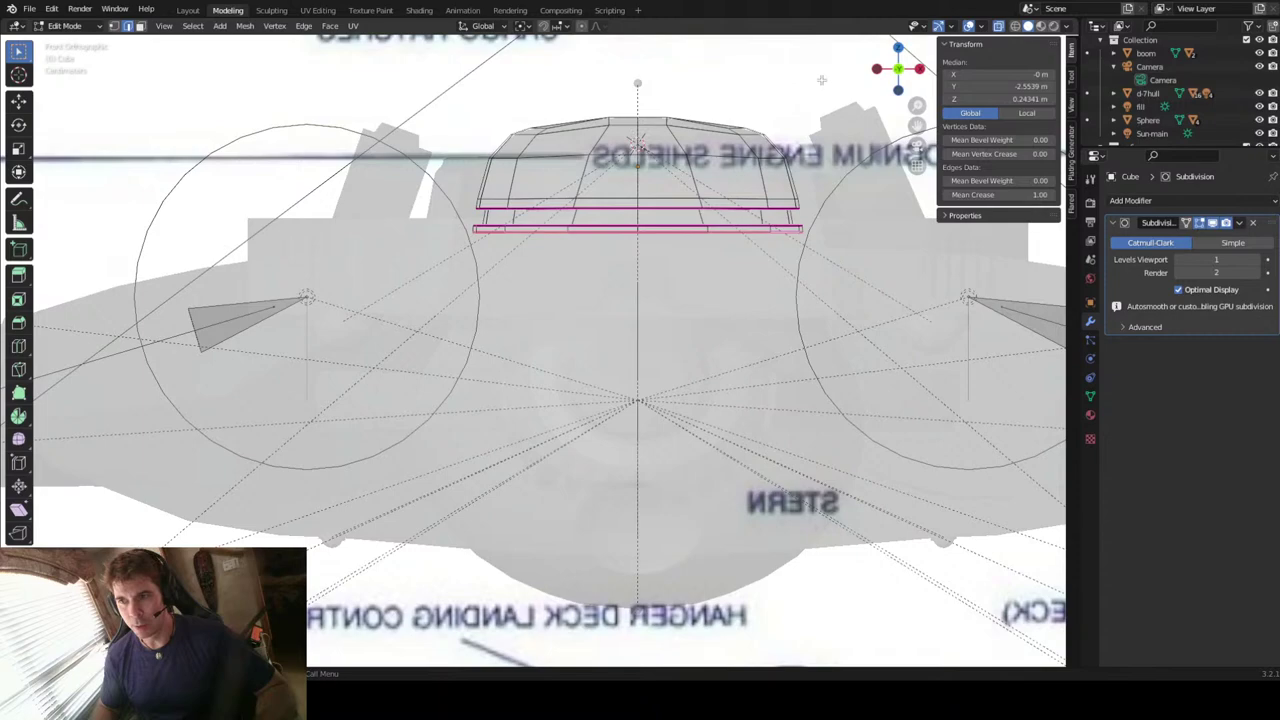
{"action": "left_click", "coordinate": [901, 74]}
{"action": "left_click", "coordinate": [903, 78]}
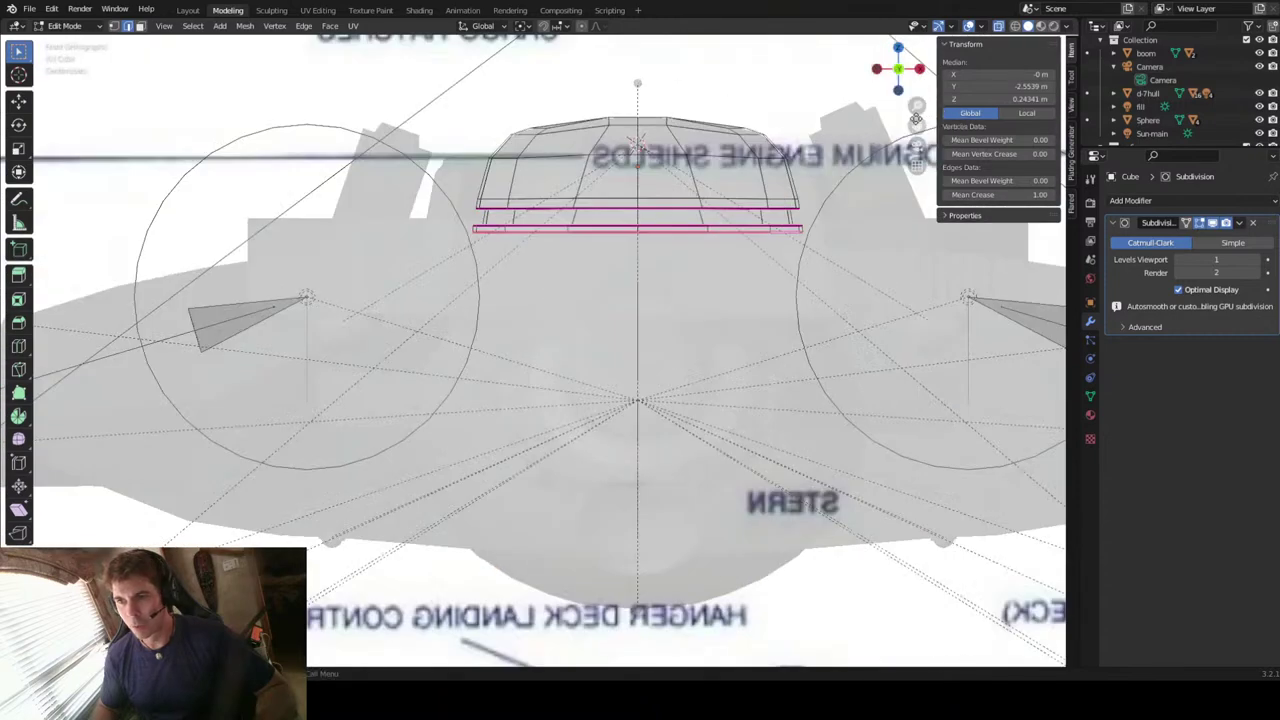
{"action": "left_click_drag", "start_coordinate": [917, 122], "coordinate": [914, 338]}
{"action": "scroll", "coordinate": [633, 260], "scroll_direction": "up", "scroll_amount": 5}
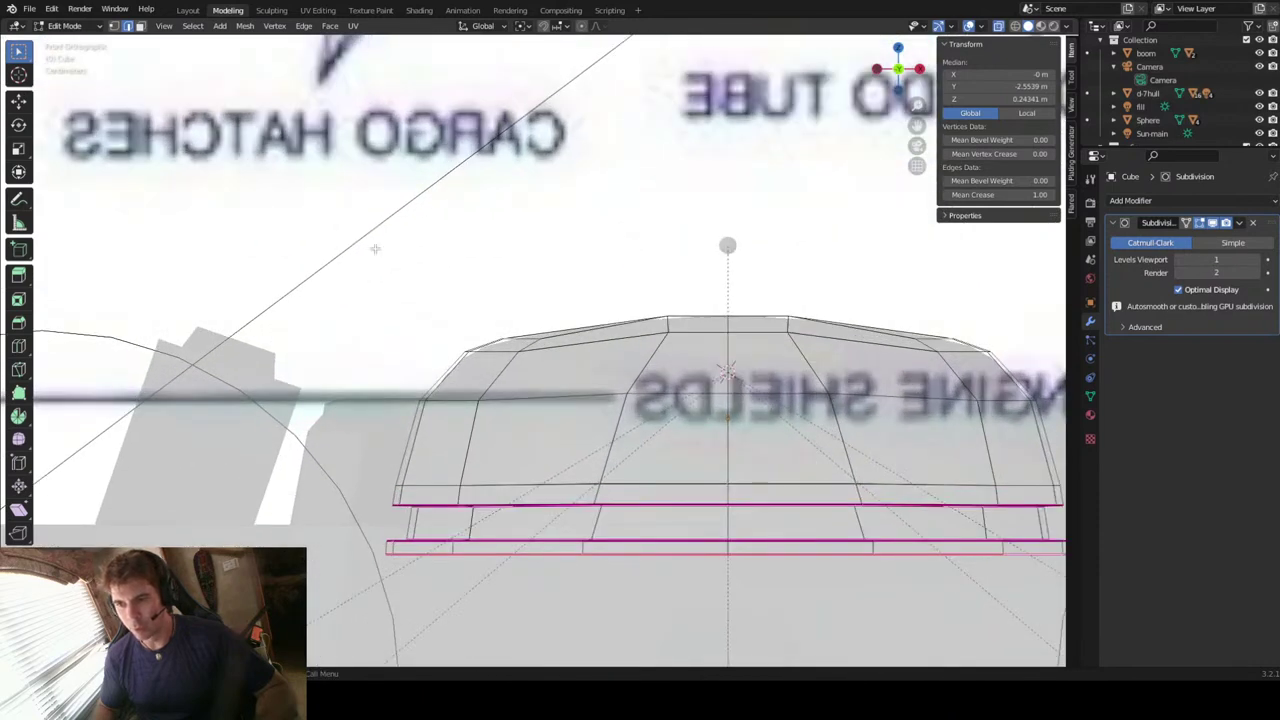
Step: Raise the dome's upper rows of vertices about 0.01 m along Z and return to Object Mode
{"action": "key", "text": "1"}
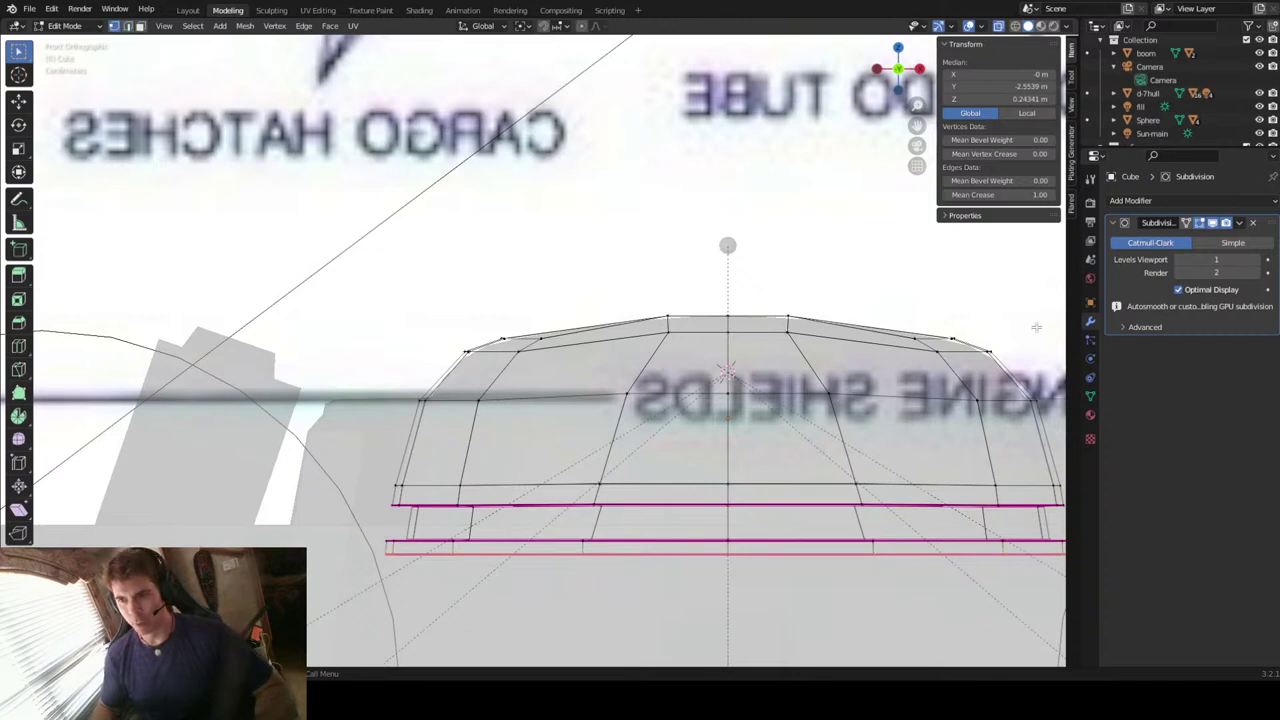
{"action": "left_click_drag", "start_coordinate": [1008, 308], "coordinate": [422, 375]}
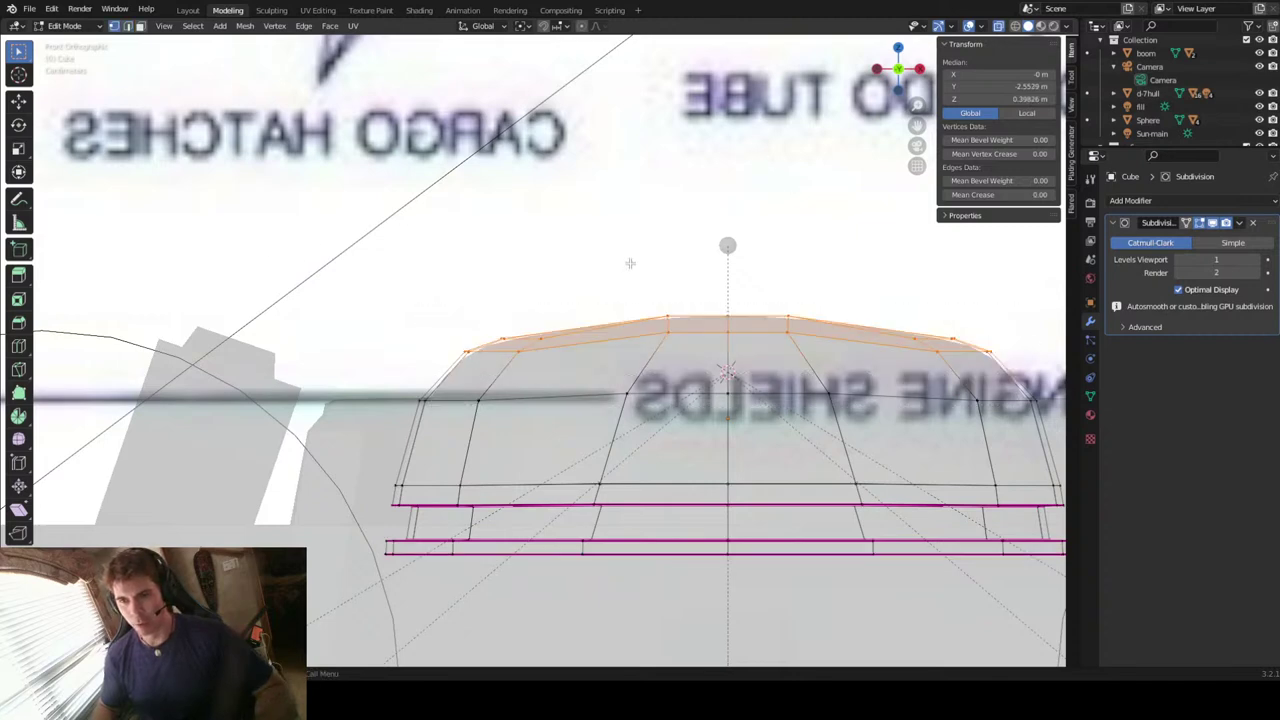
{"action": "key", "text": "g"}
{"action": "key", "text": "z"}
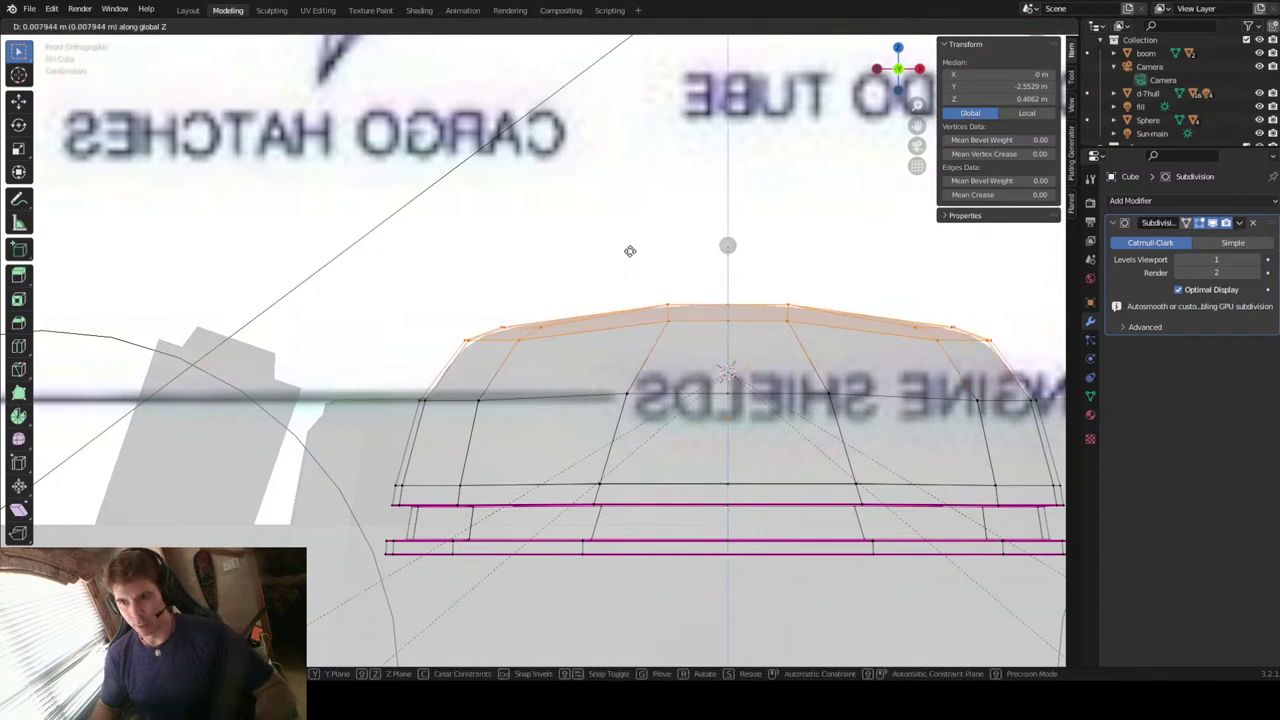
{"action": "left_click", "coordinate": [632, 248]}
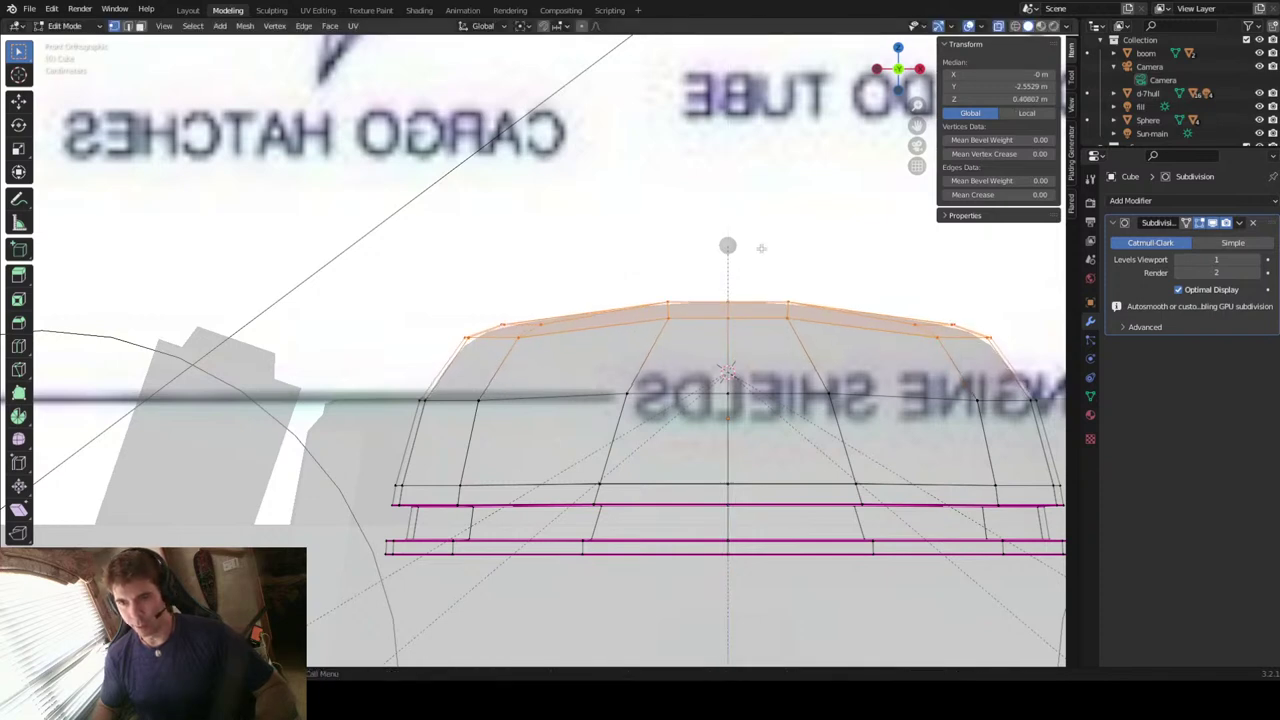
{"action": "key", "text": "Tab"}
{"action": "middle_click_drag", "start_coordinate": [786, 272], "coordinate": [723, 309]}
{"action": "scroll", "coordinate": [760, 313], "scroll_direction": "down", "scroll_amount": 8}
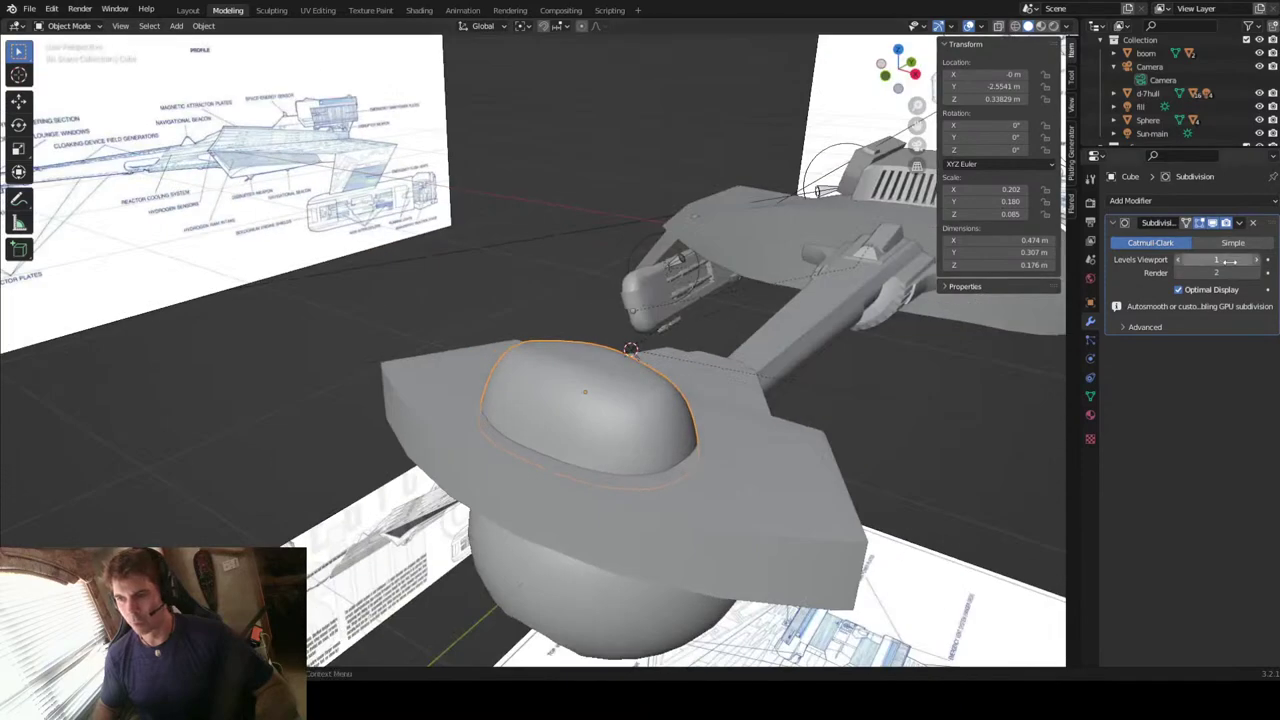
Step: Set the dome's Subdivision modifier render level to 1
{"action": "left_click", "coordinate": [1178, 272]}
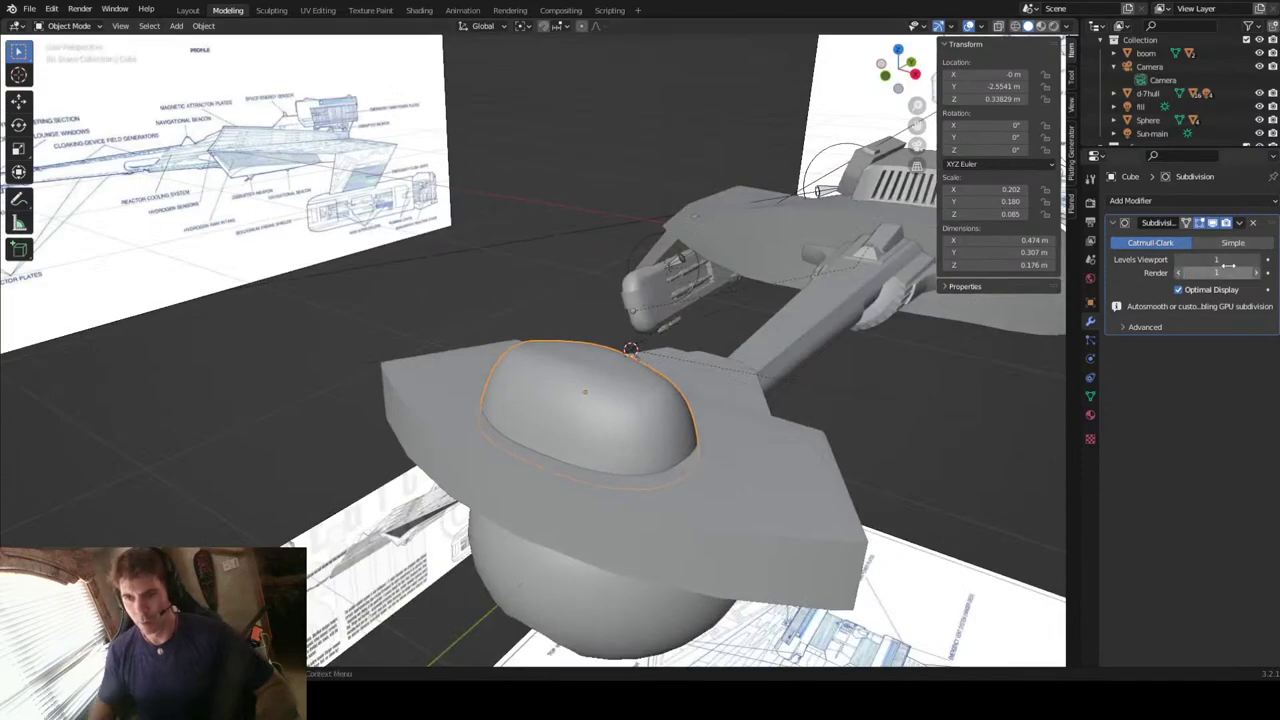
{"action": "middle_click_drag", "start_coordinate": [978, 300], "coordinate": [589, 397]}
{"action": "scroll", "coordinate": [777, 390], "scroll_direction": "down", "scroll_amount": 2}
{"action": "scroll", "coordinate": [589, 397], "scroll_direction": "down", "scroll_amount": 3}
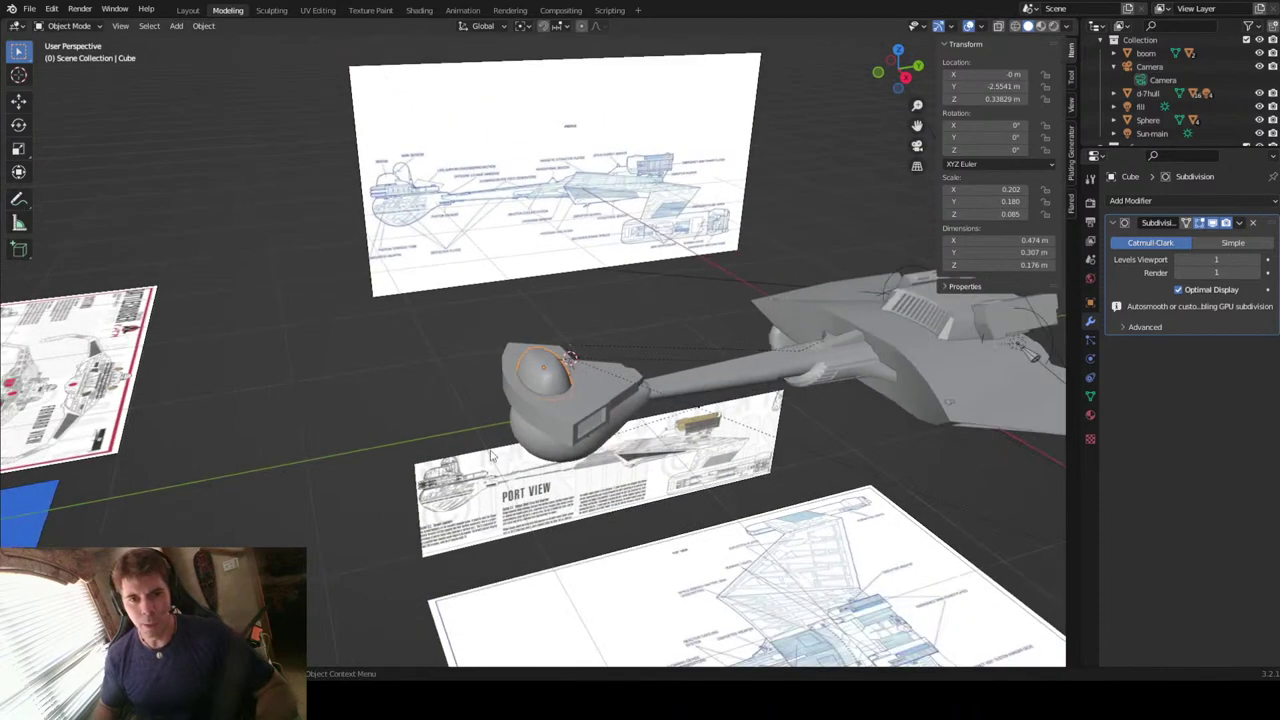
Step: Examine the dome close-up reference images and the top-view photo of the ship's head and bridge
{"action": "left_click", "coordinate": [30, 516]}
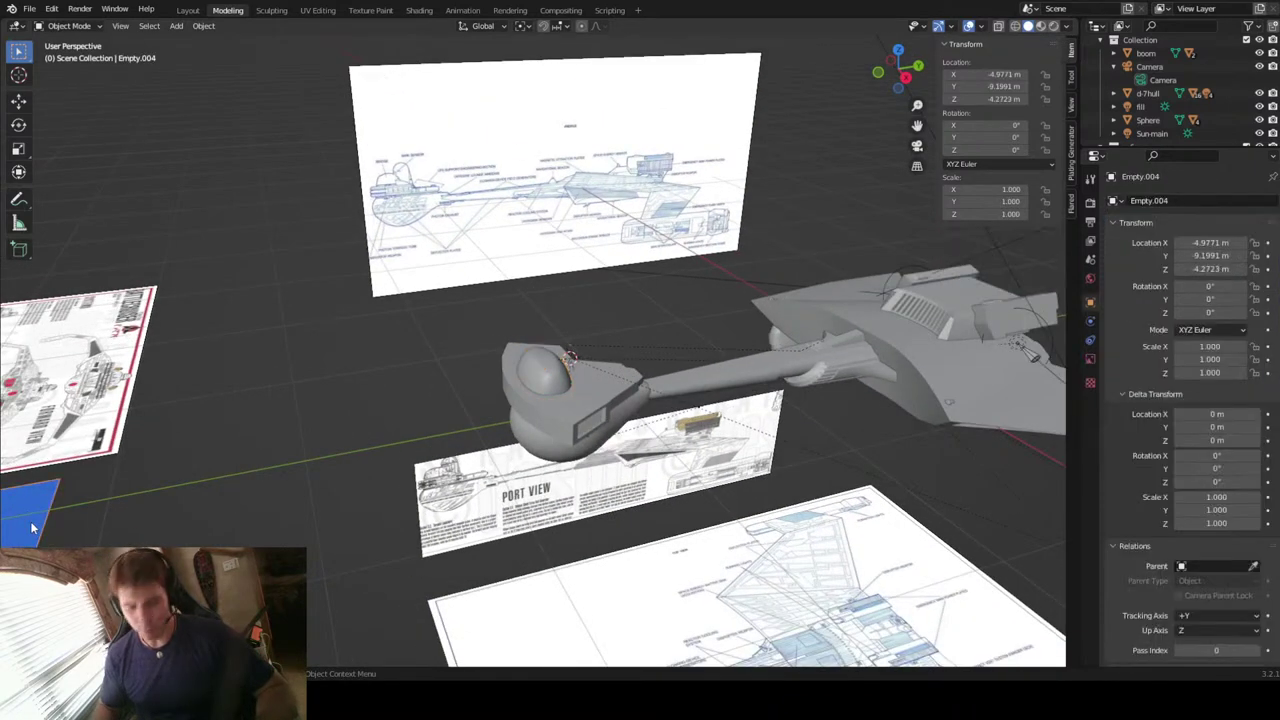
{"action": "key", "text": "KP_Decimal"}
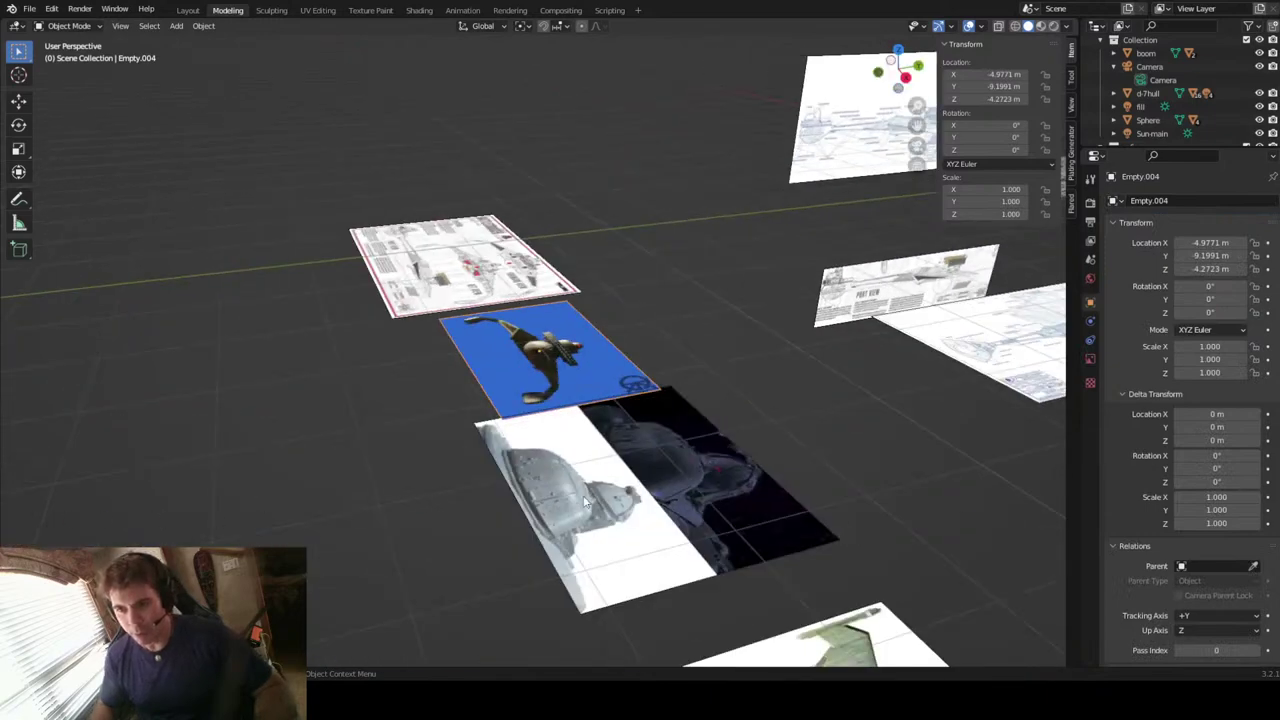
{"action": "left_click", "coordinate": [585, 555]}
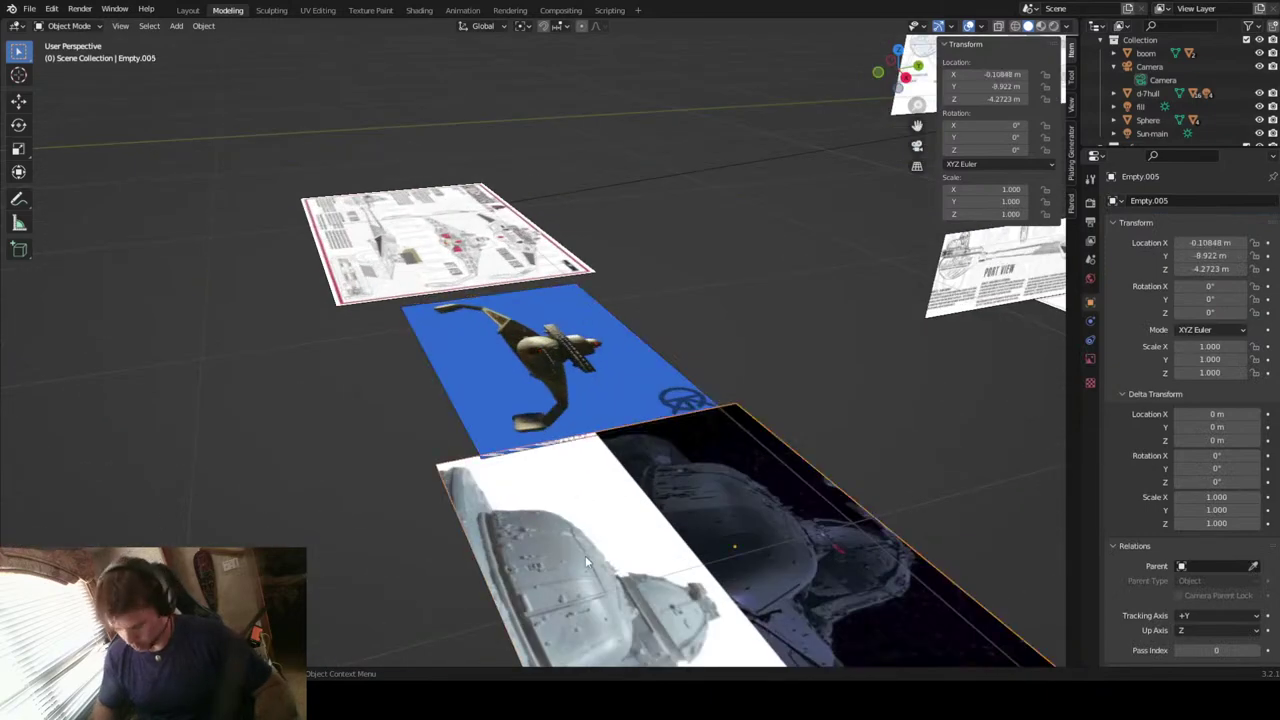
{"action": "scroll", "coordinate": [585, 555], "scroll_direction": "down", "scroll_amount": 5}
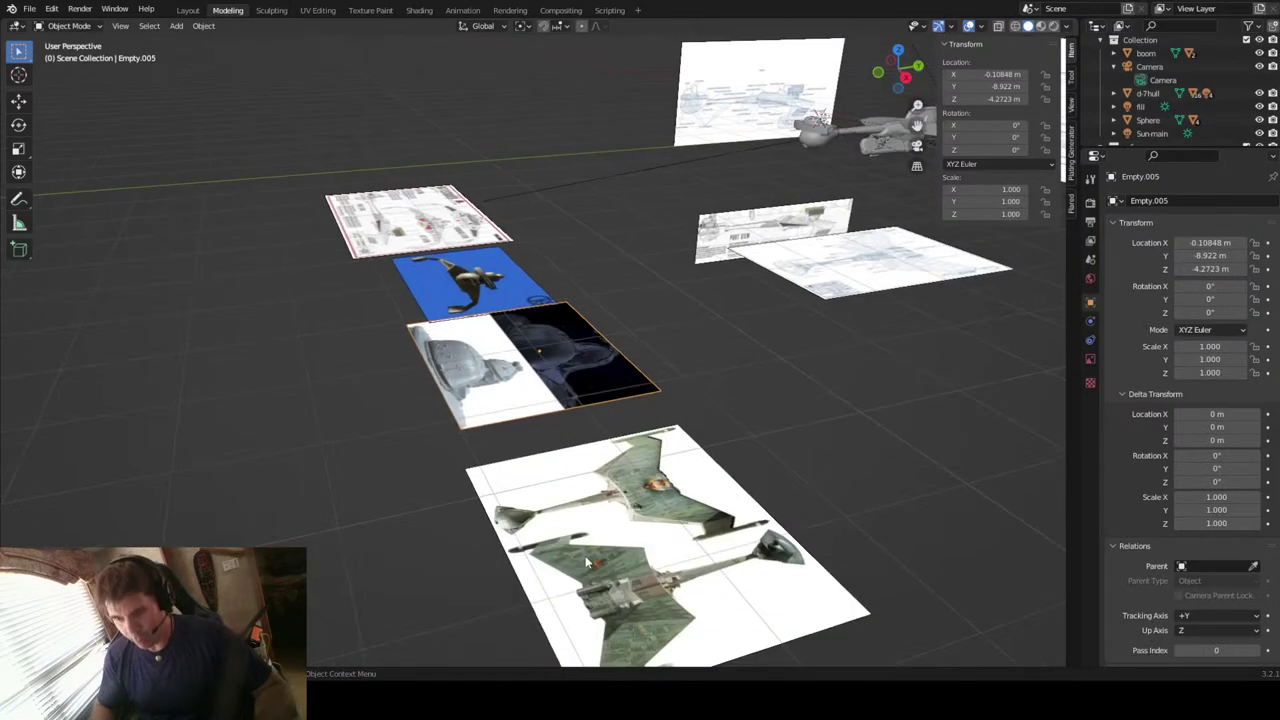
{"action": "left_click", "coordinate": [718, 566]}
{"action": "middle_click_drag", "start_coordinate": [718, 566], "coordinate": [789, 602]}
{"action": "key", "text": "KP_Decimal"}
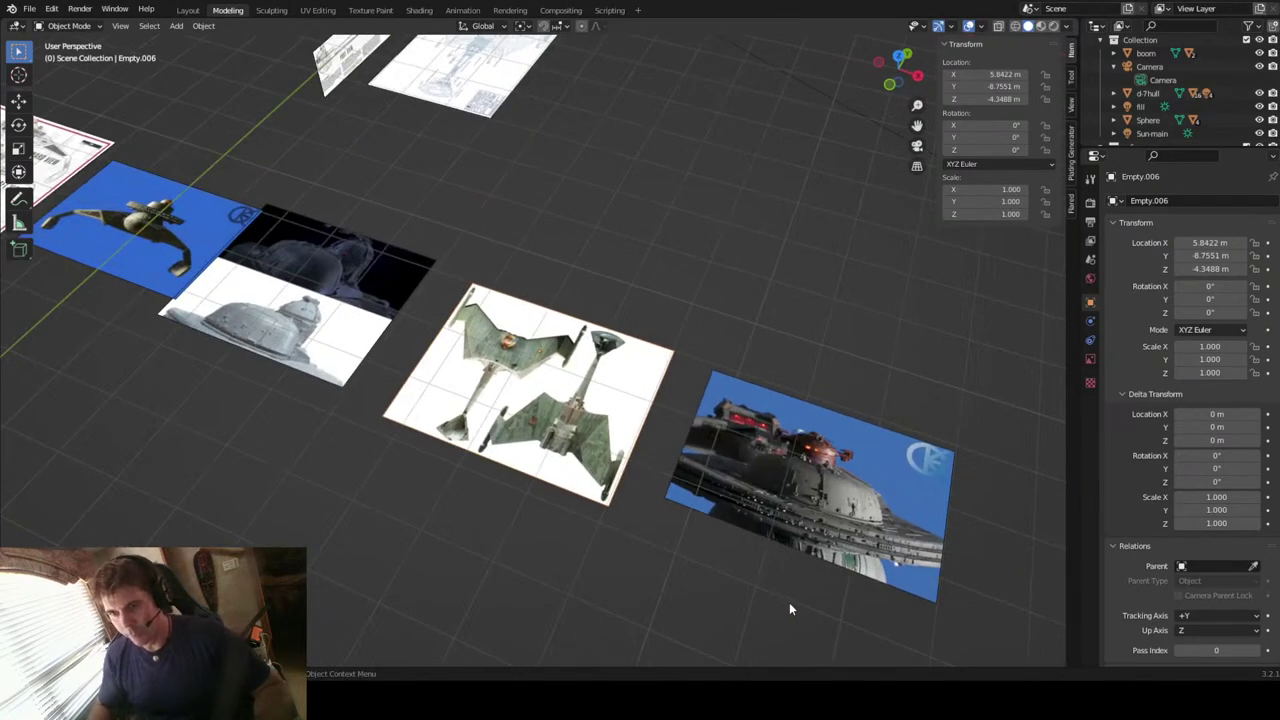
{"action": "scroll", "coordinate": [674, 393], "scroll_direction": "up", "scroll_amount": 5}
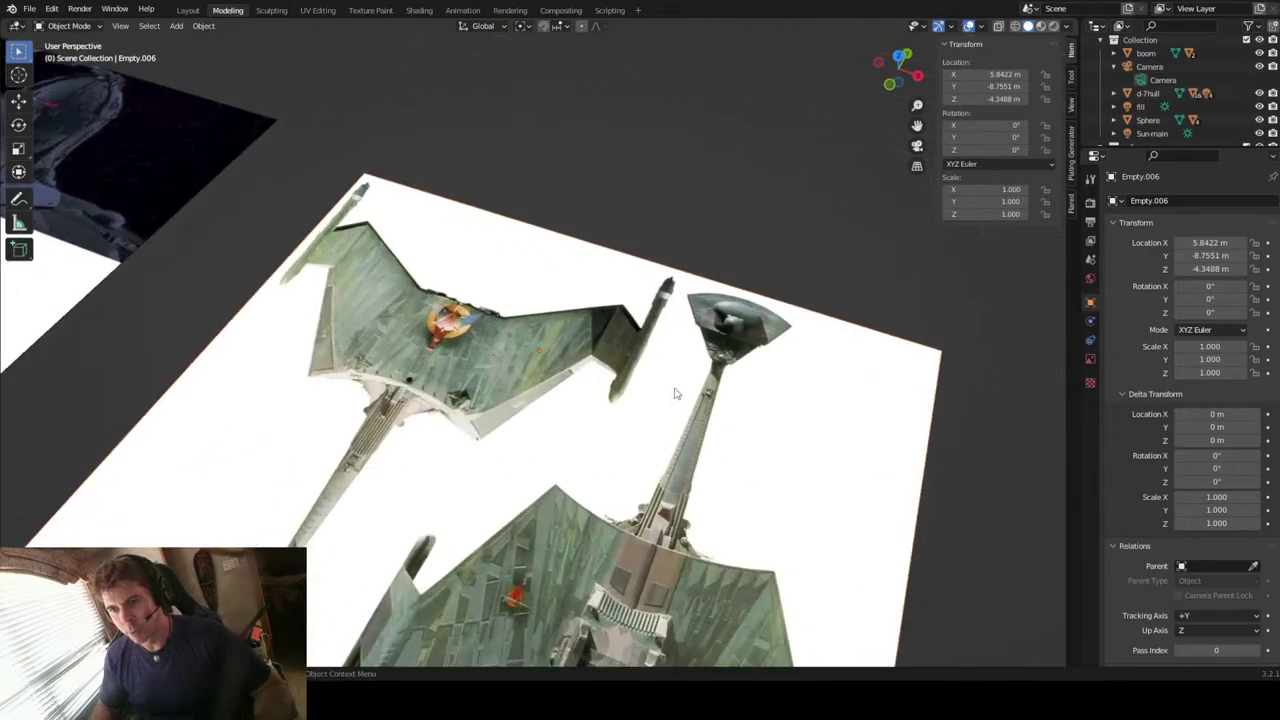
{"action": "middle_click_drag", "start_coordinate": [677, 393], "coordinate": [718, 455]}
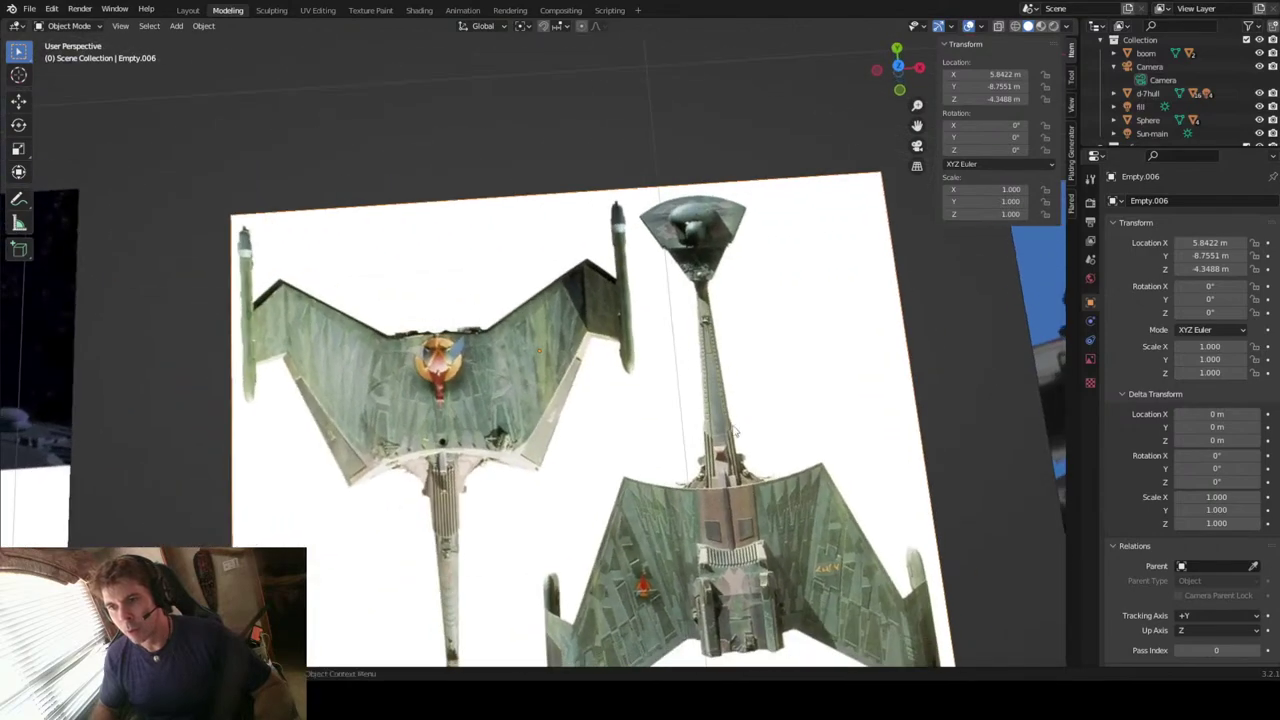
{"action": "middle_click_drag", "start_coordinate": [915, 130], "coordinate": [720, 398]}
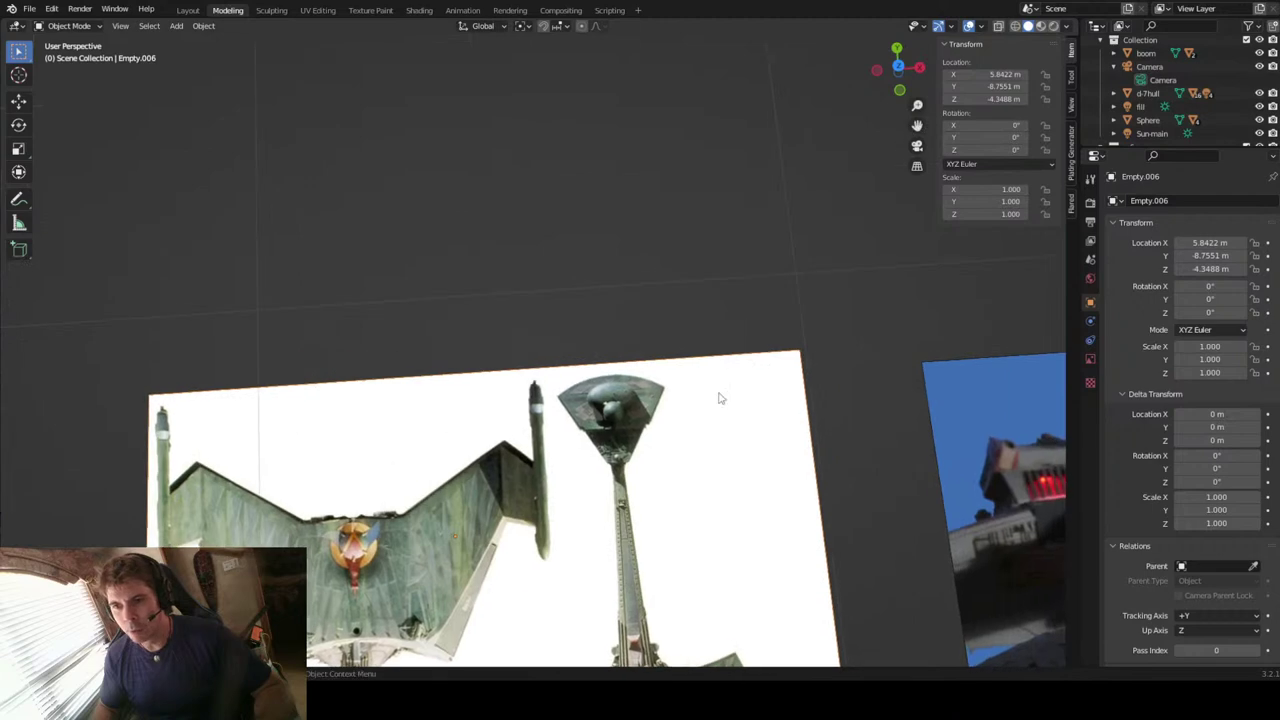
Step: Examine the ship's head and bridge in the photo reference up close, and the white and dark dome close-up images again
{"action": "scroll", "coordinate": [720, 398], "scroll_direction": "up", "scroll_amount": 4}
{"action": "scroll", "coordinate": [720, 398], "scroll_direction": "up", "scroll_amount": 3}
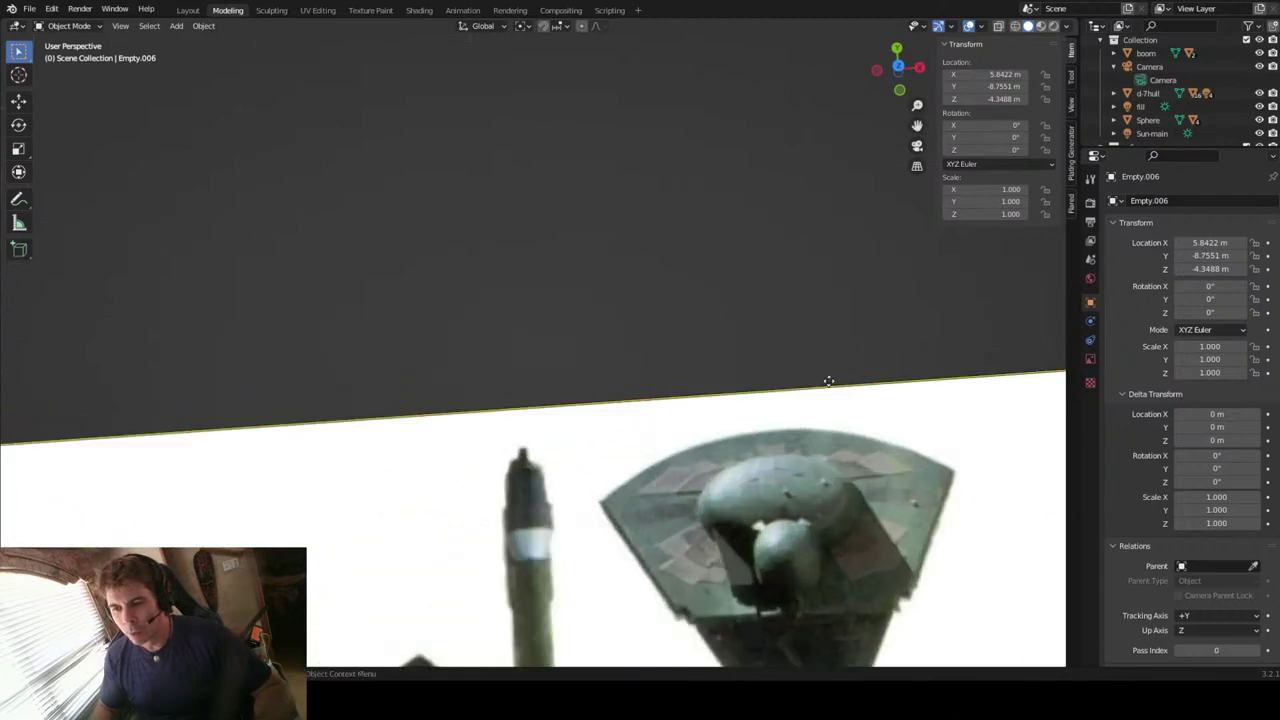
{"action": "scroll", "coordinate": [841, 376], "scroll_direction": "up", "scroll_amount": 1}
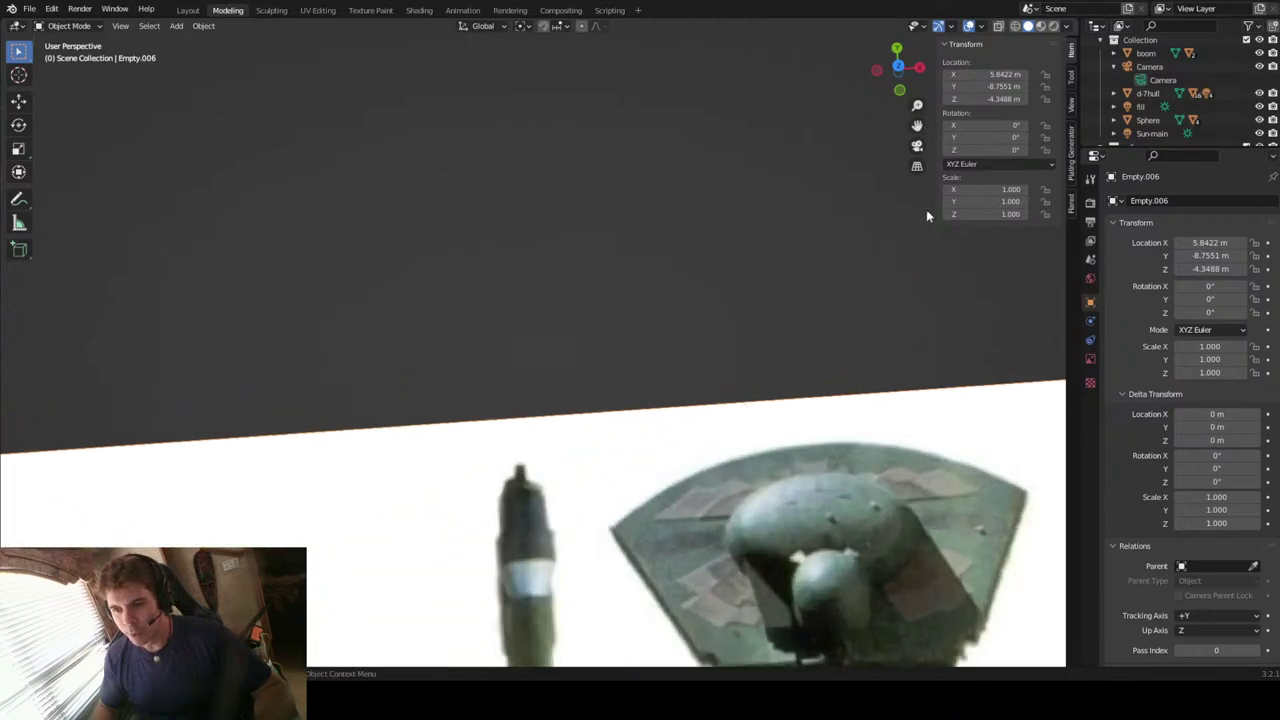
{"action": "left_click_drag", "start_coordinate": [917, 125], "coordinate": [902, 2]}
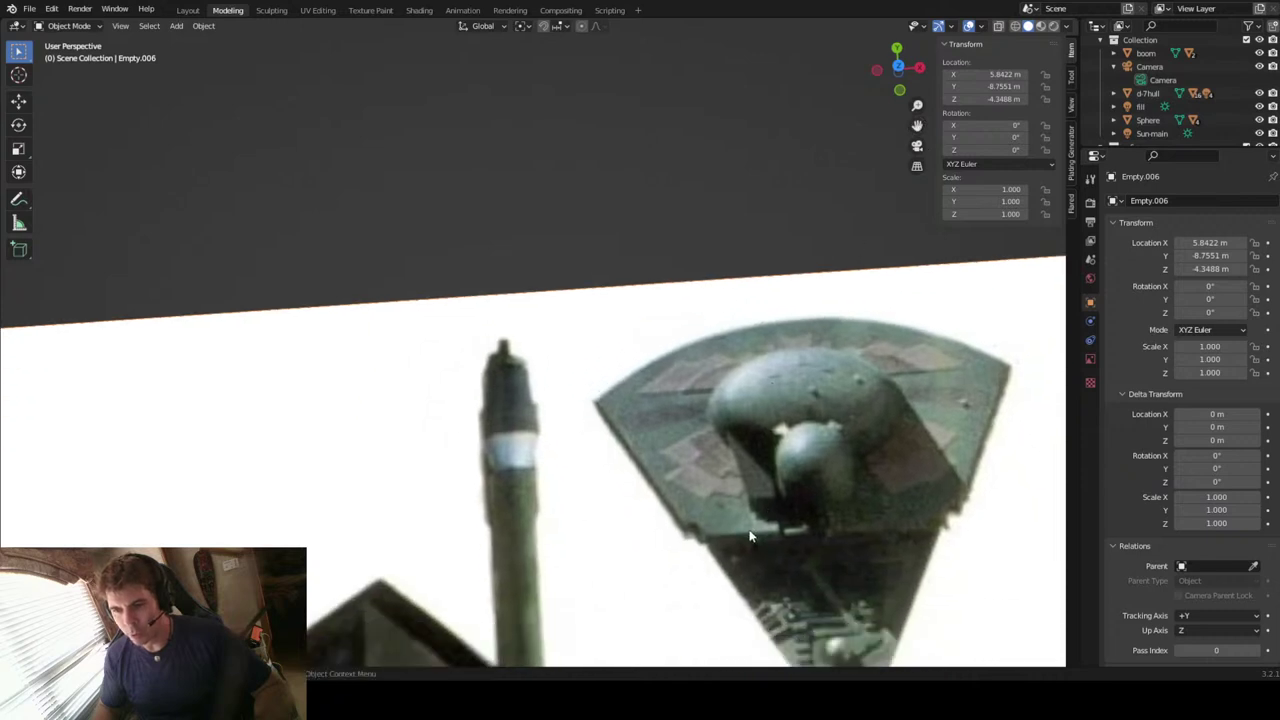
{"action": "middle_click_drag", "start_coordinate": [750, 537], "coordinate": [749, 531]}
{"action": "left_click_drag", "start_coordinate": [917, 126], "coordinate": [840, 200]}
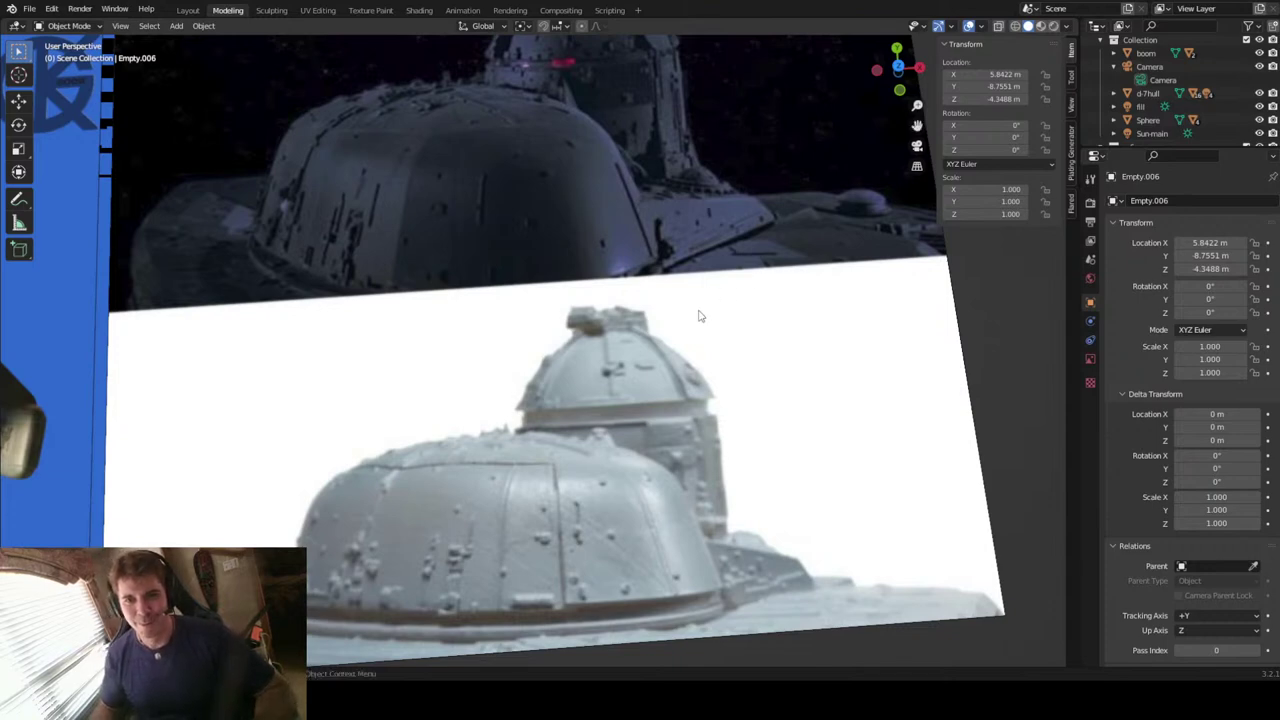
{"action": "scroll", "coordinate": [700, 316], "scroll_direction": "down", "scroll_amount": 6}
{"action": "scroll", "coordinate": [700, 316], "scroll_direction": "up", "scroll_amount": 1}
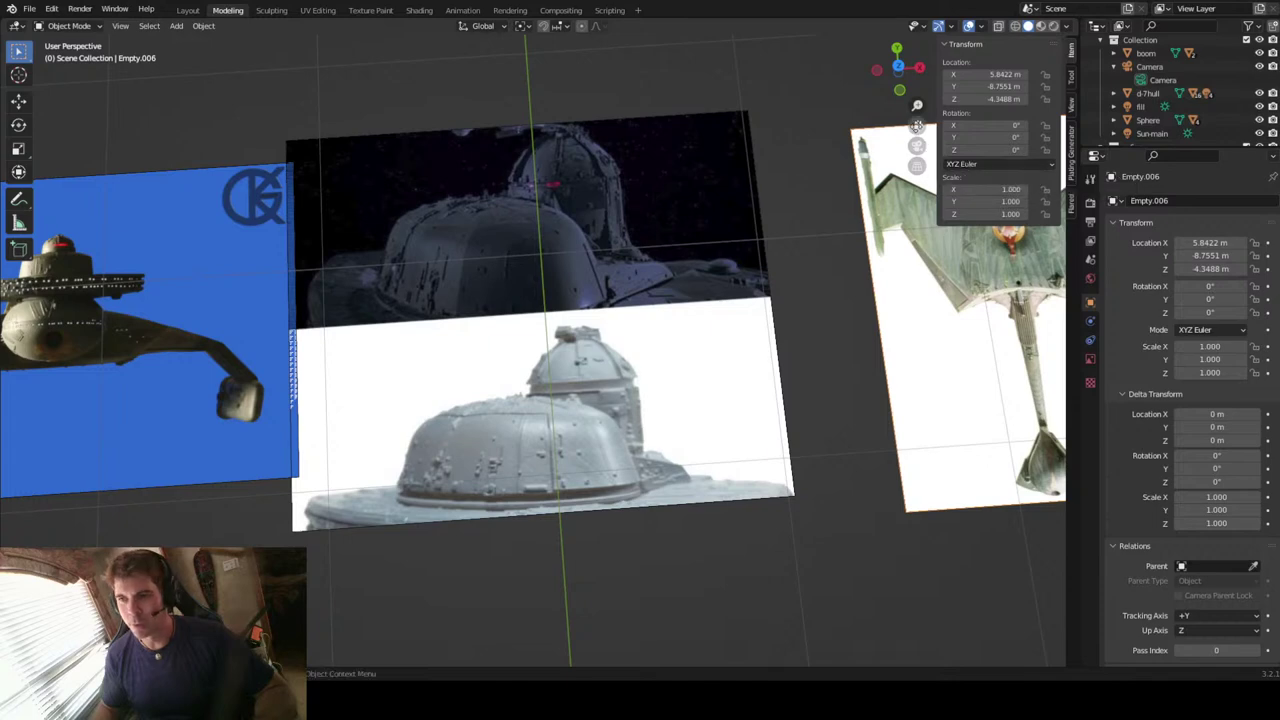
{"action": "left_click_drag", "start_coordinate": [917, 126], "coordinate": [603, 289]}
{"action": "scroll", "coordinate": [498, 258], "scroll_direction": "down", "scroll_amount": 5}
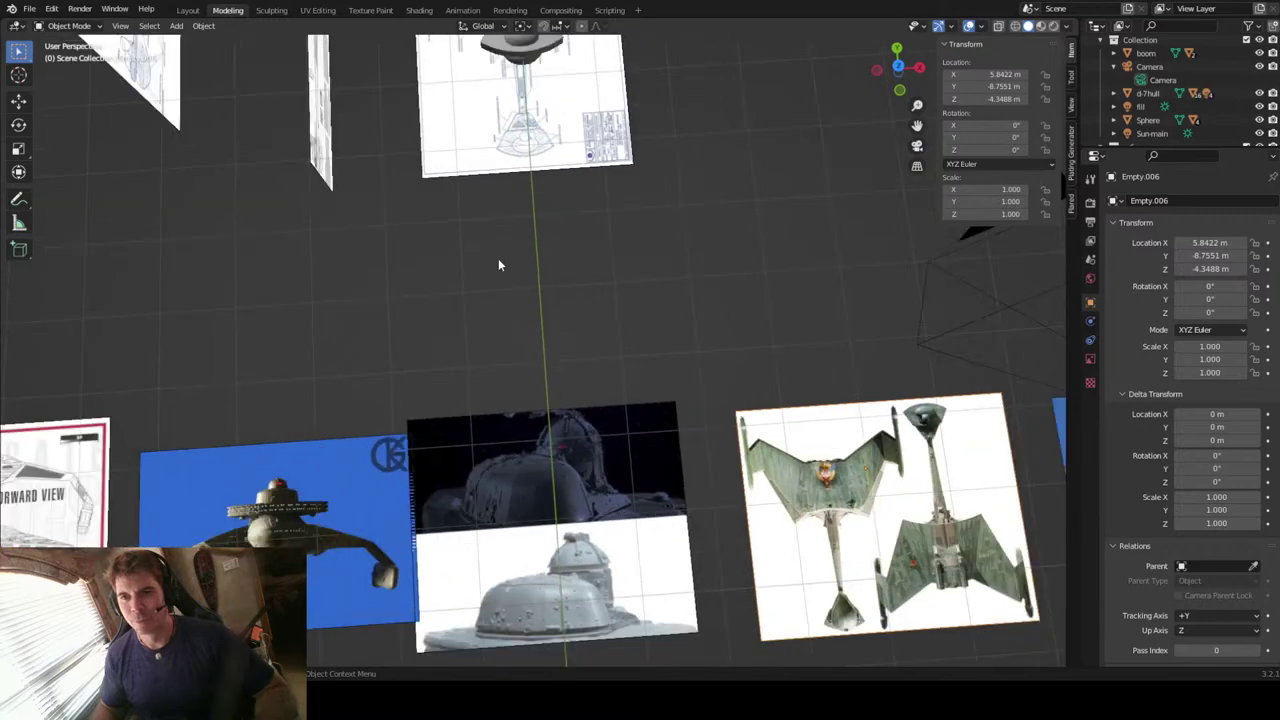
Step: Select the bridge dome on the ship's head and apply its Subdivision modifier
{"action": "left_click", "coordinate": [535, 111]}
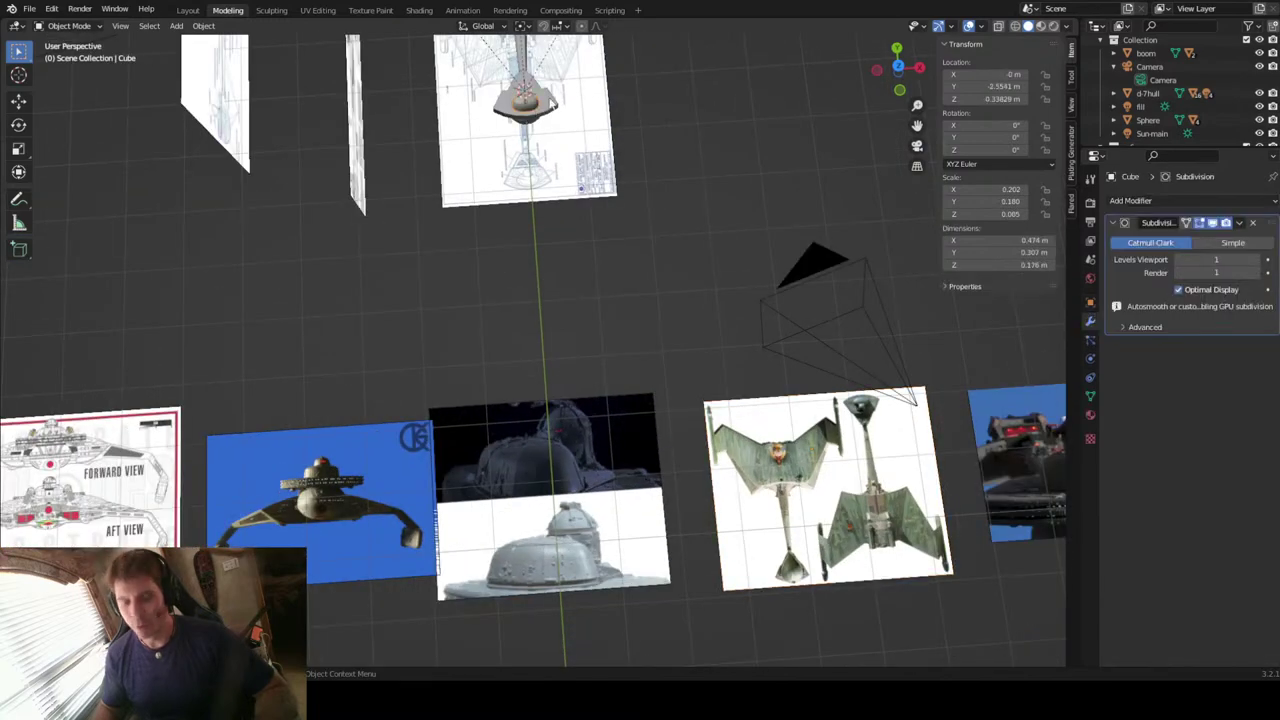
{"action": "key", "text": "KP_Decimal"}
{"action": "scroll", "coordinate": [549, 97], "scroll_direction": "down", "scroll_amount": 3}
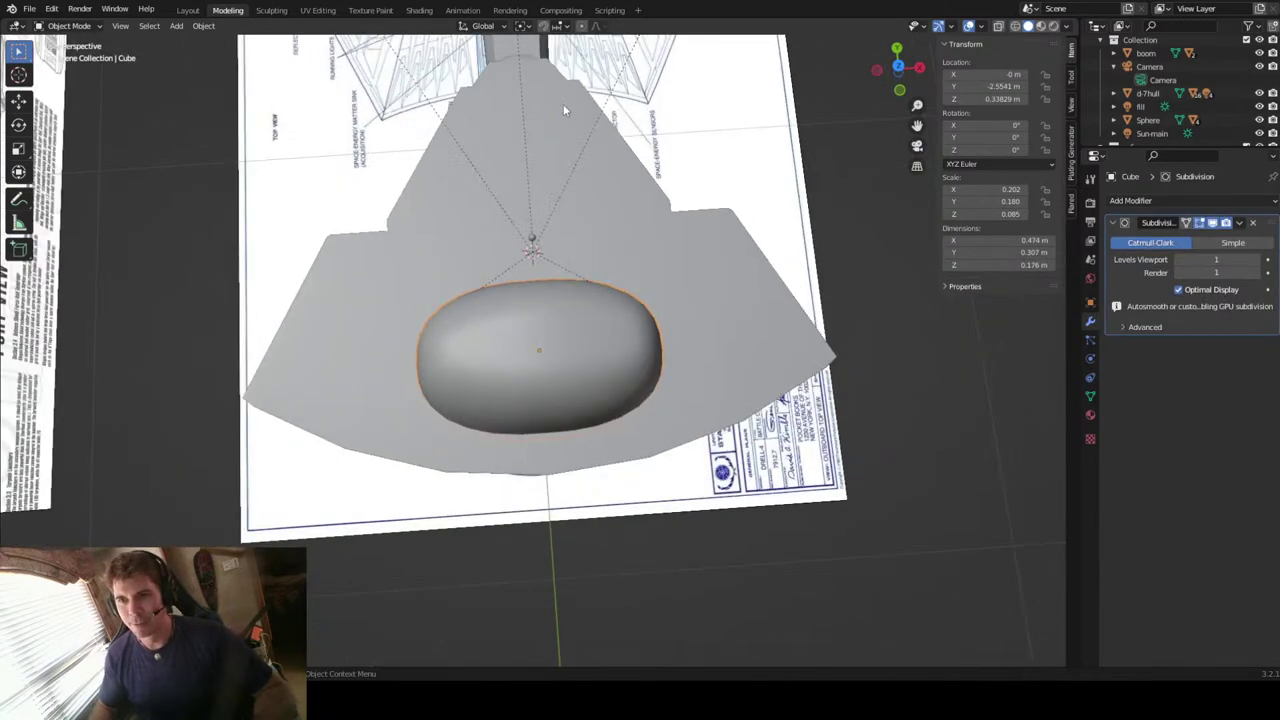
{"action": "middle_click_drag", "start_coordinate": [616, 158], "coordinate": [474, 80]}
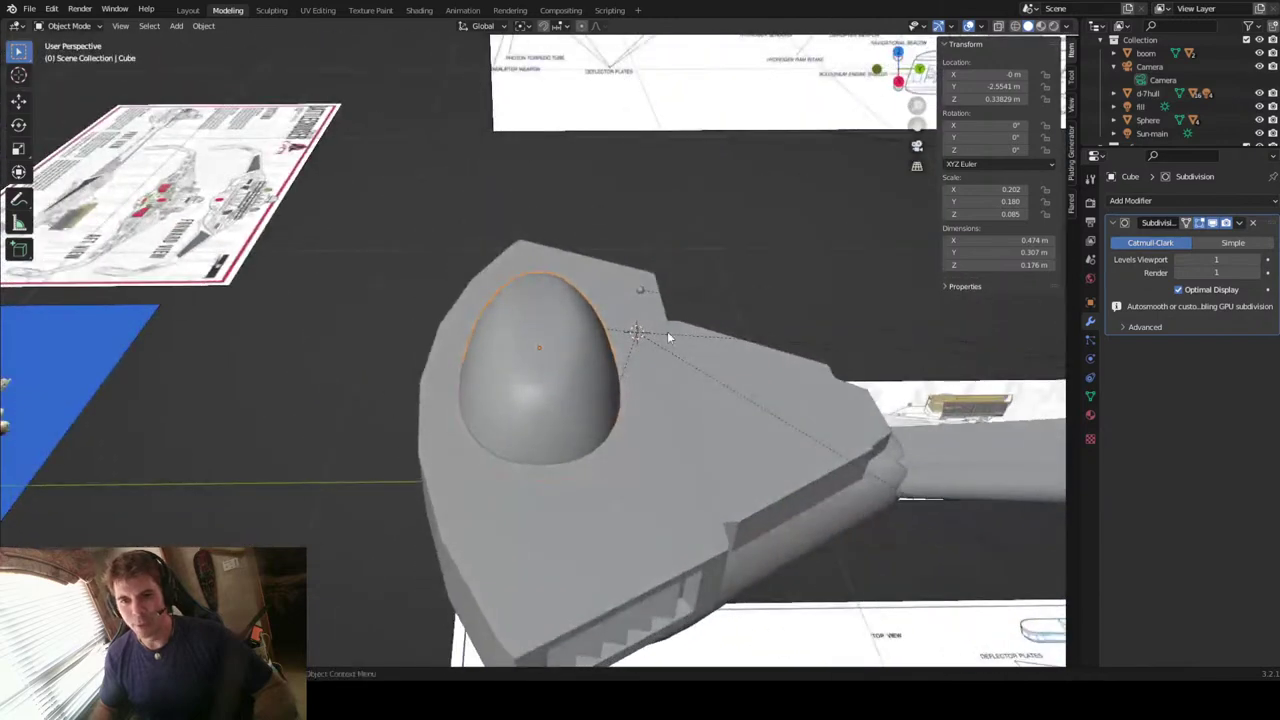
{"action": "middle_click_drag", "start_coordinate": [669, 338], "coordinate": [517, 466]}
{"action": "key", "text": "Tab"}
{"action": "scroll", "coordinate": [563, 375], "scroll_direction": "up", "scroll_amount": 3}
{"action": "scroll", "coordinate": [551, 442], "scroll_direction": "up", "scroll_amount": 2}
{"action": "scroll", "coordinate": [542, 432], "scroll_direction": "down", "scroll_amount": 2}
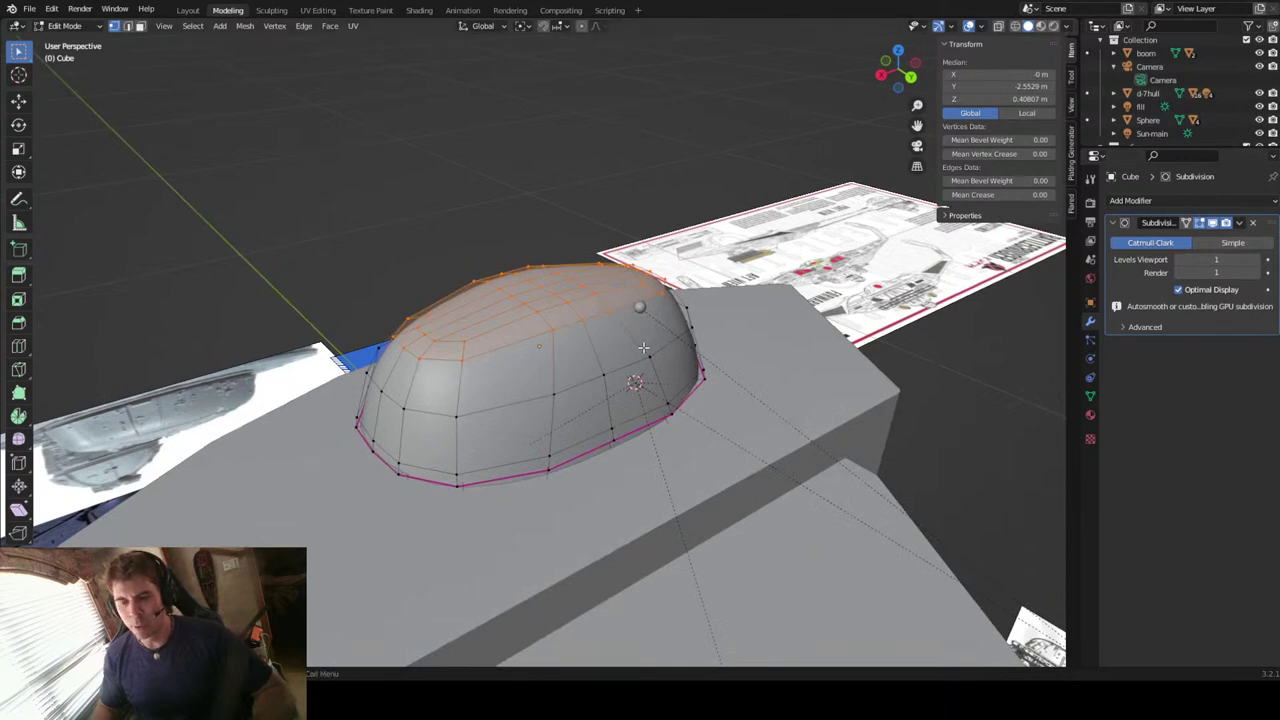
{"action": "key", "text": "Tab"}
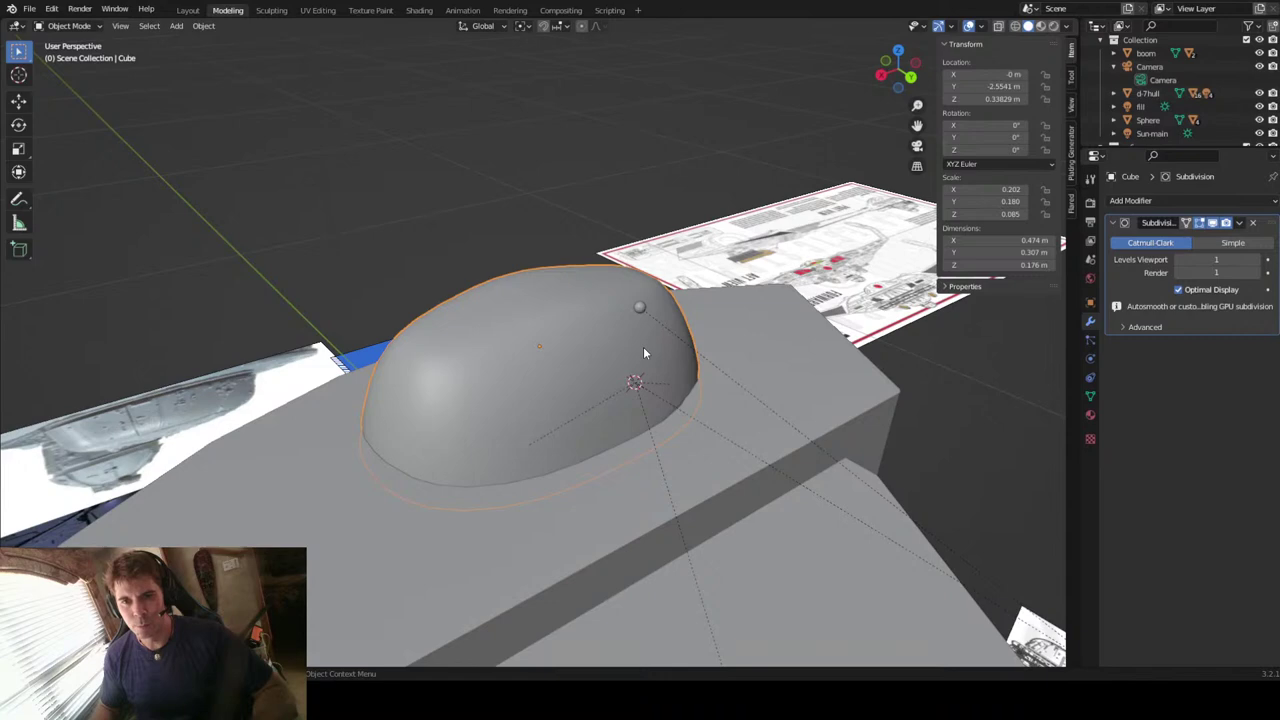
{"action": "left_click", "coordinate": [1240, 224]}
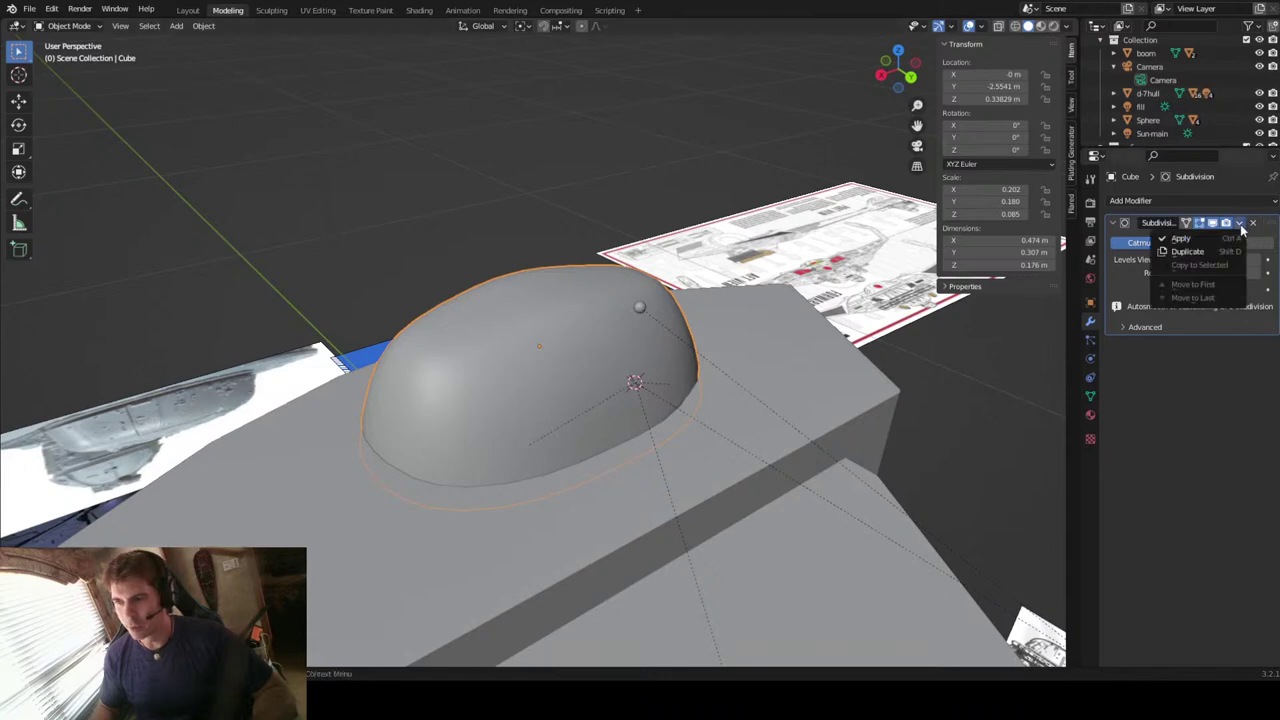
{"action": "left_click", "coordinate": [1219, 240]}
Step: Inspect the dome's subdivided mesh in Edit Mode, including its creased base loops through X-ray, and return to Object Mode
{"action": "middle_click_drag", "start_coordinate": [560, 354], "coordinate": [545, 385]}
{"action": "key", "text": "Tab"}
{"action": "scroll", "coordinate": [522, 333], "scroll_direction": "up", "scroll_amount": 3}
{"action": "scroll", "coordinate": [794, 400], "scroll_direction": "down", "scroll_amount": 3}
{"action": "scroll", "coordinate": [769, 386], "scroll_direction": "up", "scroll_amount": 1}
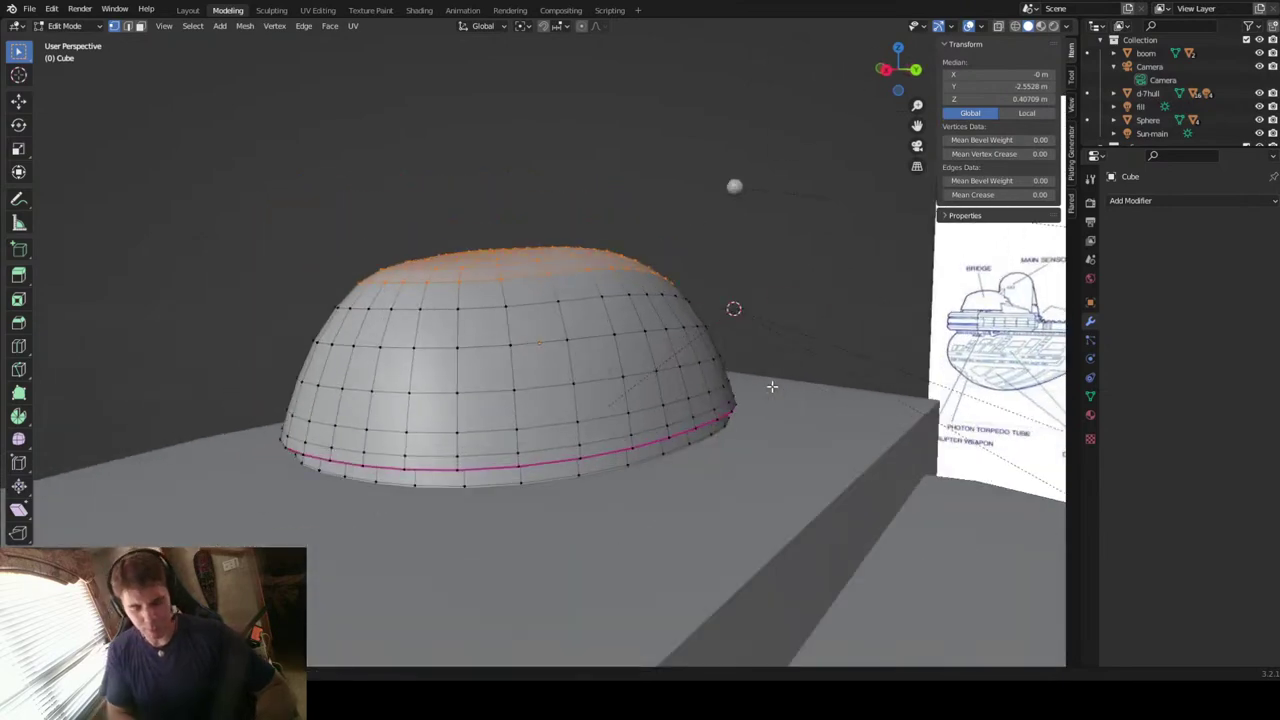
{"action": "scroll", "coordinate": [772, 386], "scroll_direction": "down", "scroll_amount": 3}
{"action": "key", "text": "alt+z"}
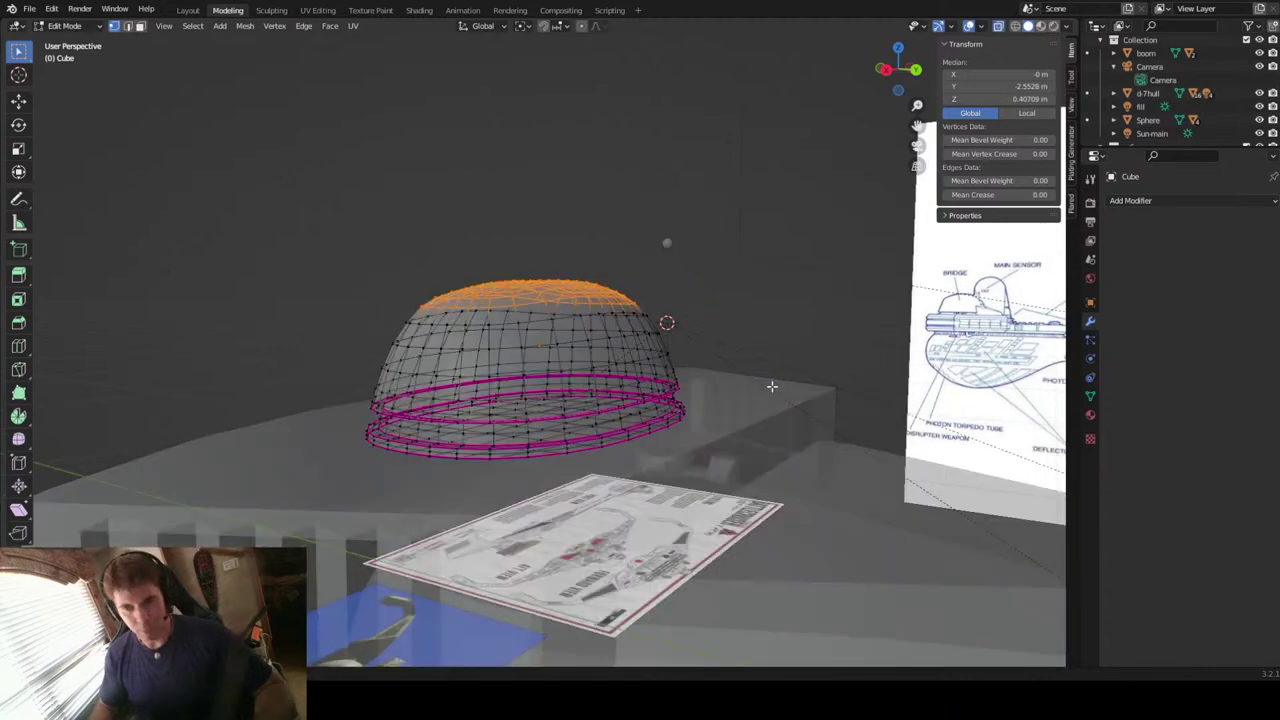
{"action": "key", "text": "Tab"}
{"action": "key", "text": "alt+z"}
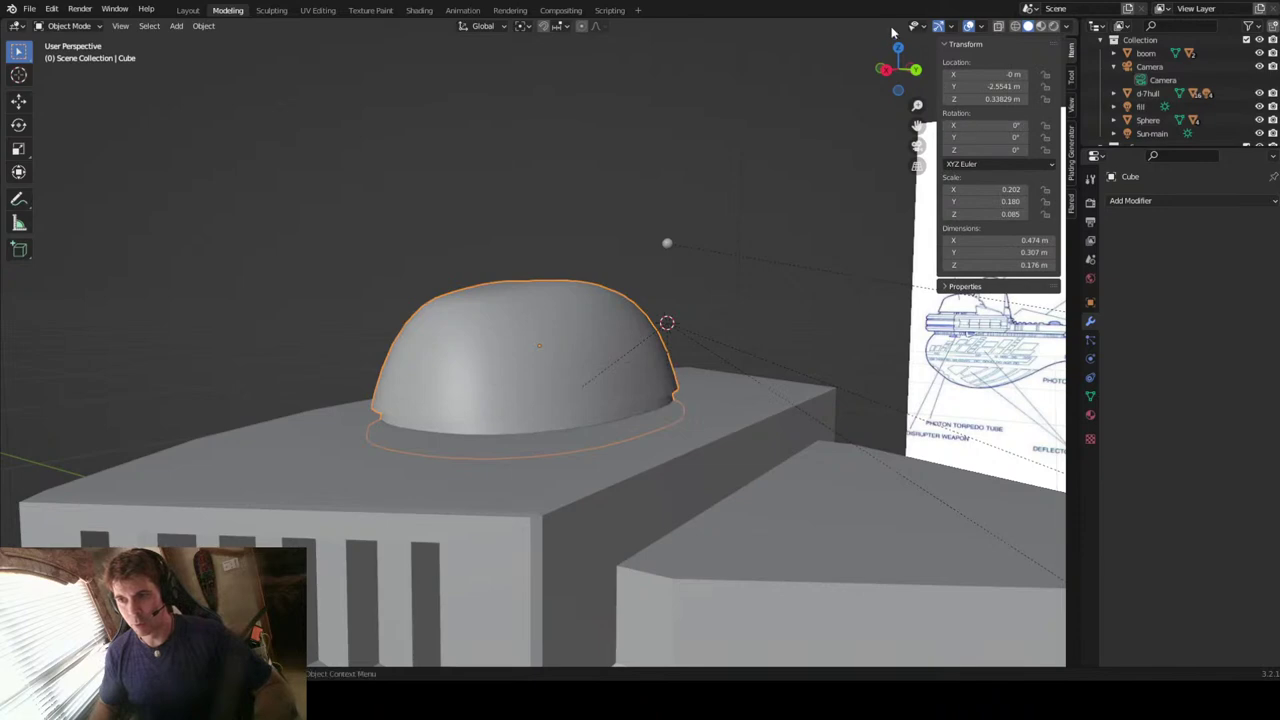
Step: Compare the dome's mesh with the top-view blueprint in Edit Mode with X-ray on, close to the tapered strut beside the sensor dome
{"action": "left_click", "coordinate": [898, 90]}
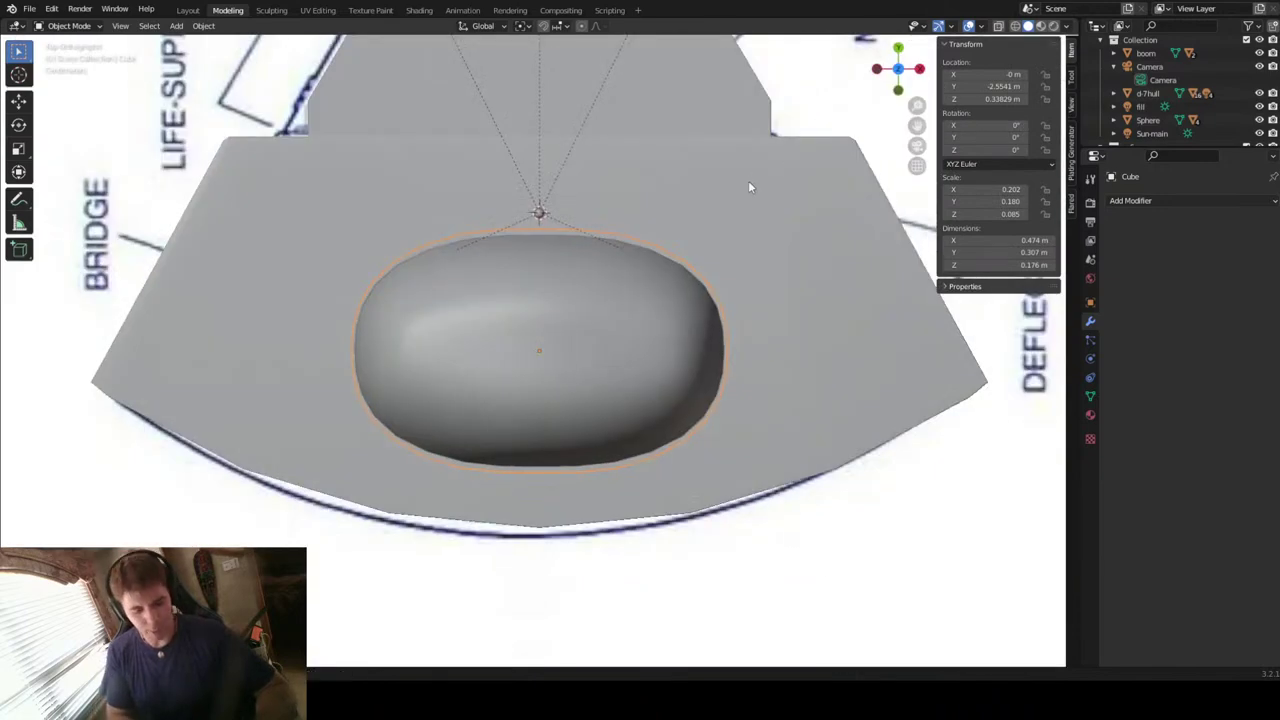
{"action": "key", "text": "alt+z"}
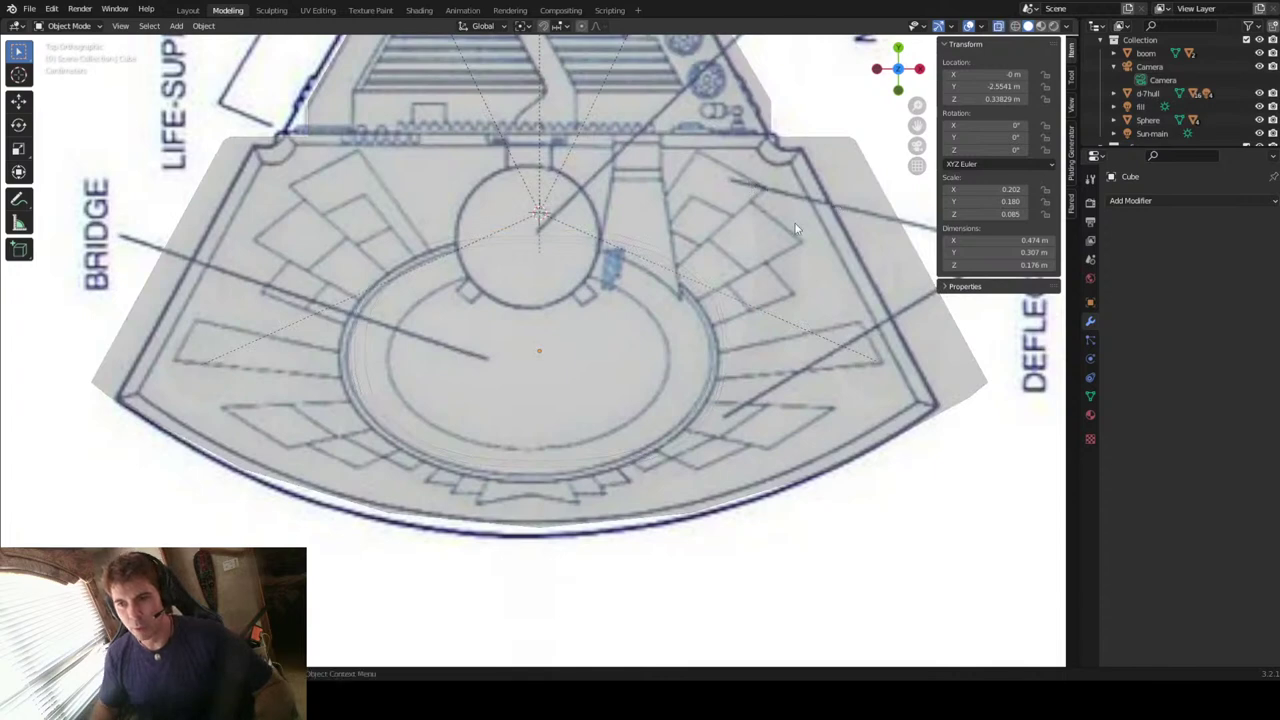
{"action": "key", "text": "alt+z"}
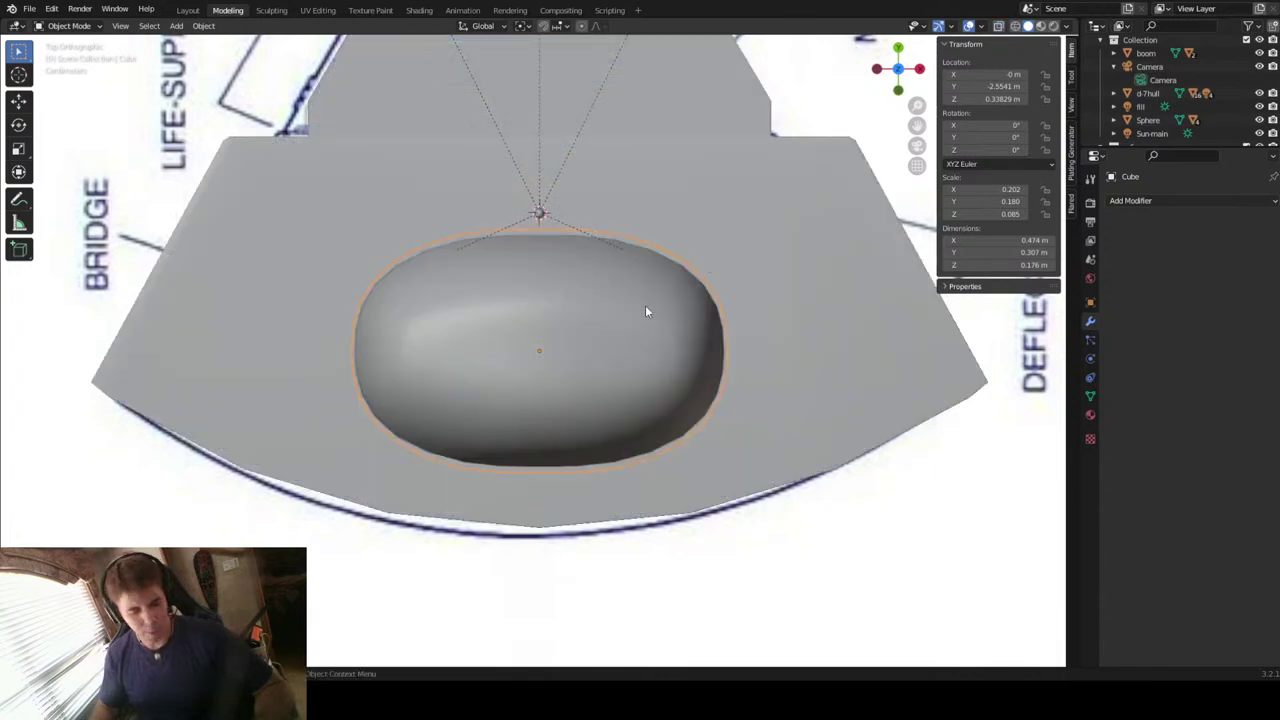
{"action": "key", "text": "Tab"}
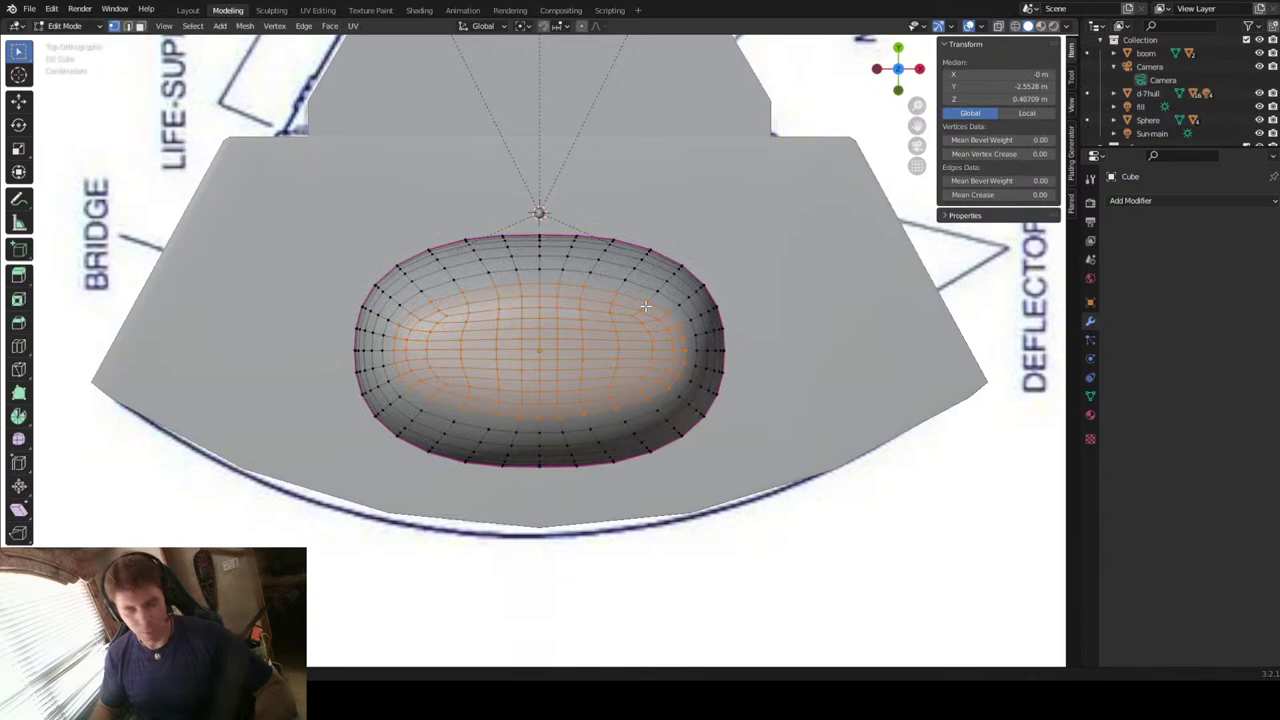
{"action": "key", "text": "alt+z"}
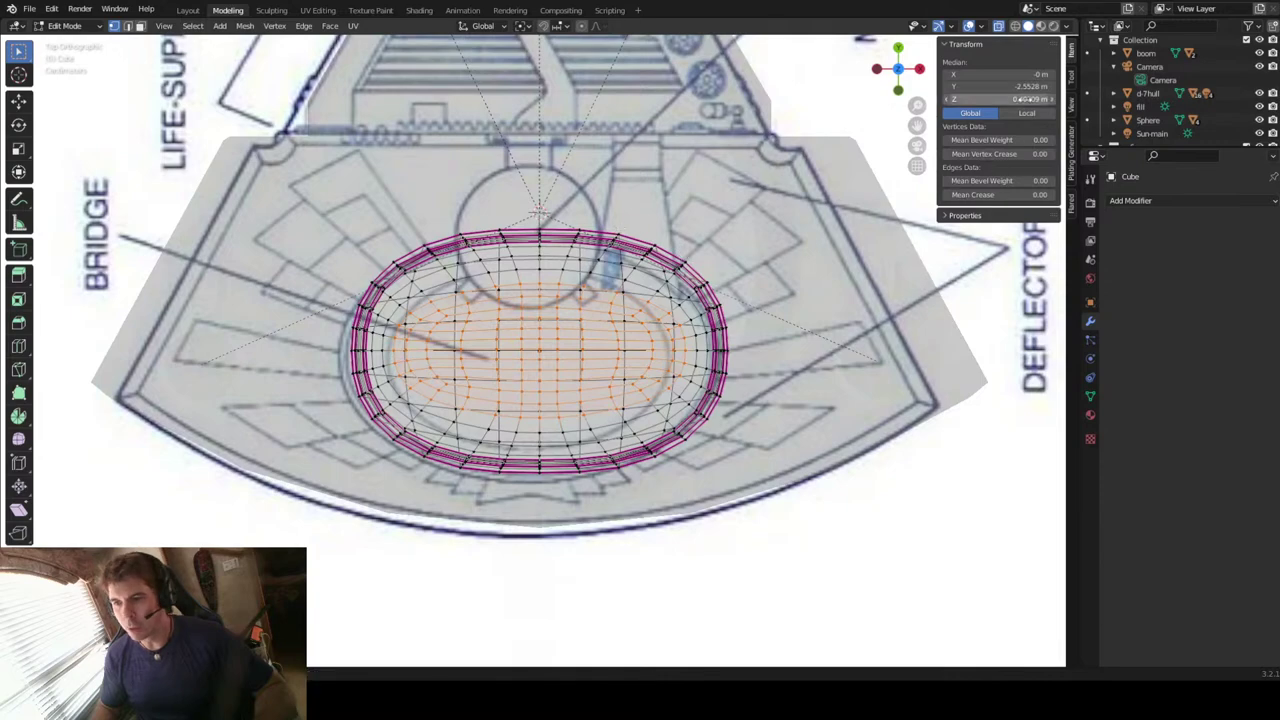
{"action": "left_click_drag", "start_coordinate": [917, 125], "coordinate": [837, 270]}
{"action": "scroll", "coordinate": [613, 345], "scroll_direction": "up", "scroll_amount": 5}
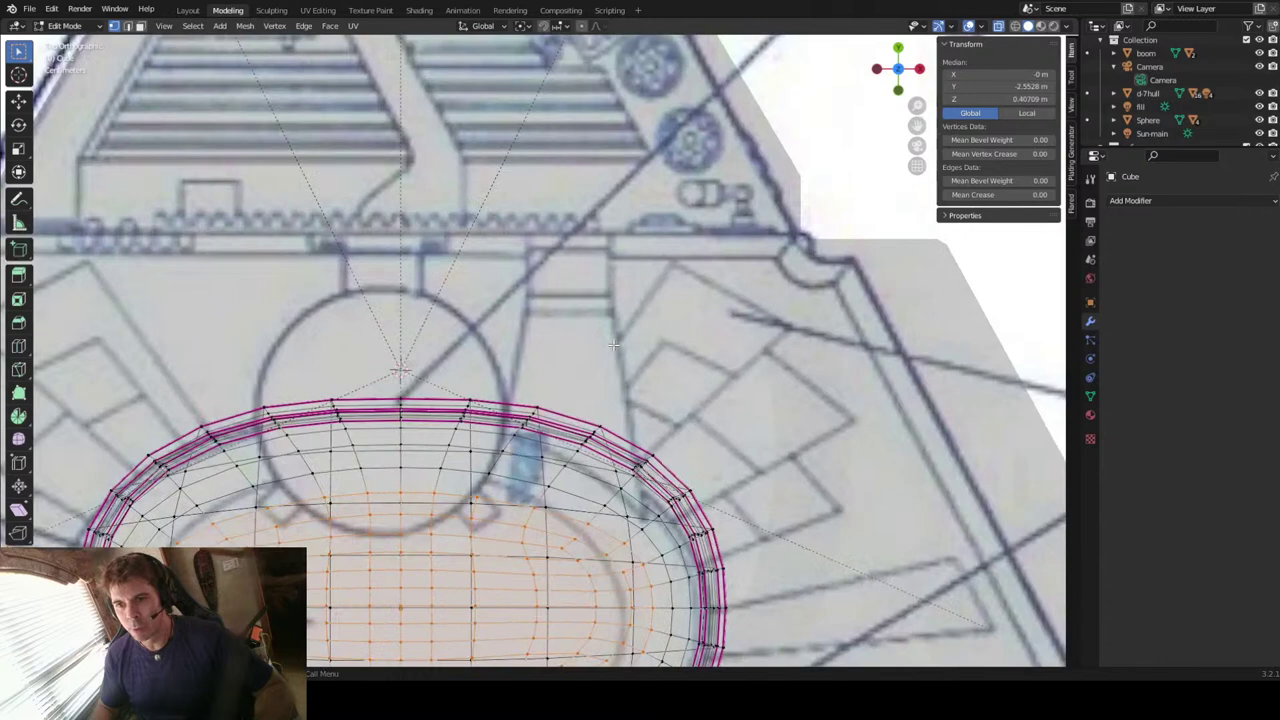
Step: Select the two-face-wide section of the dome's base bands where the blueprint's tapered strut meets the dome
{"action": "key", "text": "3"}
{"action": "left_click", "coordinate": [578, 447]}
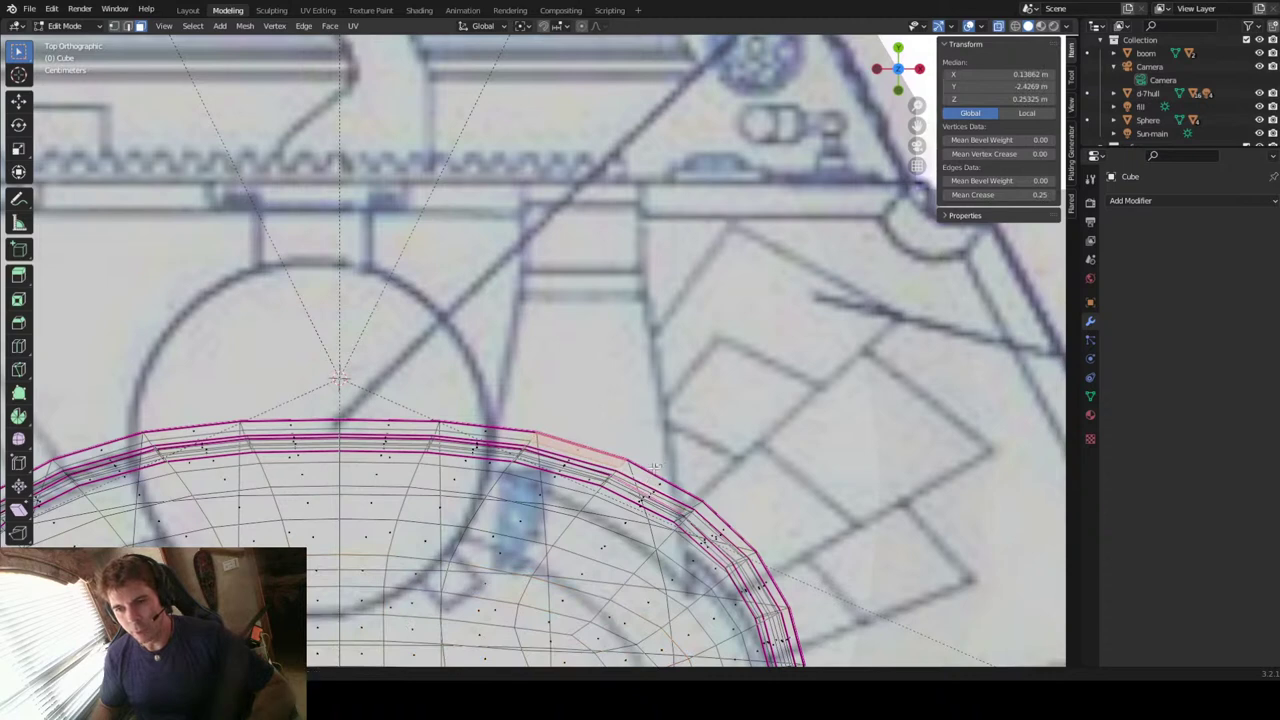
{"action": "left_click", "coordinate": [575, 468]}
{"action": "left_click", "coordinate": [560, 468]}
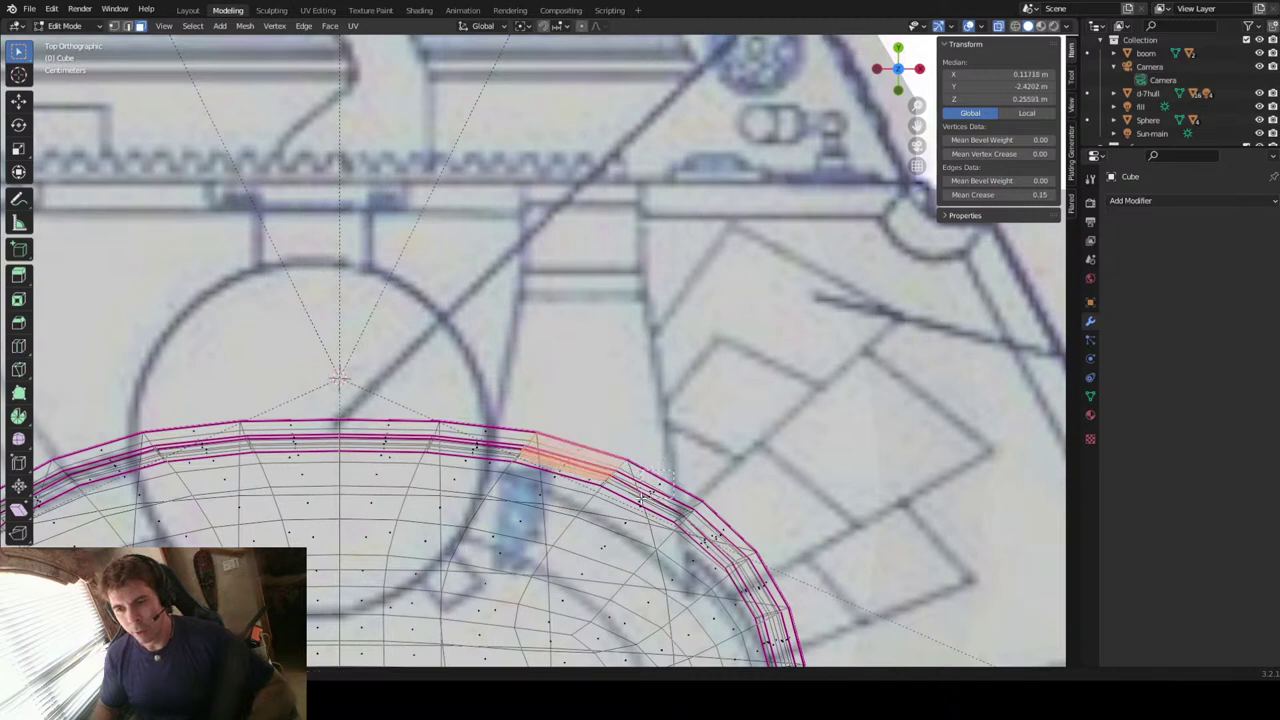
{"action": "left_click", "coordinate": [671, 497], "text": "shift"}
{"action": "middle_click_drag", "start_coordinate": [672, 497], "coordinate": [445, 381]}
{"action": "key", "text": "KP_Decimal"}
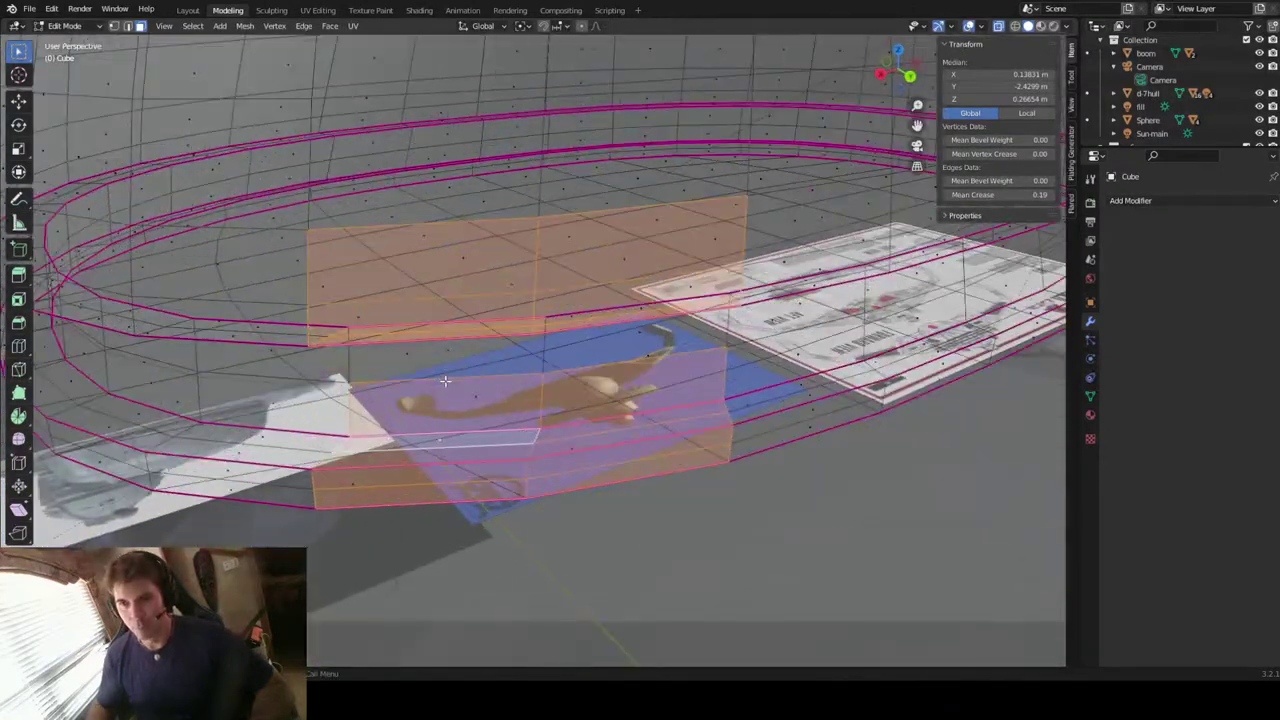
{"action": "scroll", "coordinate": [445, 381], "scroll_direction": "down", "scroll_amount": 3}
{"action": "middle_click_drag", "start_coordinate": [445, 381], "coordinate": [580, 344]}
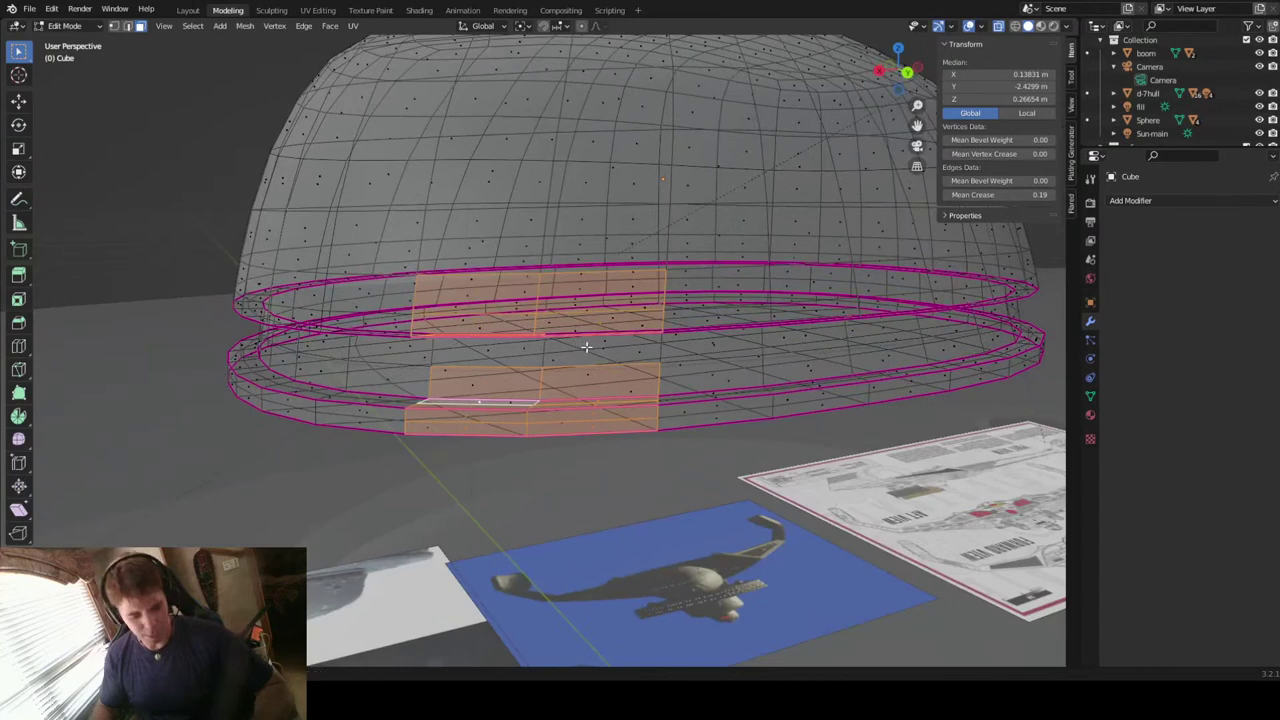
Step: With X-ray off, extend the selection over the base lip and the next row of faces up, and delete the faces
{"action": "key", "text": "alt+z"}
{"action": "left_click", "coordinate": [602, 350], "text": "shift"}
{"action": "left_click", "coordinate": [576, 355], "text": "shift"}
{"action": "middle_click_drag", "start_coordinate": [580, 342], "coordinate": [638, 354]}
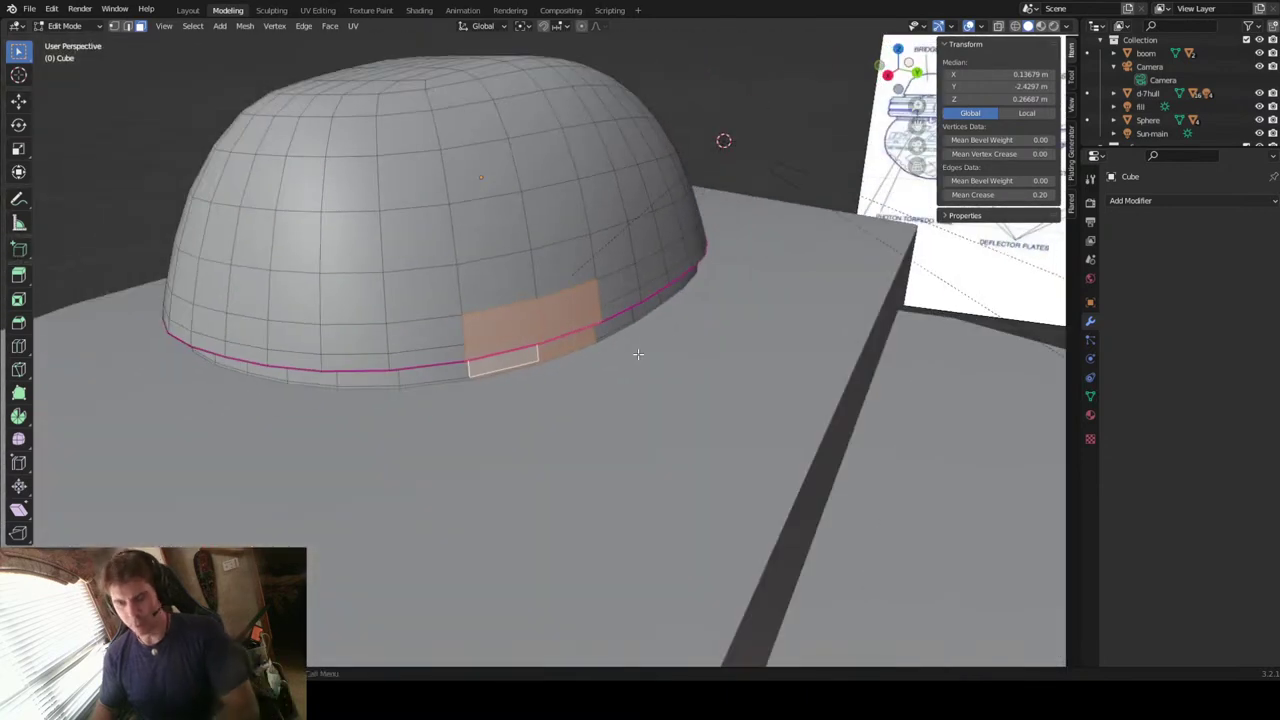
{"action": "scroll", "coordinate": [638, 354], "scroll_direction": "down", "scroll_amount": 3}
{"action": "middle_click_drag", "start_coordinate": [638, 354], "coordinate": [580, 310]}
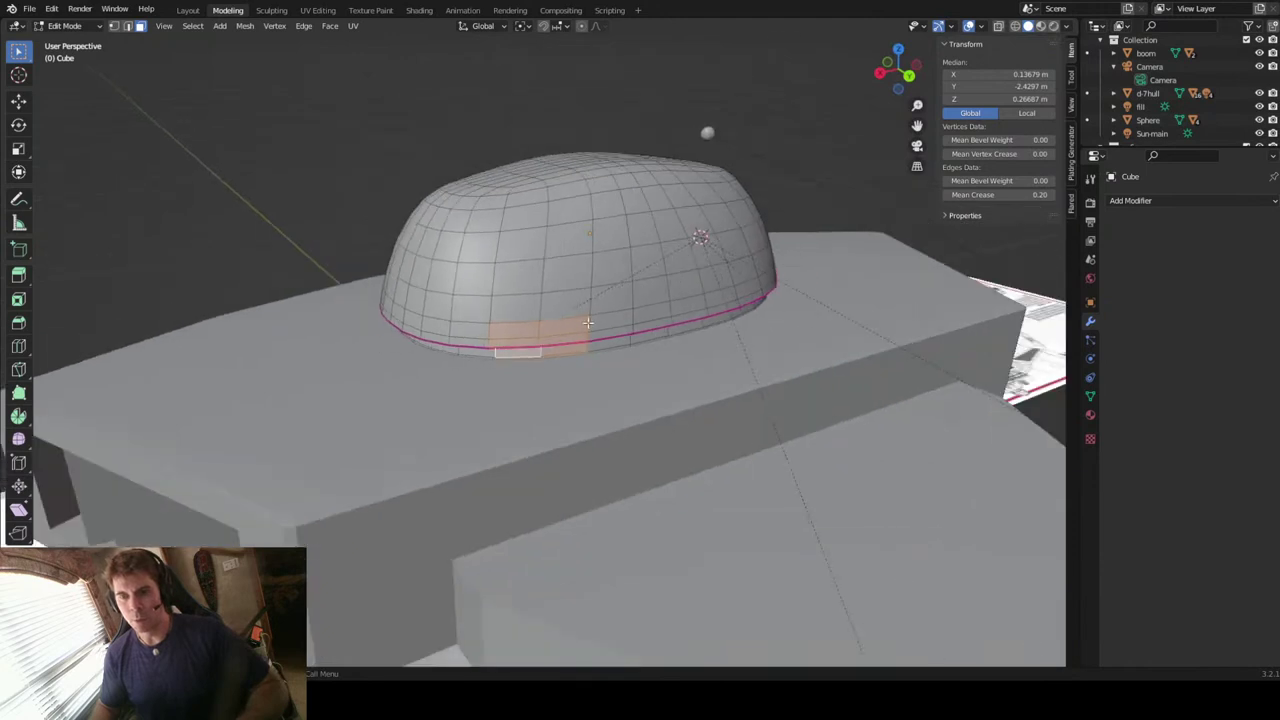
{"action": "left_click", "coordinate": [562, 301], "text": "shift"}
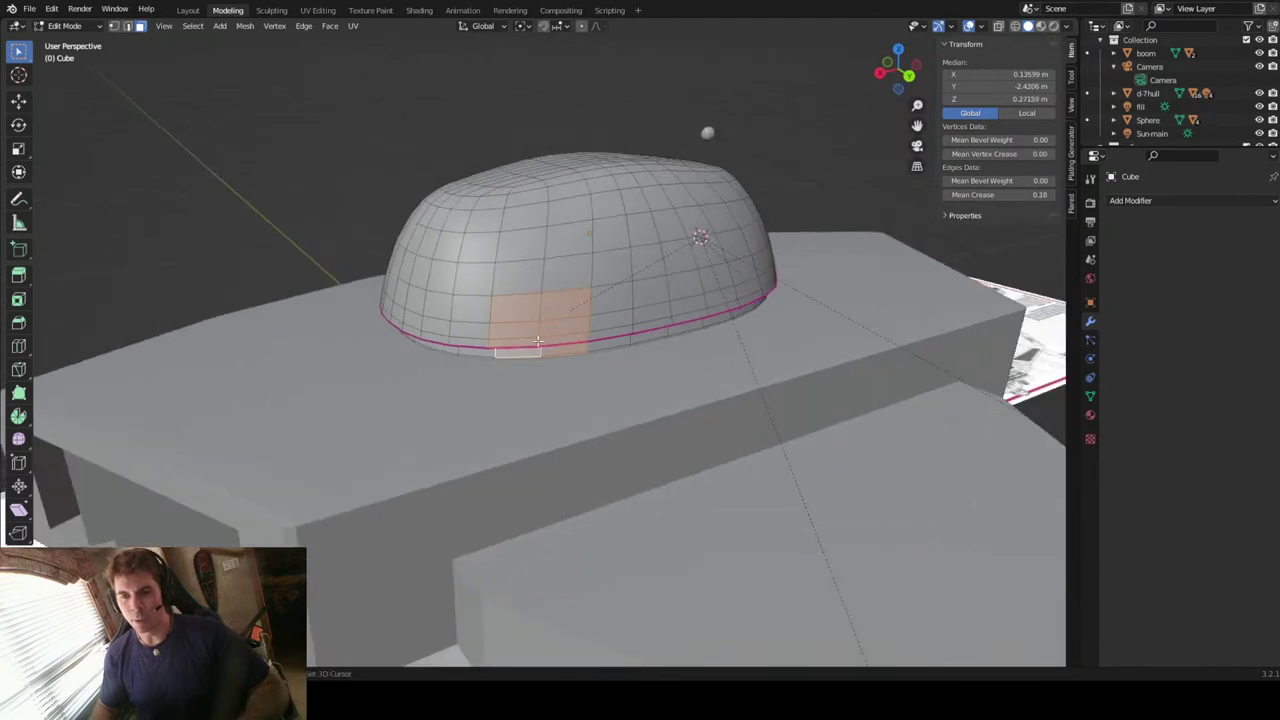
{"action": "middle_click_drag", "start_coordinate": [546, 332], "coordinate": [578, 334]}
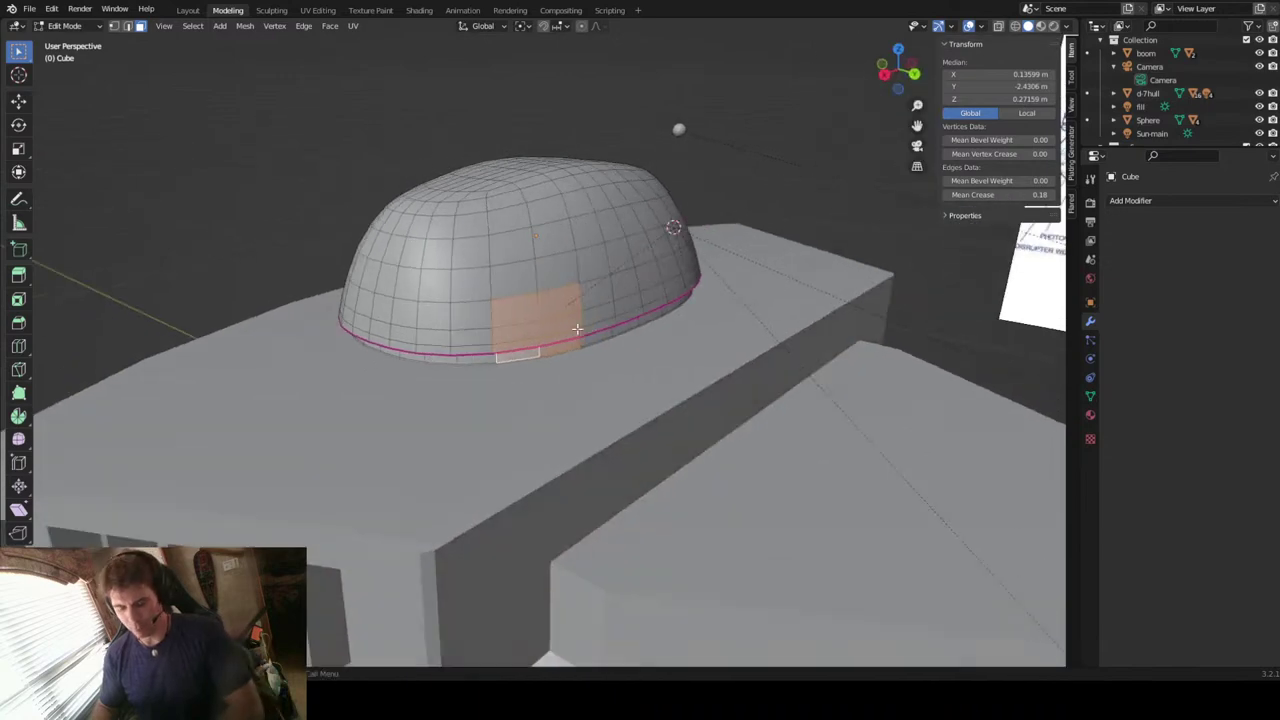
{"action": "key", "text": "x"}
{"action": "left_click", "coordinate": [578, 330]}
Step: Delete the leftover lip face at the base of the dome's opening
{"action": "middle_click_drag", "start_coordinate": [578, 334], "coordinate": [565, 338]}
{"action": "key", "text": "ctrl+z"}
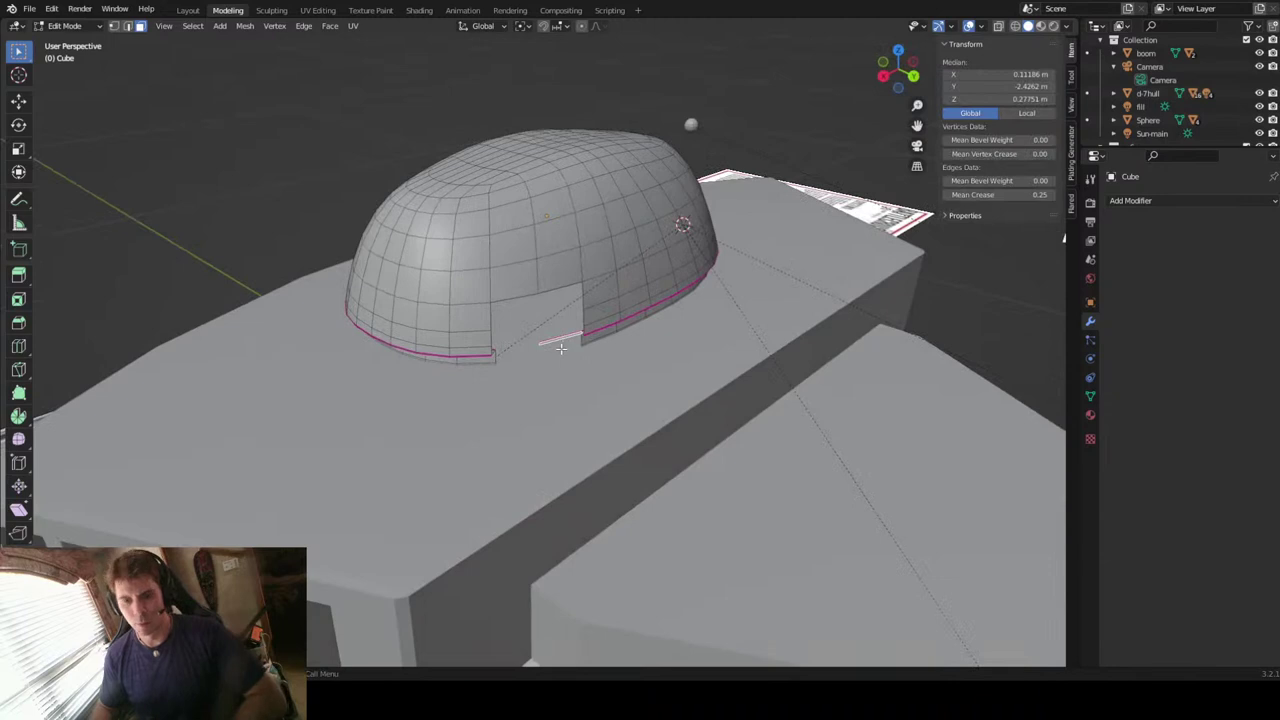
{"action": "key", "text": "x"}
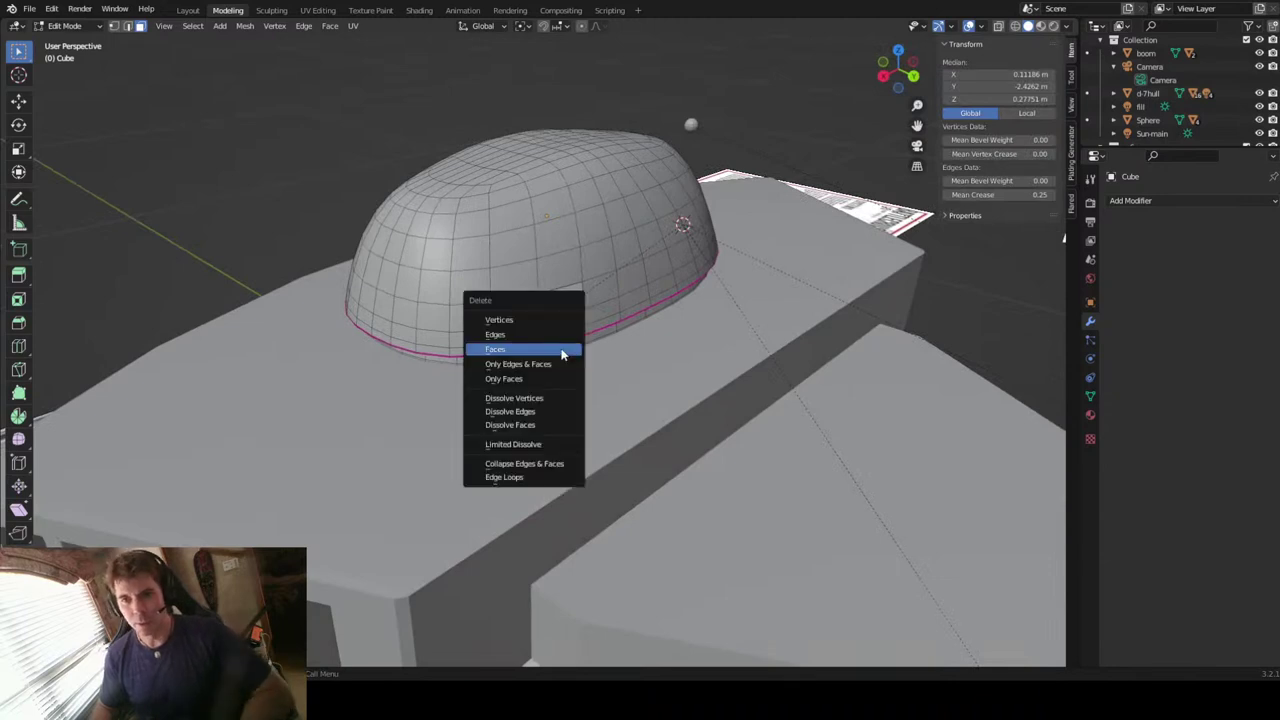
{"action": "left_click", "coordinate": [562, 349]}
{"action": "middle_click_drag", "start_coordinate": [523, 323], "coordinate": [526, 282]}
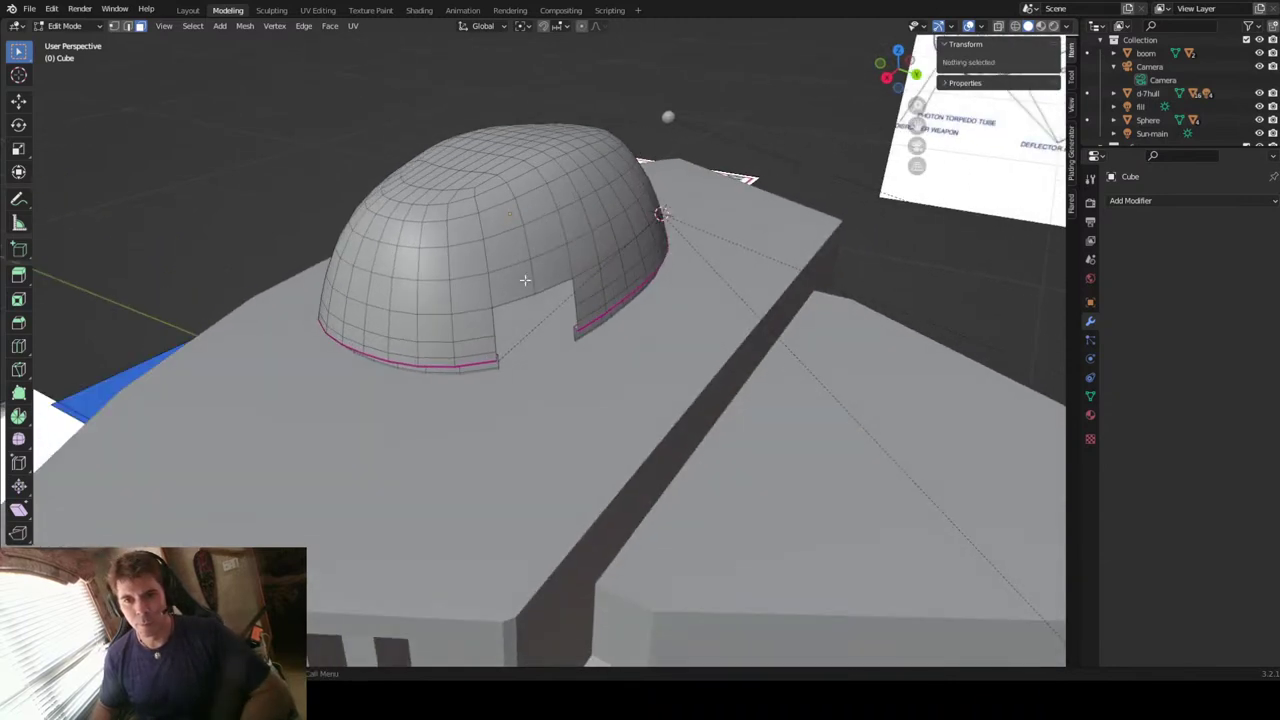
Step: Select the edge loop around the dome's base opening, extrude it and scale it slightly inward to form a narrow rim
{"action": "scroll", "coordinate": [525, 280], "scroll_direction": "up", "scroll_amount": 2}
{"action": "left_click", "coordinate": [524, 192]}
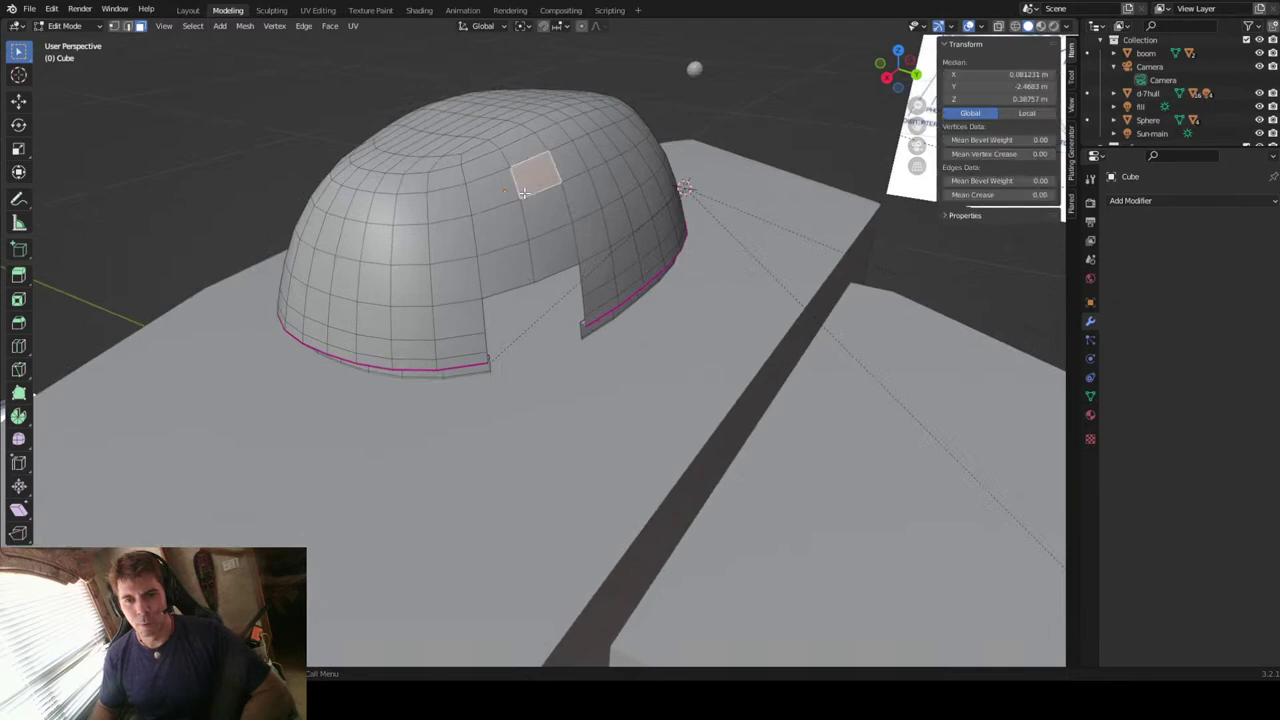
{"action": "middle_click_drag", "start_coordinate": [524, 192], "coordinate": [516, 231]}
{"action": "middle_click_drag", "start_coordinate": [540, 280], "coordinate": [490, 299]}
{"action": "scroll", "coordinate": [515, 300], "scroll_direction": "up", "scroll_amount": 2}
{"action": "scroll", "coordinate": [420, 321], "scroll_direction": "down", "scroll_amount": 3}
{"action": "scroll", "coordinate": [489, 332], "scroll_direction": "down", "scroll_amount": 2}
{"action": "key", "text": "2"}
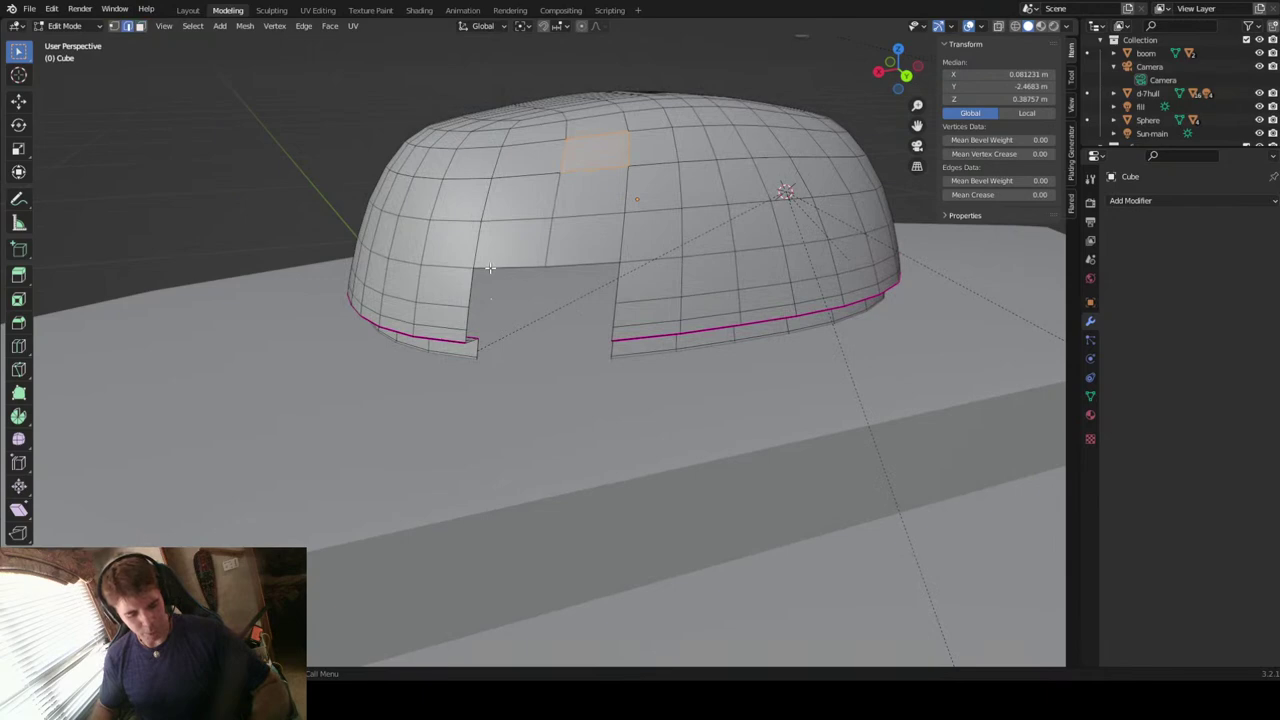
{"action": "left_click", "coordinate": [489, 268], "text": "alt"}
{"action": "key", "text": "f"}
{"action": "middle_click_drag", "start_coordinate": [489, 268], "coordinate": [579, 316]}
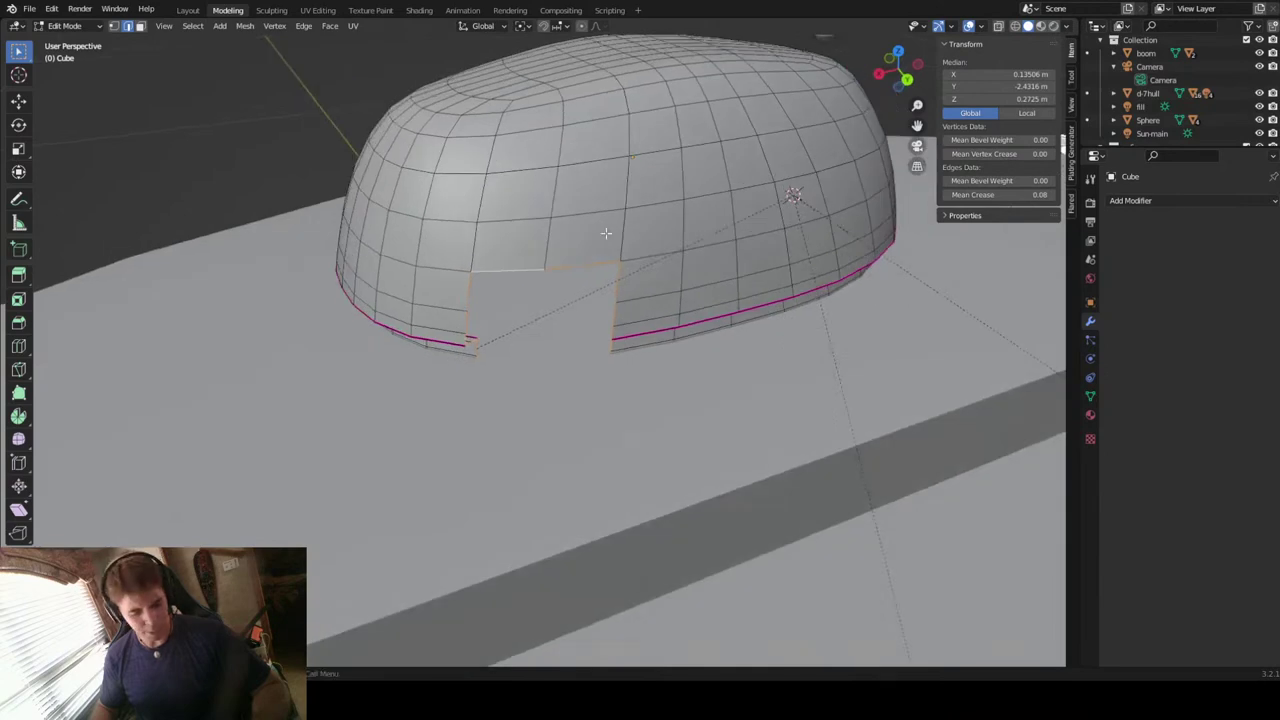
{"action": "key", "text": "e"}
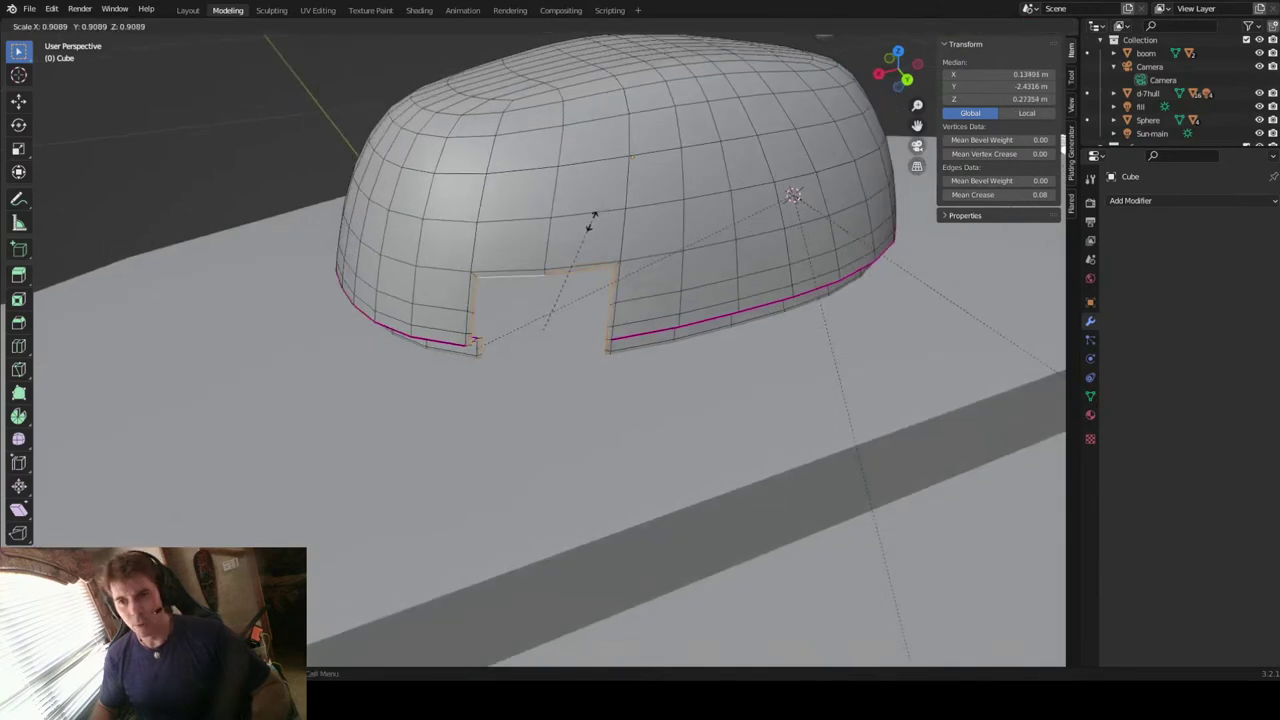
{"action": "left_click", "coordinate": [585, 238]}
{"action": "middle_click_drag", "start_coordinate": [514, 314], "coordinate": [597, 295]}
{"action": "scroll", "coordinate": [578, 293], "scroll_direction": "down", "scroll_amount": 3}
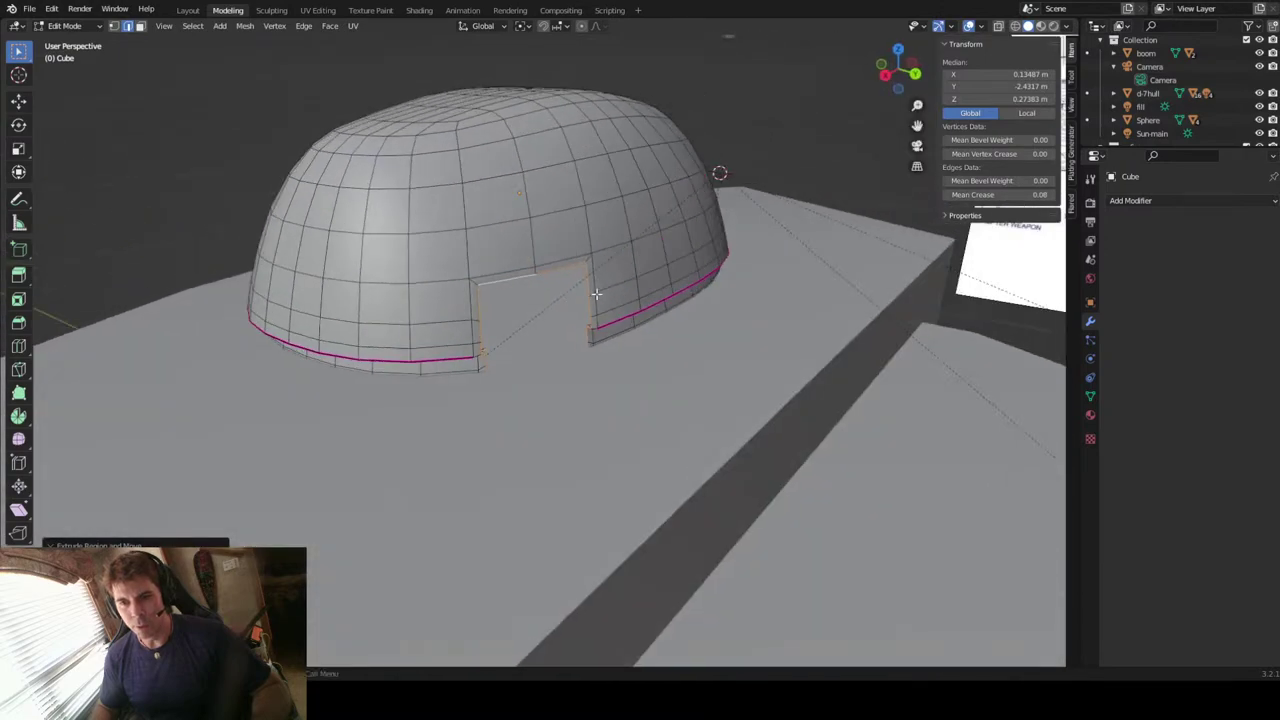
Step: Leave Edit Mode, hide the hull under the dome and select the dome
{"action": "scroll", "coordinate": [522, 327], "scroll_direction": "up", "scroll_amount": 5}
{"action": "middle_click_drag", "start_coordinate": [480, 397], "coordinate": [510, 391]}
{"action": "scroll", "coordinate": [400, 395], "scroll_direction": "down", "scroll_amount": 3}
{"action": "scroll", "coordinate": [503, 365], "scroll_direction": "down", "scroll_amount": 2}
{"action": "key", "text": "Tab"}
{"action": "left_click", "coordinate": [507, 430]}
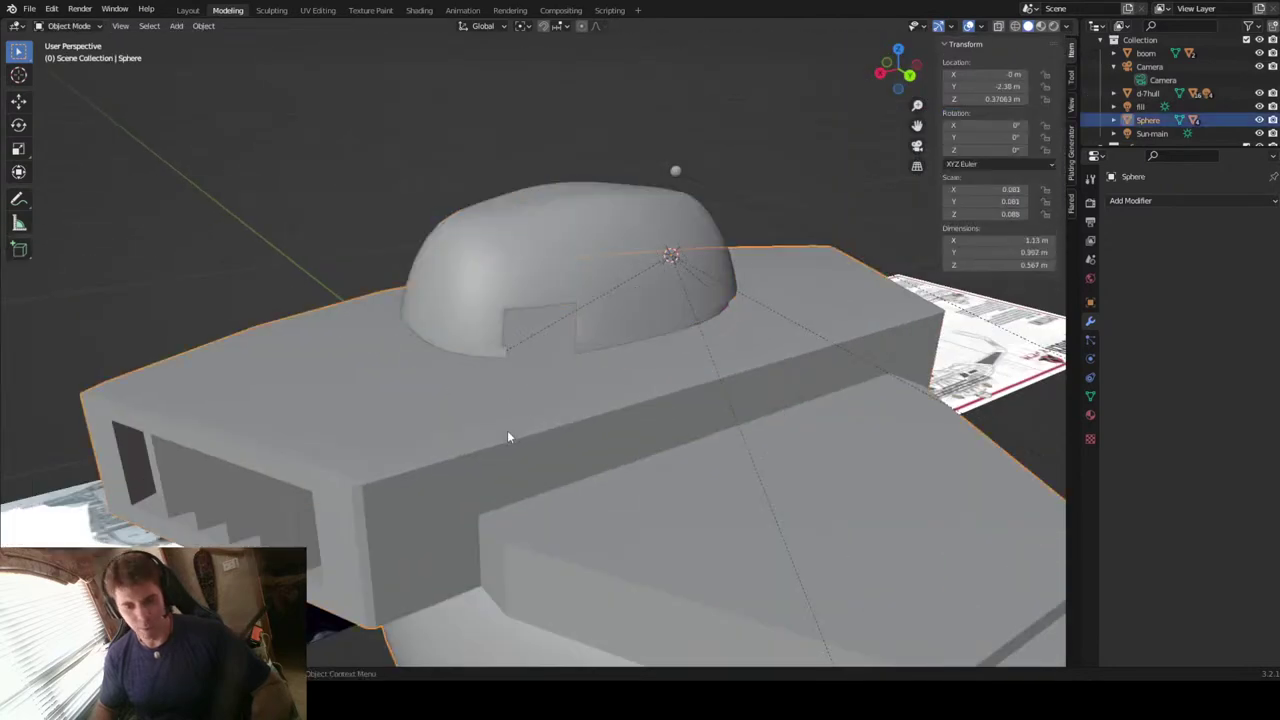
{"action": "key", "text": "h"}
{"action": "left_click", "coordinate": [526, 344]}
{"action": "scroll", "coordinate": [526, 344], "scroll_direction": "up", "scroll_amount": 3}
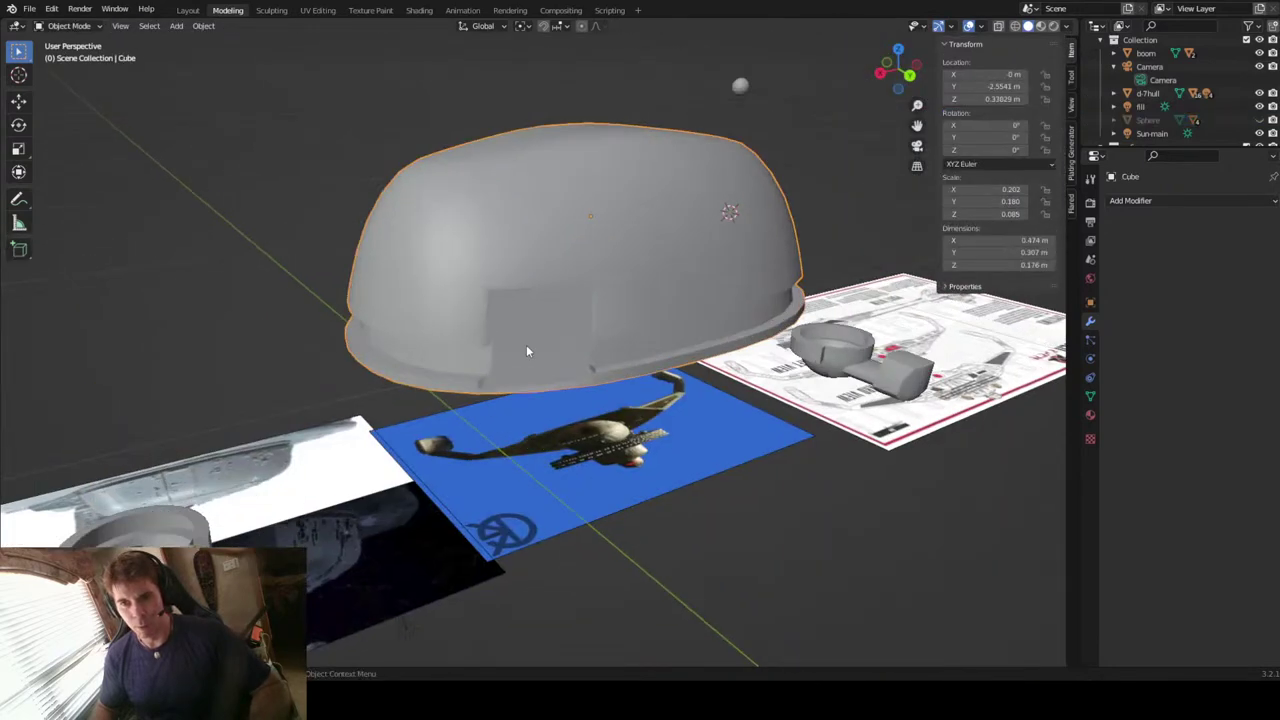
Step: In Edit Mode, merge the rim vertex at the groove's upper edge, left side of the opening, into the adjacent outer corner using At Last
{"action": "key", "text": "Tab"}
{"action": "middle_click_drag", "start_coordinate": [510, 342], "coordinate": [499, 270]}
{"action": "scroll", "coordinate": [420, 291], "scroll_direction": "up", "scroll_amount": 3}
{"action": "scroll", "coordinate": [430, 300], "scroll_direction": "down", "scroll_amount": 3}
{"action": "scroll", "coordinate": [475, 334], "scroll_direction": "up", "scroll_amount": 4}
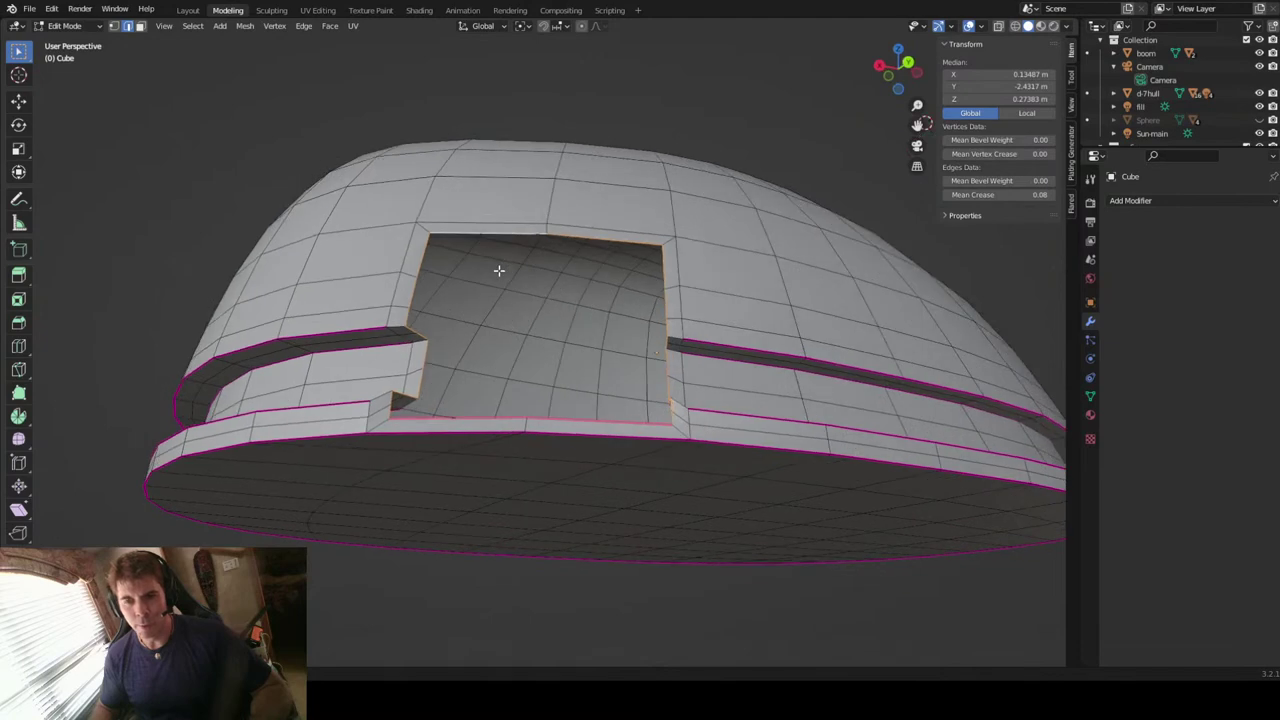
{"action": "key", "text": "1"}
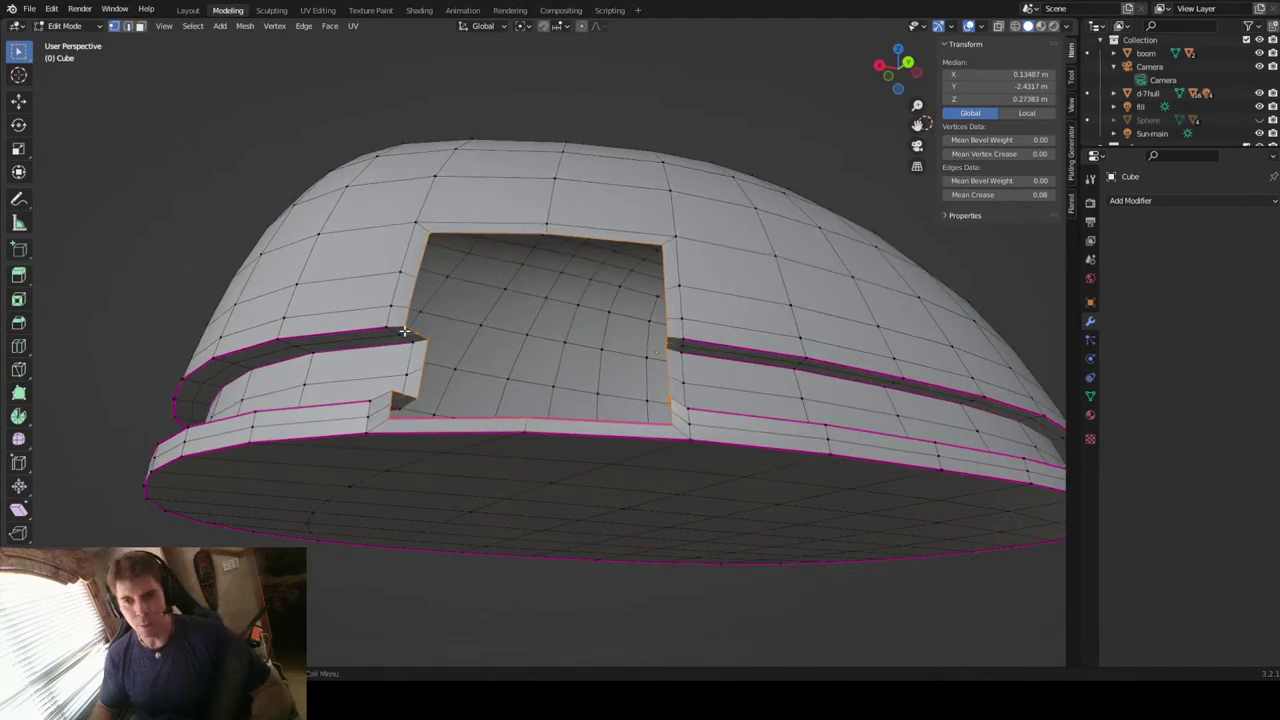
{"action": "left_click", "coordinate": [401, 332]}
{"action": "left_click", "coordinate": [388, 329], "text": "shift"}
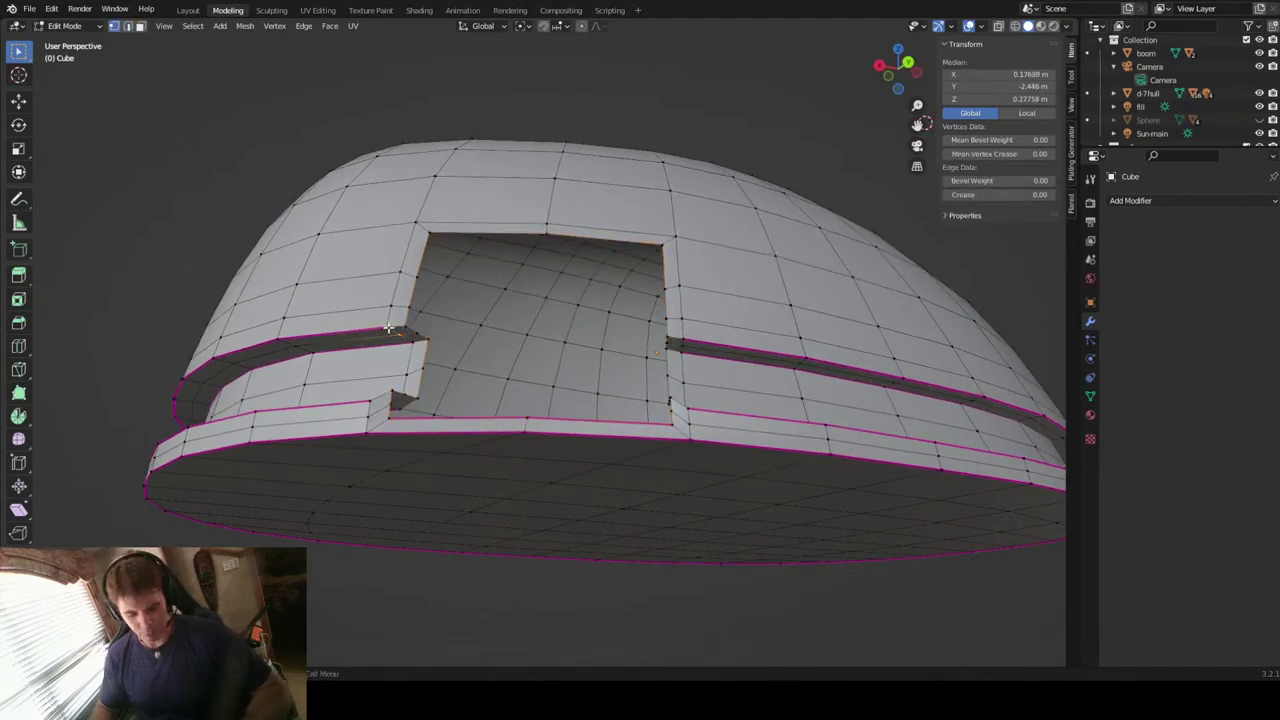
{"action": "key", "text": "m"}
{"action": "left_click", "coordinate": [394, 331]}
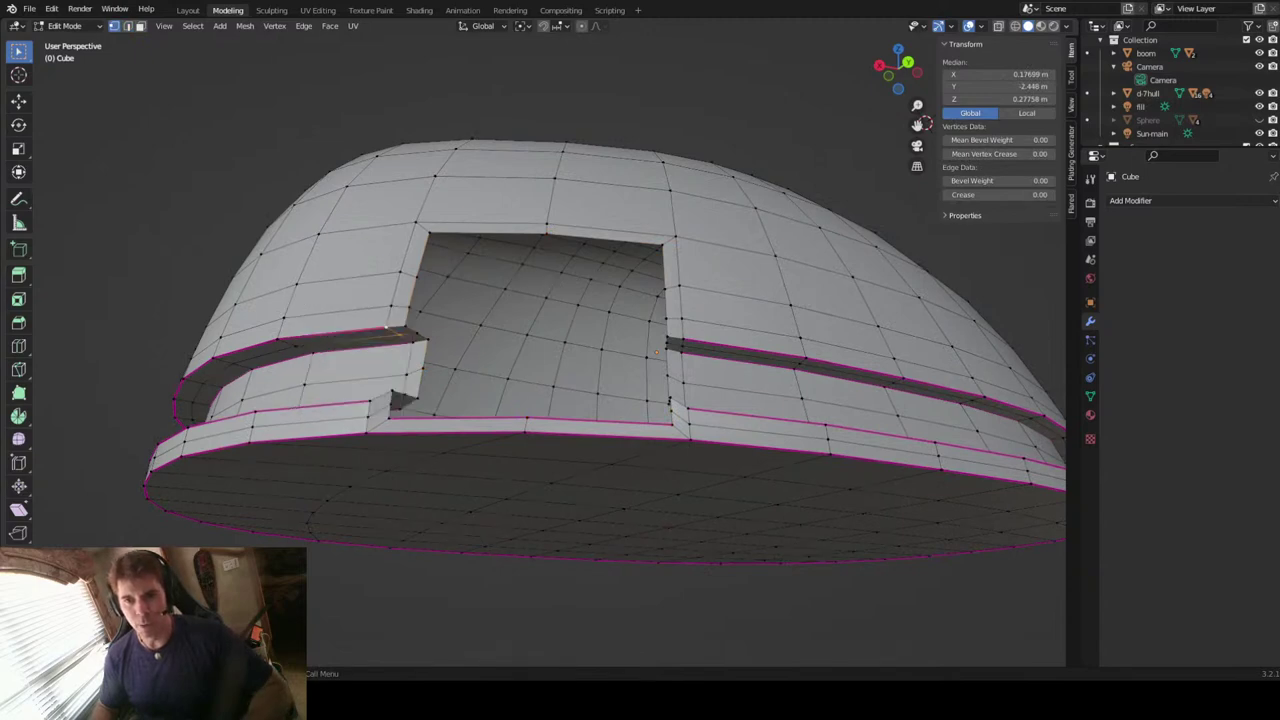
{"action": "left_click", "coordinate": [393, 332]}
{"action": "left_click", "coordinate": [388, 330], "text": "shift"}
{"action": "key", "text": "m"}
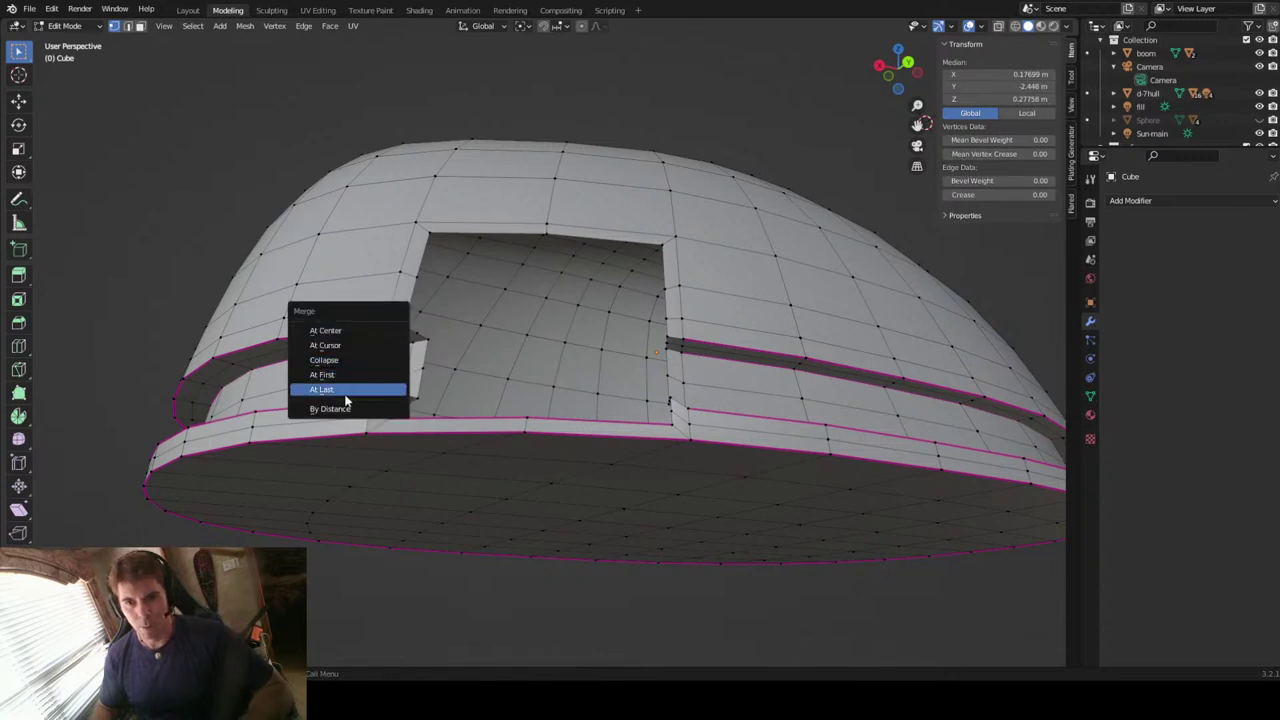
{"action": "left_click", "coordinate": [340, 390]}
Step: Merge the upper corner vertex of the recessed band below the groove into that same outer corner using At Last
{"action": "left_click", "coordinate": [408, 346]}
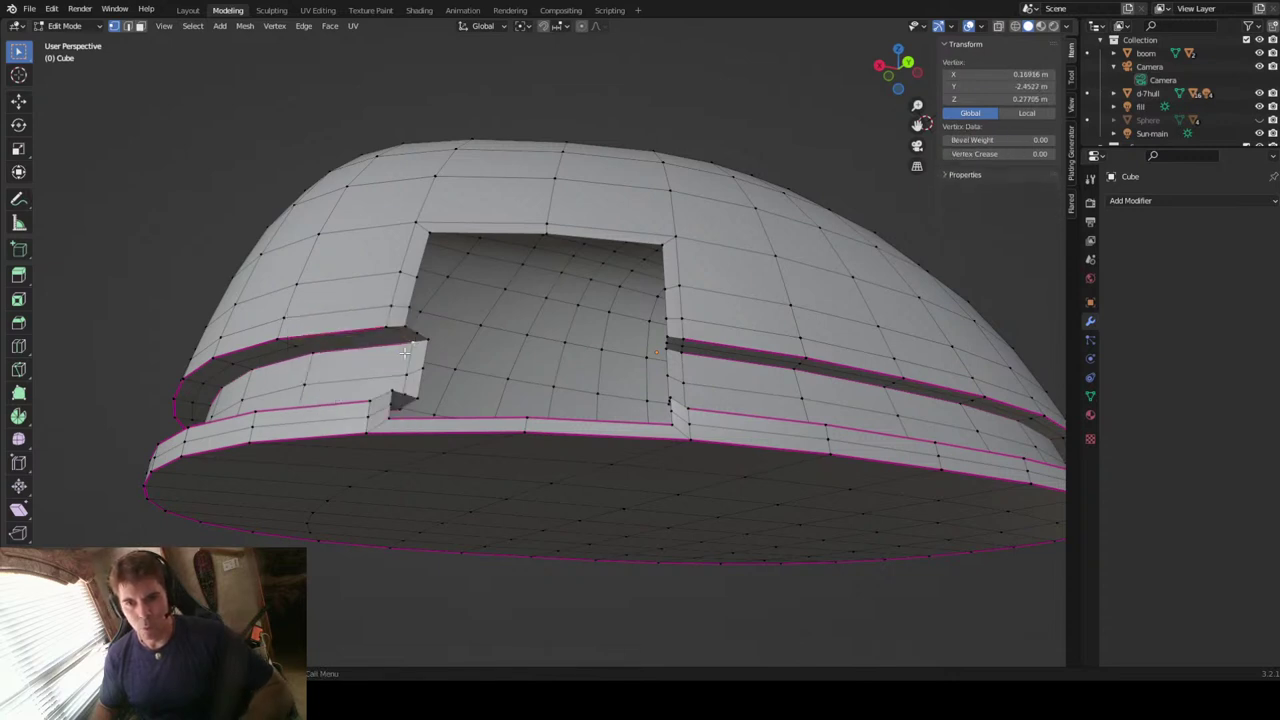
{"action": "left_click", "coordinate": [380, 337], "text": "shift"}
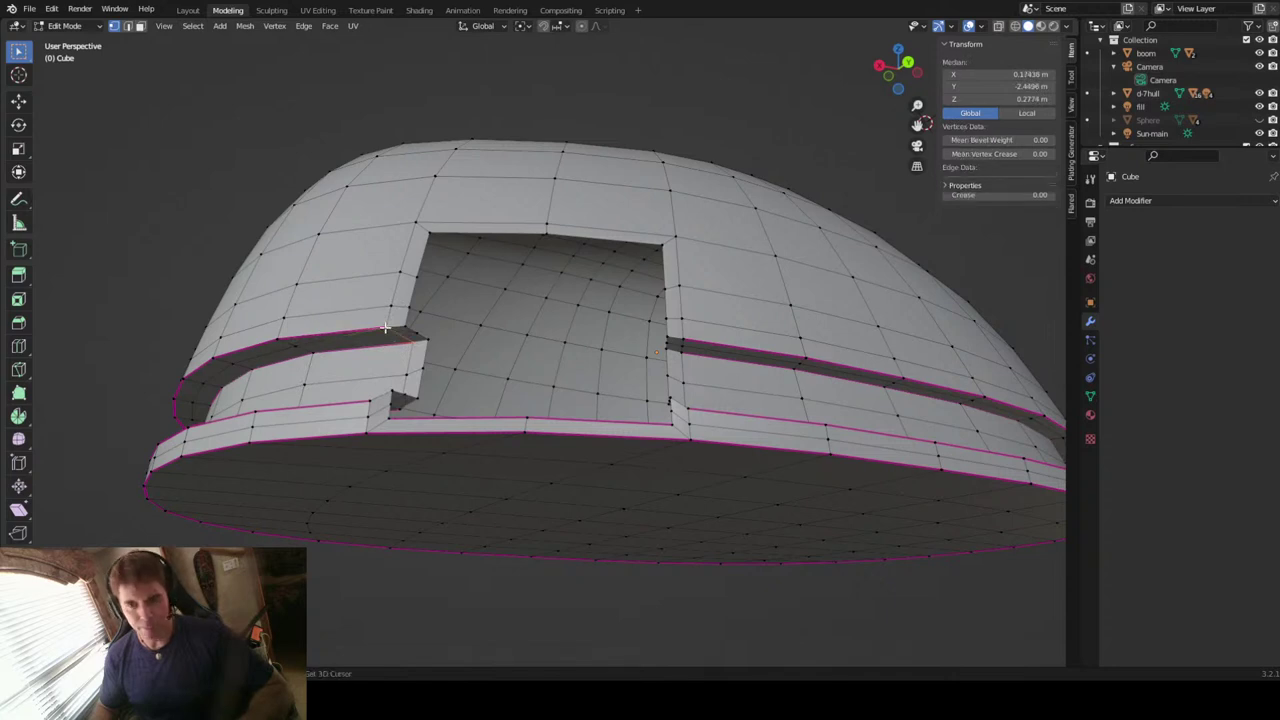
{"action": "key", "text": "m"}
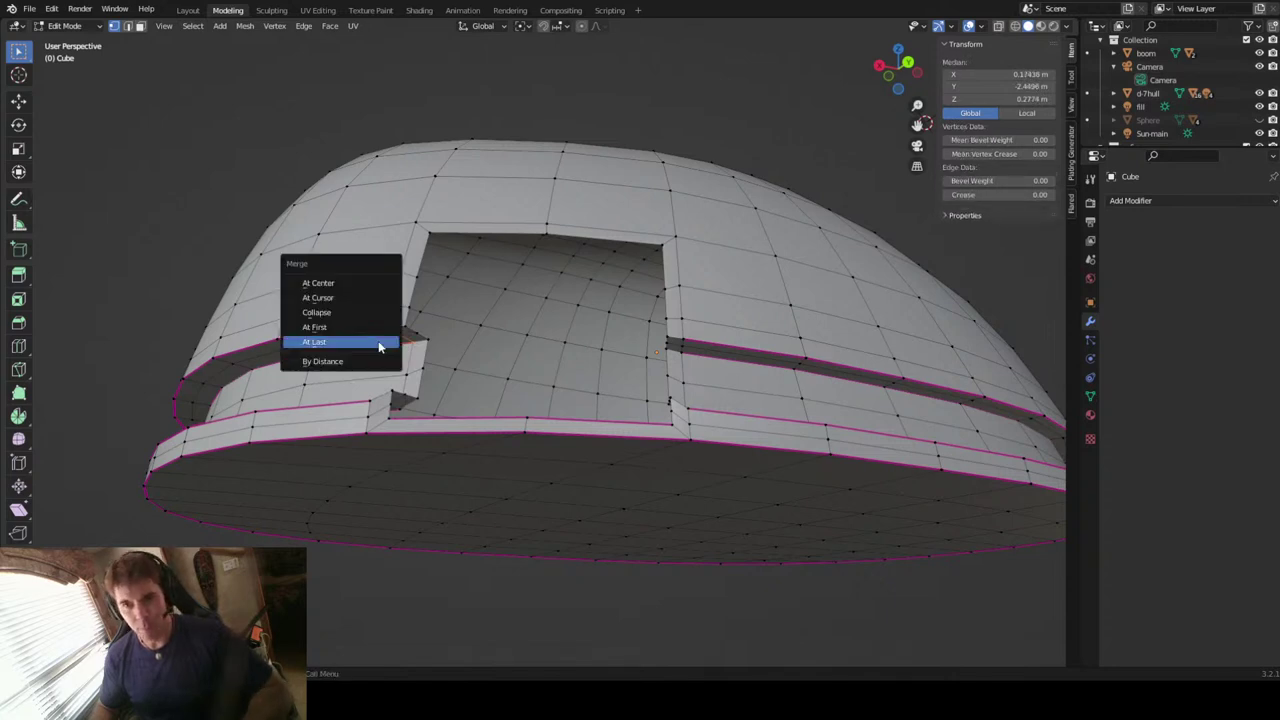
{"action": "left_click", "coordinate": [380, 343]}
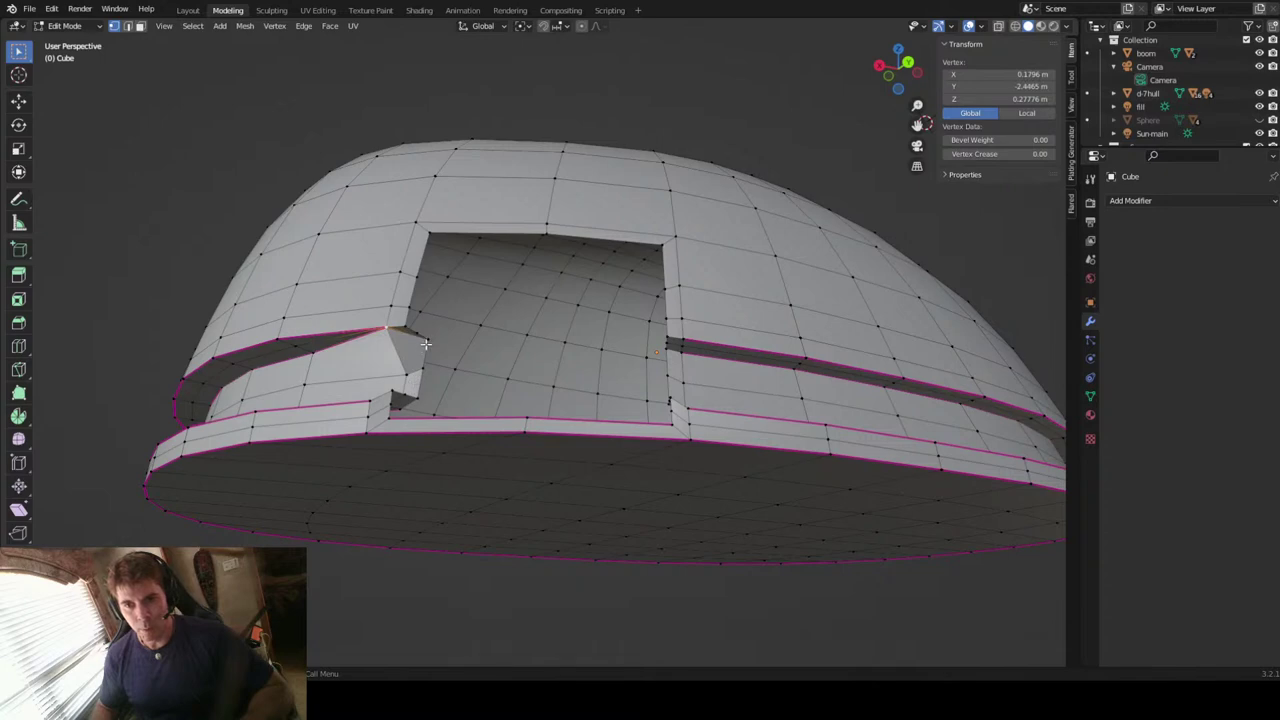
Step: Merge the loose rim vertex just inside the opening, close to the groove's upper lip, into the outer corner using At Last
{"action": "middle_click_drag", "start_coordinate": [449, 324], "coordinate": [441, 351]}
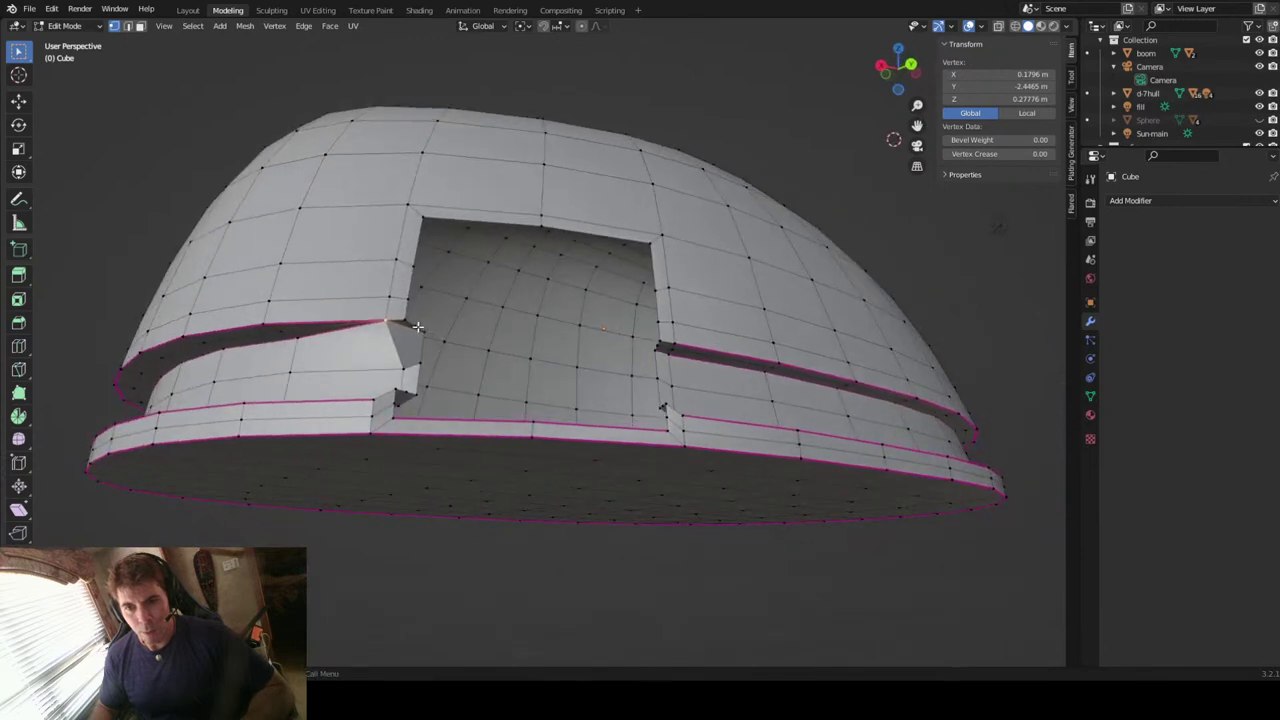
{"action": "mouse_move", "coordinate": [406, 318]}
{"action": "left_mouse_down"}
{"action": "mouse_move", "coordinate": [408, 338]}
{"action": "mouse_move", "coordinate": [415, 325]}
{"action": "left_mouse_up"}
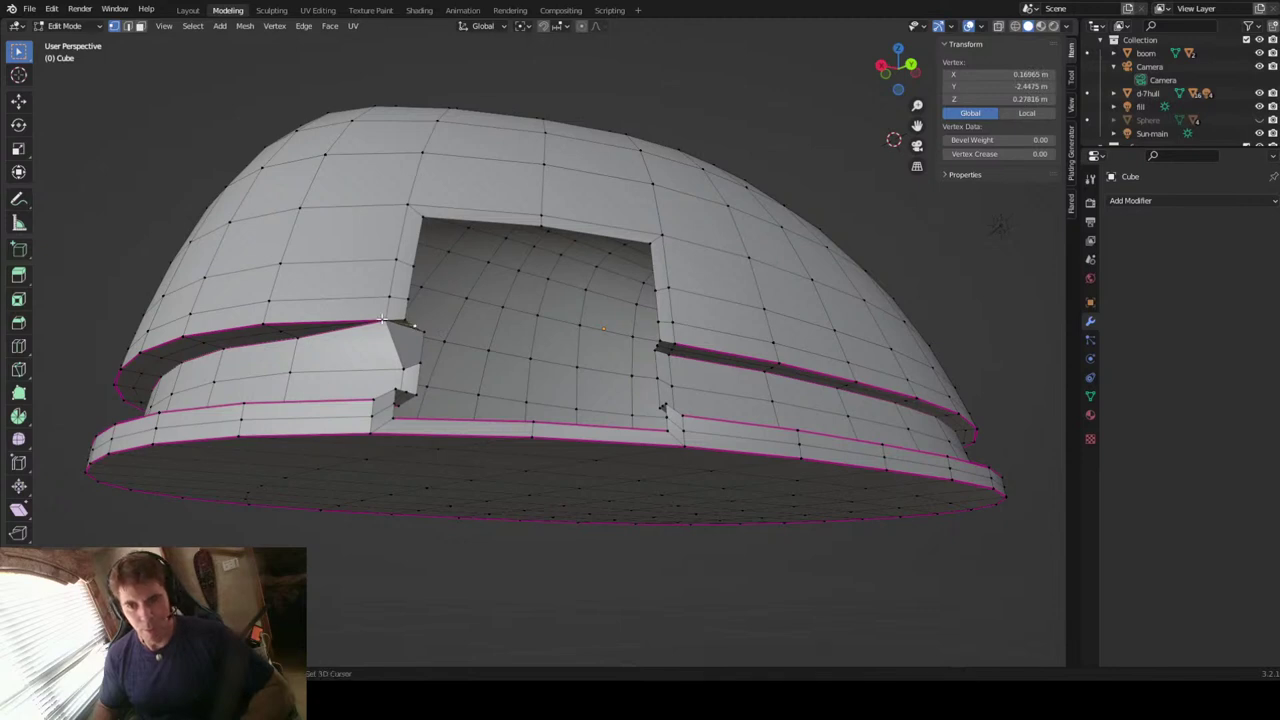
{"action": "left_click", "coordinate": [382, 320], "text": "shift"}
{"action": "key", "text": "m"}
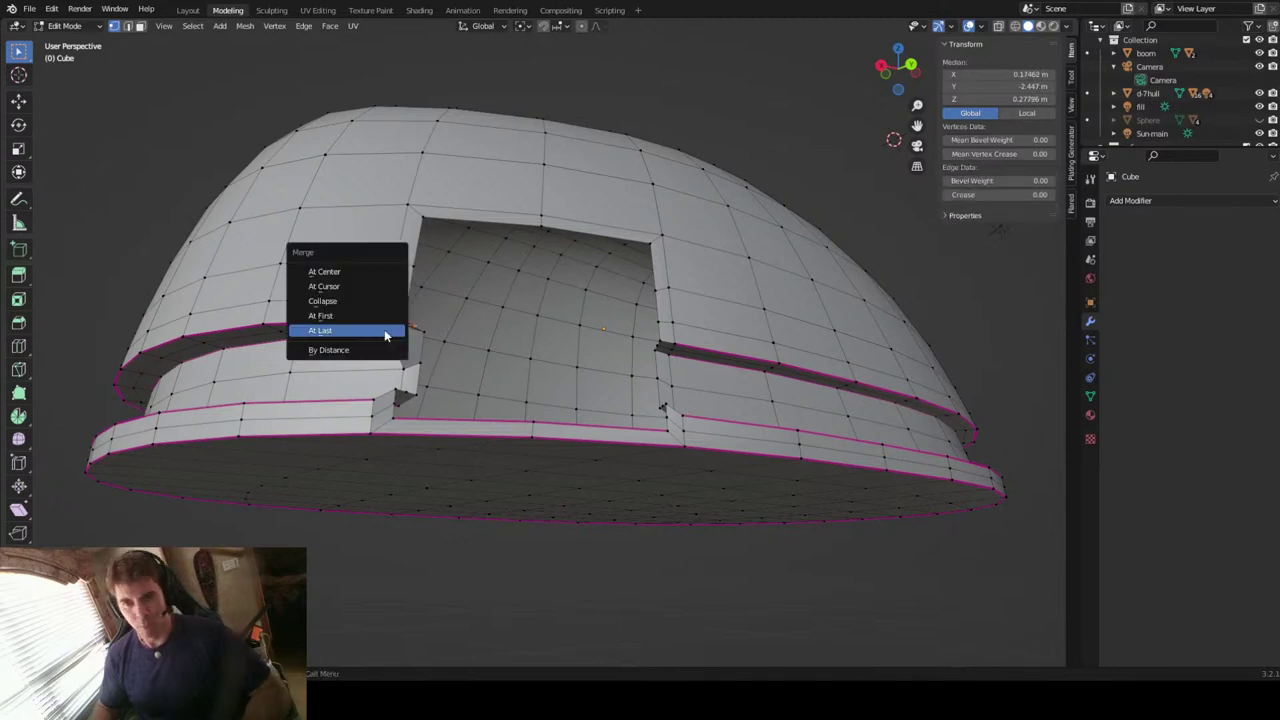
{"action": "left_click", "coordinate": [384, 329]}
Step: Merge the remaining protruding rim vertex at the top of the recessed band into the outer corner using At Last
{"action": "middle_click_drag", "start_coordinate": [443, 349], "coordinate": [428, 346]}
{"action": "left_click", "coordinate": [428, 341]}
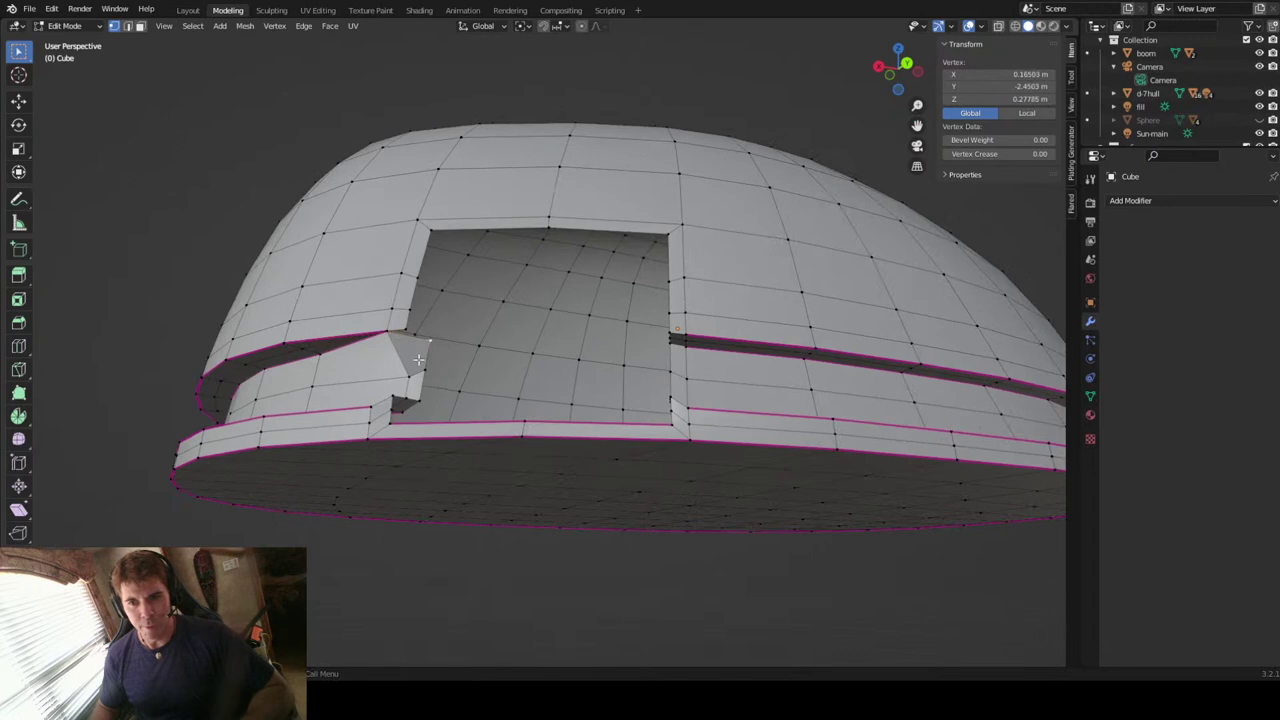
{"action": "left_click", "coordinate": [383, 331], "text": "shift"}
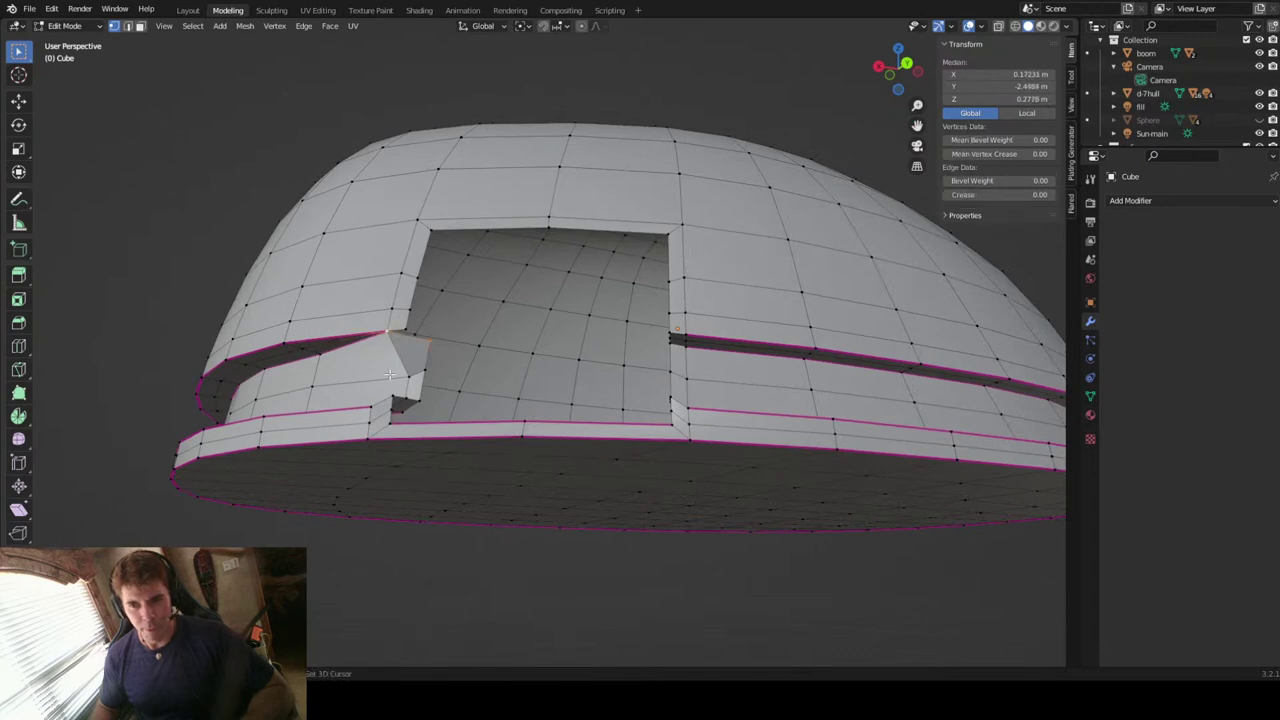
{"action": "key", "text": "m"}
{"action": "left_click", "coordinate": [391, 374]}
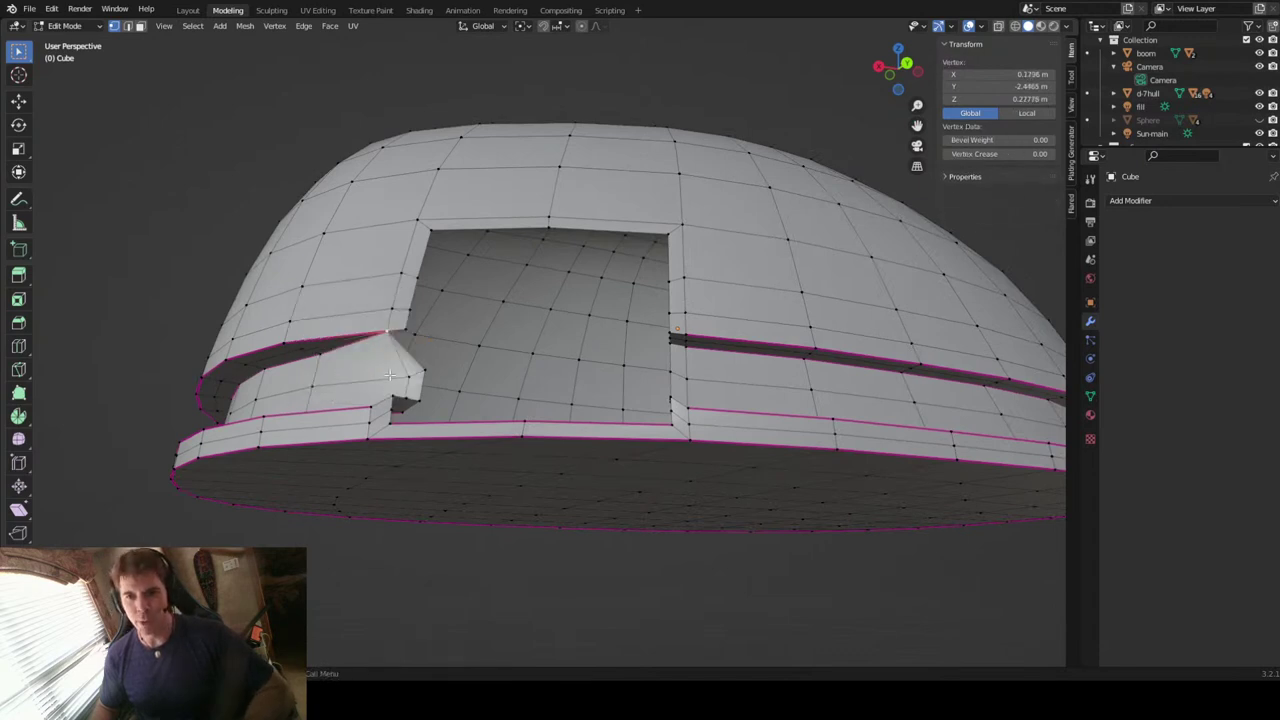